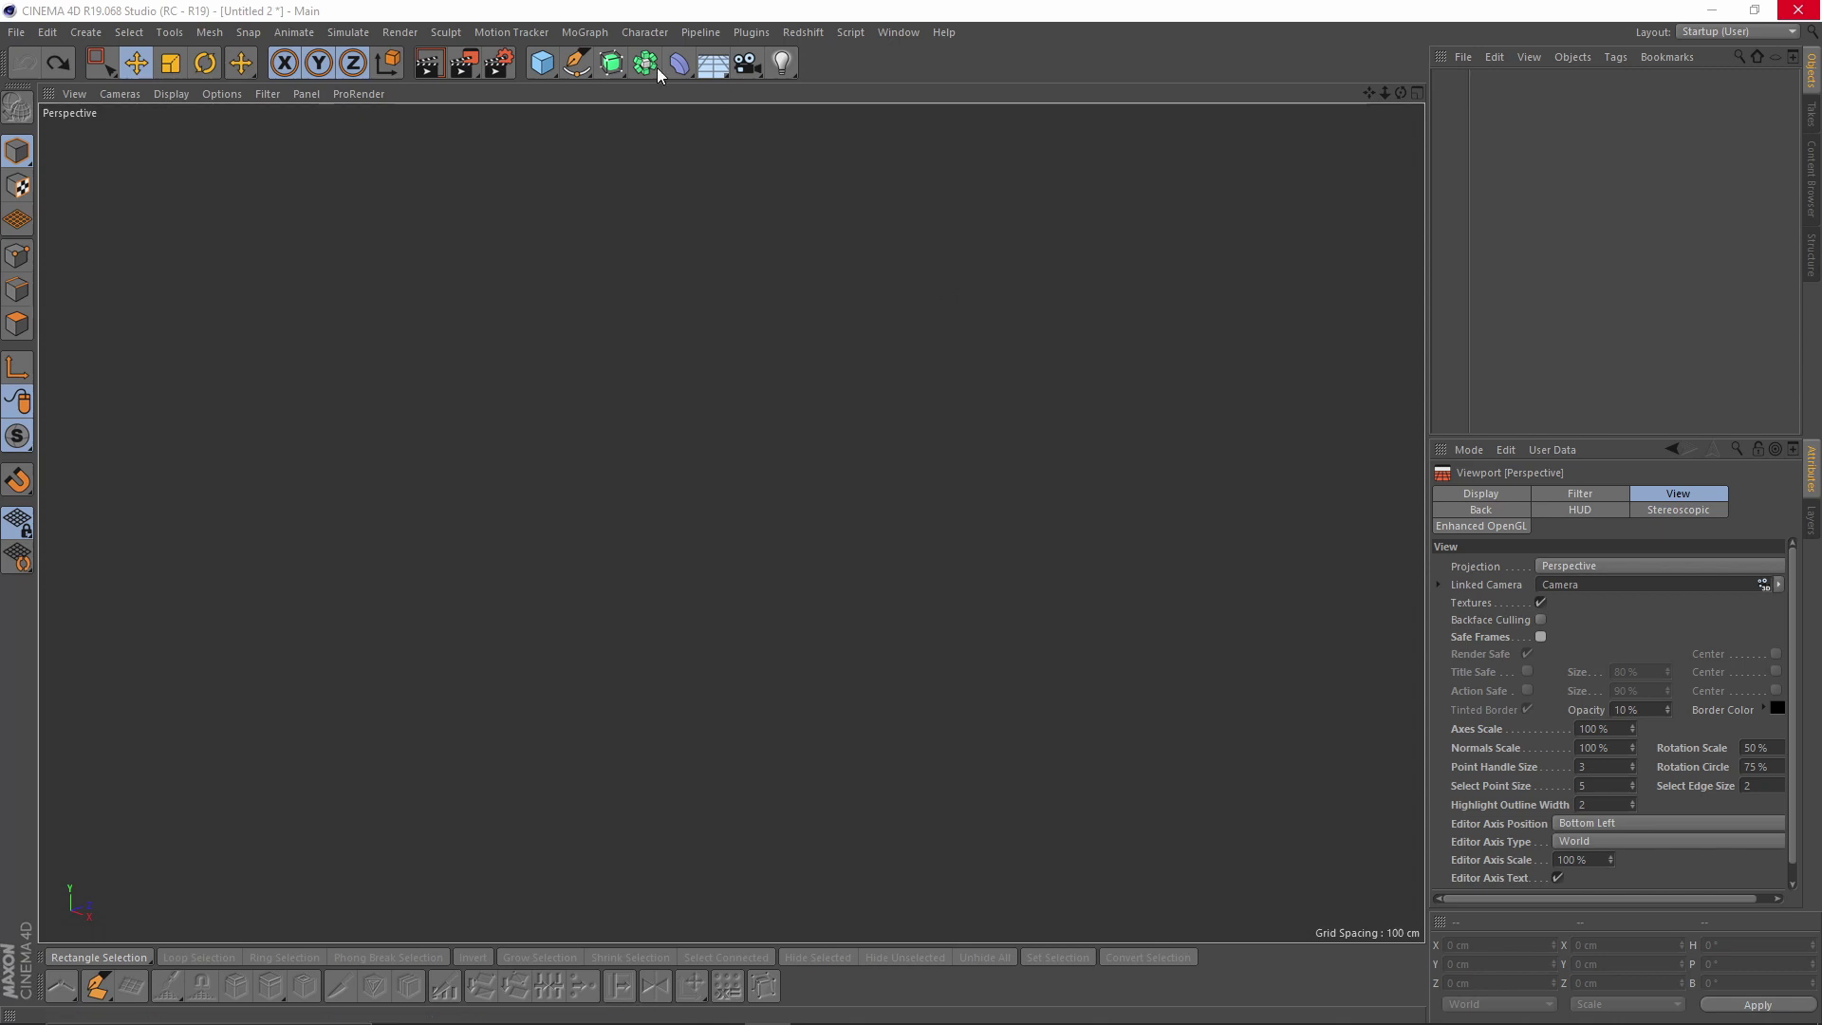
# - Add a sphere to the scene and display the viewport in Gouraud Shading (Lines)
pyautogui.click(542, 63)
pyautogui.click(939, 121)
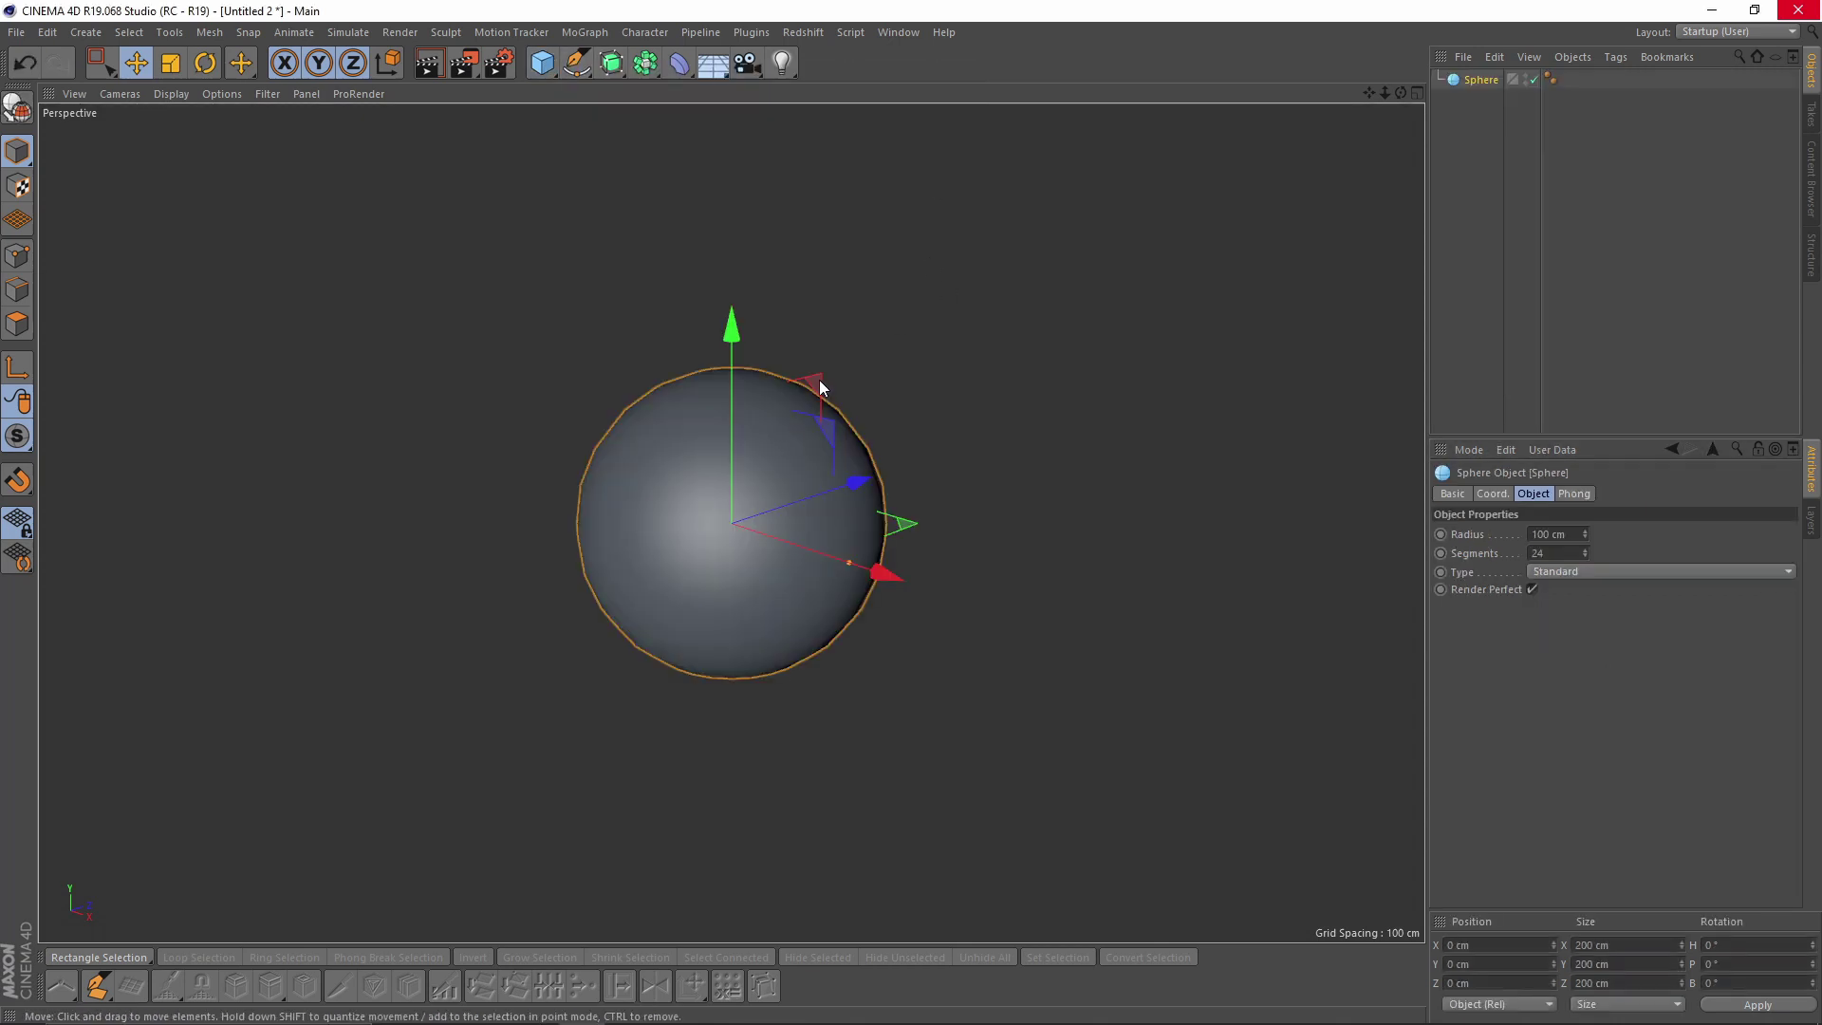
pyautogui.moveTo(818, 382); pyautogui.dragTo(889, 367)
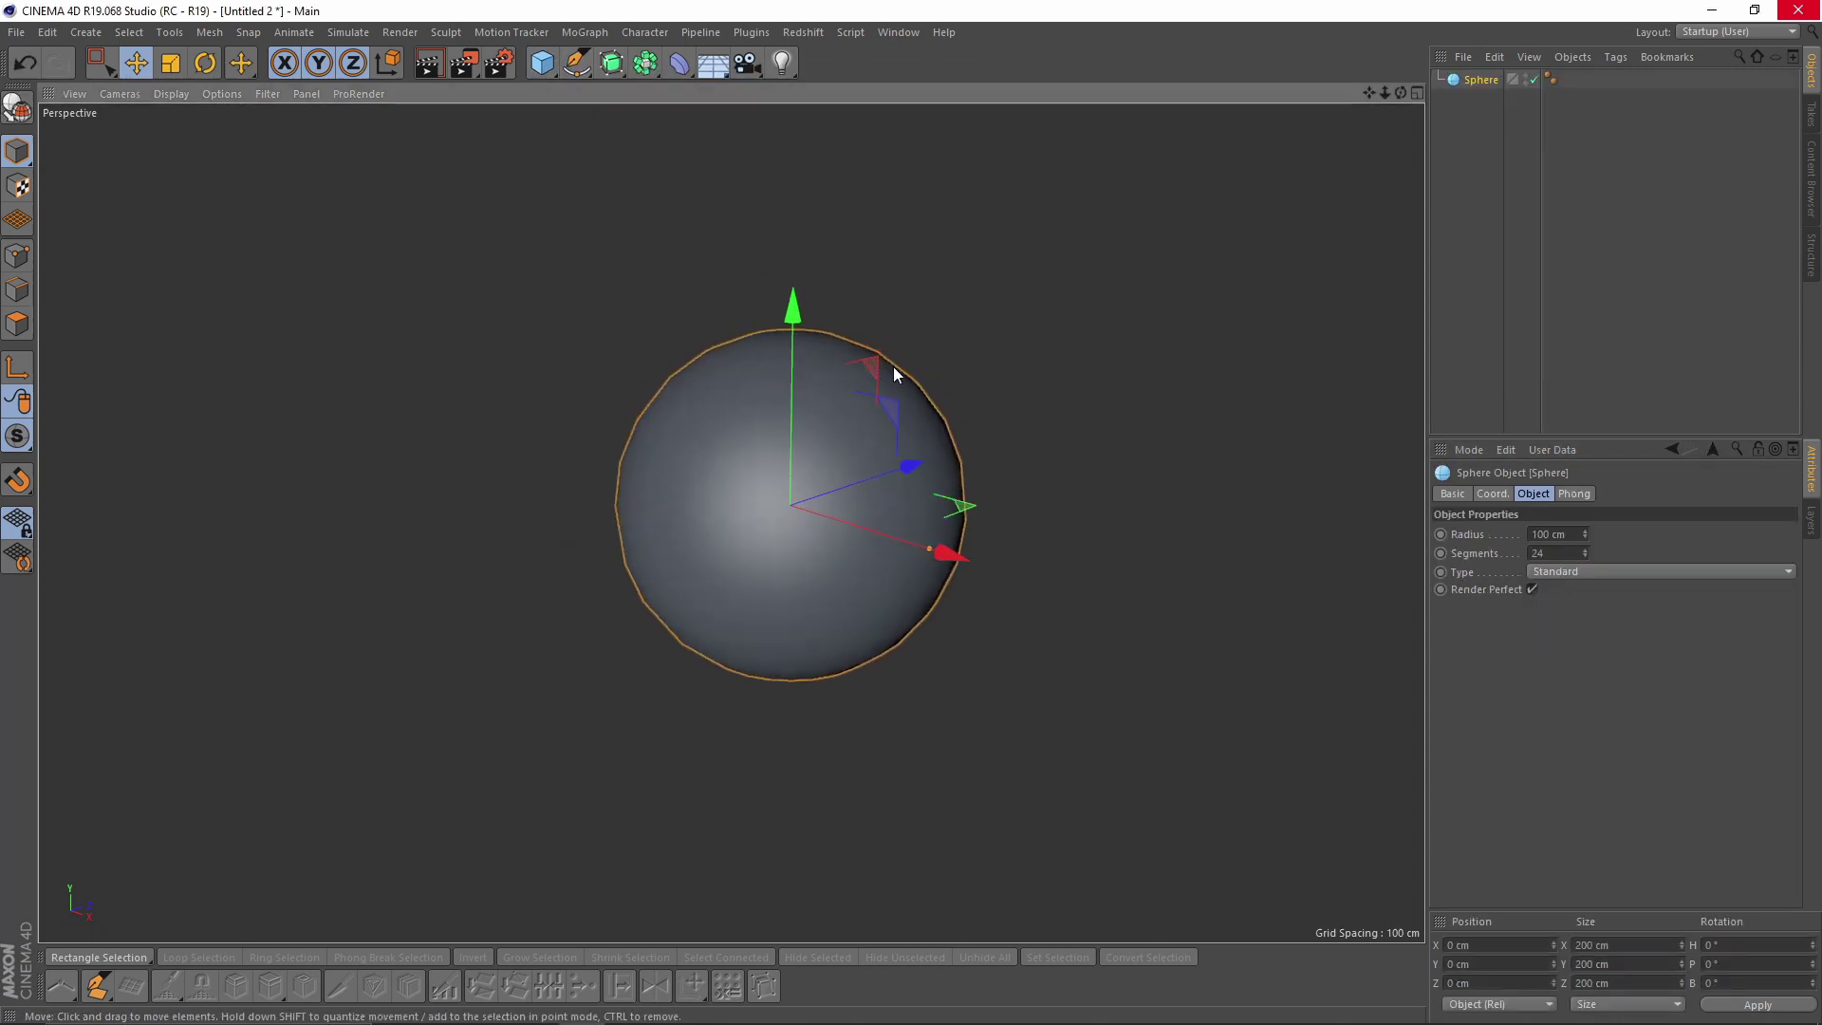
pyautogui.click(169, 95)
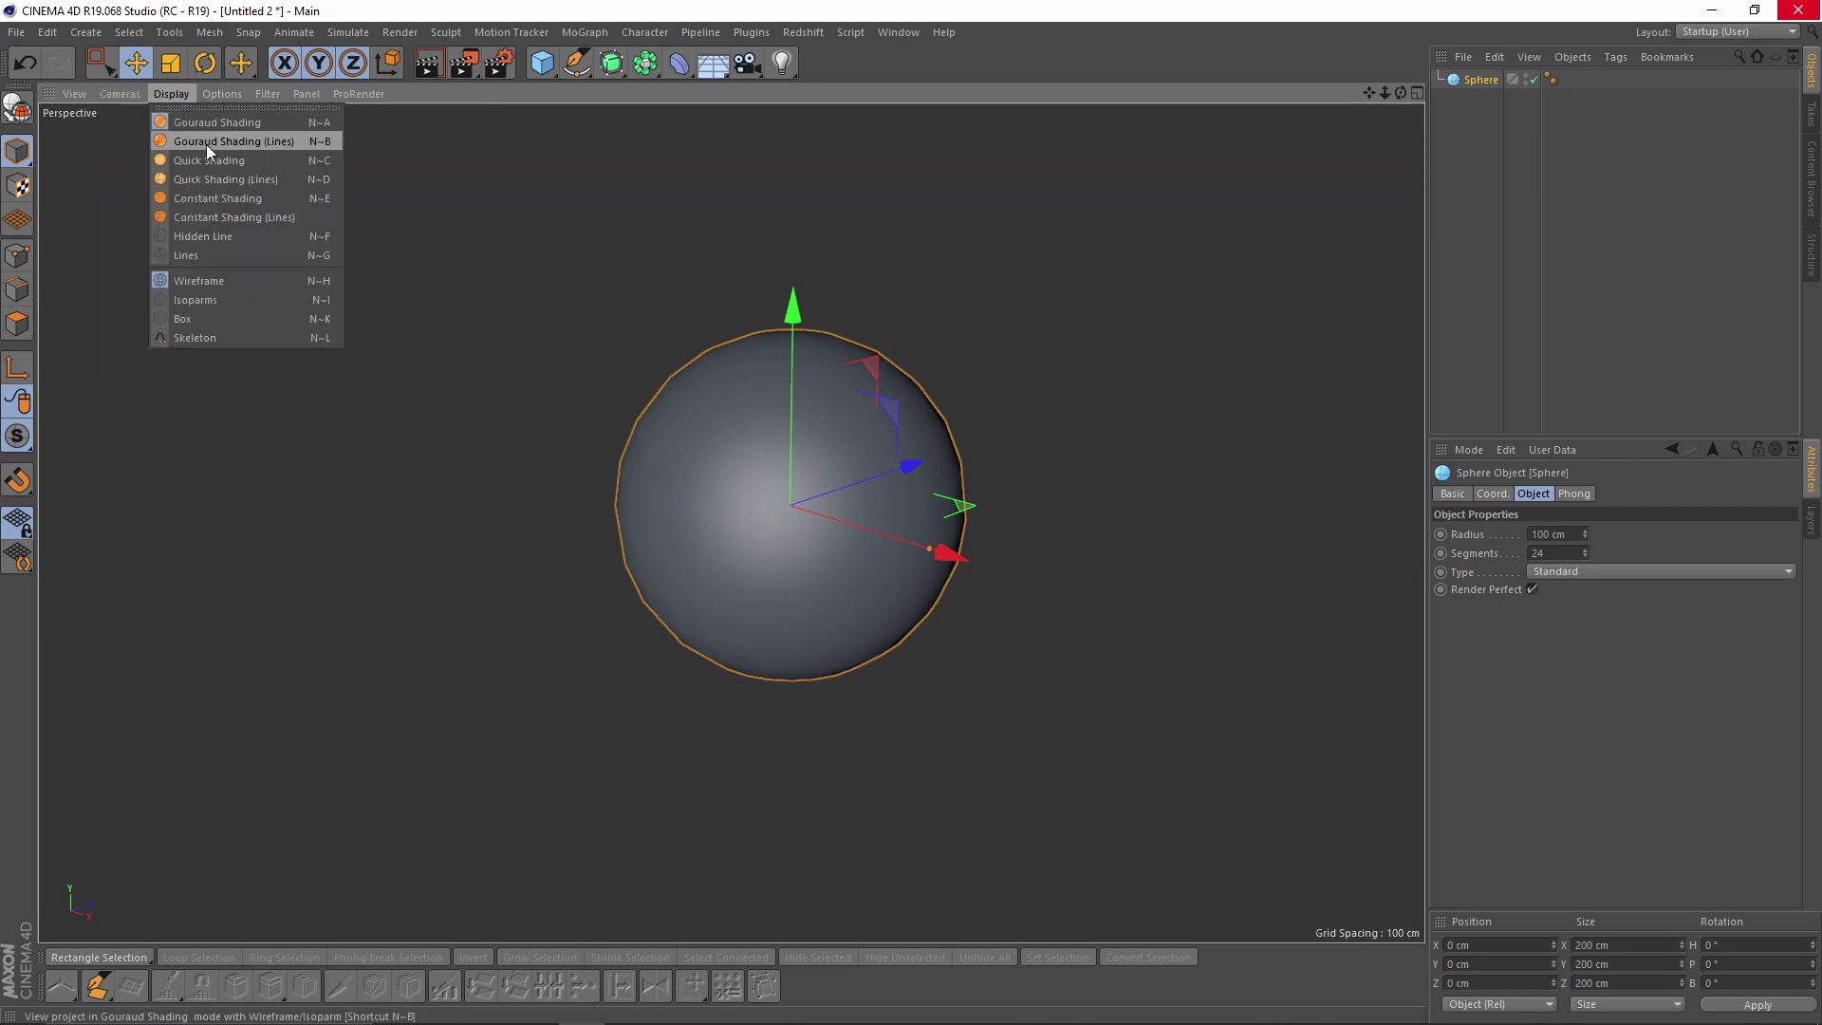
pyautogui.click(262, 140)
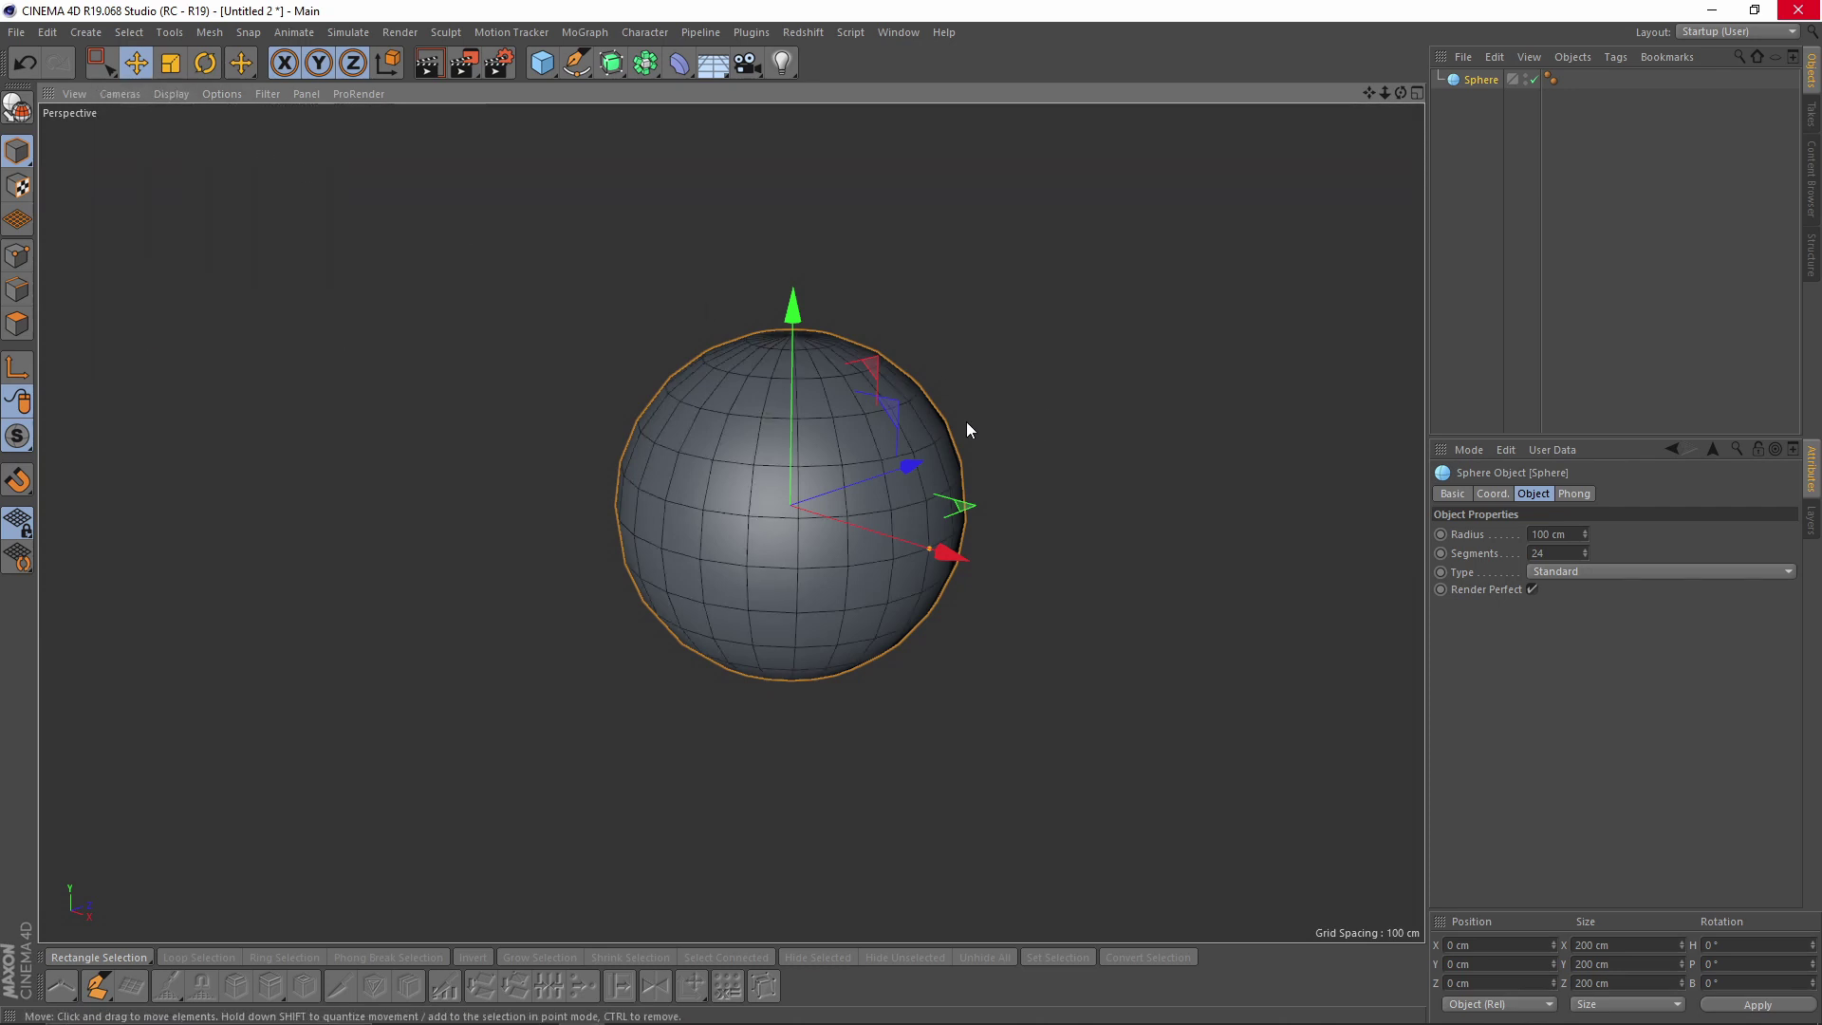
pyautogui.scroll(2, 966, 422)
# - Change the sphere's type to Hexahedron and set its segments to 18
pyautogui.click(1581, 570)
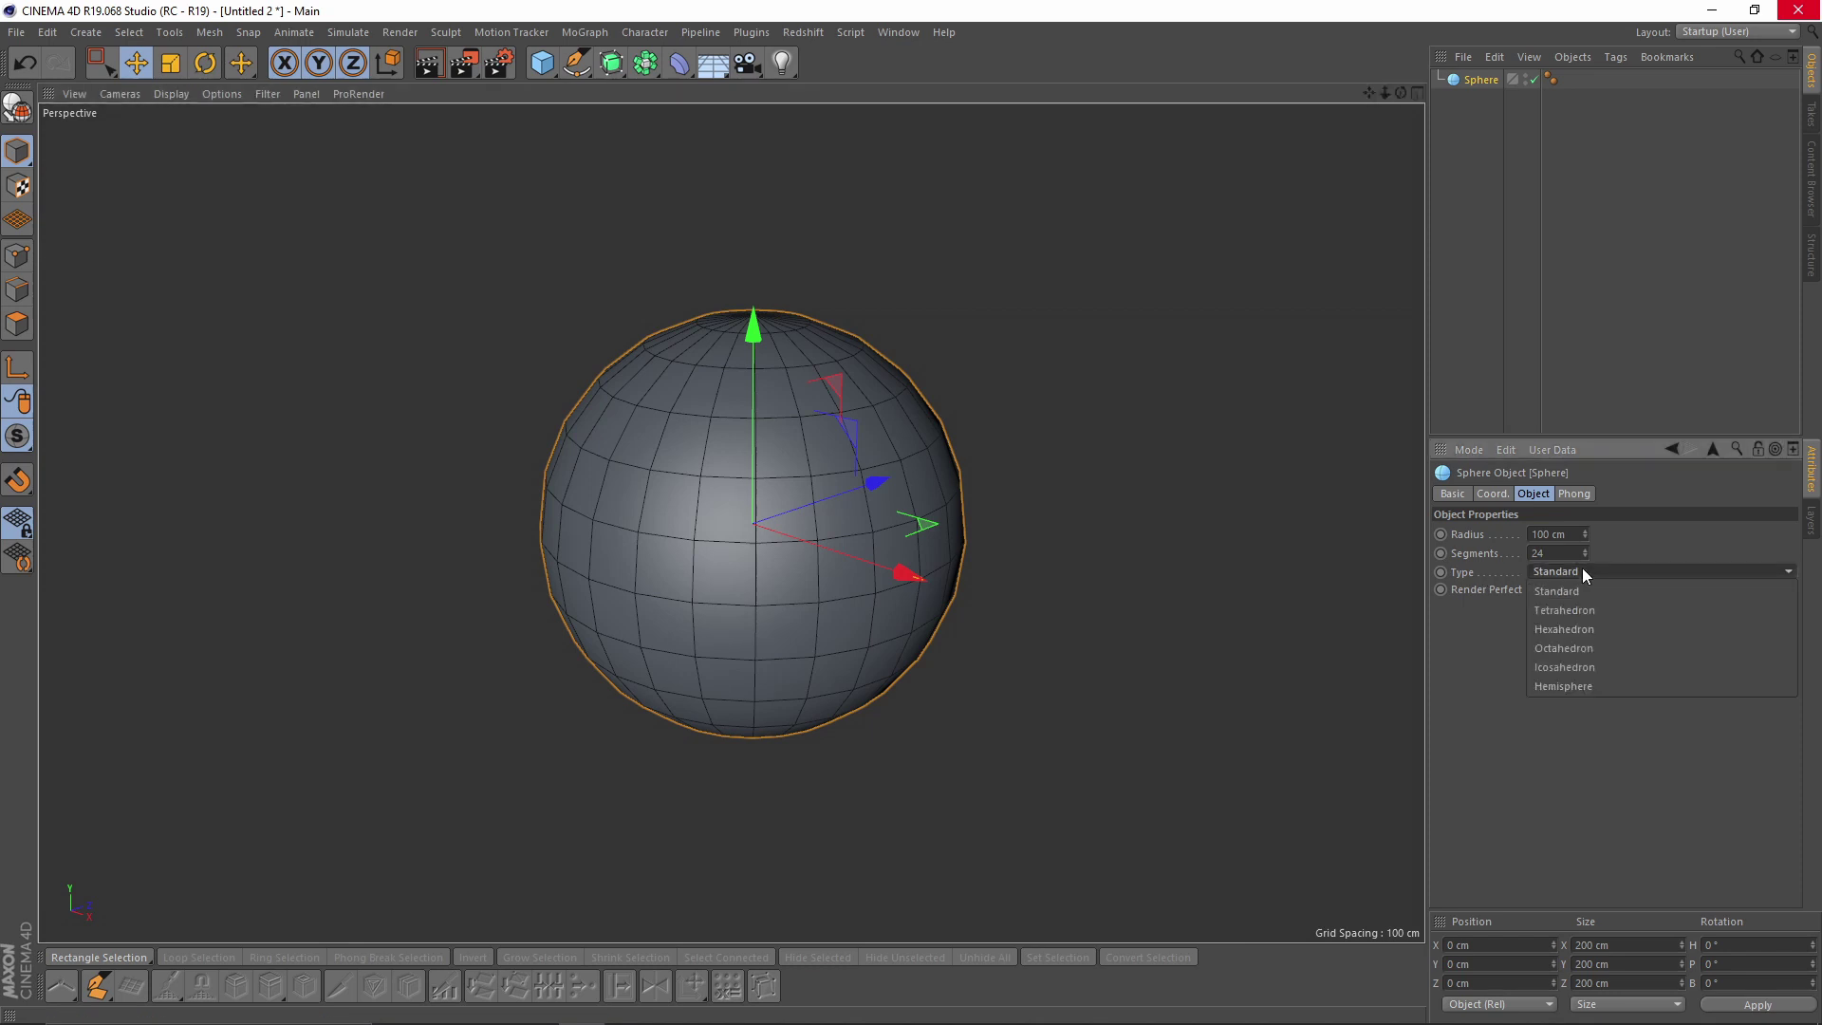
pyautogui.click(1591, 632)
pyautogui.scroll(2, 818, 458)
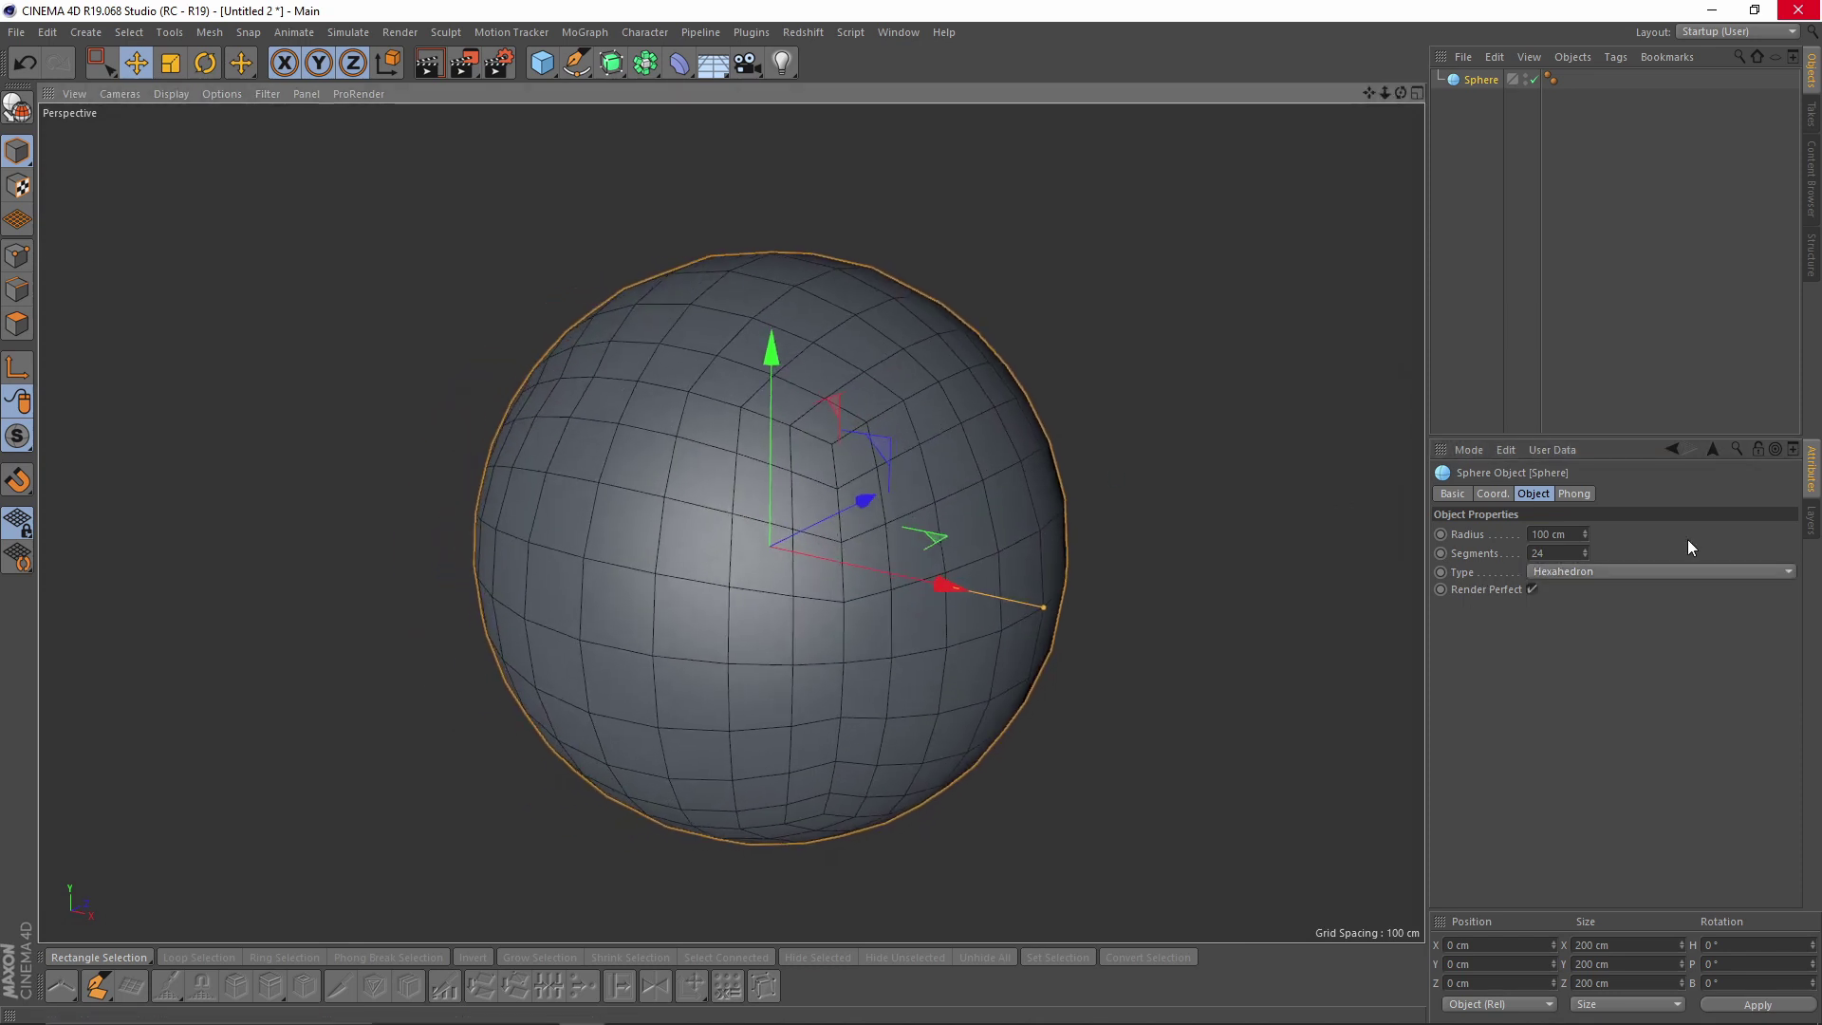
pyautogui.write('18')
pyautogui.press('Return')
pyautogui.keyDown('alt'); pyautogui.moveTo(919, 587); pyautogui.dragTo(925, 446); pyautogui.keyUp('alt')
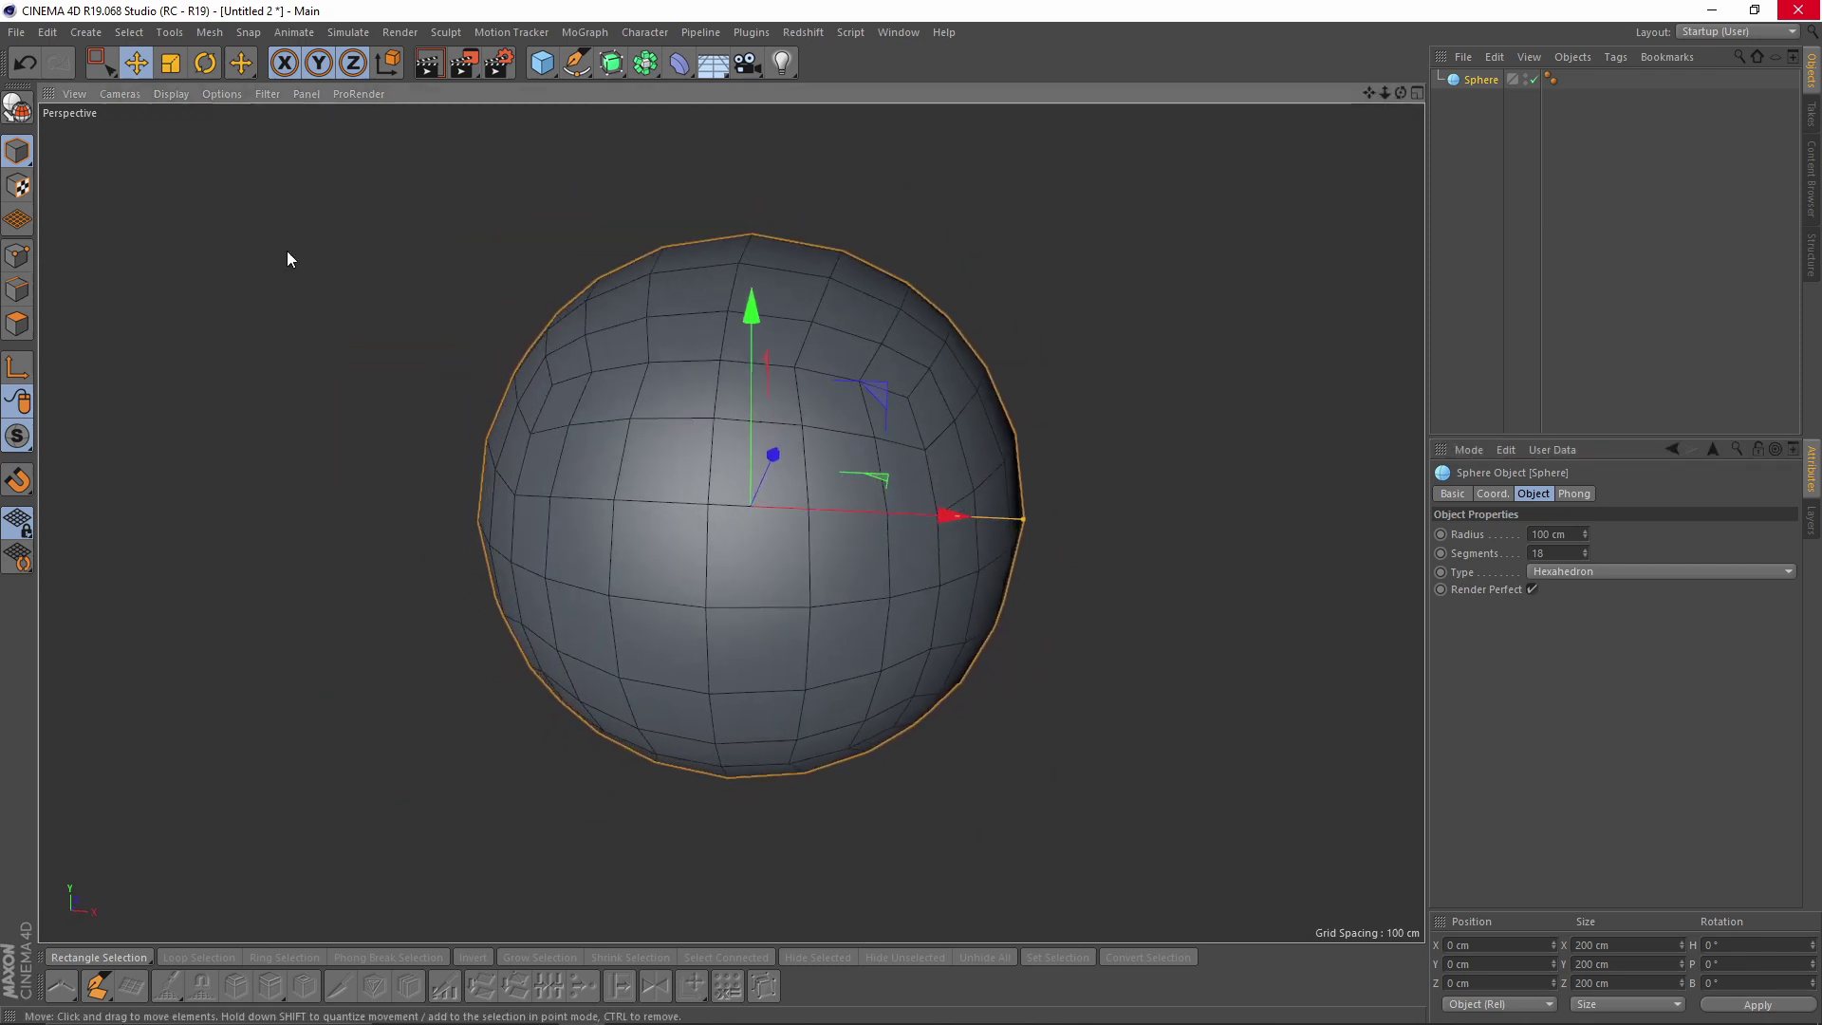
# - Make the sphere editable and delete all points of its negative X half
pyautogui.click(17, 108)
pyautogui.click(17, 255)
pyautogui.click(95, 62)
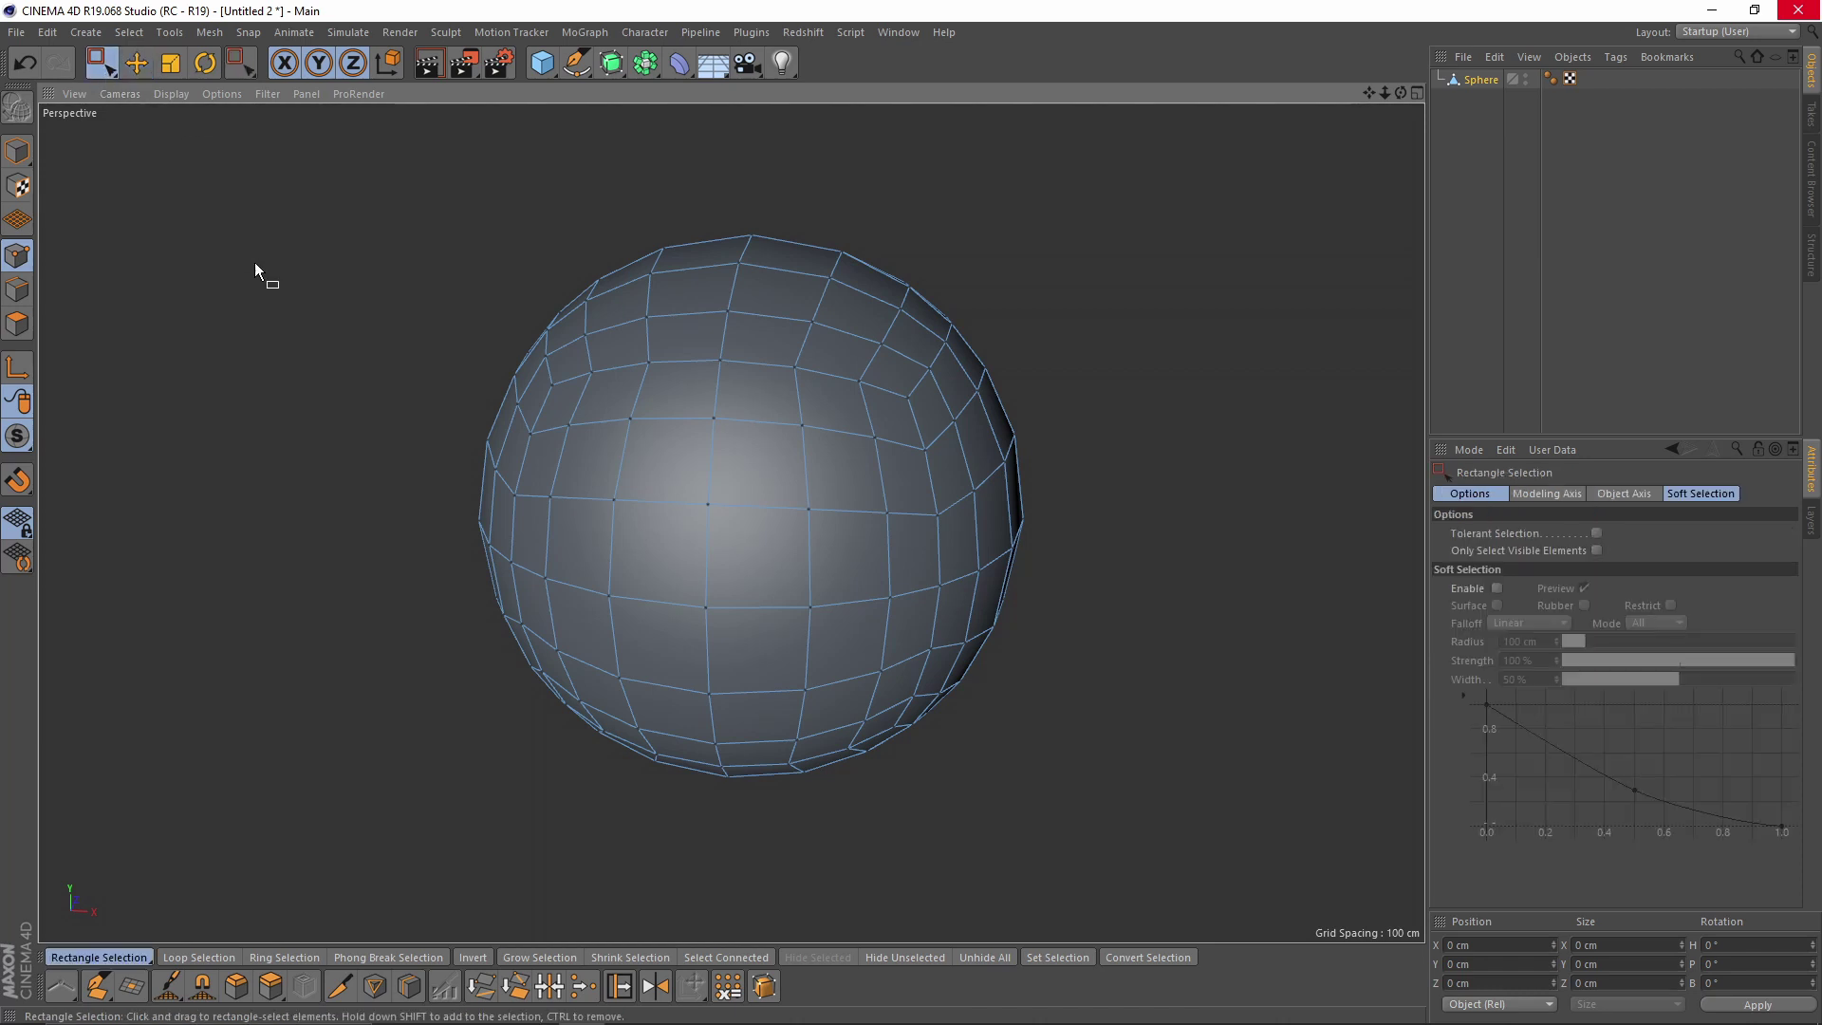
pyautogui.middleClick(663, 347)
pyautogui.middleClick(867, 345)
pyautogui.moveTo(441, 285); pyautogui.dragTo(721, 742)
pyautogui.press('Delete')
# - Delete the lower half and the back half of the remaining sphere points, leaving a one-eighth piece
pyautogui.middleClick(869, 634)
pyautogui.moveTo(1056, 749); pyautogui.dragTo(1177, 835)
pyautogui.press('Delete')
pyautogui.scroll(2, 1056, 250)
pyautogui.moveTo(1161, 264); pyautogui.dragTo(1239, 301)
pyautogui.press('Delete')
pyautogui.middleClick(516, 305)
pyautogui.keyDown('alt'); pyautogui.moveTo(960, 435); pyautogui.dragTo(617, 481, button='middle'); pyautogui.keyUp('alt')
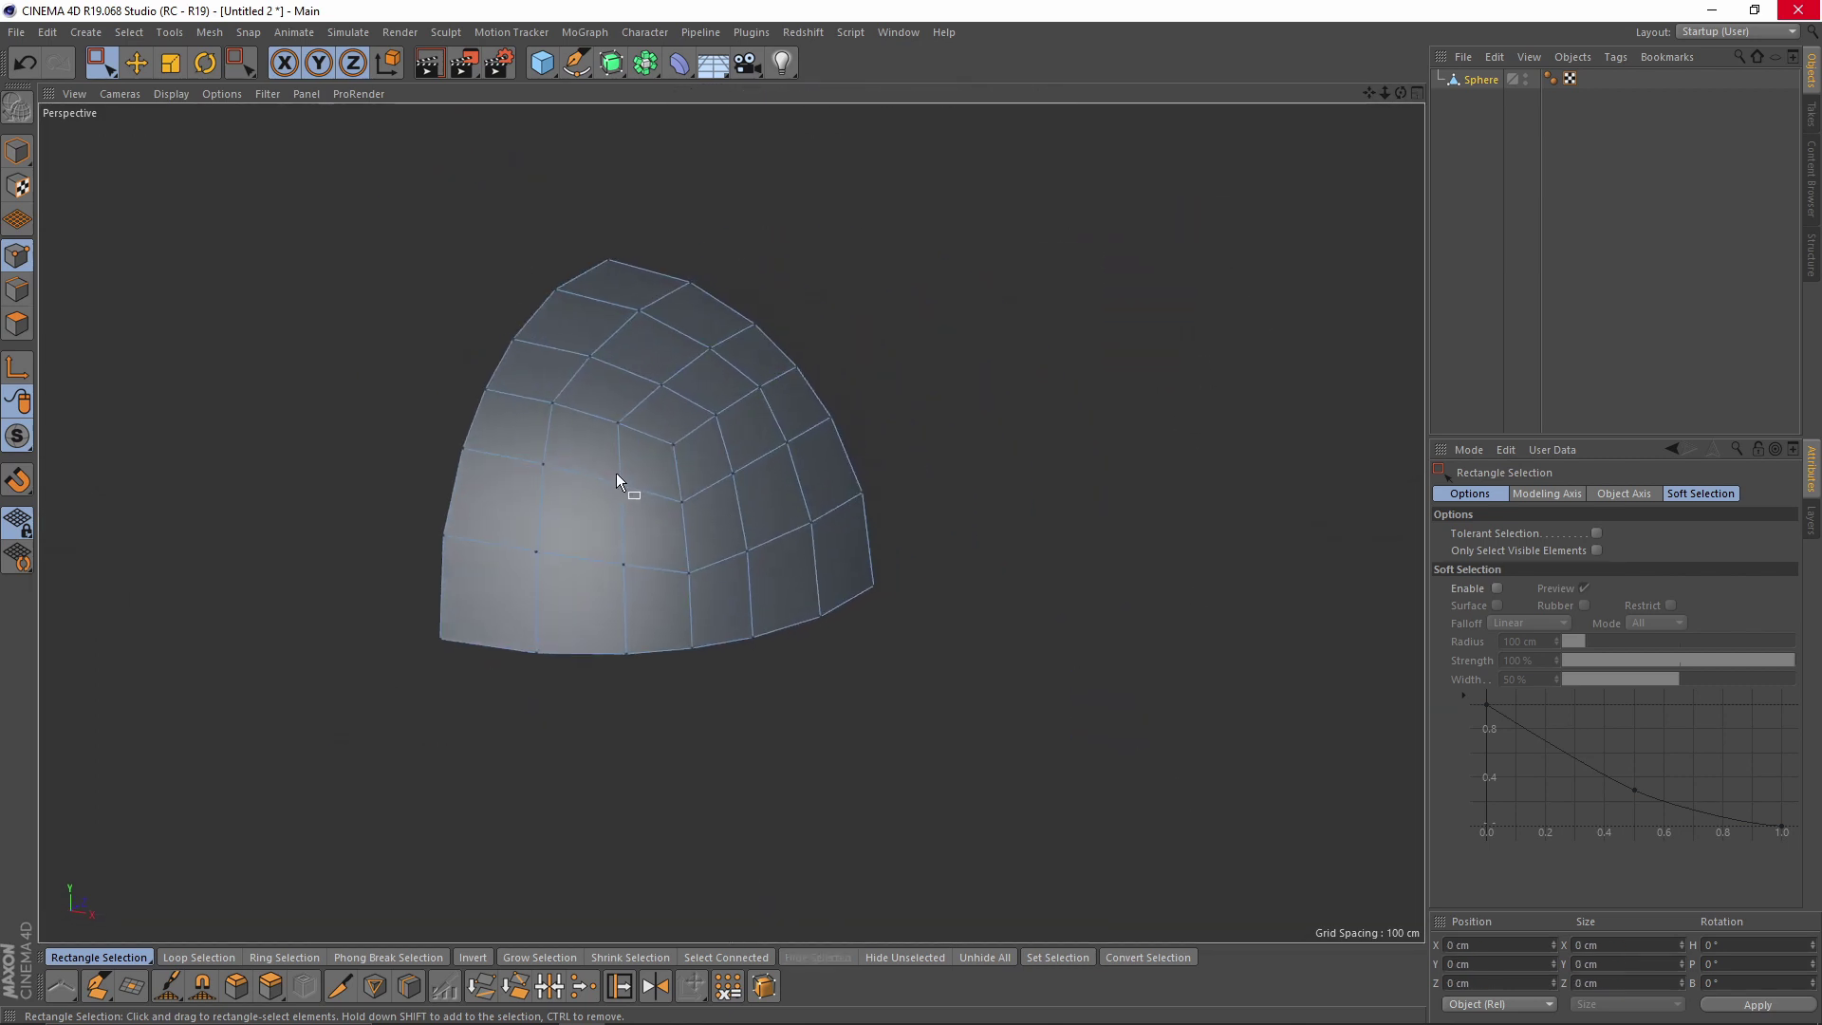
pyautogui.scroll(1, 617, 473)
# - Make a Symmetry object the parent of the sphere piece, mirroring it across the ZY plane
pyautogui.click(17, 150)
pyautogui.press('e')
pyautogui.keyDown('alt'); pyautogui.moveTo(731, 523); pyautogui.dragTo(829, 340); pyautogui.keyUp('alt')
pyautogui.click(645, 63)
pyautogui.keyDown('alt'); pyautogui.click(842, 128); pyautogui.keyUp('alt')
pyautogui.keyDown('alt'); pyautogui.moveTo(888, 214); pyautogui.dragTo(748, 187); pyautogui.keyUp('alt')
# - Nest the mirrored piece in a second Symmetry object with its mirror plane set to XZ
pyautogui.click(645, 62)
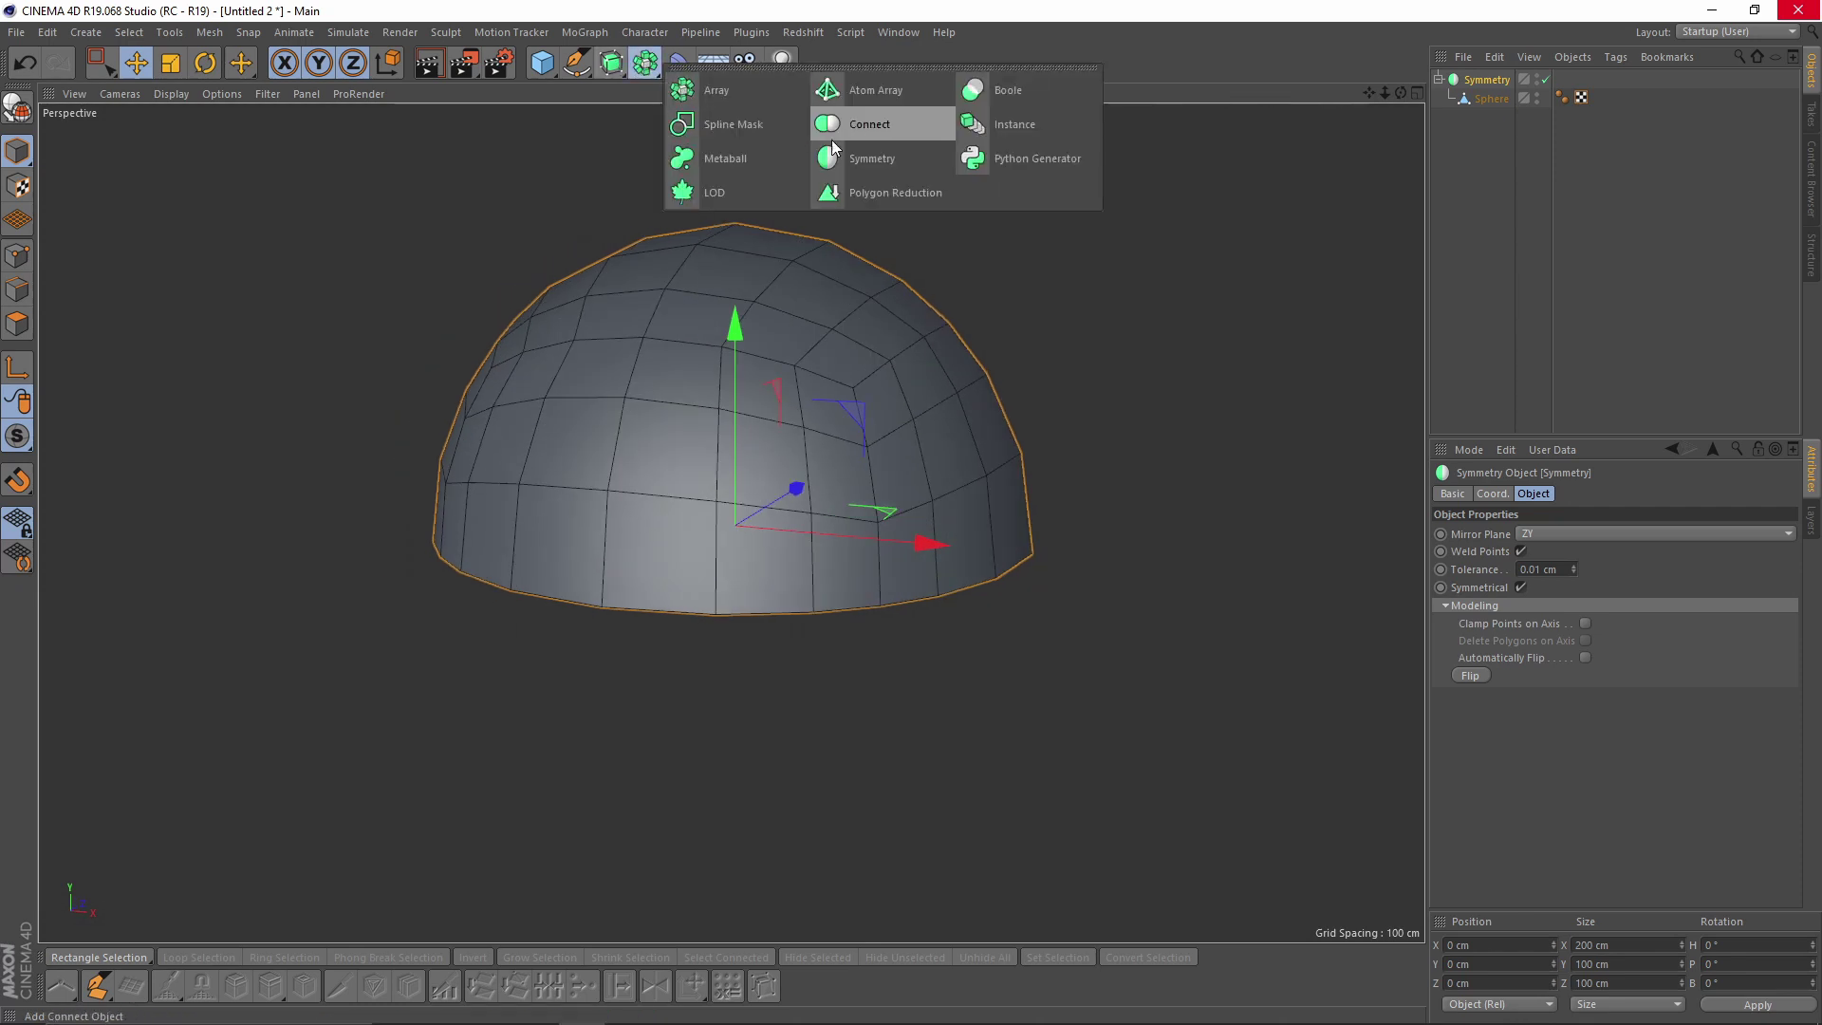
pyautogui.keyDown('alt'); pyautogui.click(849, 157); pyautogui.keyUp('alt')
pyautogui.keyDown('alt'); pyautogui.moveTo(878, 332); pyautogui.dragTo(712, 398); pyautogui.keyUp('alt')
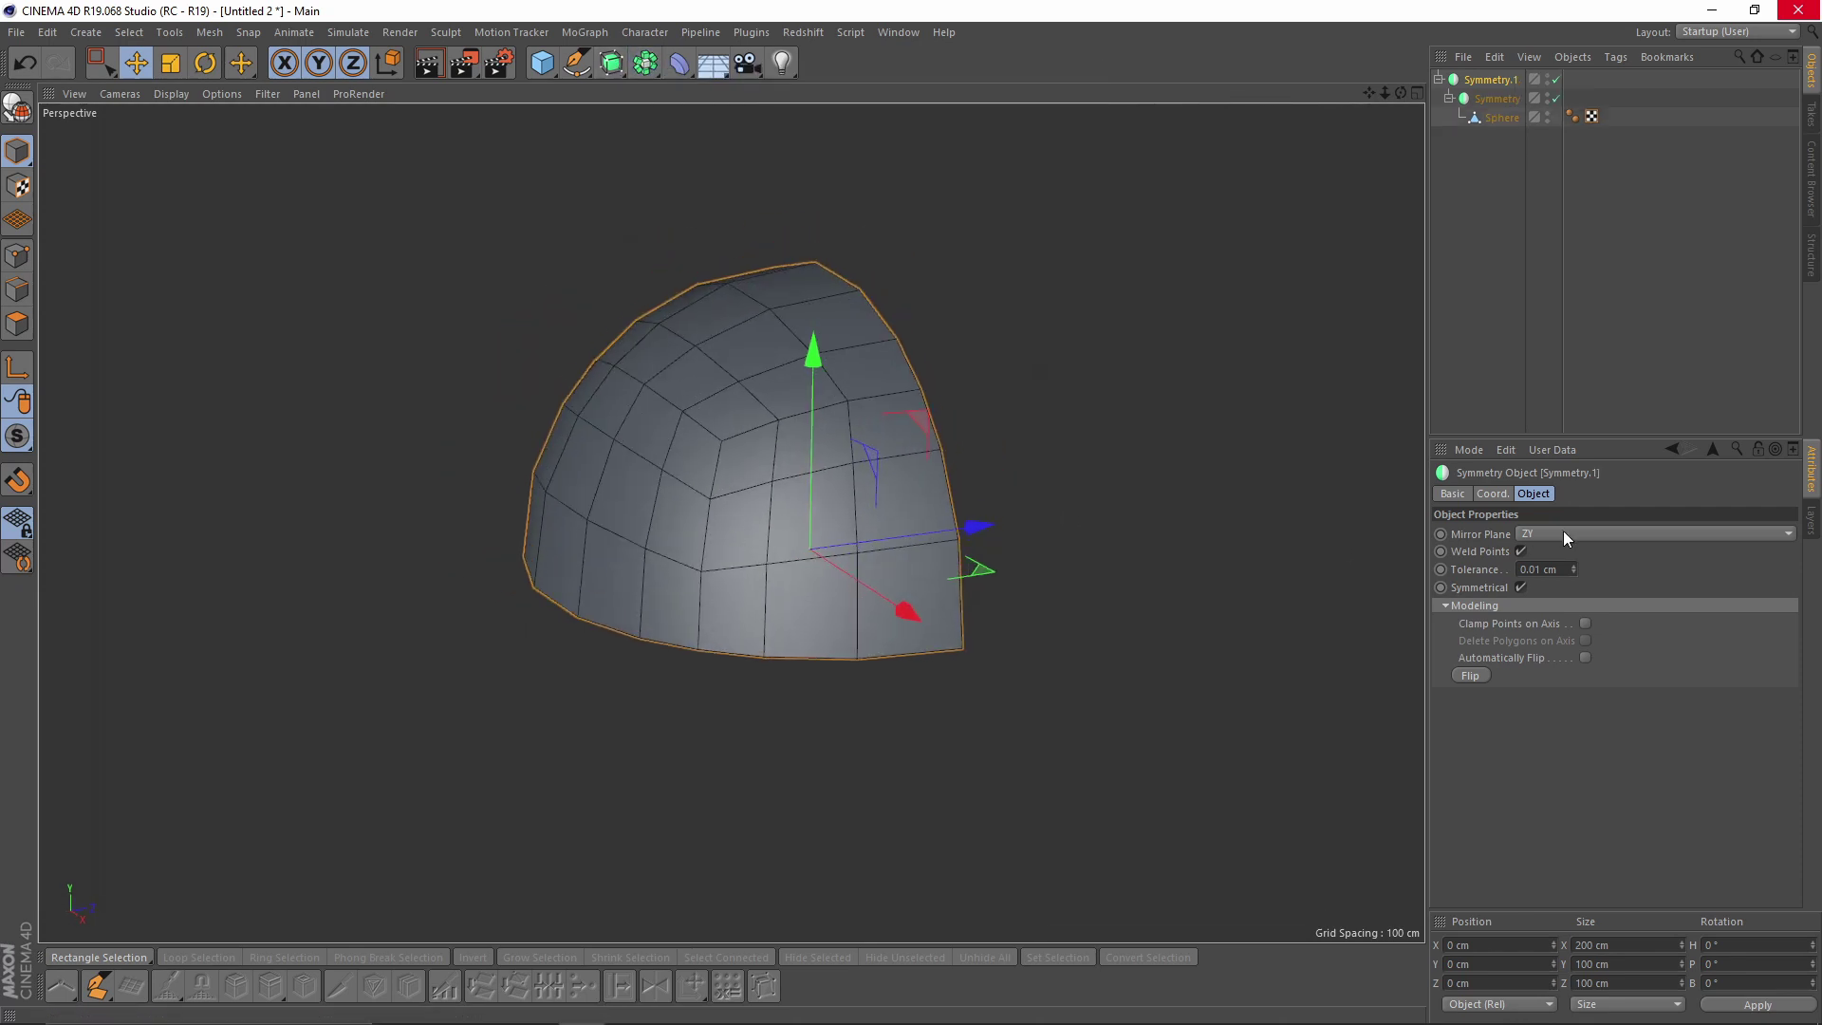
pyautogui.click(1561, 531)
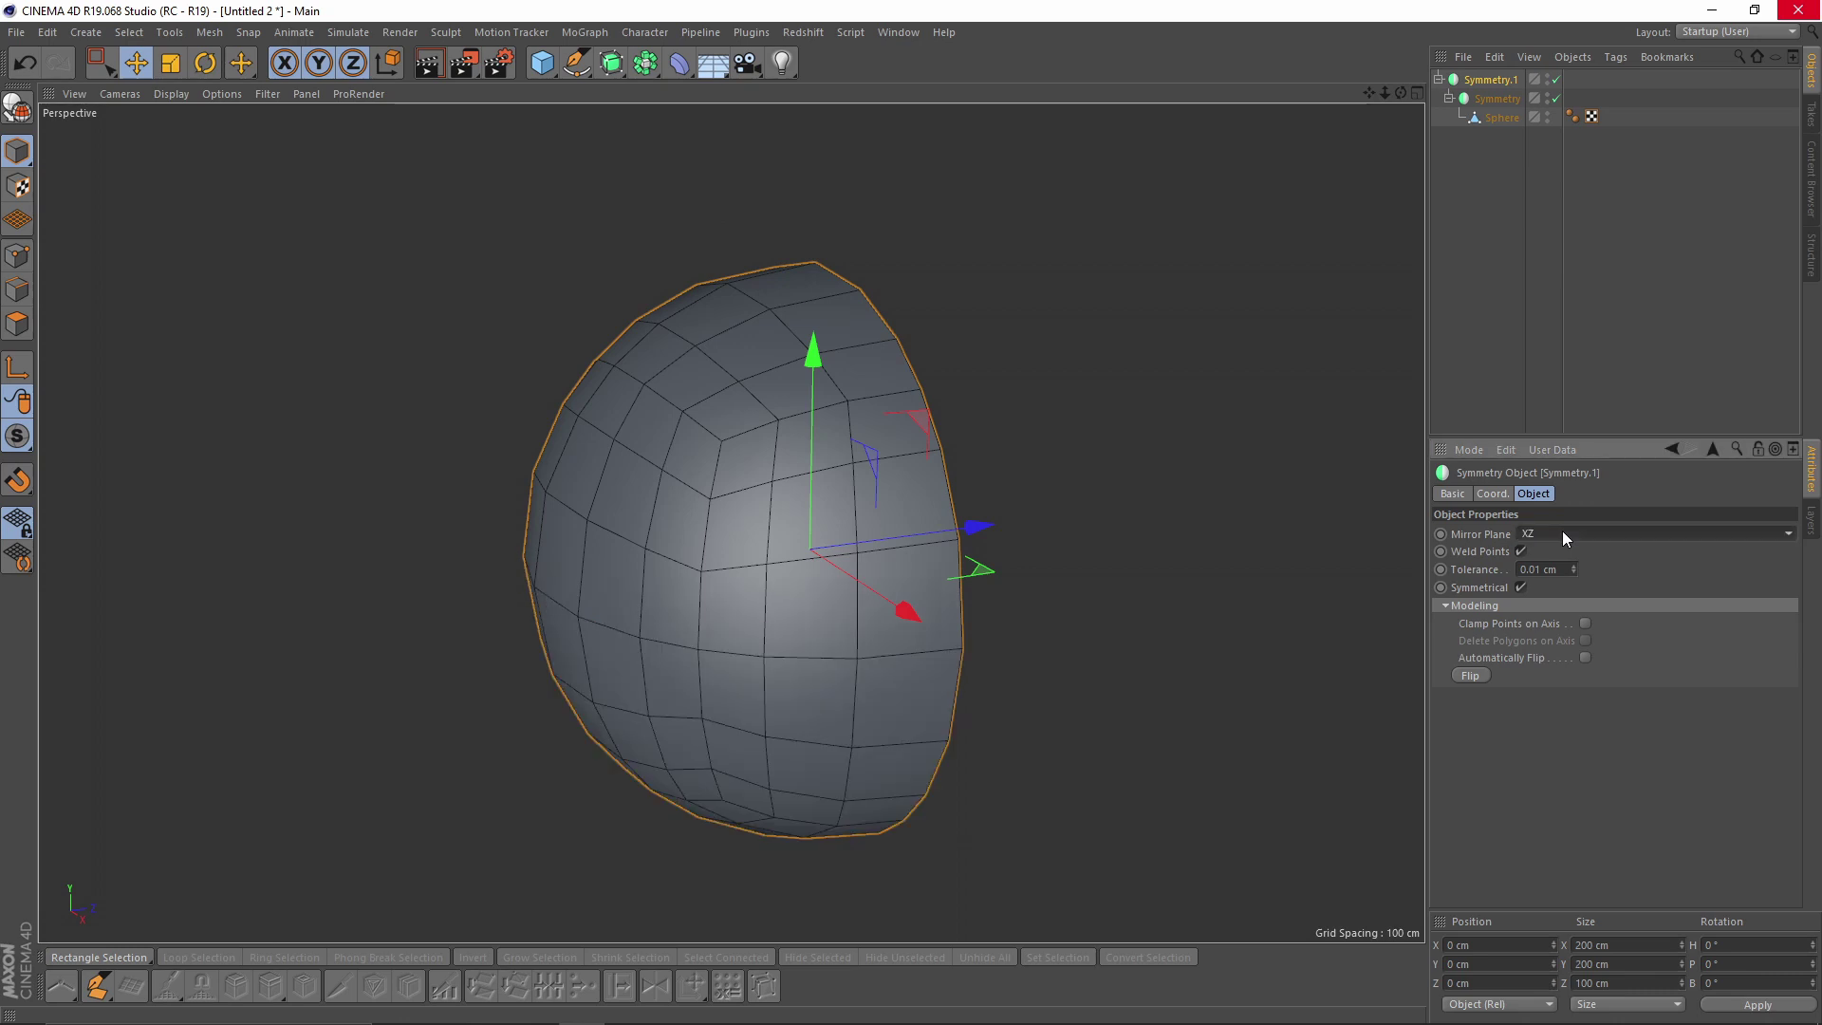
pyautogui.keyDown('alt'); pyautogui.moveTo(1125, 546); pyautogui.dragTo(1023, 537); pyautogui.keyUp('alt')
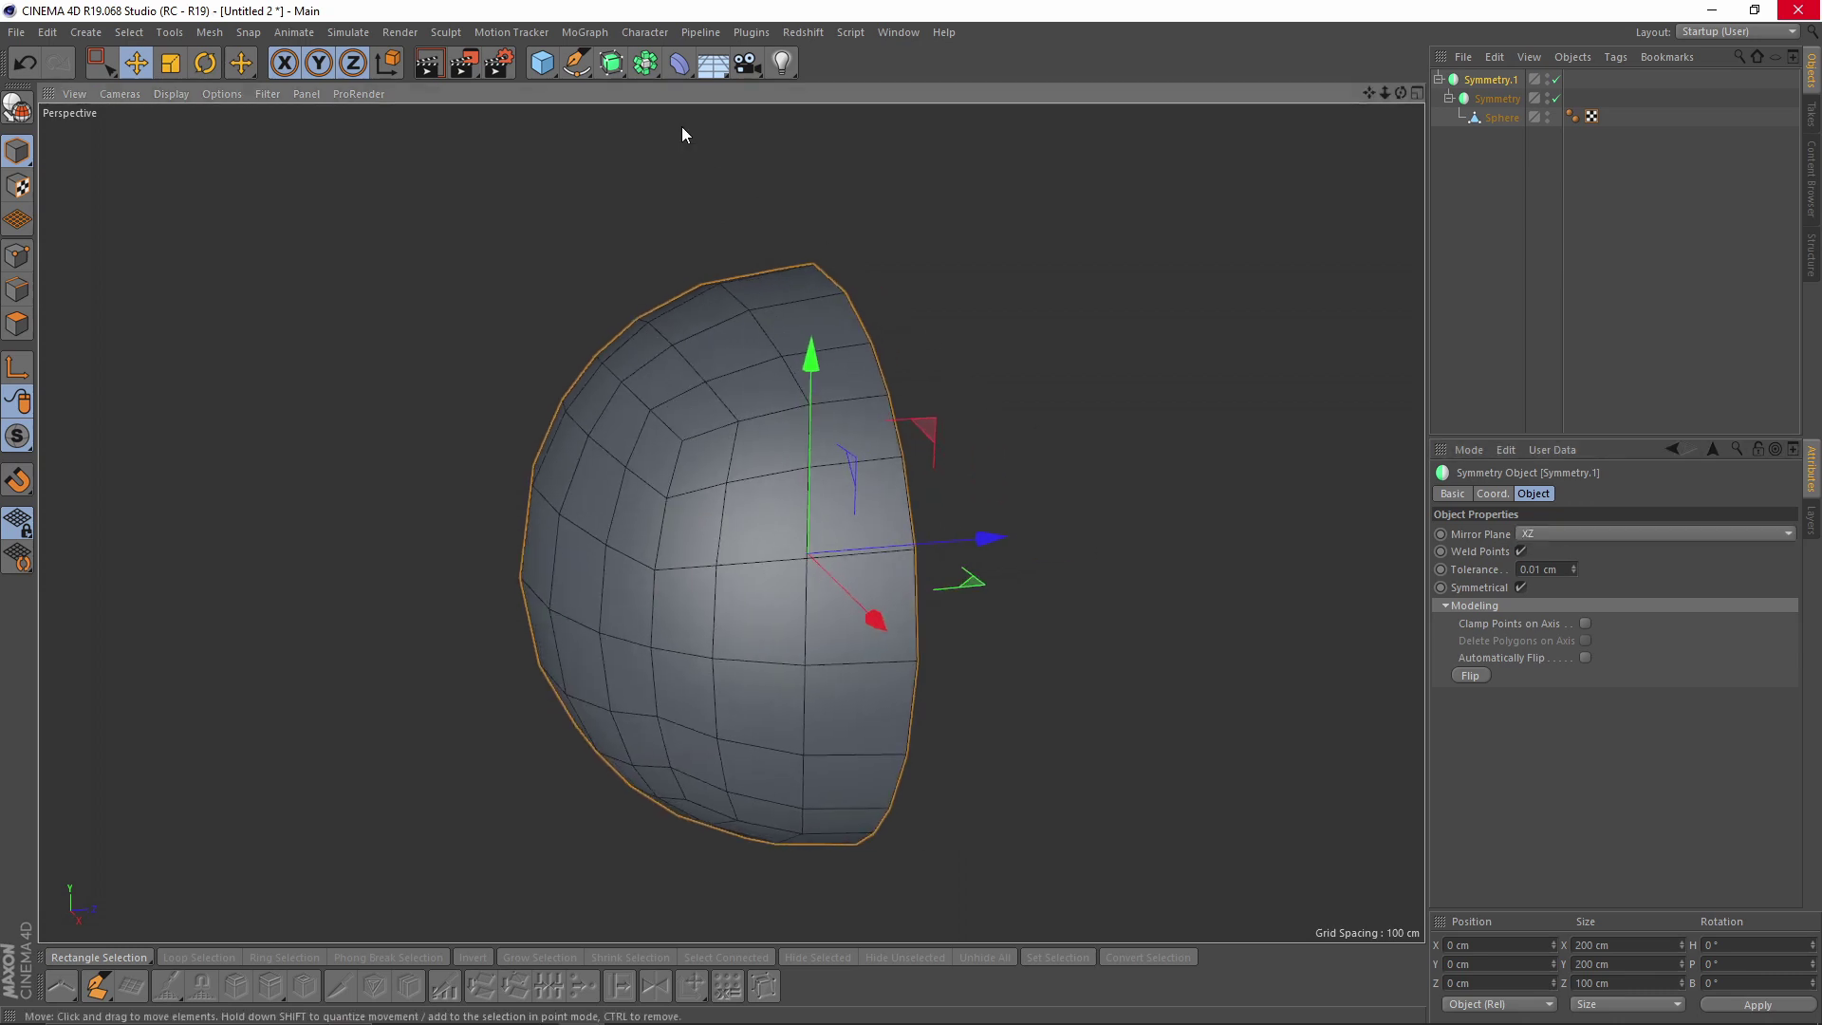
# - Nest the hierarchy in a third Symmetry object with mirror plane XY to complete the sphere
pyautogui.click(645, 62)
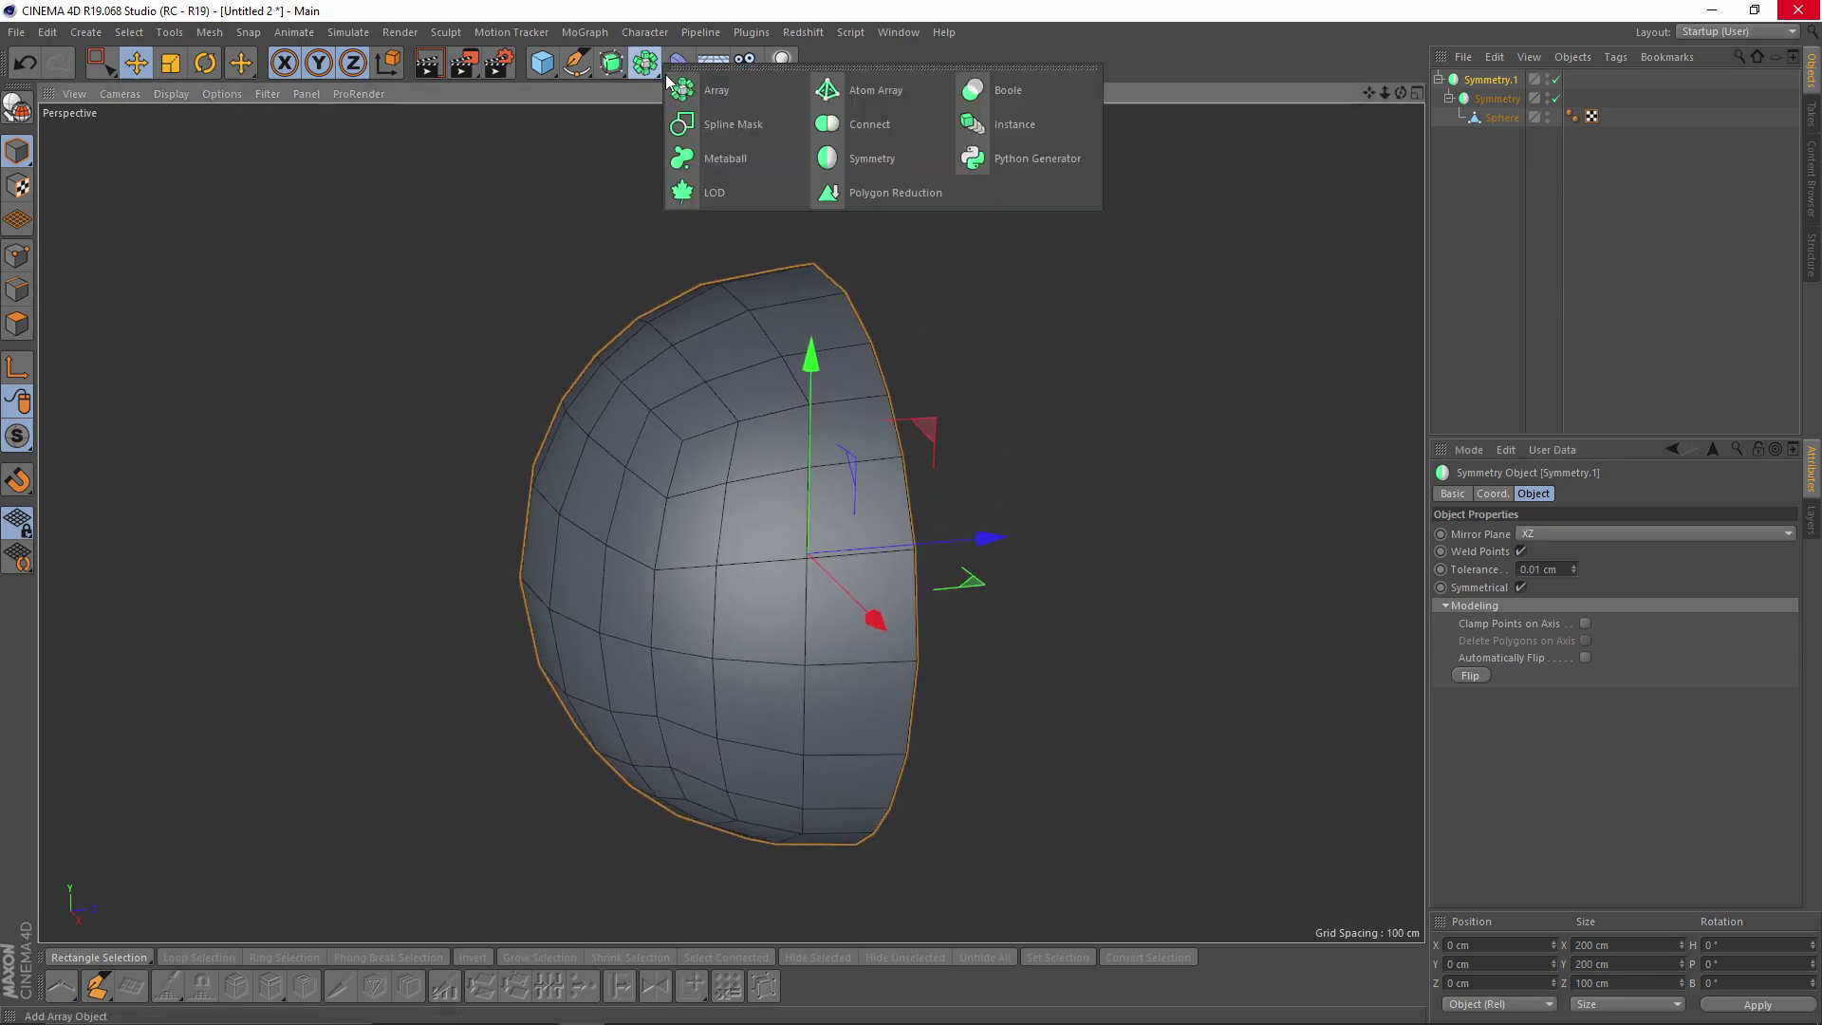
pyautogui.keyDown('alt'); pyautogui.click(867, 160); pyautogui.keyUp('alt')
pyautogui.click(1591, 534)
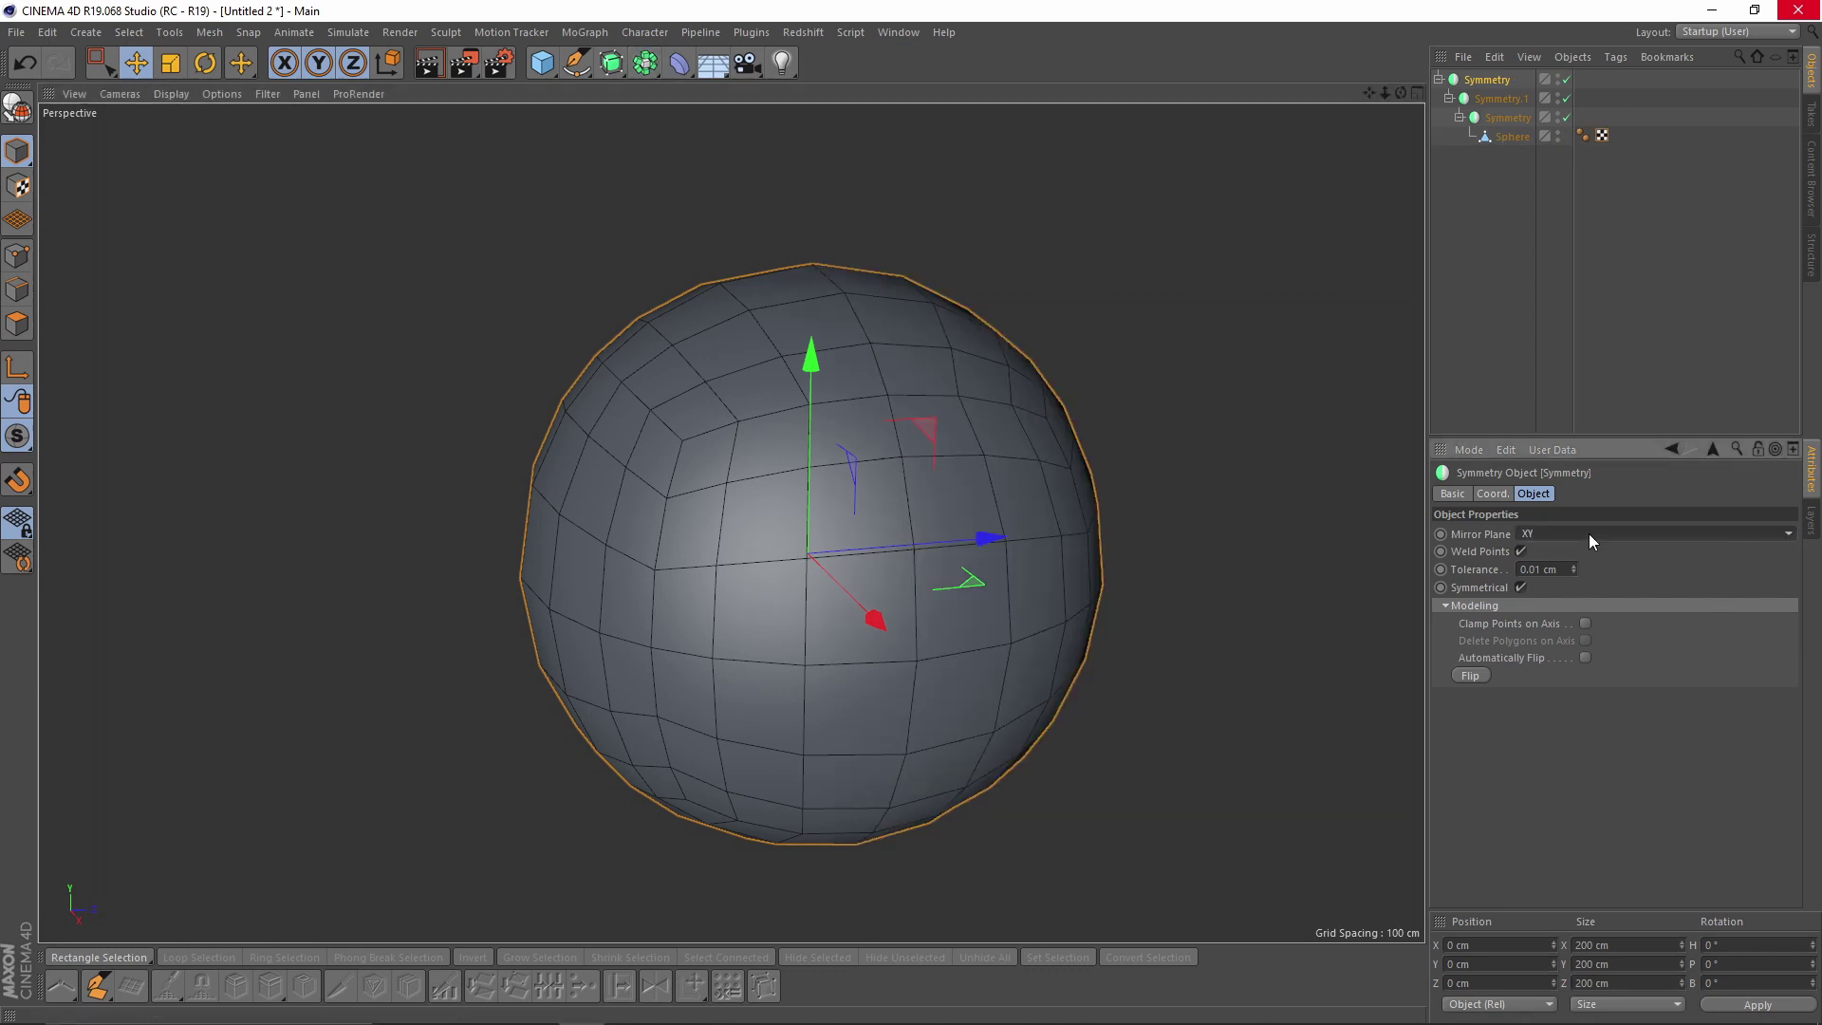
pyautogui.keyDown('alt'); pyautogui.moveTo(1083, 561); pyautogui.dragTo(1173, 486); pyautogui.keyUp('alt')
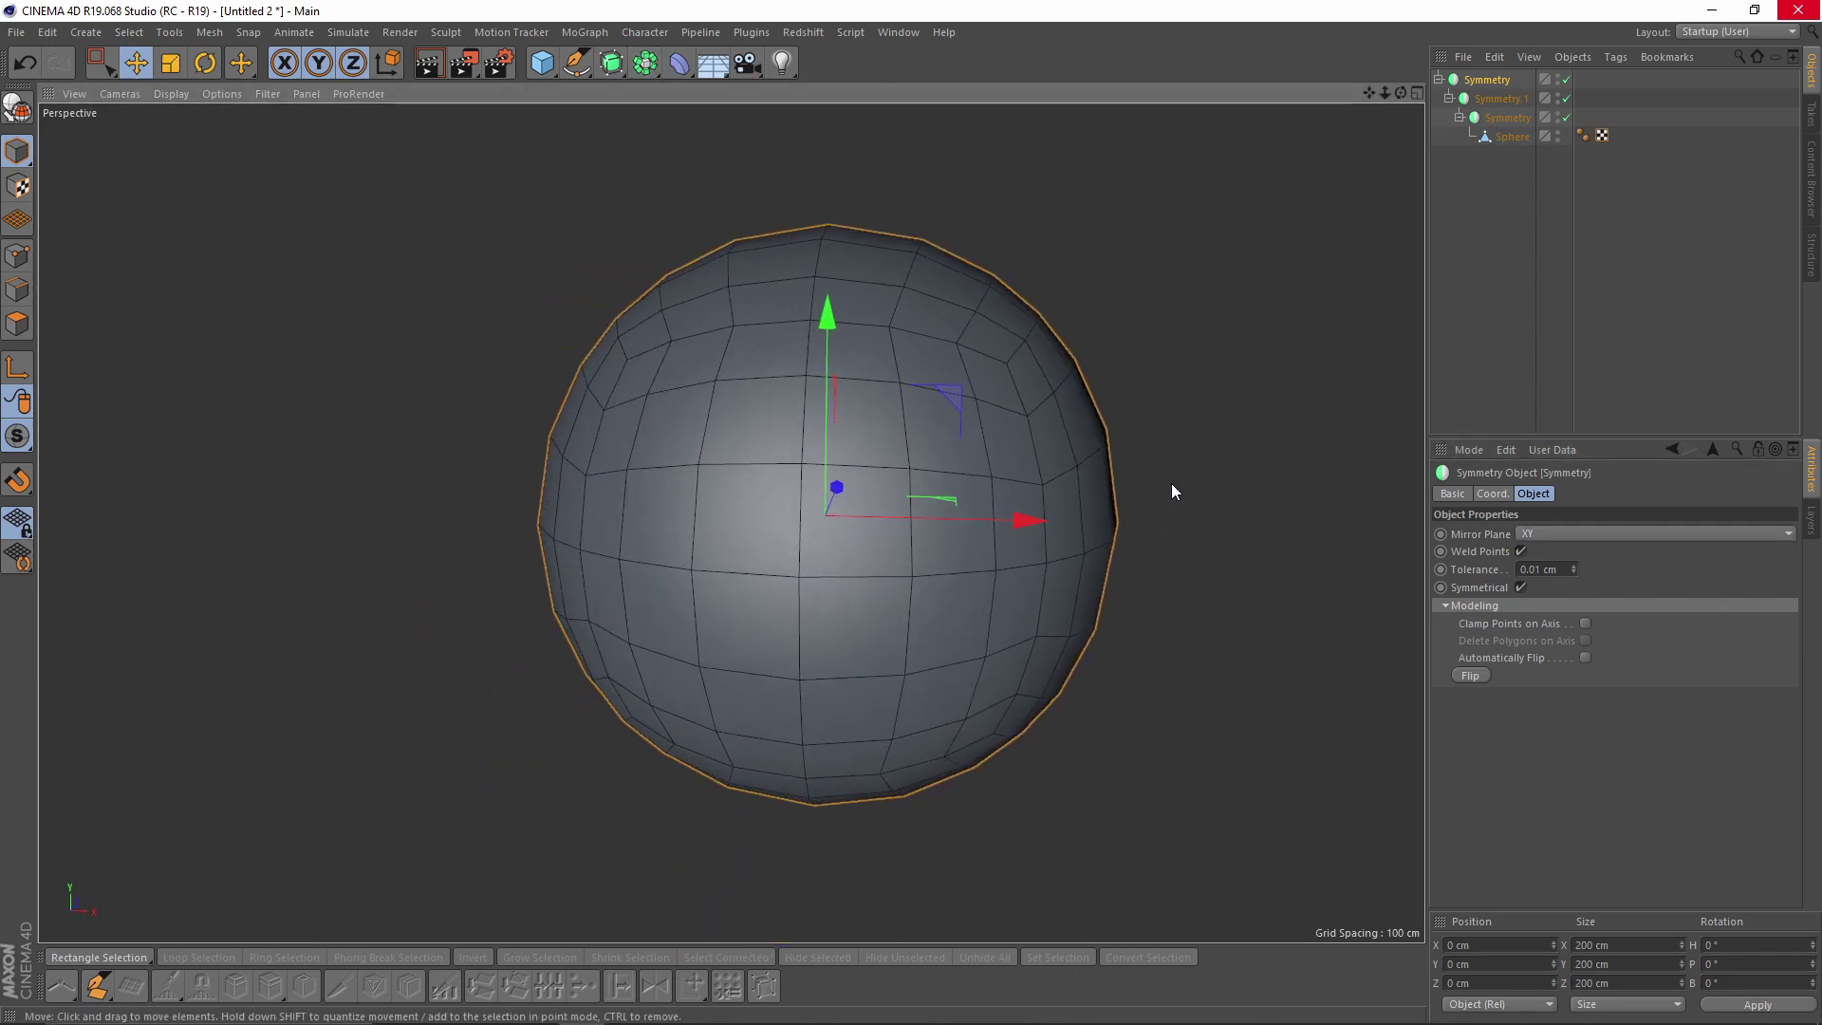
# - Add a cylinder with +Z orientation and move it to about -29 cm in Z so it sticks out of the sphere
pyautogui.click(1509, 139)
pyautogui.keyDown('alt'); pyautogui.moveTo(979, 402); pyautogui.dragTo(878, 365); pyautogui.keyUp('alt')
pyautogui.moveTo(1562, 78); pyautogui.dragTo(1562, 118)
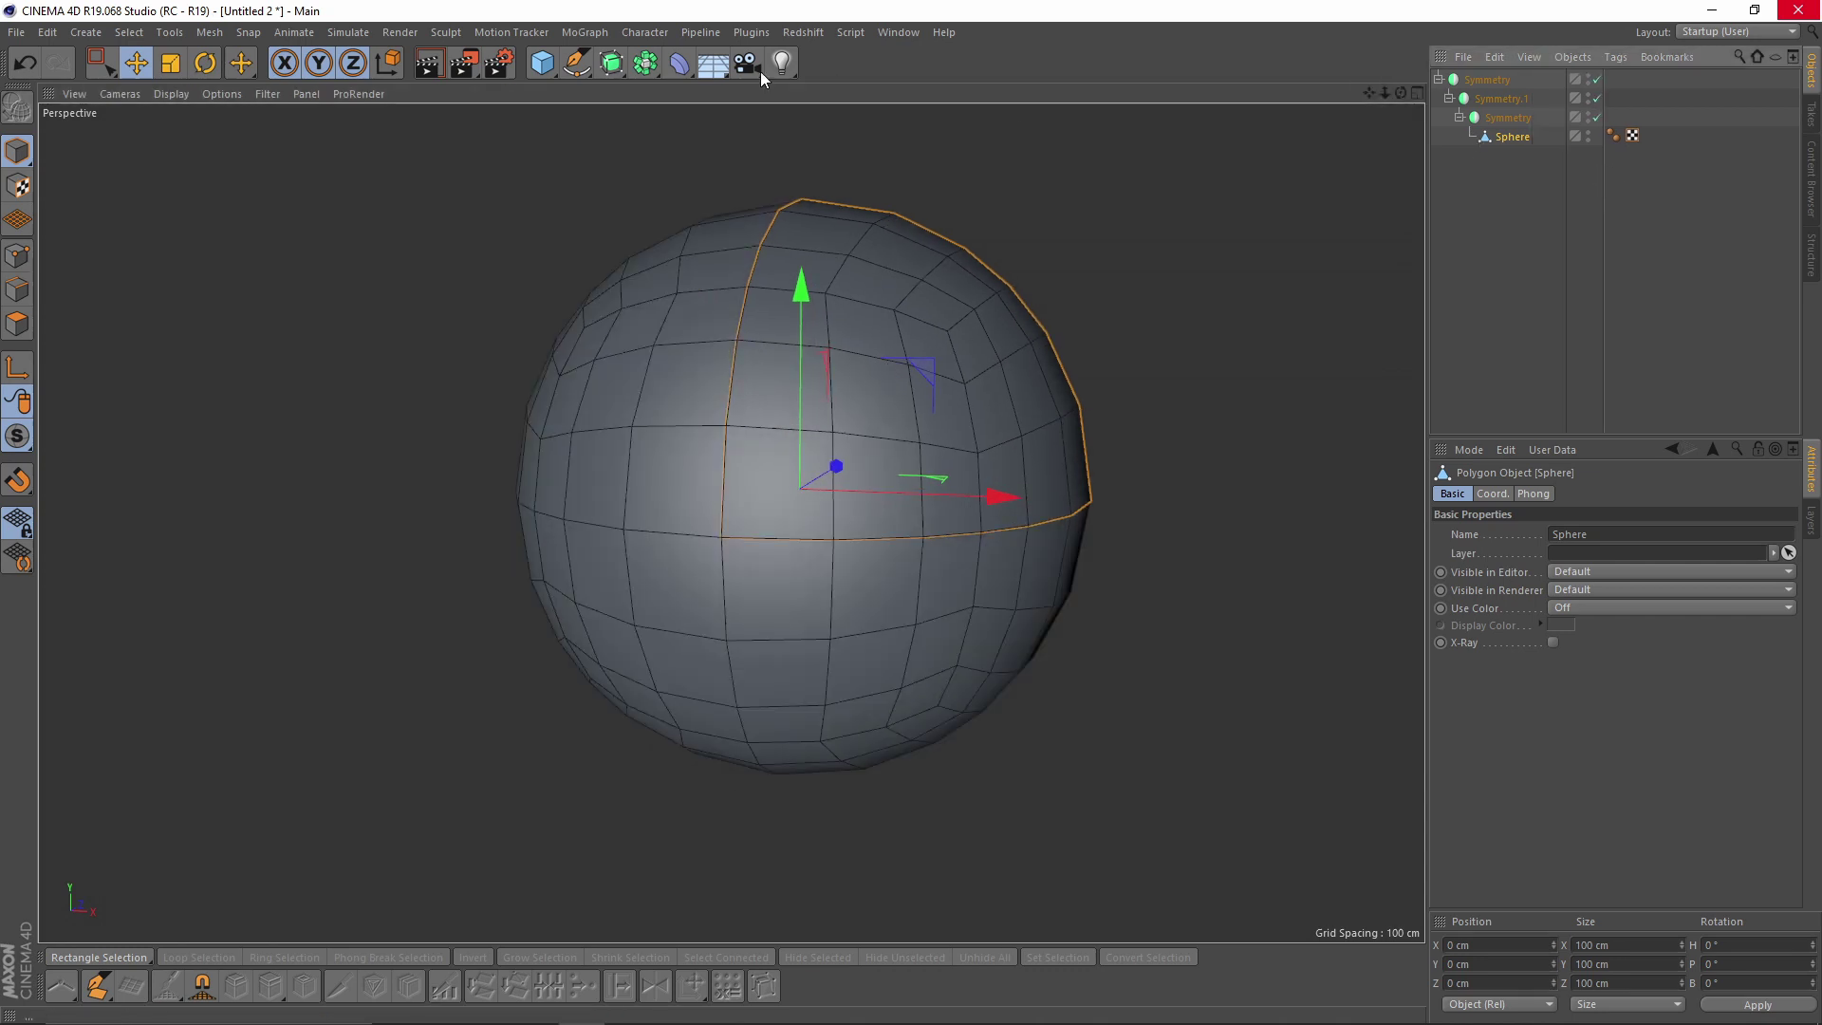
pyautogui.click(542, 63)
pyautogui.click(922, 89)
pyautogui.keyDown('alt'); pyautogui.moveTo(910, 284); pyautogui.dragTo(863, 313); pyautogui.keyUp('alt')
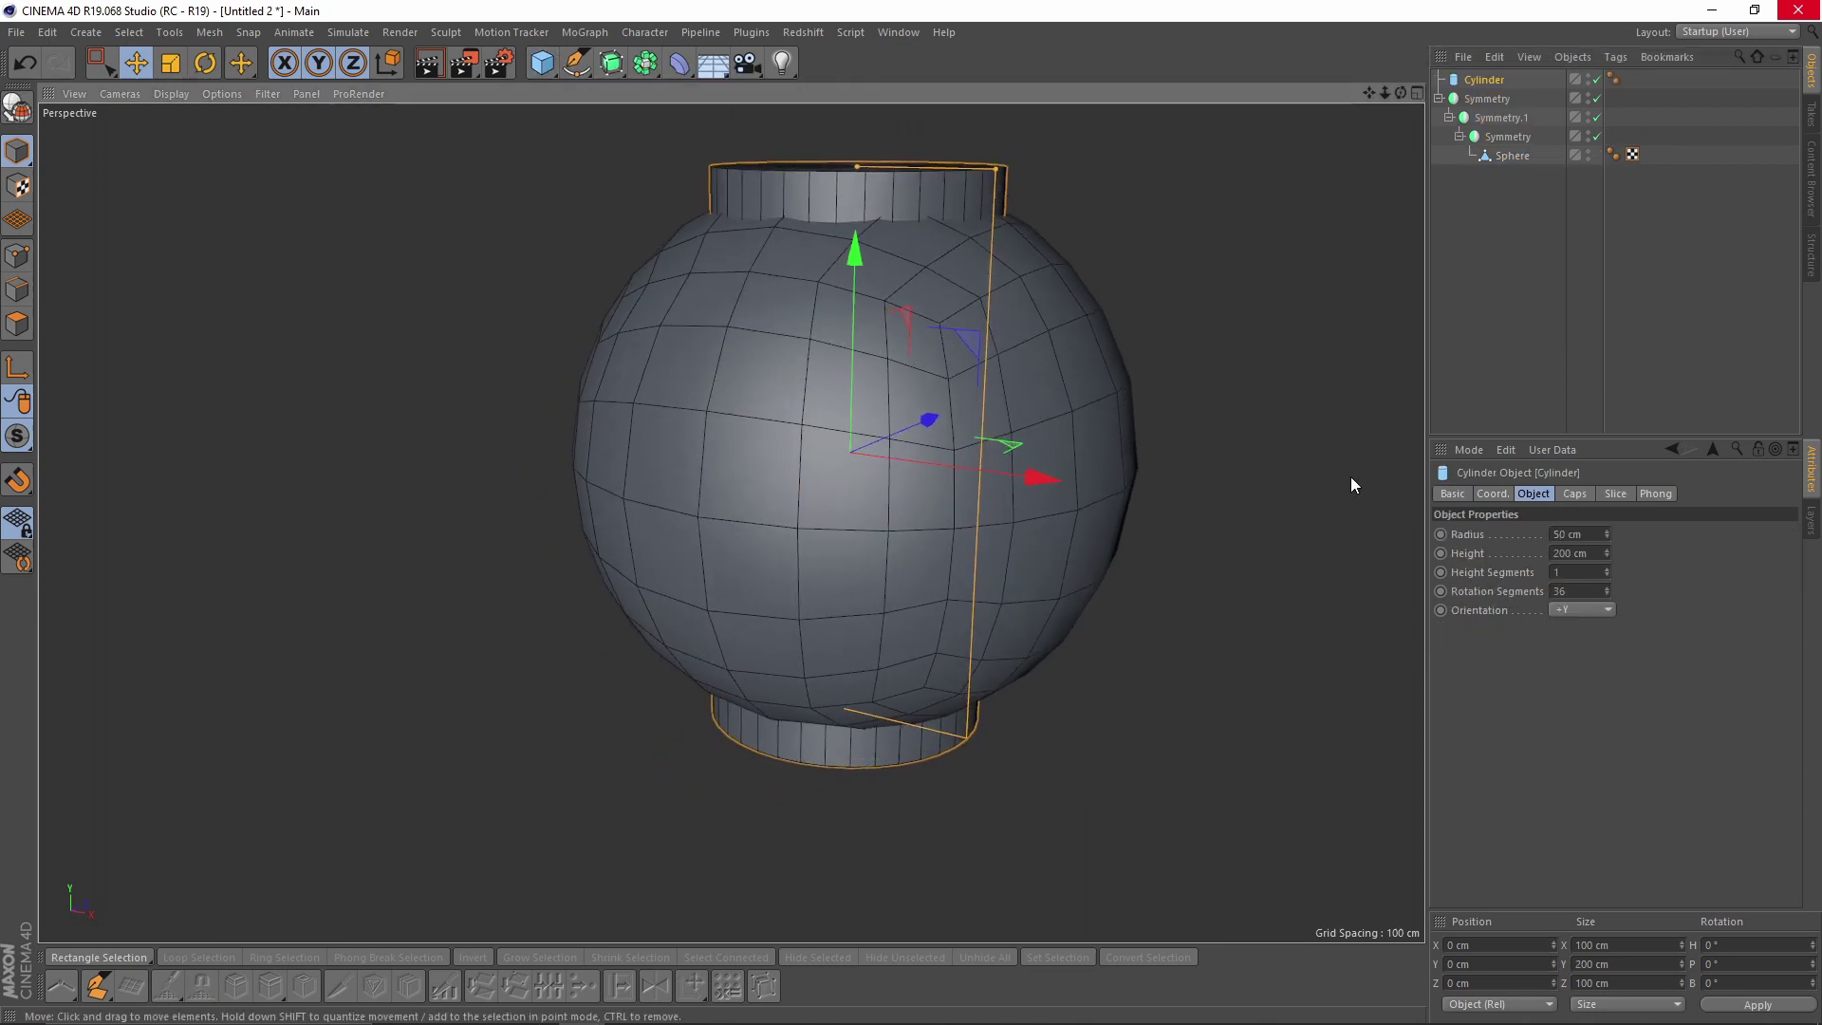
pyautogui.scroll(-2, 1577, 612)
pyautogui.moveTo(915, 420); pyautogui.dragTo(827, 454)
# - Try 18 rotation segments on the cylinder and settle on 16
pyautogui.click(1579, 590)
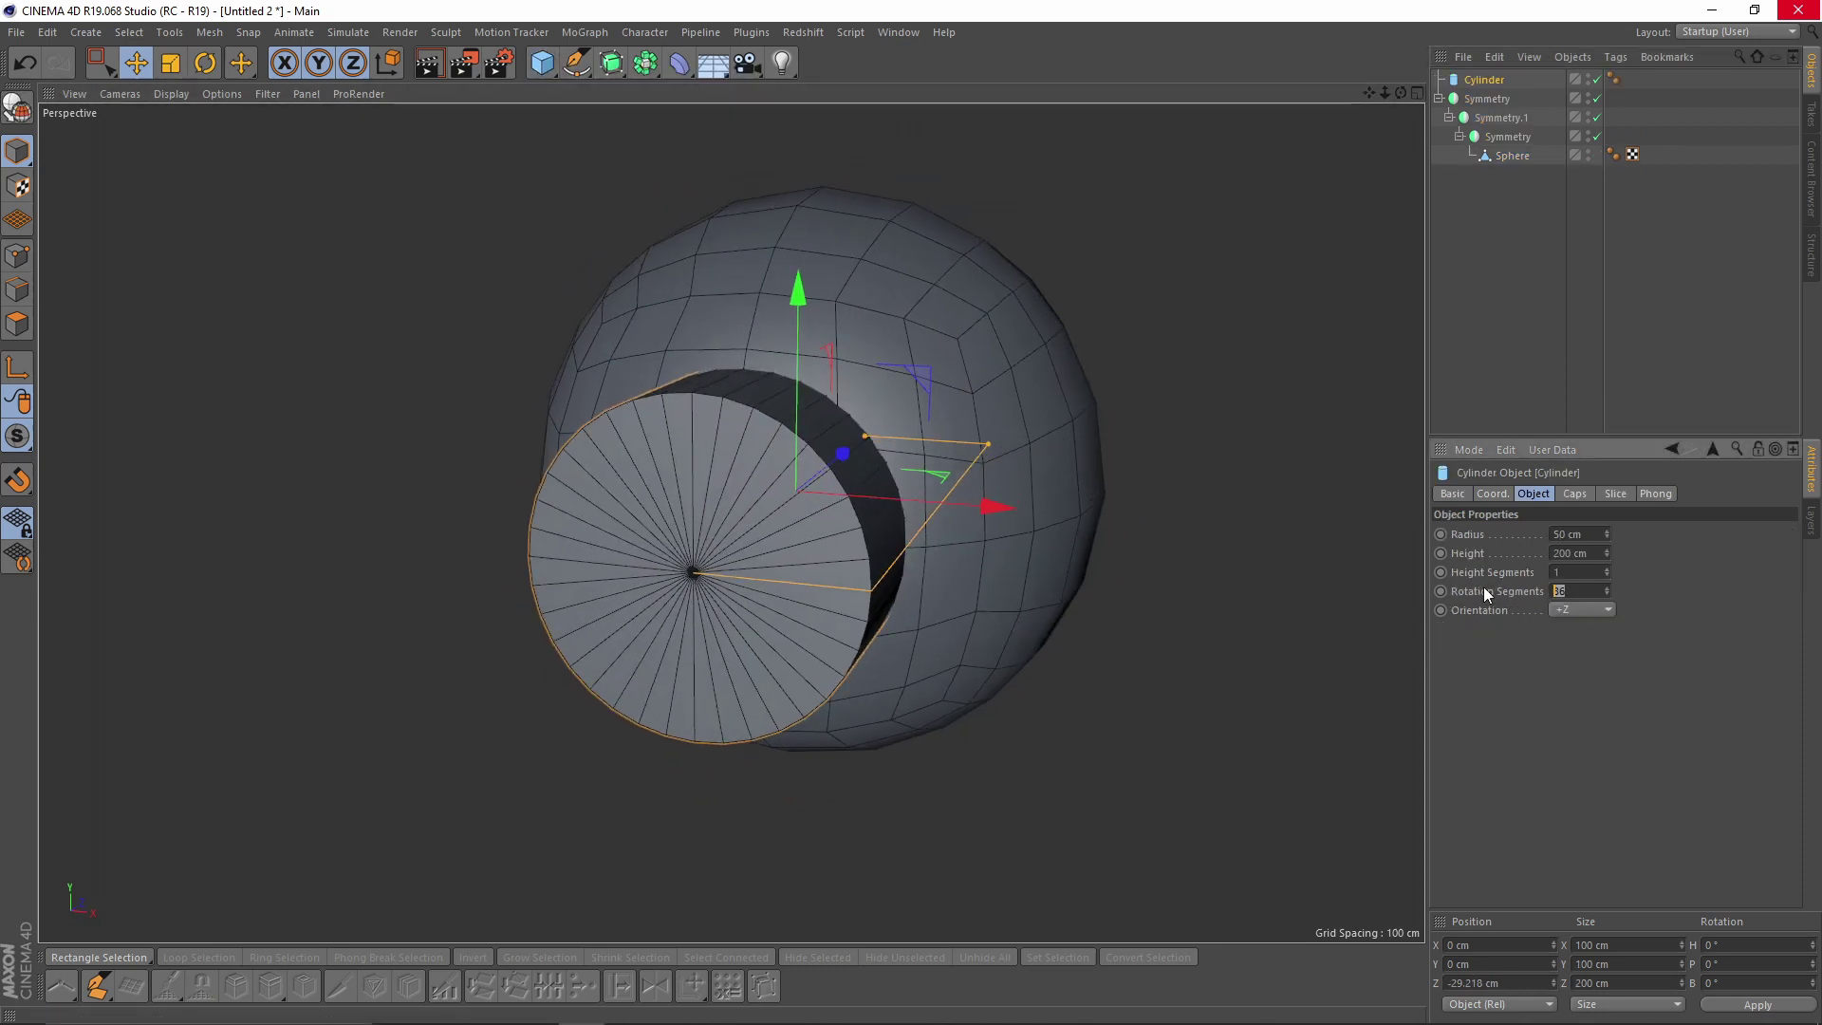
pyautogui.write('18')
pyautogui.press('Return')
pyautogui.scroll(2, 1102, 533)
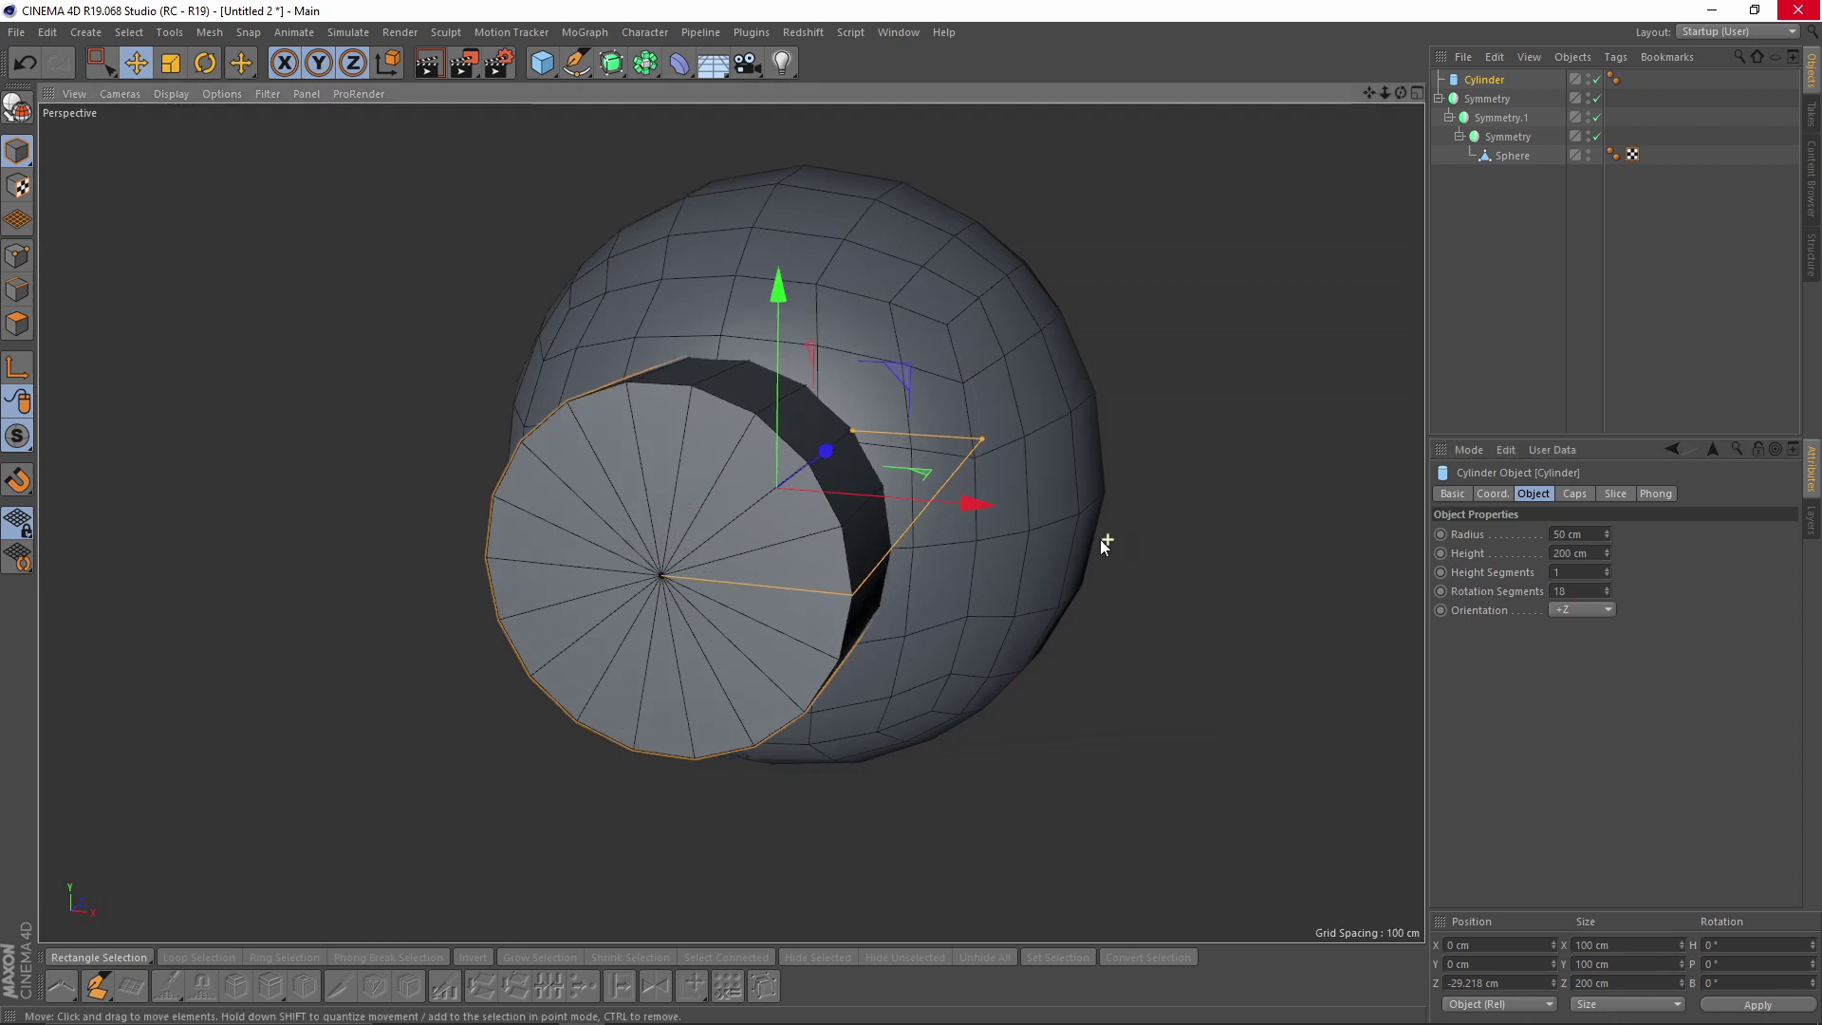
pyautogui.write('16')
pyautogui.press('Return')
pyautogui.scroll(4, 919, 436)
pyautogui.keyDown('alt'); pyautogui.moveTo(953, 520); pyautogui.dragTo(958, 372); pyautogui.keyUp('alt')
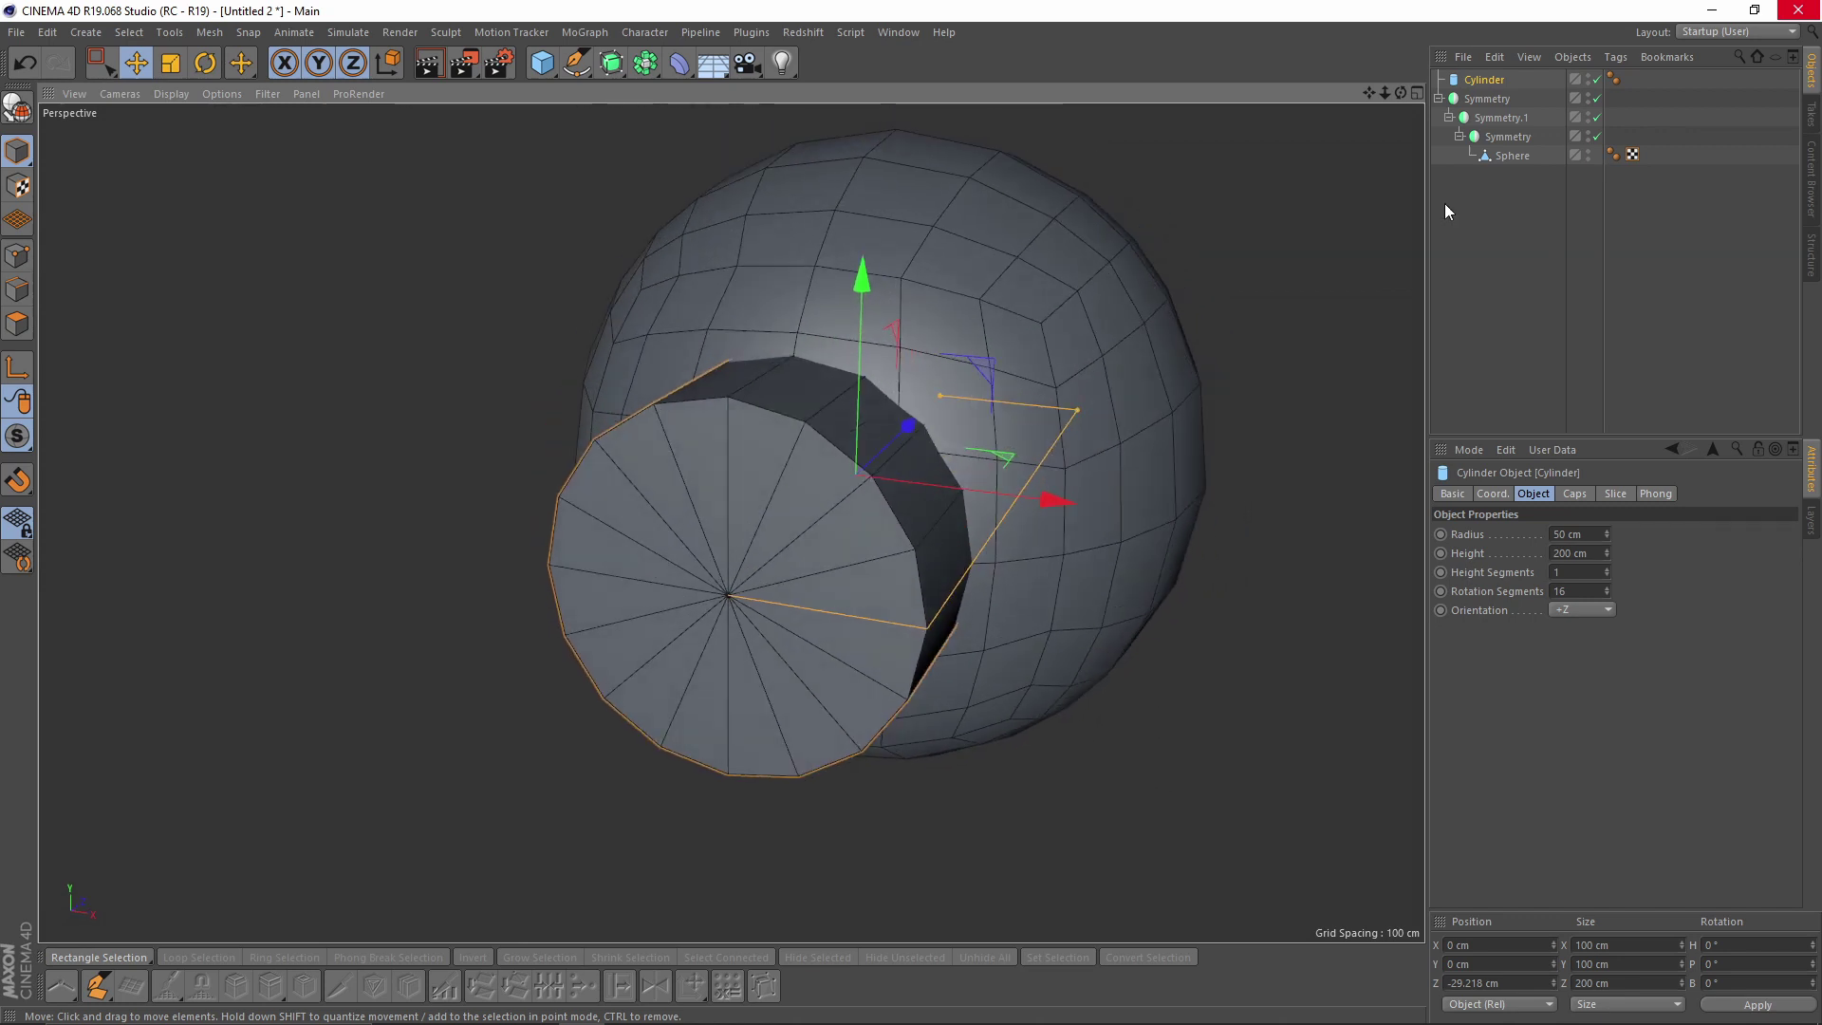
# - Enable Clamp Points on Axis and Delete Polygons on Axis for all three Symmetry objects together
pyautogui.click(1511, 156)
pyautogui.click(1508, 138)
pyautogui.scroll(3, 1050, 305)
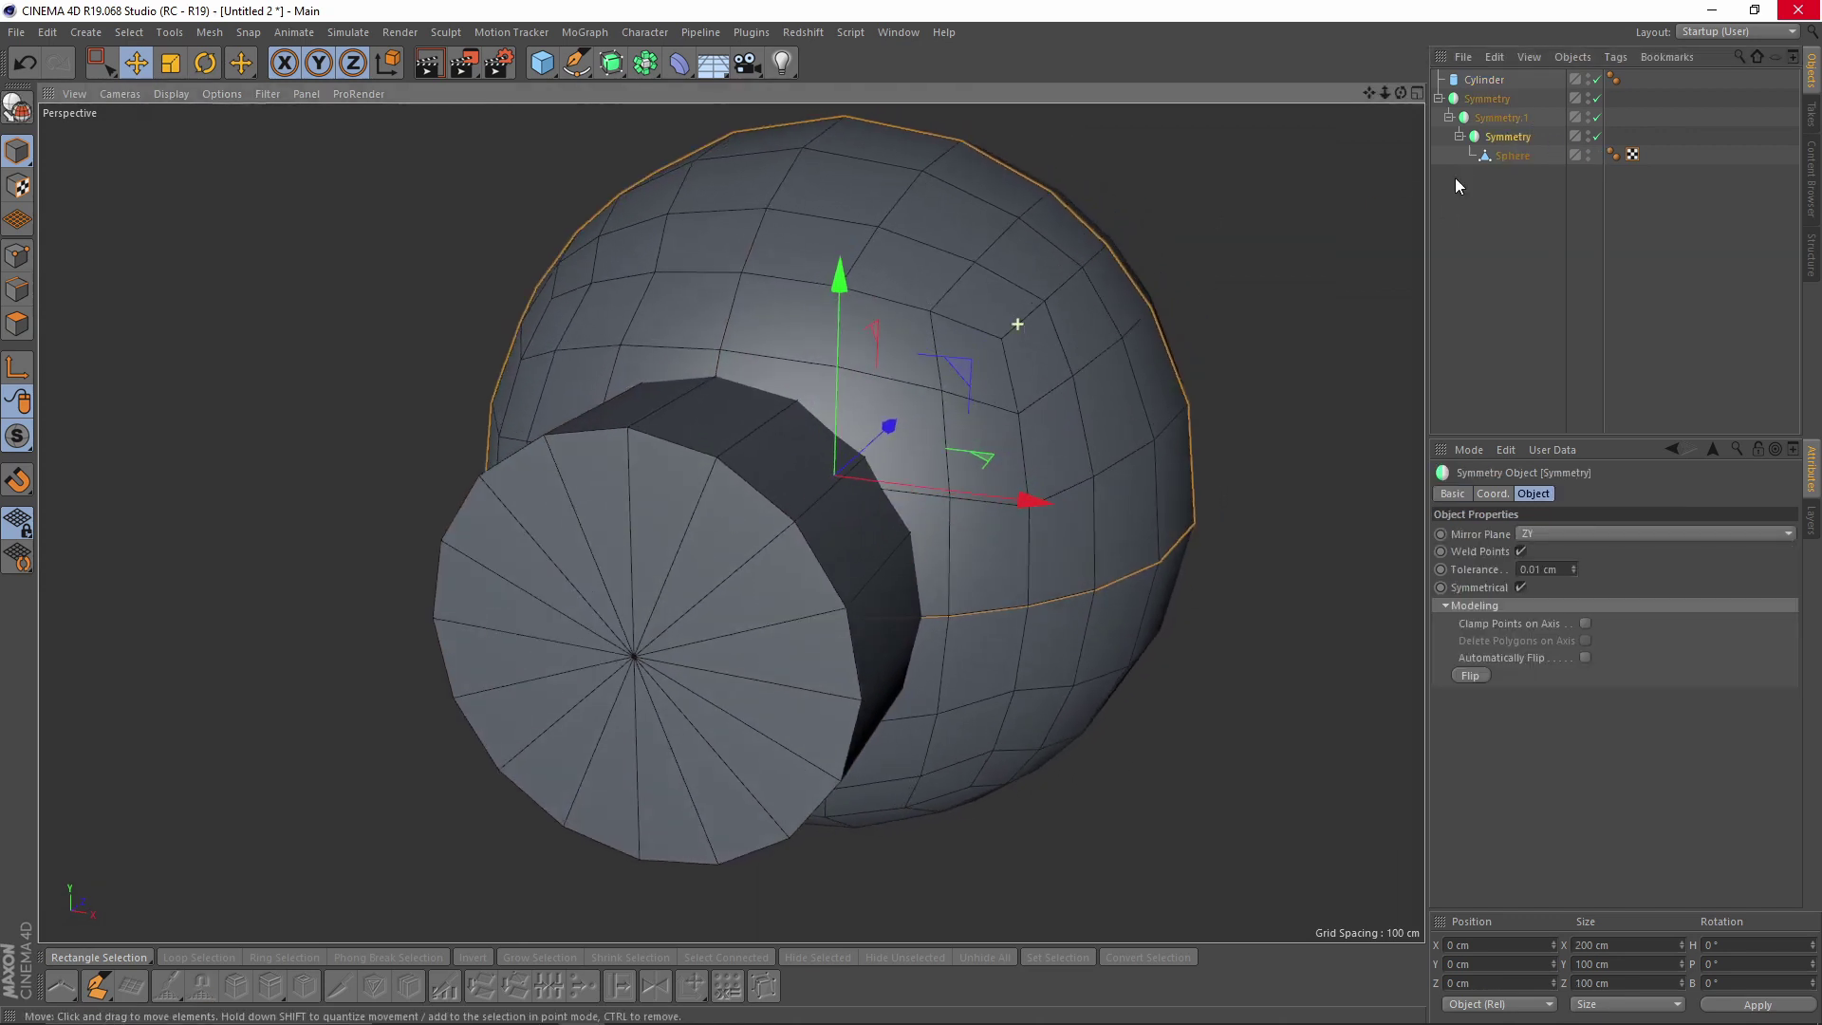
pyautogui.click(1487, 100)
pyautogui.keyDown('ctrl'); pyautogui.click(1496, 118); pyautogui.keyUp('ctrl')
pyautogui.keyDown('ctrl'); pyautogui.click(1504, 138); pyautogui.keyUp('ctrl')
pyautogui.keyDown('alt'); pyautogui.moveTo(1106, 263); pyautogui.dragTo(1100, 286, button='middle'); pyautogui.keyUp('alt')
pyautogui.keyDown('alt'); pyautogui.moveTo(1100, 286); pyautogui.dragTo(1119, 296, button='right'); pyautogui.keyUp('alt')
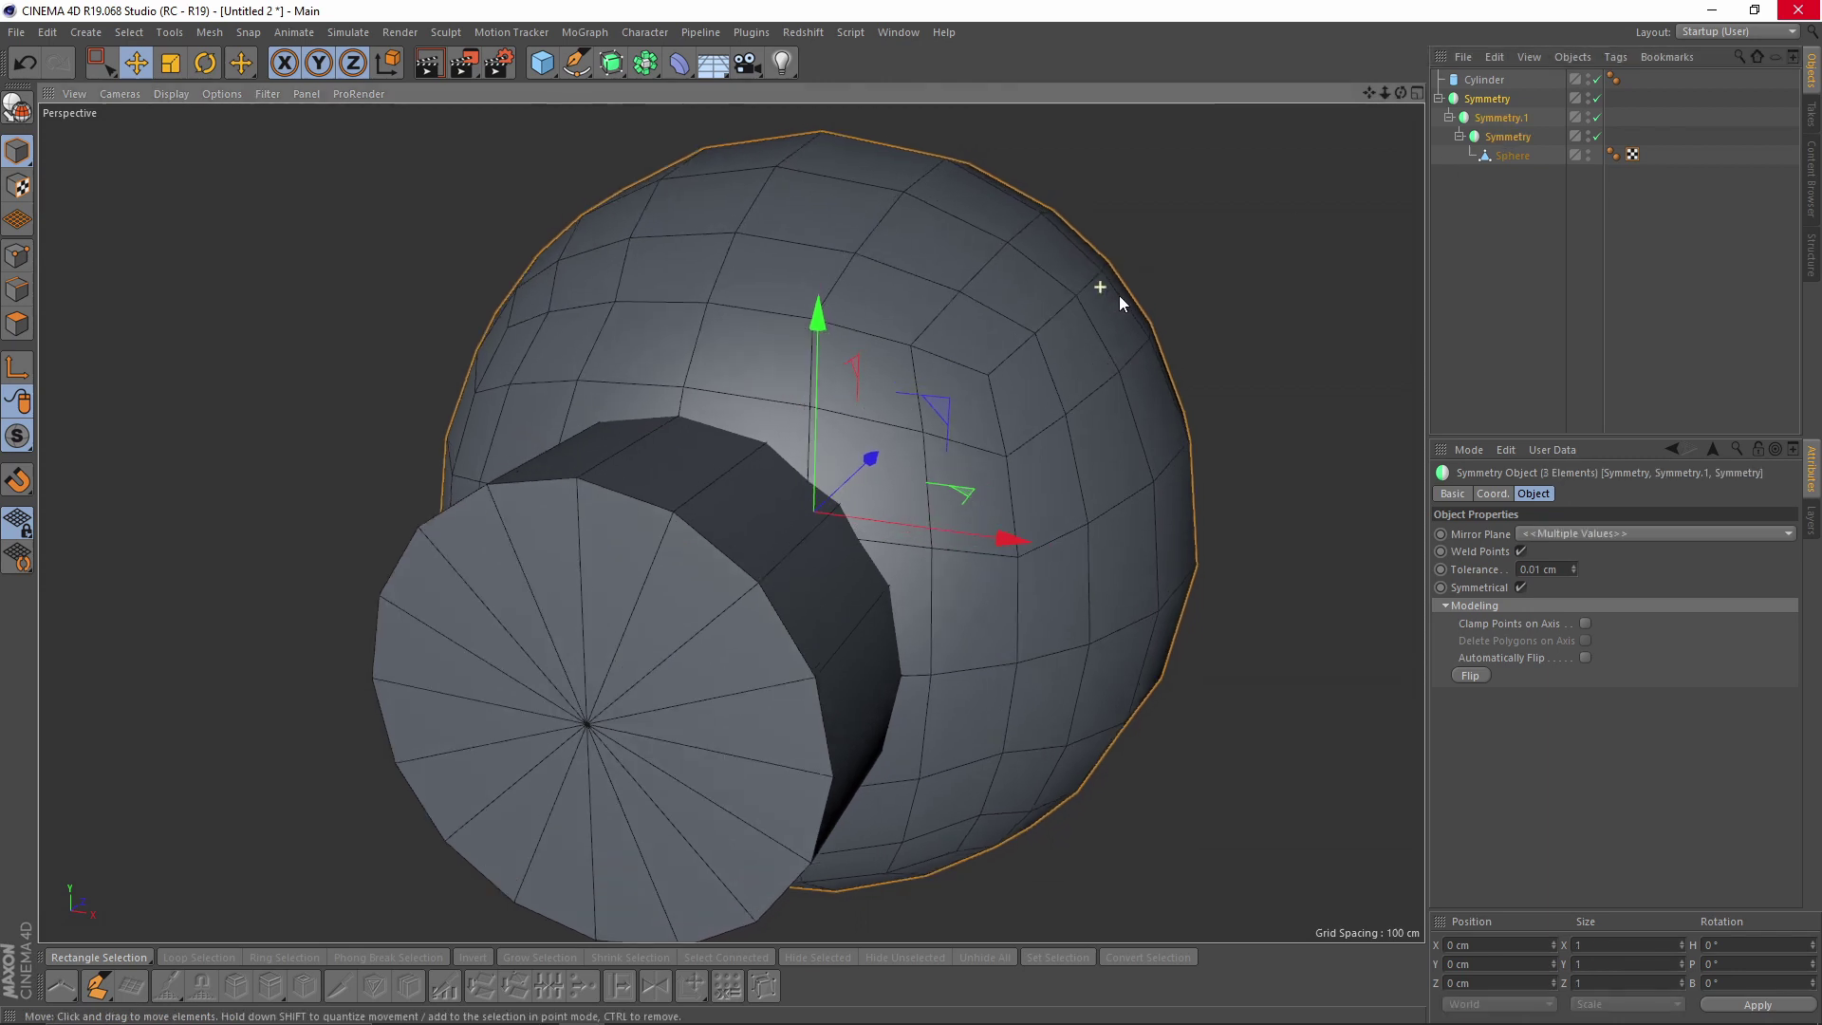
pyautogui.click(1585, 623)
pyautogui.click(1585, 641)
pyautogui.keyDown('alt'); pyautogui.moveTo(1133, 509); pyautogui.dragTo(1101, 453); pyautogui.keyUp('alt')
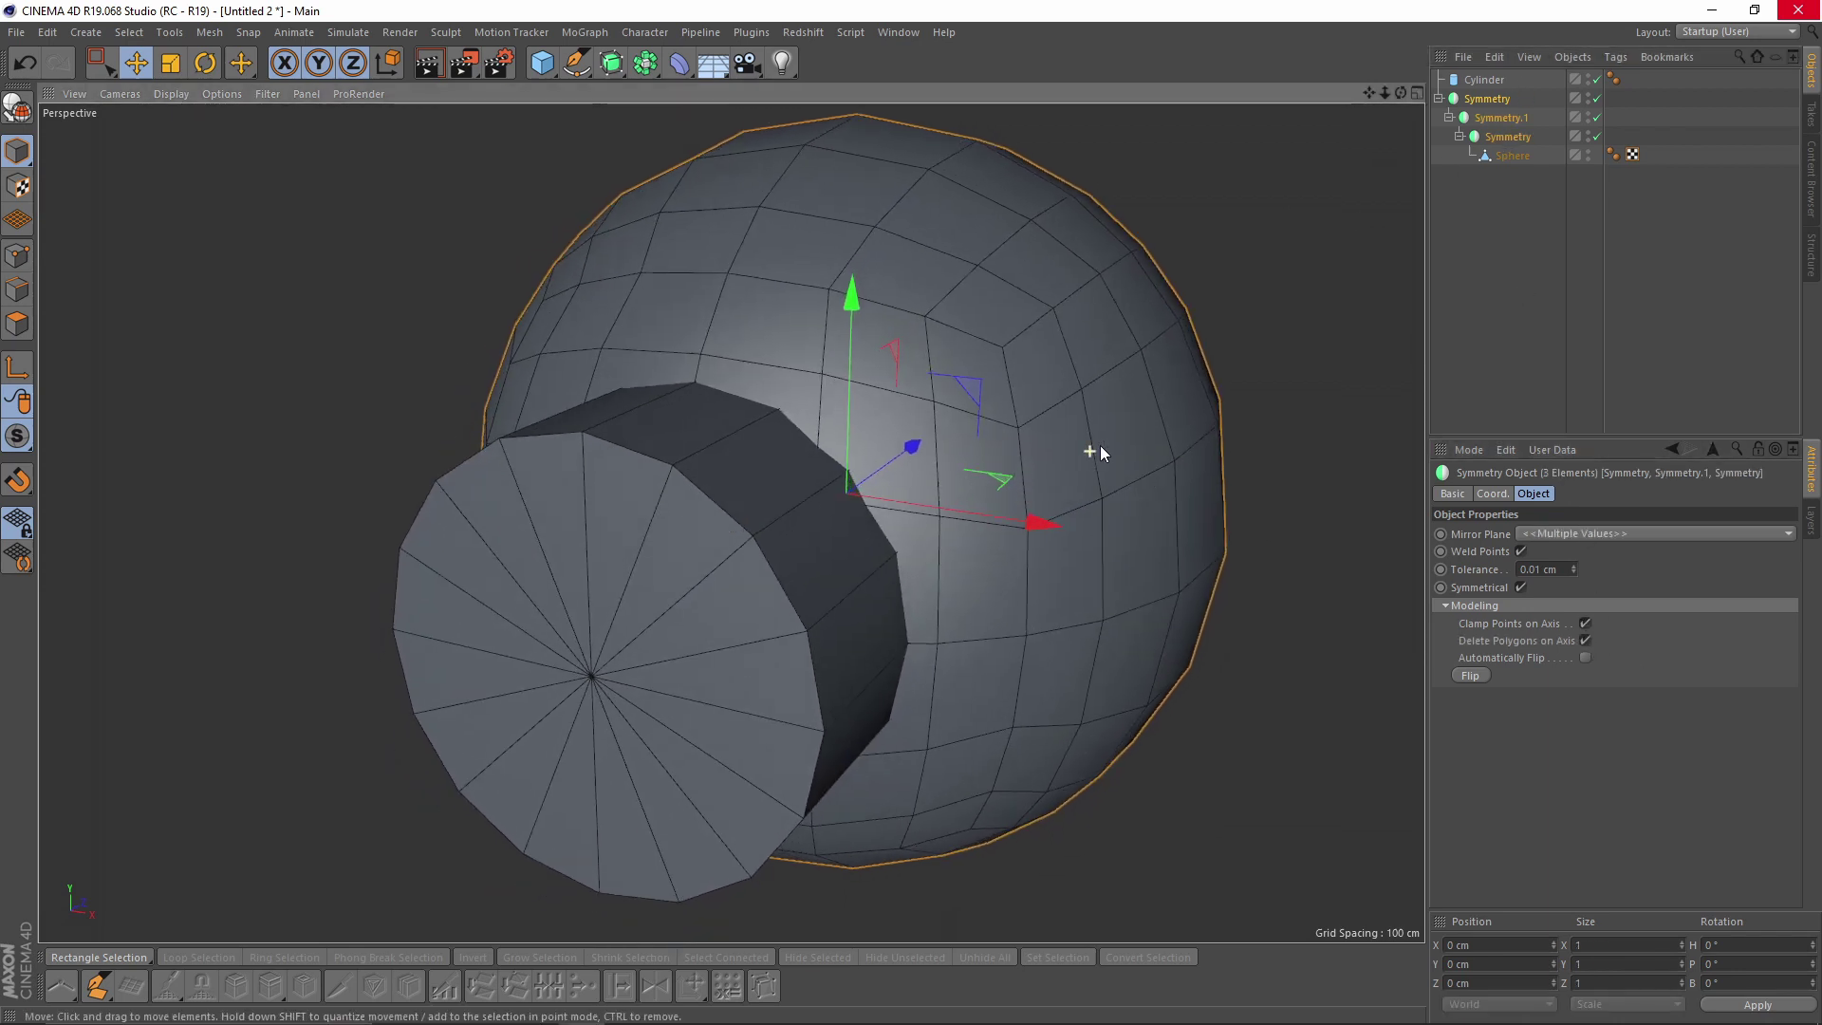
# - Select the three sphere polygons bordering the cylinder with Live Selection and apply Extrude Inner with an offset of about 5.7 cm
pyautogui.click(1513, 156)
pyautogui.click(18, 323)
pyautogui.click(105, 62)
pyautogui.click(152, 86)
pyautogui.moveTo(767, 469)
pyautogui.mouseDown()
pyautogui.moveTo(833, 457)
pyautogui.moveTo(873, 543)
pyautogui.moveTo(763, 516)
pyautogui.moveTo(822, 521)
pyautogui.mouseUp()
pyautogui.keyDown('alt'); pyautogui.moveTo(882, 528); pyautogui.dragTo(966, 520, button='right'); pyautogui.keyUp('alt')
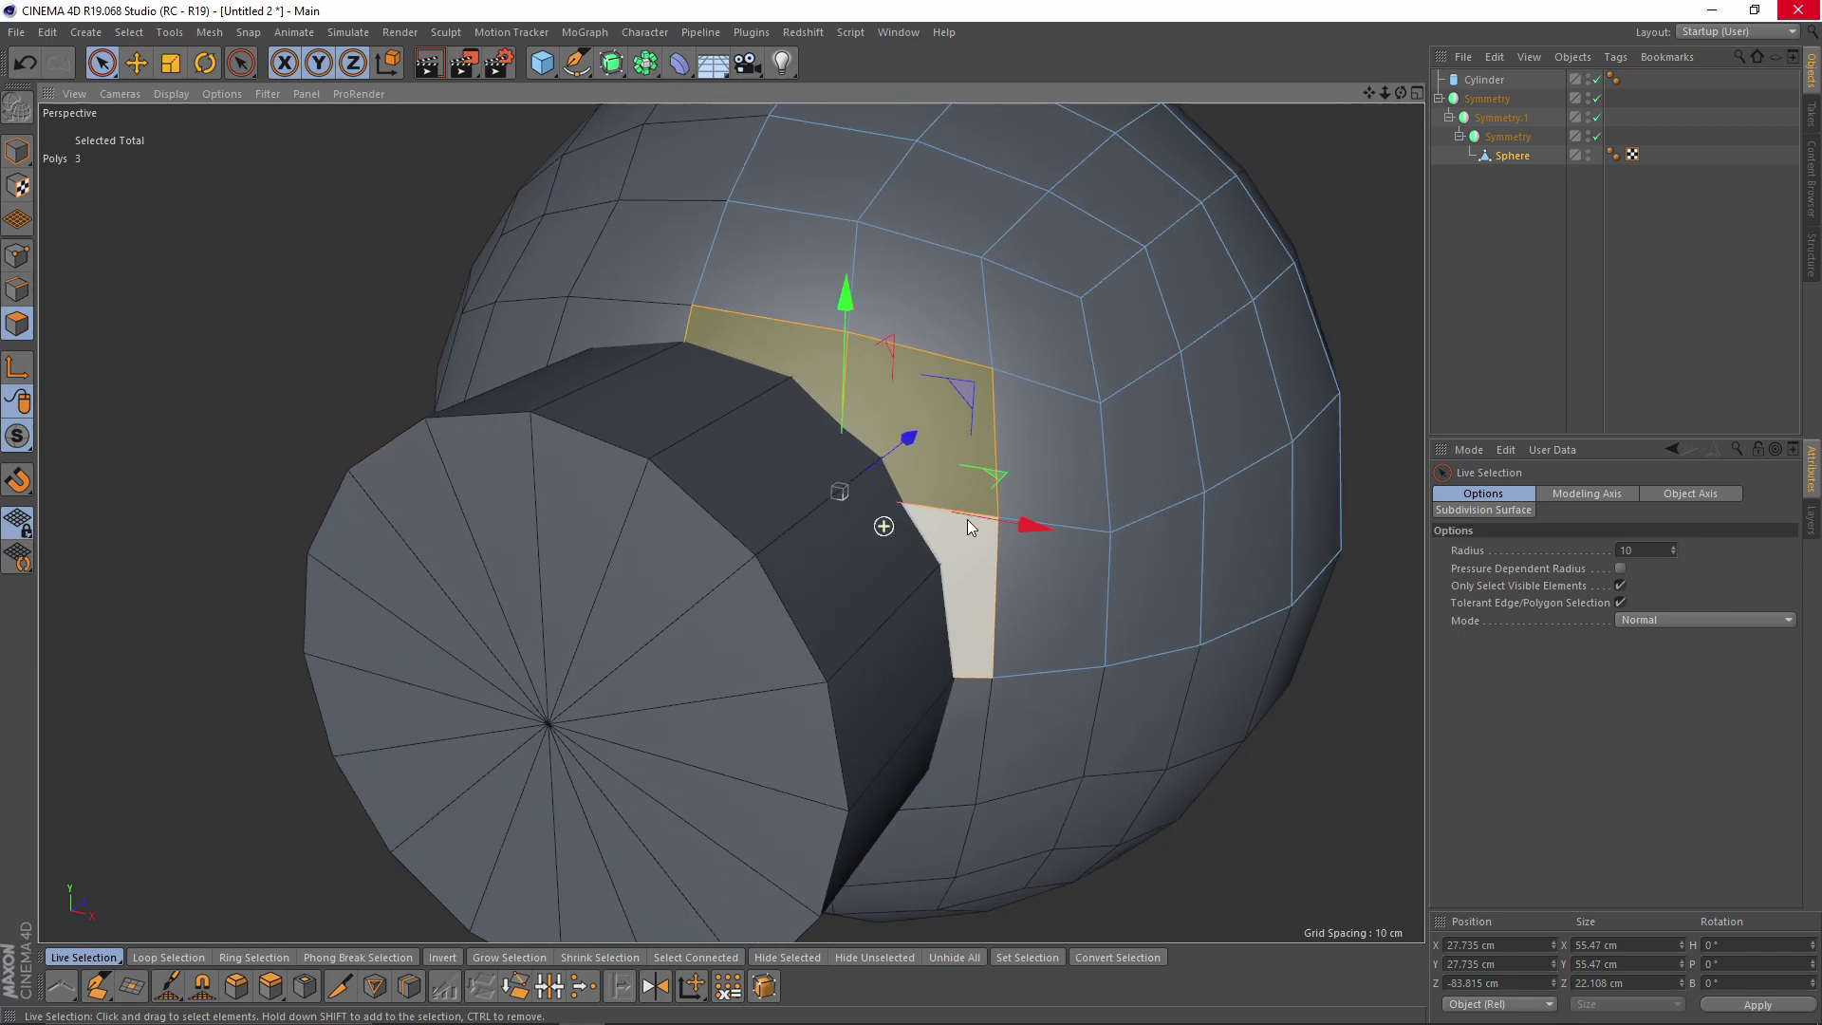
pyautogui.rightClick(1092, 551)
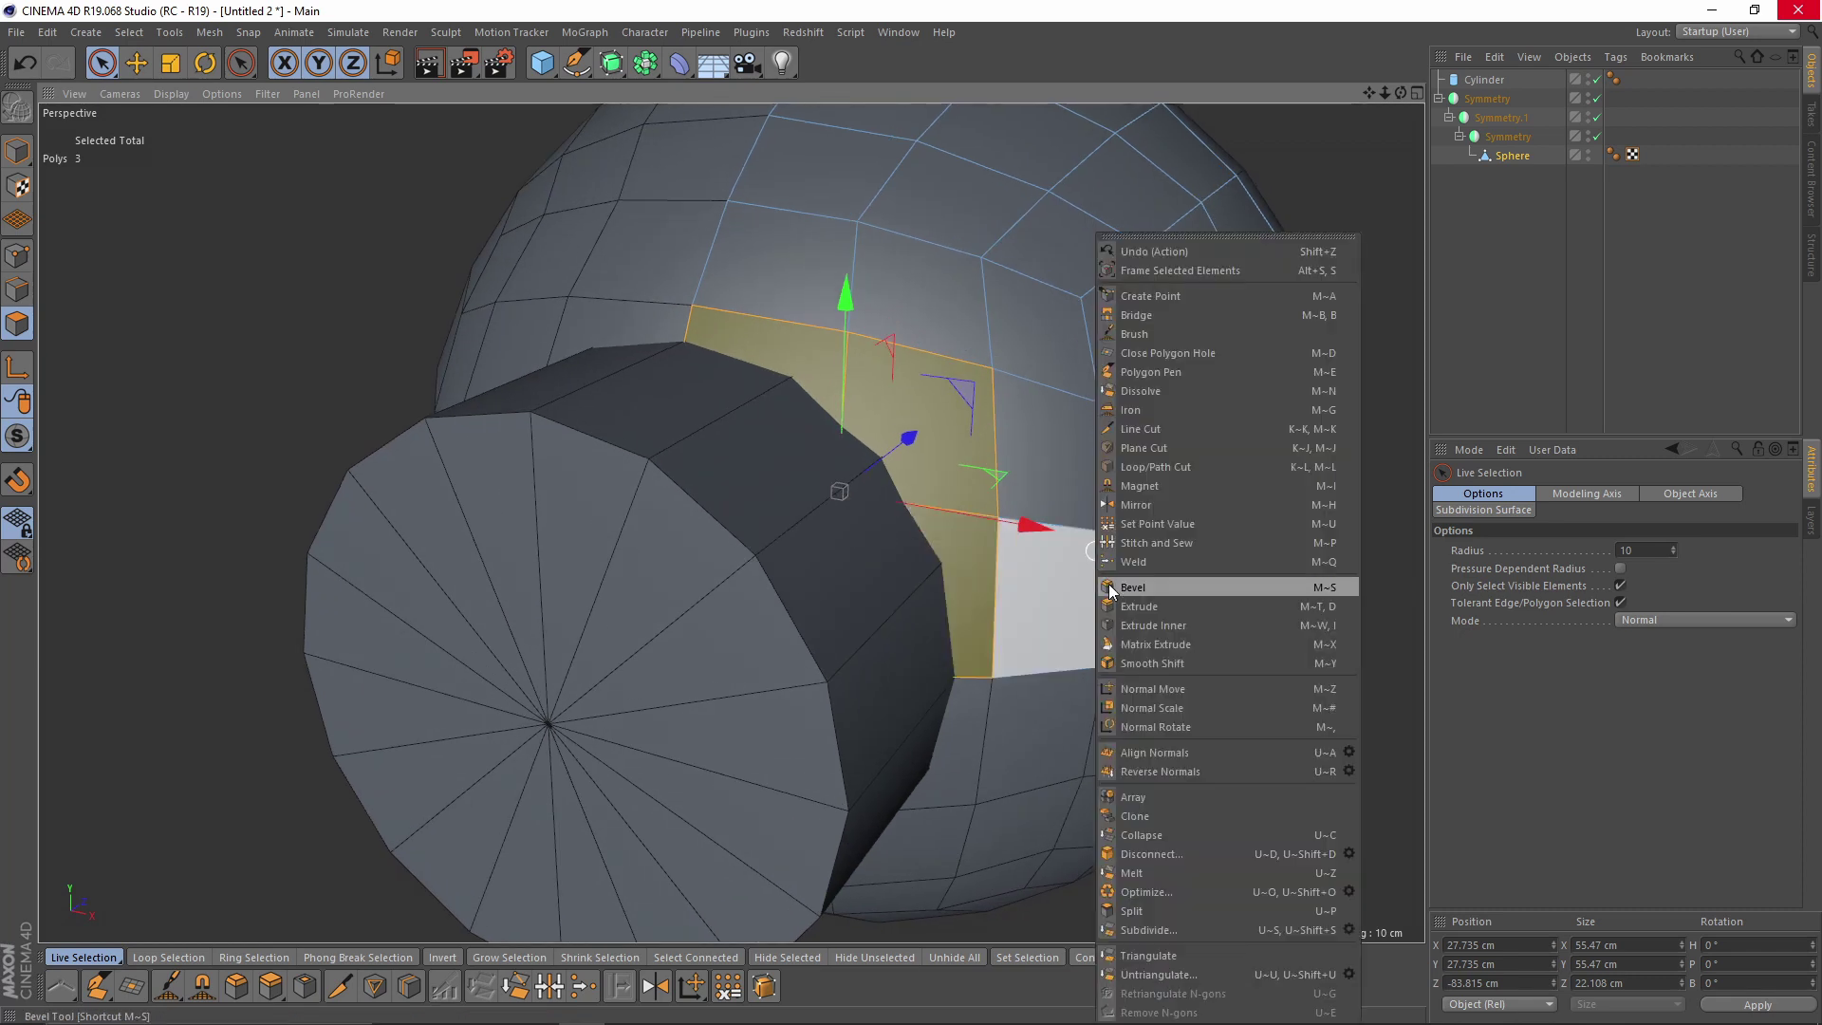
pyautogui.click(1188, 623)
pyautogui.moveTo(1188, 622); pyautogui.dragTo(1151, 502)
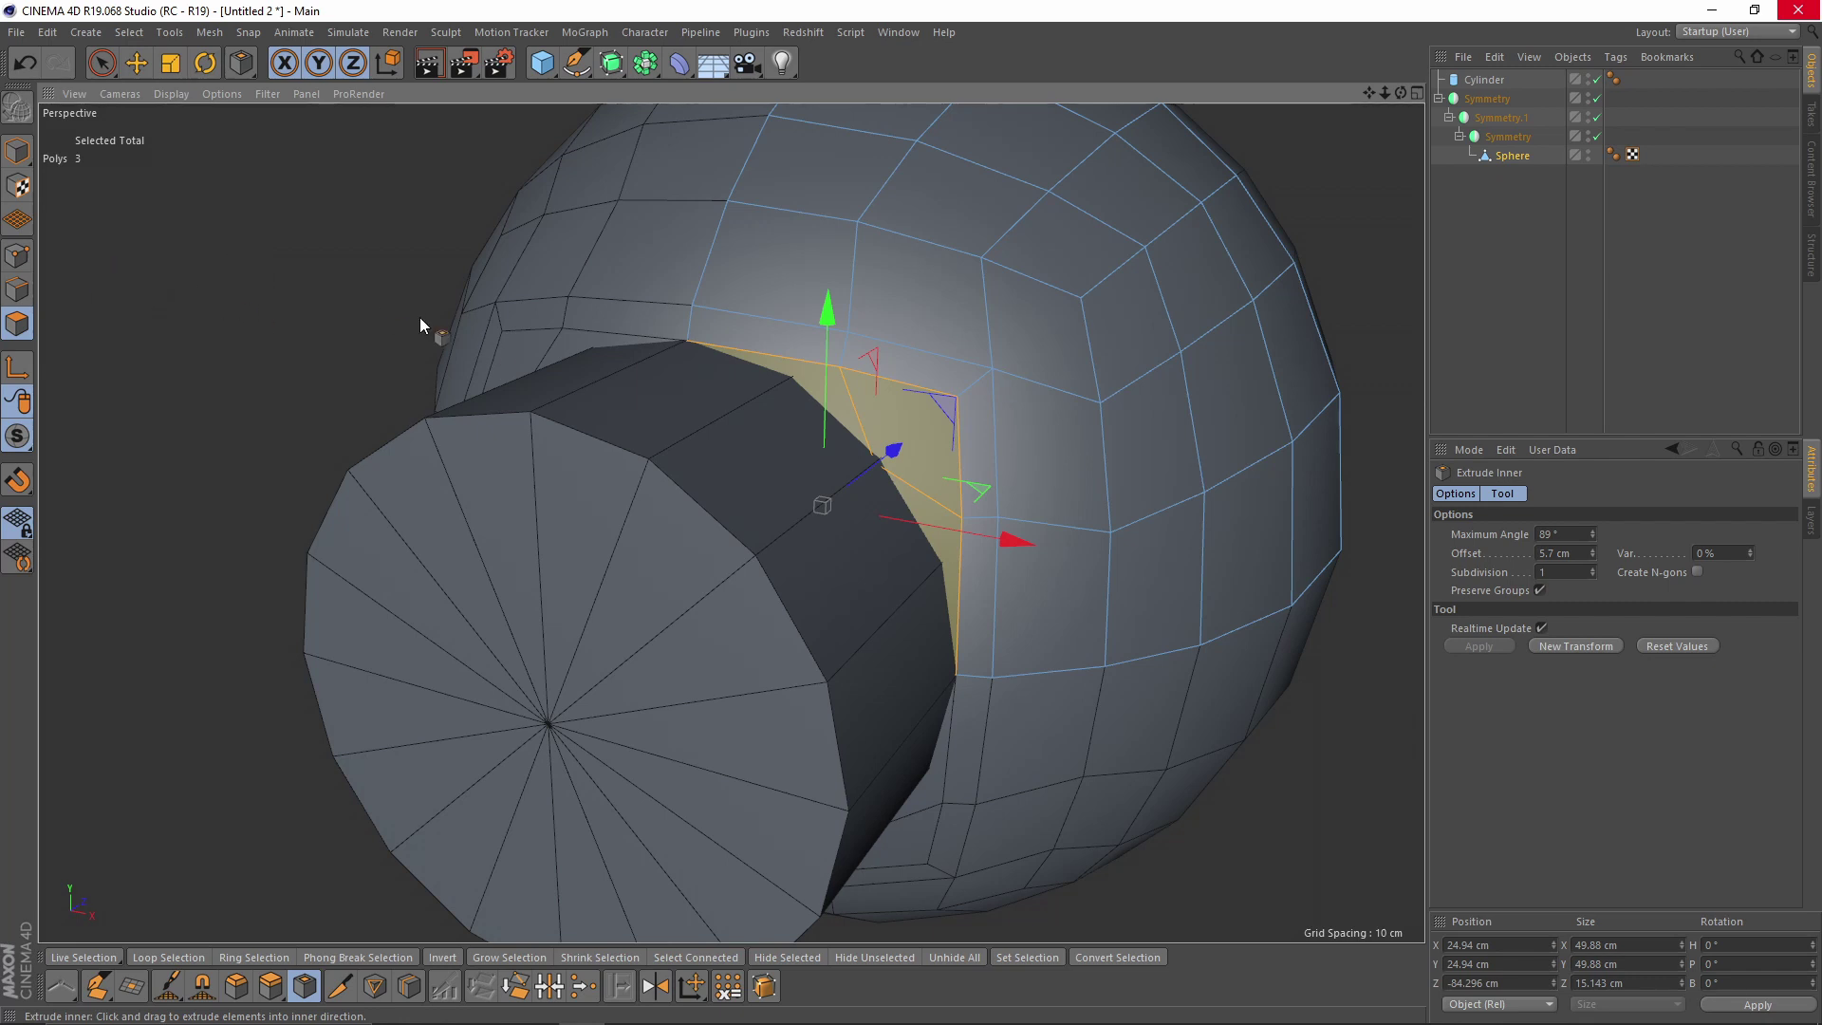
# - Switch to point editing and use Slide to bring the upper inset point of the sphere onto the cylinder's outline
pyautogui.press('Return')
pyautogui.scroll(2, 906, 412)
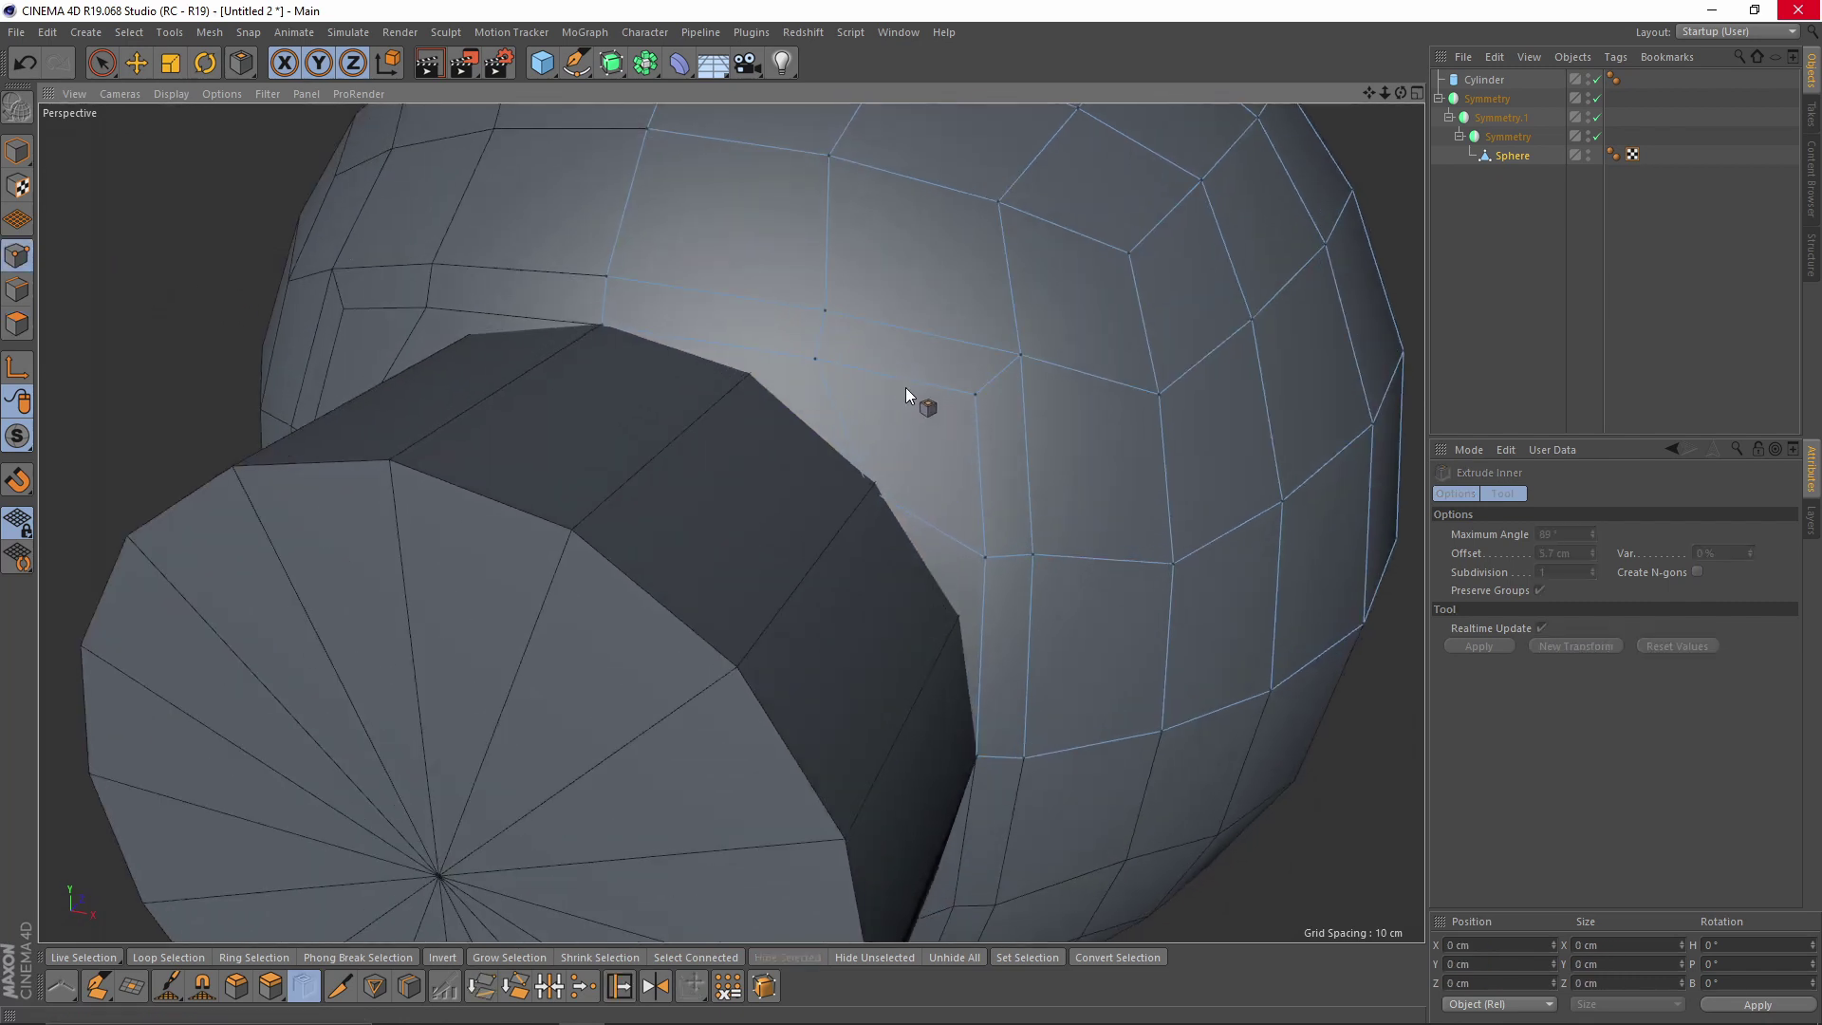
pyautogui.rightClick(925, 380)
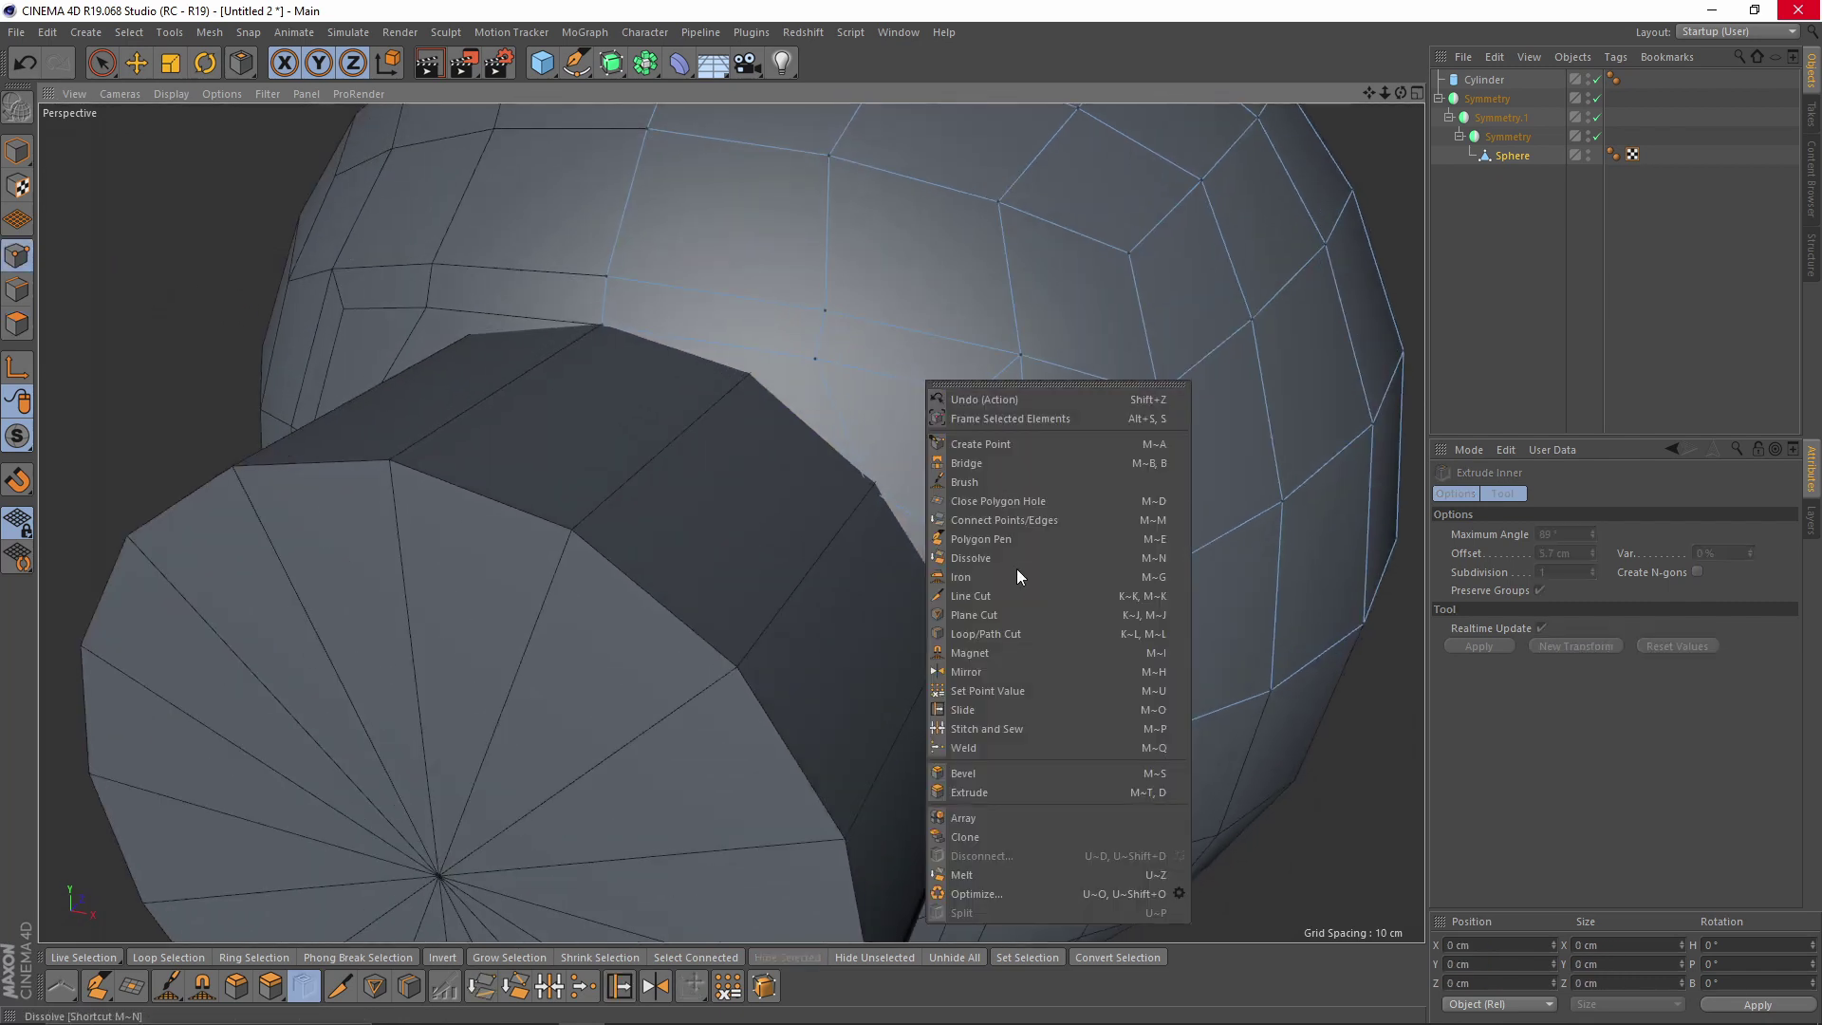
pyautogui.click(996, 695)
pyautogui.scroll(6, 929, 524)
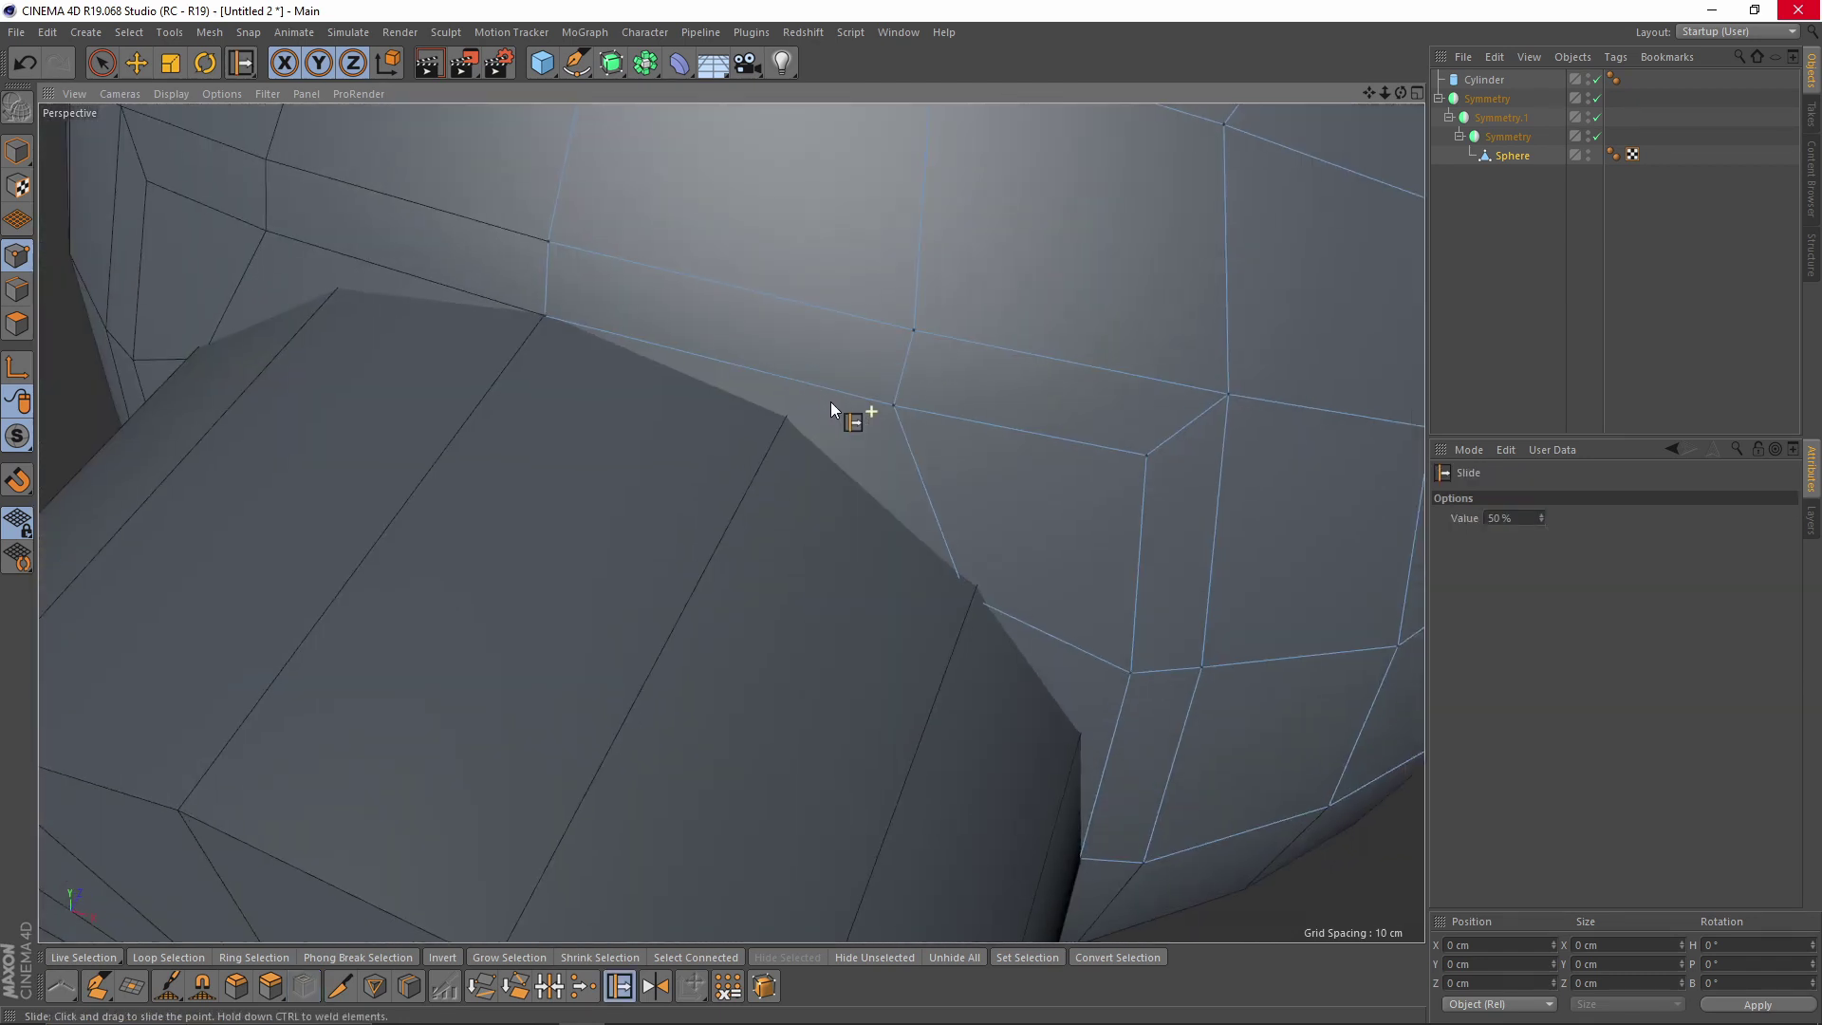
pyautogui.moveTo(903, 408); pyautogui.dragTo(924, 474)
pyautogui.moveTo(743, 427); pyautogui.dragTo(750, 412)
# - Slide the inset's corner point and the side point beside it to line up with the cylinder's corners
pyautogui.keyDown('alt'); pyautogui.moveTo(860, 476); pyautogui.dragTo(834, 492); pyautogui.keyUp('alt')
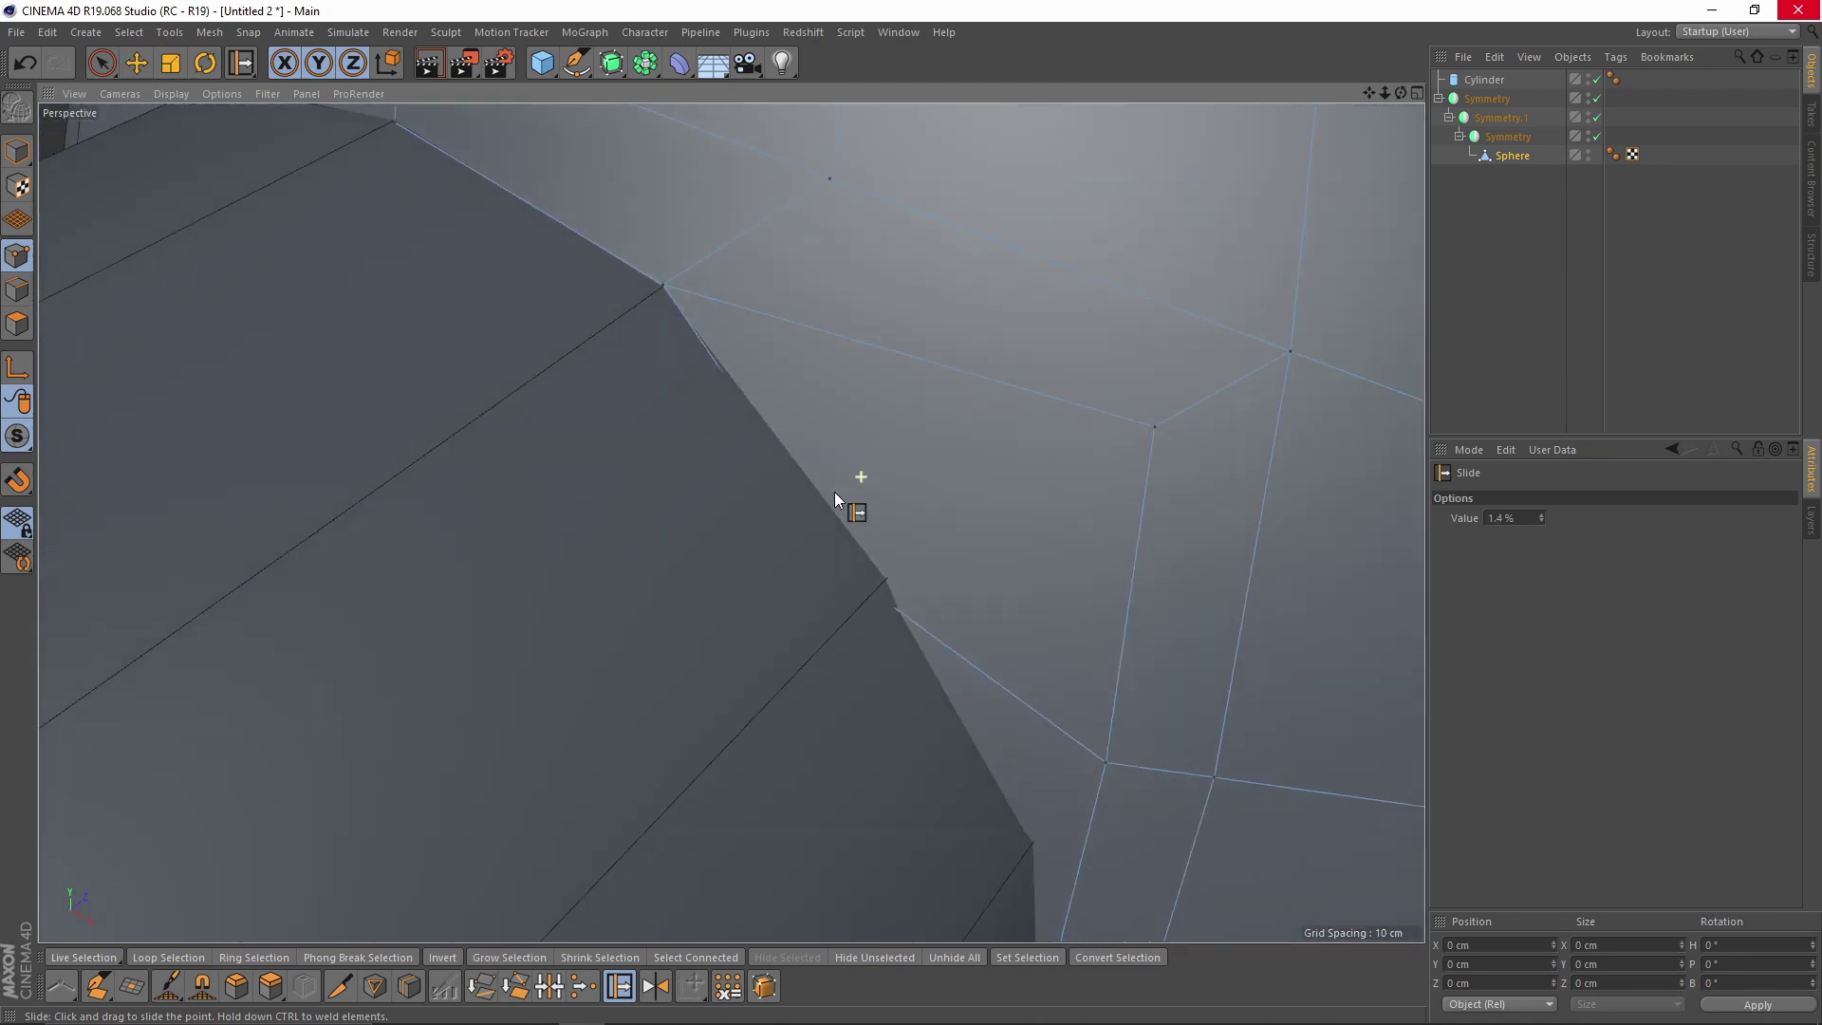
pyautogui.keyDown('alt'); pyautogui.moveTo(1073, 723); pyautogui.dragTo(1060, 645); pyautogui.keyUp('alt')
pyautogui.moveTo(1026, 548); pyautogui.dragTo(1013, 665)
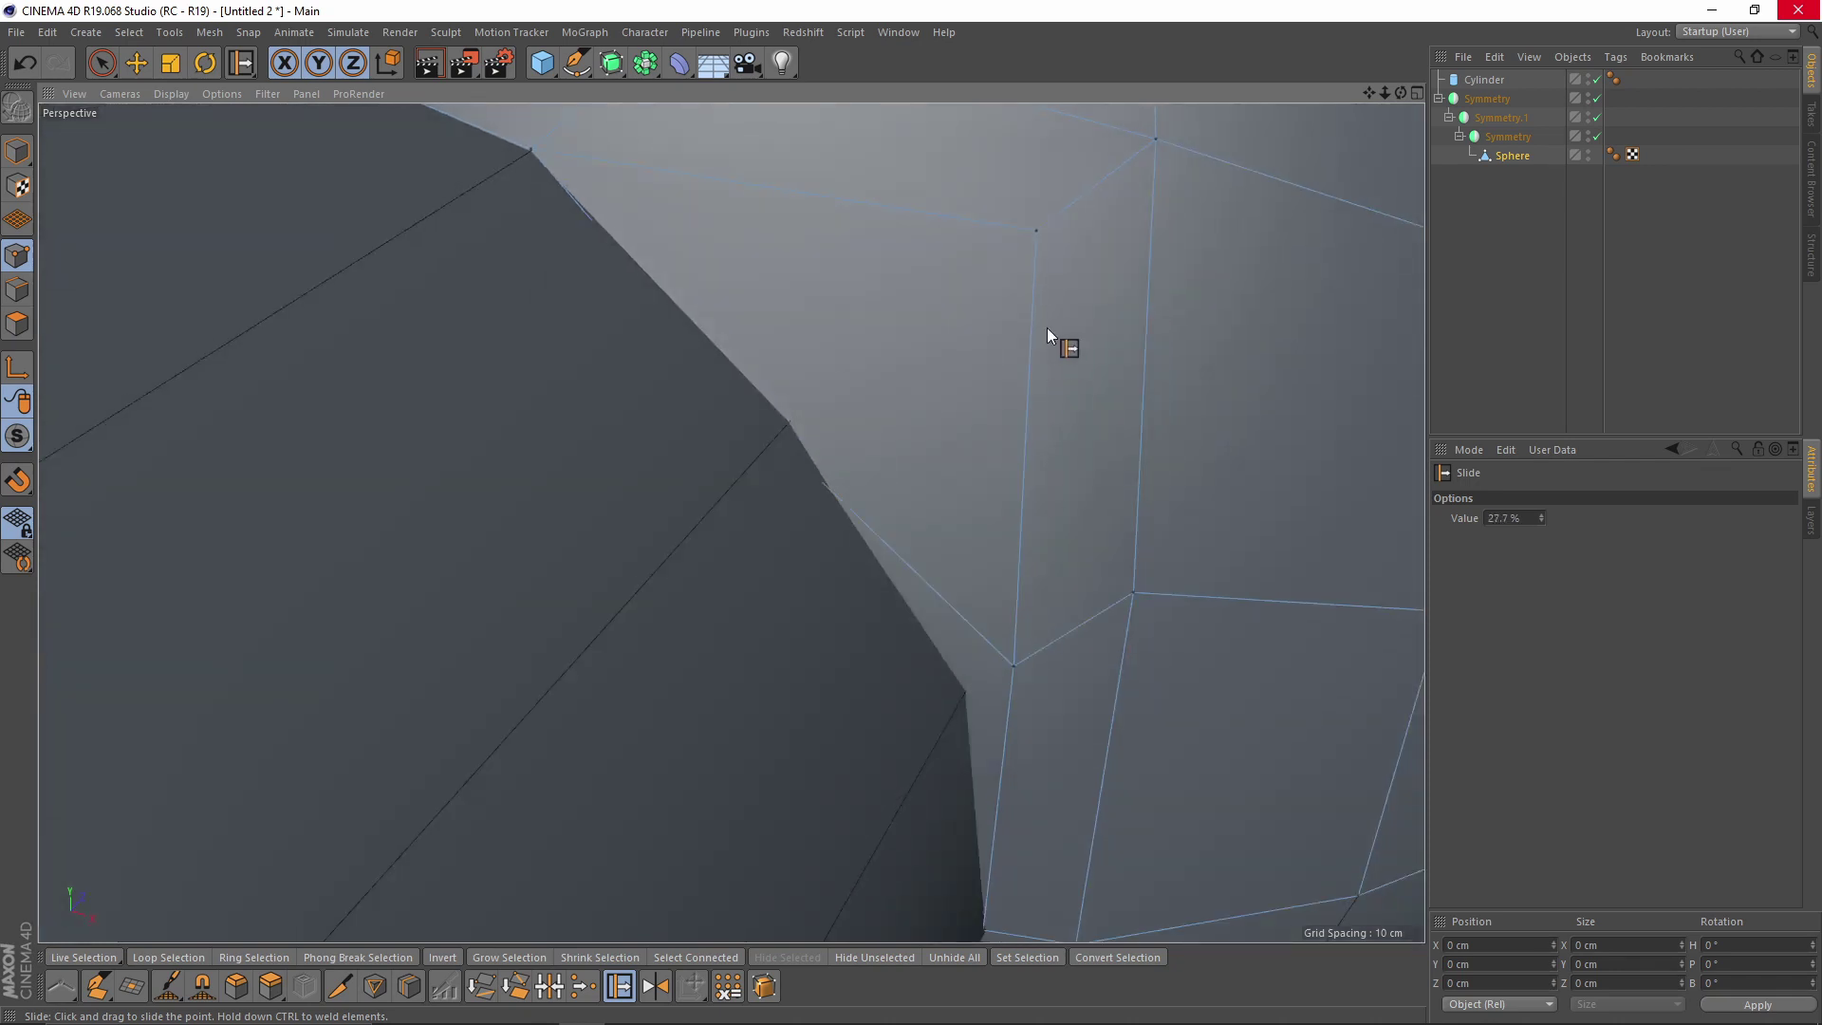
pyautogui.moveTo(1033, 387)
pyautogui.mouseDown()
pyautogui.moveTo(1023, 528)
pyautogui.moveTo(834, 424)
pyautogui.moveTo(970, 720)
pyautogui.mouseUp()
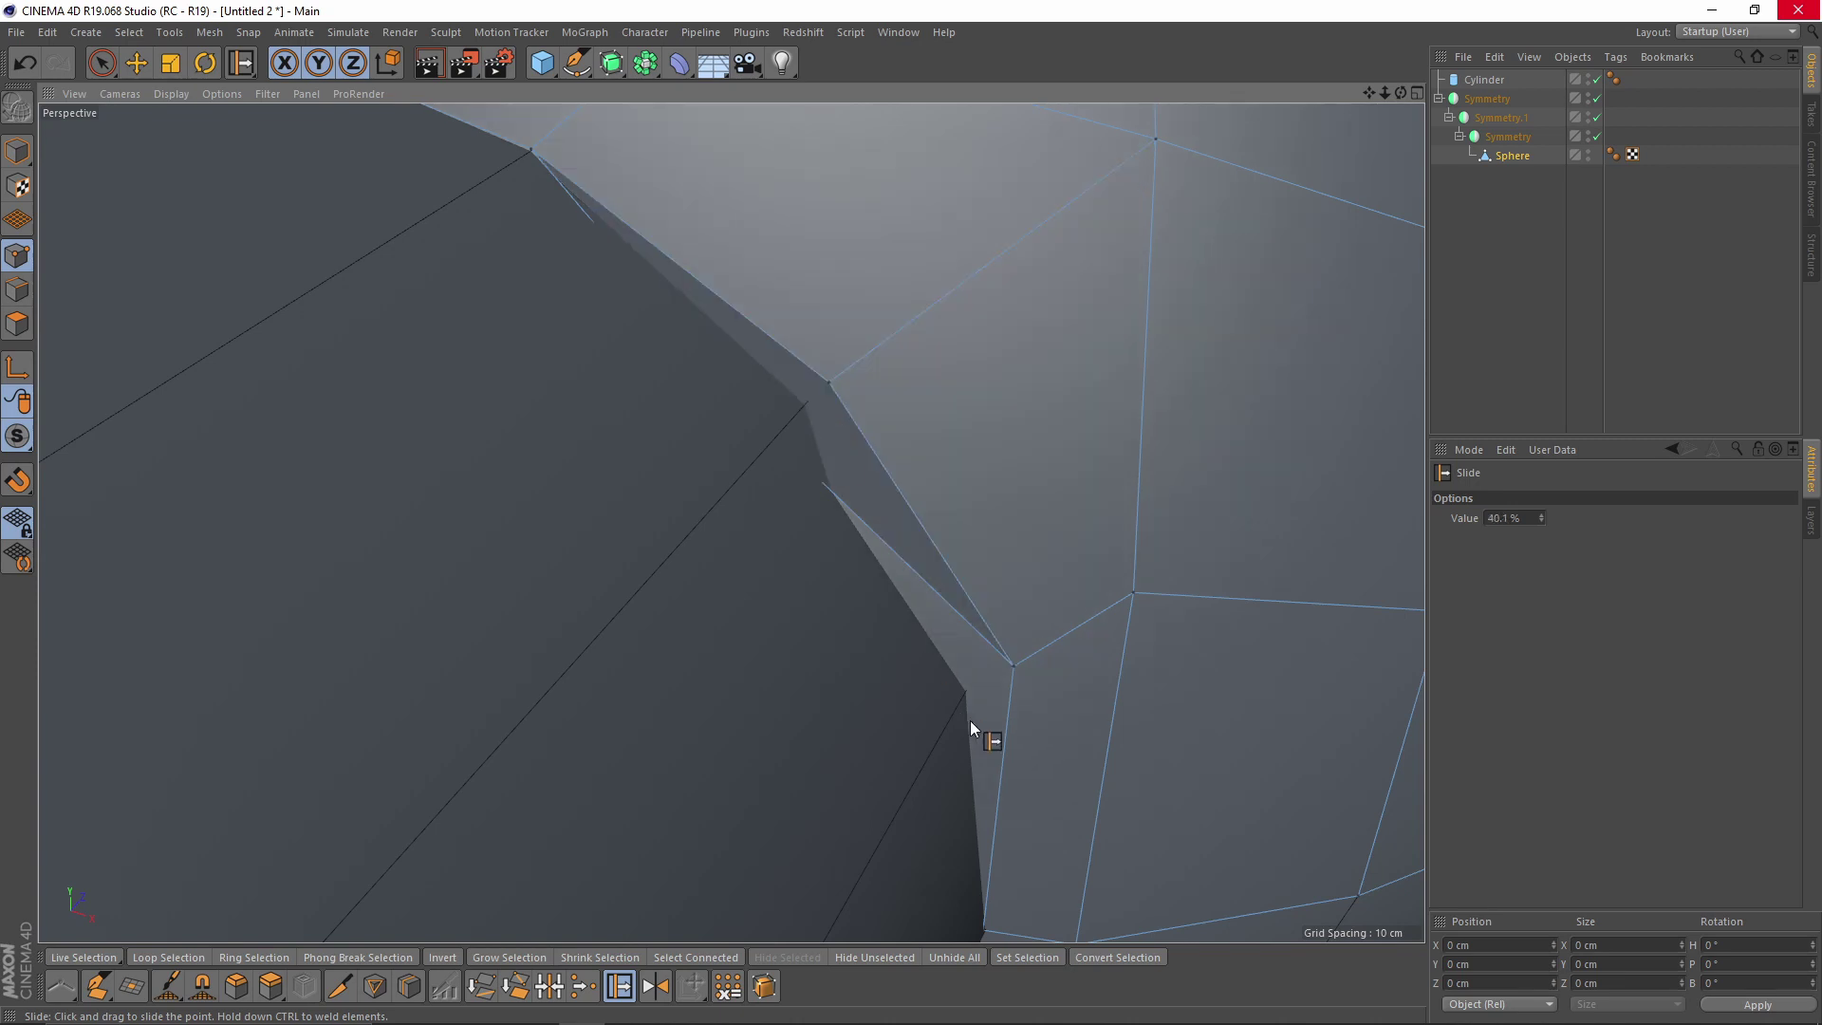
pyautogui.moveTo(980, 619)
pyautogui.mouseDown()
pyautogui.moveTo(938, 553)
pyautogui.moveTo(978, 678)
pyautogui.moveTo(963, 683)
pyautogui.moveTo(983, 668)
pyautogui.moveTo(981, 691)
pyautogui.mouseUp()
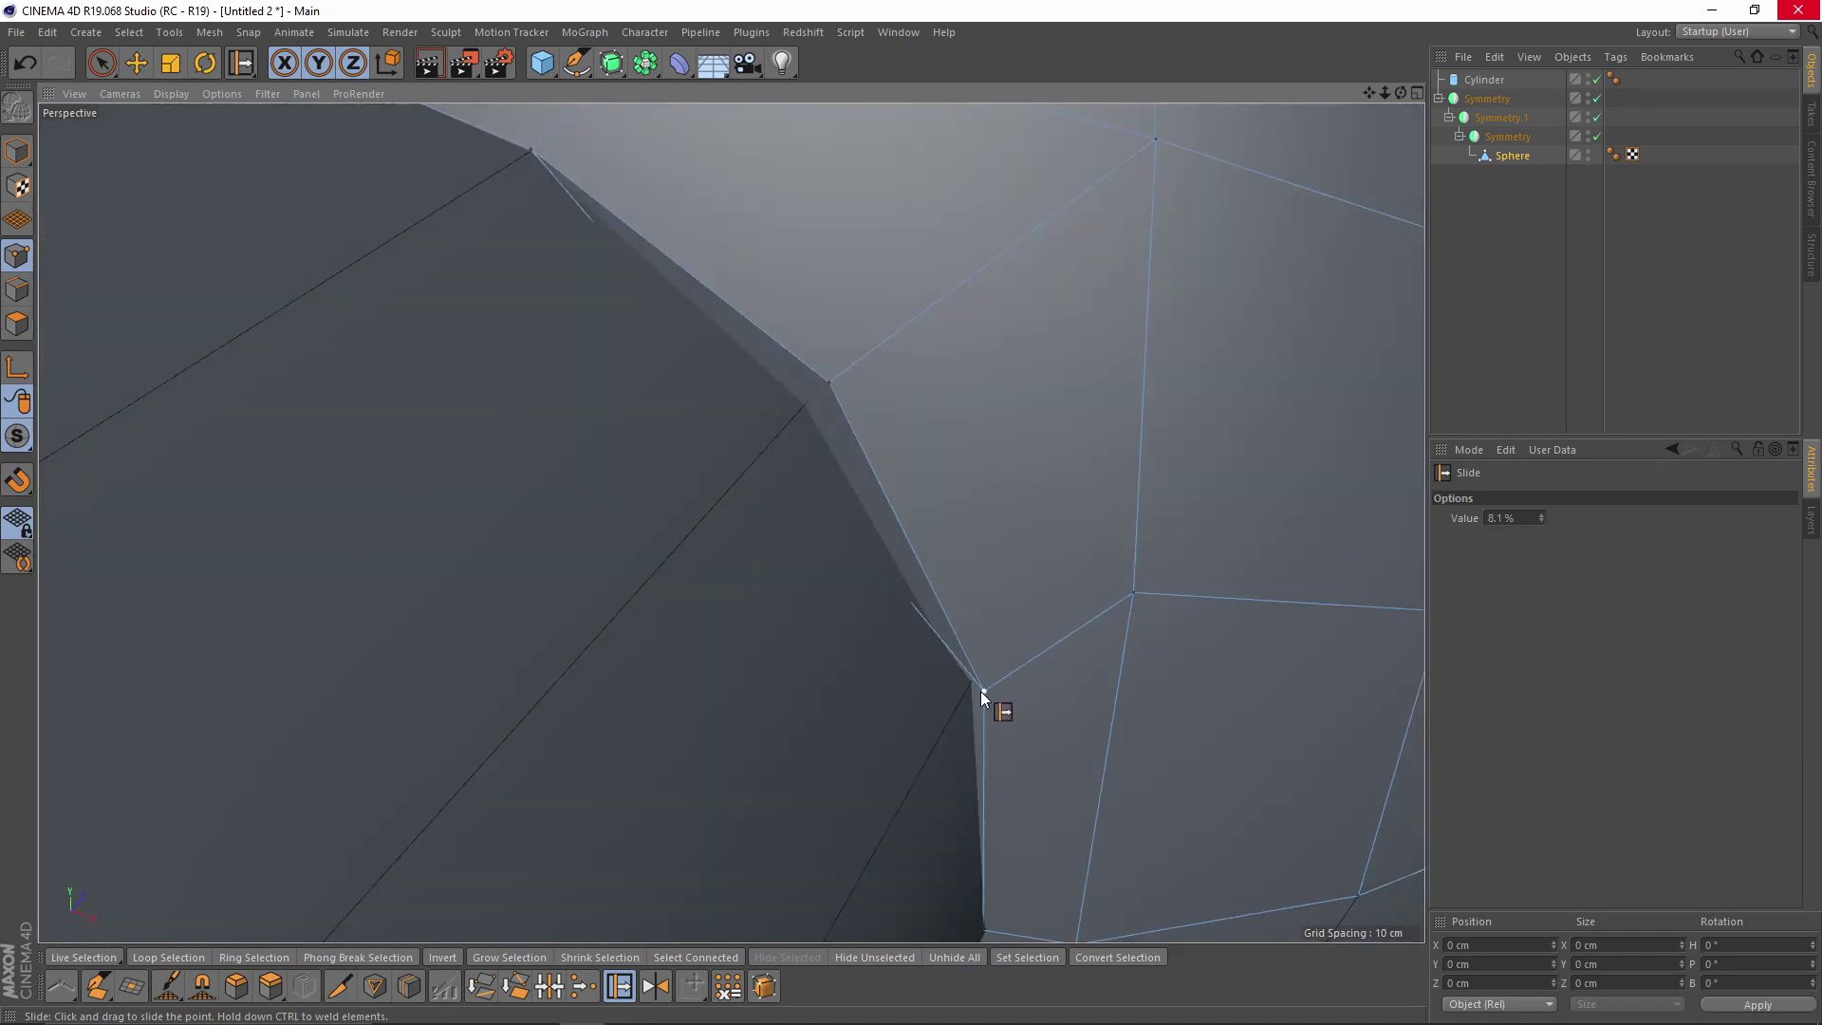
pyautogui.moveTo(829, 381); pyautogui.dragTo(732, 336)
pyautogui.moveTo(863, 436); pyautogui.dragTo(1279, 194)
pyautogui.scroll(-3, 875, 404)
pyautogui.scroll(-3, 788, 406)
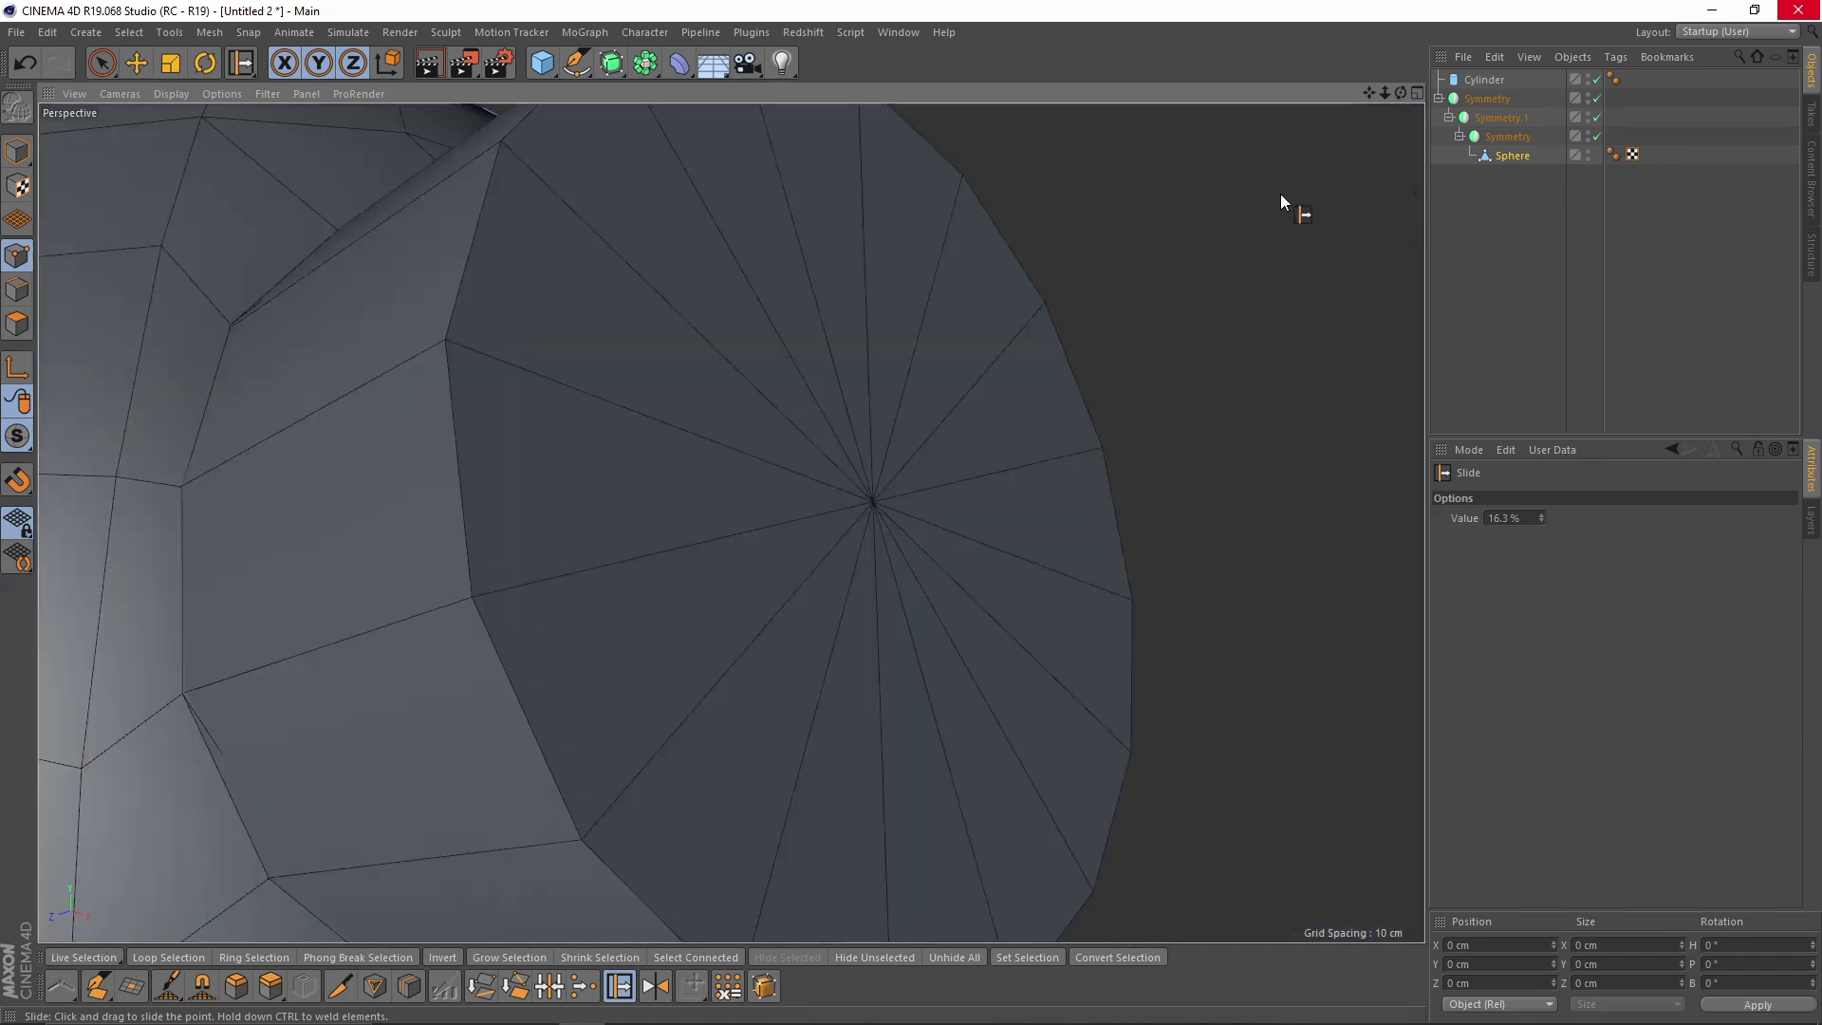
# - Hide the cylinder, then select the five sphere points inside the inset with Live Selection and delete them to open the front hole
pyautogui.click(1597, 79)
pyautogui.scroll(-5, 954, 286)
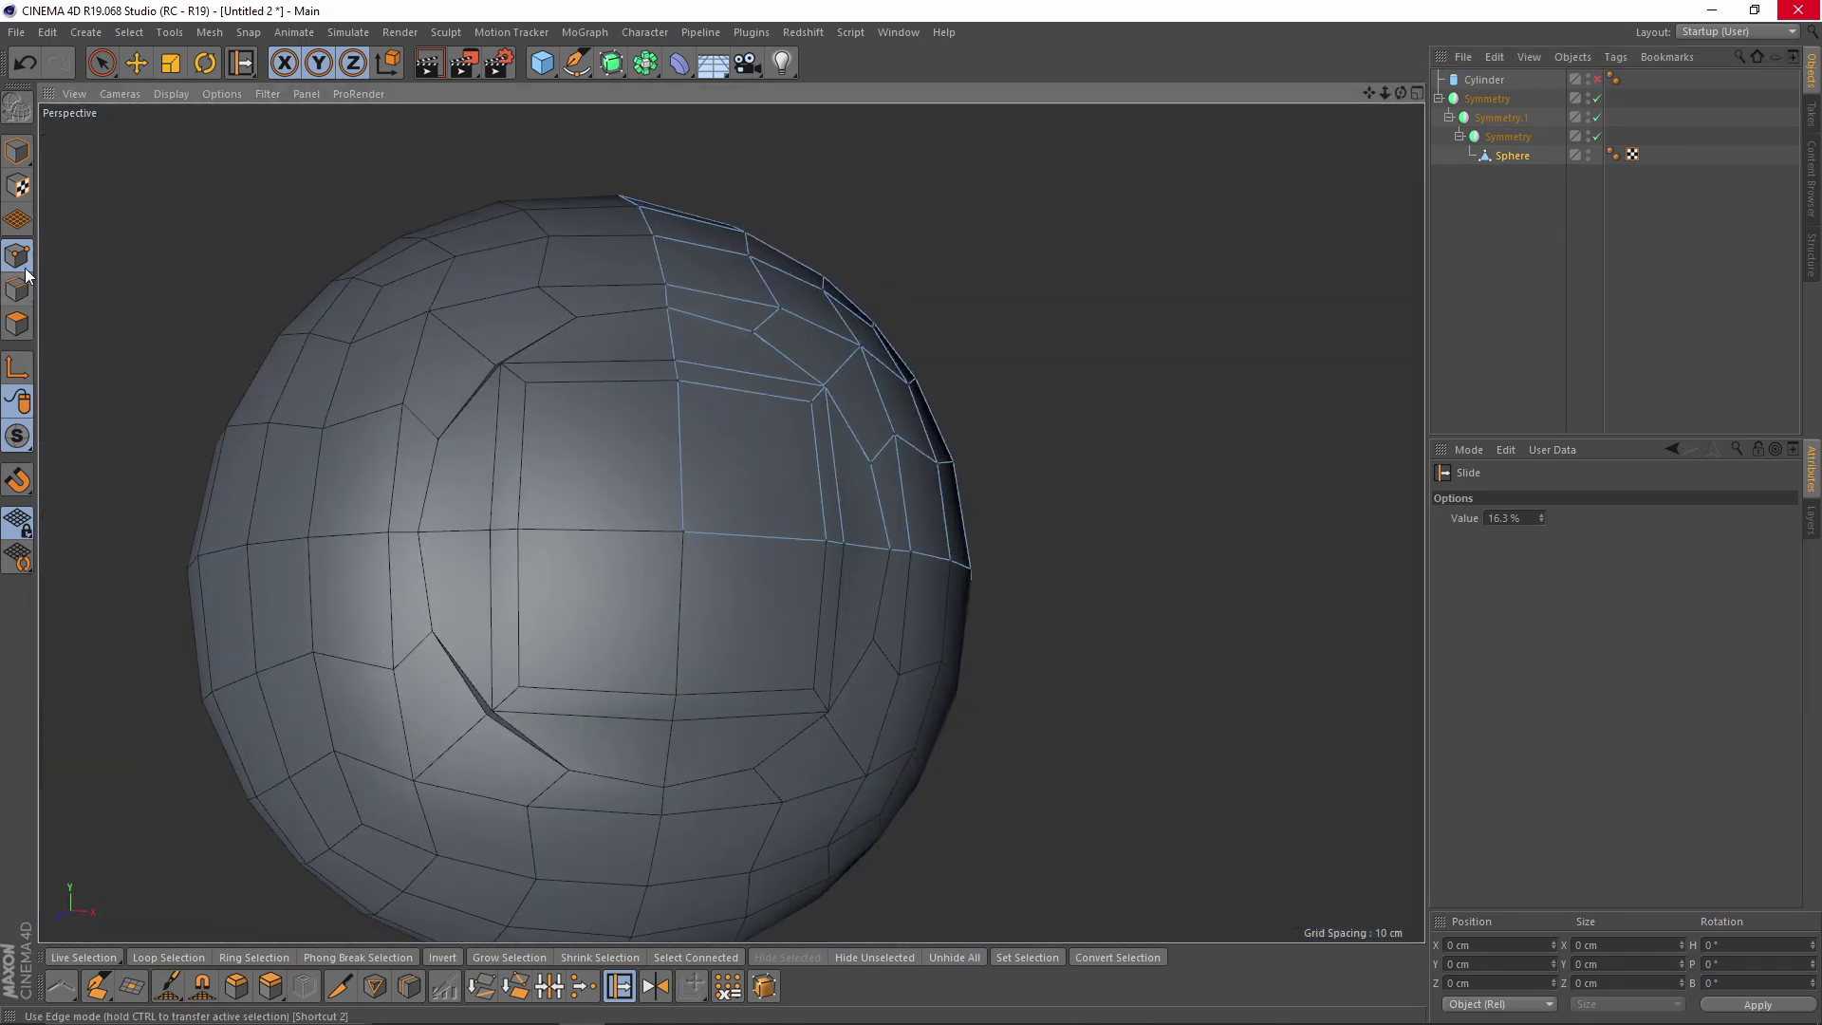
pyautogui.click(109, 65)
pyautogui.keyDown('alt'); pyautogui.moveTo(724, 422); pyautogui.dragTo(685, 463); pyautogui.keyUp('alt')
pyautogui.scroll(1, 774, 403)
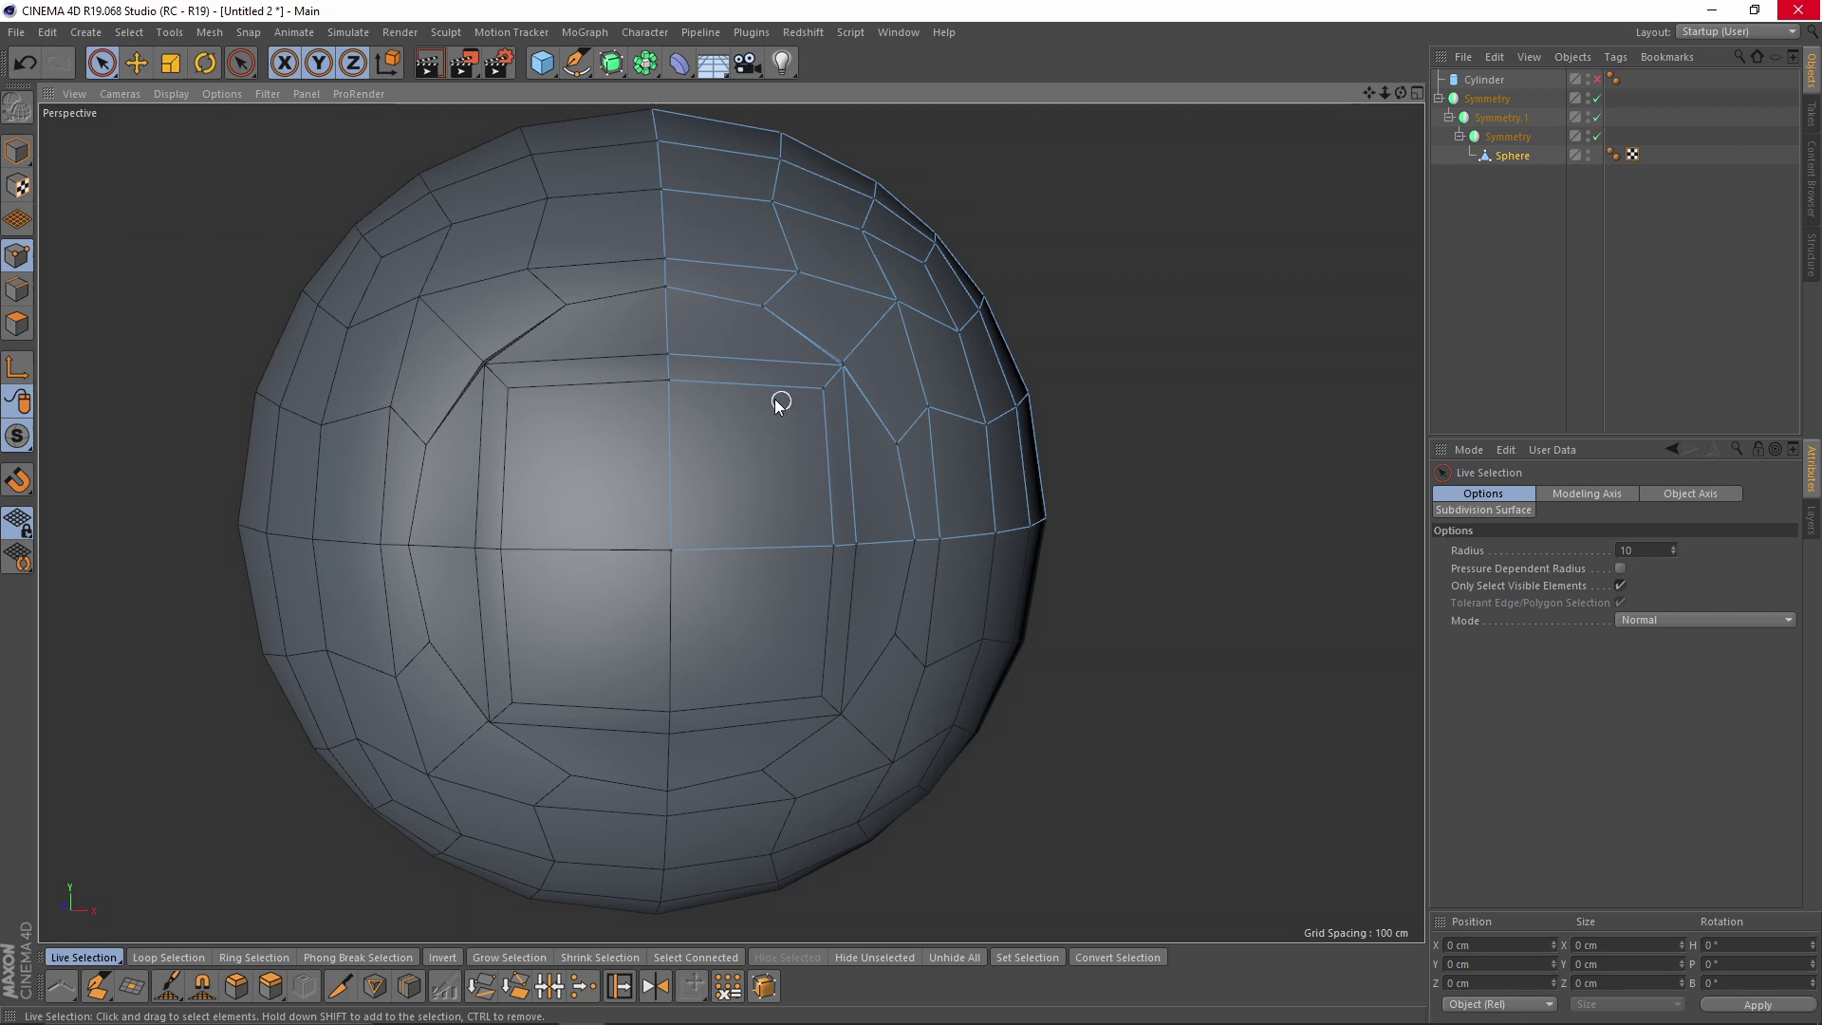
pyautogui.scroll(1, 774, 401)
pyautogui.moveTo(671, 370); pyautogui.dragTo(682, 374, button='middle')
pyautogui.click(667, 367)
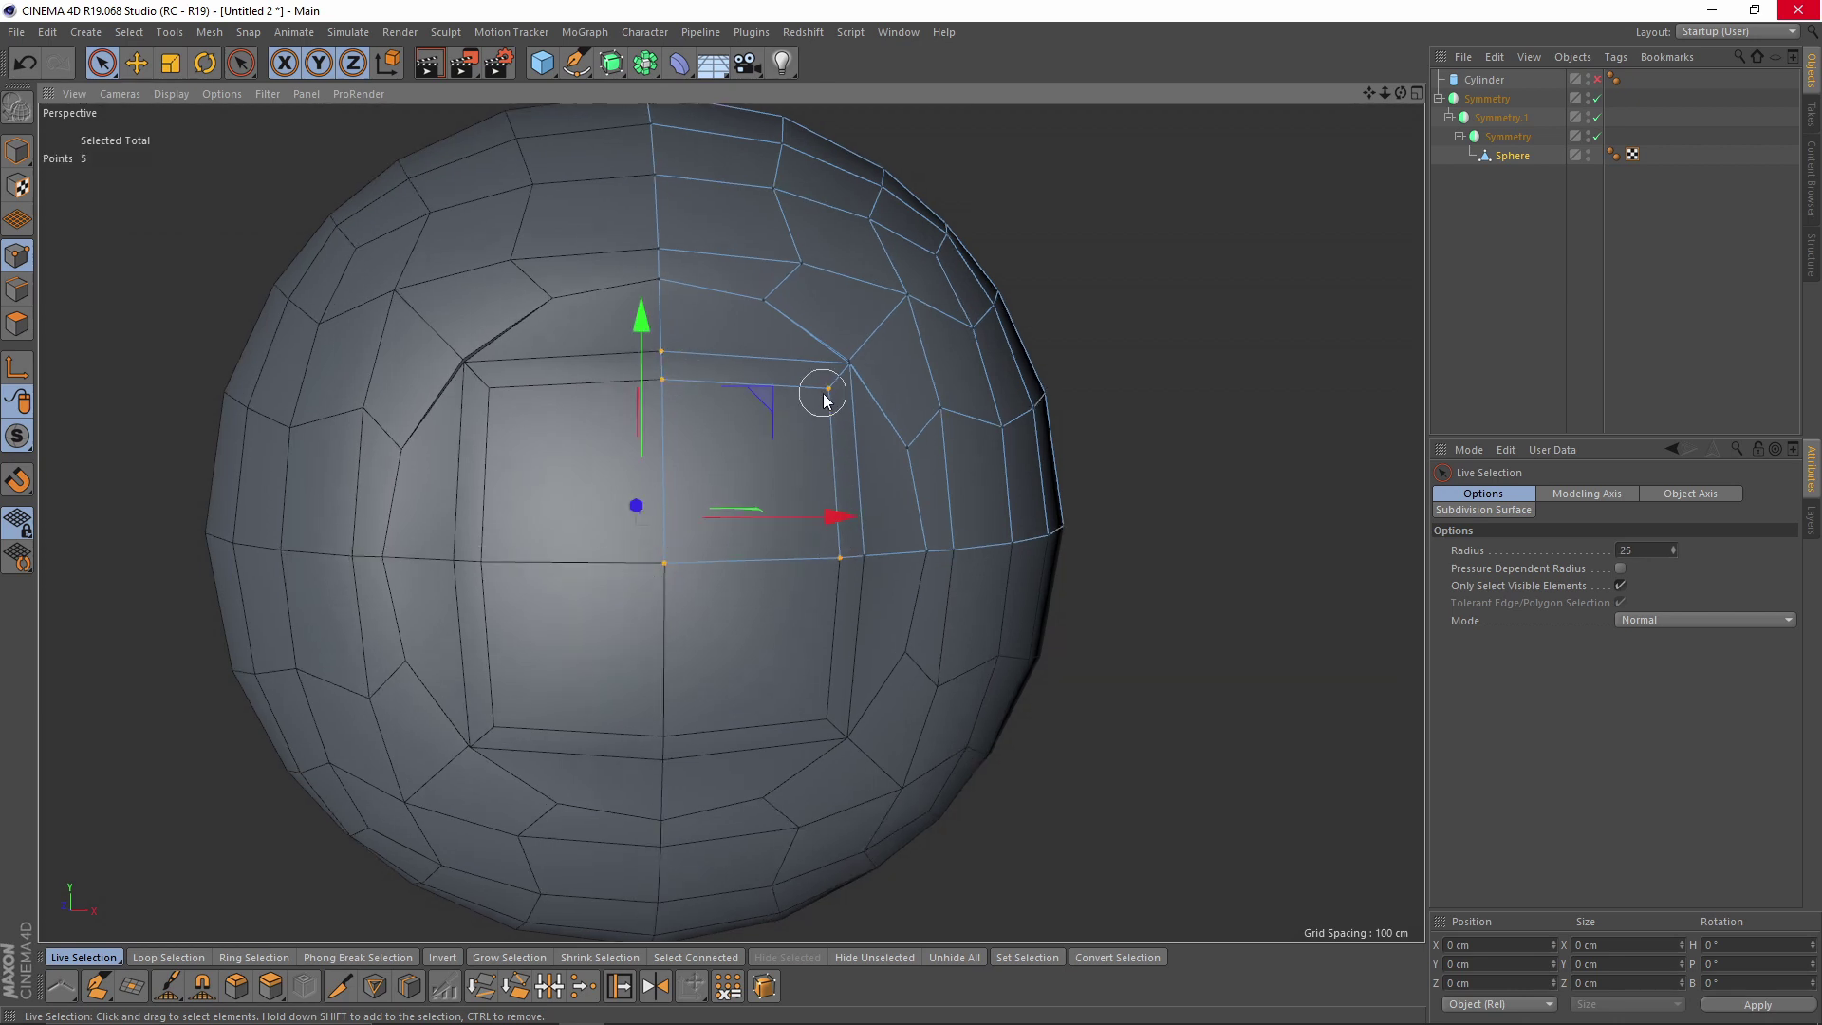
pyautogui.press('Delete')
# - Select the corner point beside the opening and disable all three Symmetry objects to isolate the modelled section of the sphere
pyautogui.scroll(3, 835, 399)
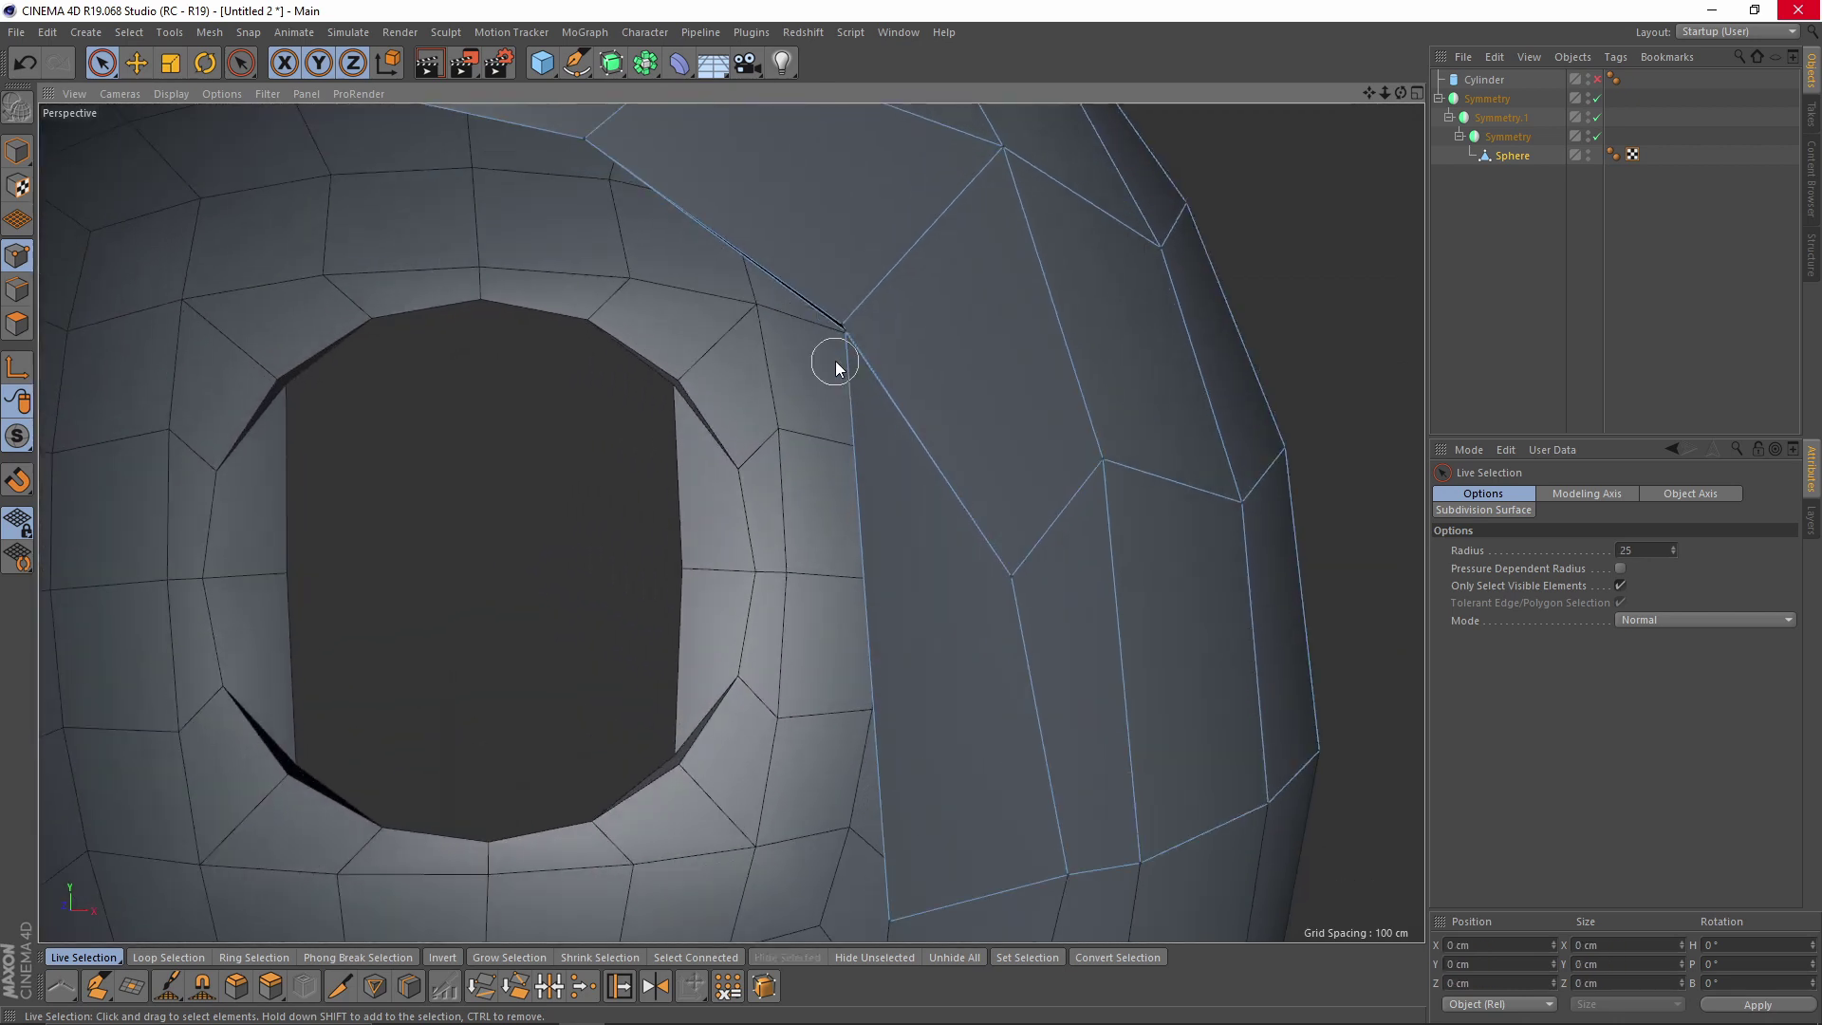
pyautogui.click(837, 357)
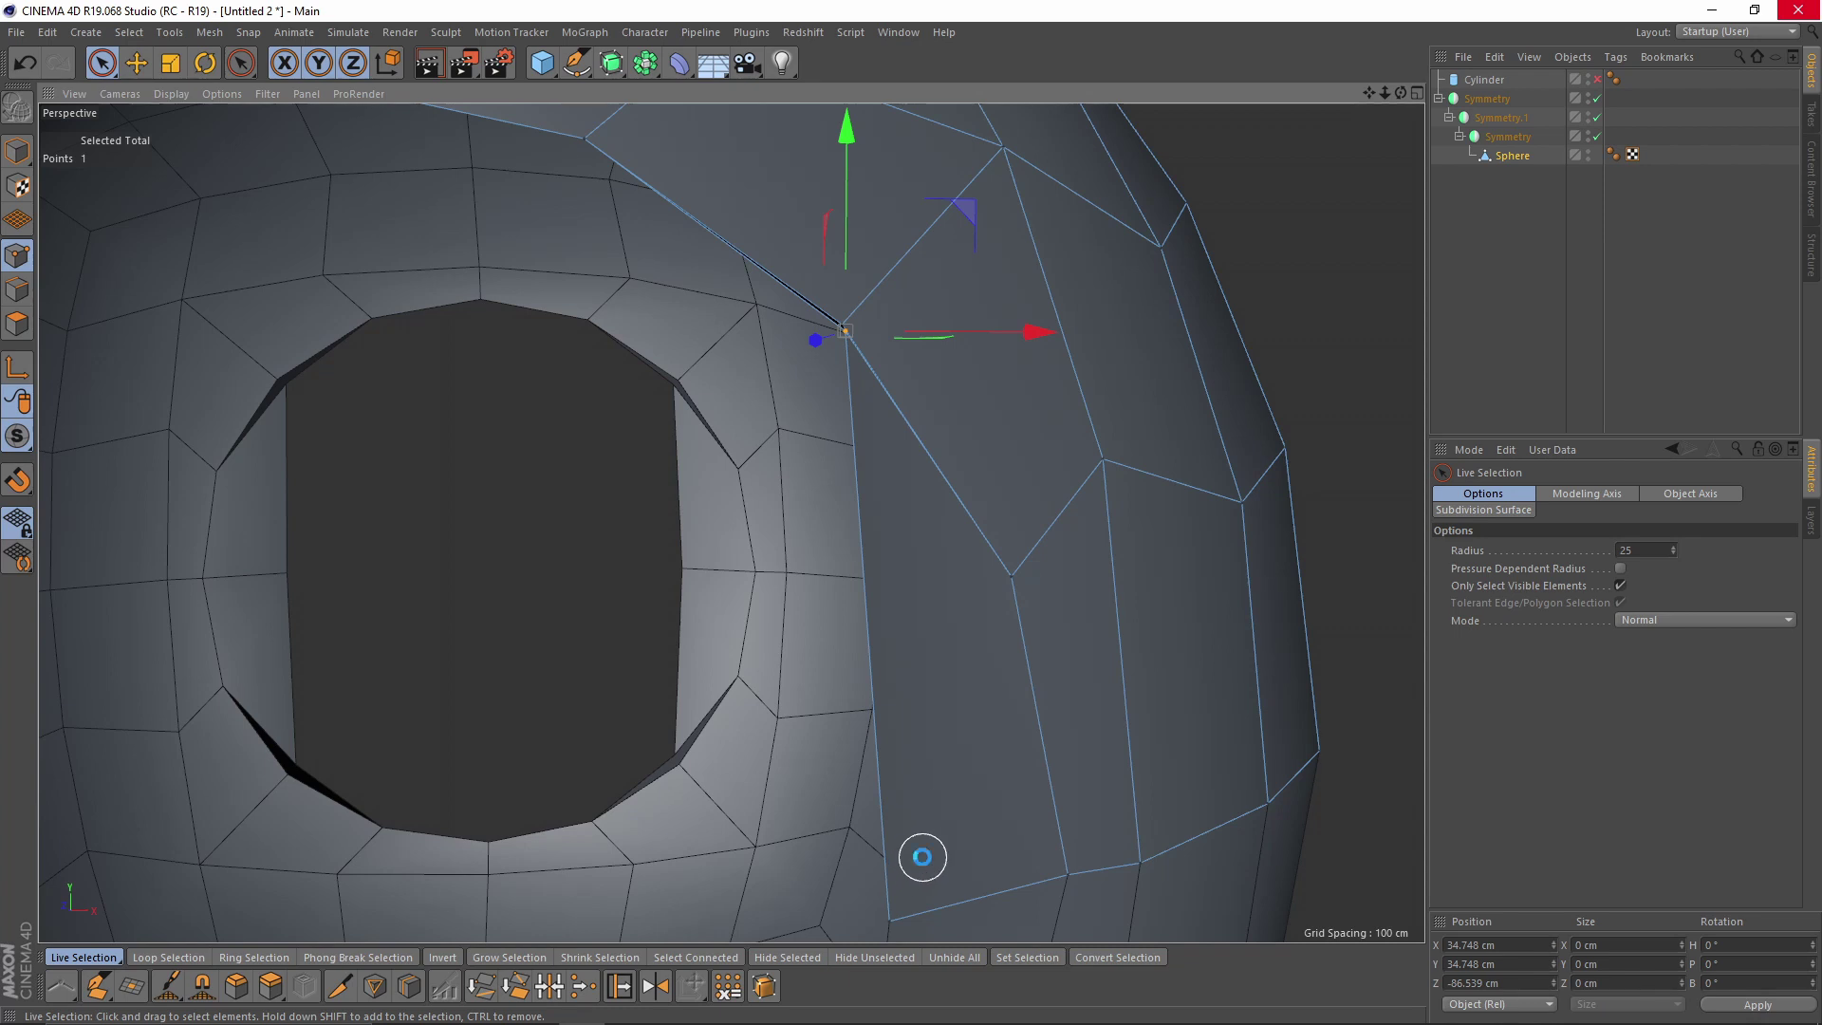
pyautogui.click(922, 857)
pyautogui.scroll(-3, 921, 854)
pyautogui.scroll(-3, 759, 593)
pyautogui.keyDown('alt'); pyautogui.moveTo(684, 599); pyautogui.dragTo(813, 598); pyautogui.keyUp('alt')
pyautogui.moveTo(1596, 135); pyautogui.dragTo(1597, 97)
pyautogui.keyDown('alt'); pyautogui.moveTo(797, 504); pyautogui.dragTo(900, 593); pyautogui.keyUp('alt')
# - In the front view, use Line Cut with Visible Only disabled to cut horizontally from the lower inner mesh point to the outer edge
pyautogui.middleClick(926, 618)
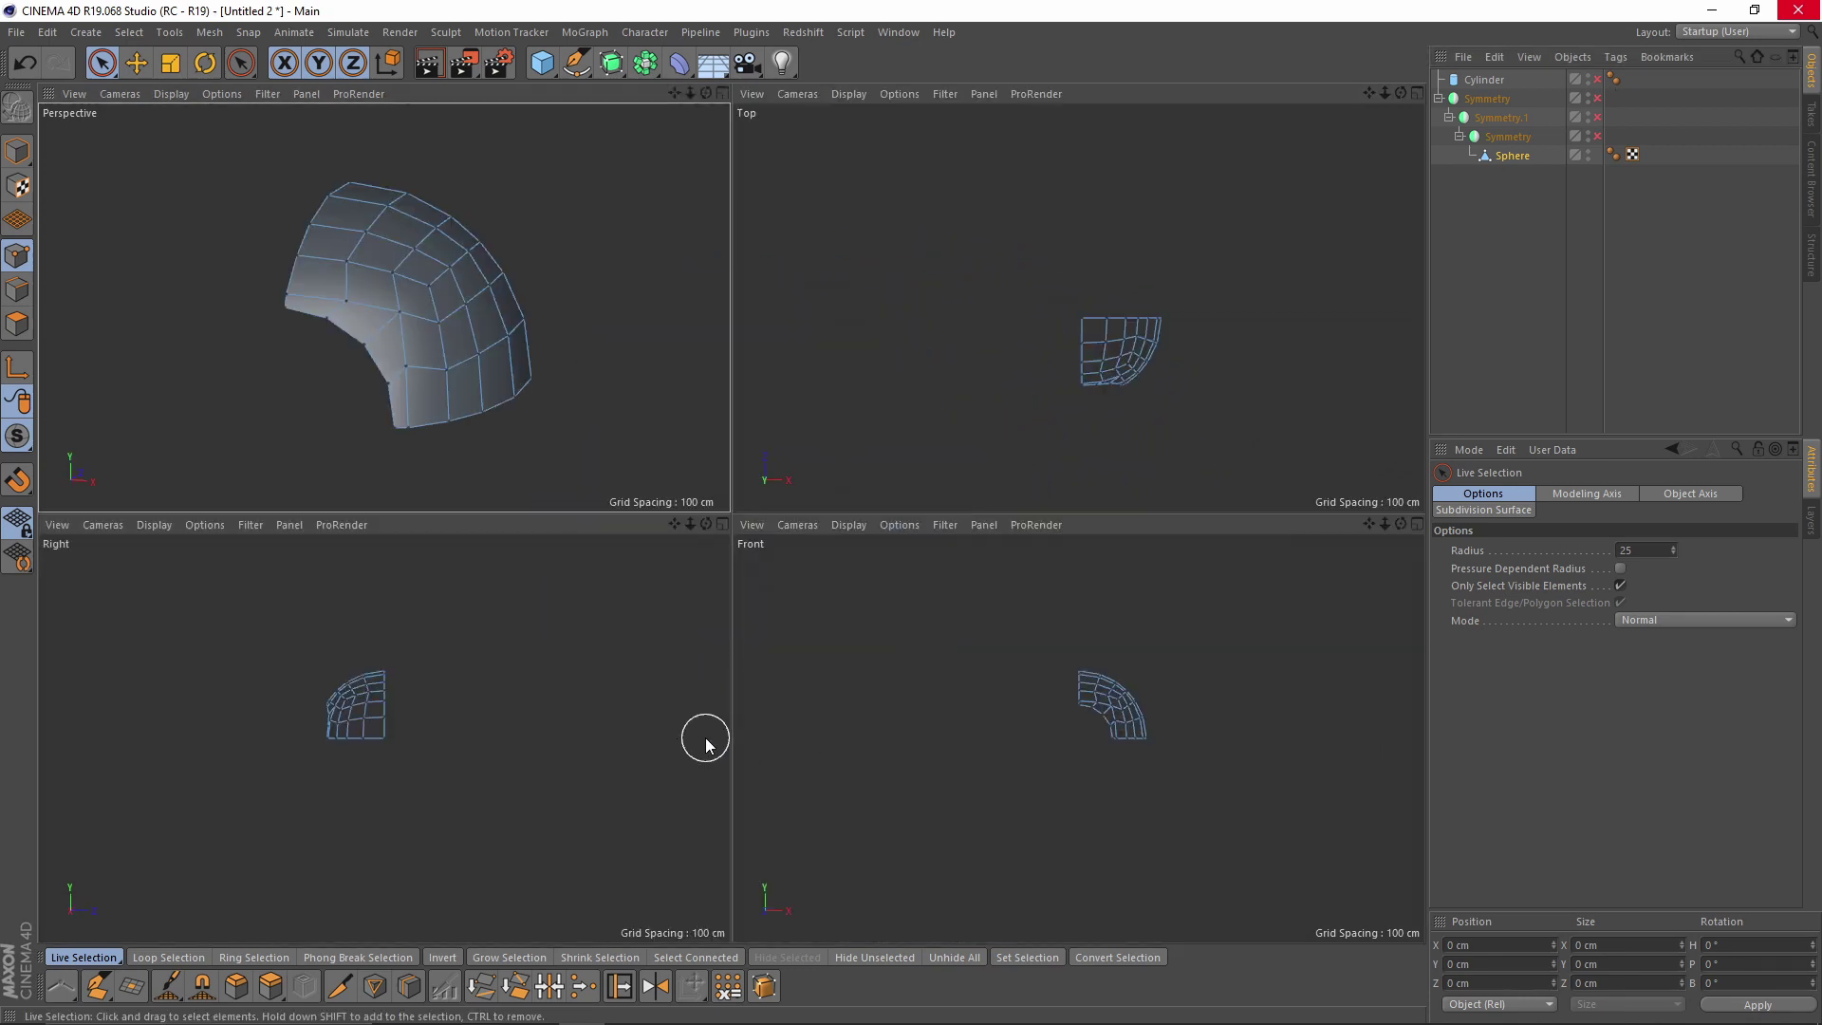
pyautogui.middleClick(1106, 713)
pyautogui.scroll(3, 1090, 639)
pyautogui.scroll(5, 835, 530)
pyautogui.press('k')
pyautogui.press('k')
pyautogui.keyDown('alt'); pyautogui.moveTo(782, 422); pyautogui.dragTo(908, 635, button='middle'); pyautogui.keyUp('alt')
pyautogui.scroll(2, 897, 519)
pyautogui.scroll(-1, 902, 589)
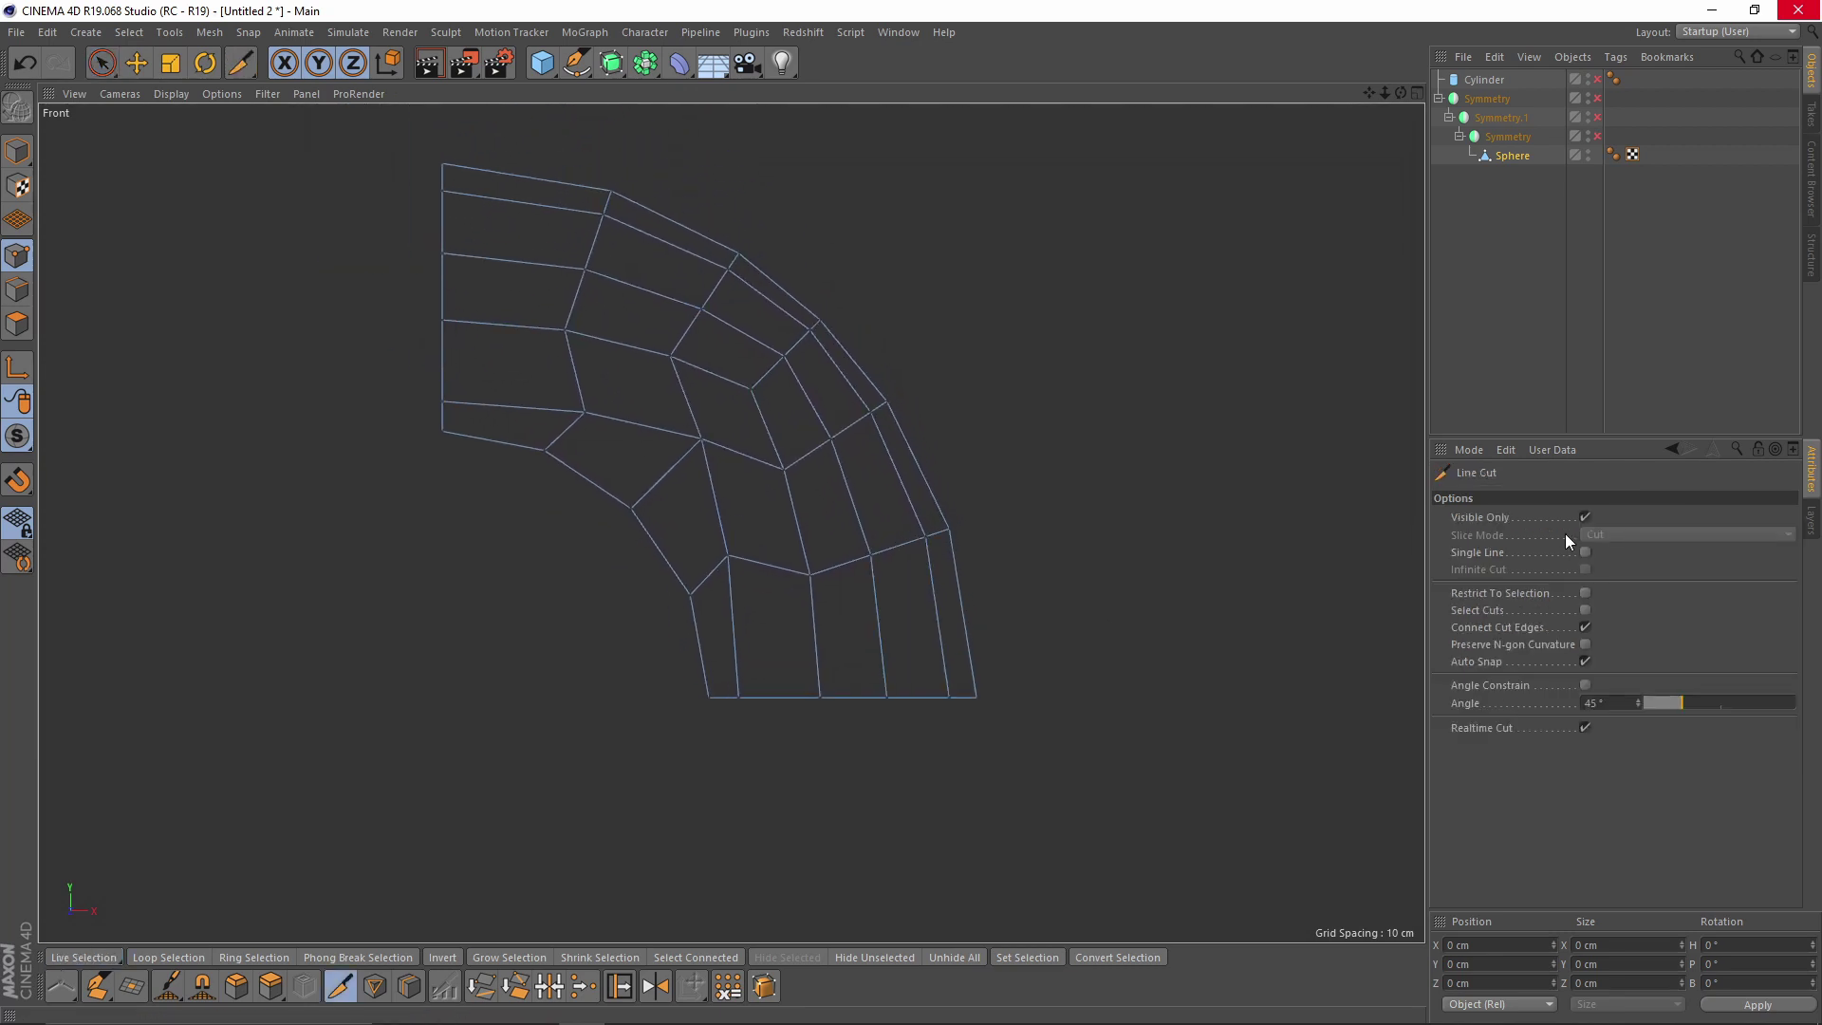
pyautogui.keyDown('alt'); pyautogui.moveTo(1049, 528); pyautogui.dragTo(941, 532, button='middle'); pyautogui.keyUp('alt')
pyautogui.scroll(2, 1071, 565)
pyautogui.click(1585, 517)
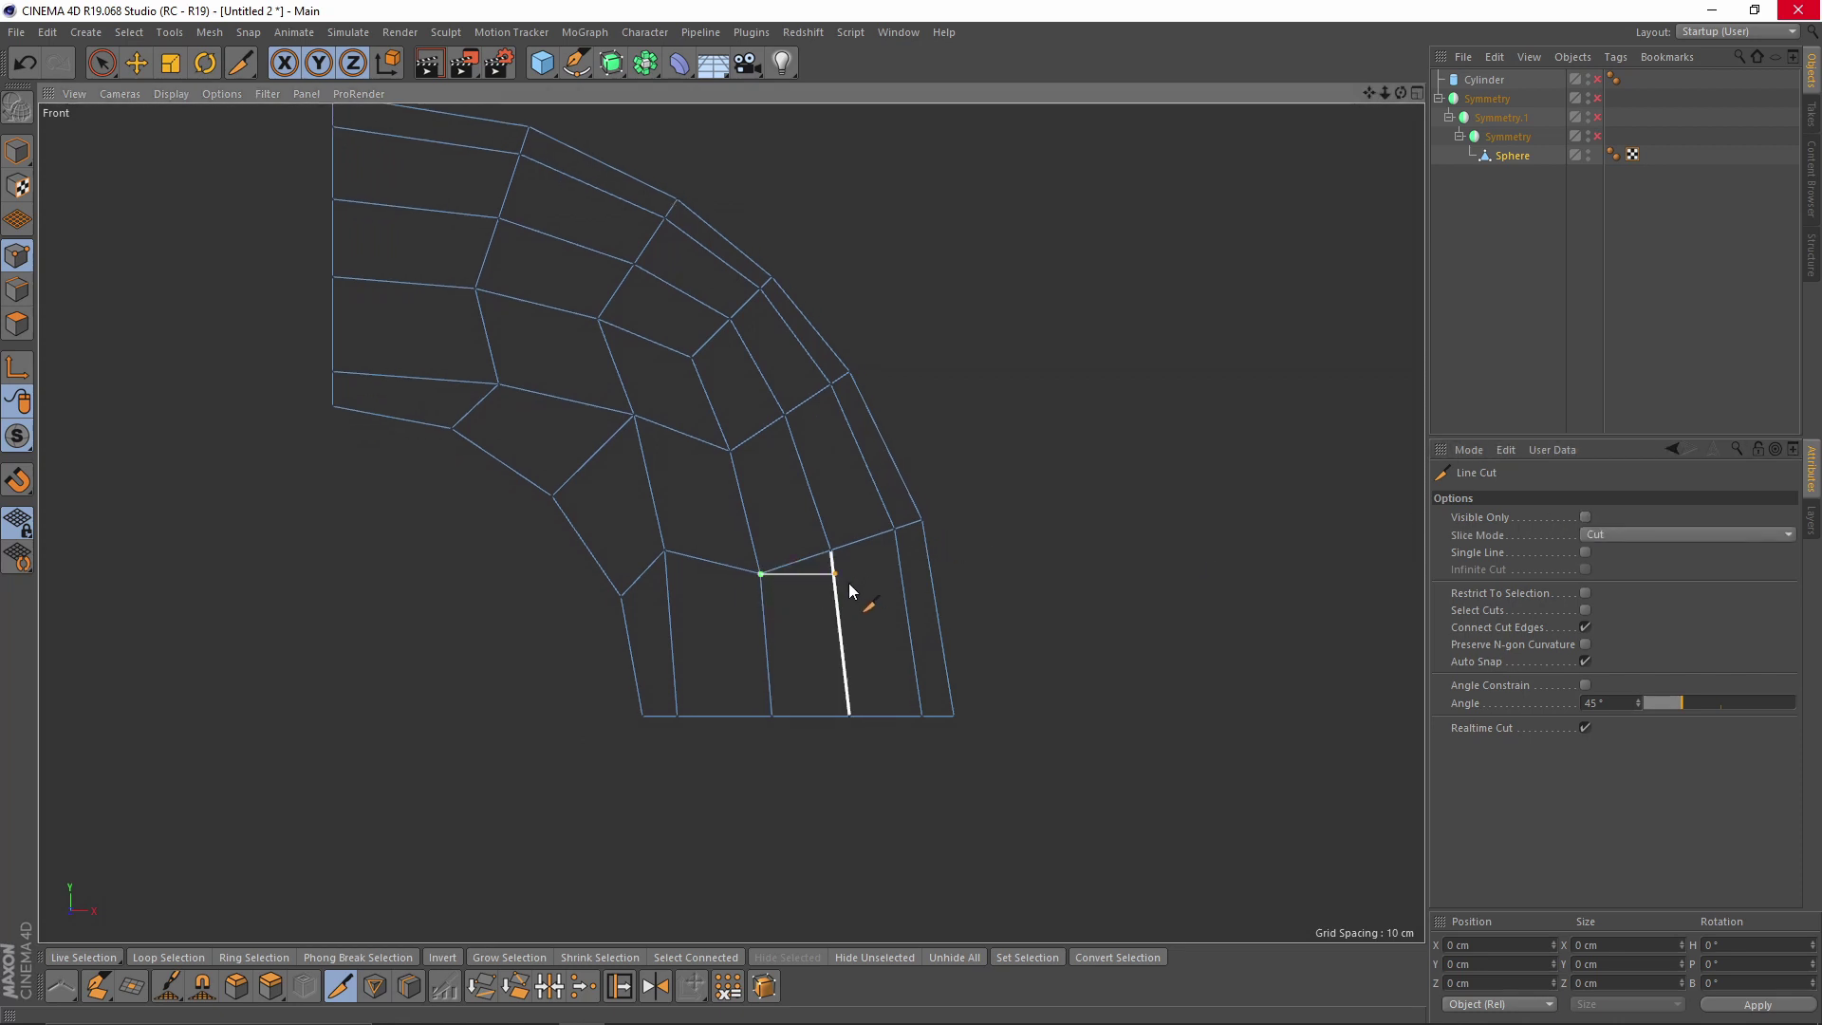
pyautogui.click(1122, 569)
pyautogui.press('space')
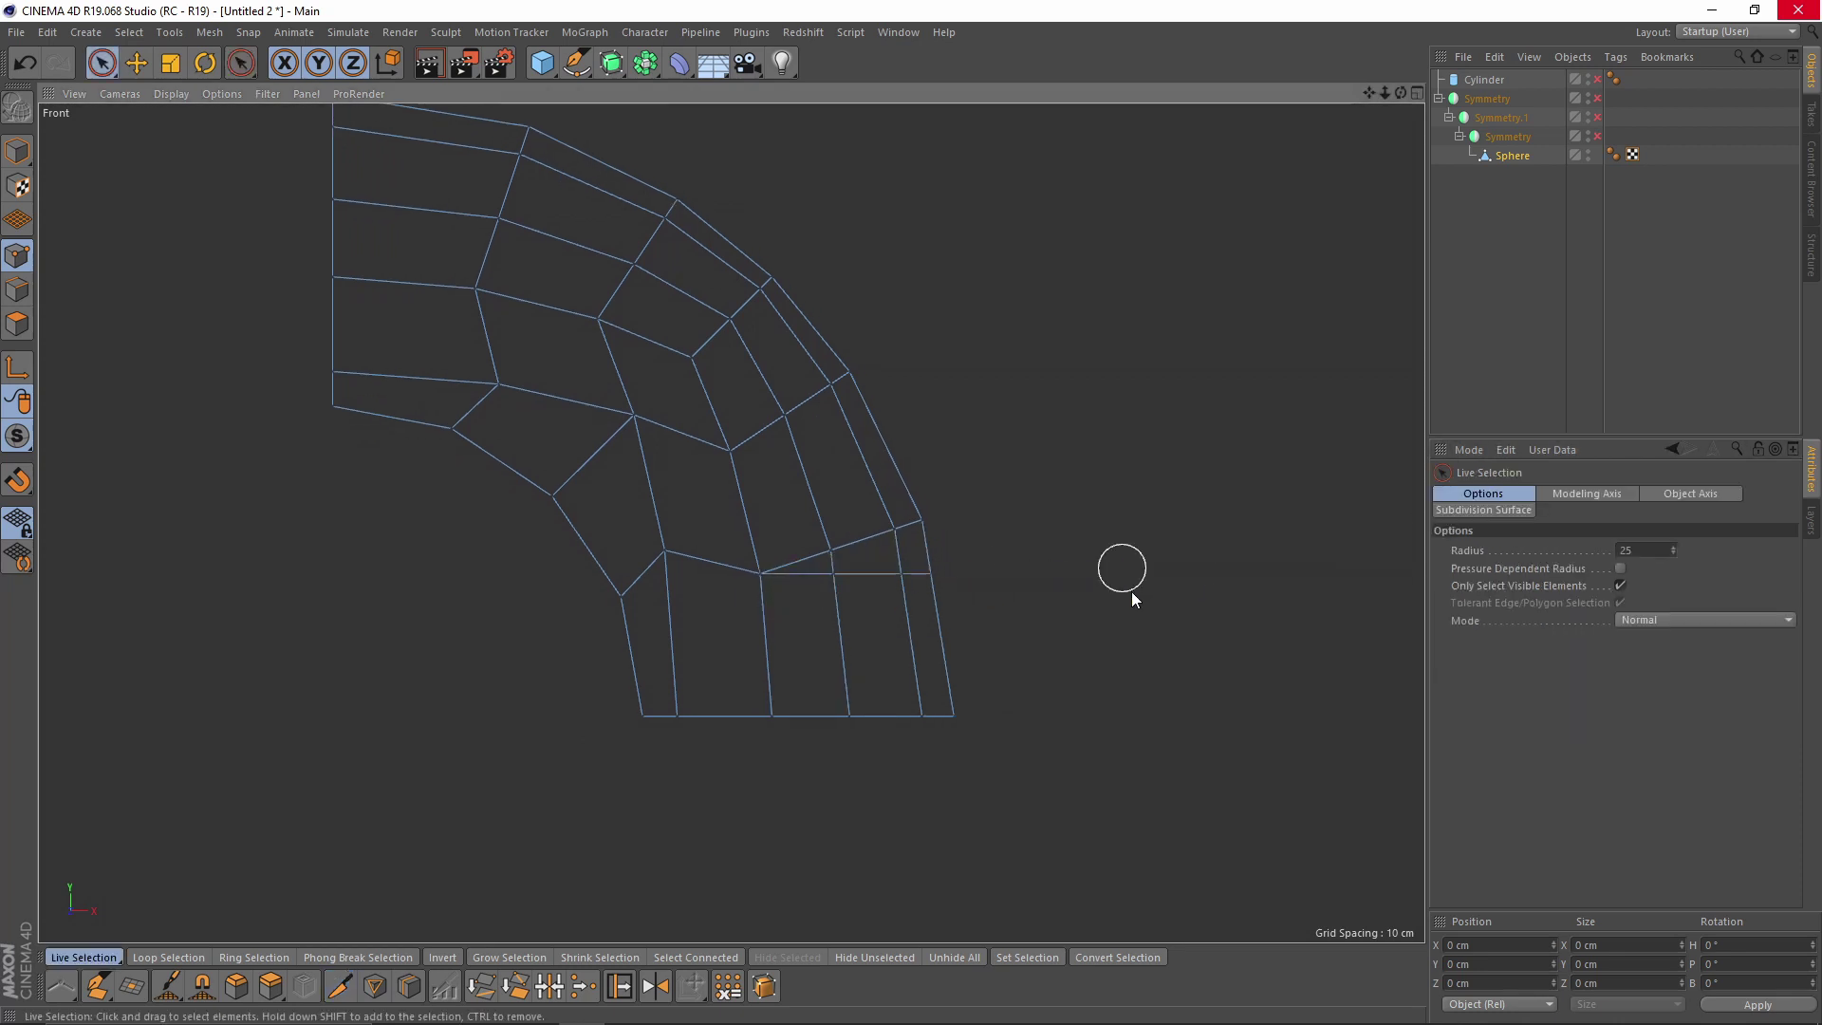
# - Use Slide in the perspective view to merge the points just above the new cut with the cut's own points
pyautogui.middleClick(1053, 587)
pyautogui.middleClick(460, 367)
pyautogui.keyDown('alt'); pyautogui.moveTo(776, 518); pyautogui.dragTo(970, 503); pyautogui.keyUp('alt')
pyautogui.rightClick(970, 503)
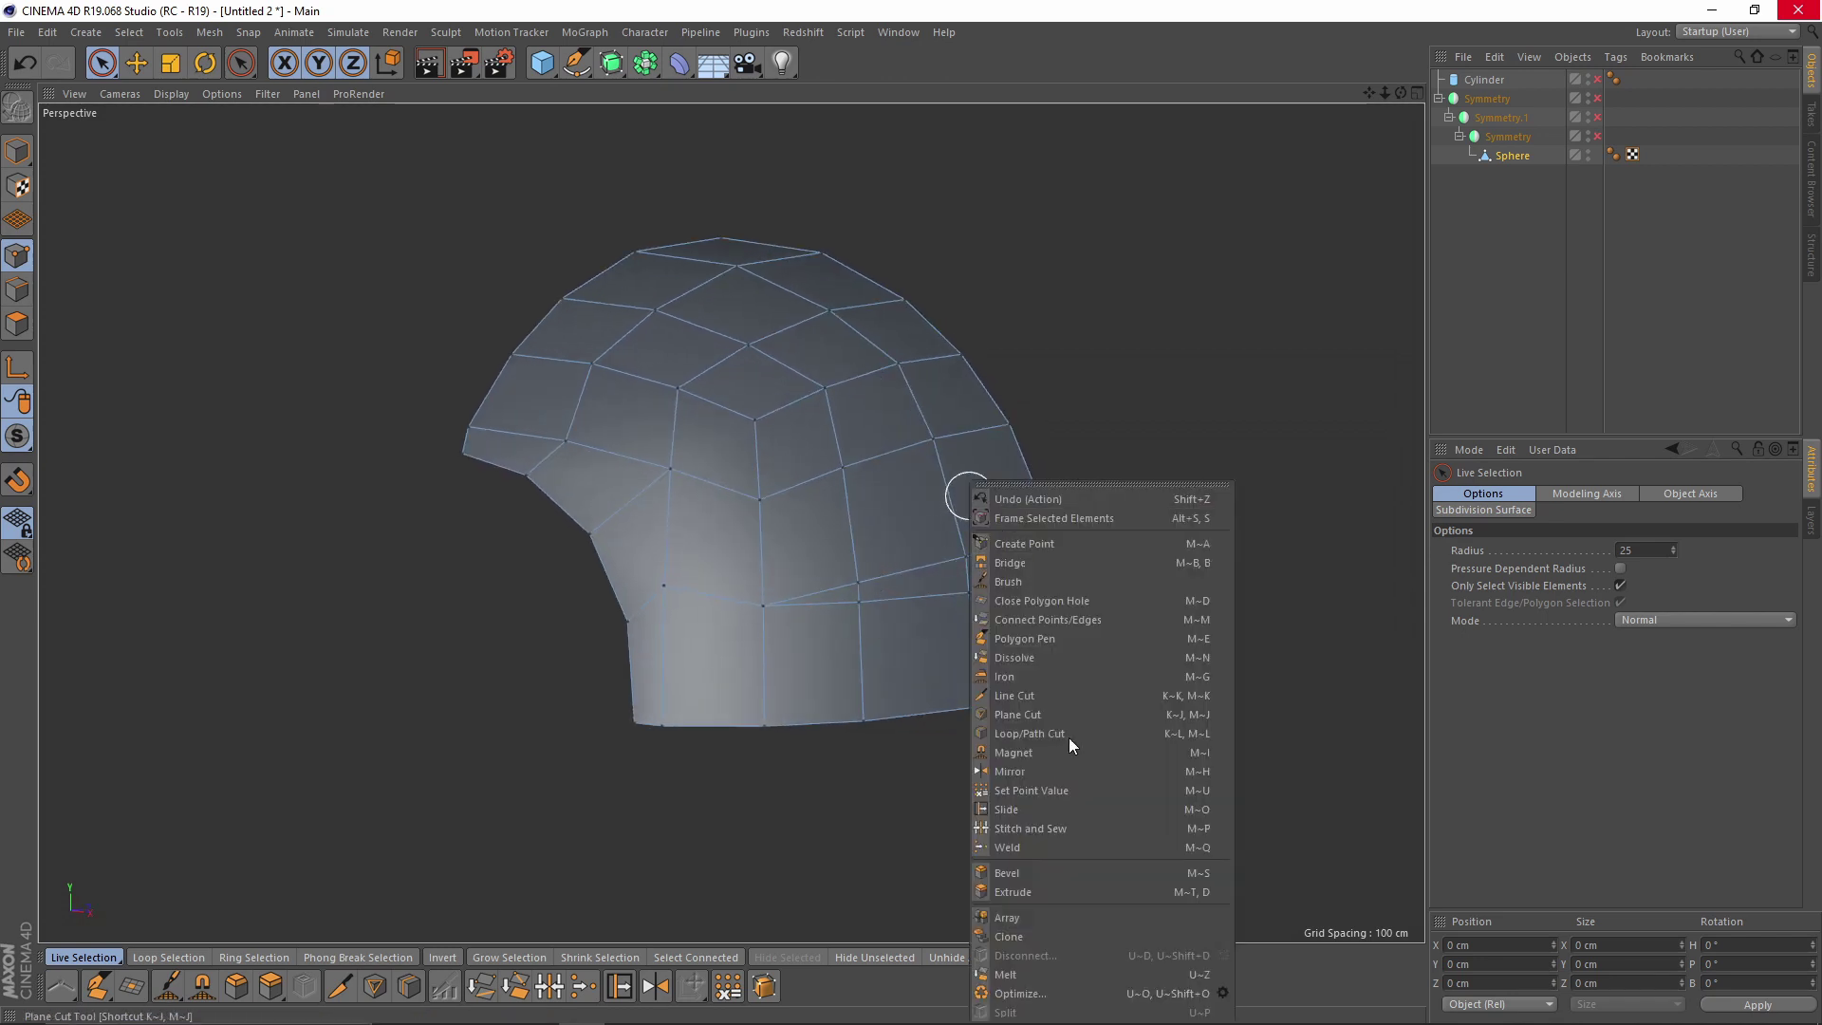
pyautogui.click(1026, 806)
pyautogui.scroll(3, 896, 583)
pyautogui.keyDown('alt'); pyautogui.moveTo(859, 591); pyautogui.dragTo(866, 522, button='middle'); pyautogui.keyUp('alt')
pyautogui.moveTo(865, 522)
pyautogui.keyDown('alt'); pyautogui.mouseDown()
pyautogui.moveTo(856, 499)
pyautogui.moveTo(857, 530)
pyautogui.mouseUp(); pyautogui.keyUp('alt')
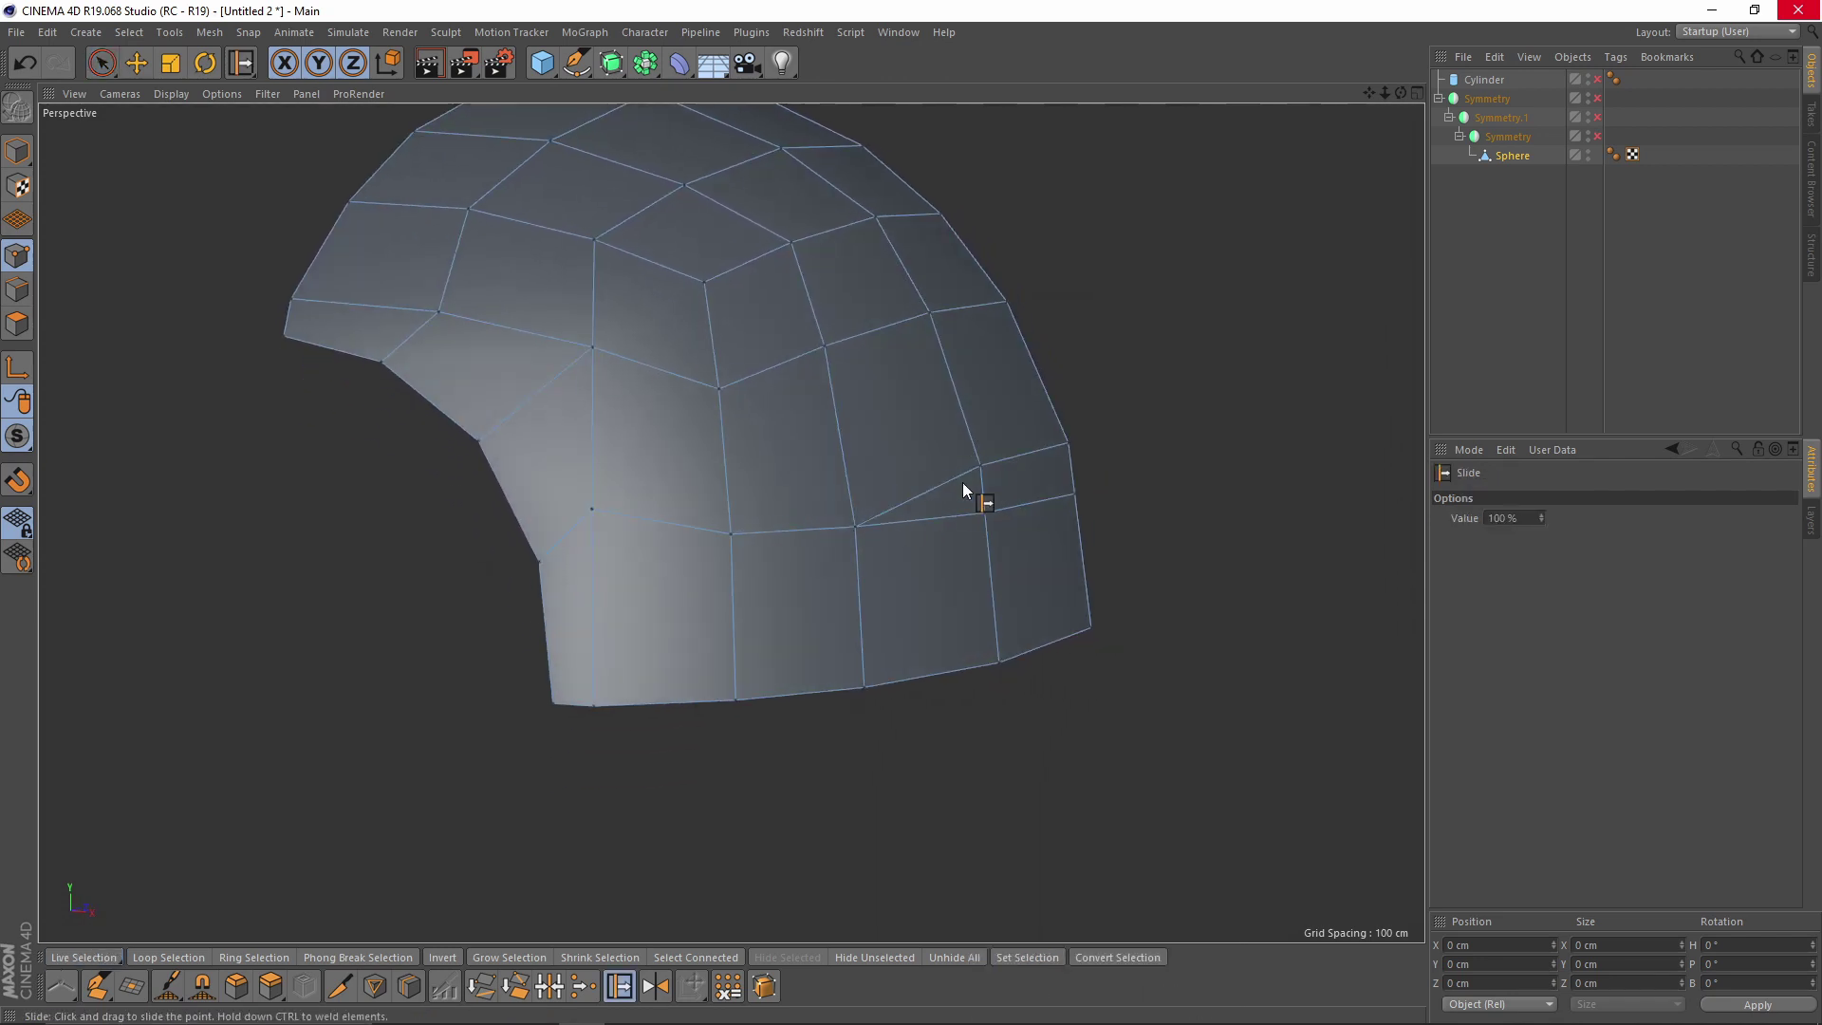
pyautogui.moveTo(982, 475); pyautogui.dragTo(984, 515)
pyautogui.keyDown('alt'); pyautogui.moveTo(985, 515); pyautogui.dragTo(1014, 338); pyautogui.keyUp('alt')
pyautogui.moveTo(966, 407)
pyautogui.keyDown('alt'); pyautogui.mouseDown()
pyautogui.moveTo(913, 378)
pyautogui.moveTo(983, 402)
pyautogui.mouseUp(); pyautogui.keyUp('alt')
pyautogui.moveTo(1015, 336); pyautogui.dragTo(1010, 343)
# - Re-enable the three Symmetry objects and slide the points around the front opening to even out the polygons
pyautogui.keyDown('alt'); pyautogui.moveTo(1010, 344); pyautogui.dragTo(803, 530); pyautogui.keyUp('alt')
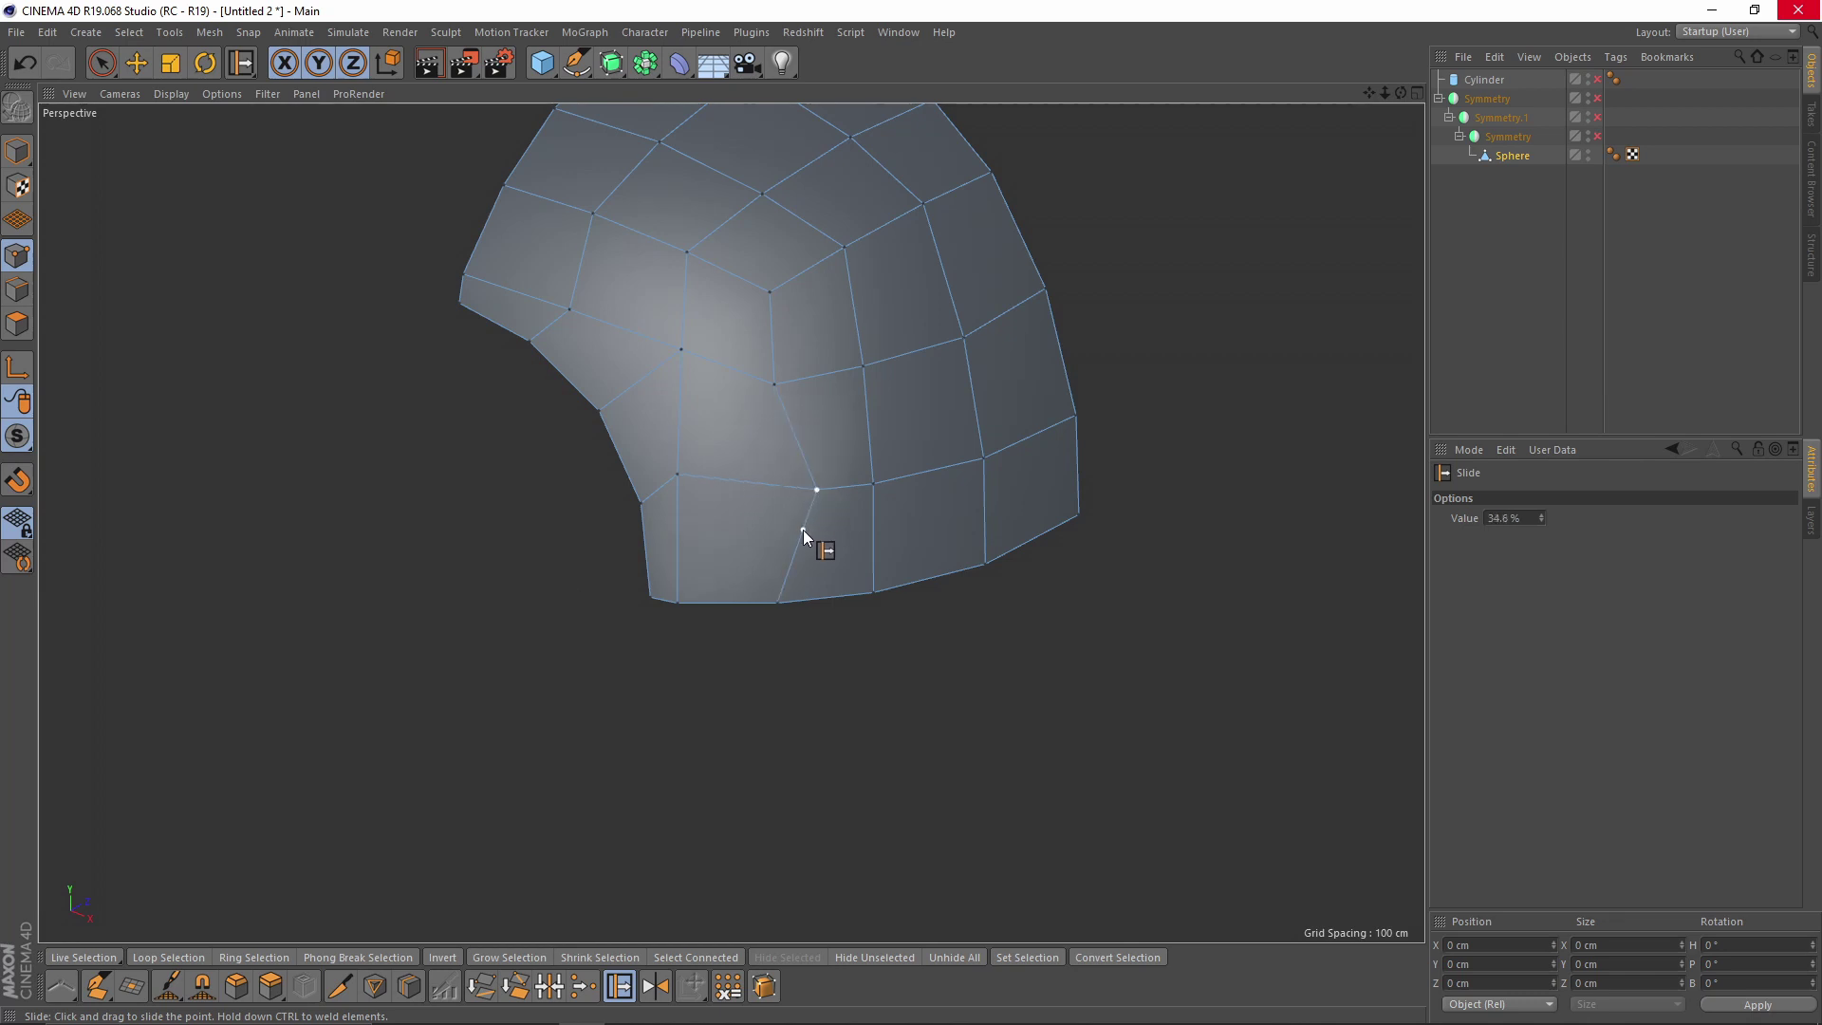
pyautogui.scroll(2, 804, 528)
pyautogui.moveTo(1597, 135); pyautogui.dragTo(1597, 99)
pyautogui.keyDown('alt'); pyautogui.moveTo(838, 500); pyautogui.dragTo(856, 461); pyautogui.keyUp('alt')
pyautogui.scroll(-3, 847, 532)
pyautogui.keyDown('alt'); pyautogui.moveTo(847, 531); pyautogui.dragTo(744, 630); pyautogui.keyUp('alt')
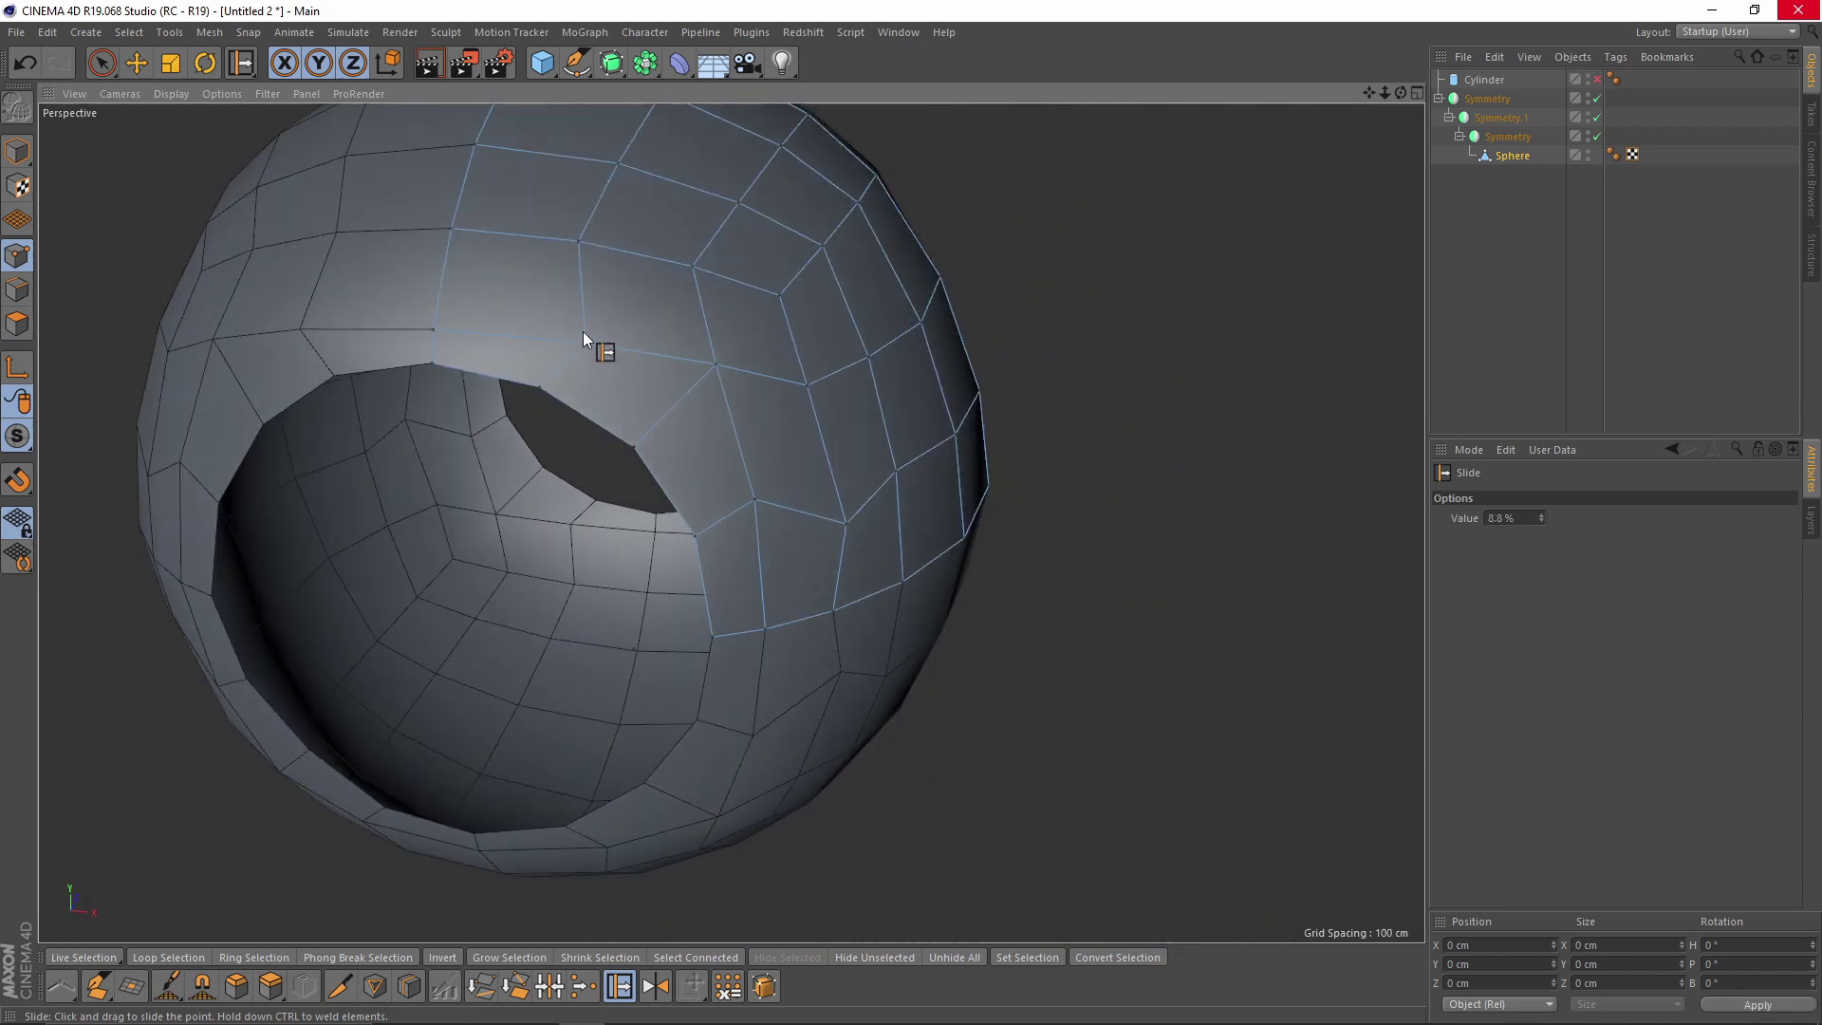
pyautogui.moveTo(434, 329); pyautogui.dragTo(817, 517)
pyautogui.keyDown('alt'); pyautogui.moveTo(817, 517); pyautogui.dragTo(768, 521, button='right'); pyautogui.keyUp('alt')
pyautogui.keyDown('alt'); pyautogui.moveTo(792, 531); pyautogui.dragTo(817, 565, button='middle'); pyautogui.keyUp('alt')
pyautogui.keyDown('alt'); pyautogui.moveTo(817, 566); pyautogui.dragTo(811, 552); pyautogui.keyUp('alt')
pyautogui.scroll(2, 806, 543)
# - Select the three polygons that meet at the sphere section's central corner, using Live Selection in polygon mode
pyautogui.click(16, 323)
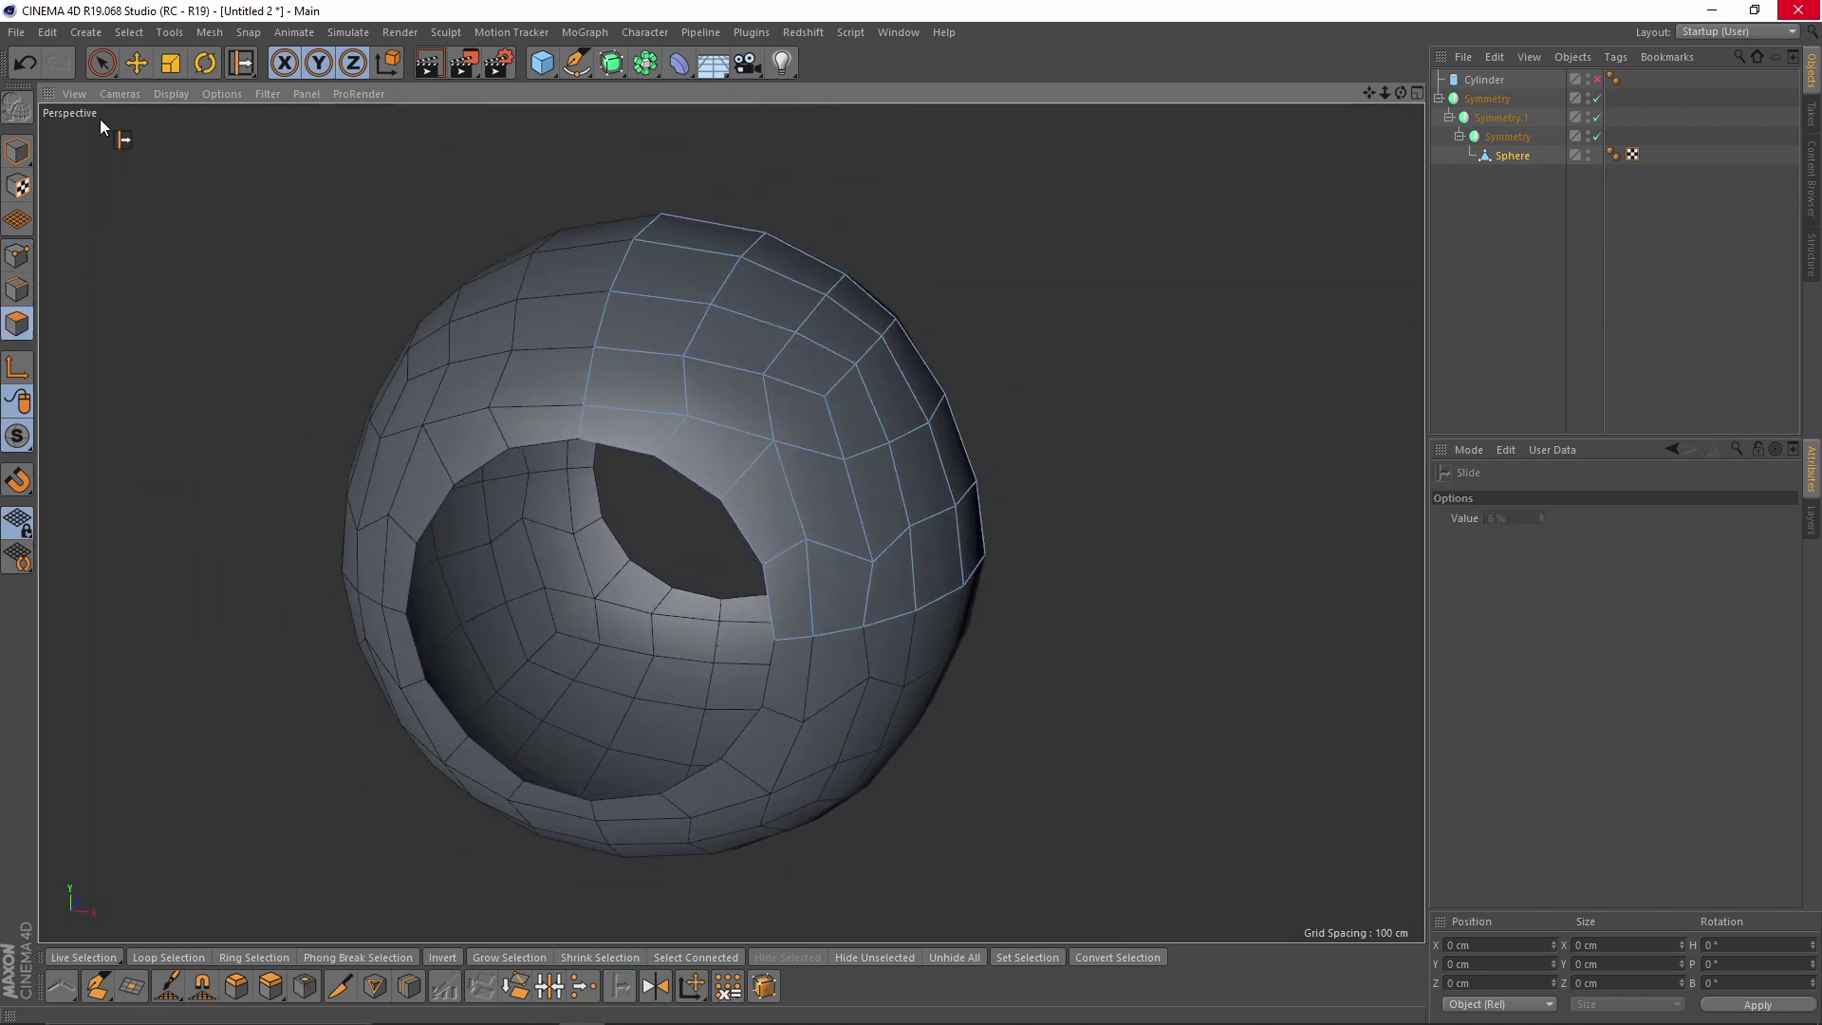
pyautogui.click(101, 63)
pyautogui.scroll(2, 825, 418)
pyautogui.keyDown('alt'); pyautogui.moveTo(844, 397); pyautogui.dragTo(731, 521); pyautogui.keyUp('alt')
pyautogui.click(814, 398)
pyautogui.keyDown('alt'); pyautogui.moveTo(731, 521); pyautogui.dragTo(731, 280); pyautogui.keyUp('alt')
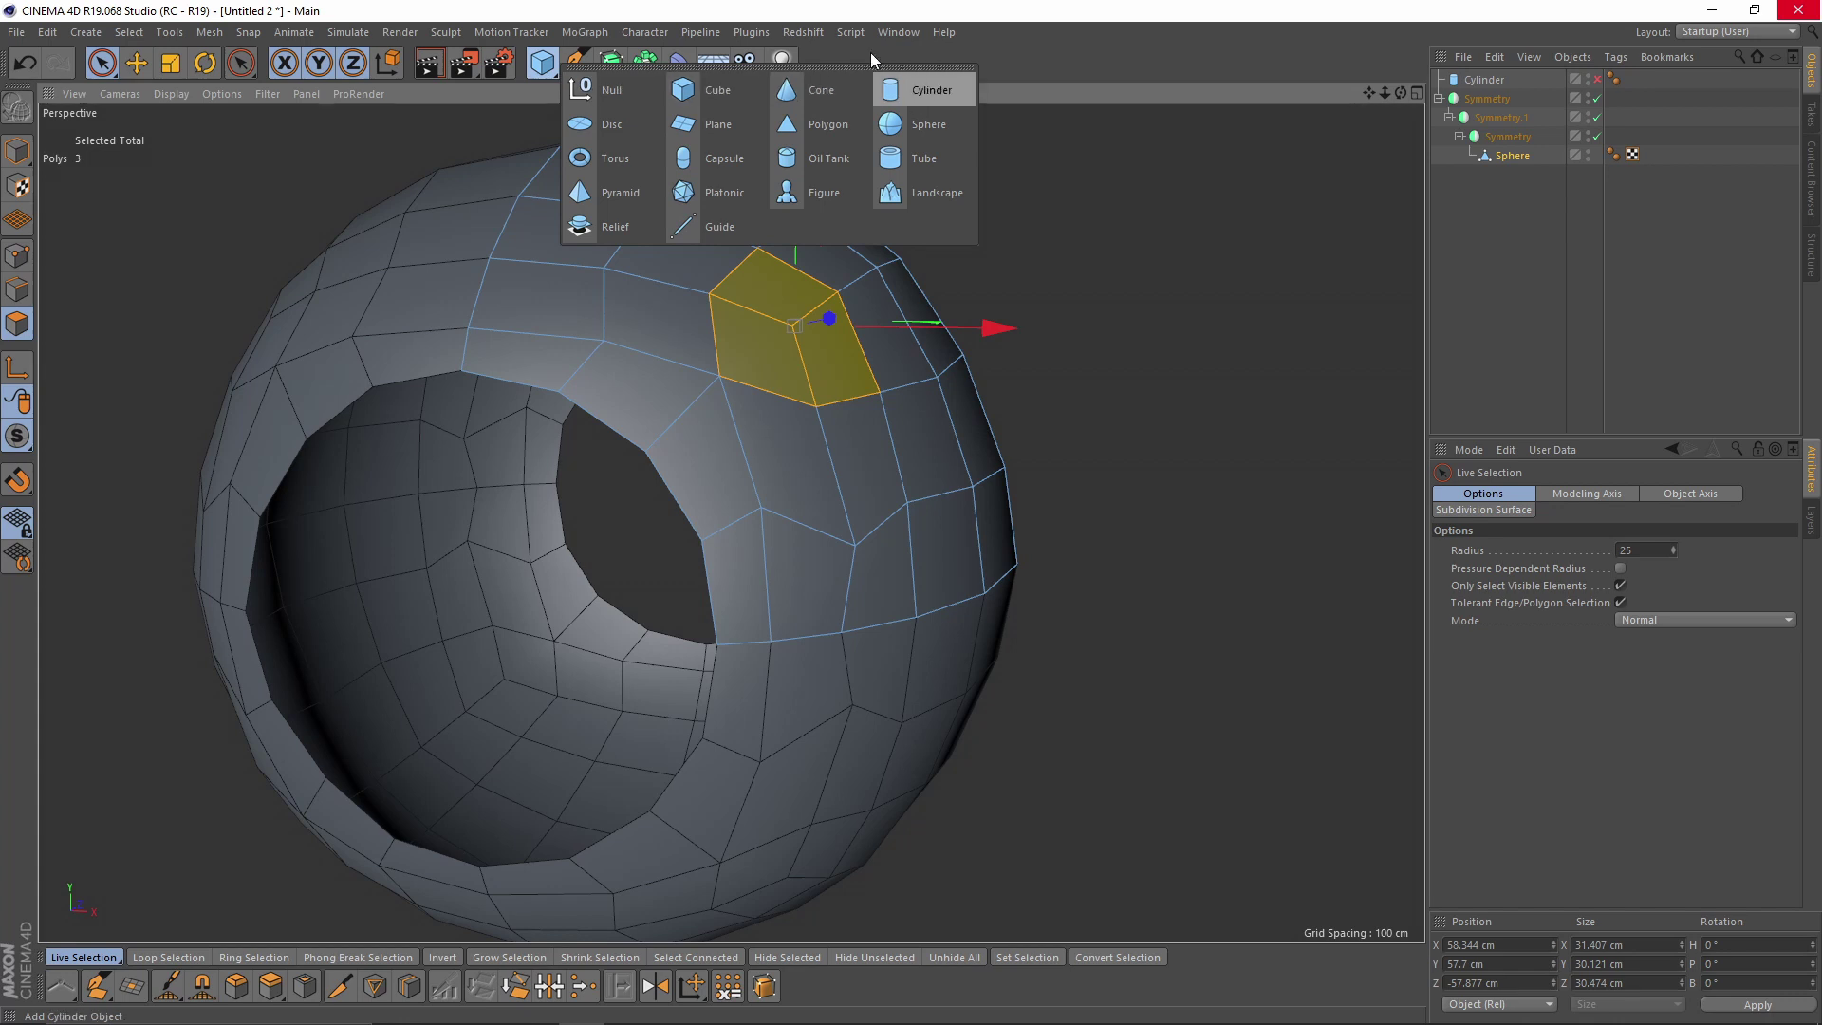
pyautogui.click(912, 91)
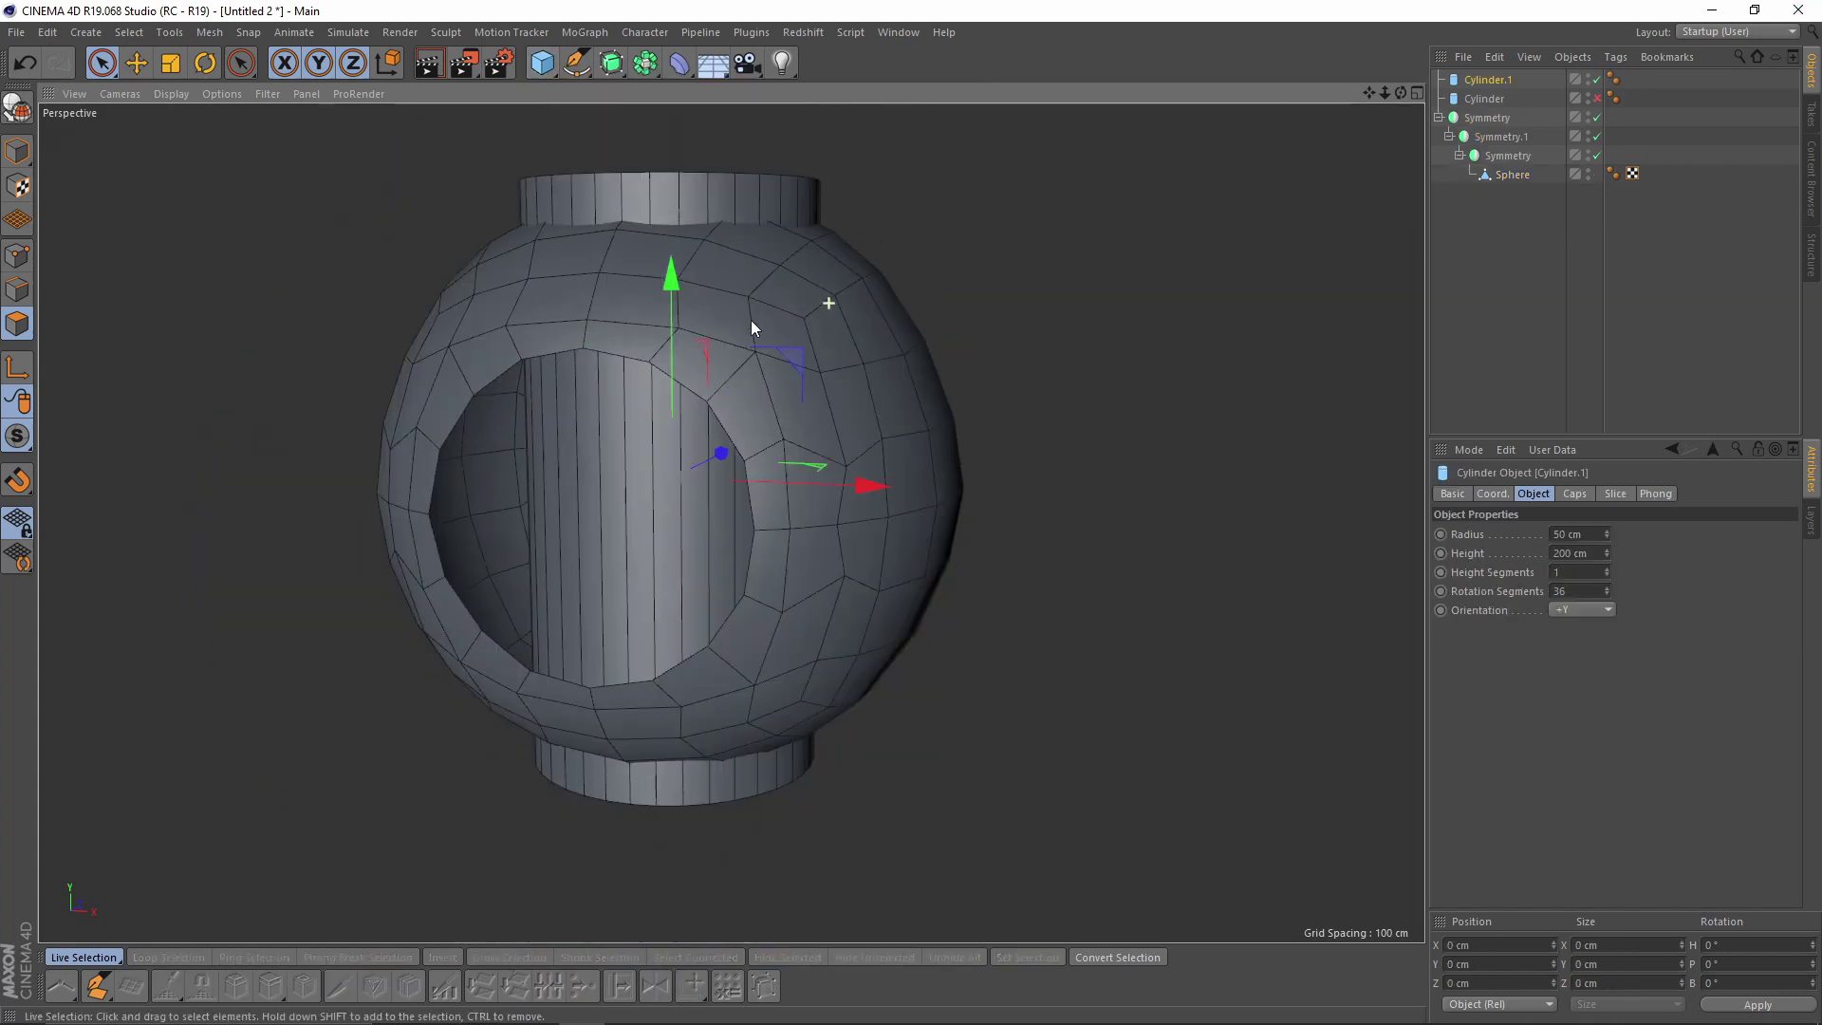
pyautogui.click(1167, 186)
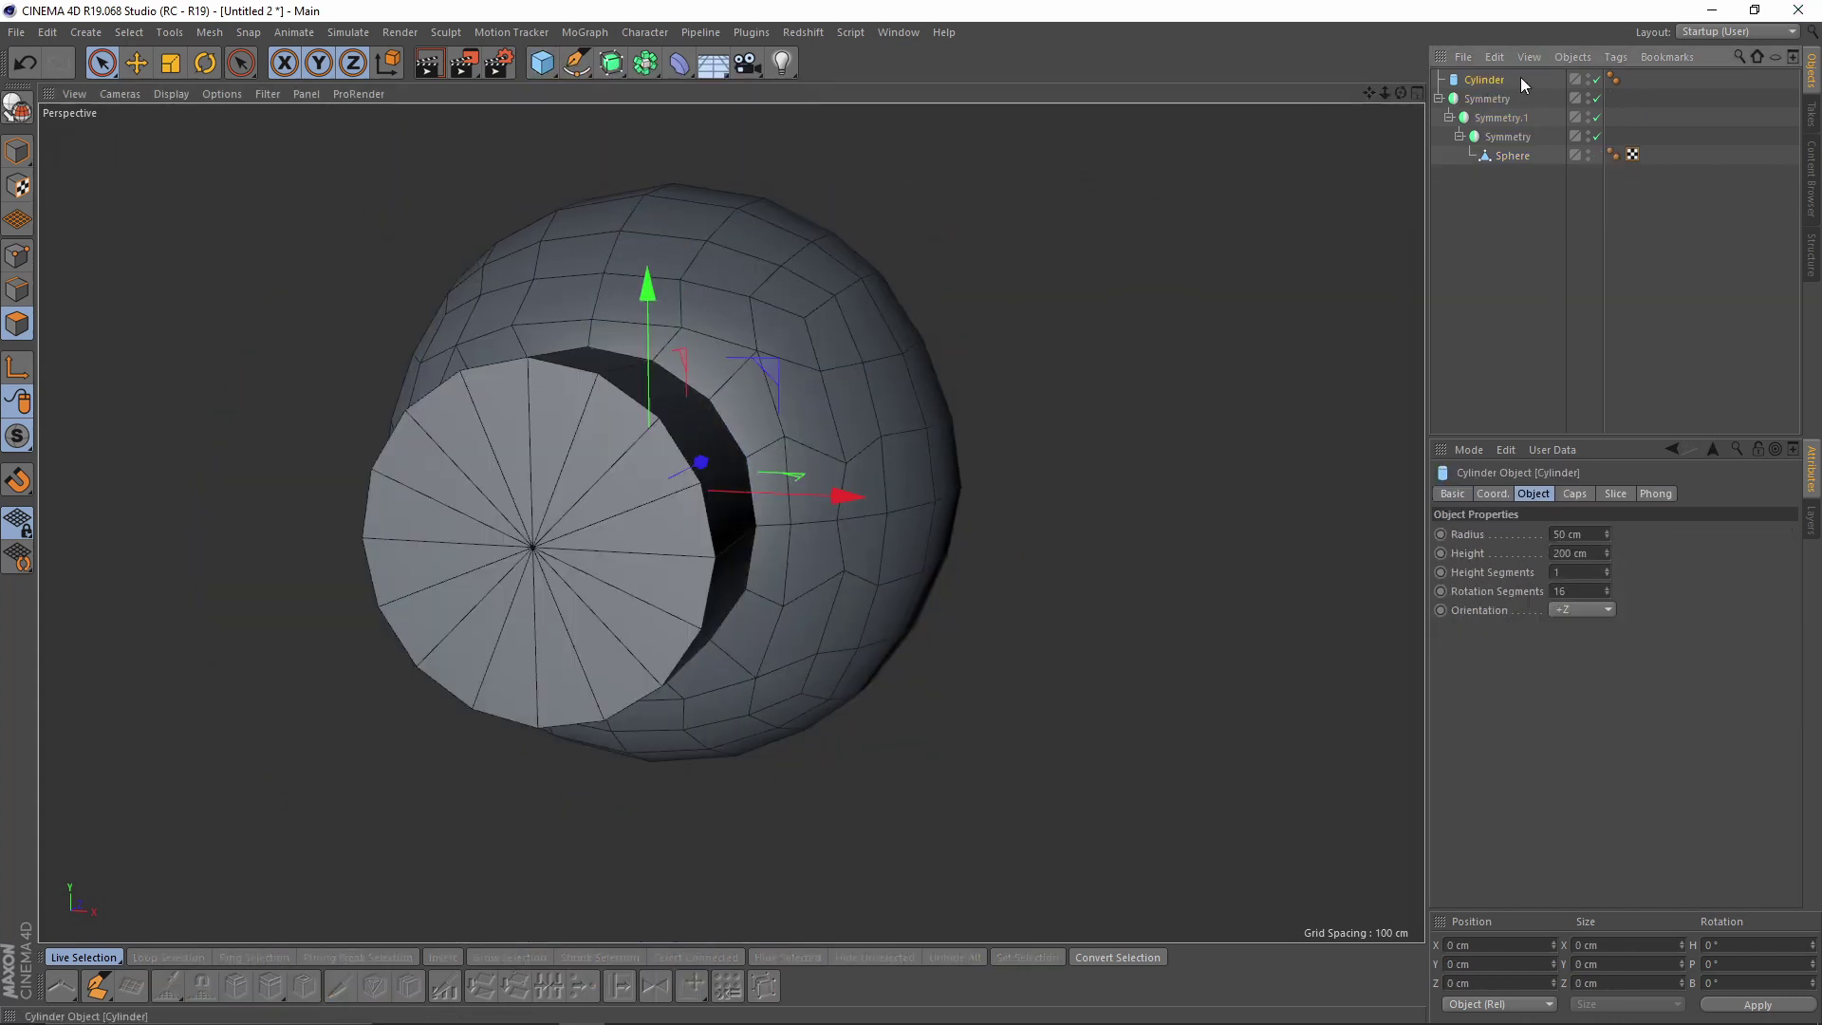
# - In the front view, move the original cylinder over the three-polygon corner, set its radius to 10 cm and open its Rotation Segments value for editing
pyautogui.middleClick(915, 492)
pyautogui.middleClick(1049, 675)
pyautogui.moveTo(465, 593); pyautogui.dragTo(822, 237)
pyautogui.scroll(3, 739, 327)
pyautogui.moveTo(1606, 537); pyautogui.dragTo(1607, 560)
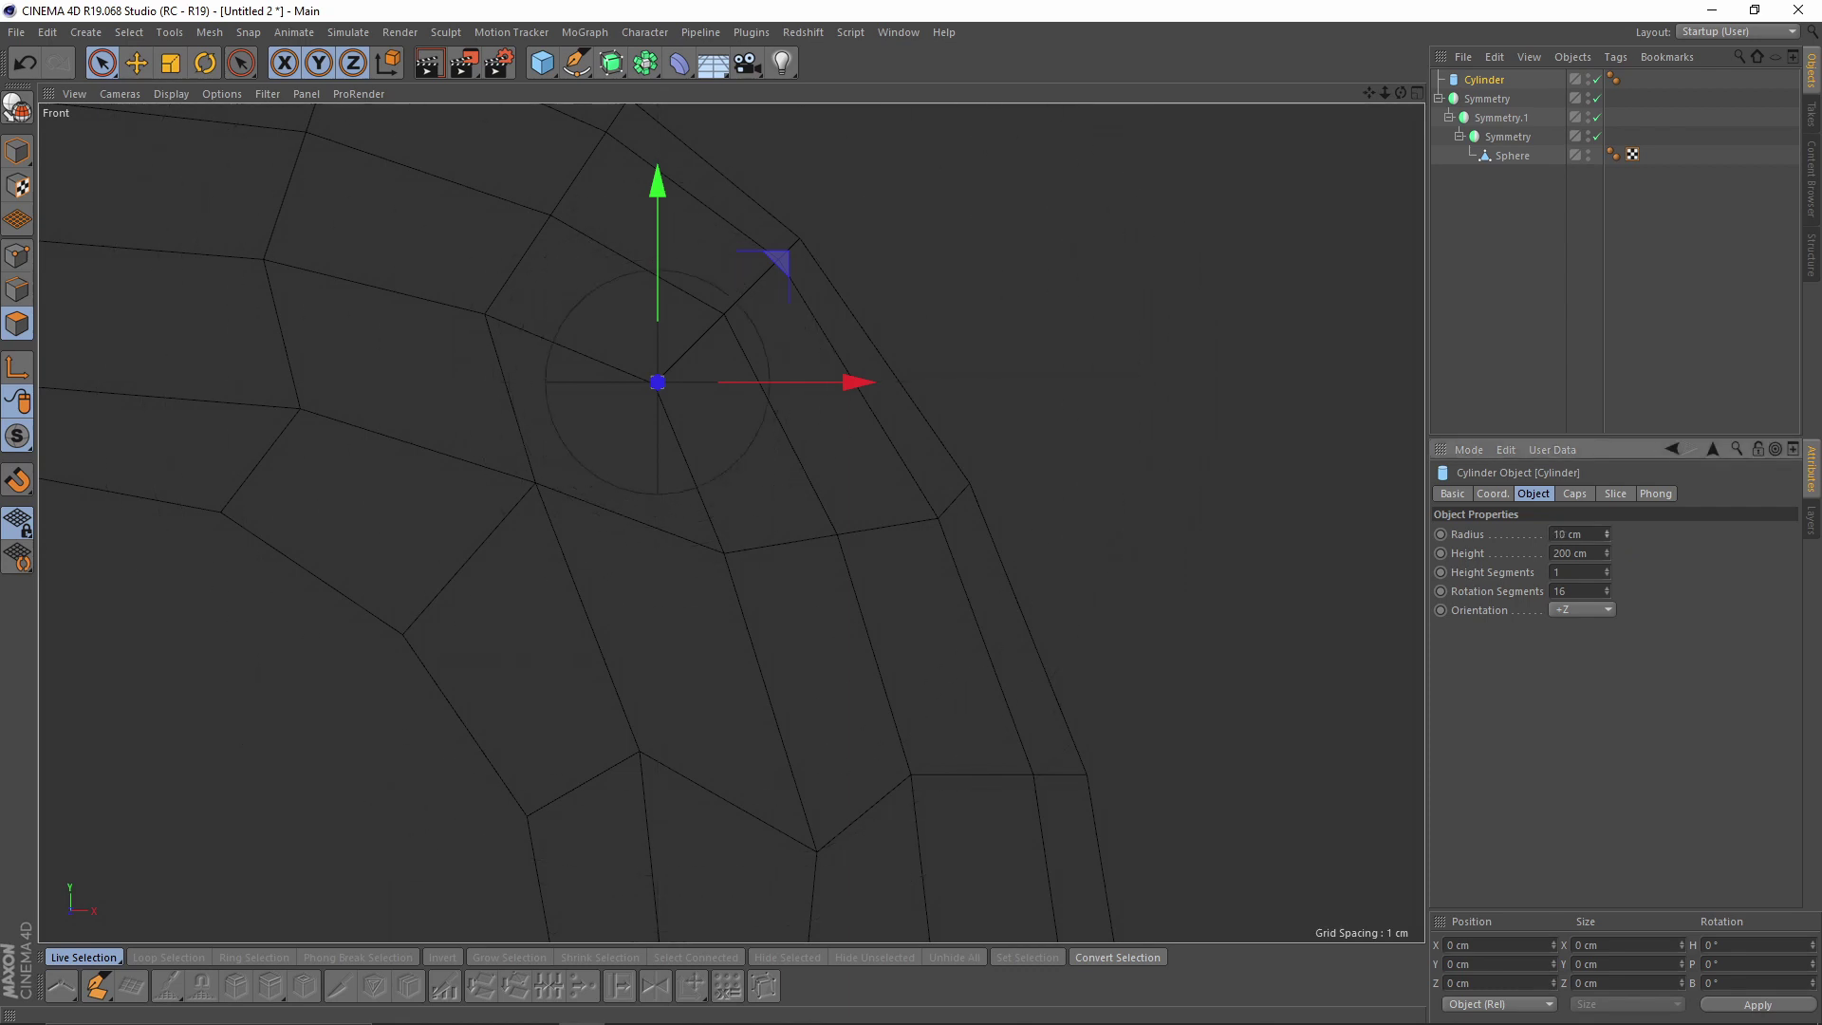
pyautogui.moveTo(793, 260); pyautogui.dragTo(775, 278)
pyautogui.click(1606, 534)
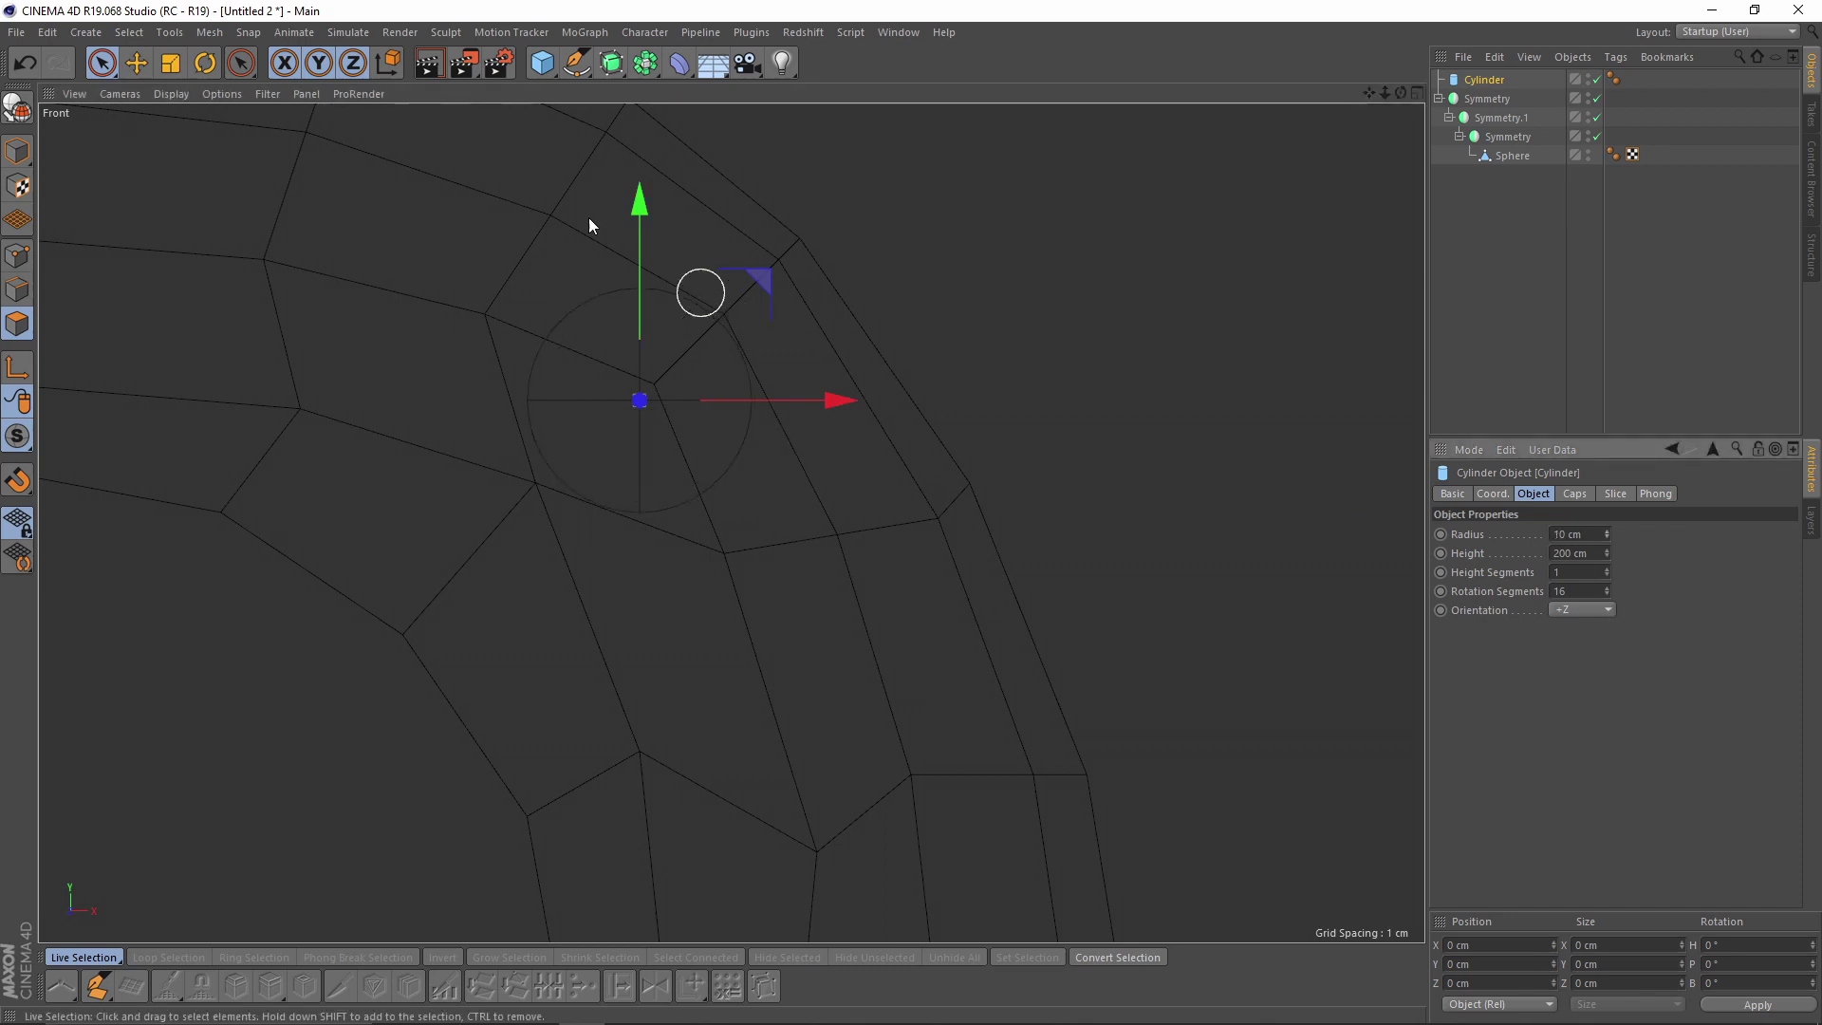
pyautogui.scroll(2, 760, 439)
pyautogui.keyDown('alt'); pyautogui.moveTo(722, 437); pyautogui.dragTo(792, 484, button='middle'); pyautogui.keyUp('alt')
pyautogui.doubleClick(1488, 589)
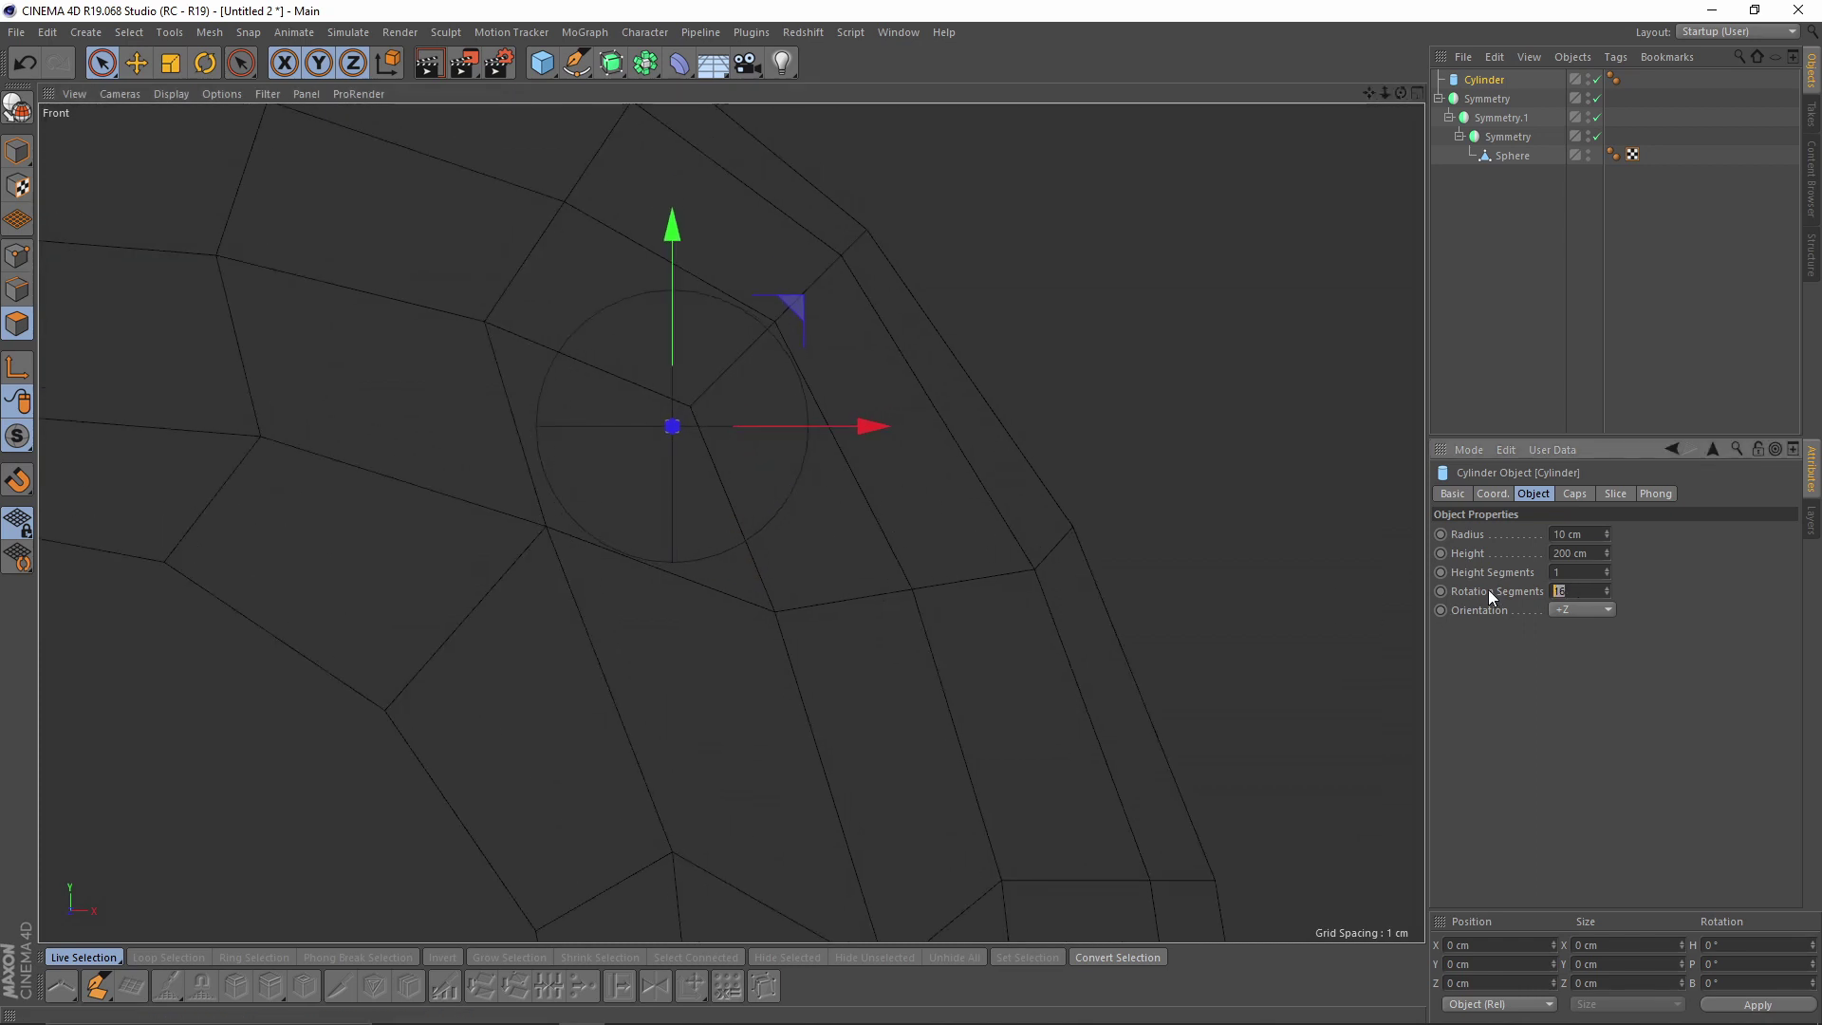
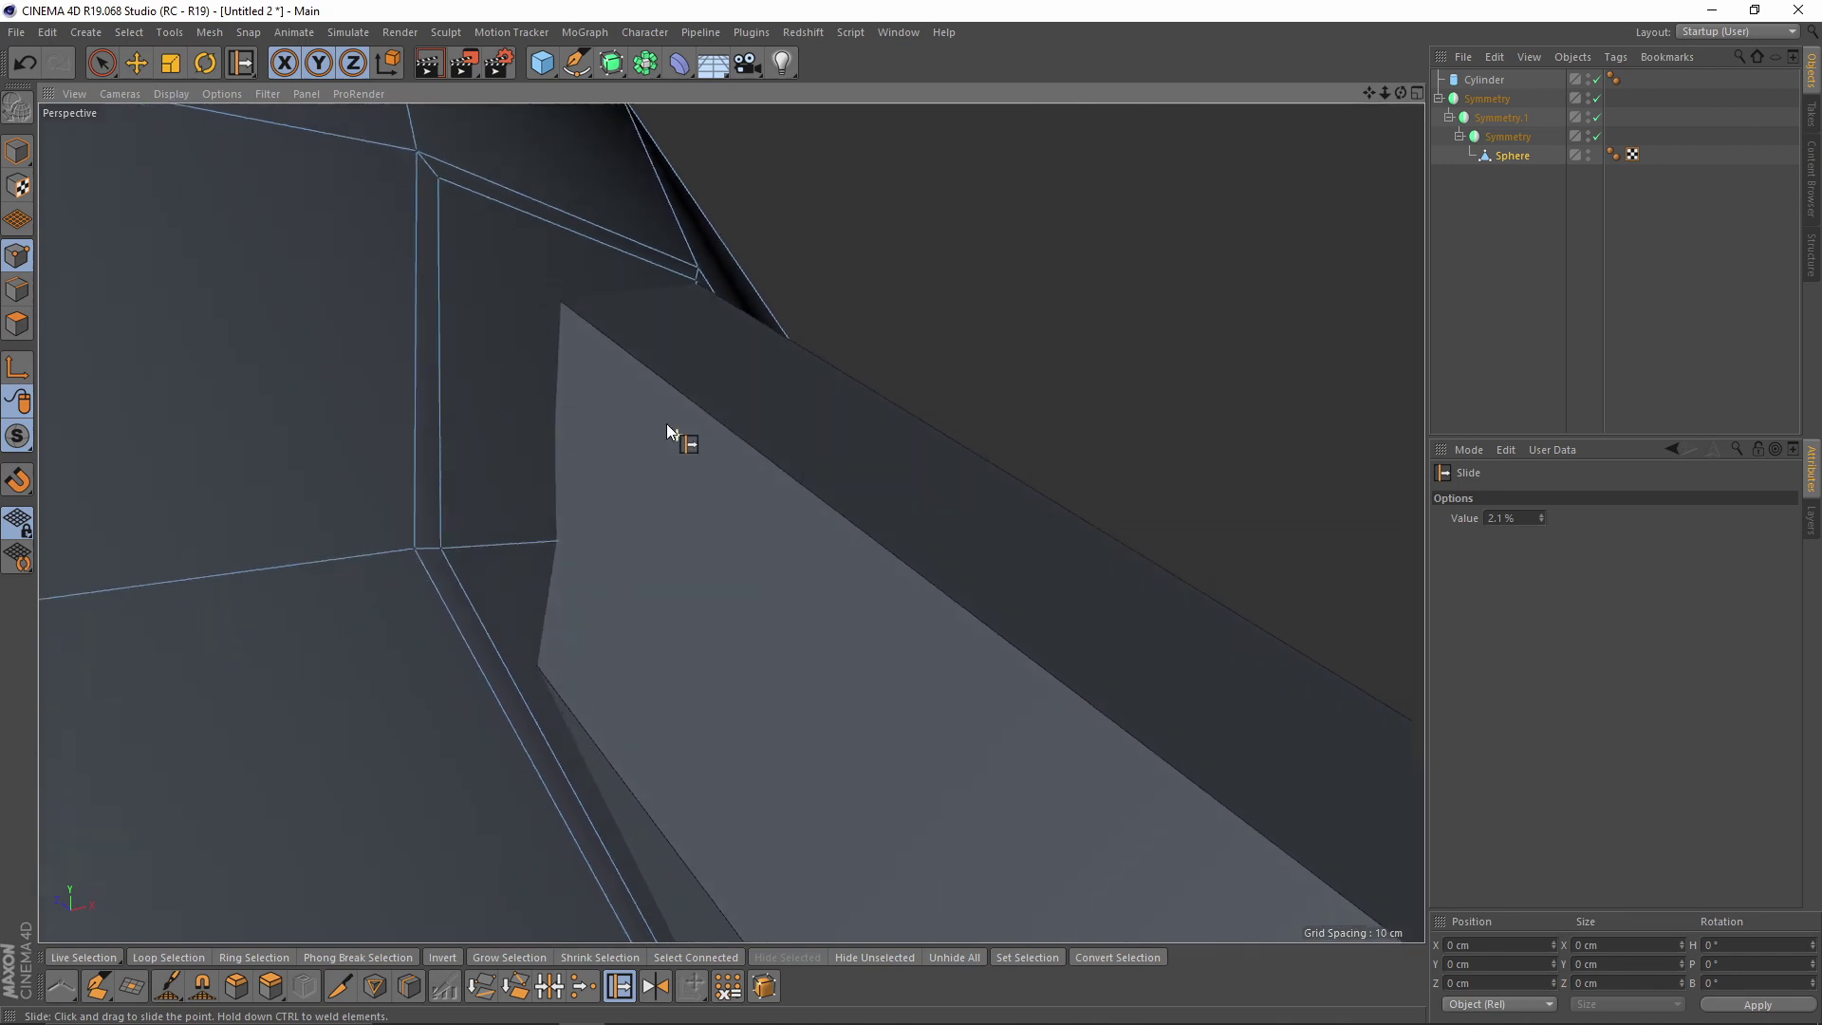
# - Slide the inset points around the three corner polygons onto the corners of the six-sided cylinder
pyautogui.moveTo(449, 547); pyautogui.dragTo(550, 670)
pyautogui.scroll(3, 514, 674)
pyautogui.keyDown('alt'); pyautogui.moveTo(589, 588); pyautogui.dragTo(624, 452); pyautogui.keyUp('alt')
pyautogui.keyDown('alt'); pyautogui.moveTo(731, 521); pyautogui.dragTo(646, 323); pyautogui.keyUp('alt')
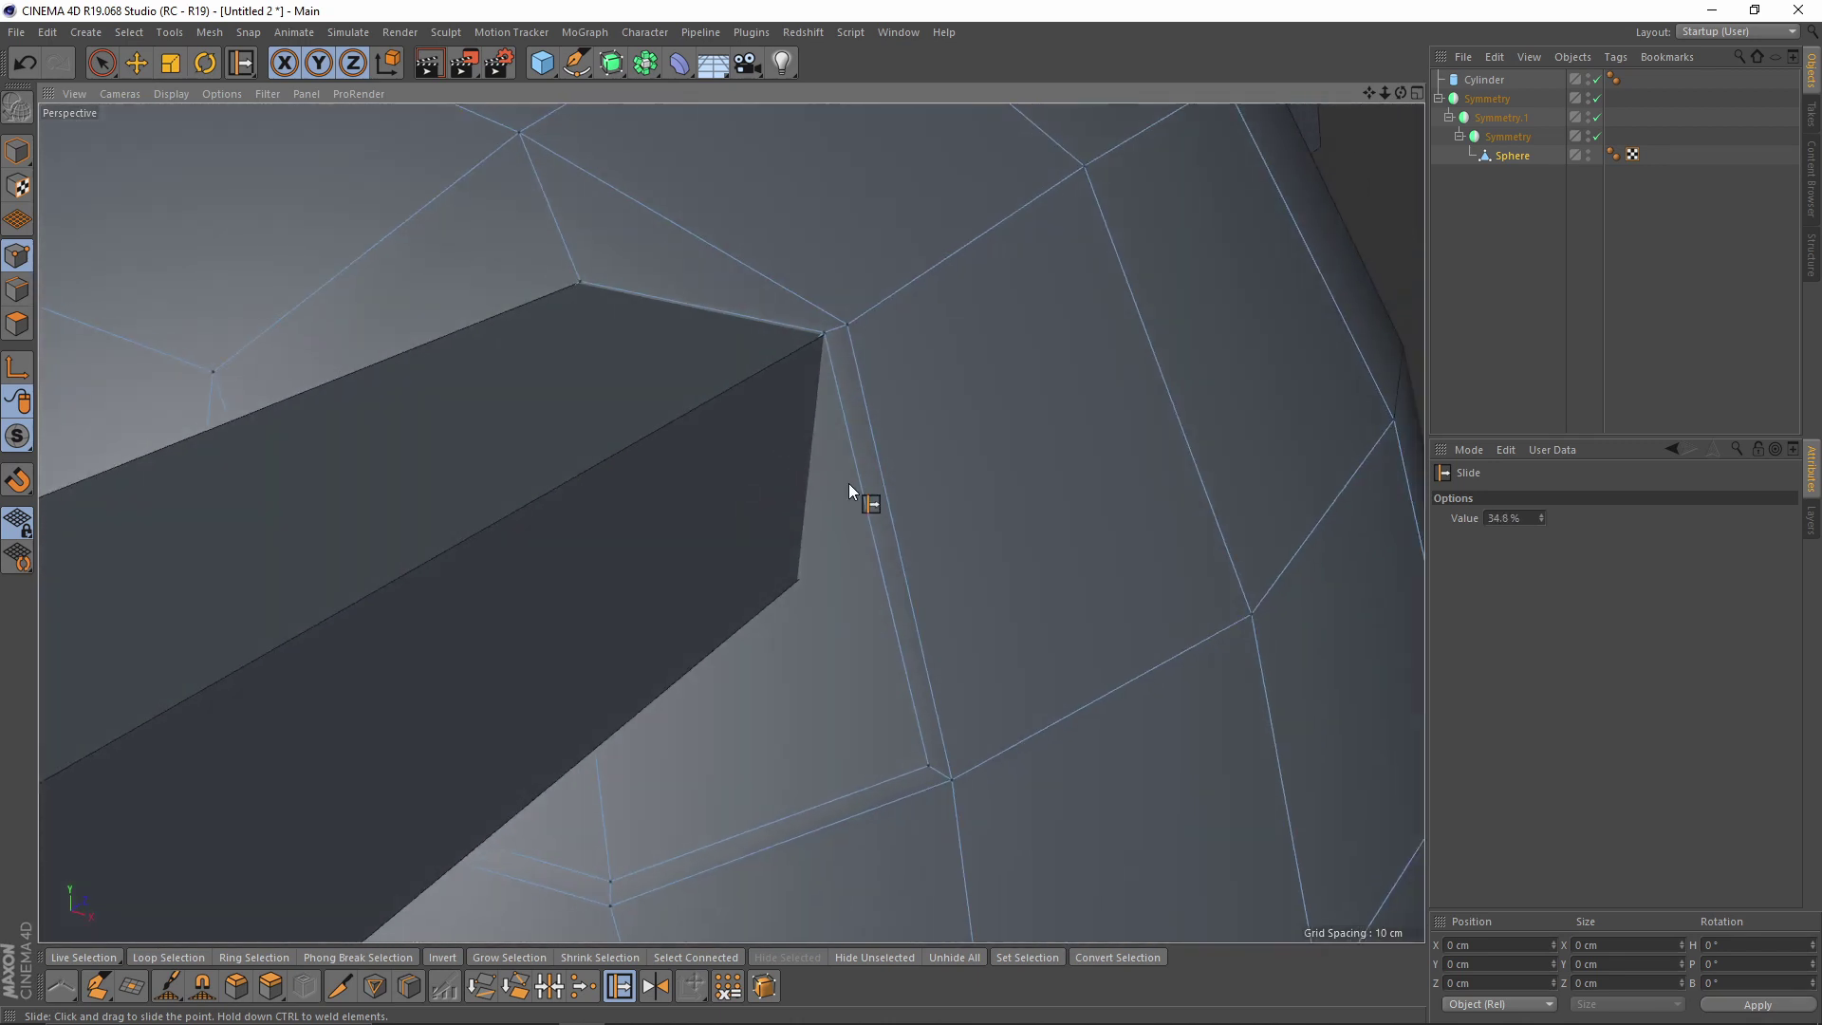
pyautogui.scroll(3, 904, 525)
pyautogui.keyDown('alt'); pyautogui.moveTo(857, 599); pyautogui.dragTo(711, 617); pyautogui.keyUp('alt')
pyautogui.moveTo(978, 694); pyautogui.dragTo(842, 375)
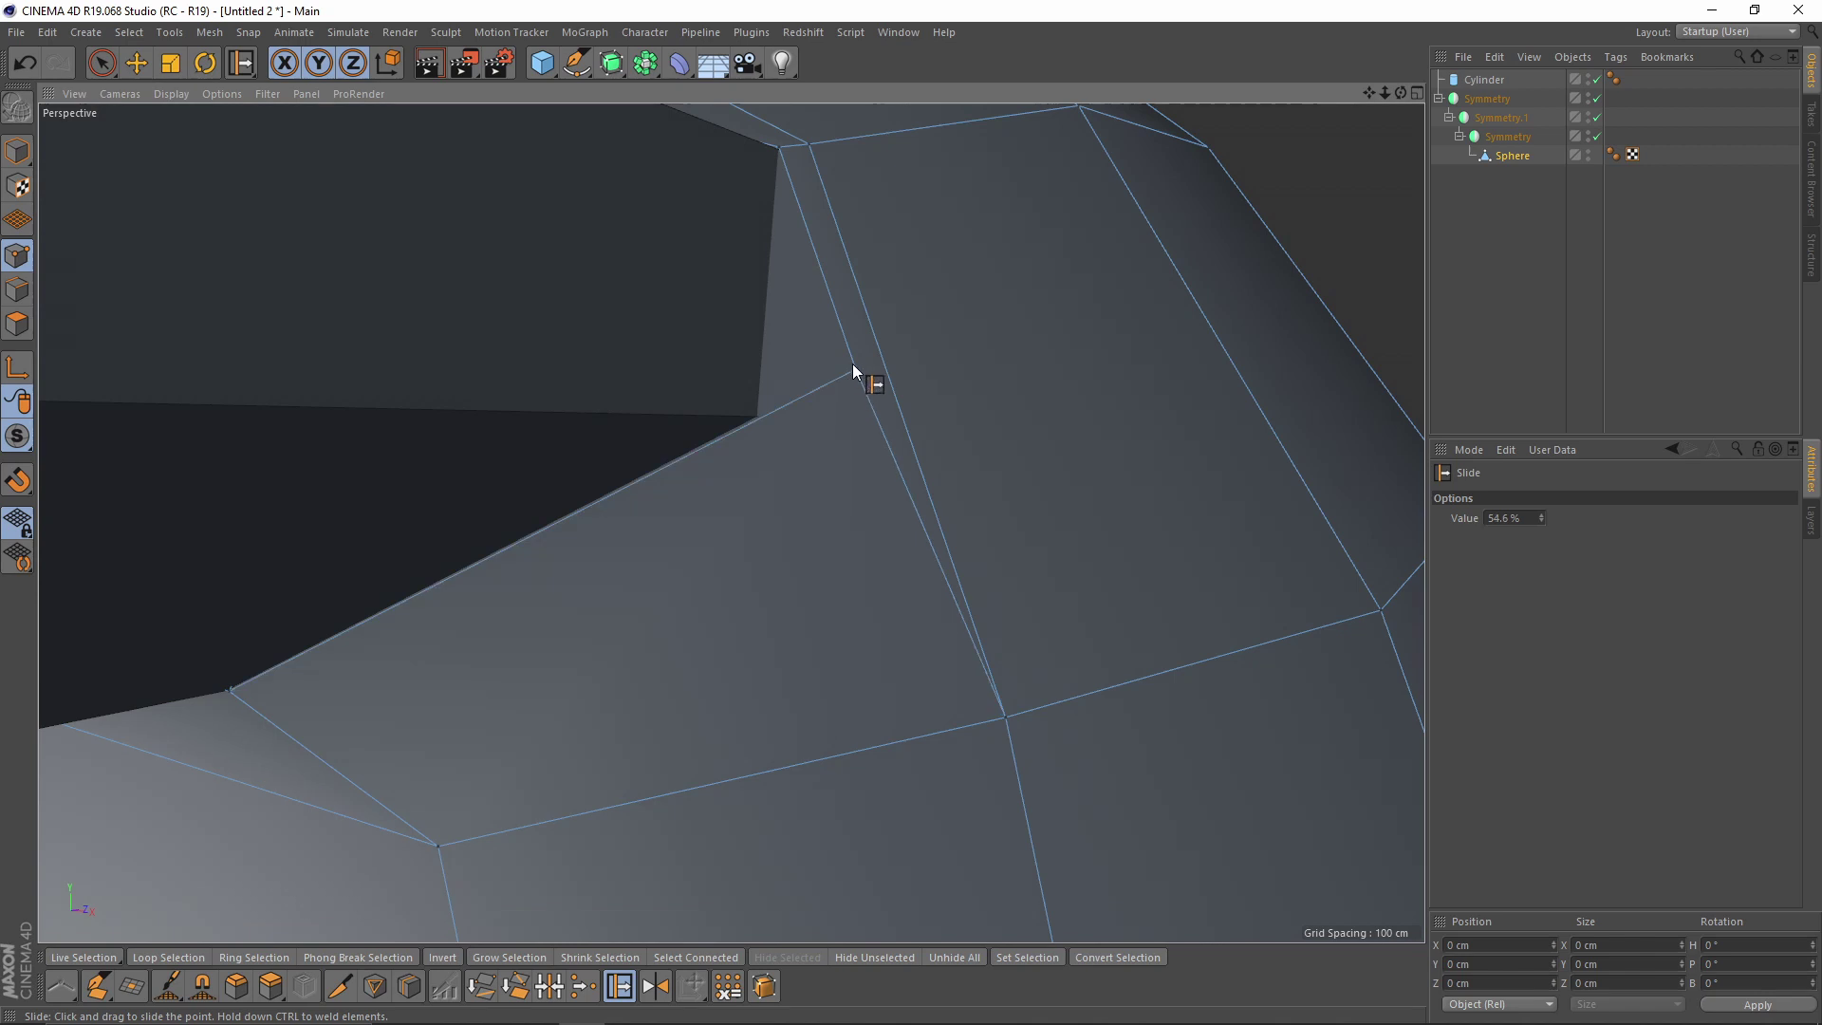
pyautogui.moveTo(854, 369); pyautogui.dragTo(786, 272)
pyautogui.scroll(2, 788, 299)
pyautogui.moveTo(788, 367); pyautogui.dragTo(870, 630)
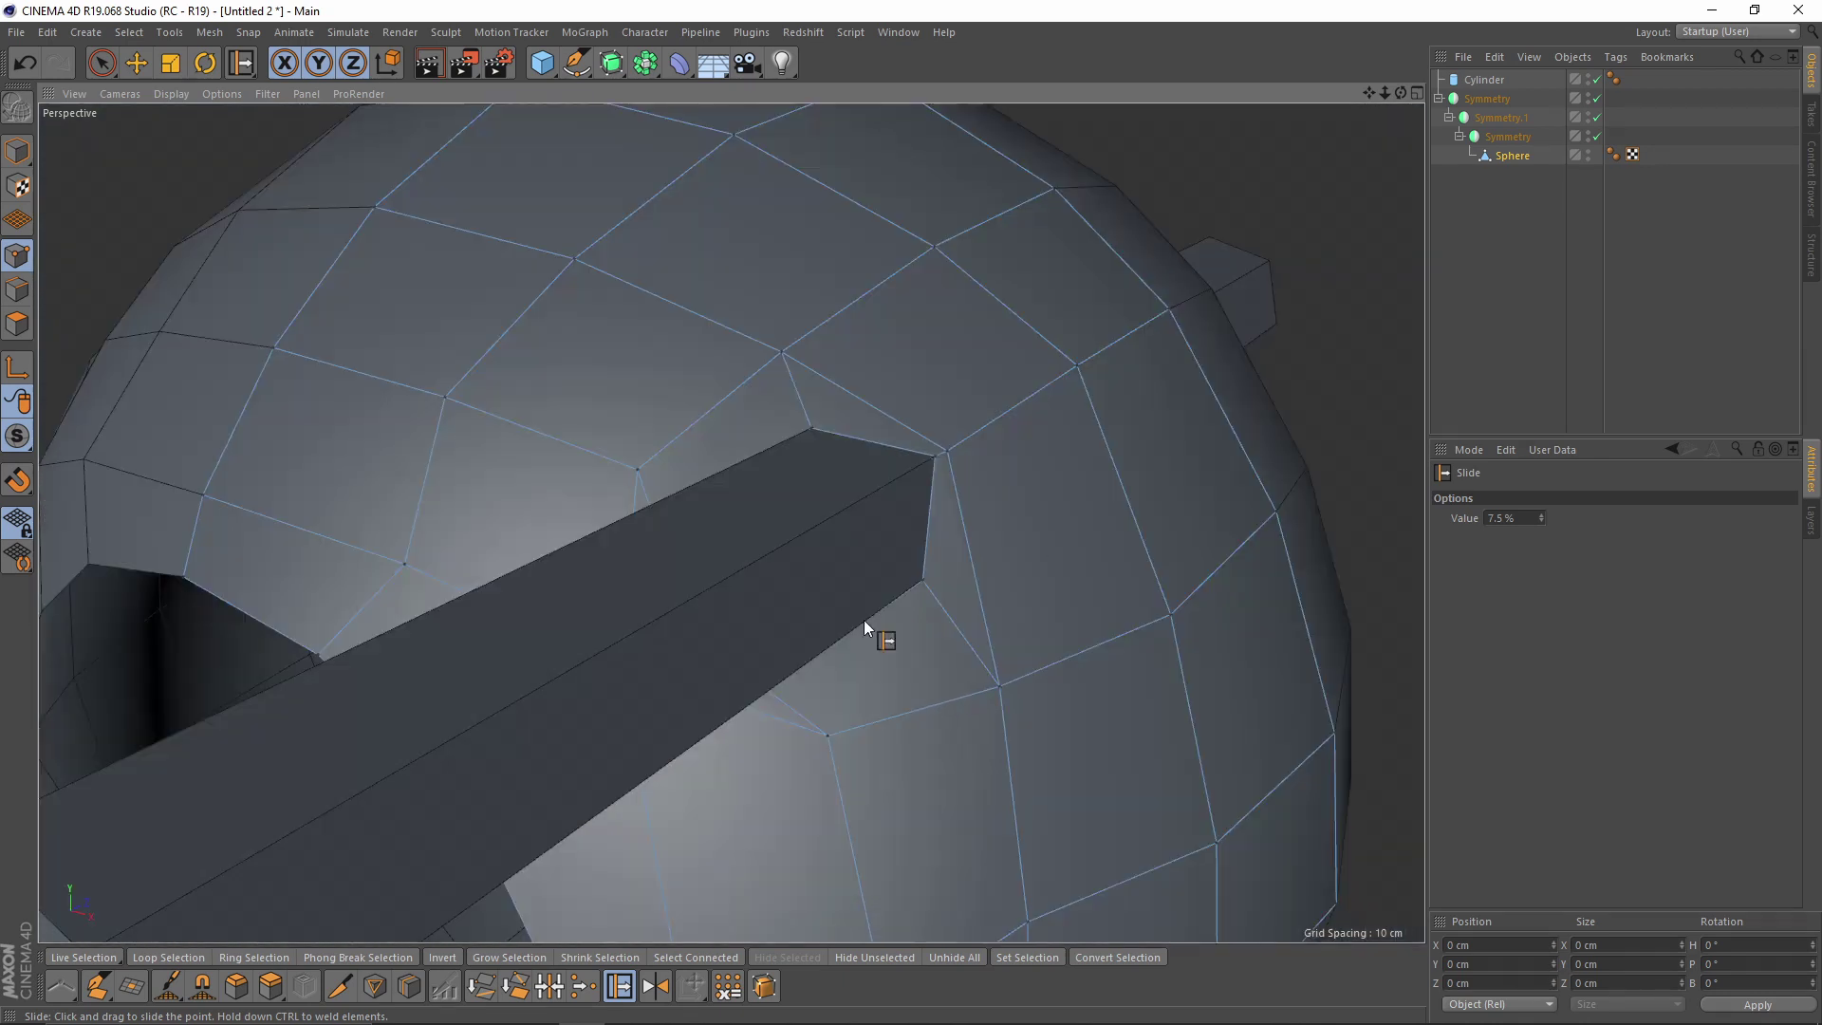
# - Hide the cylinder and delete the three selected polygons inside the hexagonal inset
pyautogui.click(1597, 79)
pyautogui.click(16, 324)
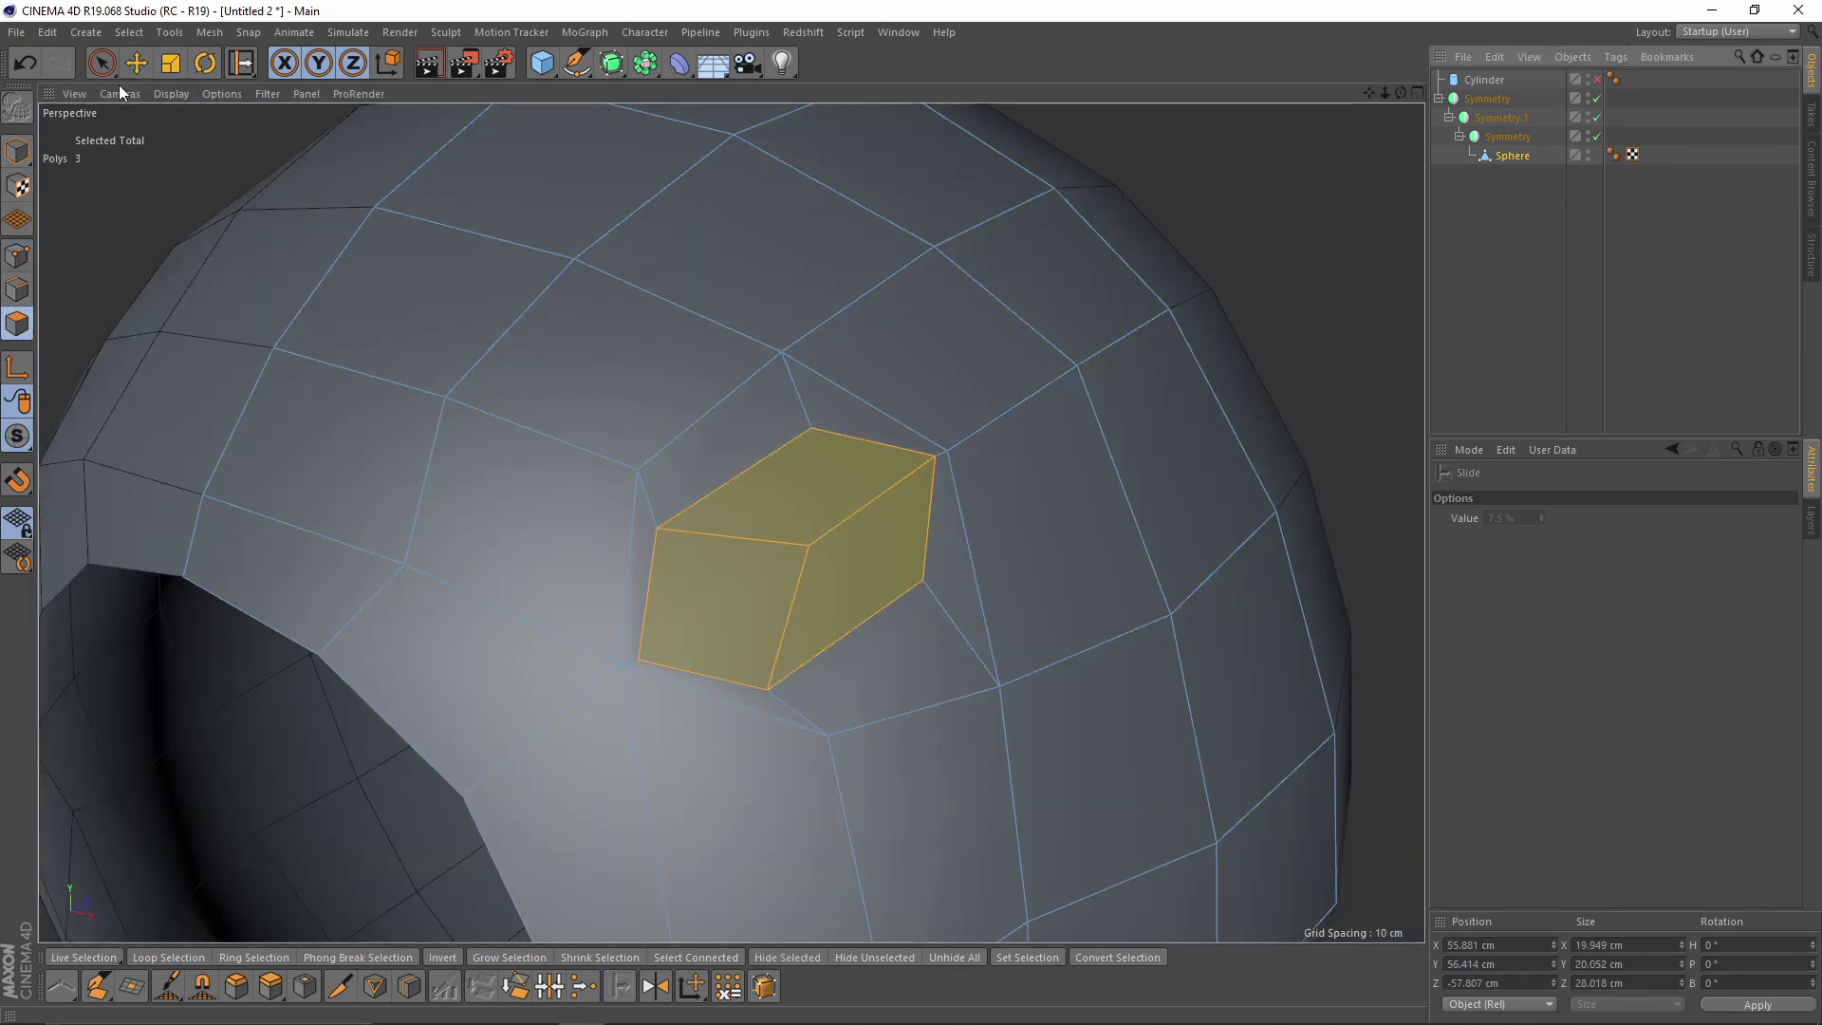
pyautogui.click(102, 63)
pyautogui.press('Delete')
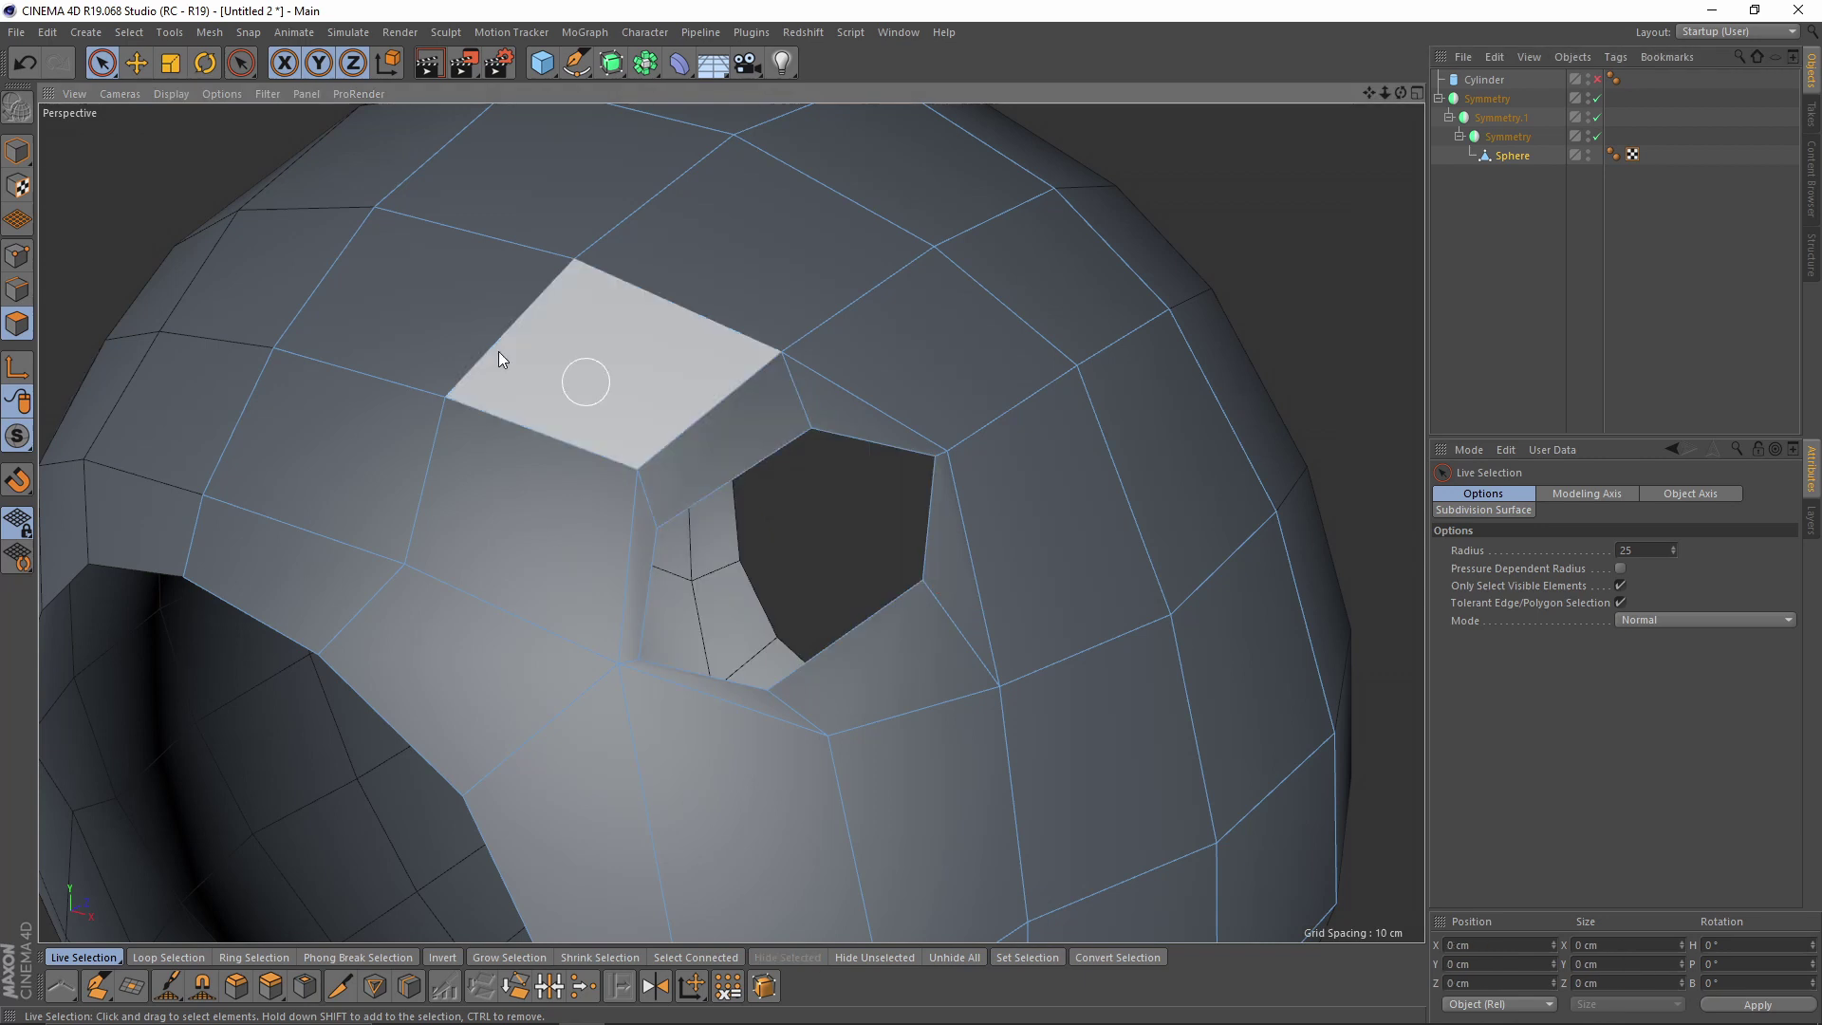
# - Use Slide in point mode to adjust the points around the hexagonal hole for more even surrounding polygons
pyautogui.click(17, 255)
pyautogui.press('m')
pyautogui.press('o')
pyautogui.moveTo(620, 664); pyautogui.dragTo(637, 700)
pyautogui.moveTo(828, 435); pyautogui.dragTo(830, 434)
pyautogui.scroll(-3, 829, 436)
pyautogui.keyDown('alt'); pyautogui.moveTo(741, 512); pyautogui.dragTo(717, 472); pyautogui.keyUp('alt')
pyautogui.scroll(2, 1016, 492)
pyautogui.moveTo(1004, 499); pyautogui.dragTo(986, 498)
pyautogui.scroll(-2, 840, 446)
pyautogui.keyDown('alt'); pyautogui.moveTo(840, 446); pyautogui.dragTo(953, 580); pyautogui.keyUp('alt')
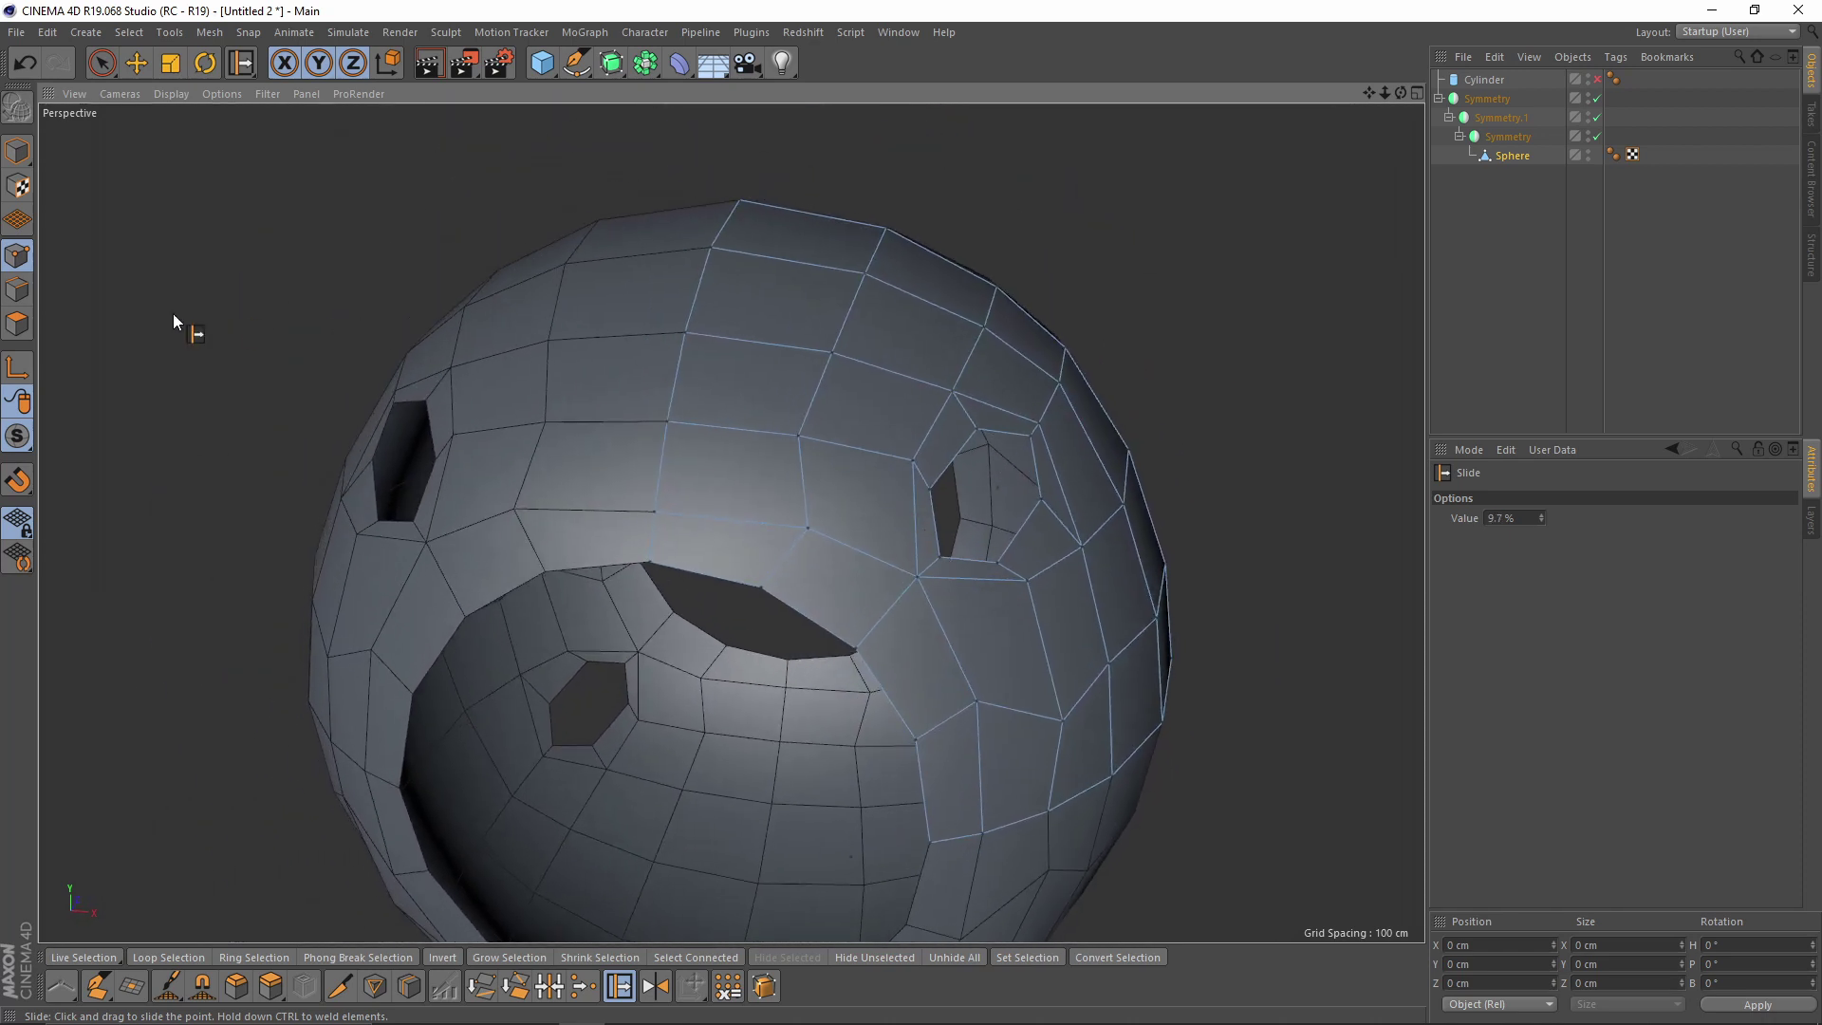
# - Select the column of three polygons above the front opening, next to the sphere's vertical symmetry line, with Live Selection
pyautogui.click(17, 323)
pyautogui.click(102, 63)
pyautogui.moveTo(756, 305); pyautogui.dragTo(740, 455)
pyautogui.keyDown('alt'); pyautogui.moveTo(775, 404); pyautogui.dragTo(708, 425, button='middle'); pyautogui.keyUp('alt')
pyautogui.keyDown('alt'); pyautogui.moveTo(709, 435); pyautogui.dragTo(690, 479); pyautogui.keyUp('alt')
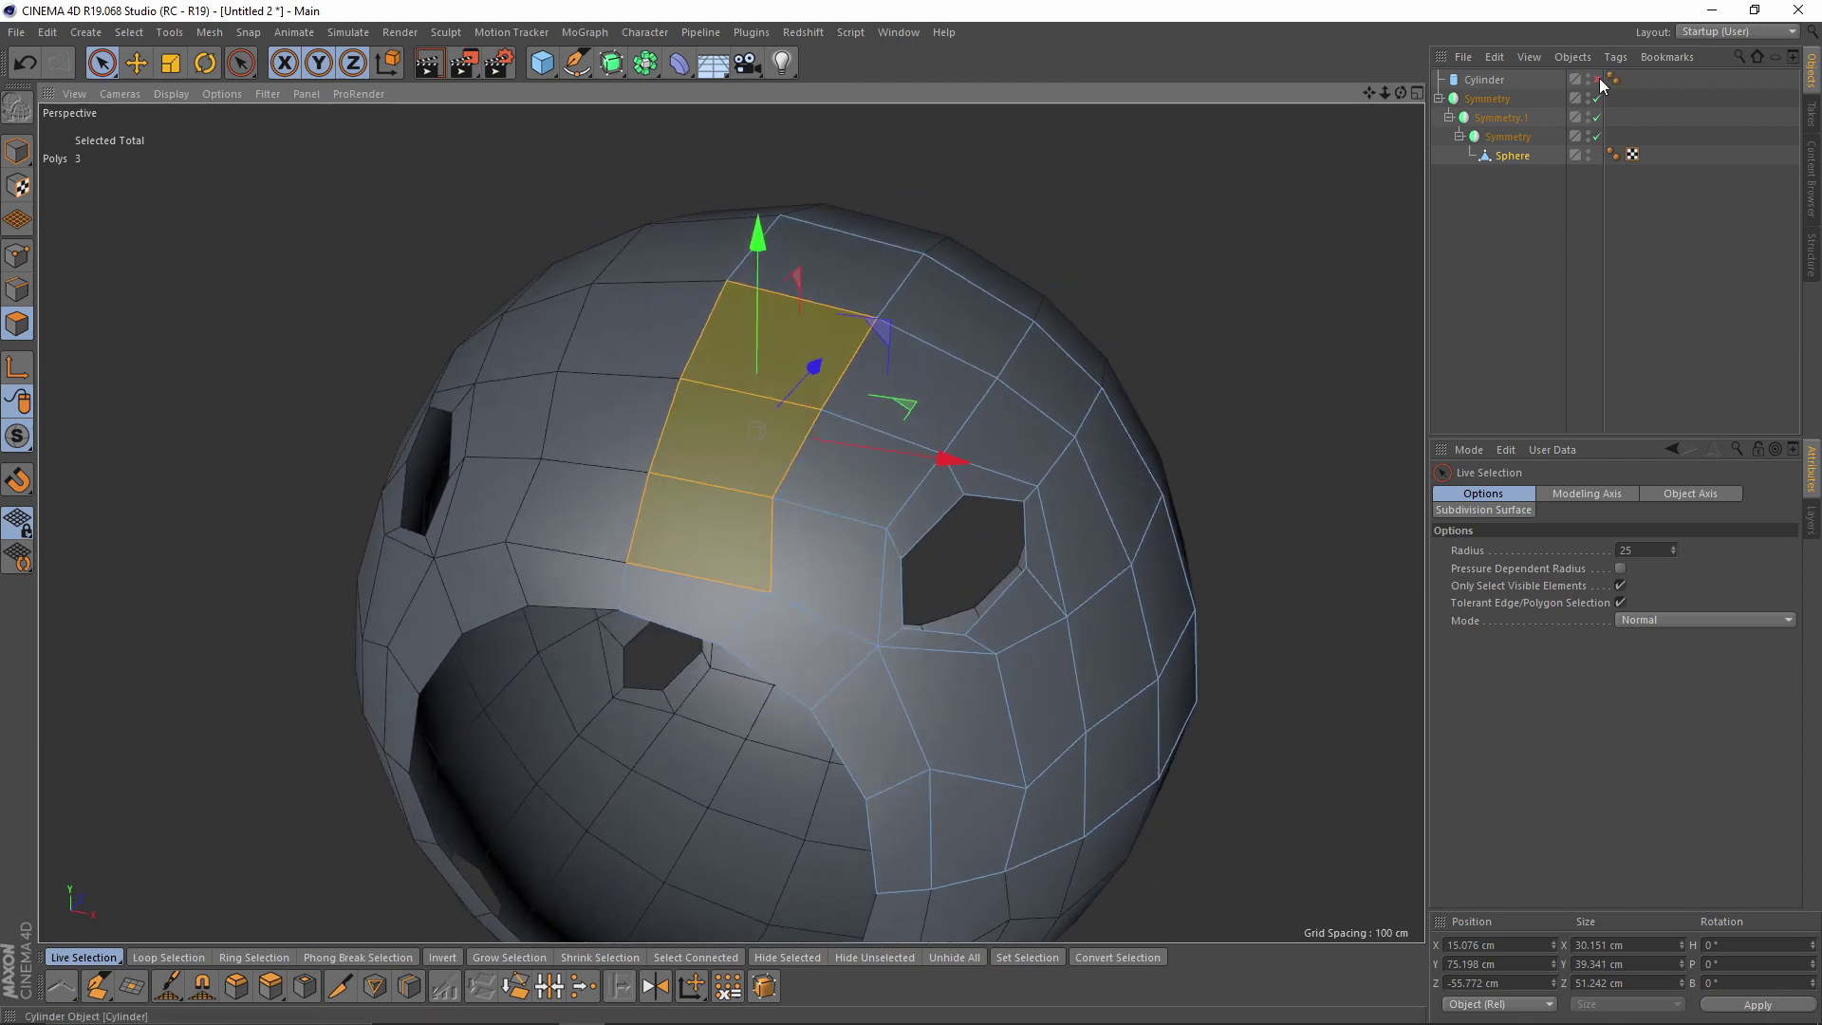
# - Show the cylinder again and set its bank rotation to 0° and its X position to 0 cm
pyautogui.click(1597, 79)
pyautogui.keyDown('alt'); pyautogui.moveTo(794, 272); pyautogui.dragTo(692, 318); pyautogui.keyUp('alt')
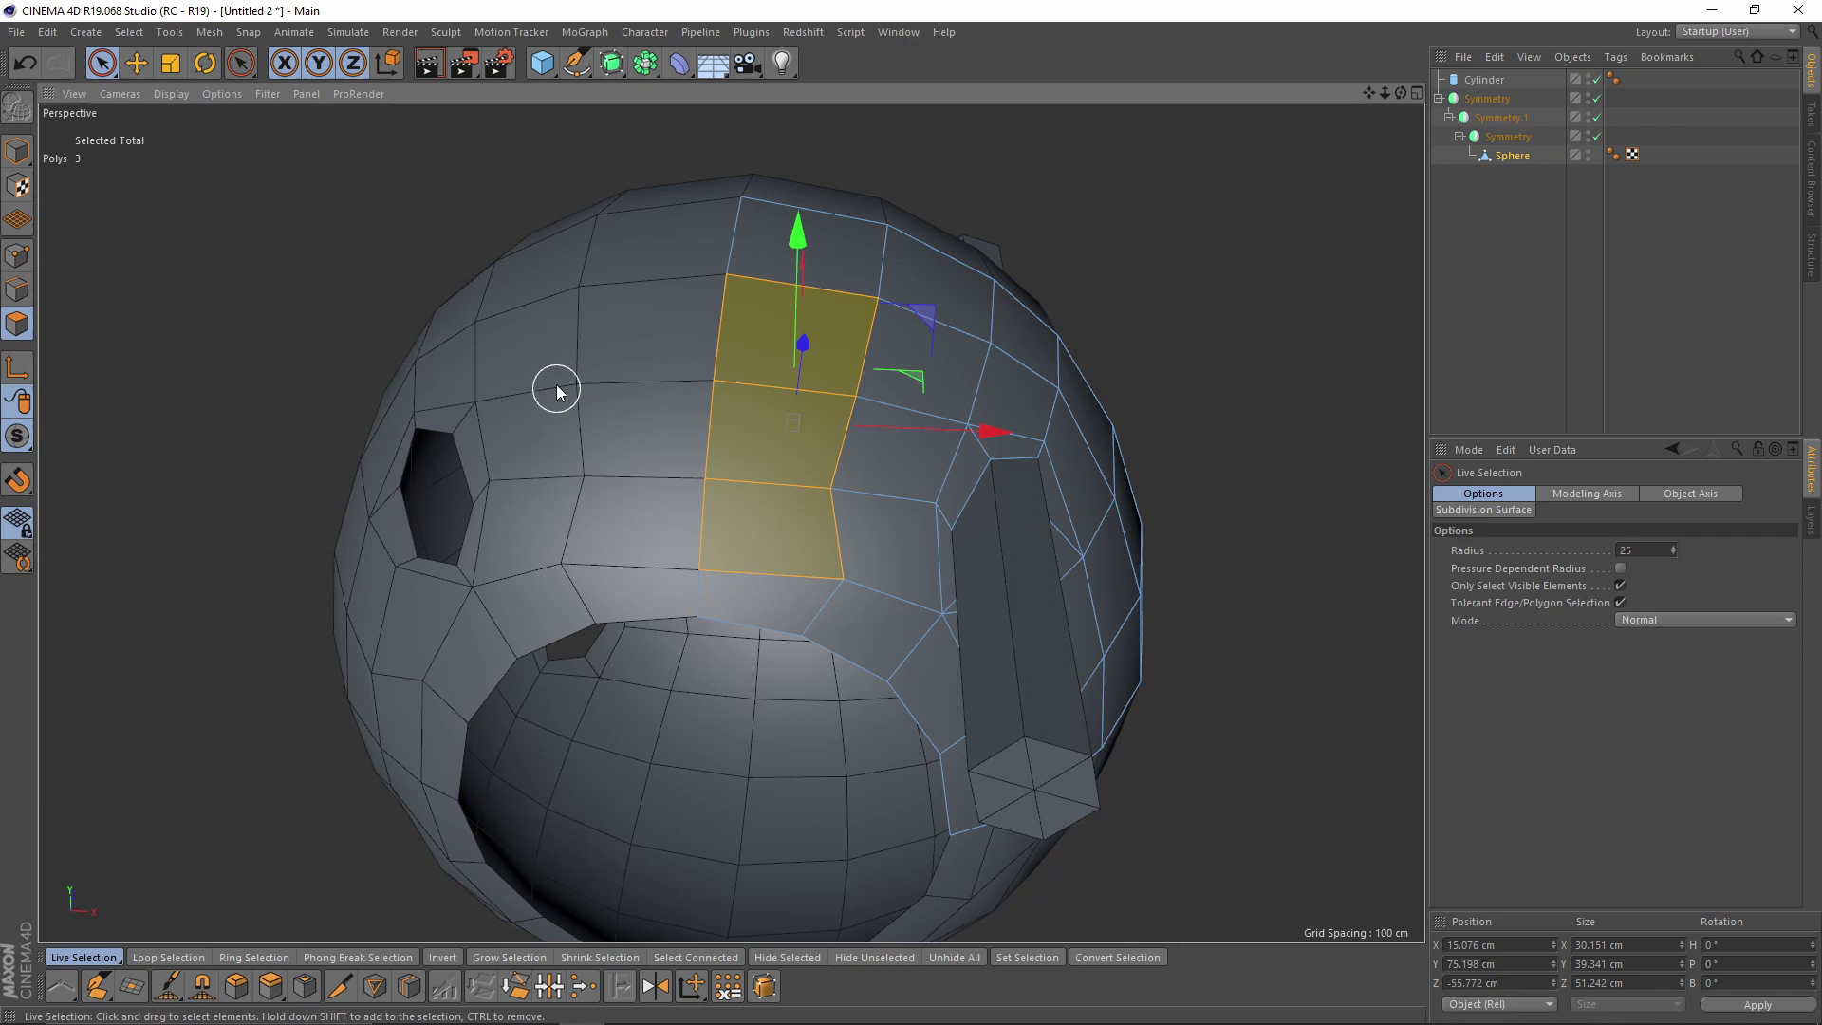
pyautogui.keyDown('alt'); pyautogui.moveTo(683, 292); pyautogui.dragTo(773, 284); pyautogui.keyUp('alt')
pyautogui.click(1486, 80)
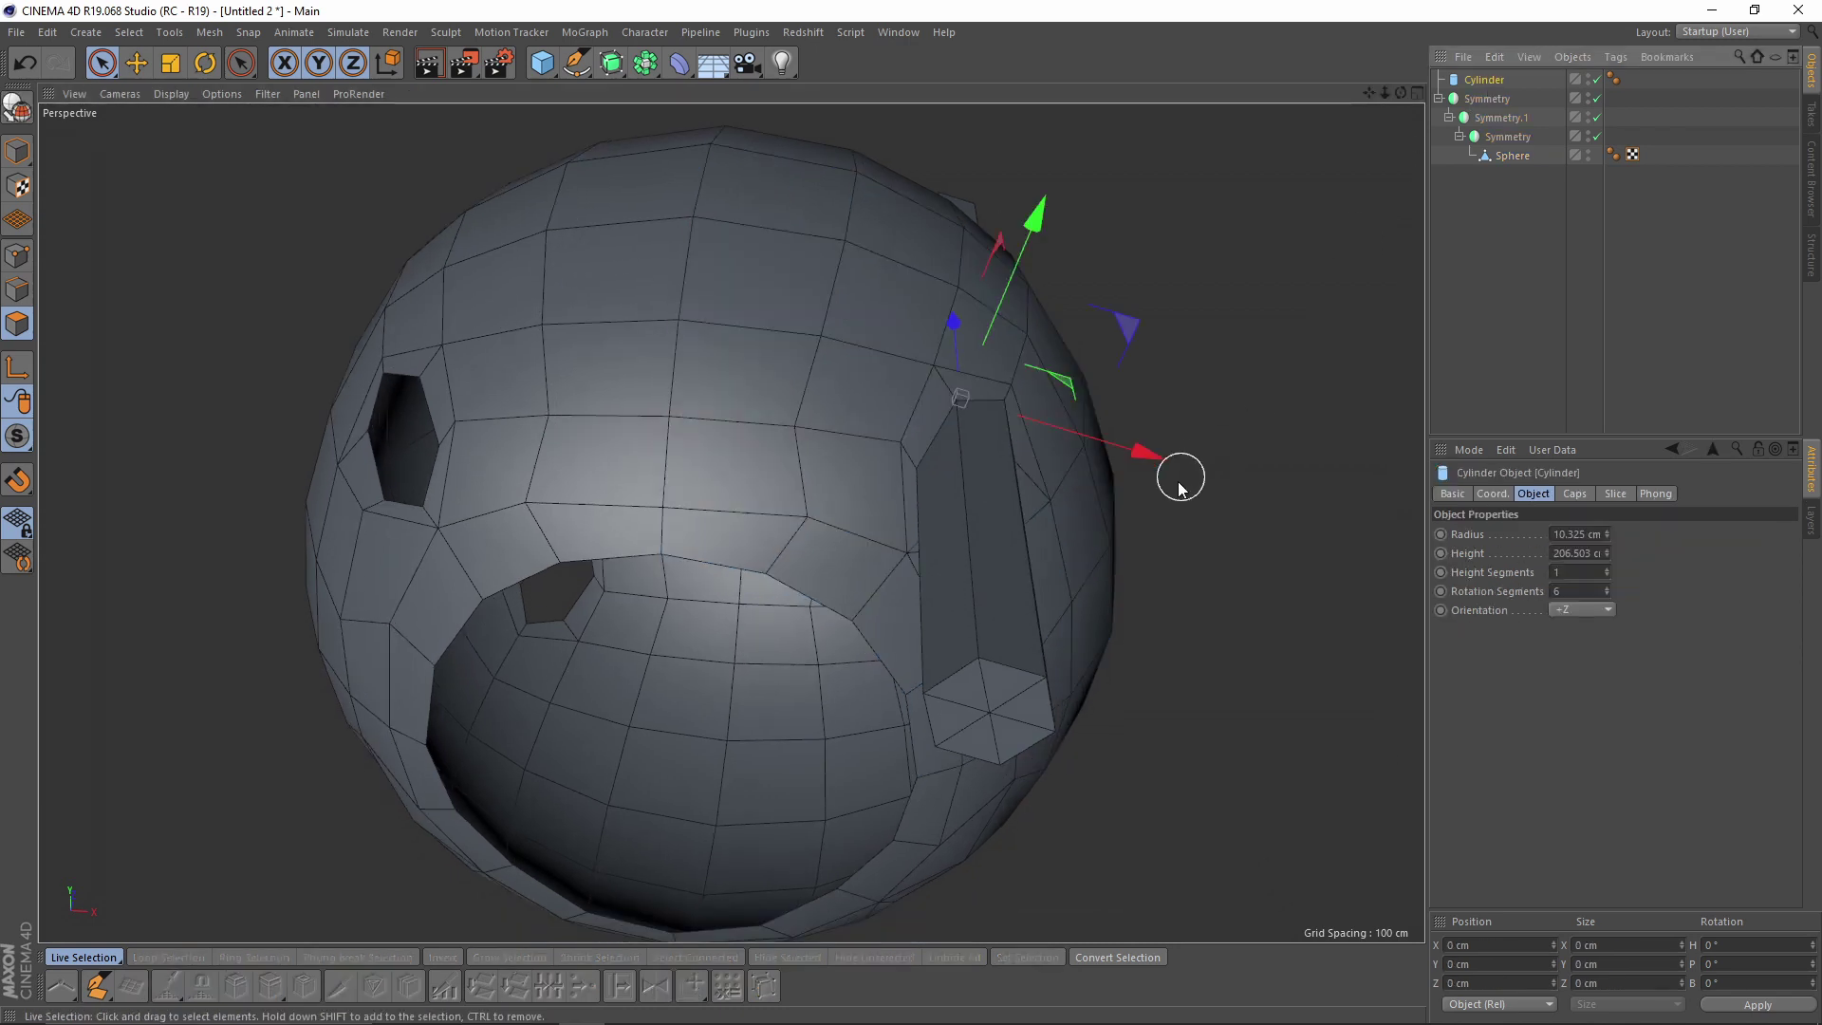
pyautogui.click(1492, 494)
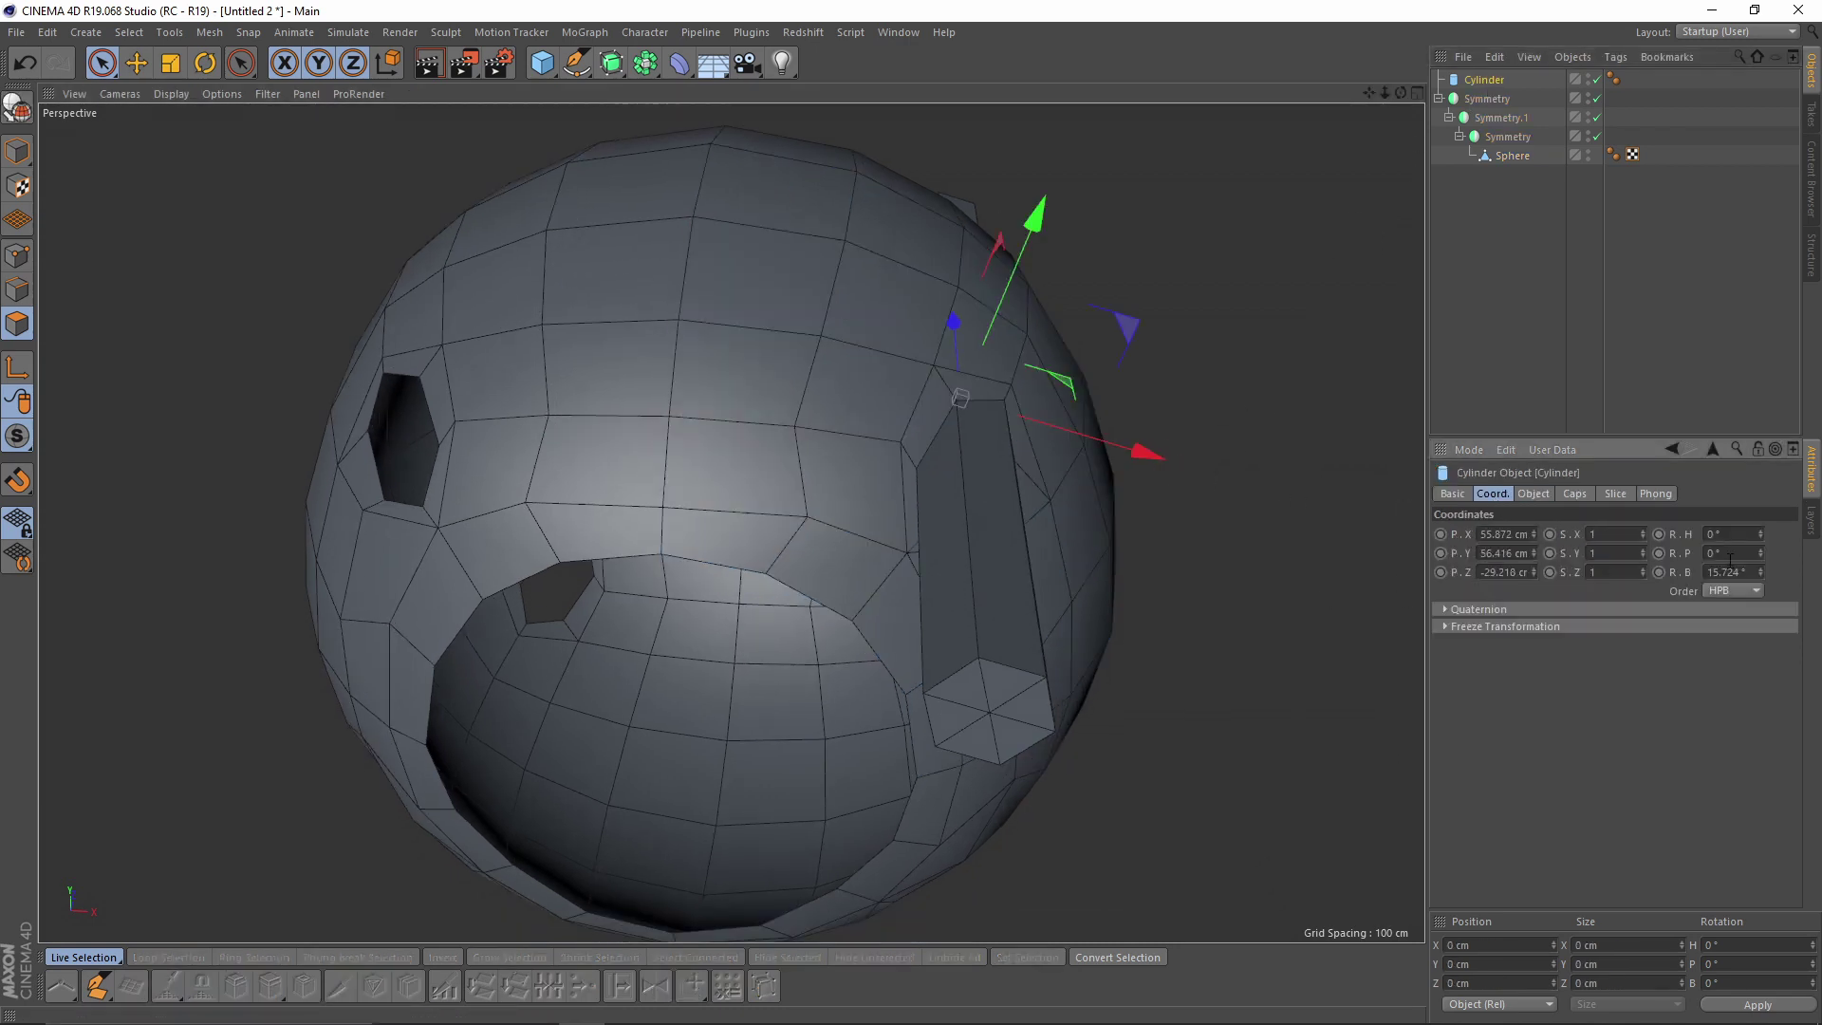
pyautogui.moveTo(1737, 571); pyautogui.dragTo(1695, 571)
pyautogui.write('0')
pyautogui.press('Return')
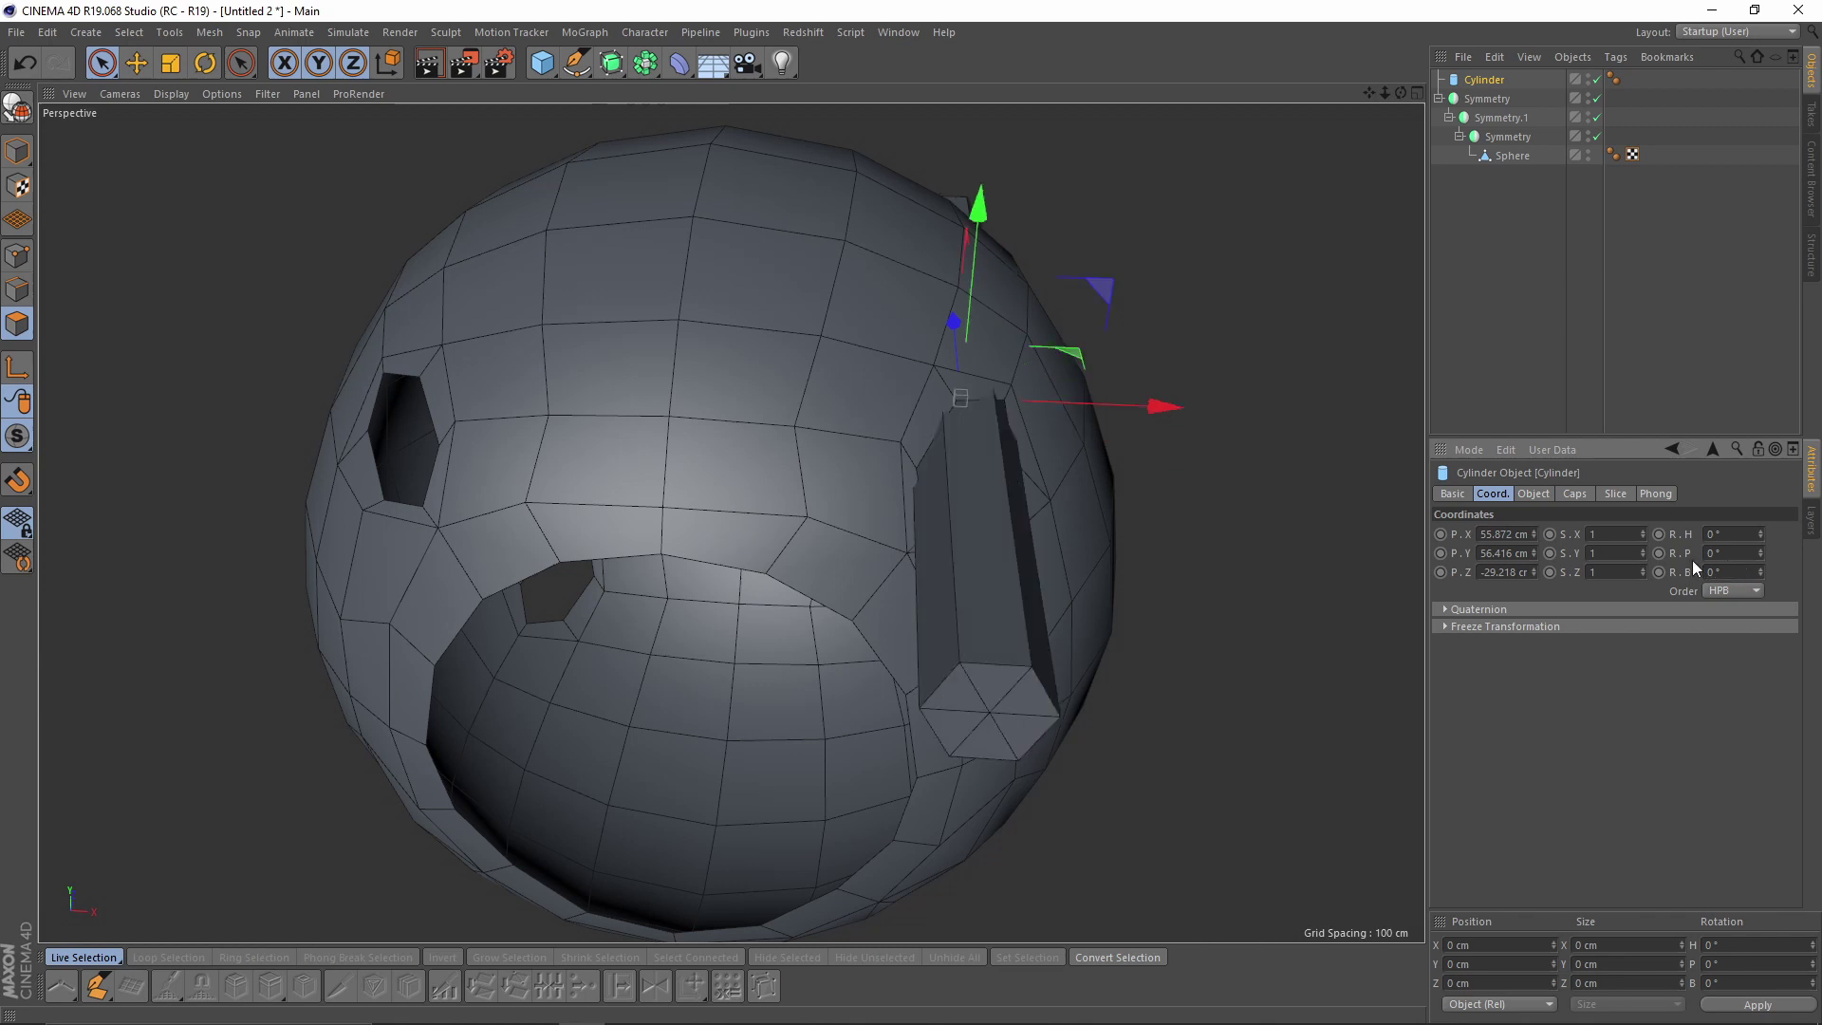
pyautogui.doubleClick(1504, 533)
pyautogui.write('0')
pyautogui.press('Return')
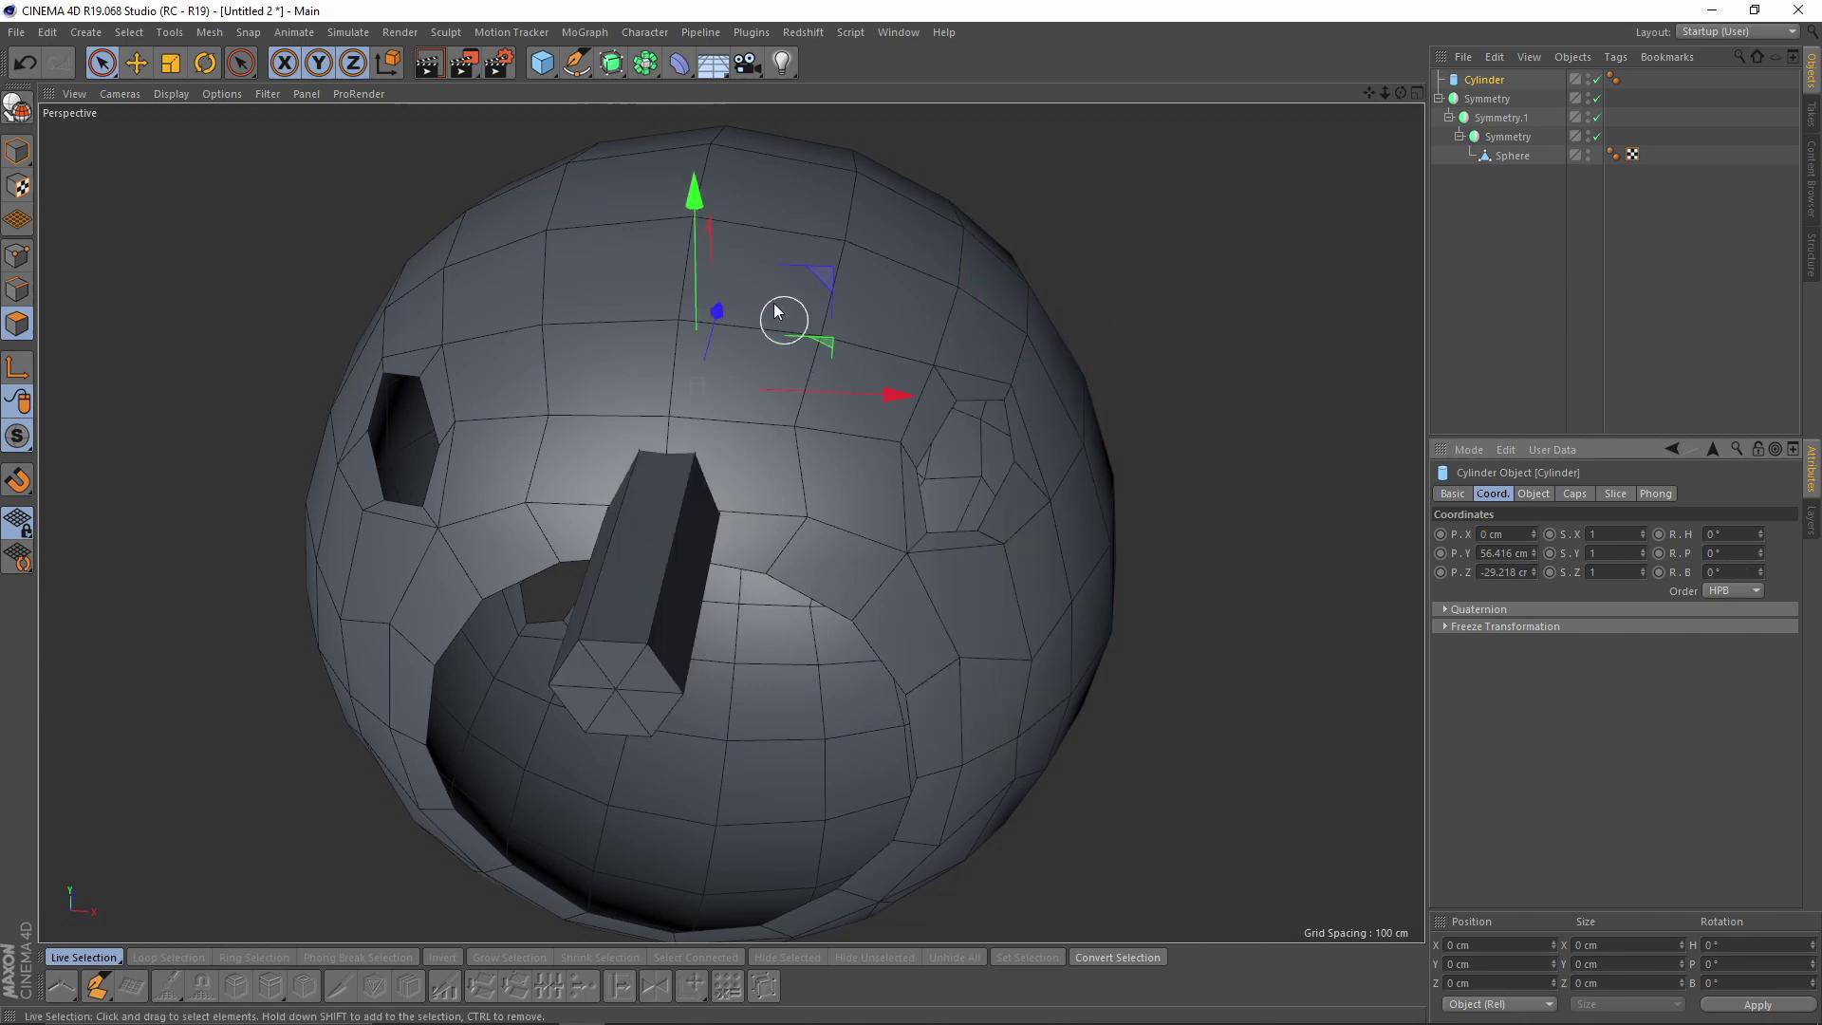
# - Raise the cylinder to a Y position of about 75 cm and enlarge its radius to about 20.3 cm
pyautogui.moveTo(693, 218); pyautogui.dragTo(701, 128)
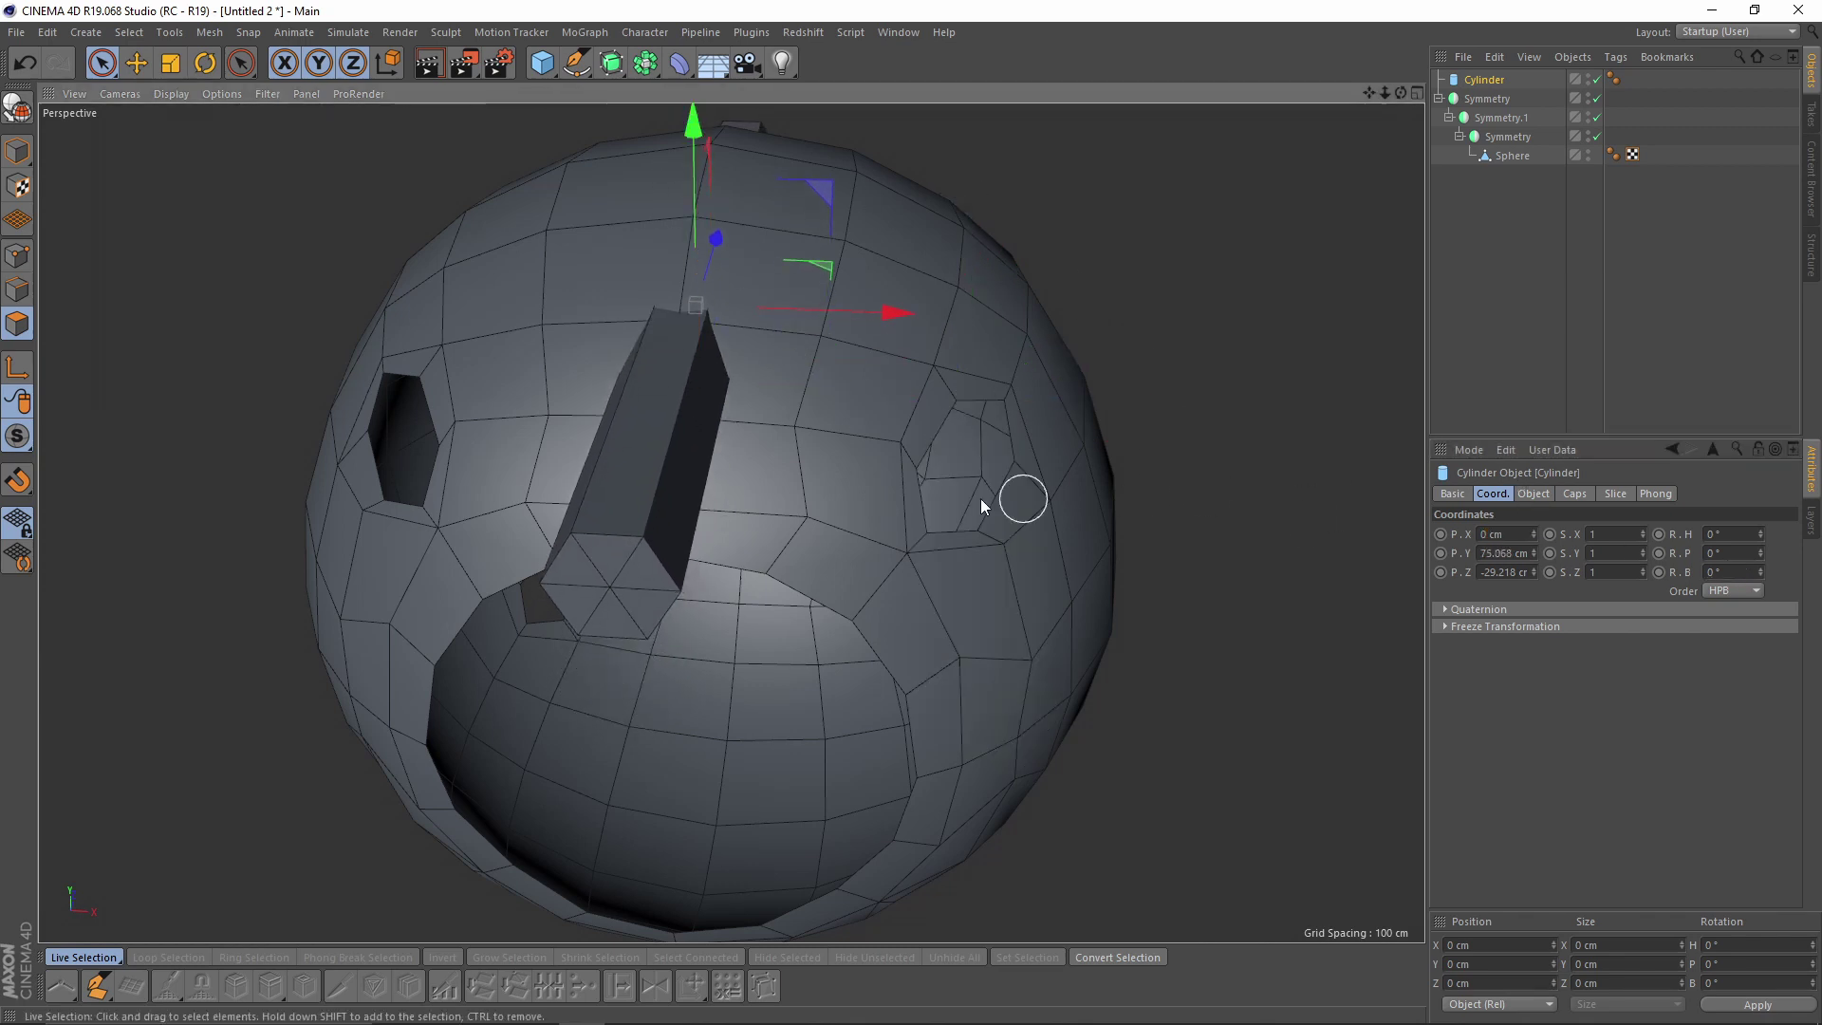
pyautogui.click(1533, 493)
pyautogui.moveTo(1605, 533); pyautogui.dragTo(1605, 479)
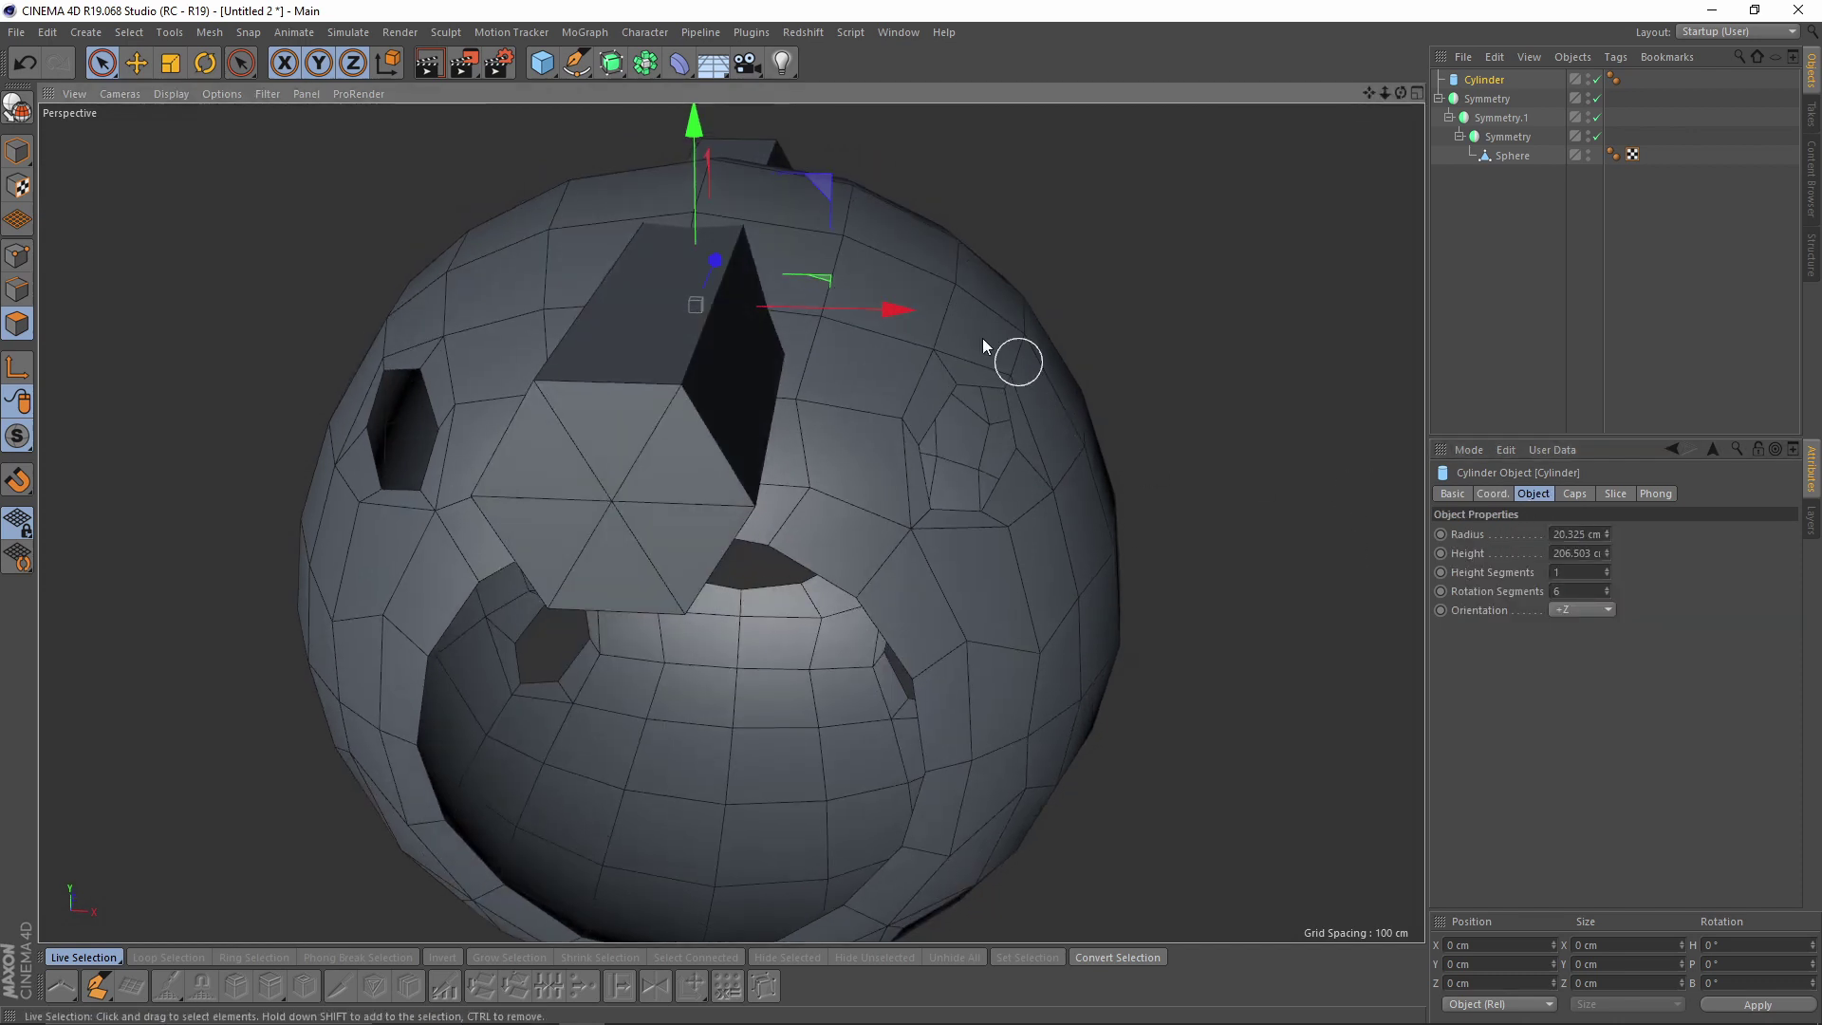
# - Lower the cylinder slightly along Y and set its rotation segments to 10
pyautogui.moveTo(693, 131); pyautogui.dragTo(691, 145)
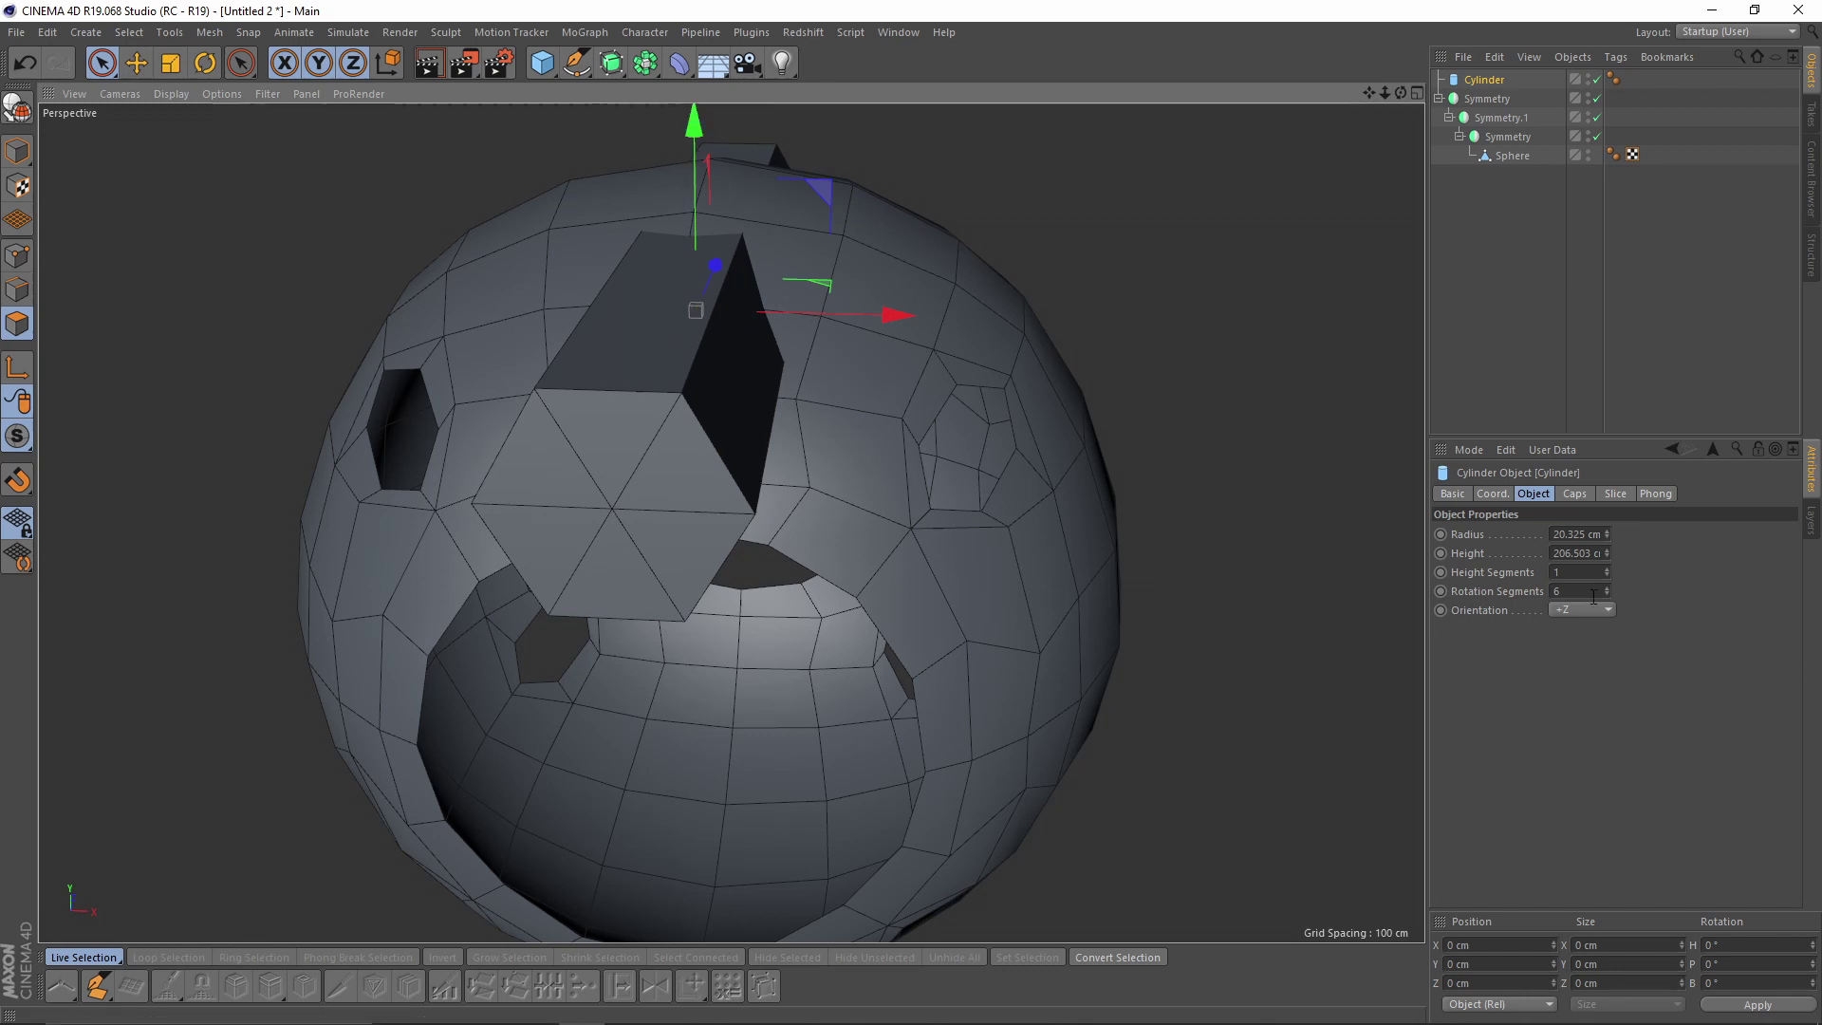
pyautogui.keyDown('alt'); pyautogui.moveTo(968, 418); pyautogui.dragTo(1012, 456); pyautogui.keyUp('alt')
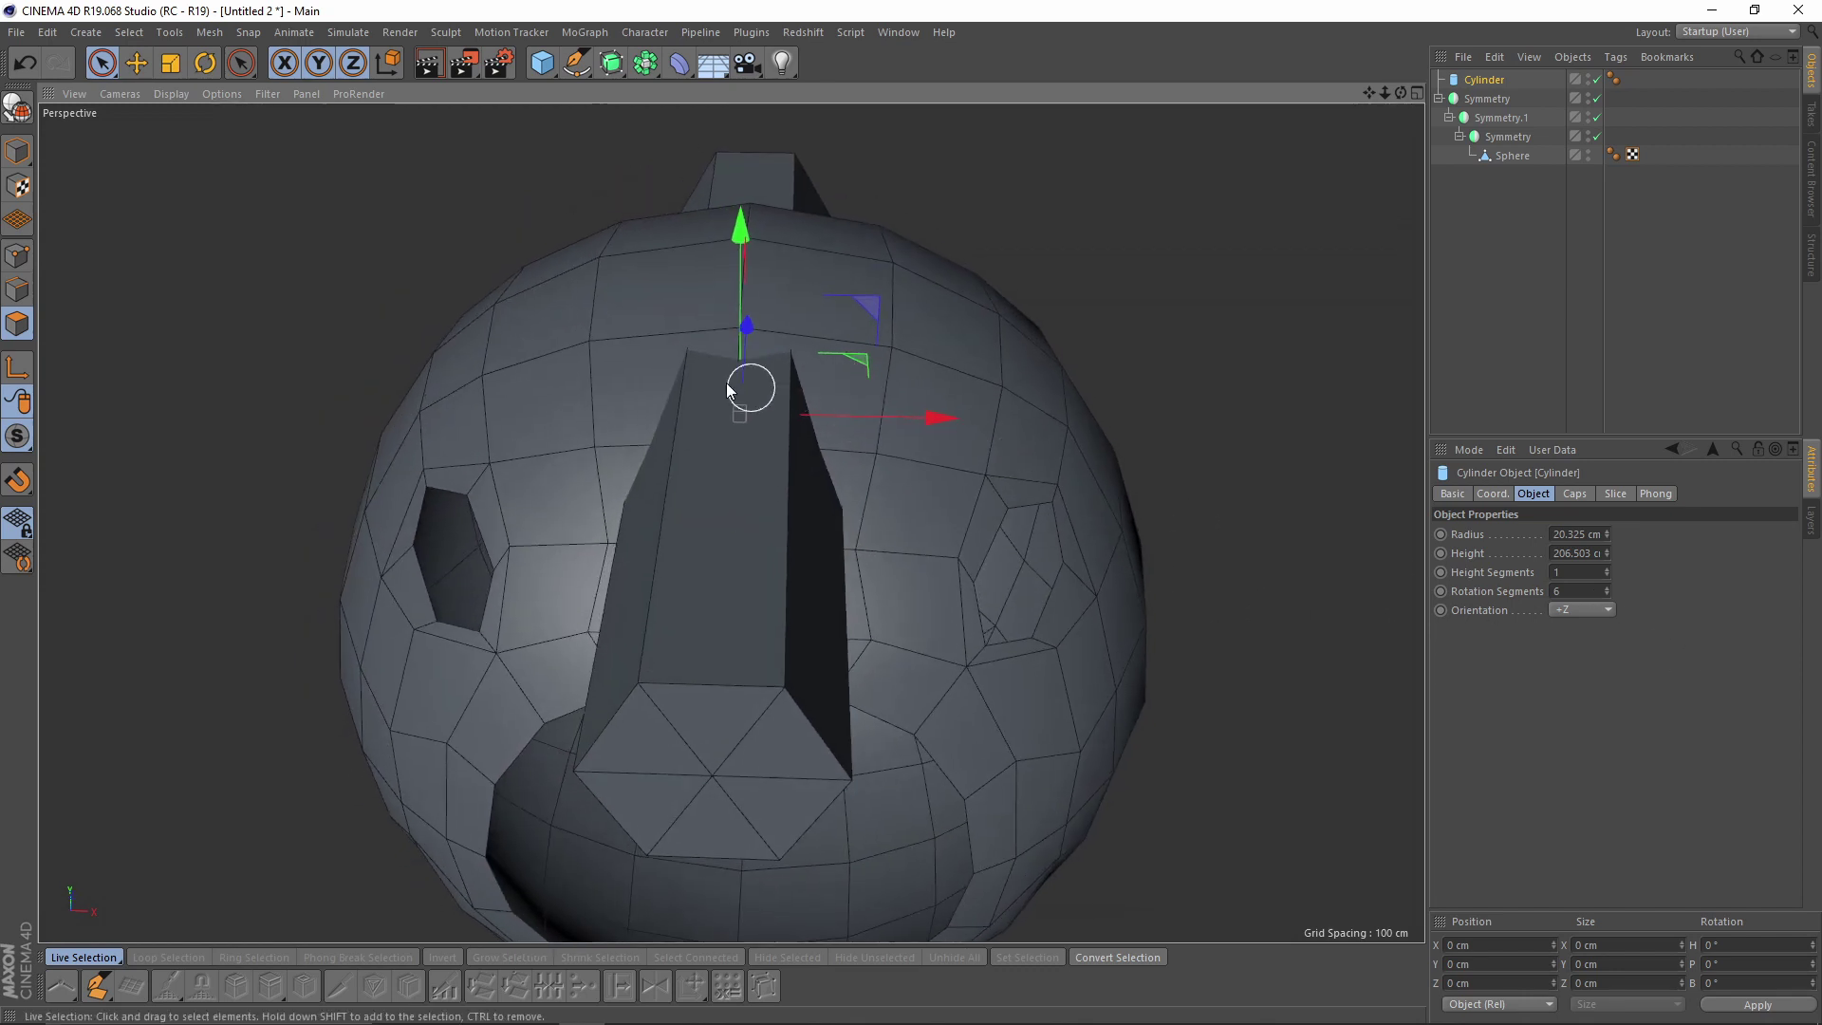
pyautogui.keyDown('alt'); pyautogui.moveTo(639, 529); pyautogui.dragTo(546, 389); pyautogui.keyUp('alt')
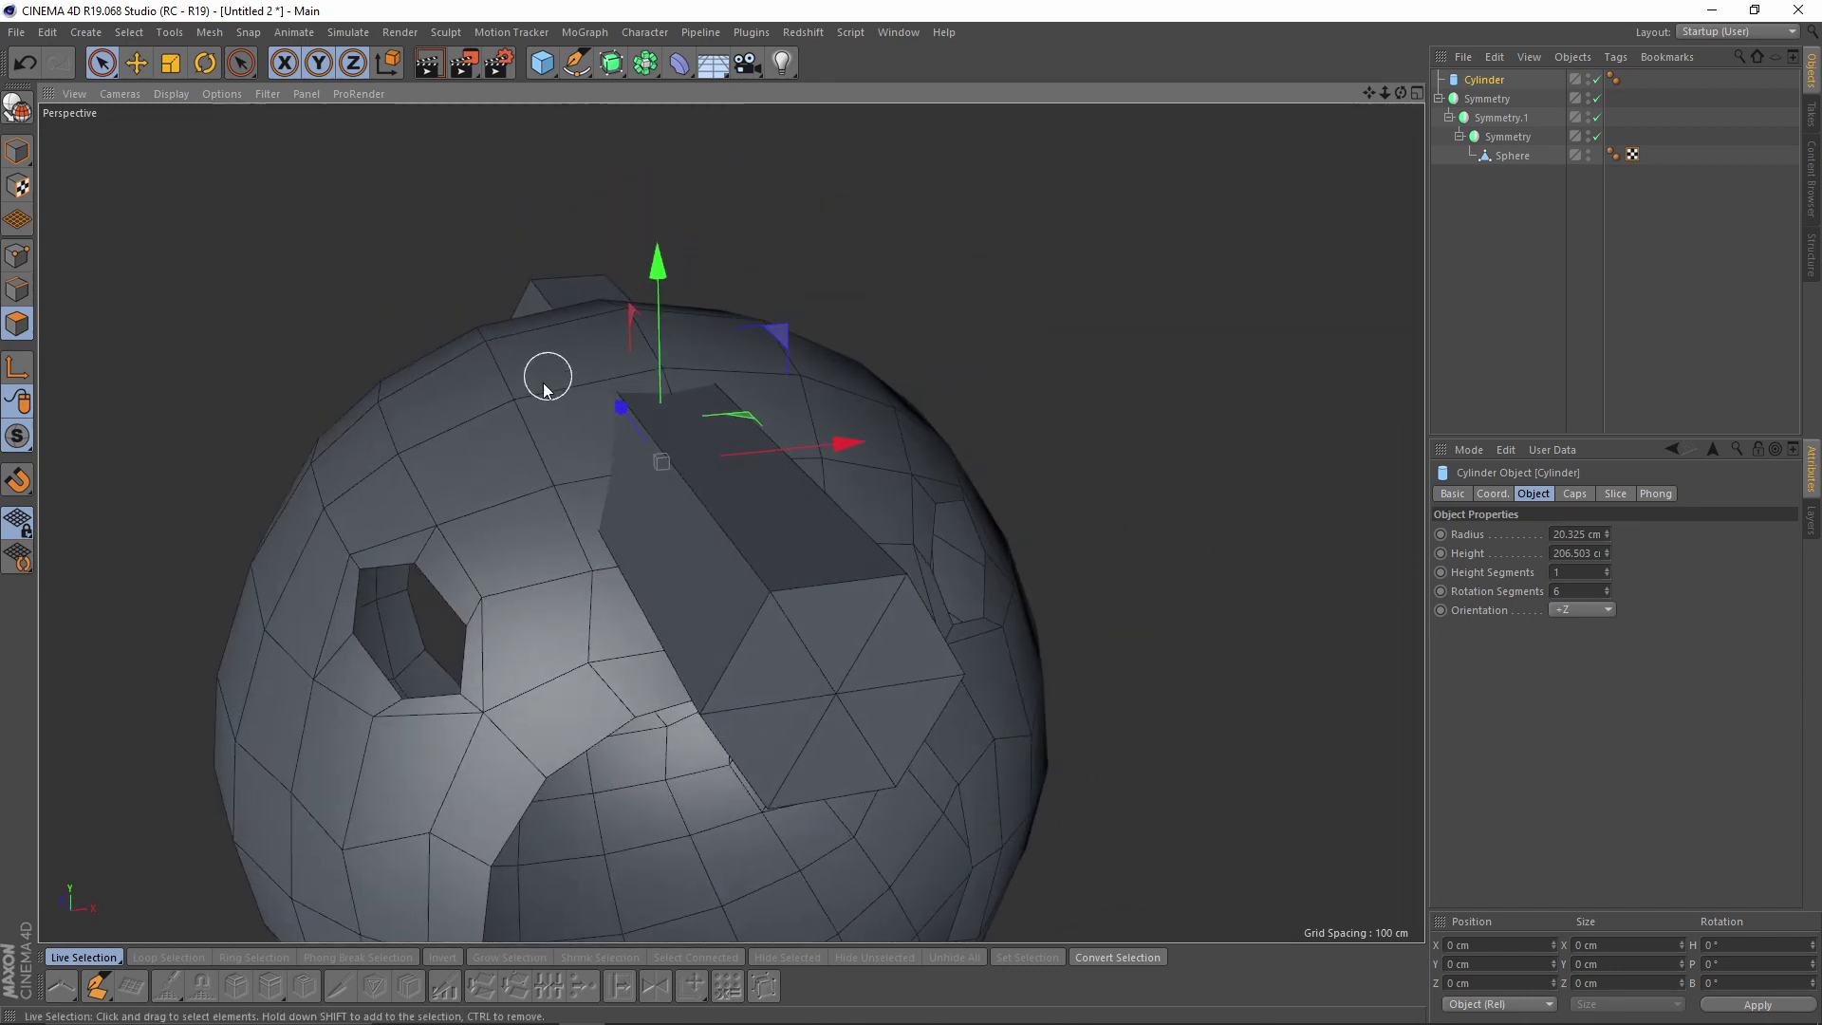
pyautogui.keyDown('alt'); pyautogui.moveTo(702, 593); pyautogui.dragTo(1186, 531); pyautogui.keyUp('alt')
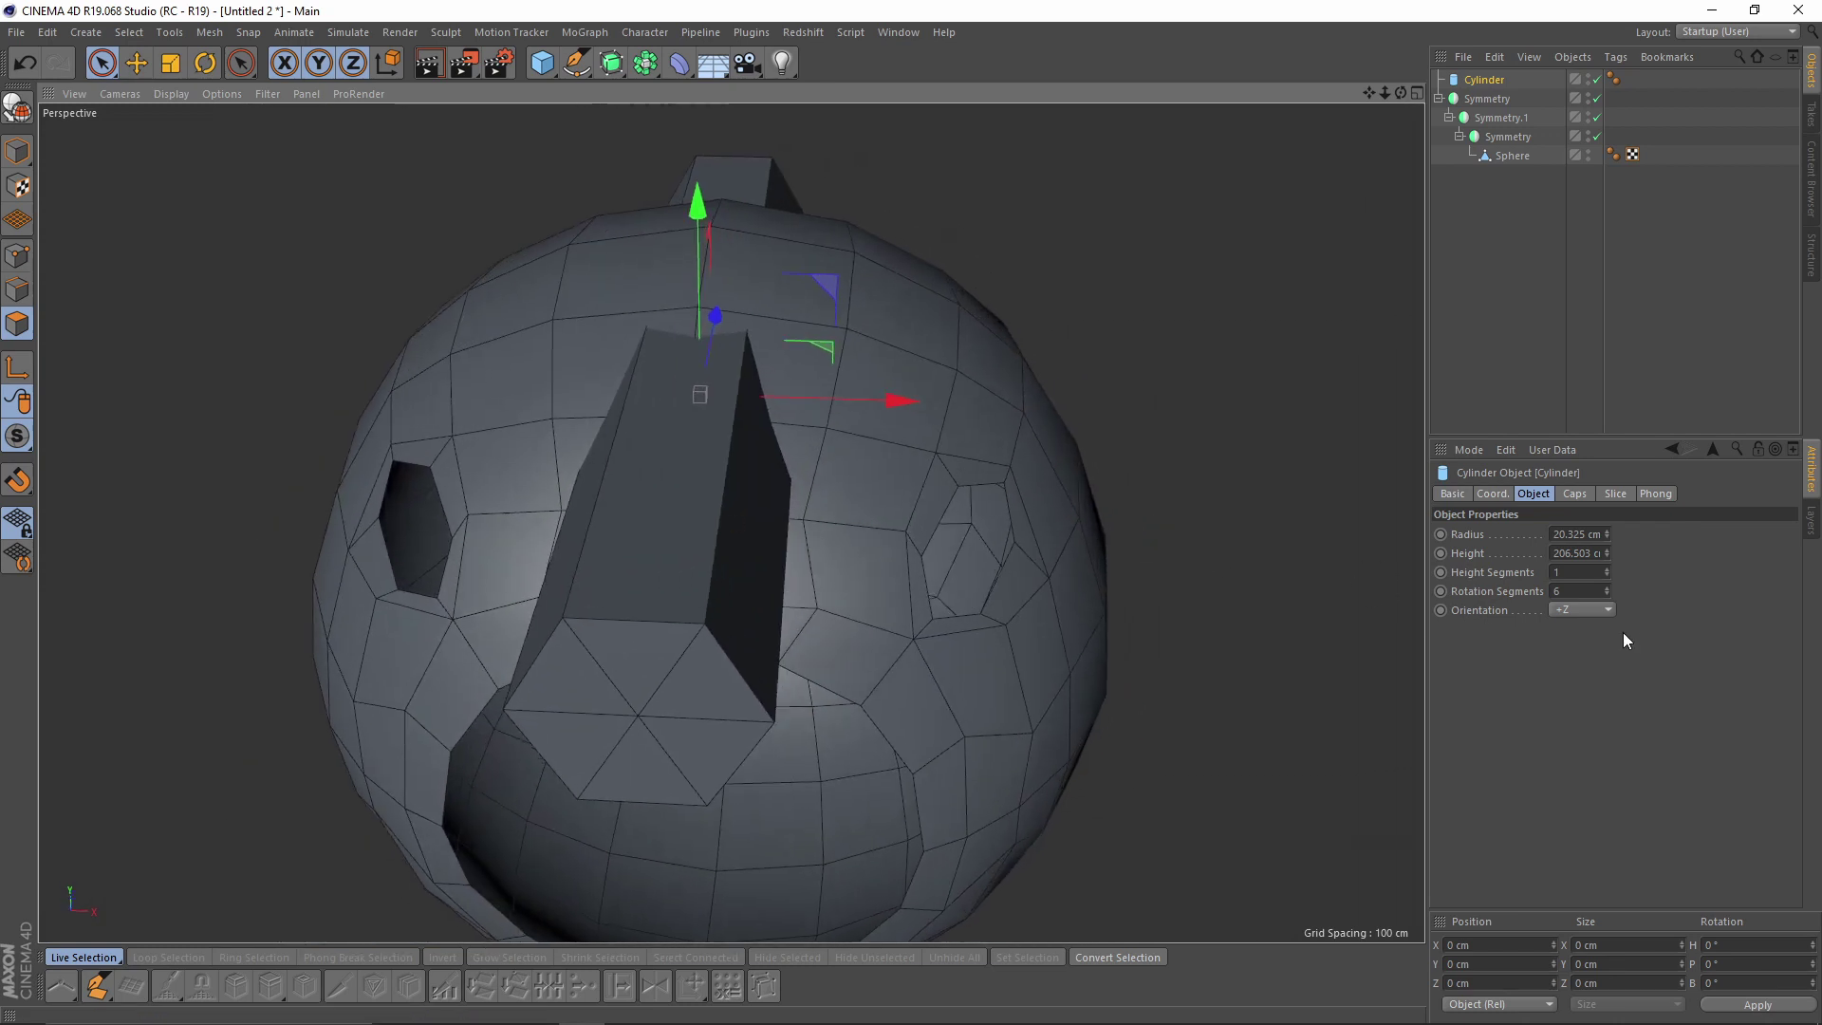
pyautogui.click(1589, 591)
pyautogui.write('10')
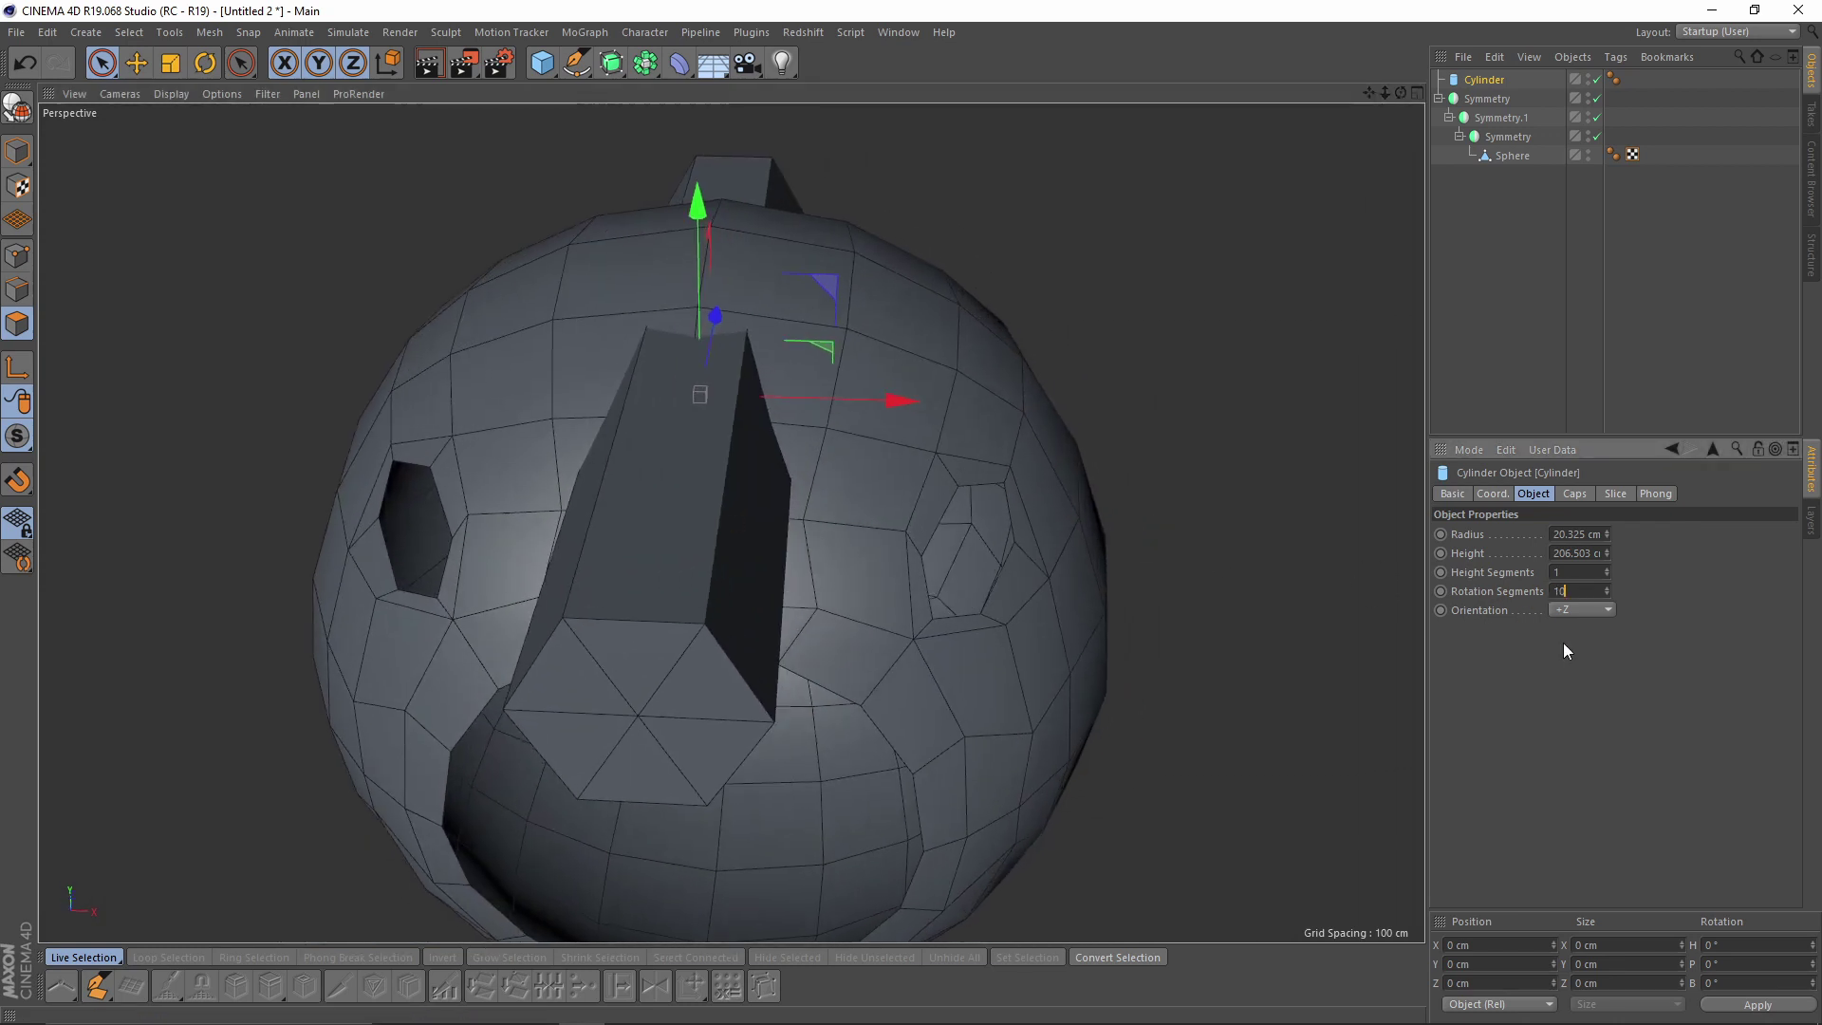
pyautogui.press('Return')
pyautogui.moveTo(821, 442)
pyautogui.keyDown('alt'); pyautogui.mouseDown()
pyautogui.moveTo(813, 414)
pyautogui.moveTo(797, 429)
pyautogui.mouseUp(); pyautogui.keyUp('alt')
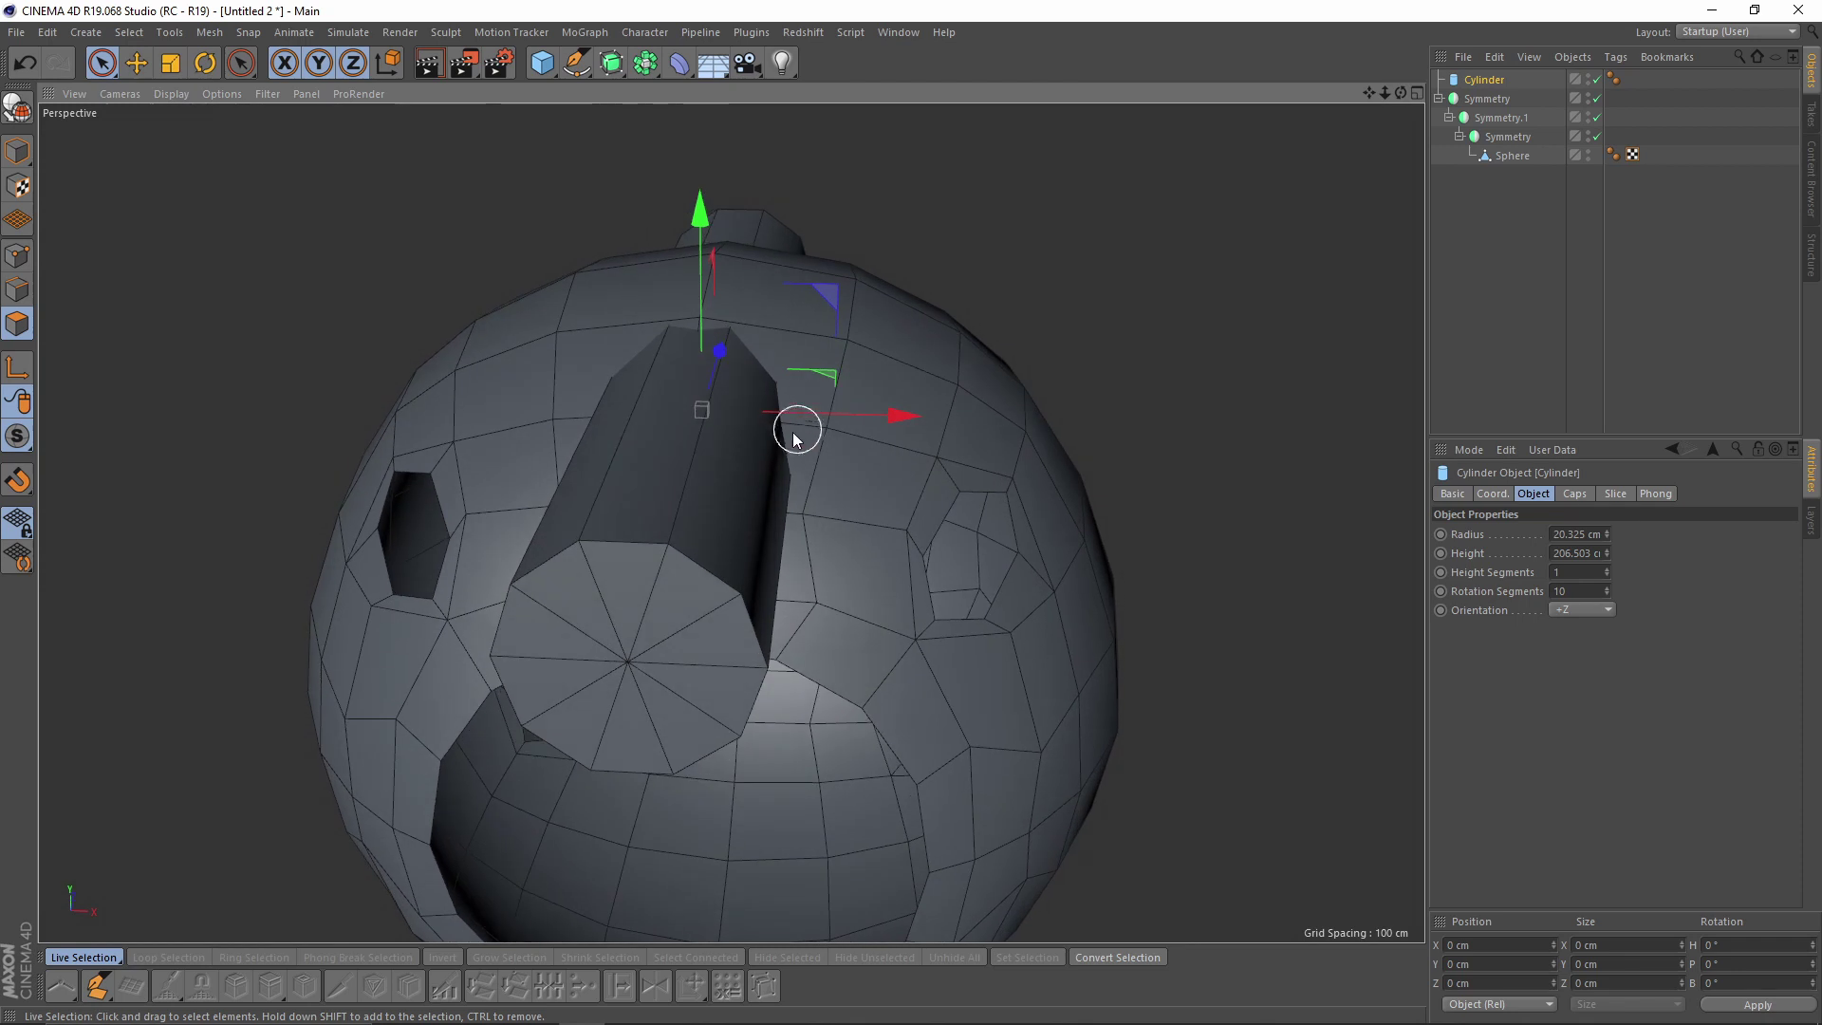
# - Rotate the cylinder about its long axis so that one of its corners sits on the sphere's vertical symmetry line
pyautogui.press('r')
pyautogui.moveTo(782, 322); pyautogui.dragTo(812, 350)
pyautogui.keyDown('alt'); pyautogui.moveTo(798, 354); pyautogui.dragTo(738, 339); pyautogui.keyUp('alt')
pyautogui.press('e')
pyautogui.click(1486, 81)
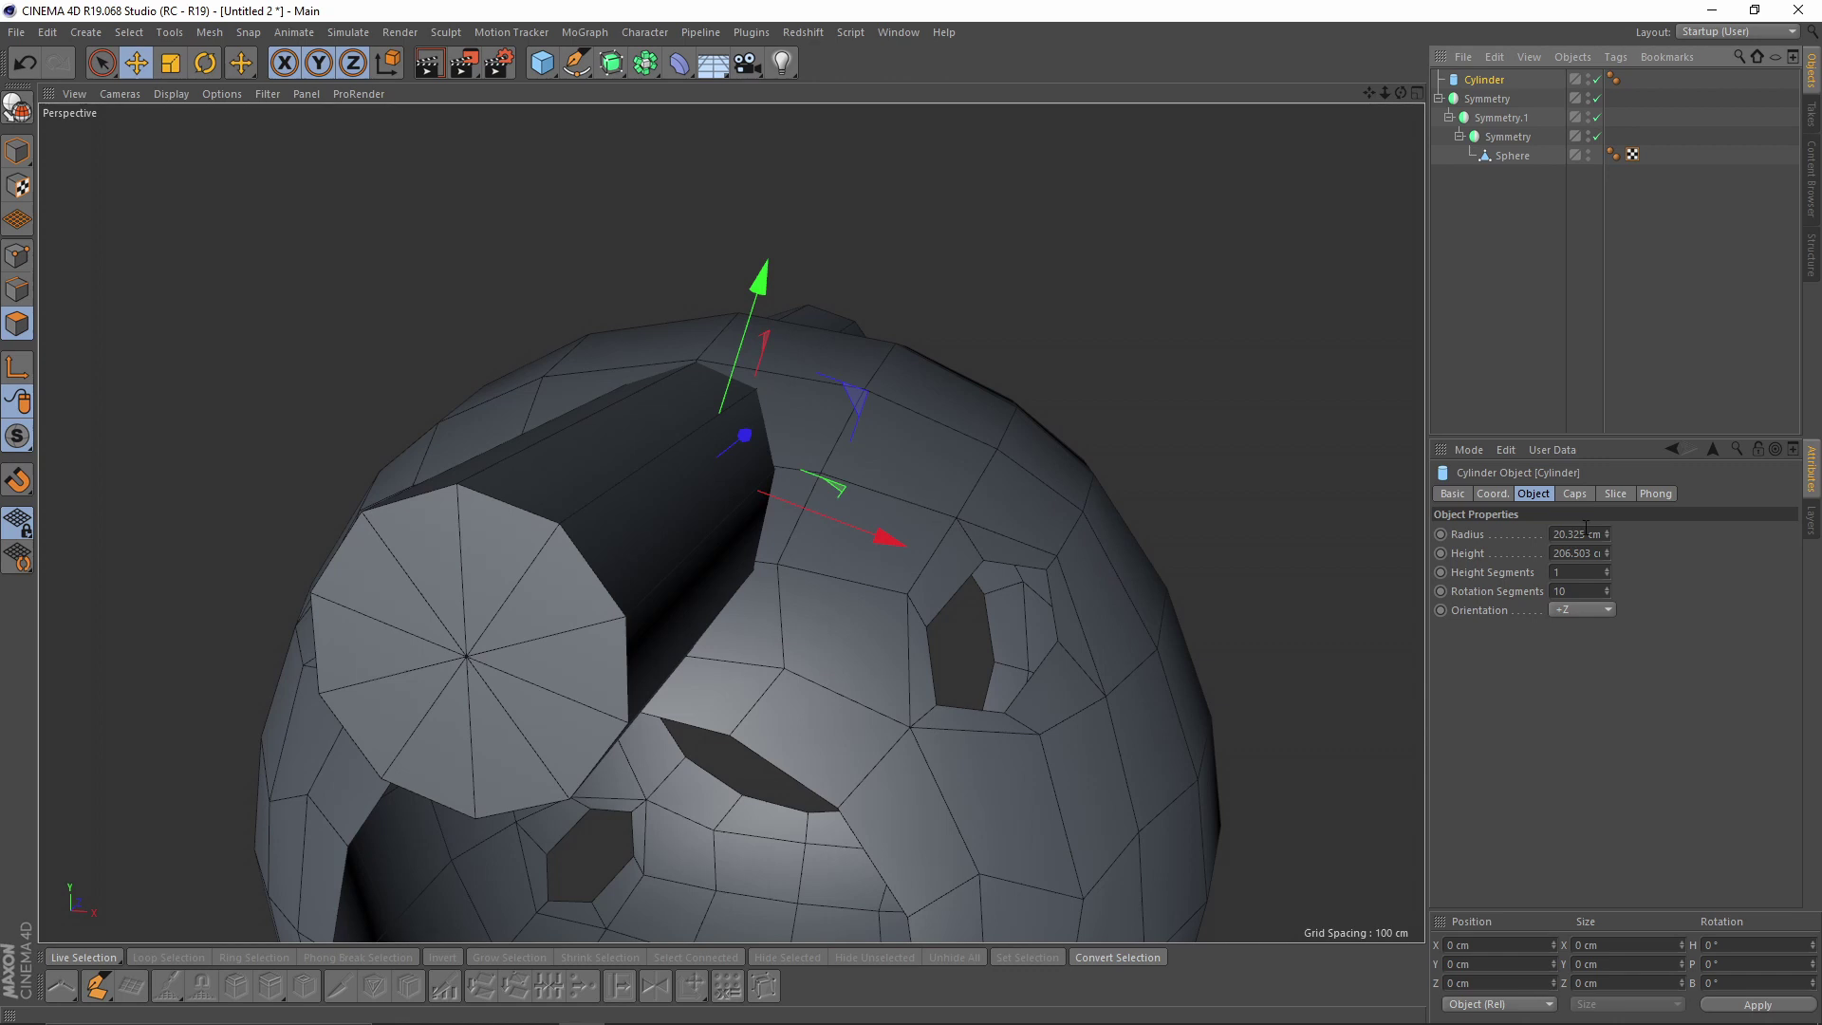
# - Set the cylinder's radius to 18 cm and raise it slightly along the world Y axis
pyautogui.click(1585, 532)
pyautogui.write('19')
pyautogui.press('Return')
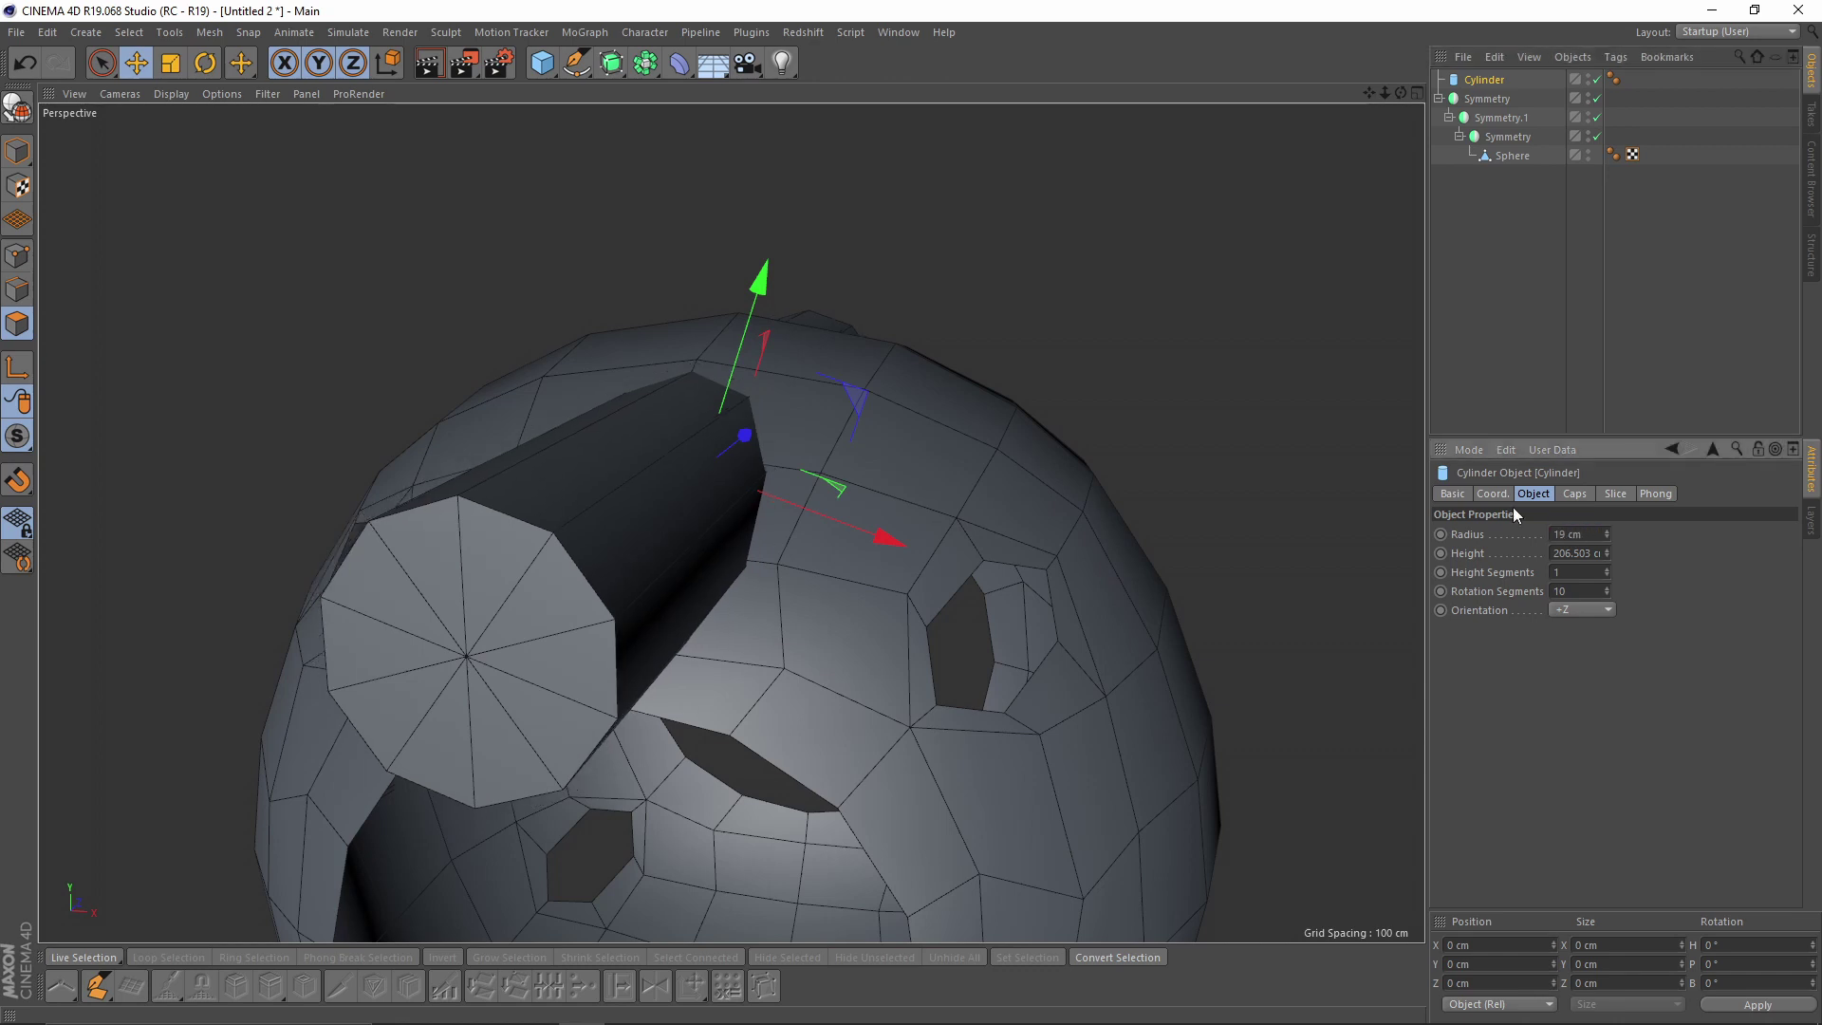
pyautogui.moveTo(740, 399)
pyautogui.keyDown('alt'); pyautogui.mouseDown()
pyautogui.moveTo(770, 339)
pyautogui.moveTo(753, 305)
pyautogui.moveTo(771, 398)
pyautogui.mouseUp(); pyautogui.keyUp('alt')
pyautogui.click(1576, 533)
pyautogui.write('18')
pyautogui.press('Return')
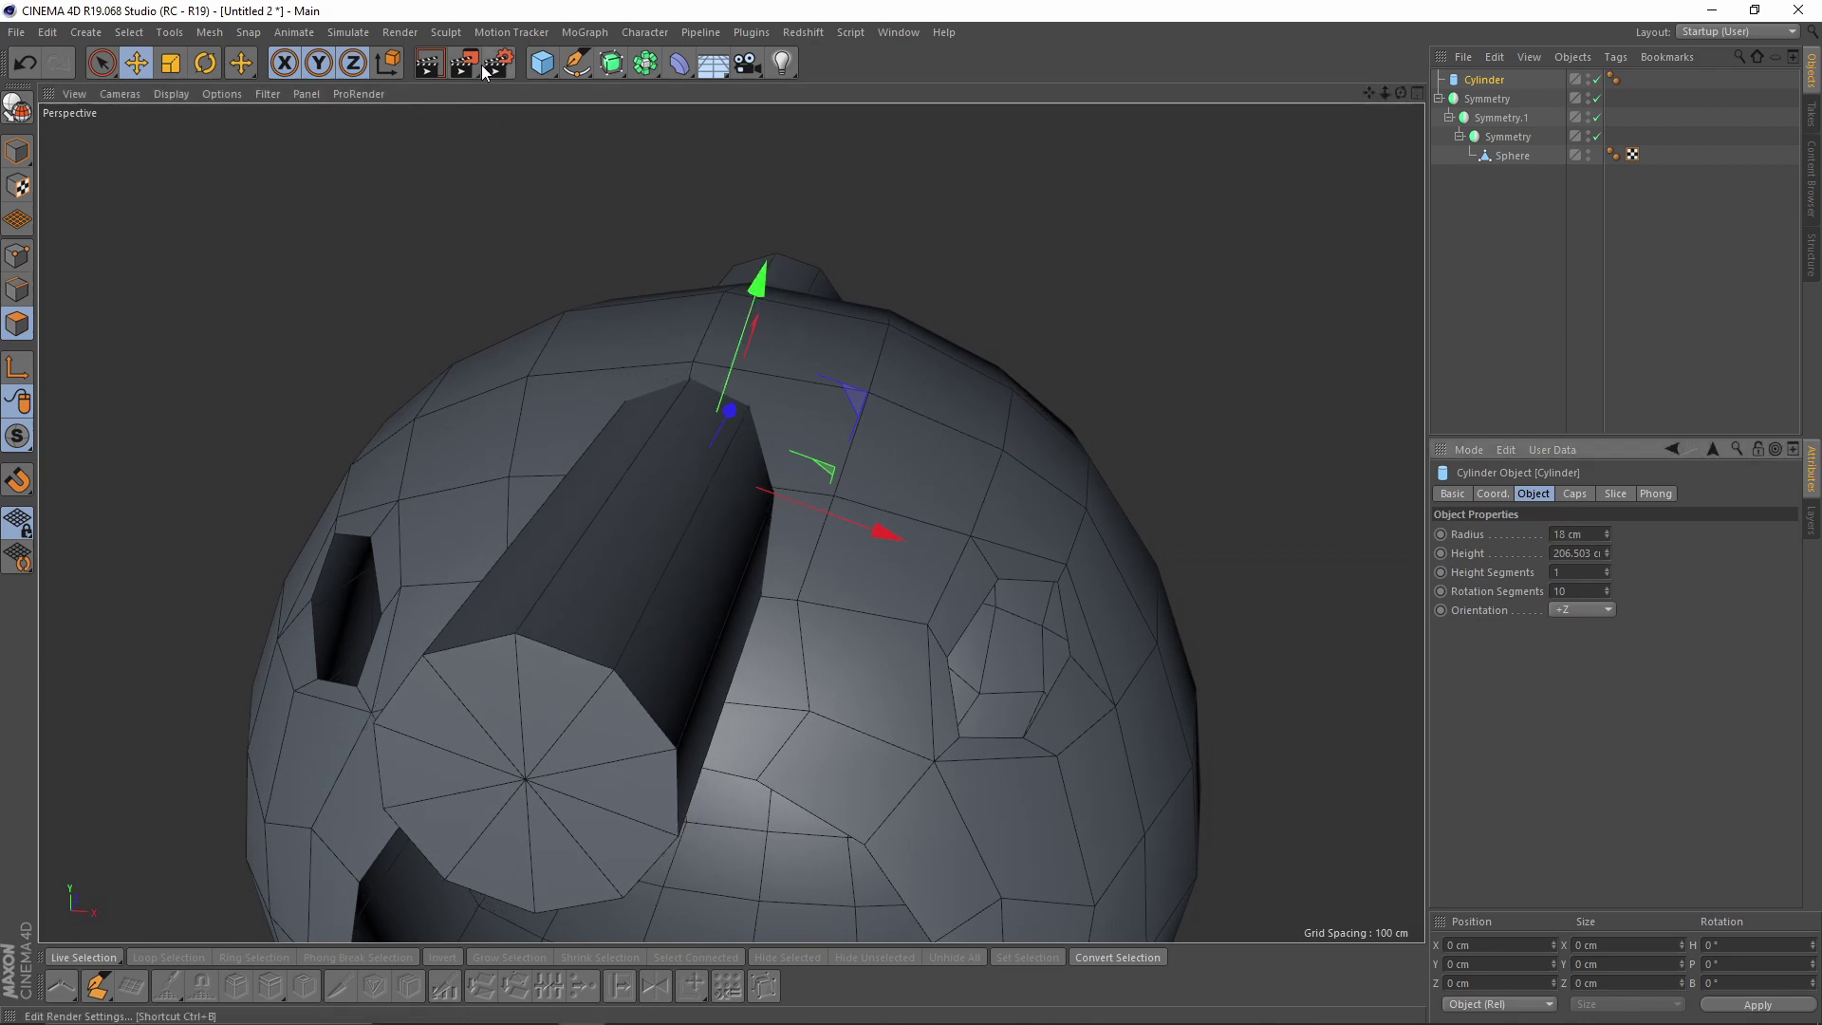
pyautogui.click(387, 63)
pyautogui.moveTo(693, 281); pyautogui.dragTo(692, 275)
pyautogui.keyDown('alt'); pyautogui.moveTo(709, 372); pyautogui.dragTo(754, 522); pyautogui.keyUp('alt')
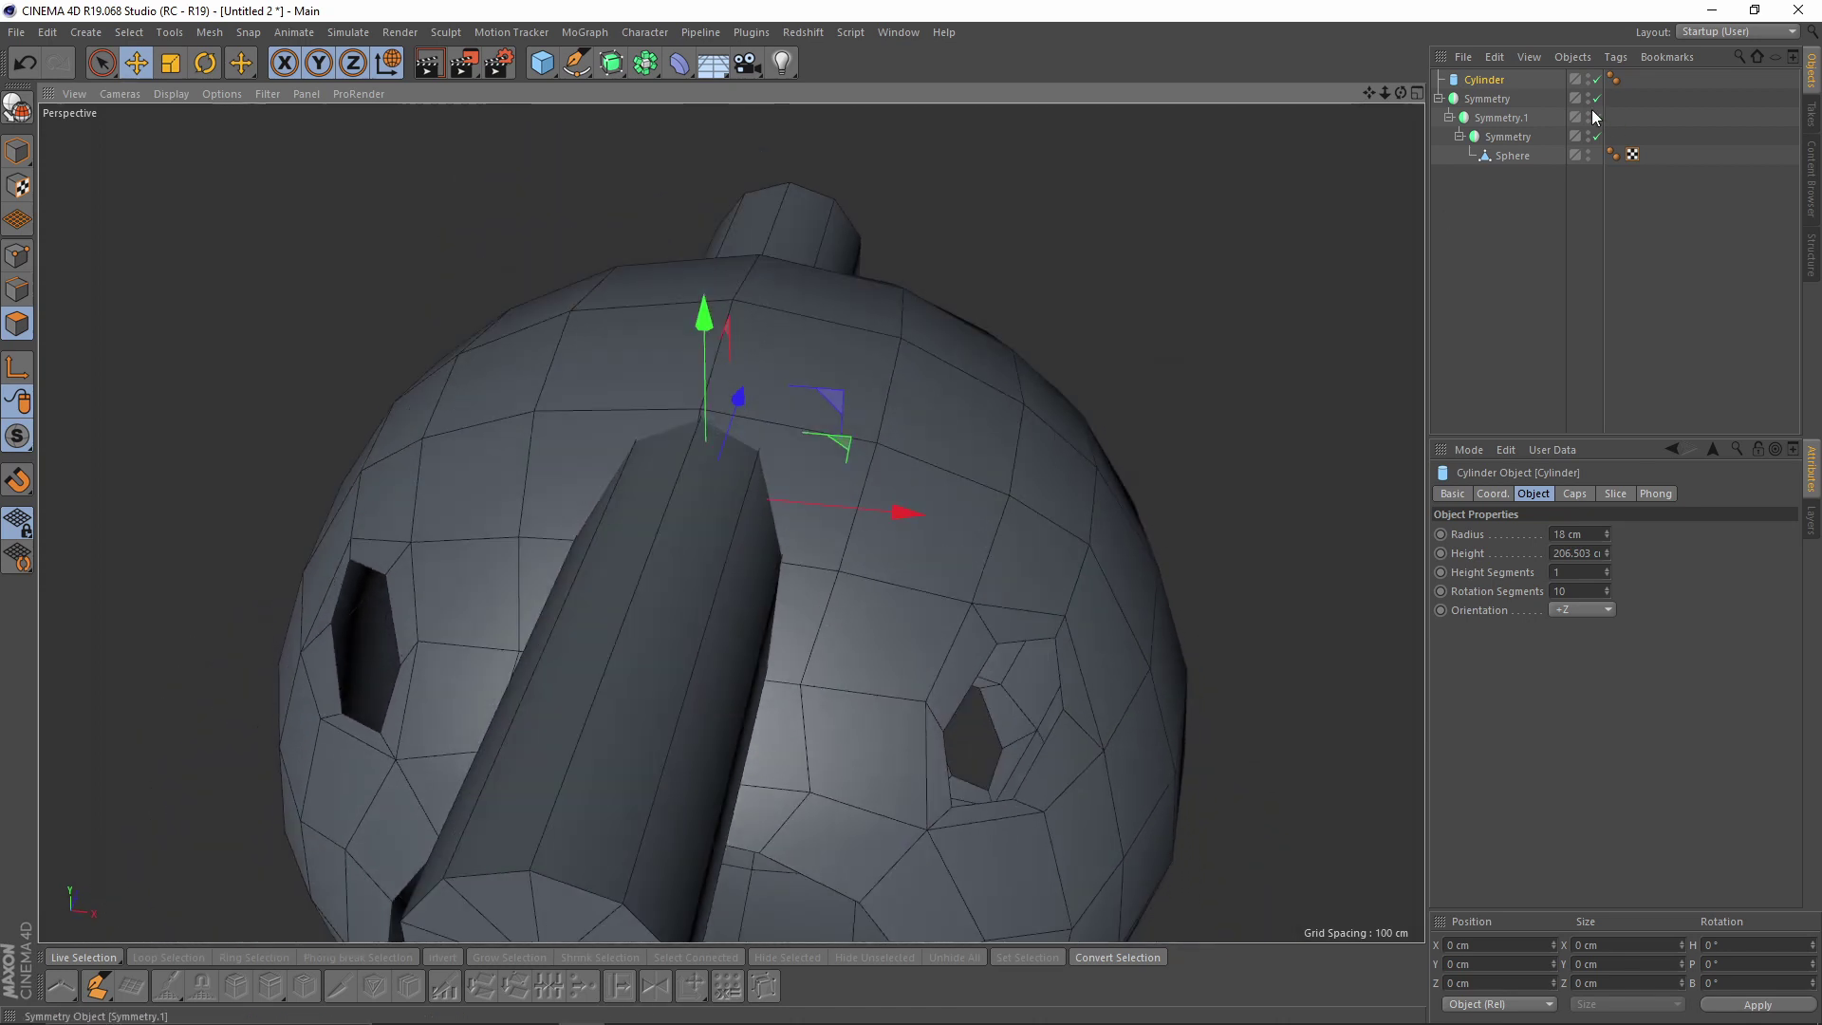
# - Inset the sphere's three selected polygons beside the symmetry line using Extrude Inner with an offset of about 1.7 cm
pyautogui.click(1517, 155)
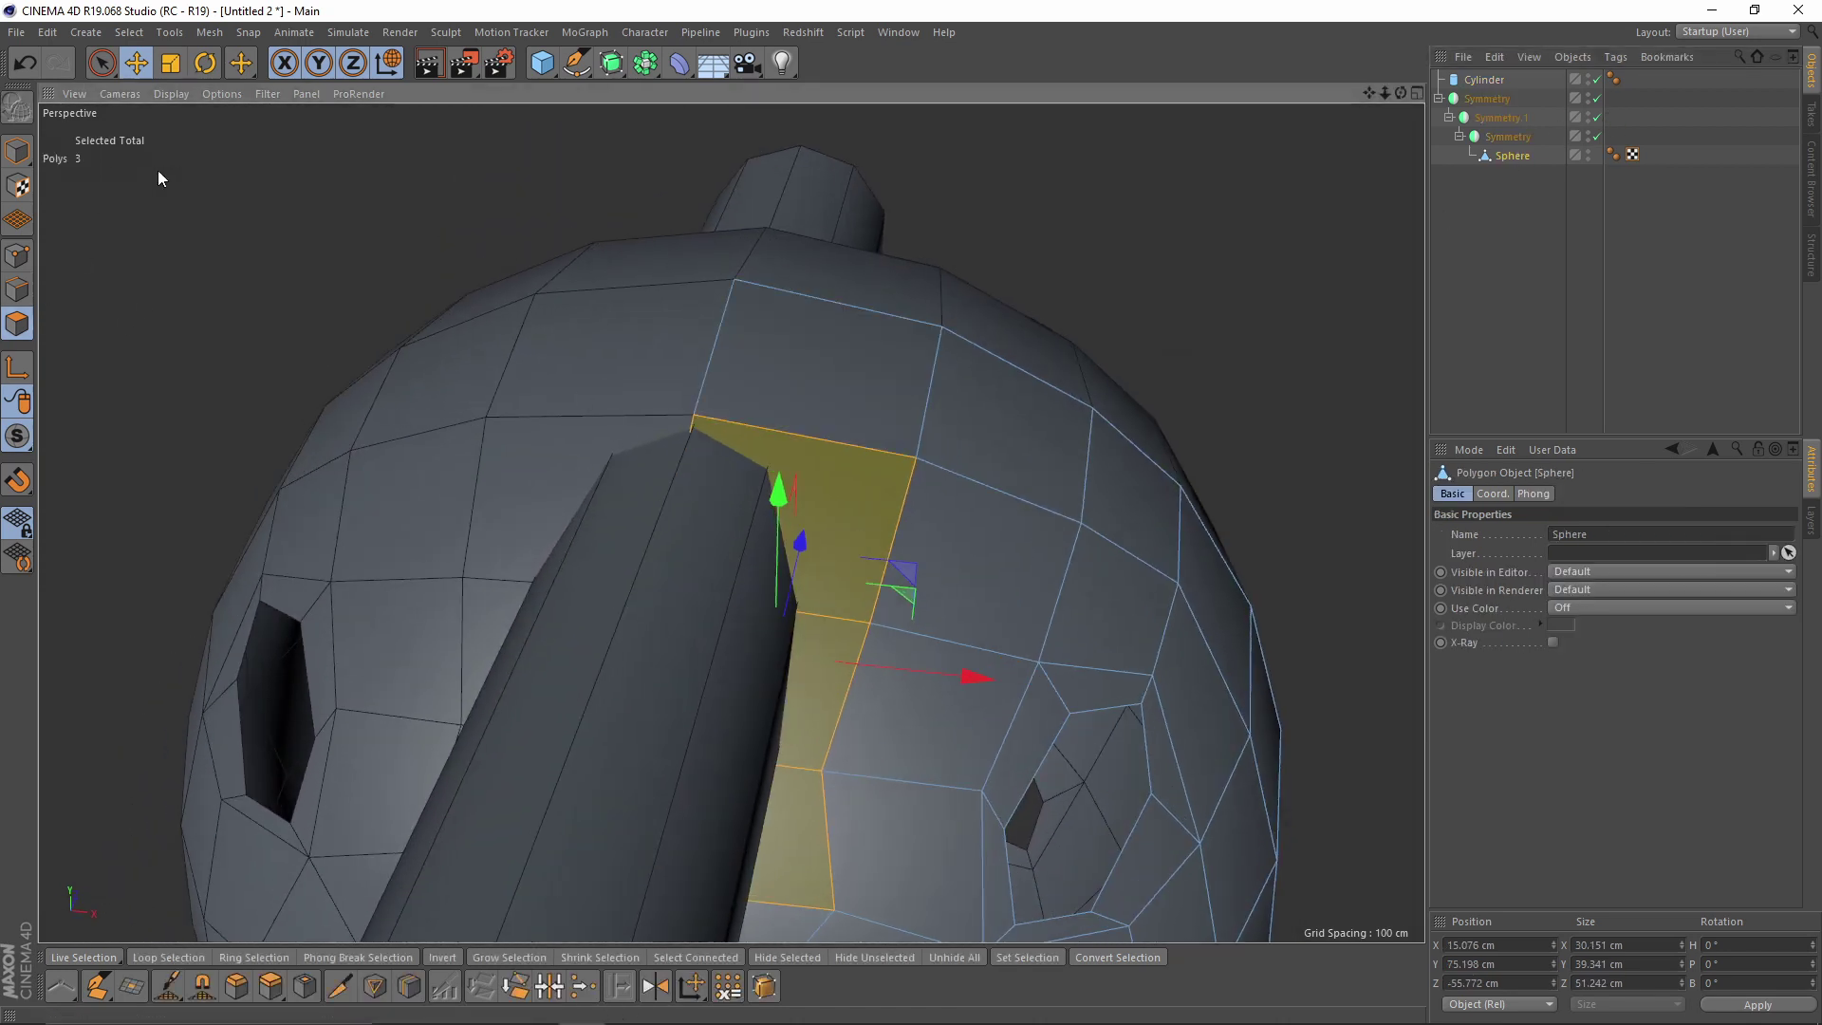
pyautogui.scroll(5, 977, 420)
pyautogui.rightClick(978, 420)
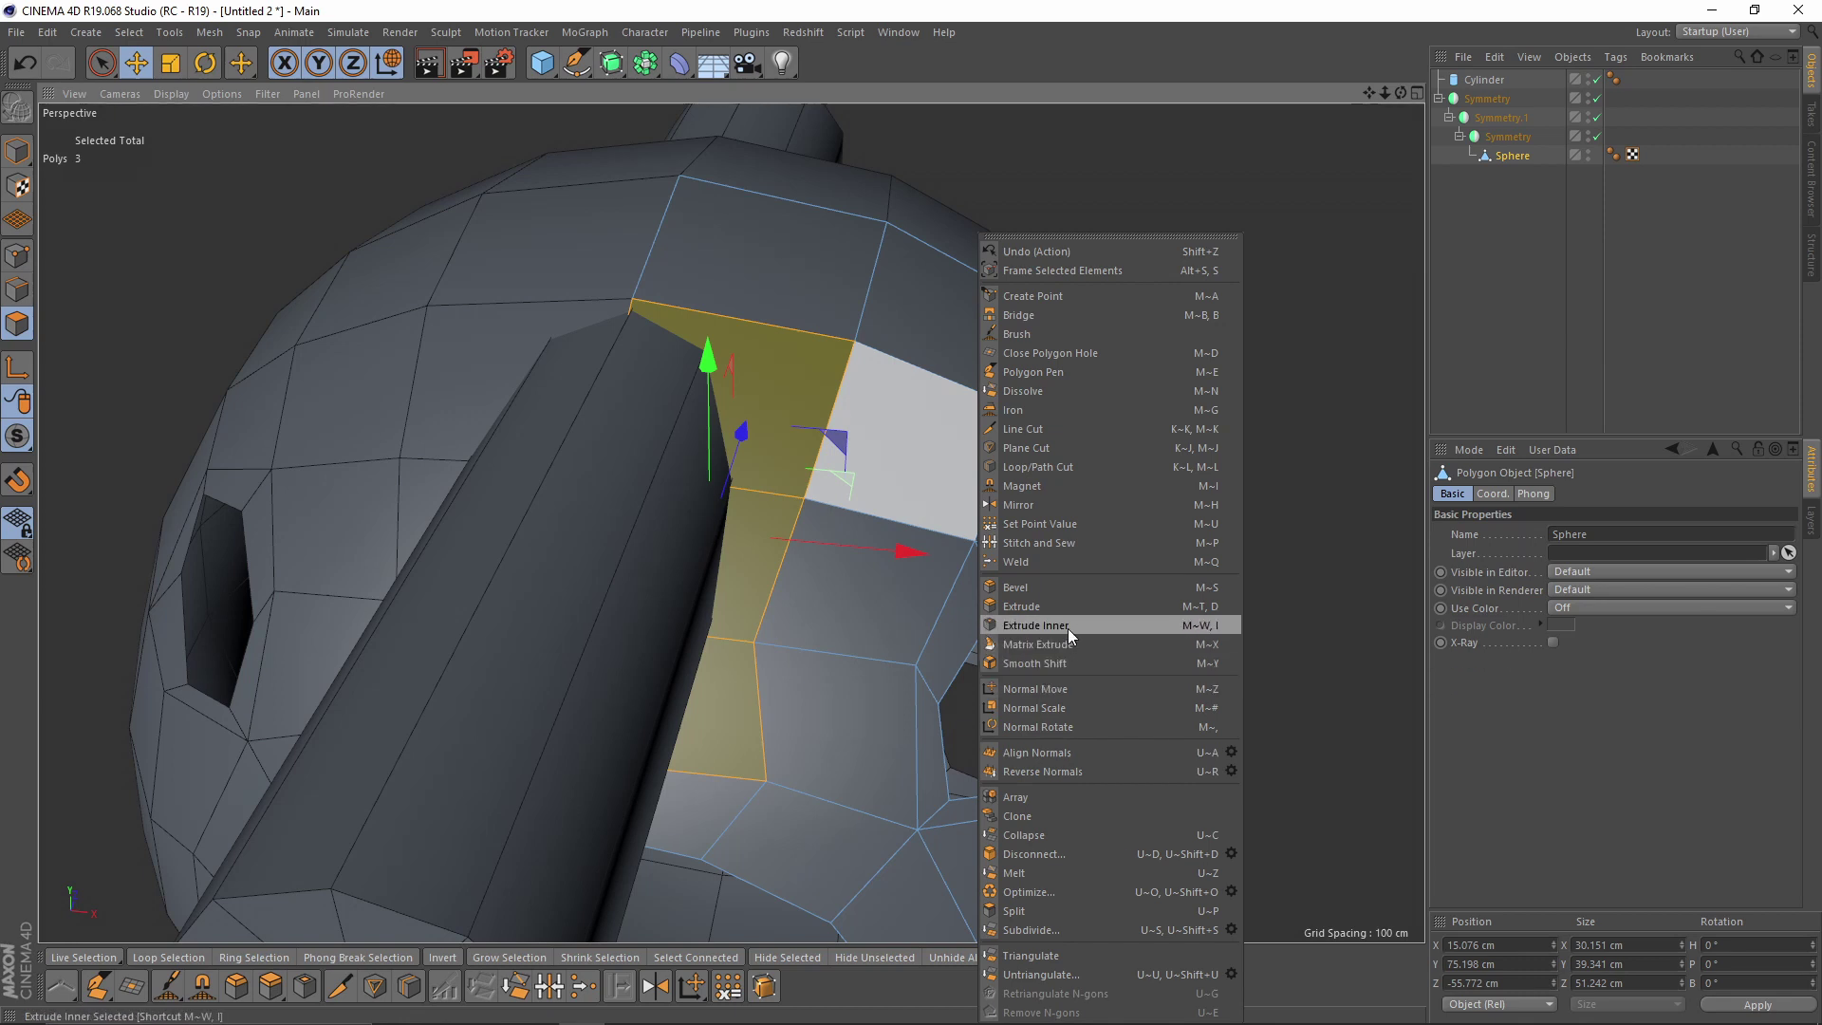
pyautogui.click(1068, 625)
pyautogui.moveTo(440, 343); pyautogui.dragTo(440, 344)
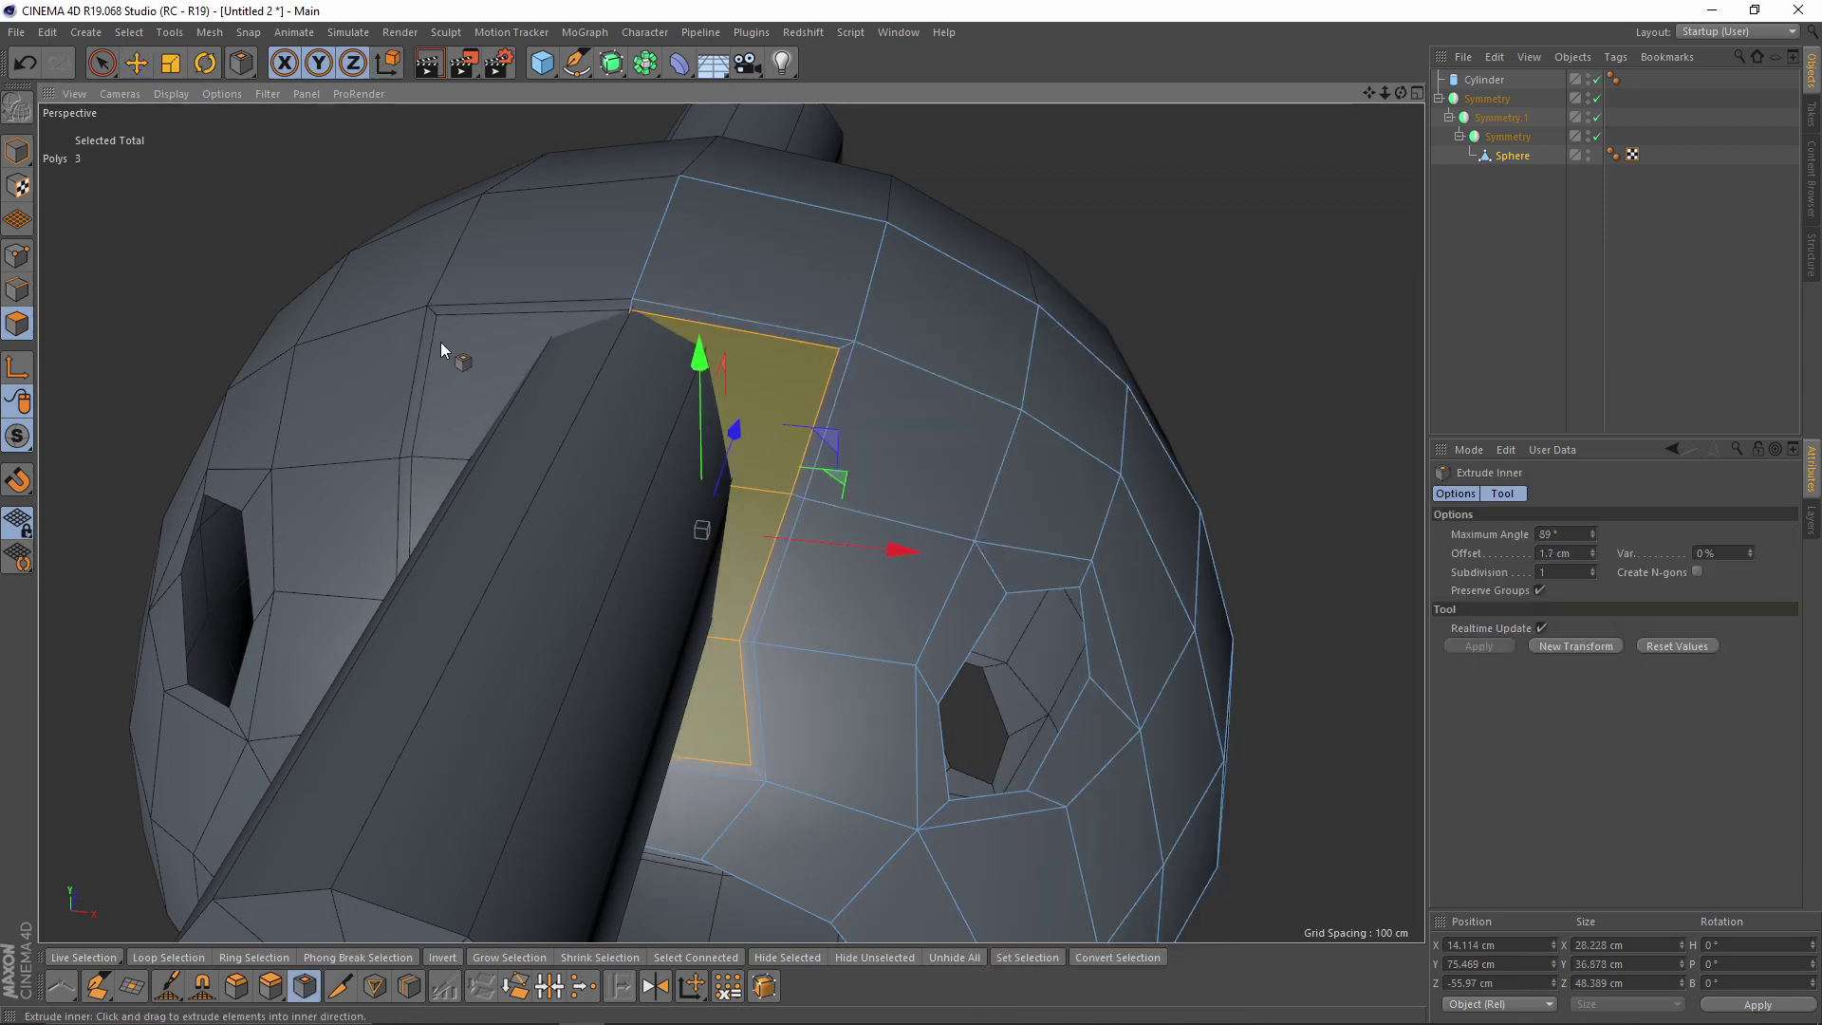
# - In point mode, slide the upper points of the inset onto the matching corners of the ten-sided cylinder
pyautogui.click(19, 253)
pyautogui.scroll(3, 840, 374)
pyautogui.press('m')
pyautogui.press('o')
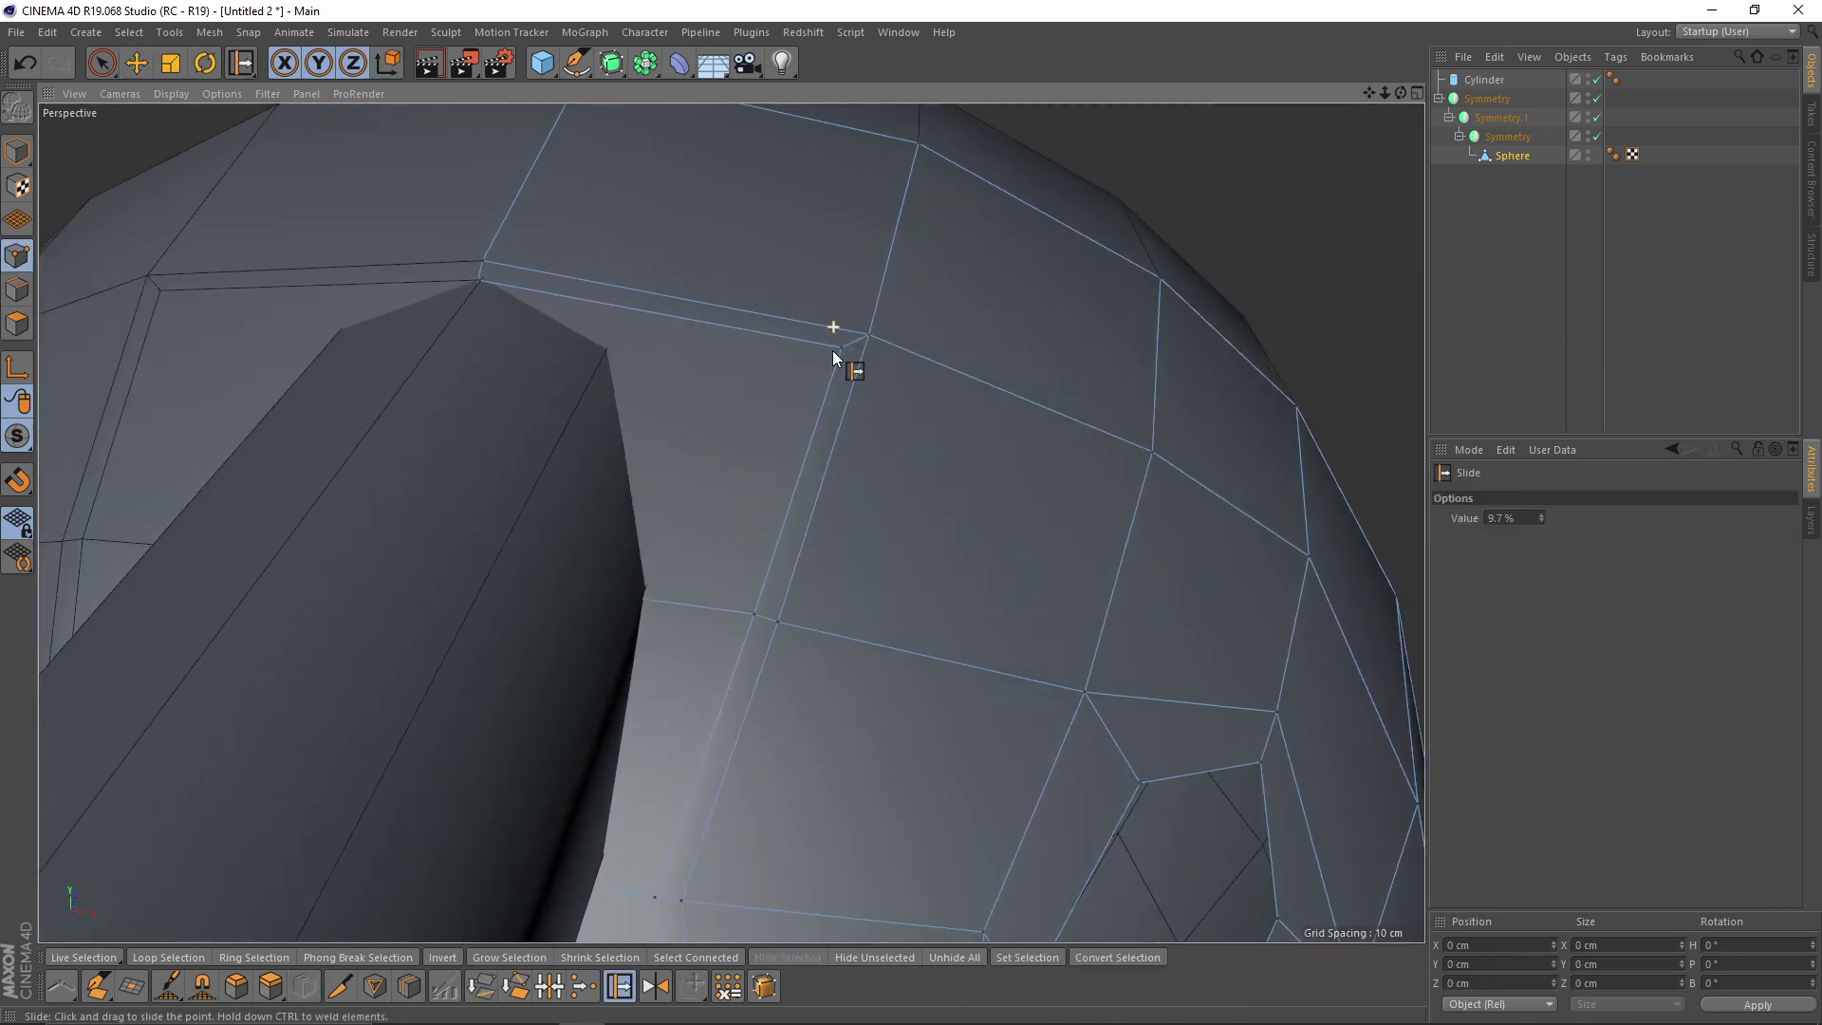
pyautogui.moveTo(839, 347); pyautogui.dragTo(526, 277)
pyautogui.scroll(5, 481, 309)
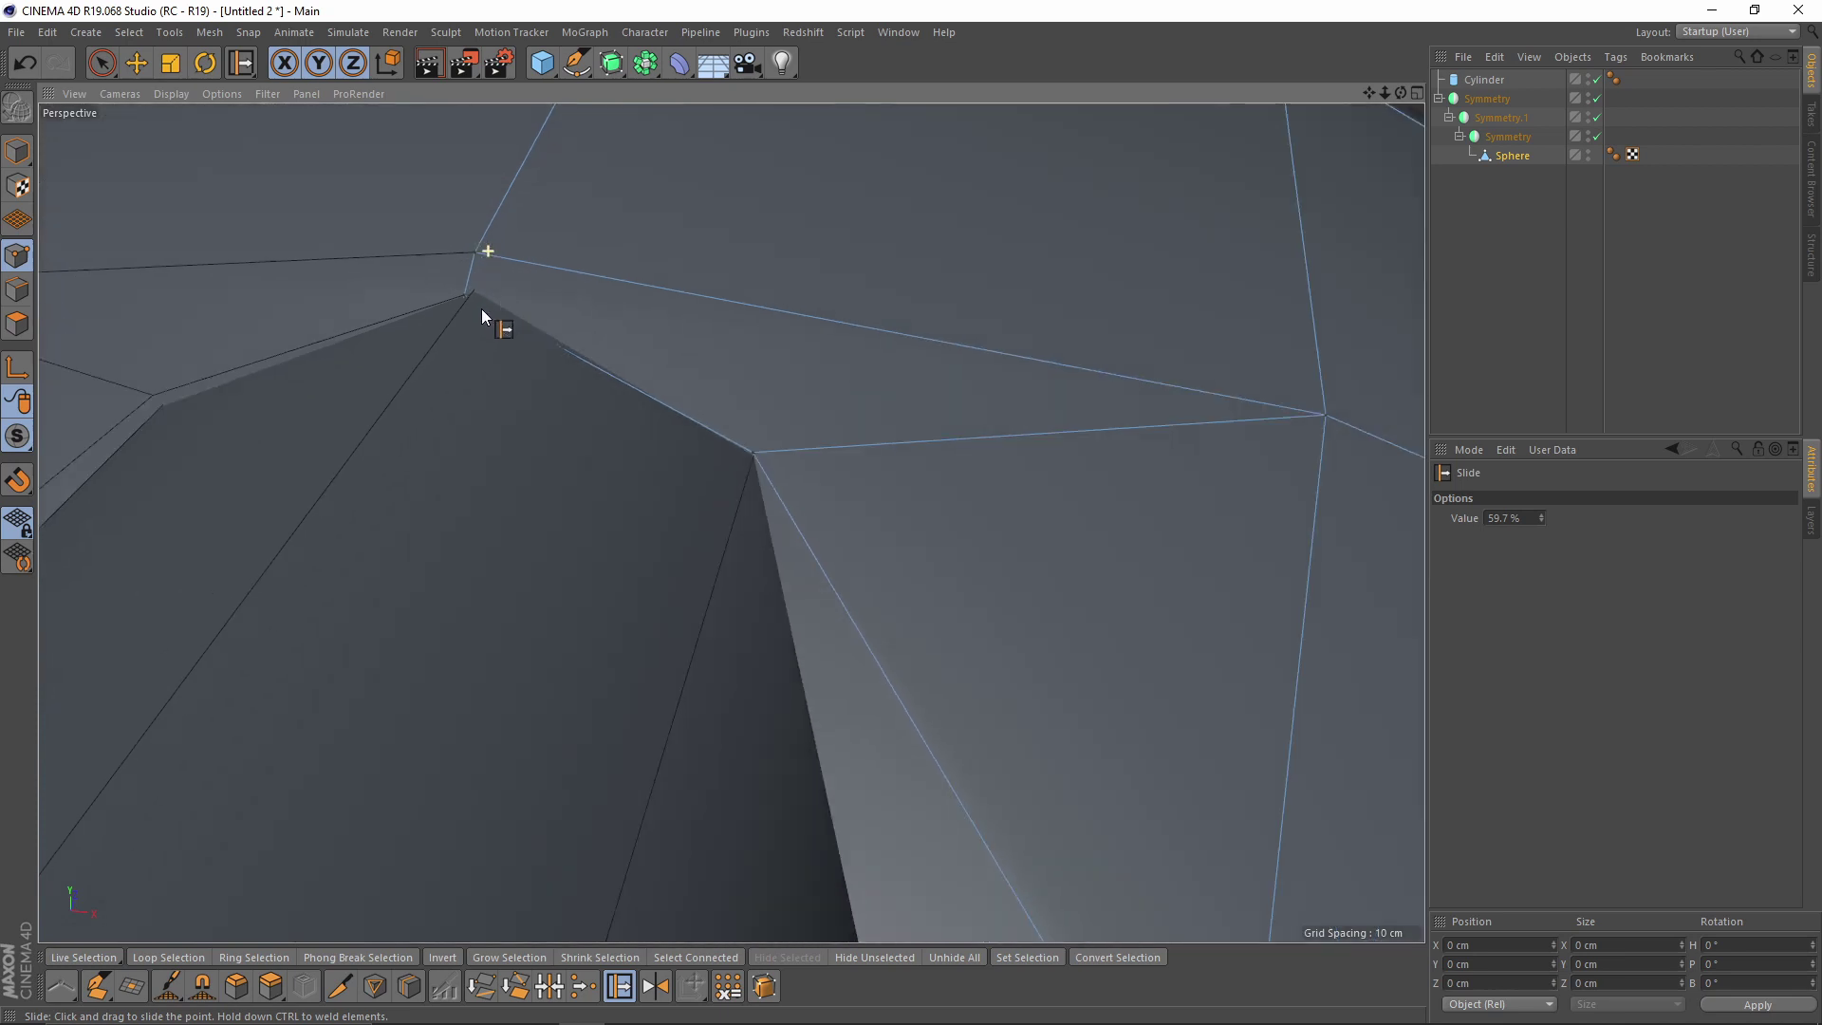
pyautogui.keyDown('alt'); pyautogui.moveTo(732, 521); pyautogui.dragTo(696, 302); pyautogui.keyUp('alt')
pyautogui.scroll(-3, 812, 408)
pyautogui.moveTo(862, 601)
pyautogui.mouseDown()
pyautogui.moveTo(865, 586)
pyautogui.moveTo(744, 568)
pyautogui.moveTo(843, 397)
pyautogui.moveTo(843, 509)
pyautogui.moveTo(845, 484)
pyautogui.moveTo(766, 492)
pyautogui.moveTo(759, 520)
pyautogui.moveTo(635, 514)
pyautogui.moveTo(549, 533)
pyautogui.moveTo(521, 574)
pyautogui.moveTo(535, 556)
pyautogui.mouseUp()
# - Fit the remaining inset points to the cylinder's lower corners with Slide, undoing any misplaced moves
pyautogui.press('n')
pyautogui.press('g')
pyautogui.press('n')
pyautogui.press('b')
pyautogui.hotkey('ctrl', 'z')
pyautogui.keyDown('alt'); pyautogui.moveTo(1210, 601); pyautogui.dragTo(1069, 464); pyautogui.keyUp('alt')
pyautogui.moveTo(542, 570)
pyautogui.keyDown('alt'); pyautogui.mouseDown()
pyautogui.moveTo(607, 571)
pyautogui.moveTo(550, 556)
pyautogui.mouseUp(); pyautogui.keyUp('alt')
pyautogui.scroll(2, 545, 568)
pyautogui.keyDown('alt'); pyautogui.moveTo(549, 557); pyautogui.dragTo(312, 634, button='middle'); pyautogui.keyUp('alt')
pyautogui.keyDown('alt'); pyautogui.moveTo(961, 547); pyautogui.dragTo(957, 503); pyautogui.keyUp('alt')
pyautogui.hotkey('ctrl', 'z')
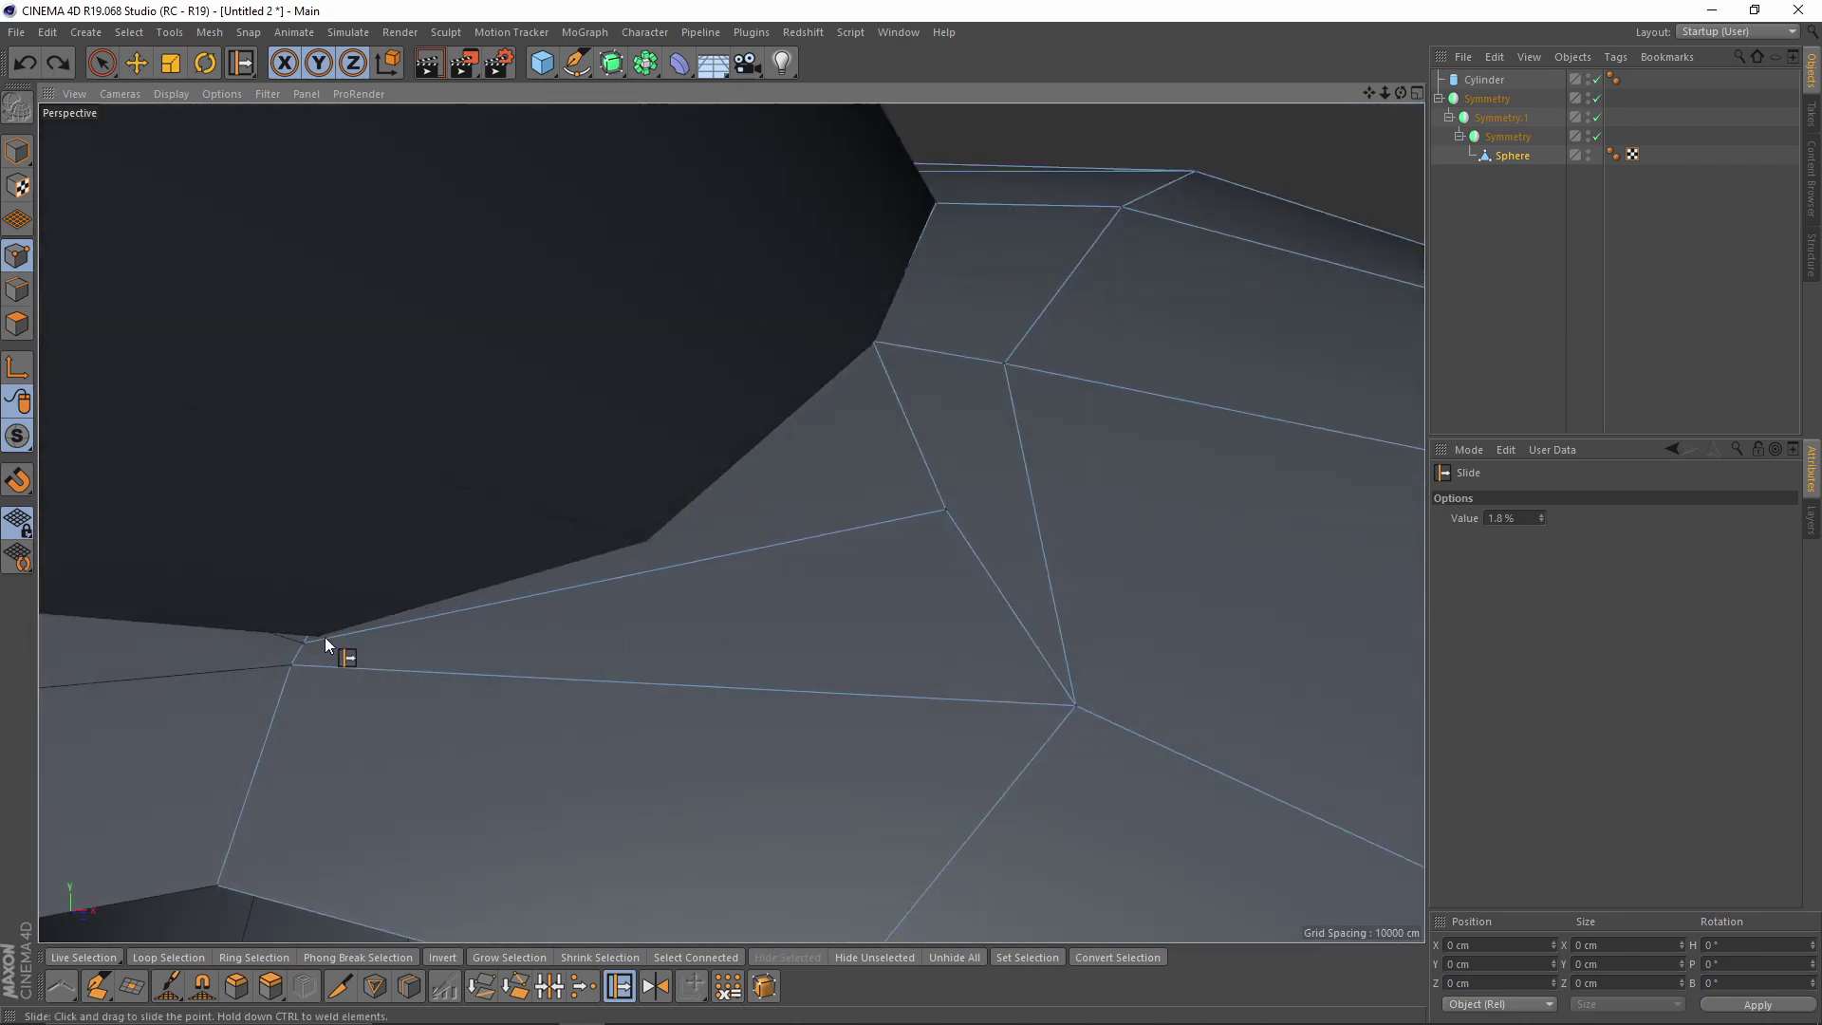
pyautogui.keyDown('alt'); pyautogui.moveTo(865, 542); pyautogui.dragTo(515, 602); pyautogui.keyUp('alt')
pyautogui.scroll(-4, 637, 560)
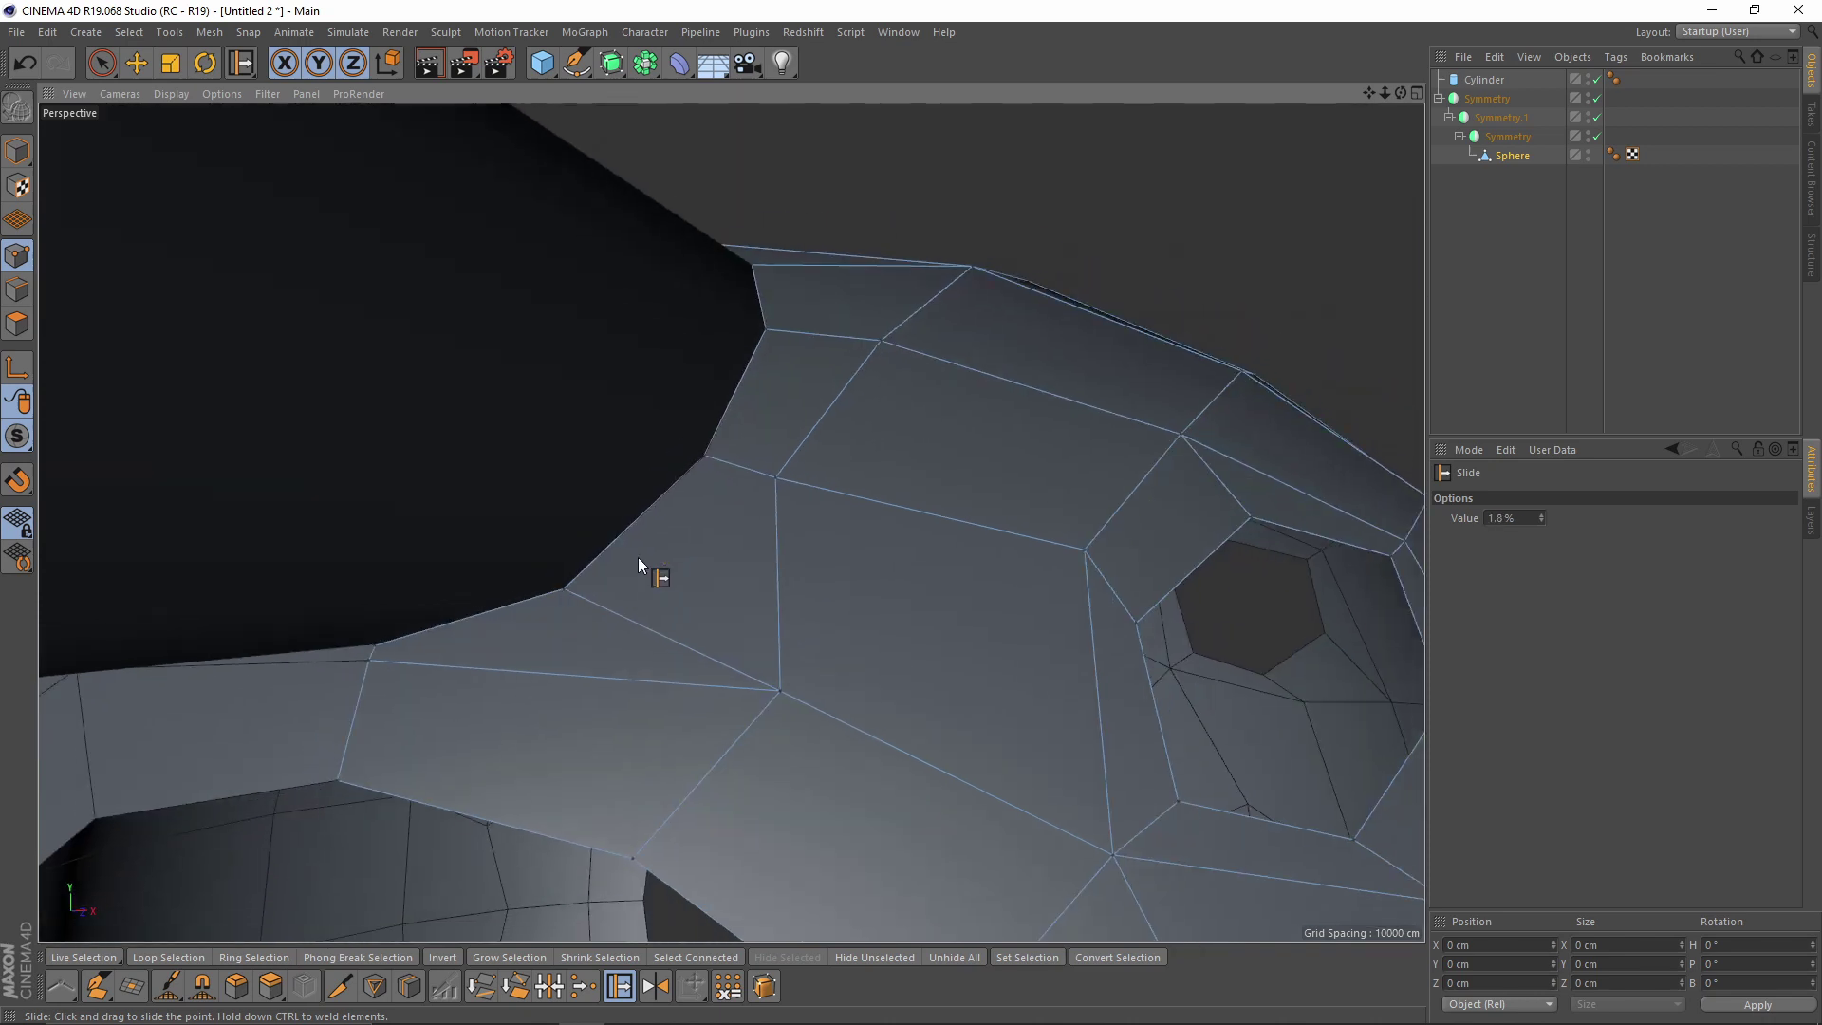
pyautogui.scroll(3, 721, 452)
pyautogui.moveTo(696, 454); pyautogui.dragTo(769, 484)
pyautogui.scroll(-3, 654, 475)
# - Disable the cylinder and delete the points on the symmetry line inside its outline to open the ten-sided hole
pyautogui.doubleClick(1597, 80)
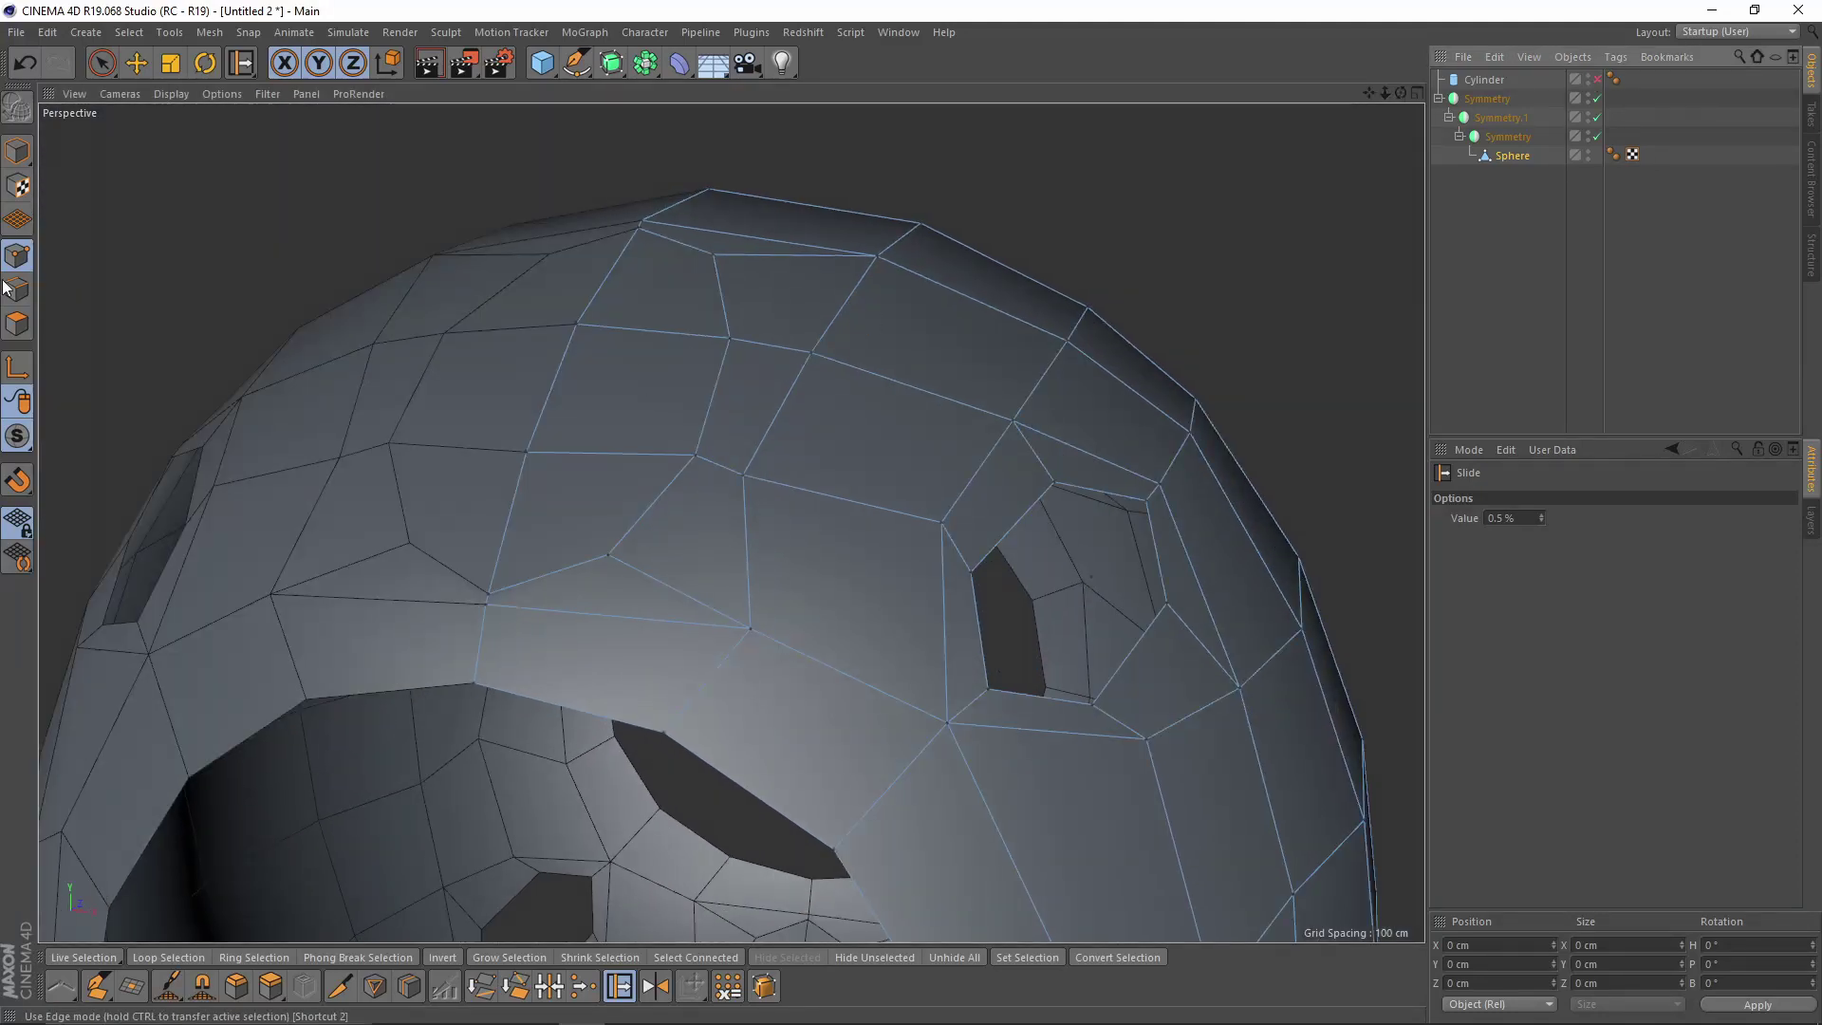
pyautogui.click(102, 62)
pyautogui.moveTo(585, 323); pyautogui.dragTo(550, 496)
pyautogui.press('Delete')
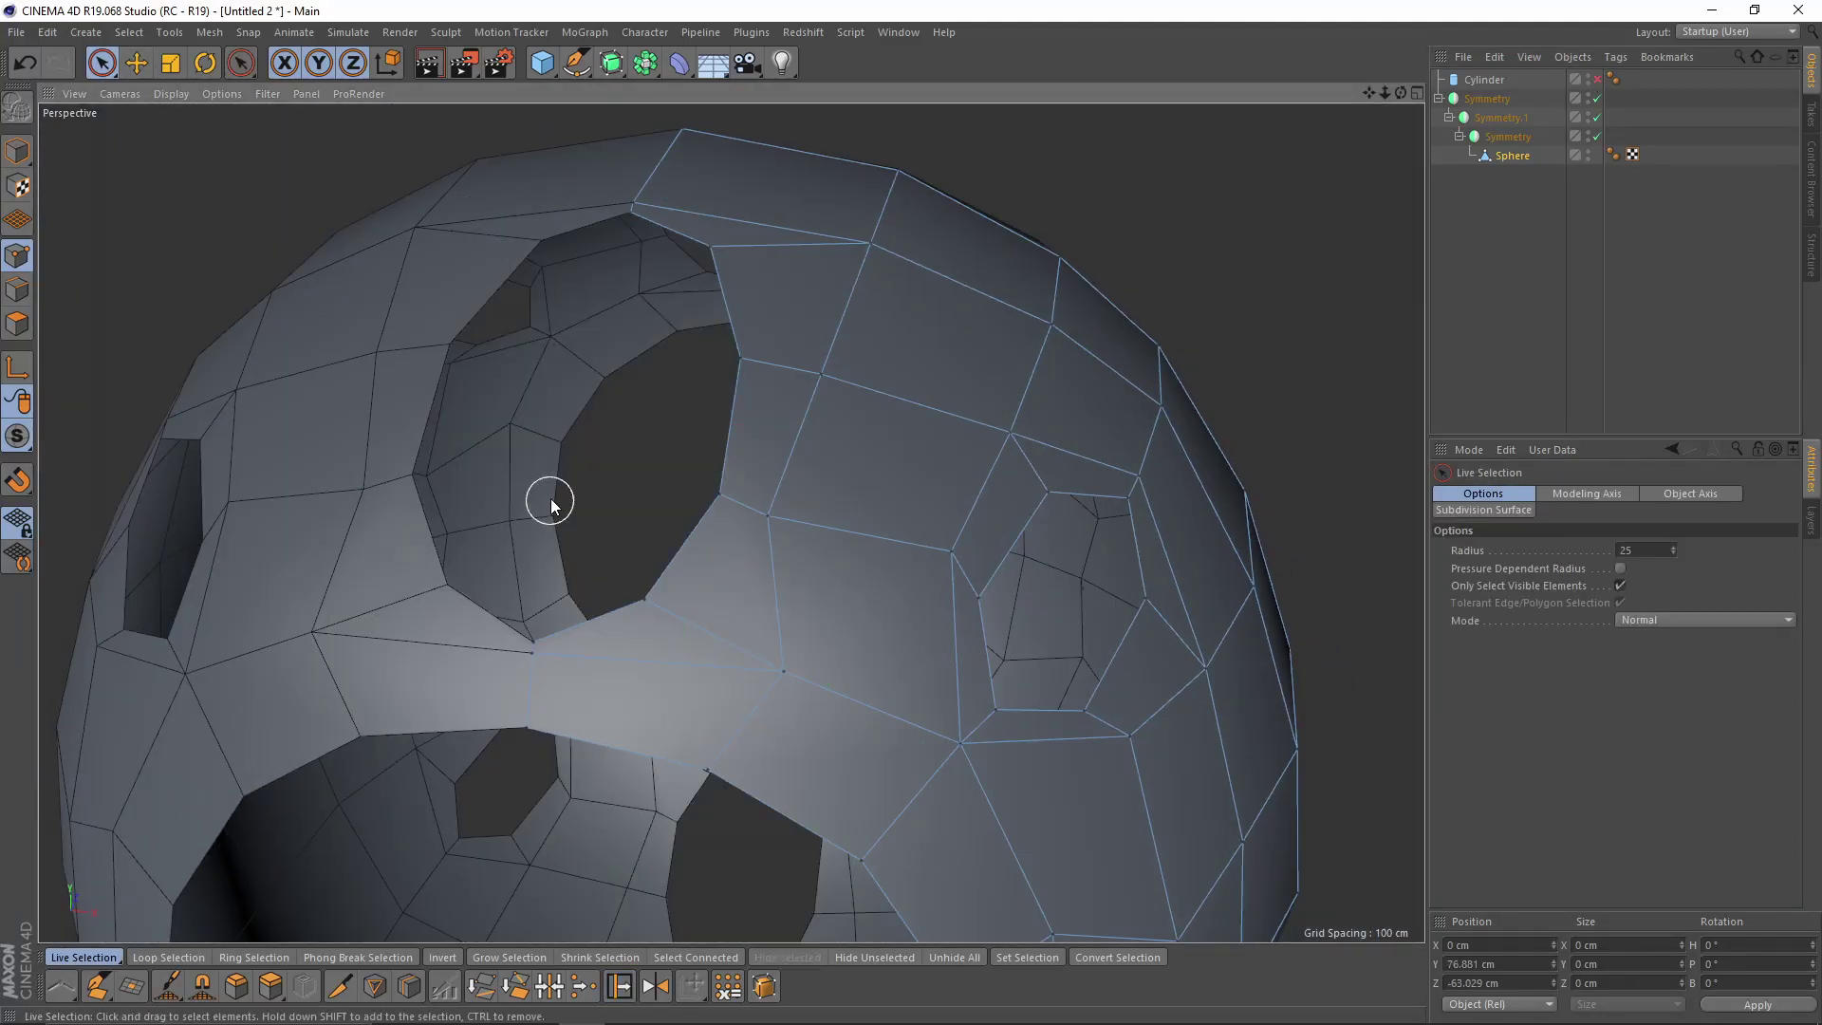
# - Slide the points around the ten-sided hole outward to even out the polygons between it and the hexagonal hole
pyautogui.press('m')
pyautogui.press('o')
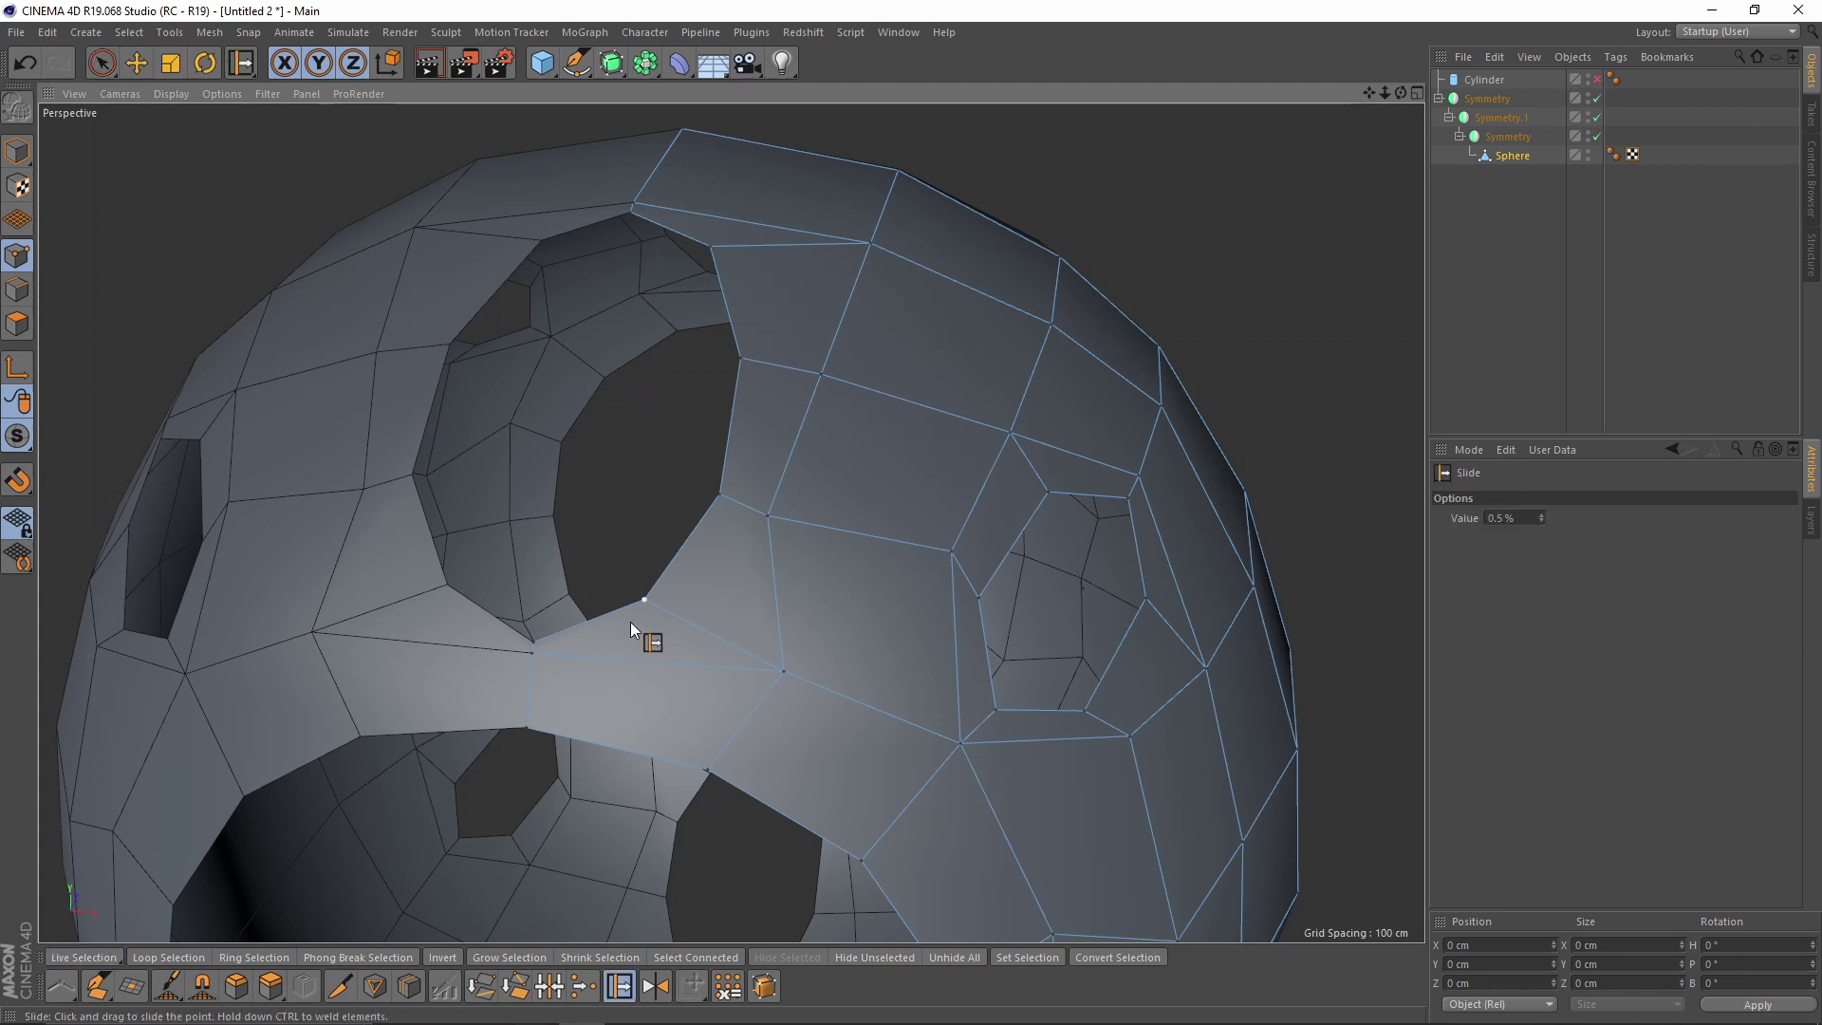
pyautogui.keyDown('alt'); pyautogui.moveTo(717, 491); pyautogui.dragTo(823, 530); pyautogui.keyUp('alt')
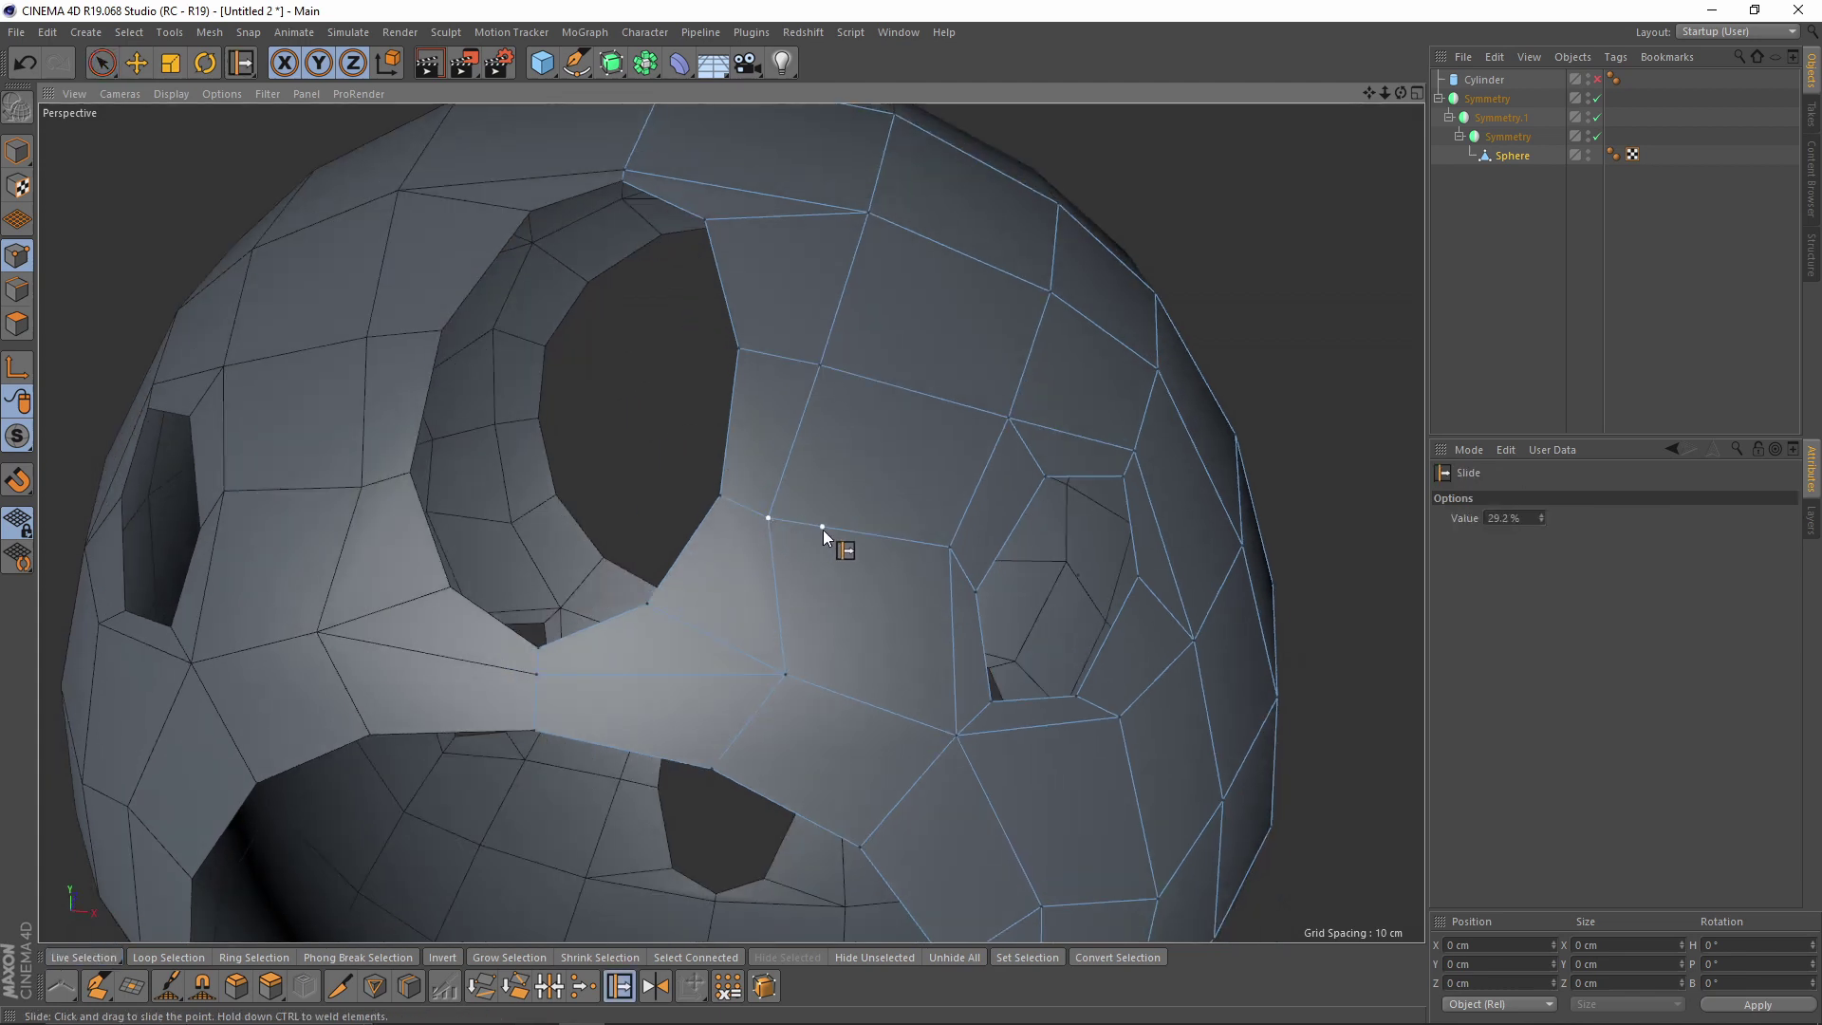
pyautogui.scroll(-2, 823, 530)
pyautogui.keyDown('alt'); pyautogui.moveTo(823, 530); pyautogui.dragTo(789, 546, button='middle'); pyautogui.keyUp('alt')
pyautogui.keyDown('alt'); pyautogui.moveTo(793, 551); pyautogui.dragTo(847, 395); pyautogui.keyUp('alt')
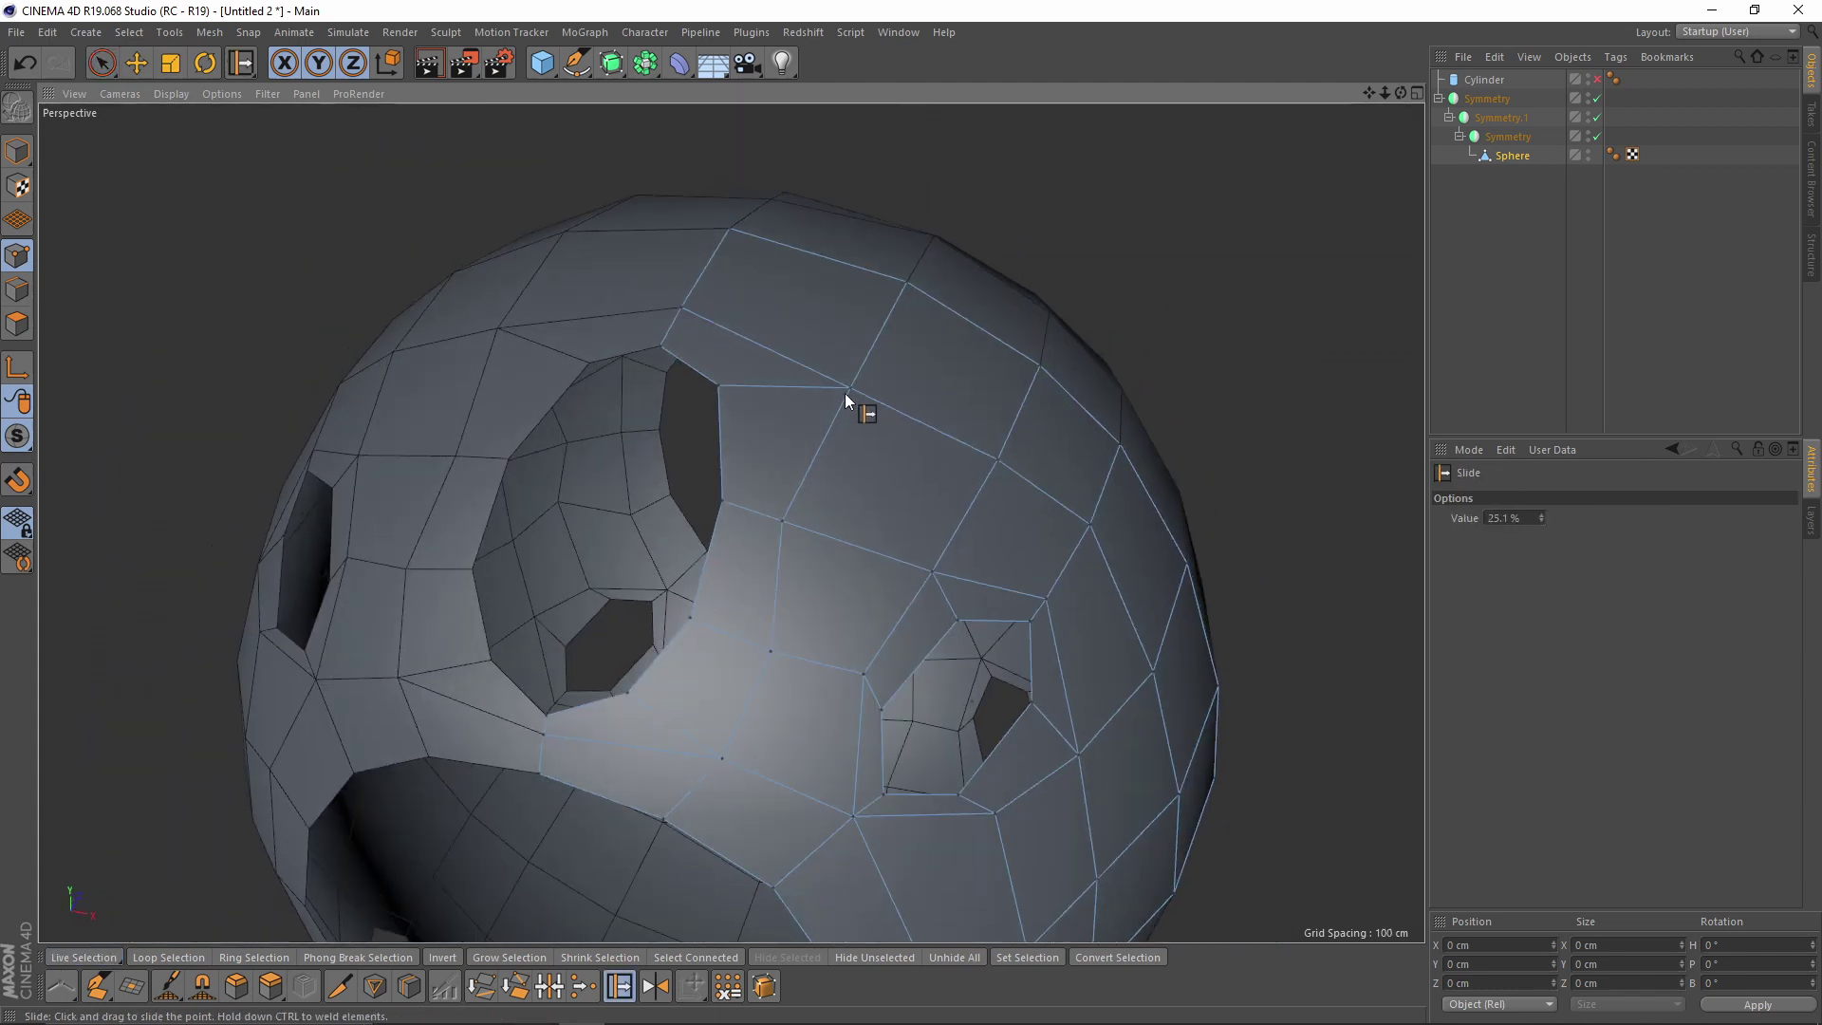
pyautogui.moveTo(782, 520); pyautogui.dragTo(868, 549)
pyautogui.keyDown('alt'); pyautogui.moveTo(868, 549); pyautogui.dragTo(826, 566, button='right'); pyautogui.keyUp('alt')
pyautogui.keyDown('alt'); pyautogui.moveTo(826, 566); pyautogui.dragTo(776, 501, button='middle'); pyautogui.keyUp('alt')
pyautogui.keyDown('alt'); pyautogui.moveTo(769, 459); pyautogui.dragTo(711, 408); pyautogui.keyUp('alt')
pyautogui.keyDown('alt'); pyautogui.moveTo(770, 471); pyautogui.dragTo(749, 486, button='right'); pyautogui.keyUp('alt')
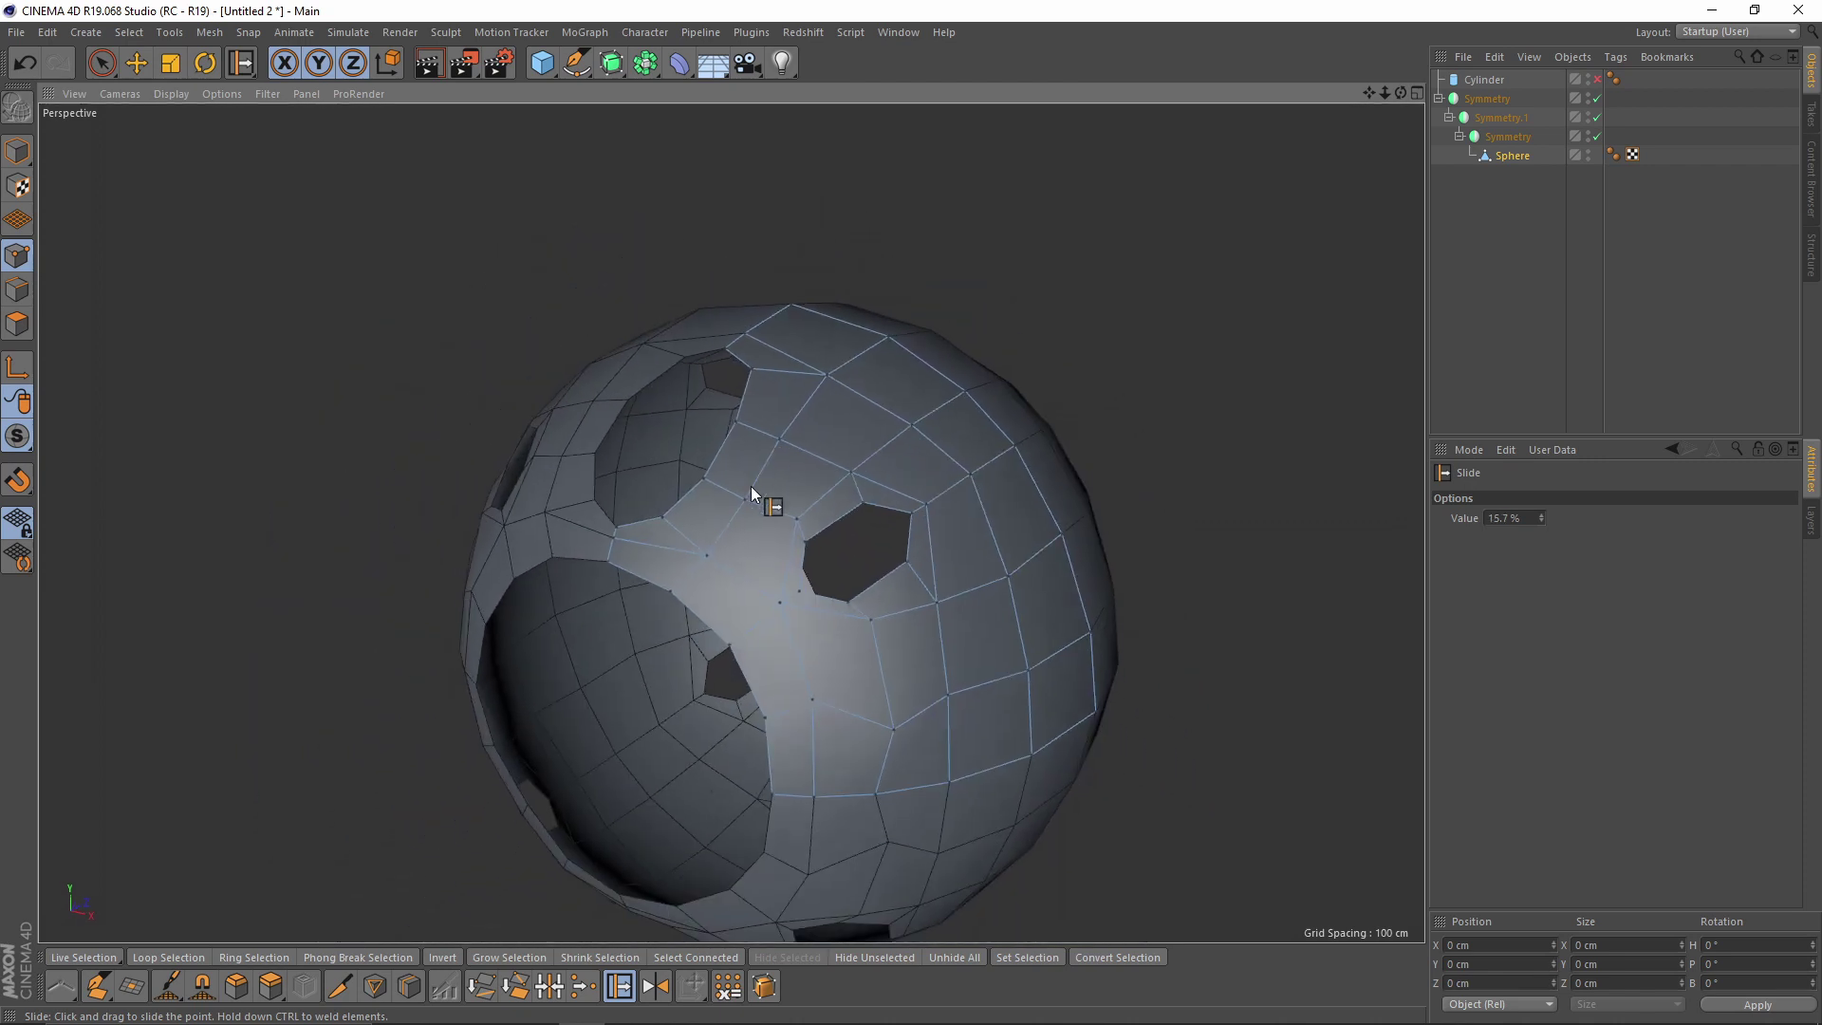
pyautogui.keyDown('alt'); pyautogui.moveTo(750, 486); pyautogui.dragTo(710, 427, button='middle'); pyautogui.keyUp('alt')
pyautogui.keyDown('alt'); pyautogui.moveTo(707, 429); pyautogui.dragTo(742, 401); pyautogui.keyUp('alt')
# - Select and delete the points in the middle of the sphere's side to open a hole, and adjust the surrounding points with Slide
pyautogui.click(102, 63)
pyautogui.keyDown('alt'); pyautogui.moveTo(1003, 623); pyautogui.dragTo(935, 590, button='middle'); pyautogui.keyUp('alt')
pyautogui.scroll(2, 935, 591)
pyautogui.moveTo(831, 665)
pyautogui.mouseDown()
pyautogui.moveTo(1021, 557)
pyautogui.moveTo(809, 455)
pyautogui.moveTo(801, 488)
pyautogui.moveTo(656, 553)
pyautogui.moveTo(698, 638)
pyautogui.moveTo(636, 494)
pyautogui.moveTo(692, 474)
pyautogui.mouseUp()
pyautogui.press('m')
pyautogui.press('o')
# - Add a Connect object, nest the whole Symmetry hierarchy under it, and switch to model mode
pyautogui.click(1439, 99)
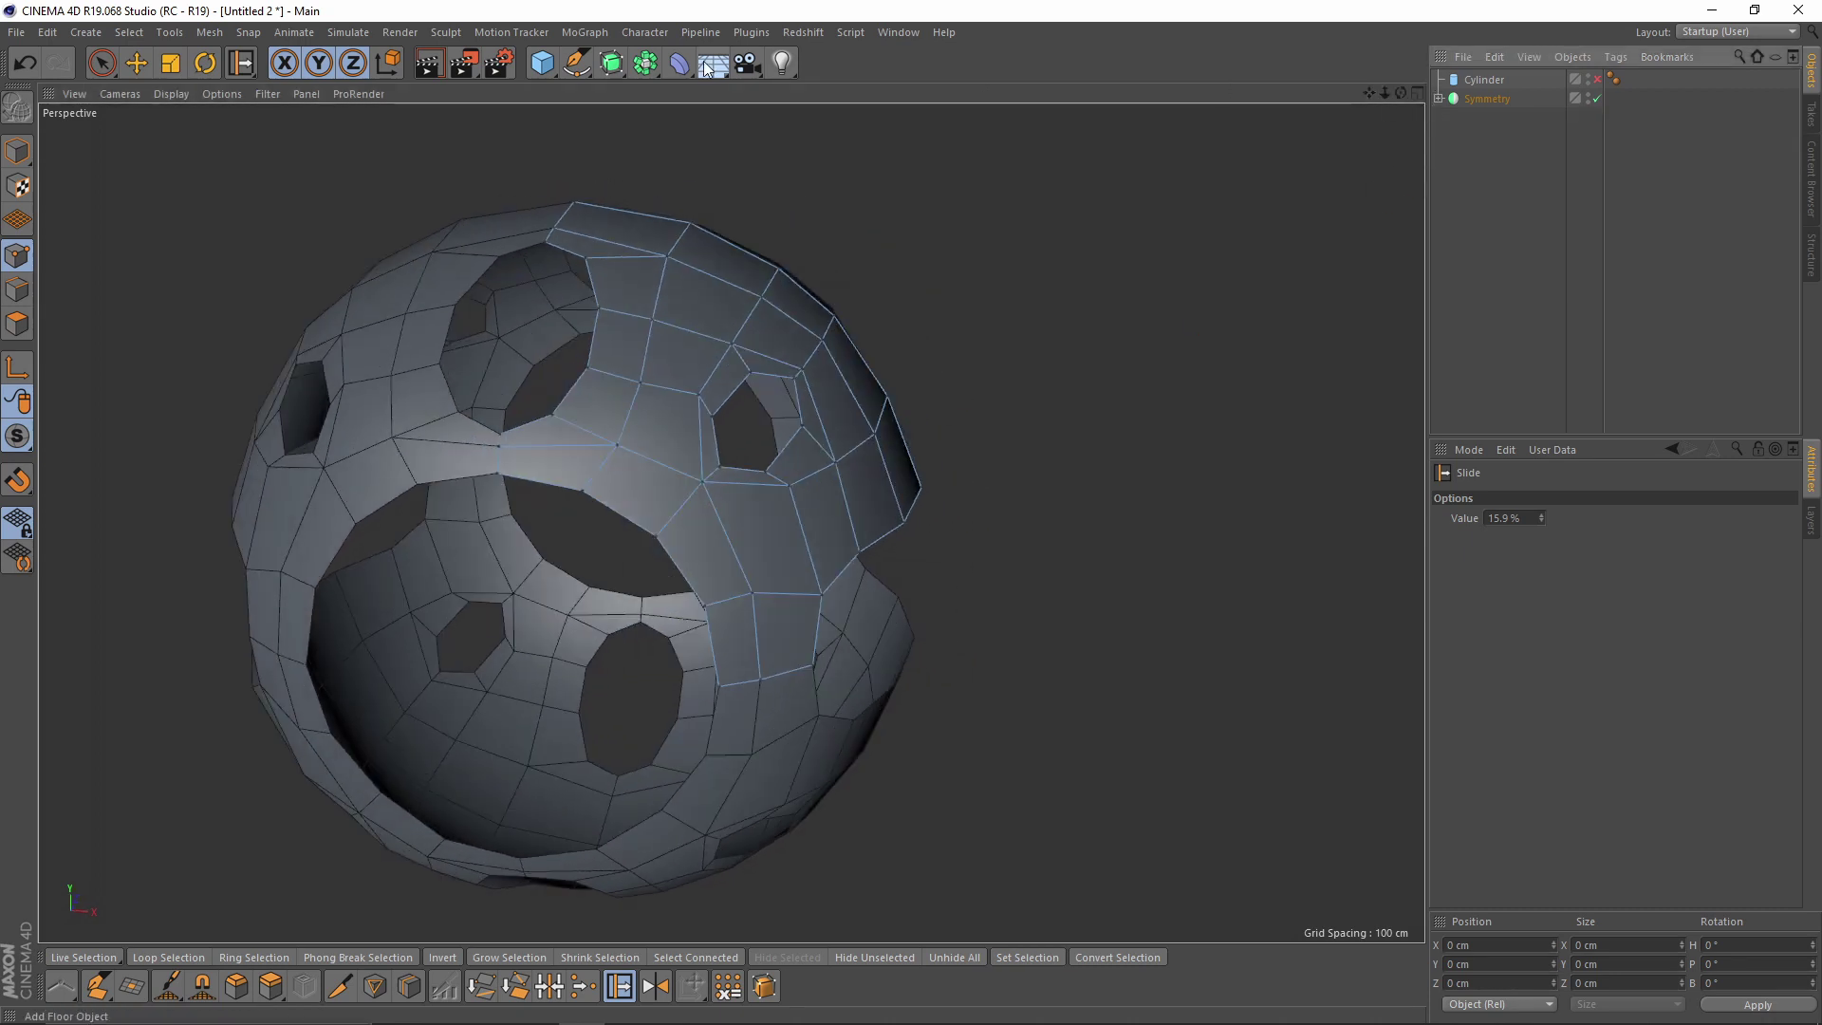
pyautogui.moveTo(648, 64); pyautogui.dragTo(693, 107)
pyautogui.click(864, 124)
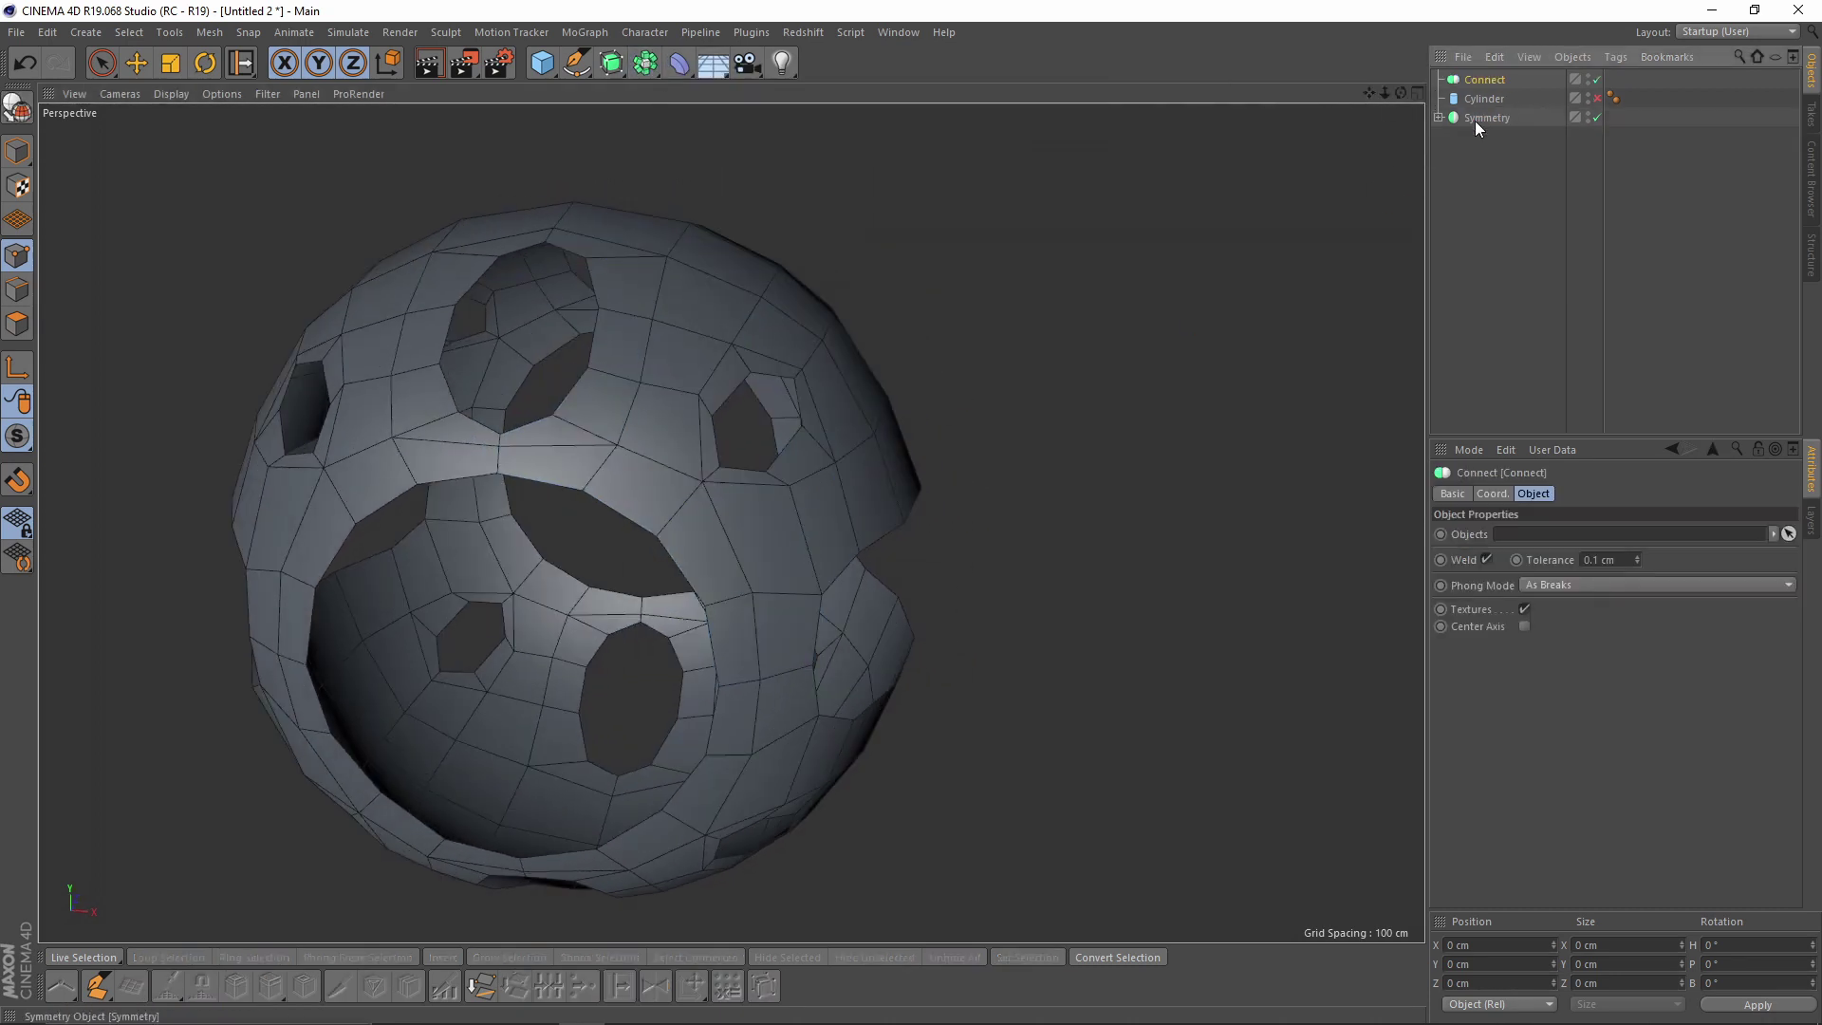
pyautogui.moveTo(1483, 77); pyautogui.dragTo(1482, 80)
pyautogui.click(1459, 82)
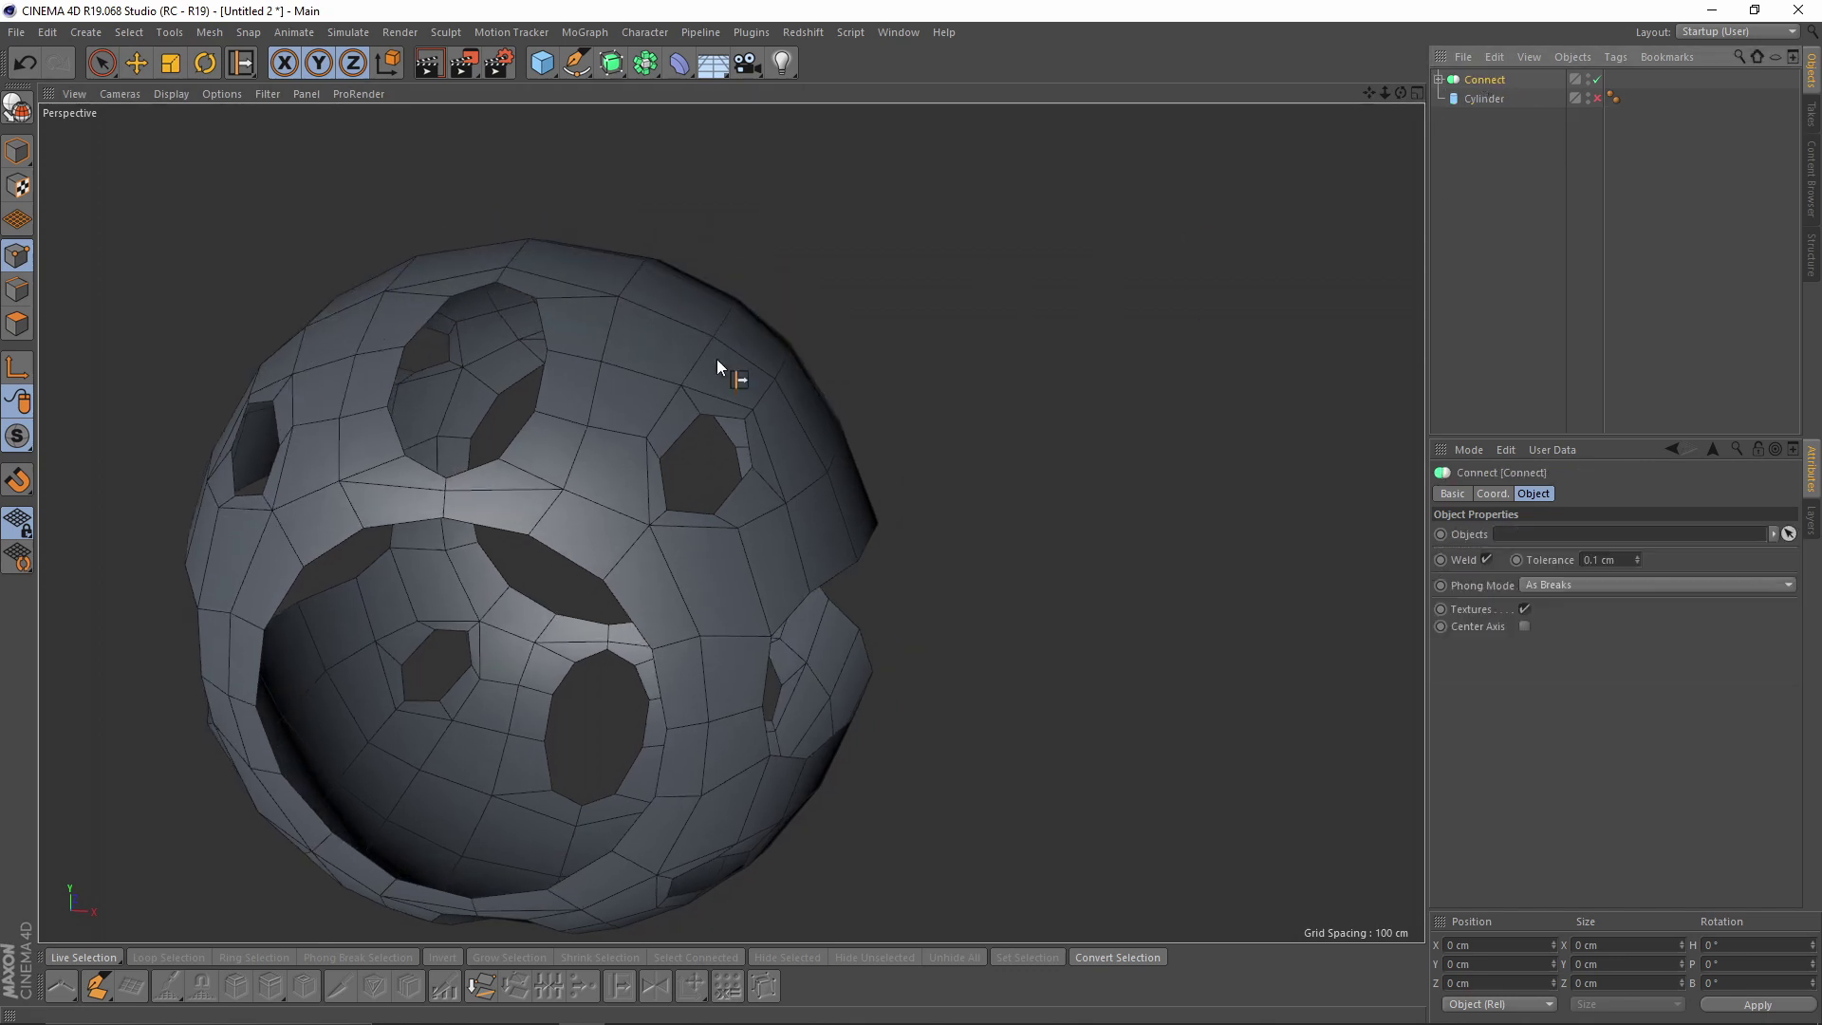
pyautogui.click(17, 152)
pyautogui.press('e')
pyautogui.keyDown('alt'); pyautogui.moveTo(602, 374); pyautogui.dragTo(541, 400); pyautogui.keyUp('alt')
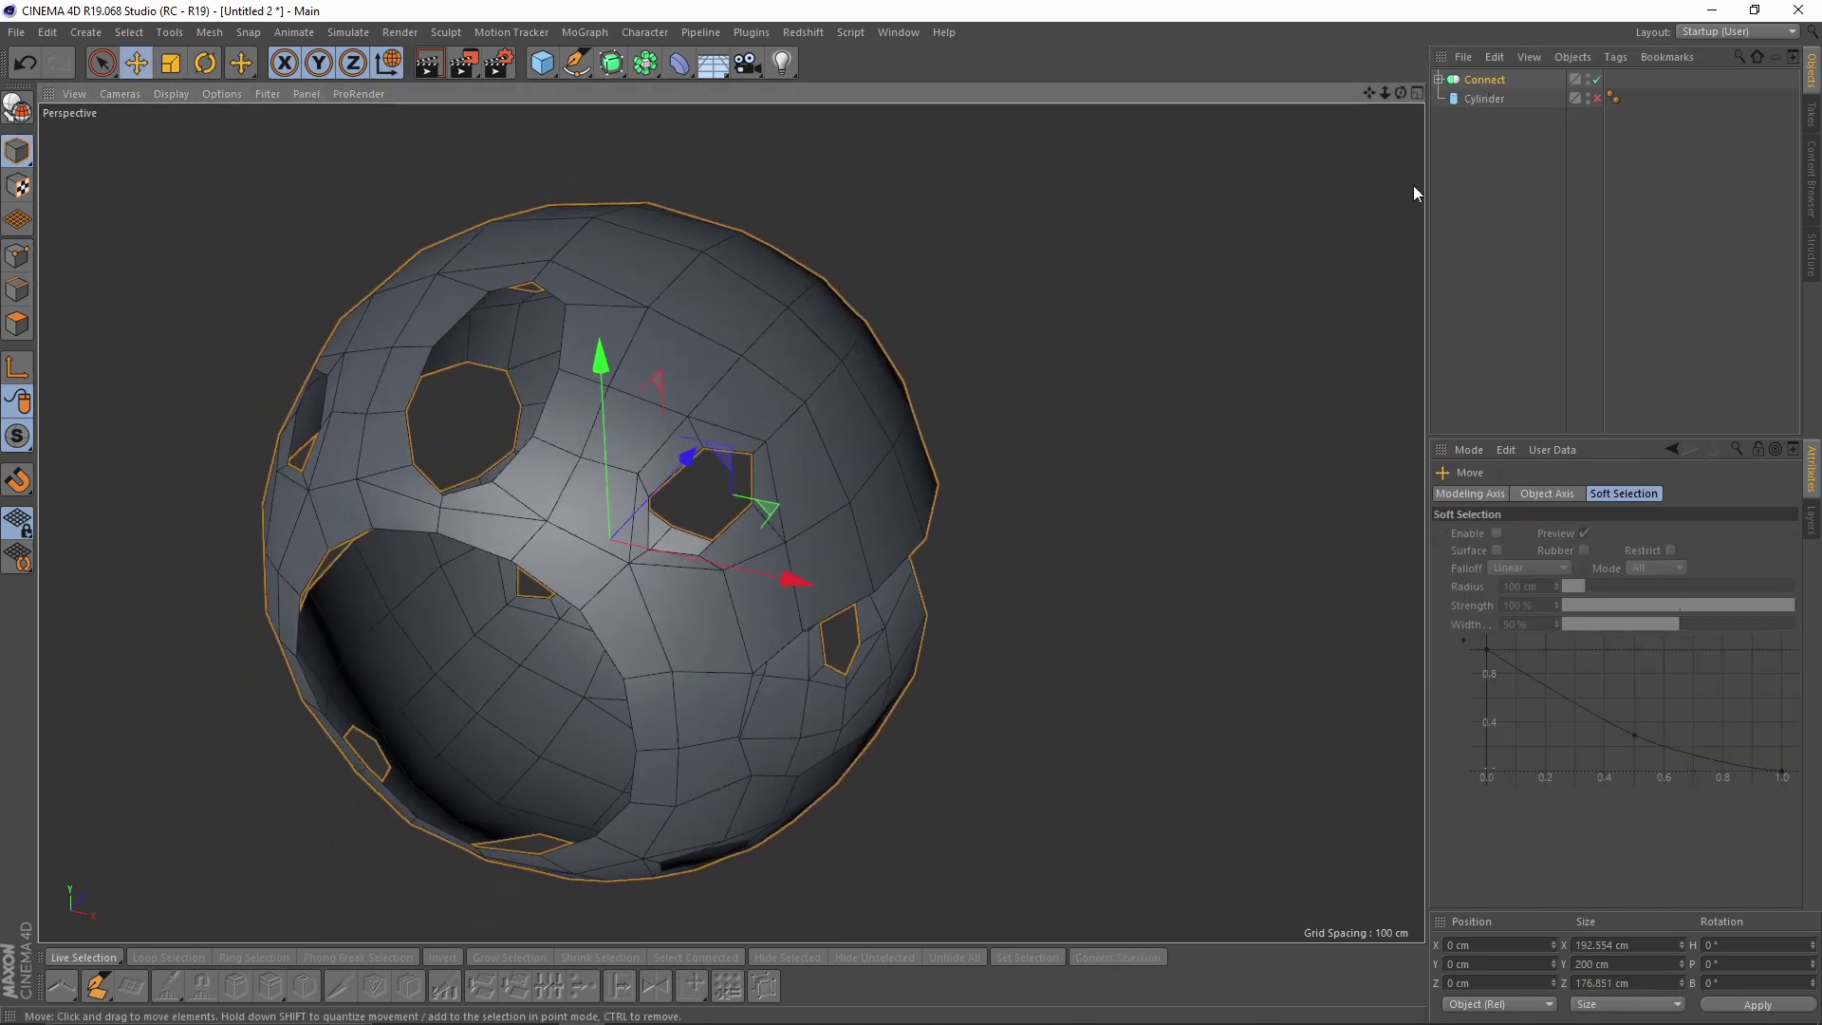
# - Add a Subdivision Surface and nest the Connect object under it
pyautogui.click(1488, 80)
pyautogui.moveTo(628, 71); pyautogui.dragTo(708, 91)
pyautogui.moveTo(1496, 98); pyautogui.dragTo(1495, 81)
pyautogui.keyDown('alt'); pyautogui.moveTo(1180, 224); pyautogui.dragTo(1020, 248); pyautogui.keyUp('alt')
pyautogui.click(1547, 249)
pyautogui.moveTo(1217, 318)
pyautogui.keyDown('alt'); pyautogui.mouseDown()
pyautogui.moveTo(1029, 366)
pyautogui.moveTo(1023, 402)
pyautogui.moveTo(838, 429)
pyautogui.moveTo(786, 474)
pyautogui.moveTo(813, 529)
pyautogui.moveTo(806, 582)
pyautogui.moveTo(852, 382)
pyautogui.moveTo(791, 410)
pyautogui.moveTo(854, 493)
pyautogui.mouseUp(); pyautogui.keyUp('alt')
# - Add a Shrink Wrap deformer and place it under the Subdivision Surface, below the Connect object
pyautogui.click(680, 65)
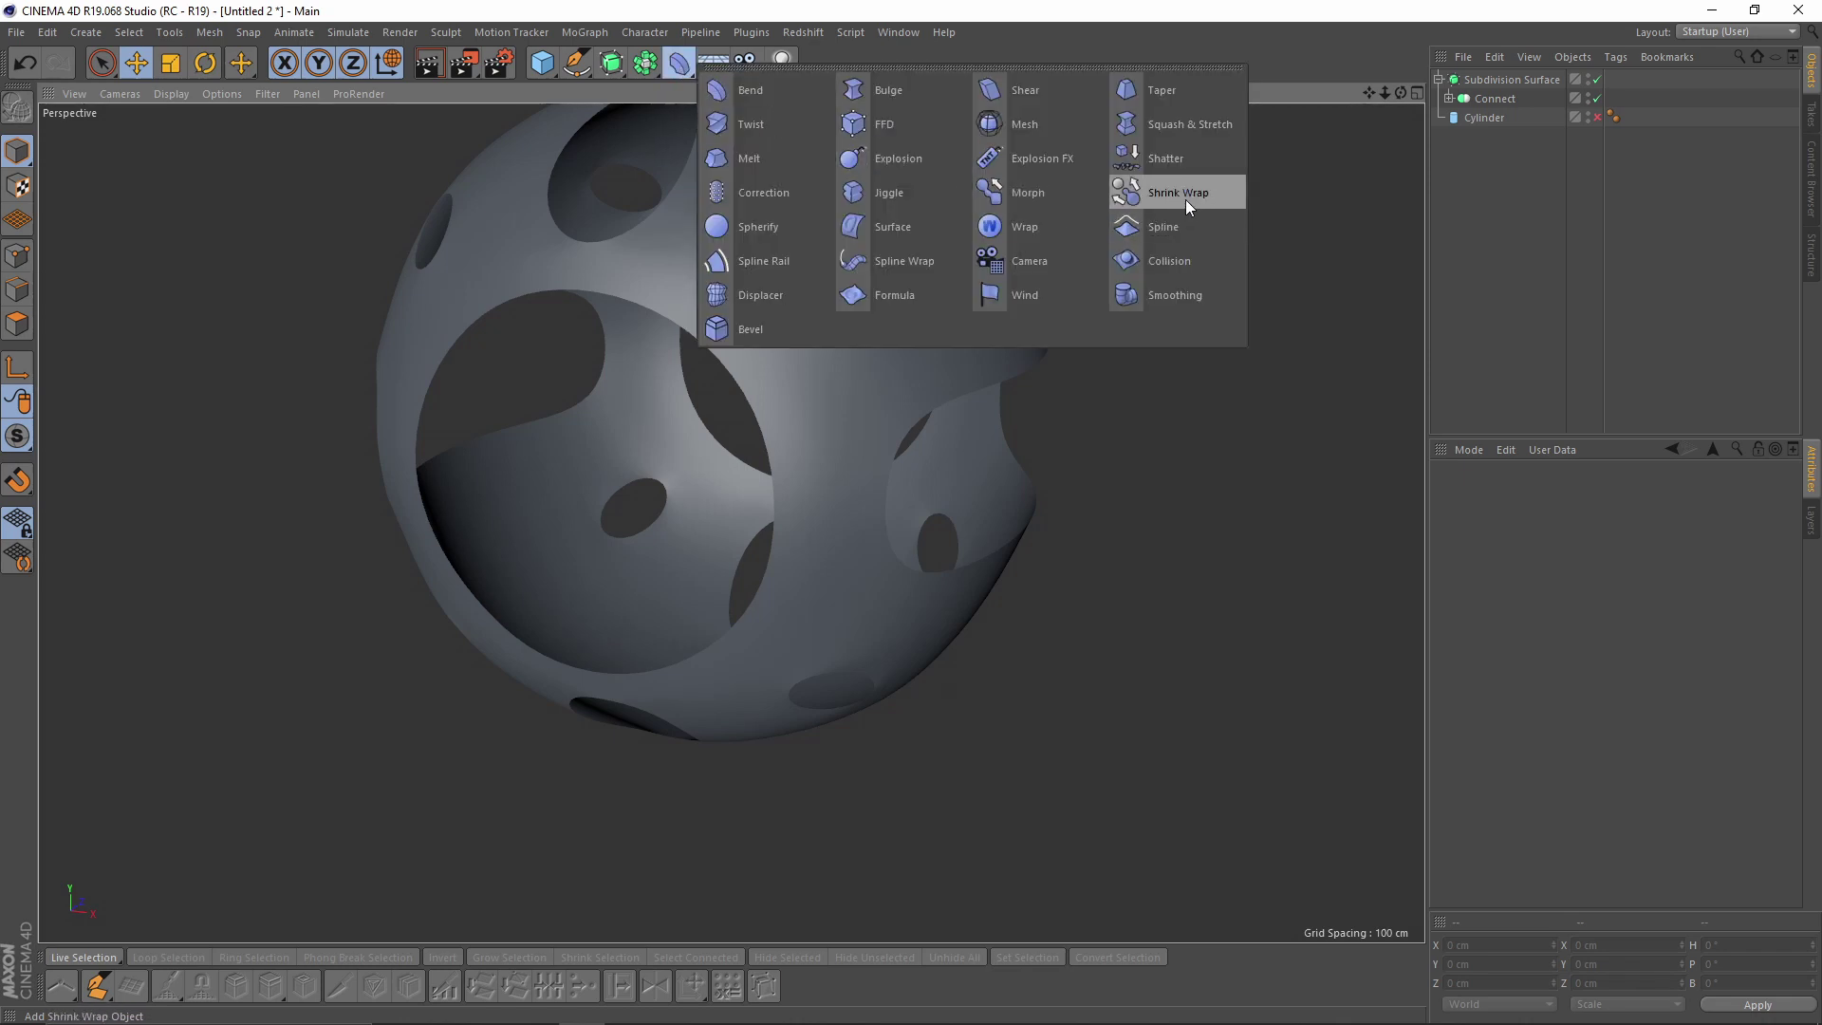
pyautogui.click(1186, 198)
pyautogui.moveTo(1494, 79); pyautogui.dragTo(1498, 131)
pyautogui.keyDown('alt'); pyautogui.moveTo(1014, 288); pyautogui.dragTo(964, 406, button='middle'); pyautogui.keyUp('alt')
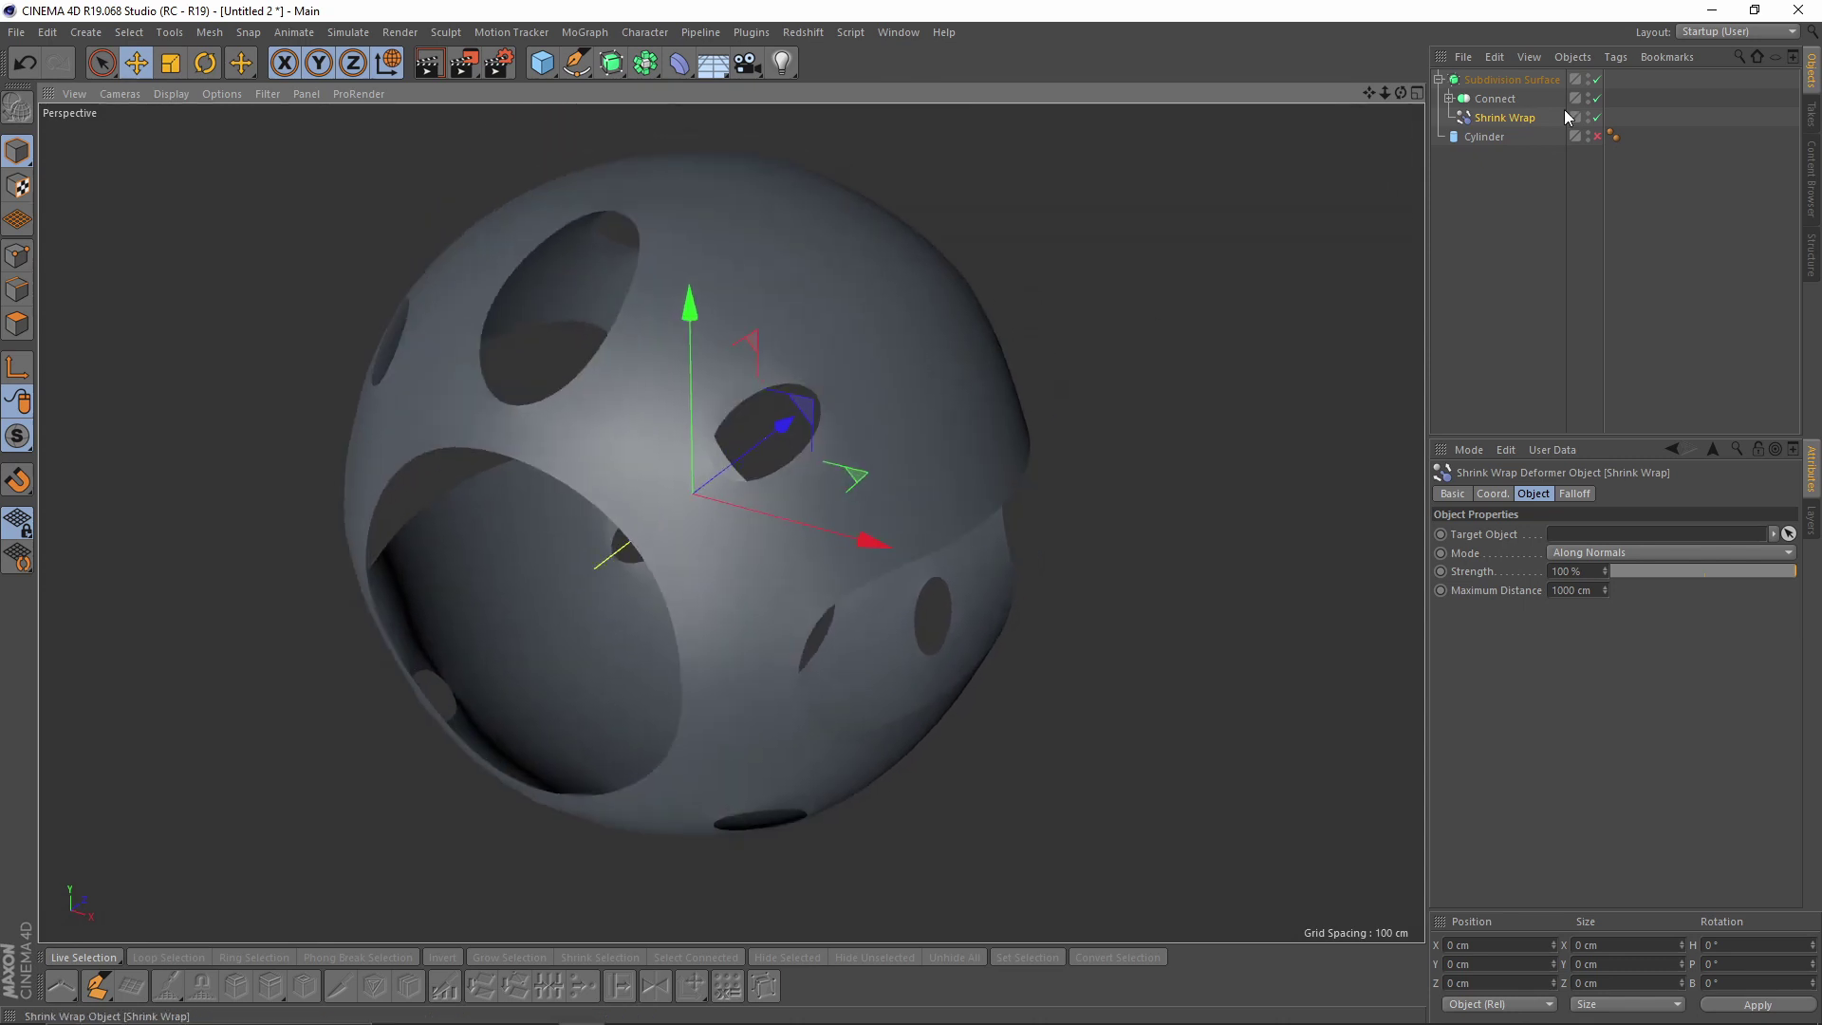
pyautogui.click(1439, 80)
pyautogui.click(1438, 80)
pyautogui.keyDown('alt'); pyautogui.moveTo(873, 235); pyautogui.dragTo(879, 184); pyautogui.keyUp('alt')
# - Add a sphere primitive and set its segments to 100
pyautogui.click(538, 66)
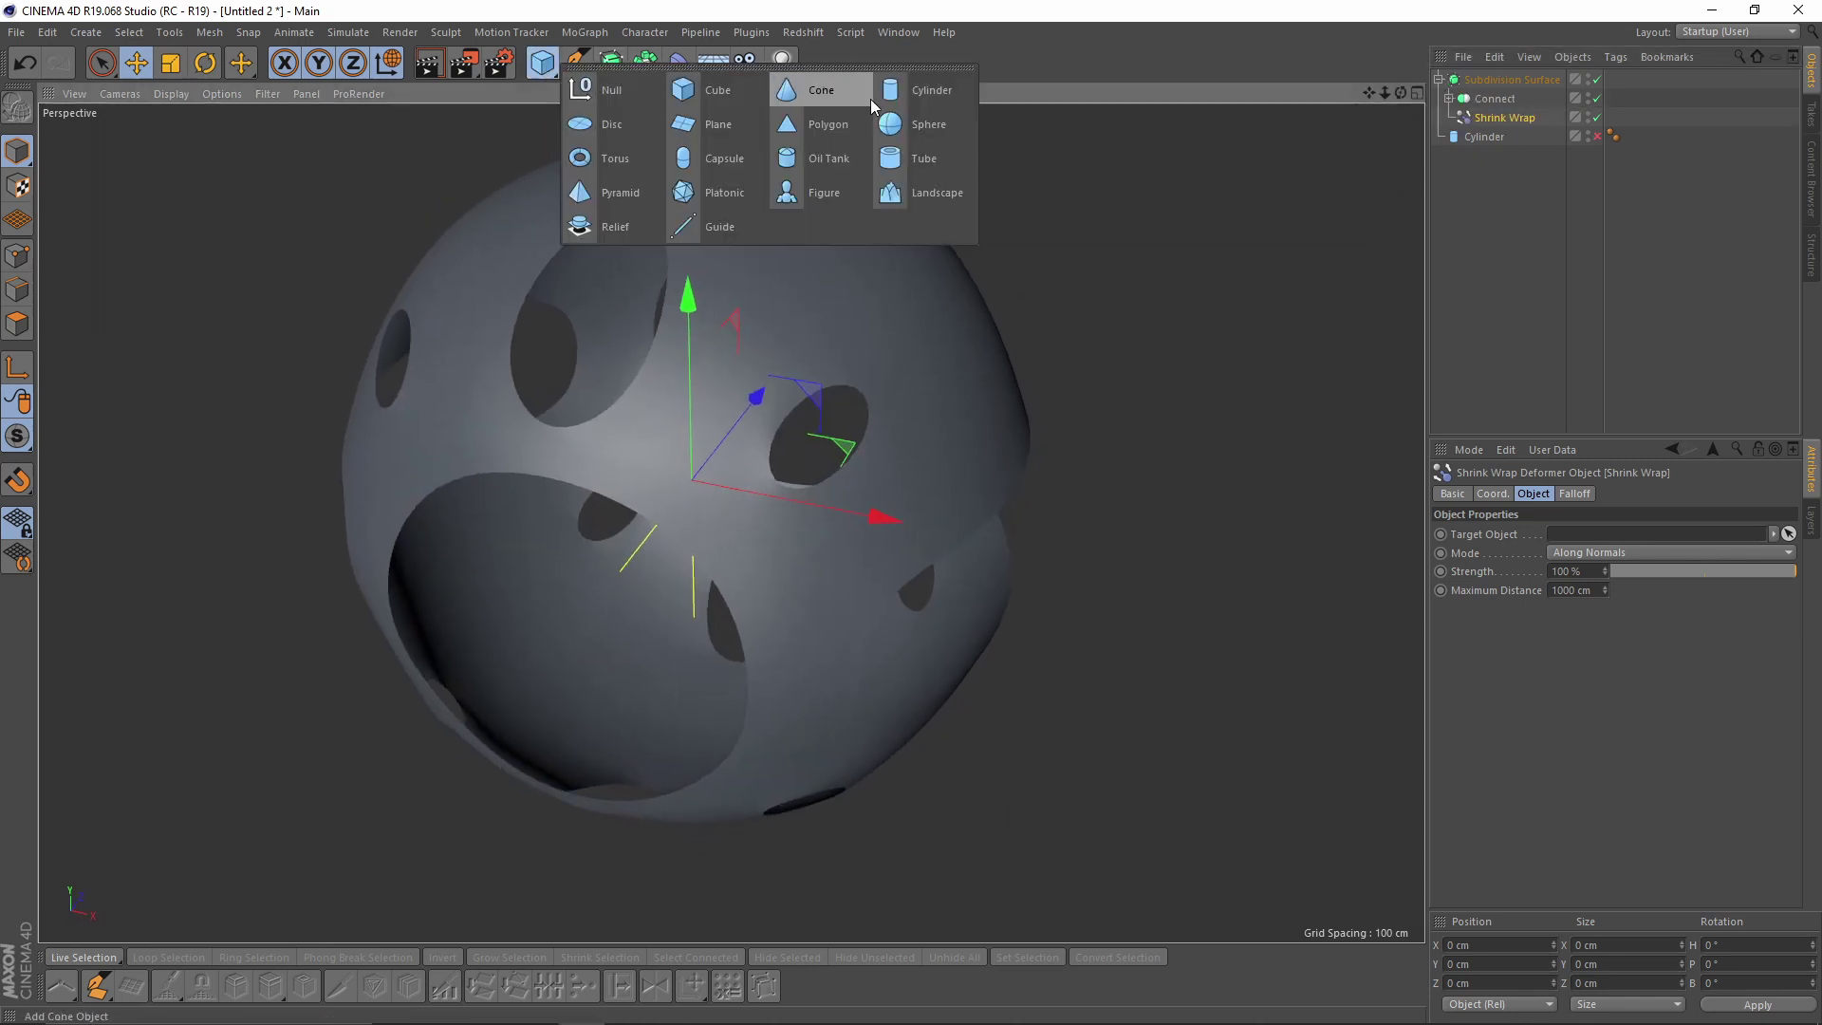
pyautogui.click(918, 125)
pyautogui.moveTo(1545, 553); pyautogui.dragTo(1508, 551)
pyautogui.write('100')
pyautogui.press('Return')
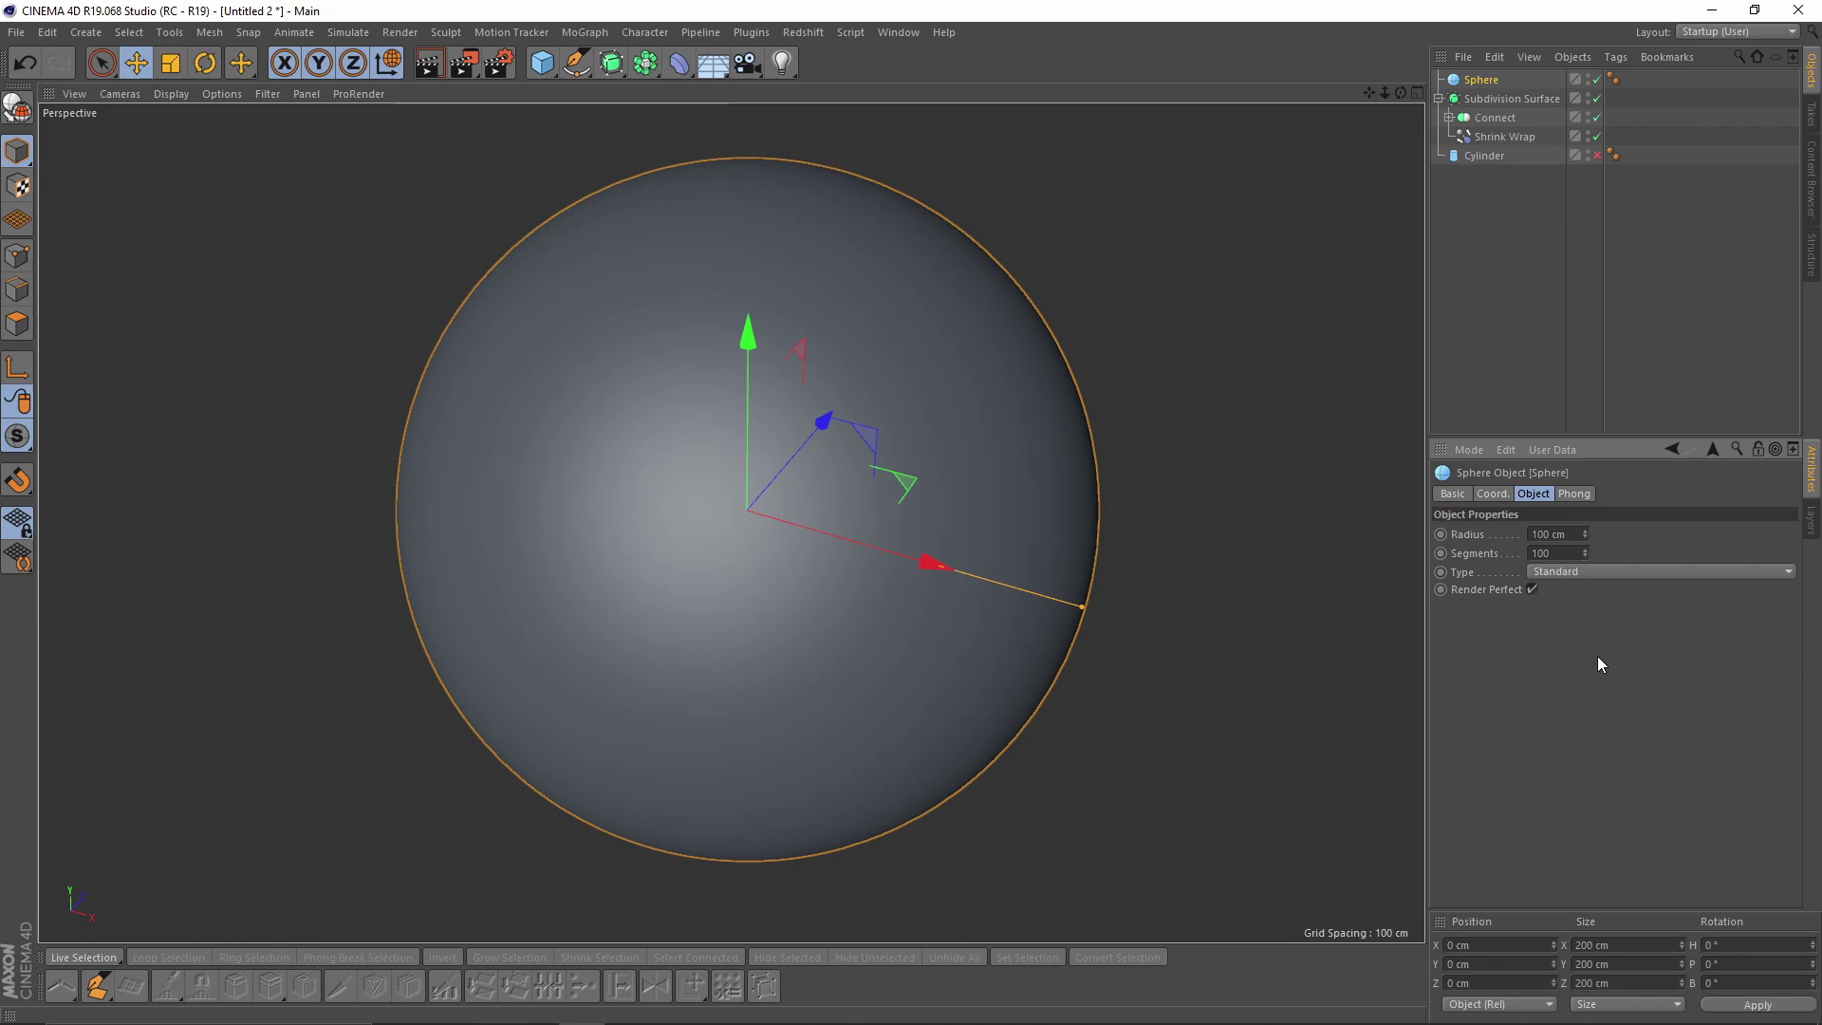
pyautogui.keyDown('alt'); pyautogui.moveTo(1101, 453); pyautogui.dragTo(1082, 408); pyautogui.keyUp('alt')
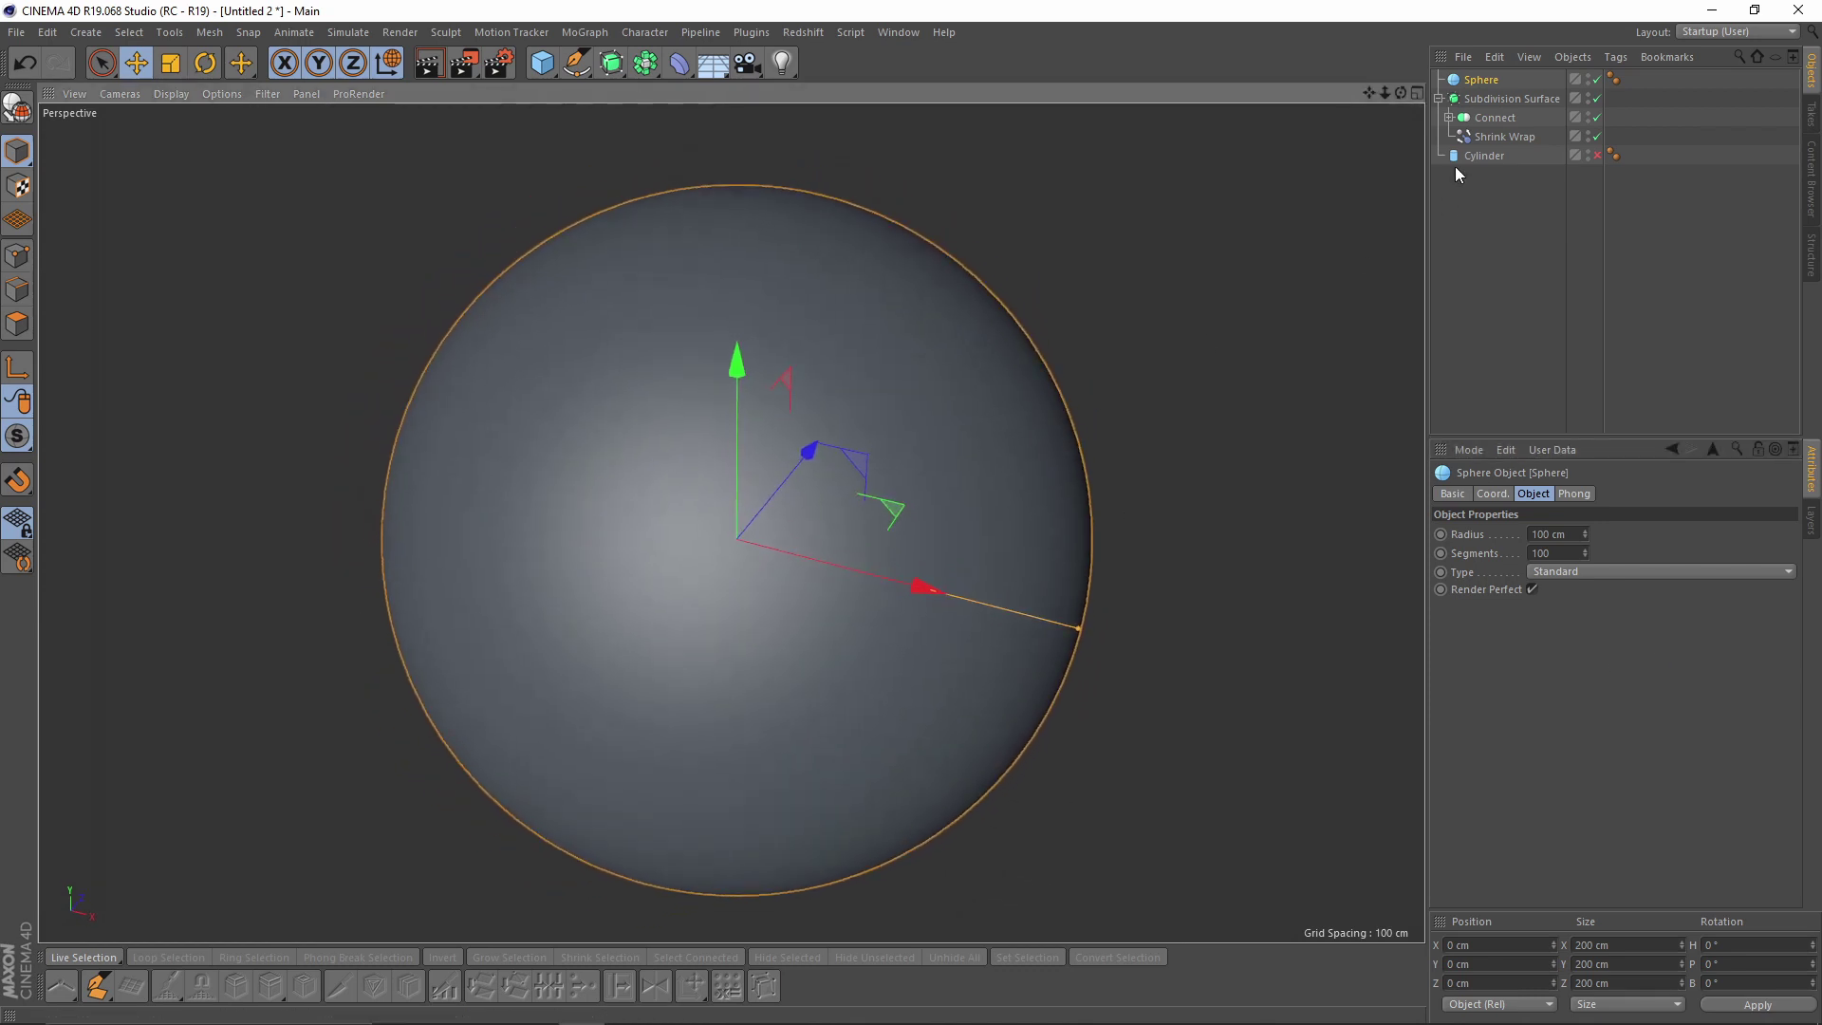
# - Rename the new sphere as target and hide it in the viewport
pyautogui.doubleClick(1473, 83)
pyautogui.write('tar')
pyautogui.write('rget')
pyautogui.press('Return')
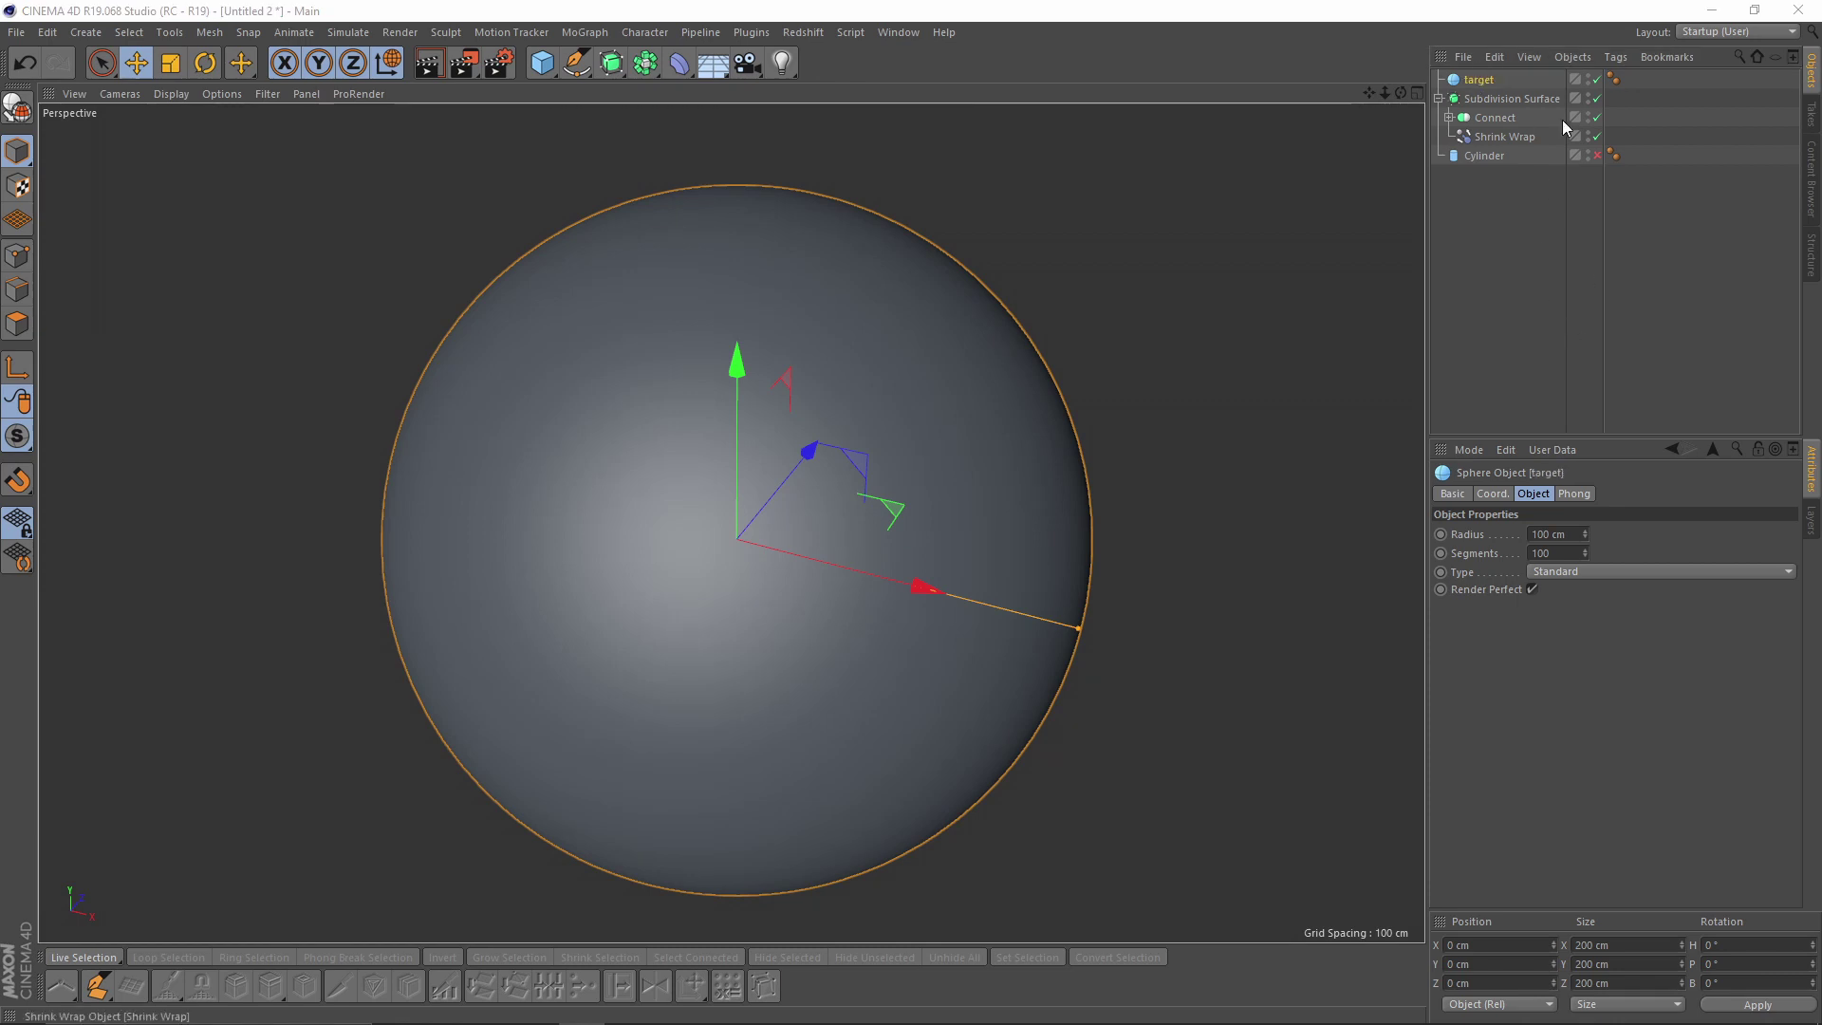
pyautogui.doubleClick(1587, 75)
pyautogui.keyDown('alt'); pyautogui.moveTo(1017, 389); pyautogui.dragTo(1318, 273); pyautogui.keyUp('alt')
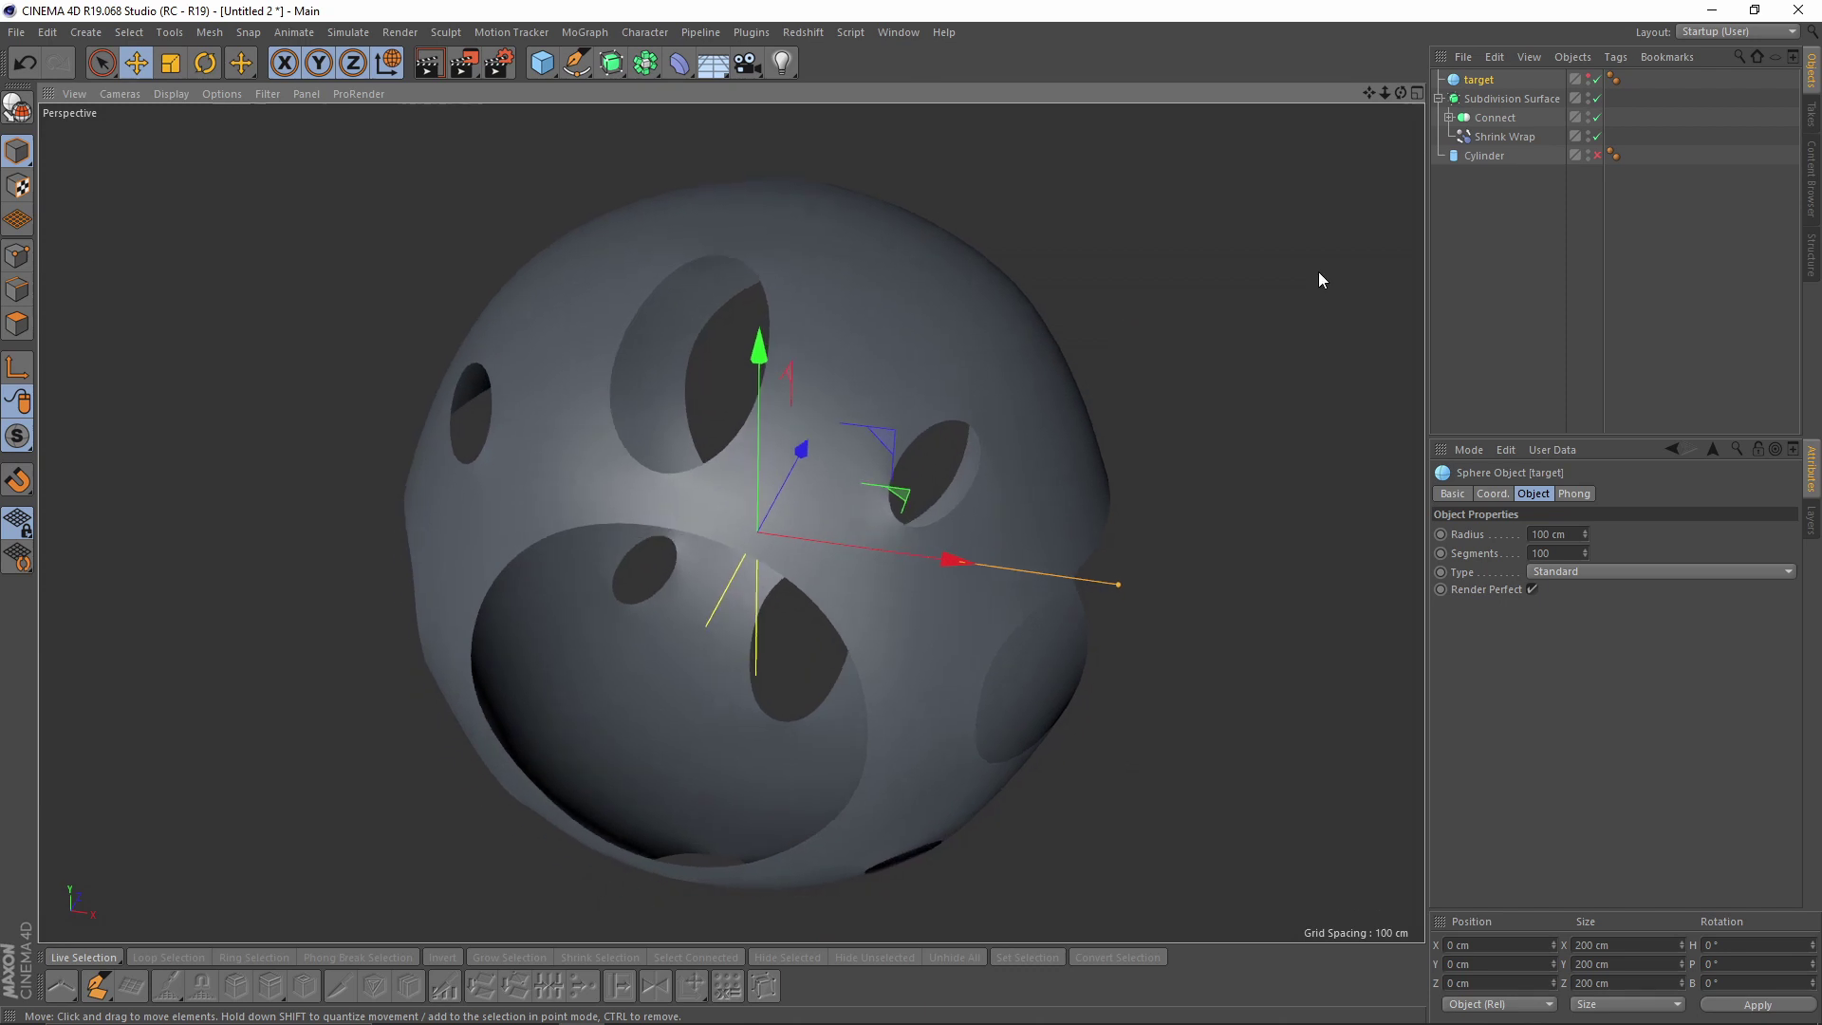
# - Assign the target sphere as the Shrink Wrap deformer's target object
pyautogui.click(1522, 137)
pyautogui.keyDown('alt'); pyautogui.moveTo(1062, 389); pyautogui.dragTo(1016, 429); pyautogui.keyUp('alt')
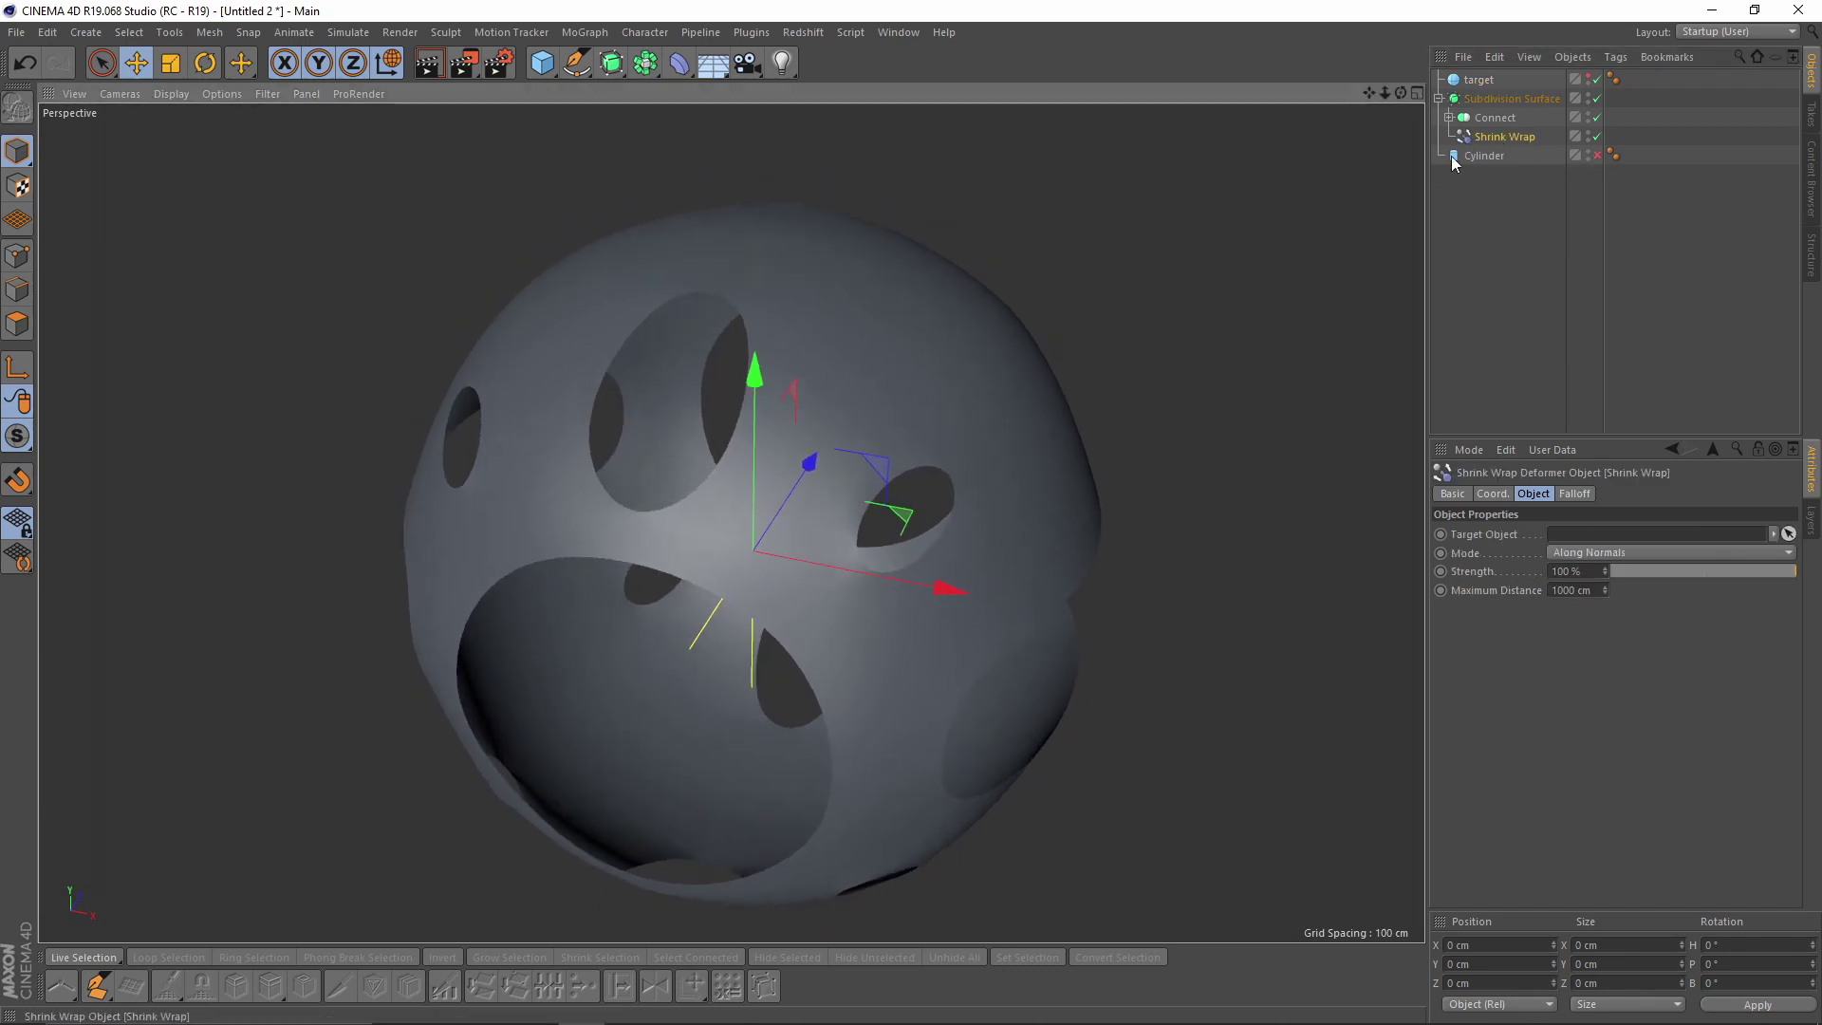
pyautogui.click(1482, 85)
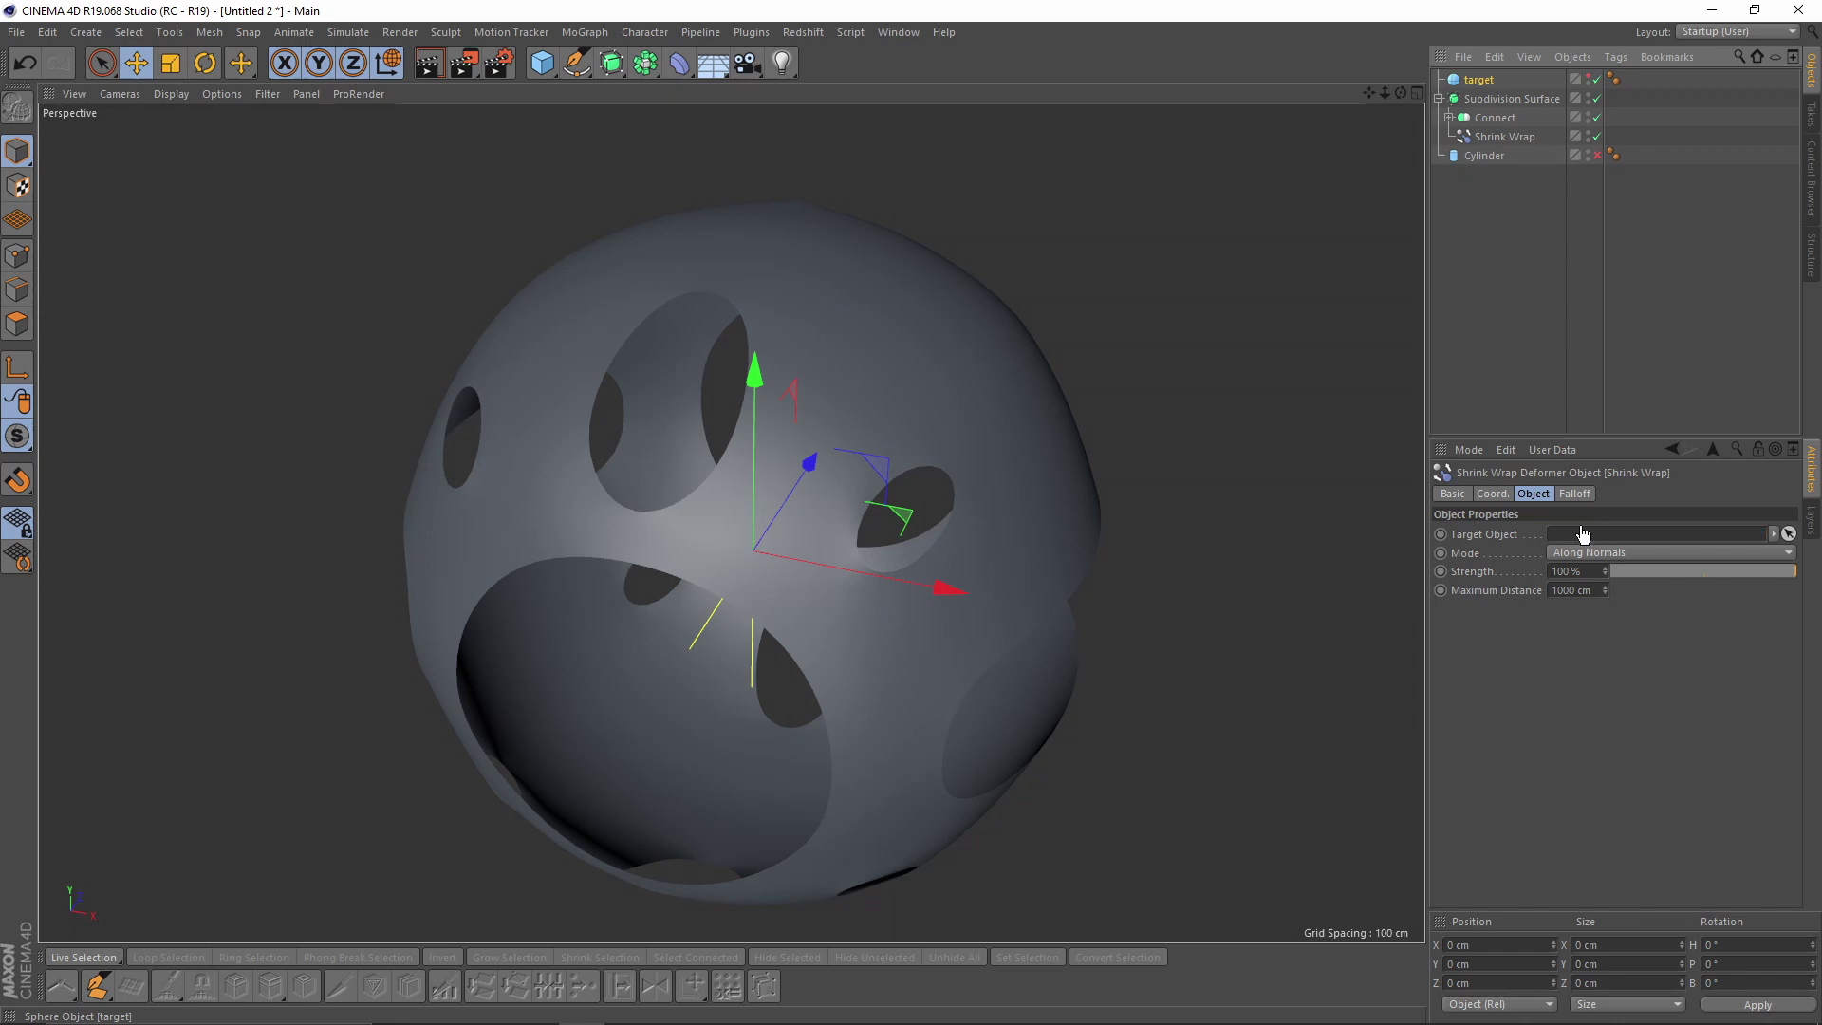
pyautogui.keyDown('alt'); pyautogui.moveTo(1149, 543); pyautogui.dragTo(1133, 393); pyautogui.keyUp('alt')
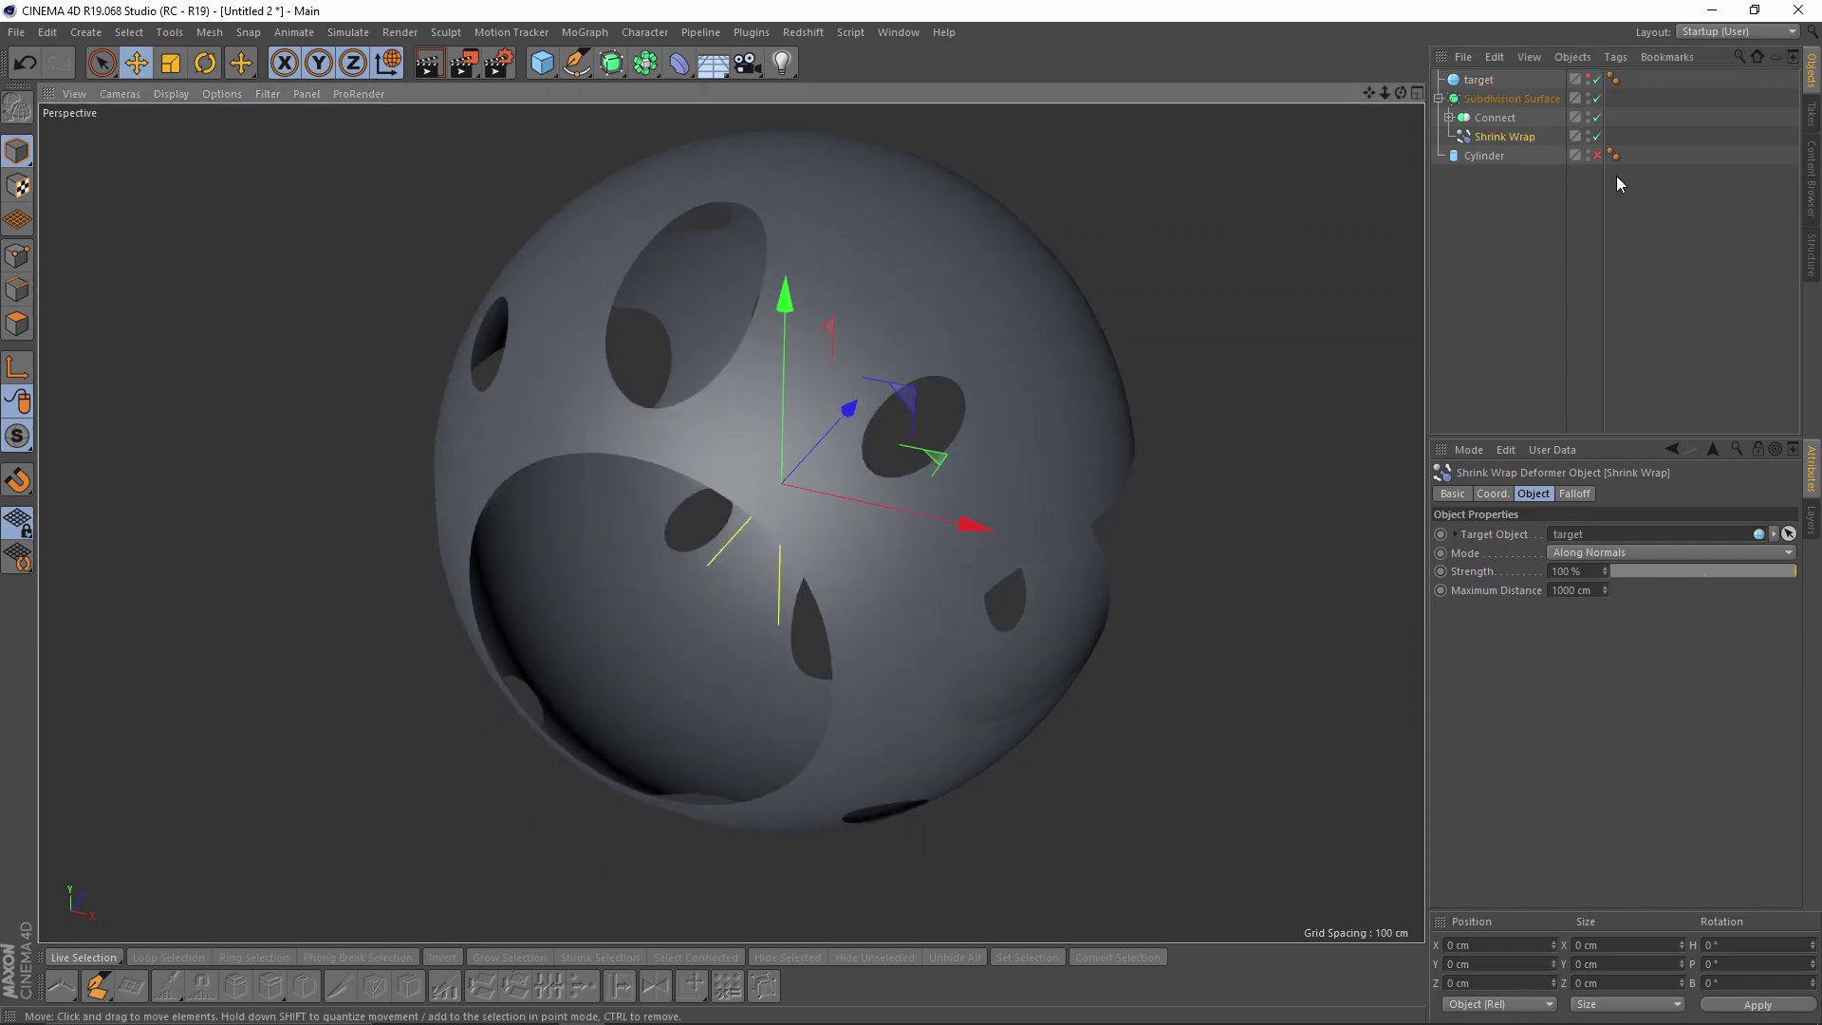
# - Compare the mesh with the Shrink Wrap deformer on and off, with and without wireframe lines displayed
pyautogui.press('n')
pyautogui.press('b')
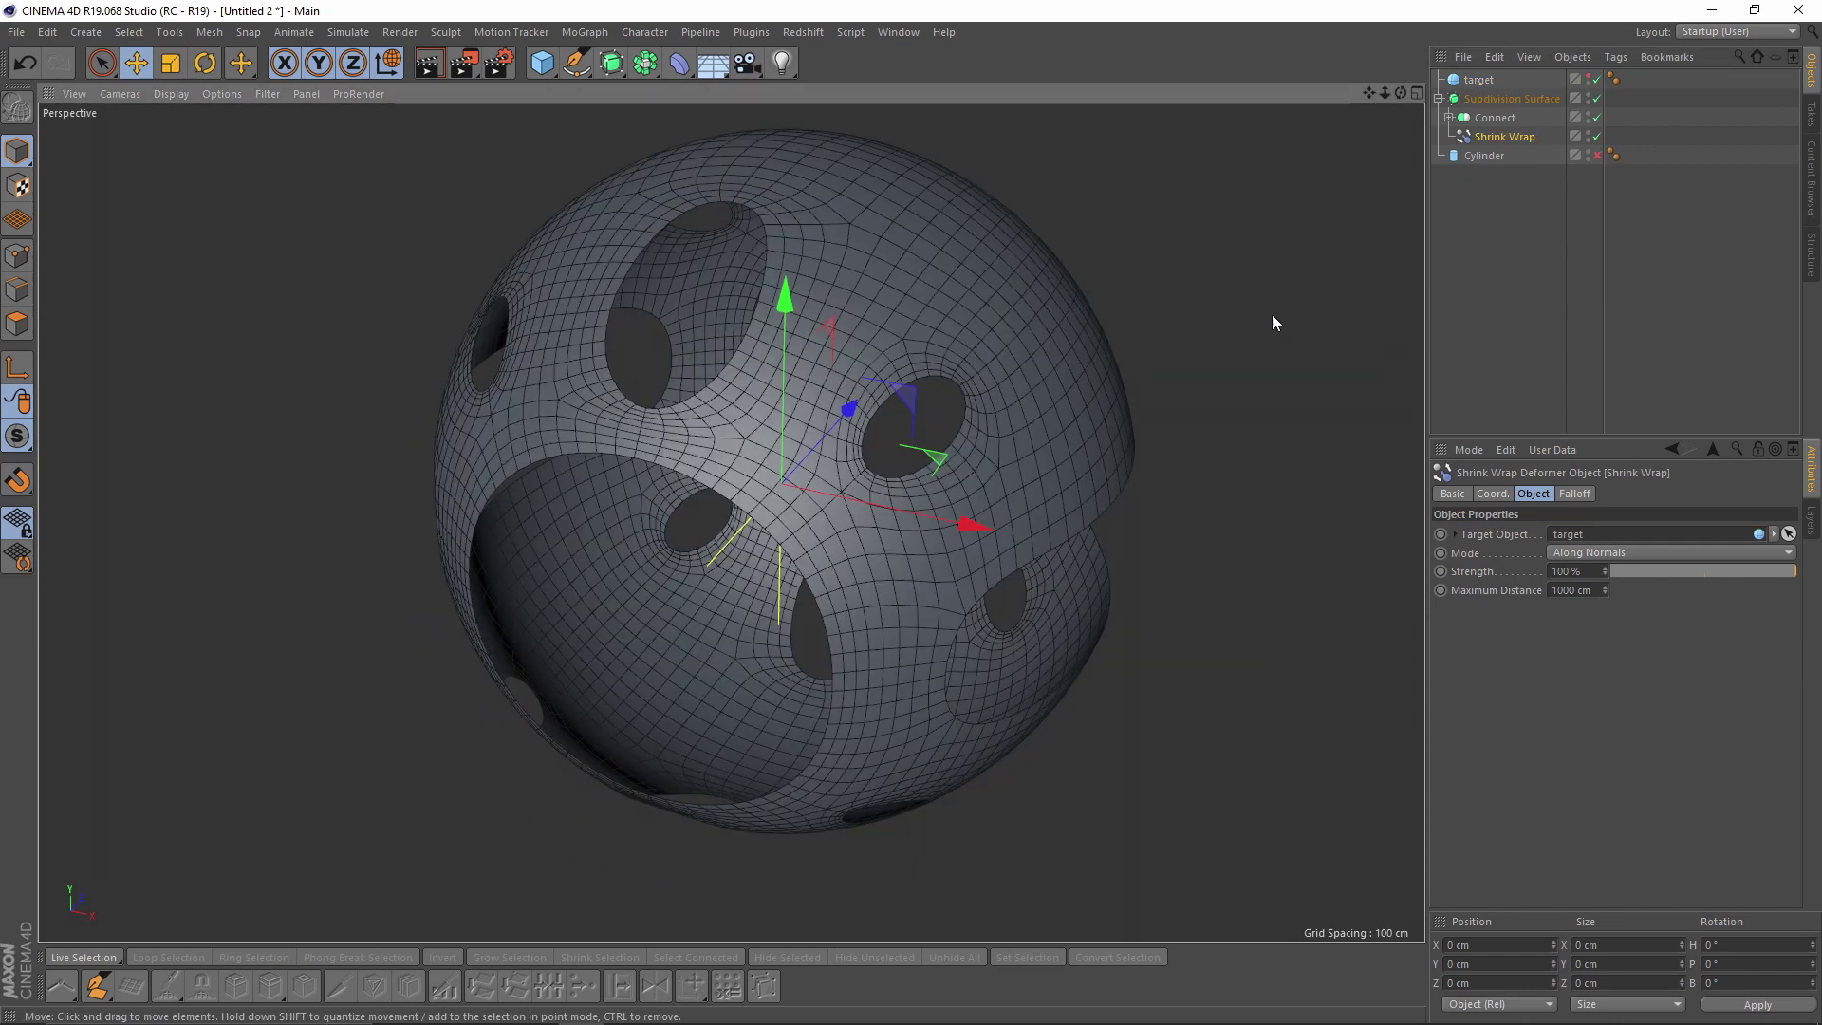
pyautogui.click(1595, 138)
pyautogui.click(1594, 138)
pyautogui.press('n')
pyautogui.press('a')
pyautogui.click(1595, 139)
pyautogui.click(1595, 138)
pyautogui.press('n')
pyautogui.press('b')
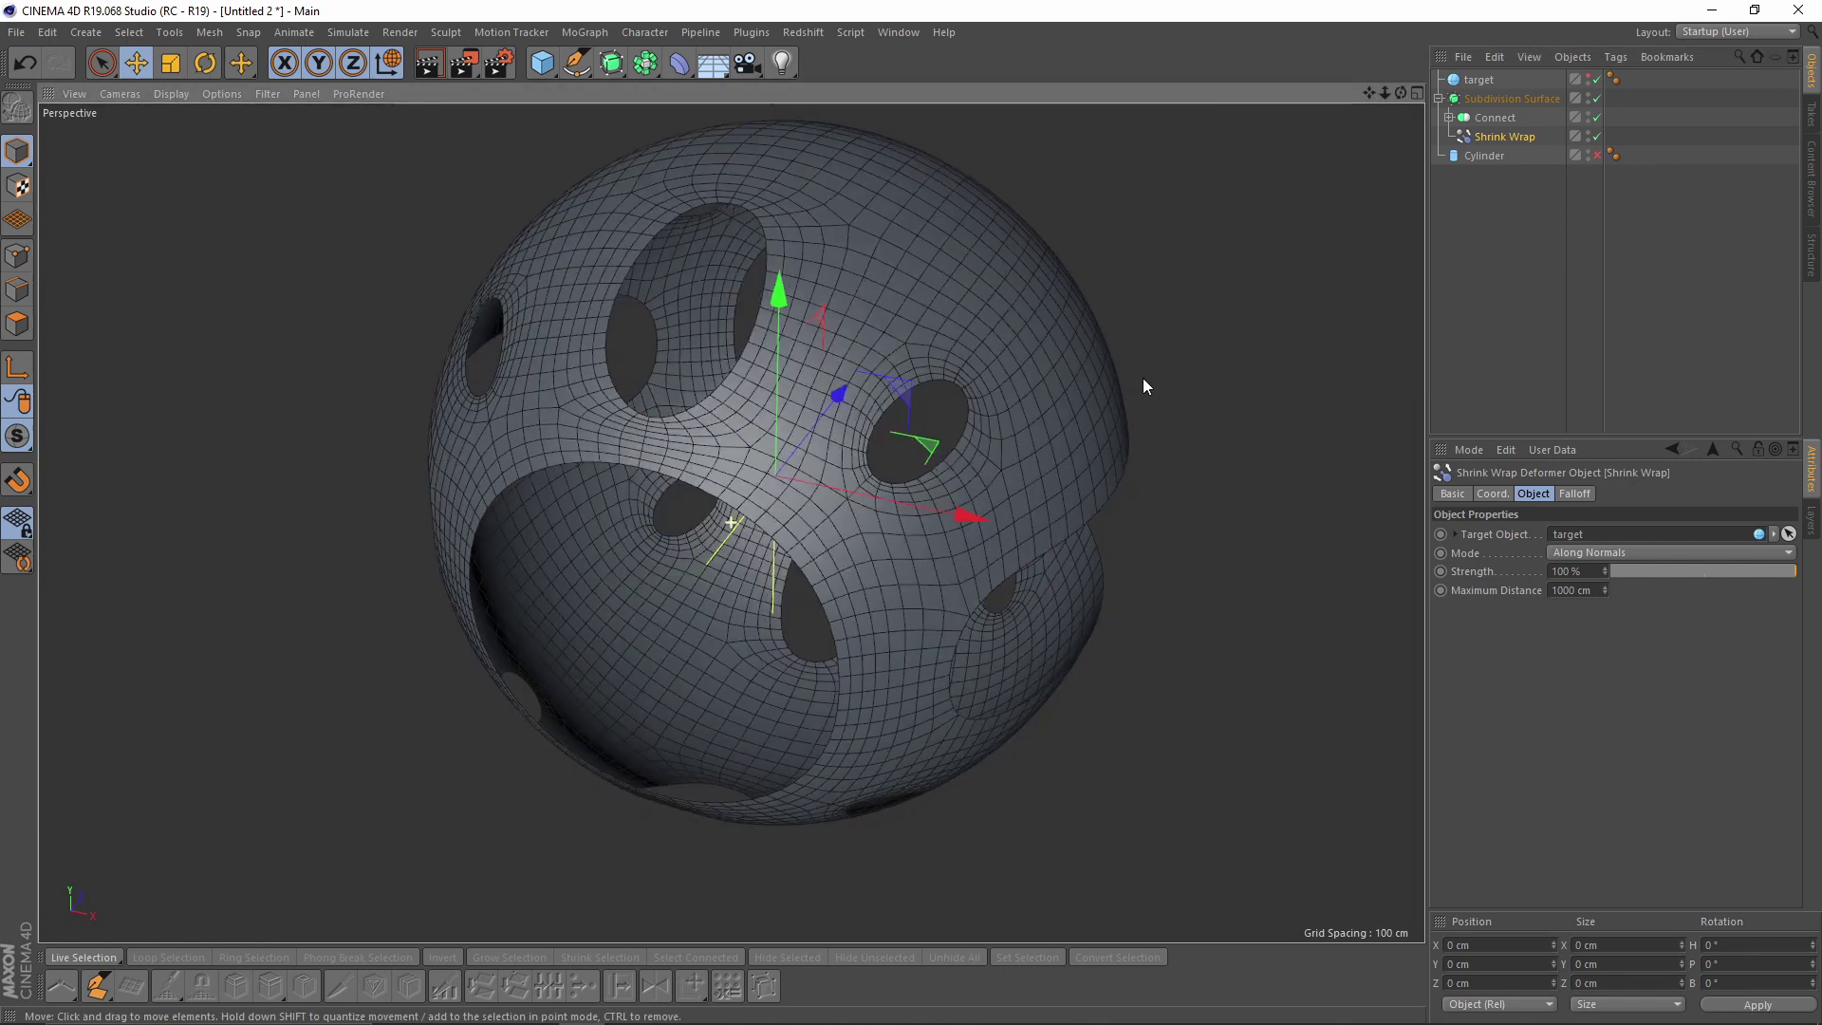
# - Examine the shrink-wrapped mesh around the round openings from several angles
pyautogui.click(1509, 99)
pyautogui.press('o')
pyautogui.keyDown('alt'); pyautogui.moveTo(966, 402); pyautogui.dragTo(998, 453, button='middle'); pyautogui.keyUp('alt')
pyautogui.keyDown('alt'); pyautogui.moveTo(998, 453); pyautogui.dragTo(1010, 442); pyautogui.keyUp('alt')
pyautogui.keyDown('alt'); pyautogui.moveTo(1009, 442); pyautogui.dragTo(1049, 370, button='middle'); pyautogui.keyUp('alt')
pyautogui.click(1504, 137)
pyautogui.keyDown('alt'); pyautogui.moveTo(1067, 367); pyautogui.dragTo(1120, 348); pyautogui.keyUp('alt')
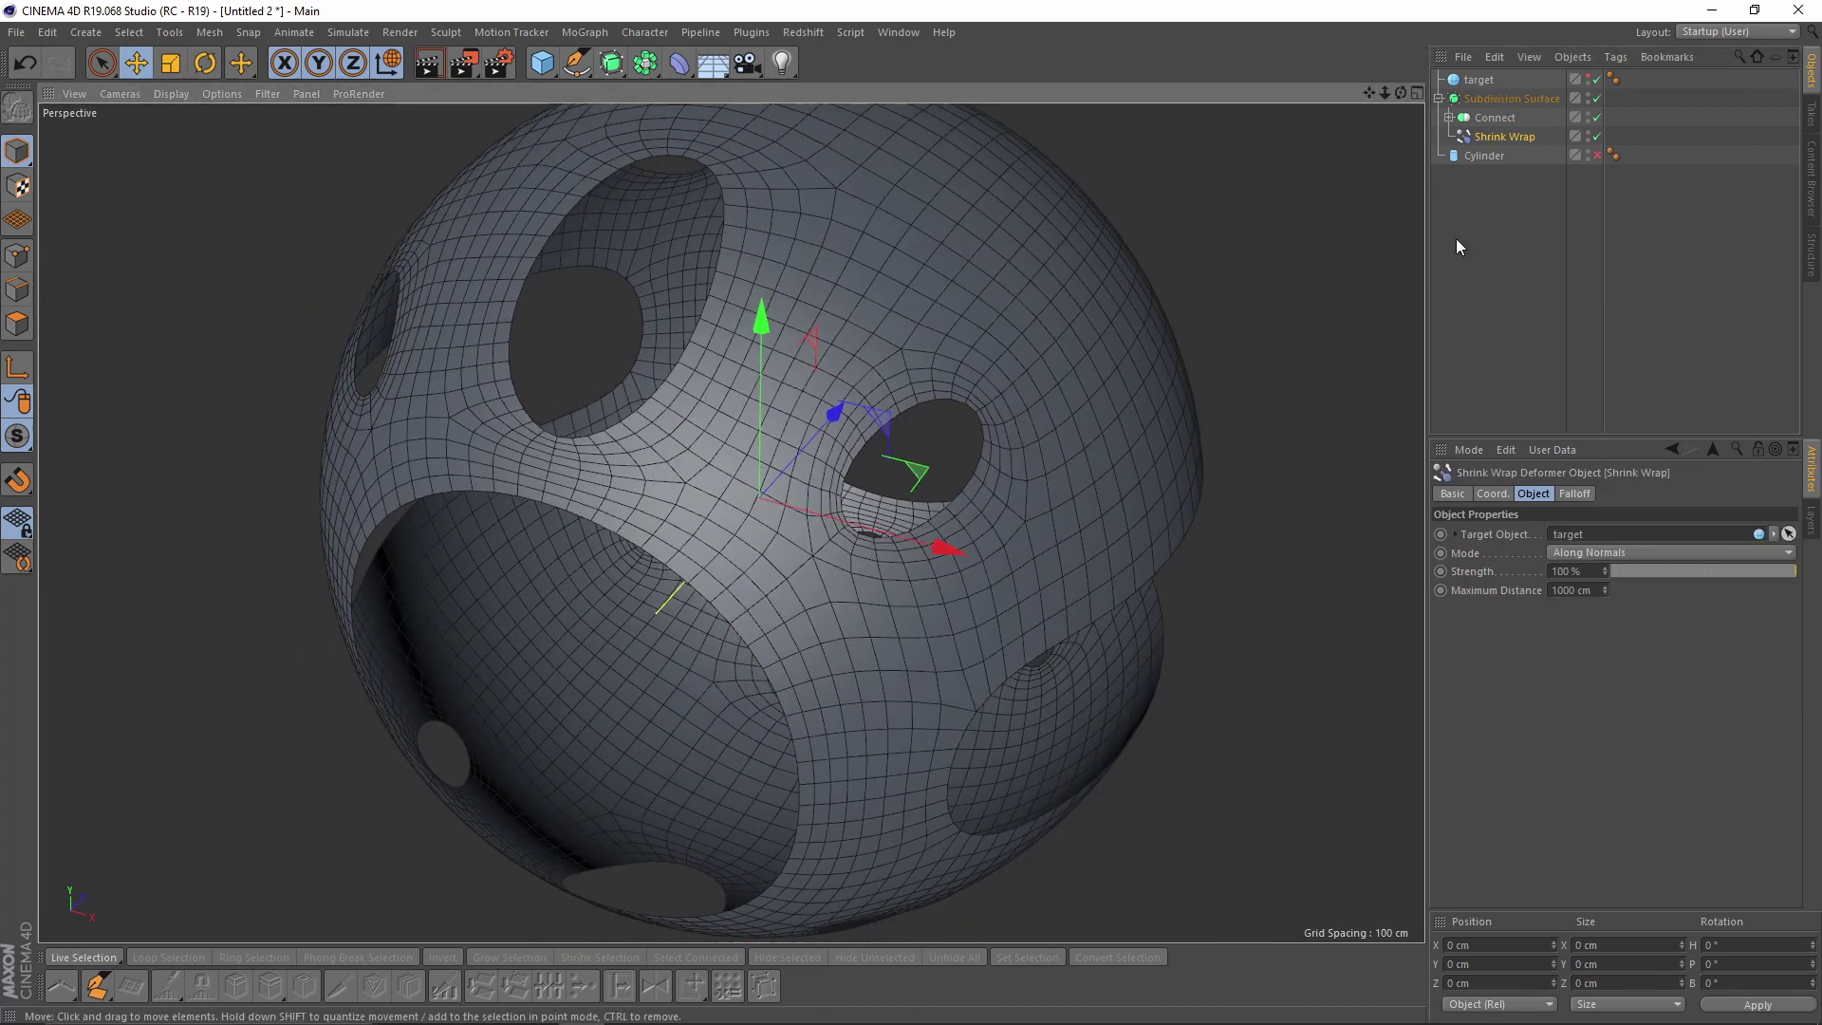
pyautogui.keyDown('alt'); pyautogui.moveTo(811, 264); pyautogui.dragTo(776, 19); pyautogui.keyUp('alt')
pyautogui.keyDown('alt'); pyautogui.moveTo(826, 340); pyautogui.dragTo(803, 369); pyautogui.keyUp('alt')
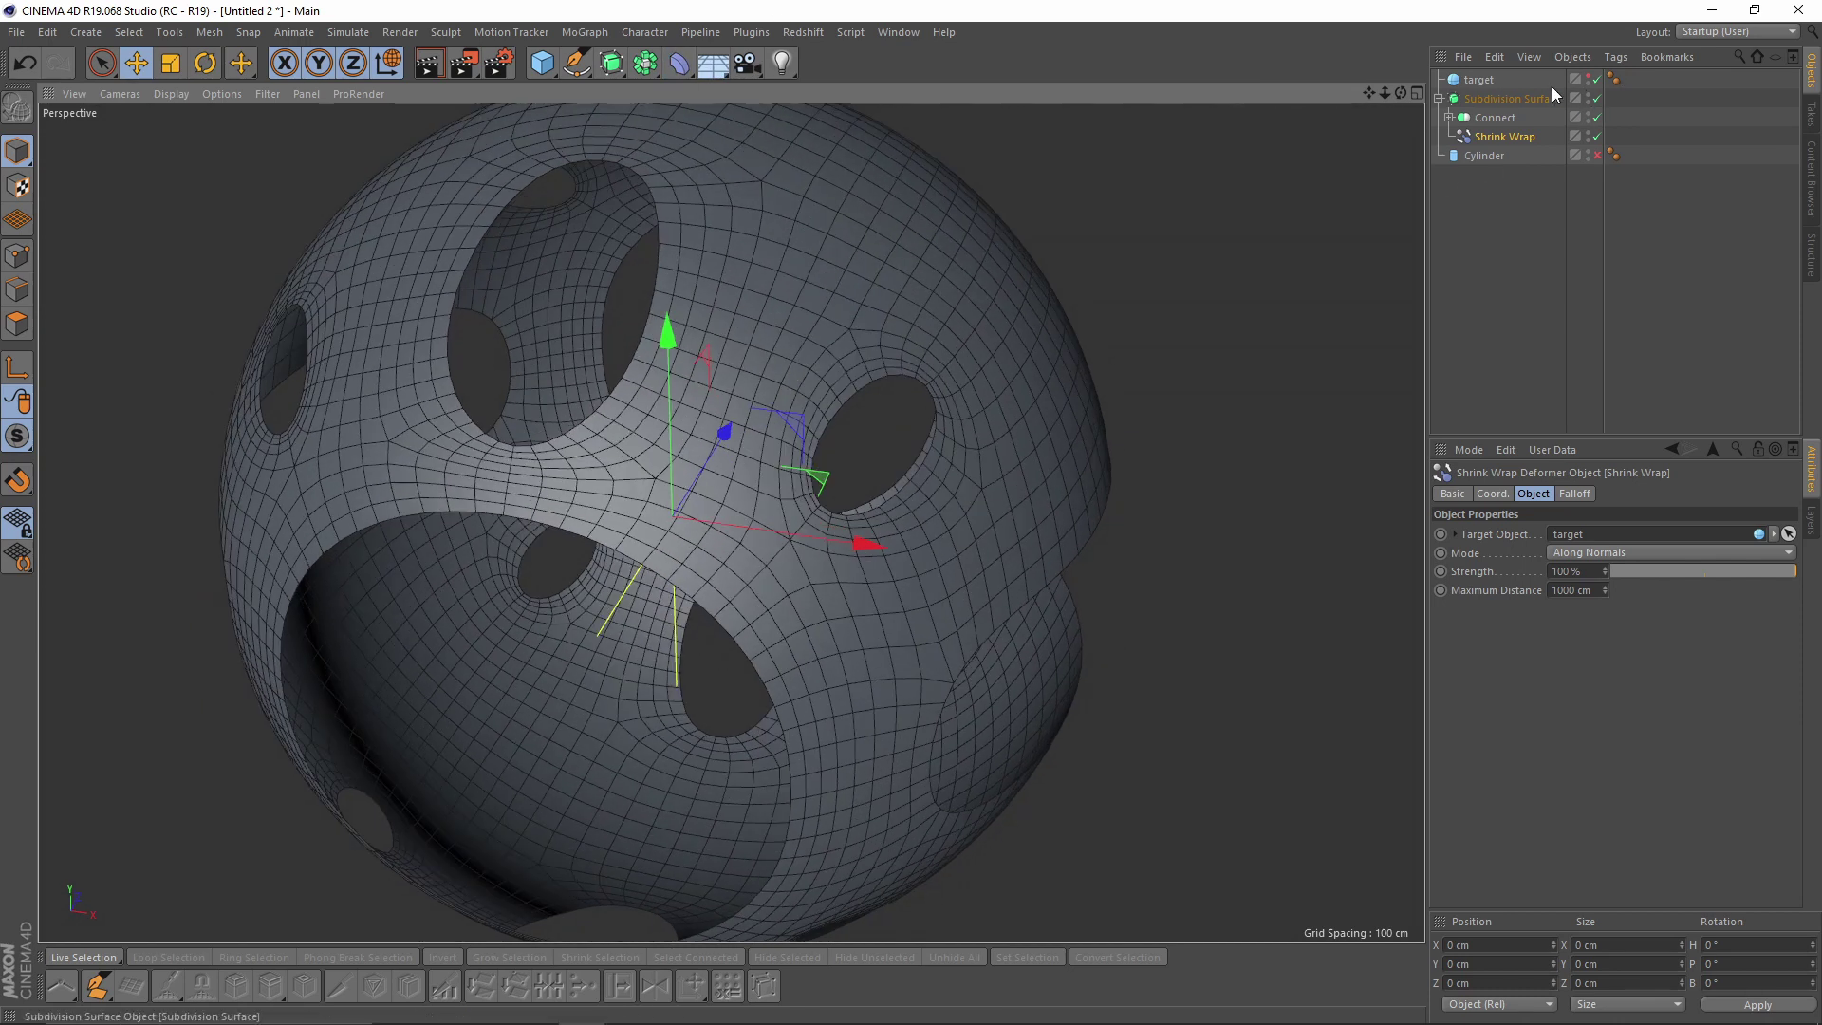
# - Switch off the Subdivision Surface, then add a Smoothing deformer and place it directly below the Shrink Wrap
pyautogui.click(1596, 99)
pyautogui.keyDown('alt'); pyautogui.moveTo(1042, 345); pyautogui.dragTo(732, 520); pyautogui.keyUp('alt')
pyautogui.moveTo(681, 64); pyautogui.dragTo(1165, 308)
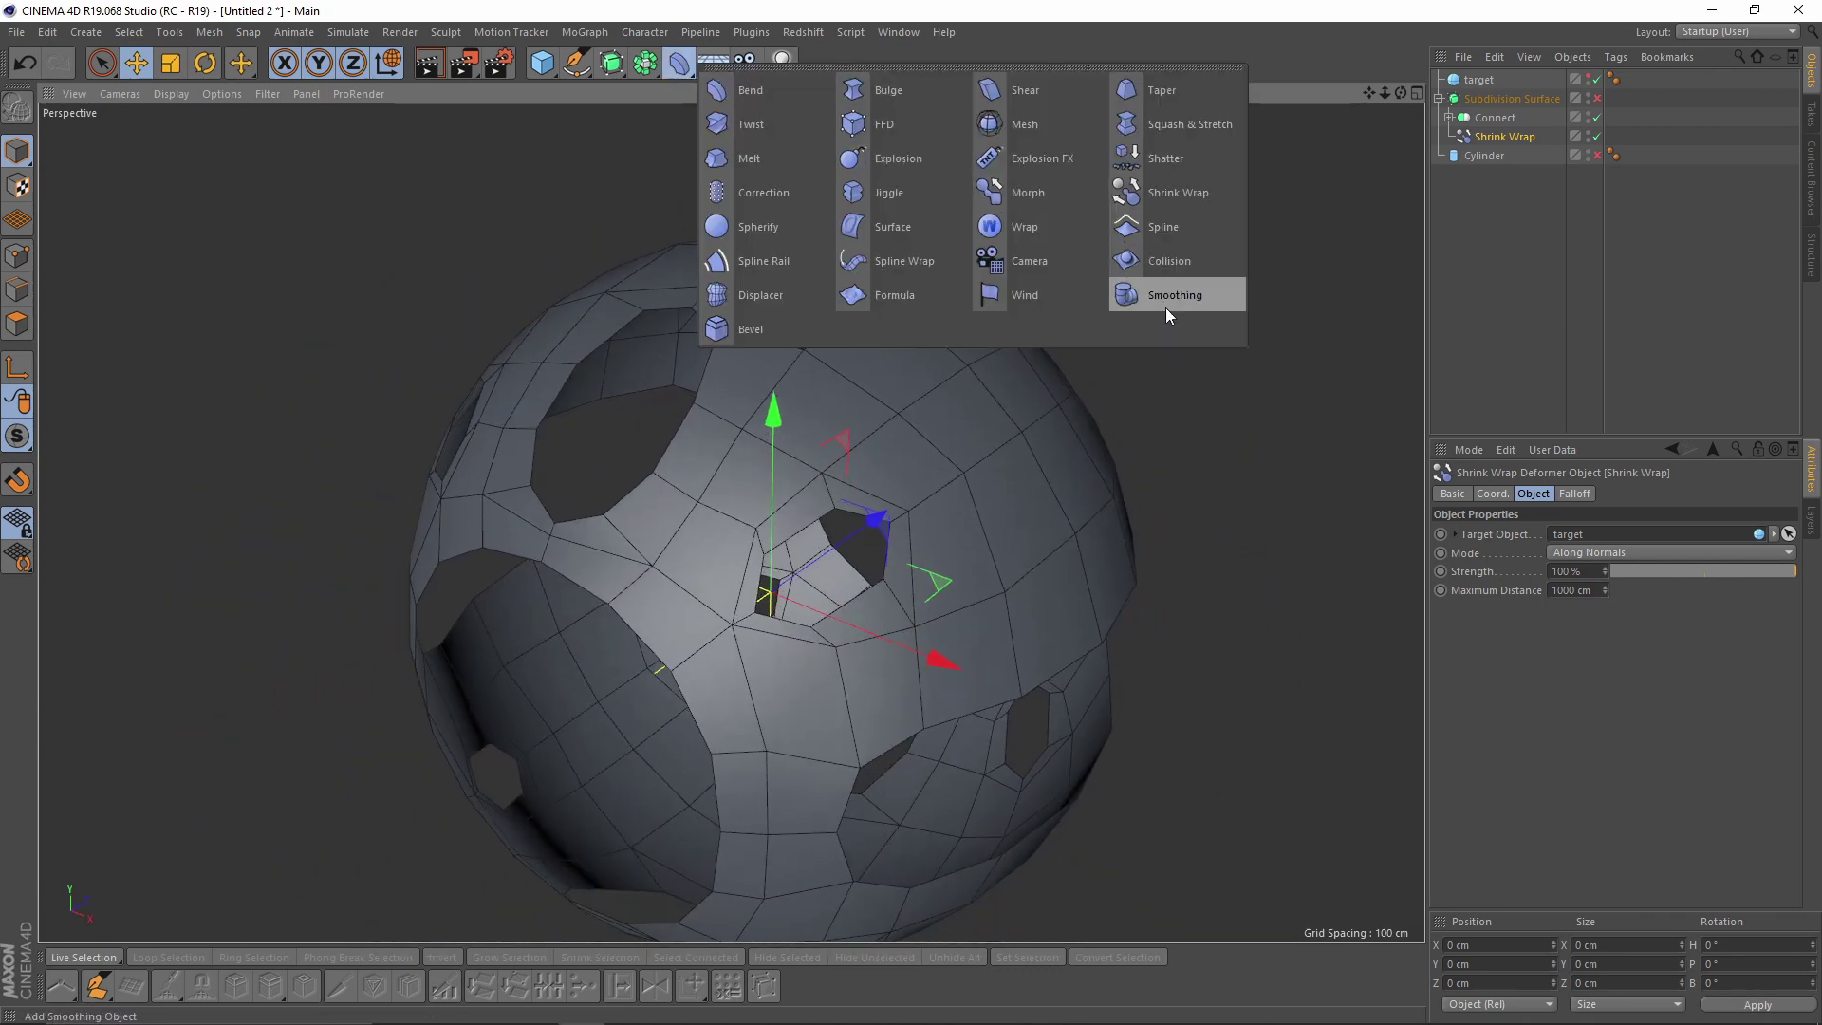
pyautogui.click(1165, 305)
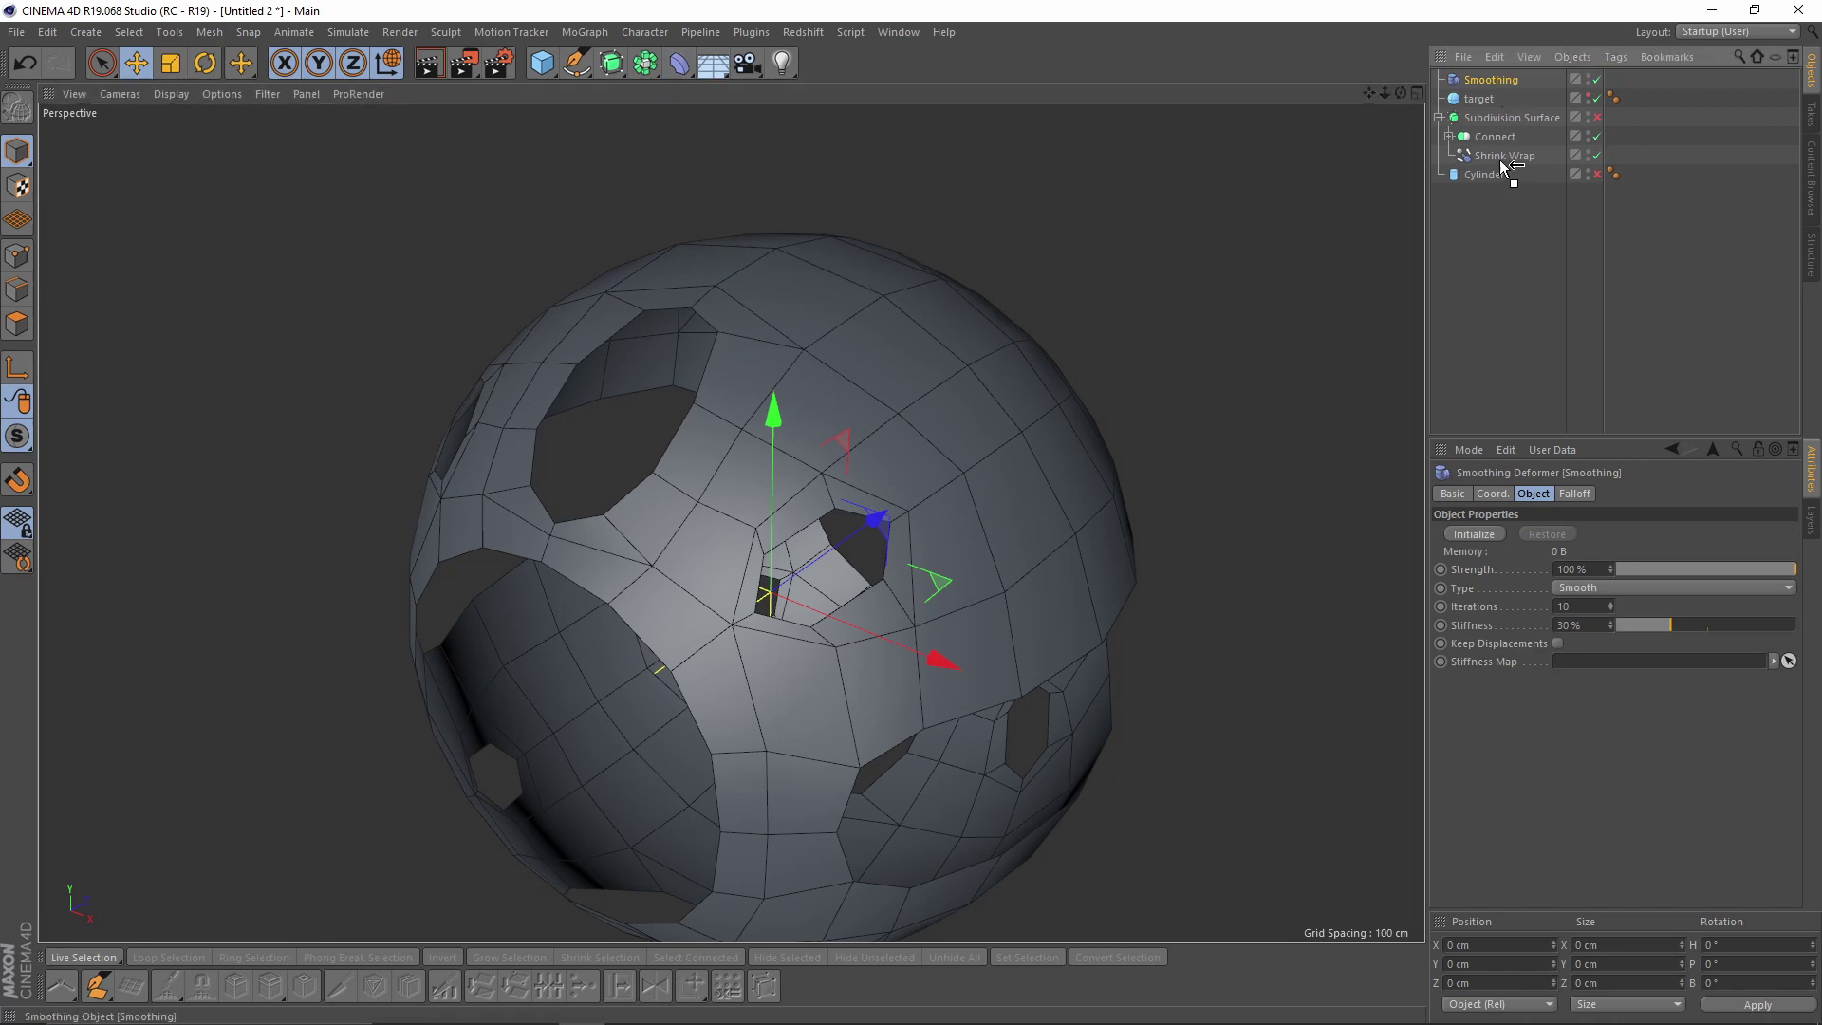
pyautogui.moveTo(1509, 166); pyautogui.dragTo(1511, 163)
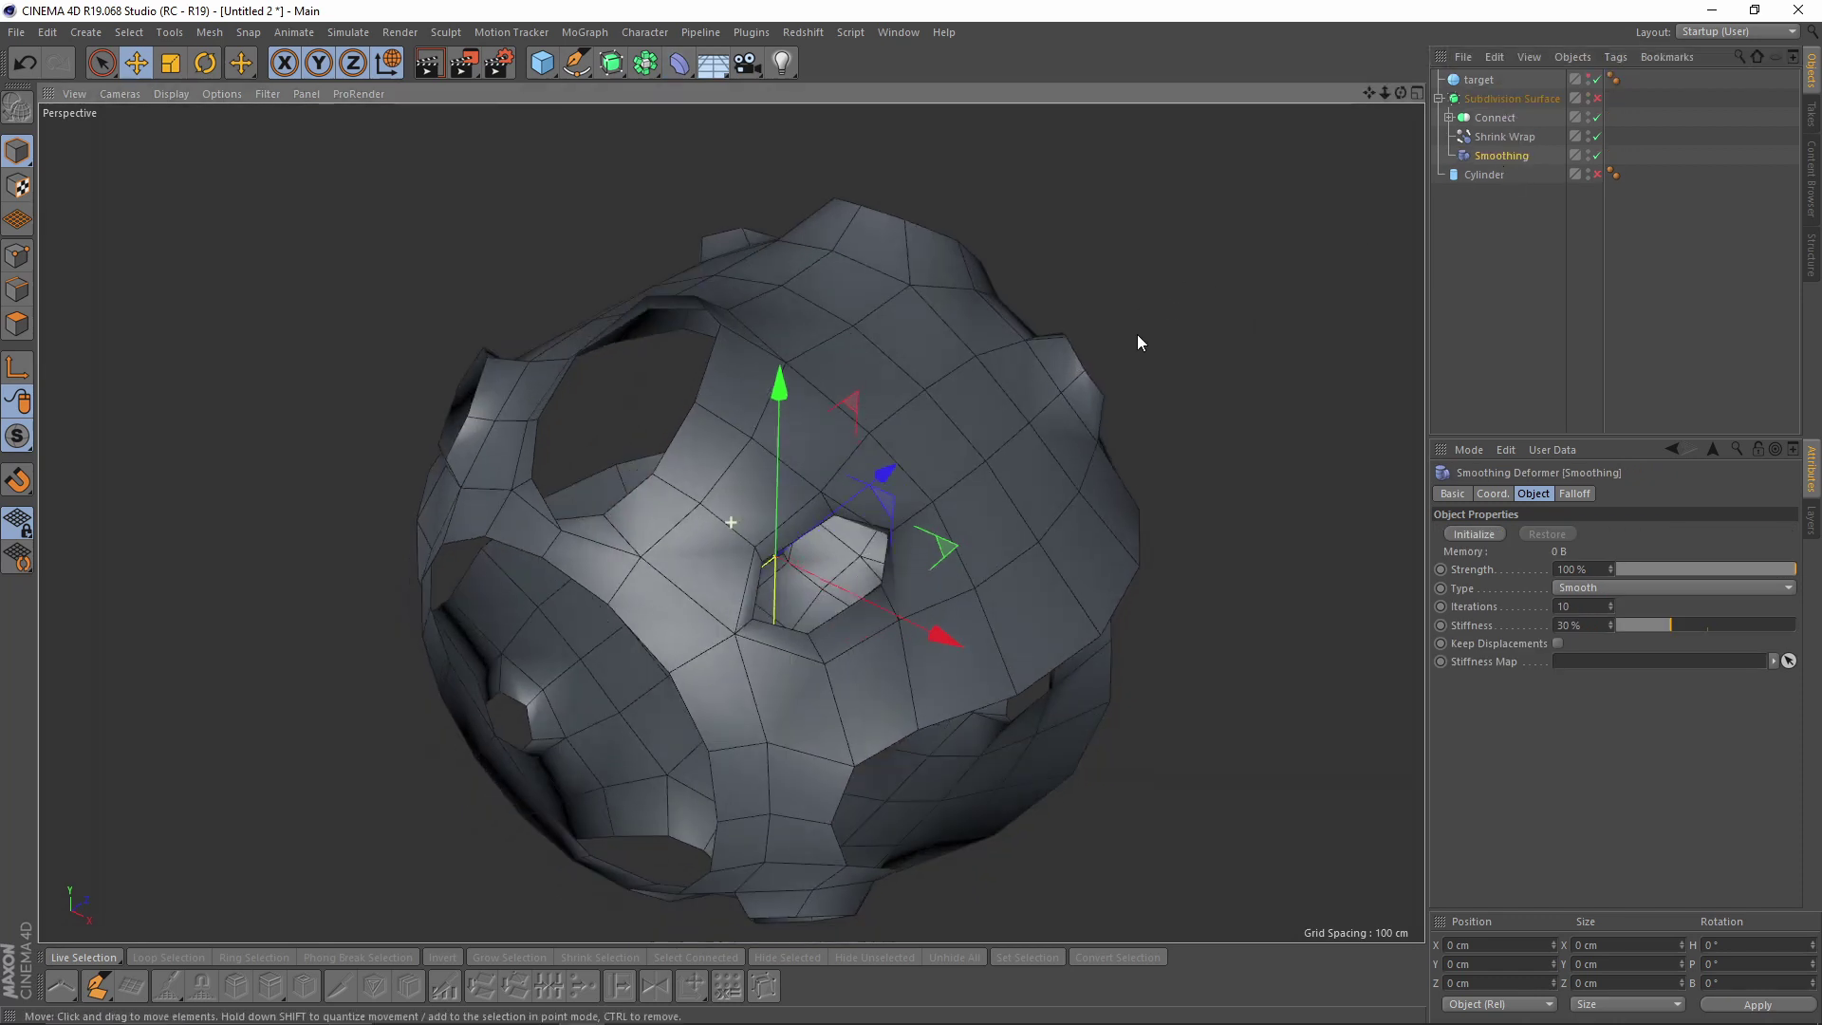
pyautogui.moveTo(854, 446)
pyautogui.keyDown('alt'); pyautogui.mouseDown()
pyautogui.moveTo(890, 464)
pyautogui.moveTo(852, 503)
pyautogui.moveTo(852, 434)
pyautogui.mouseUp(); pyautogui.keyUp('alt')
pyautogui.scroll(3, 852, 435)
# - Duplicate the Shrink Wrap deformer and place the copy below the Smoothing deformer
pyautogui.moveTo(1505, 137); pyautogui.dragTo(1509, 164)
pyautogui.keyDown('alt'); pyautogui.moveTo(1035, 351); pyautogui.dragTo(995, 407, button='middle'); pyautogui.keyUp('alt')
pyautogui.keyDown('alt'); pyautogui.moveTo(995, 407); pyautogui.dragTo(1187, 397); pyautogui.keyUp('alt')
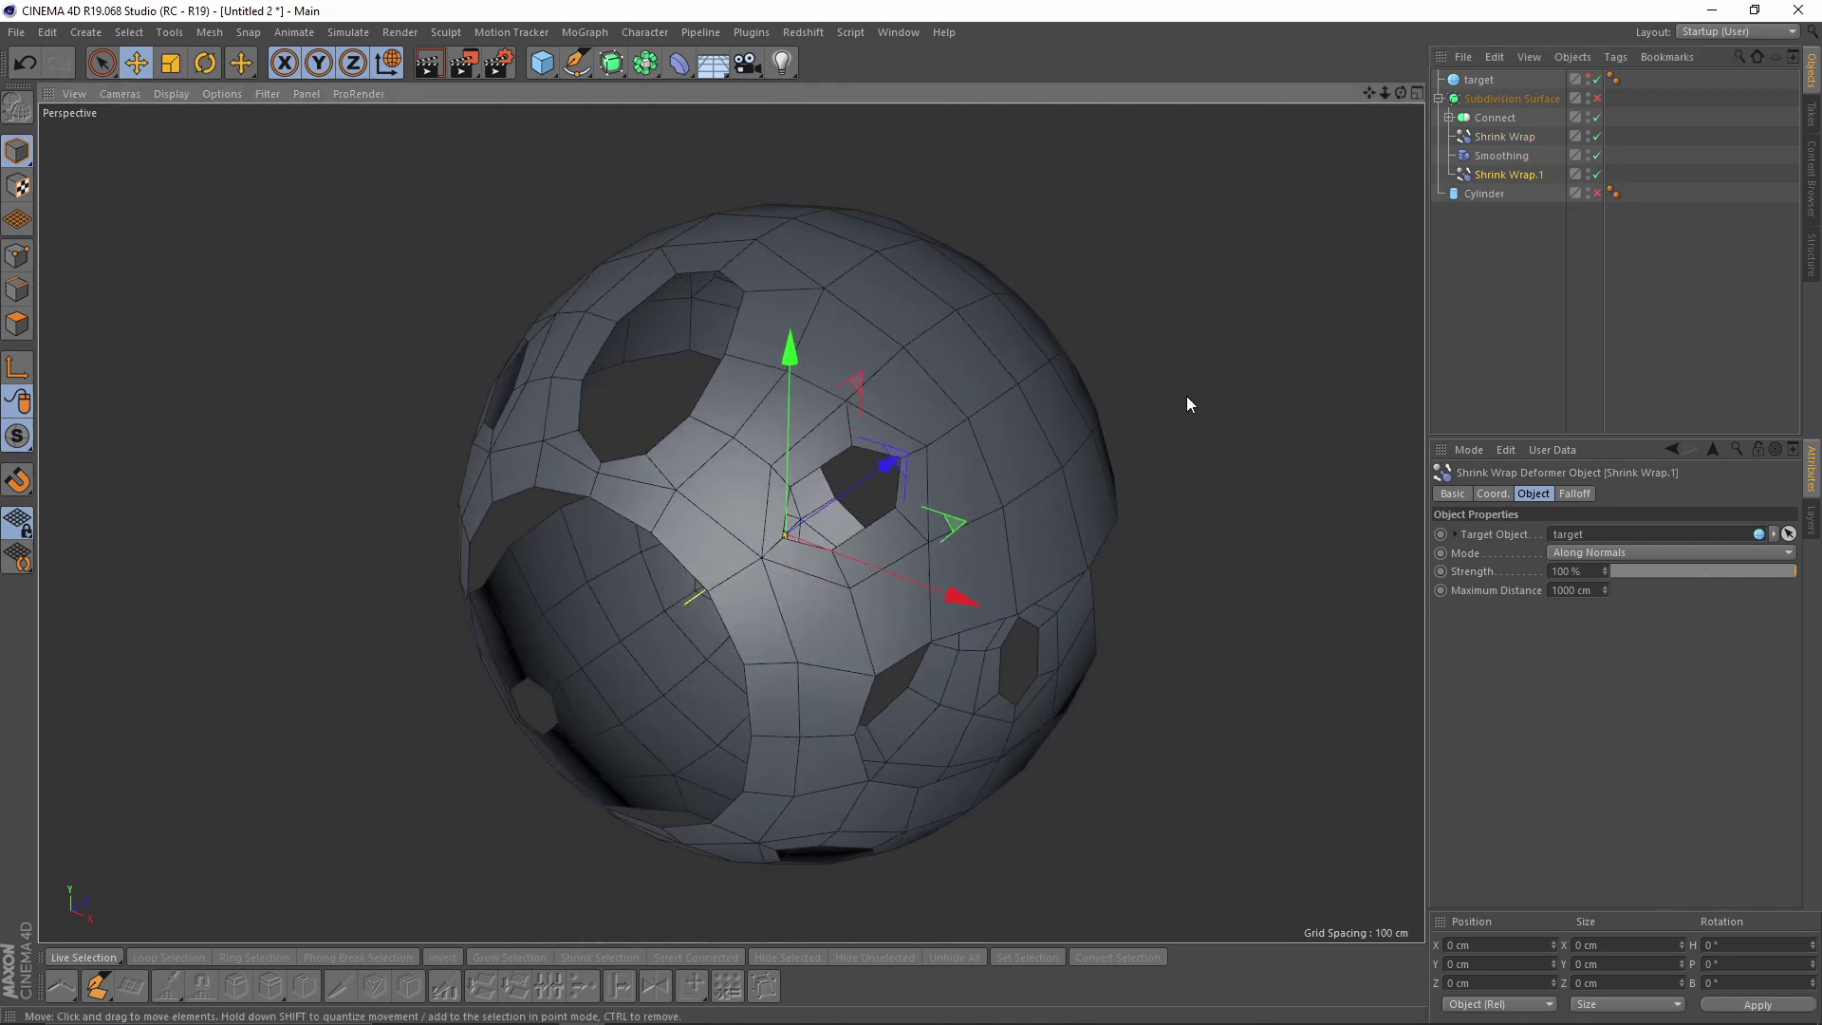
pyautogui.scroll(1, 980, 397)
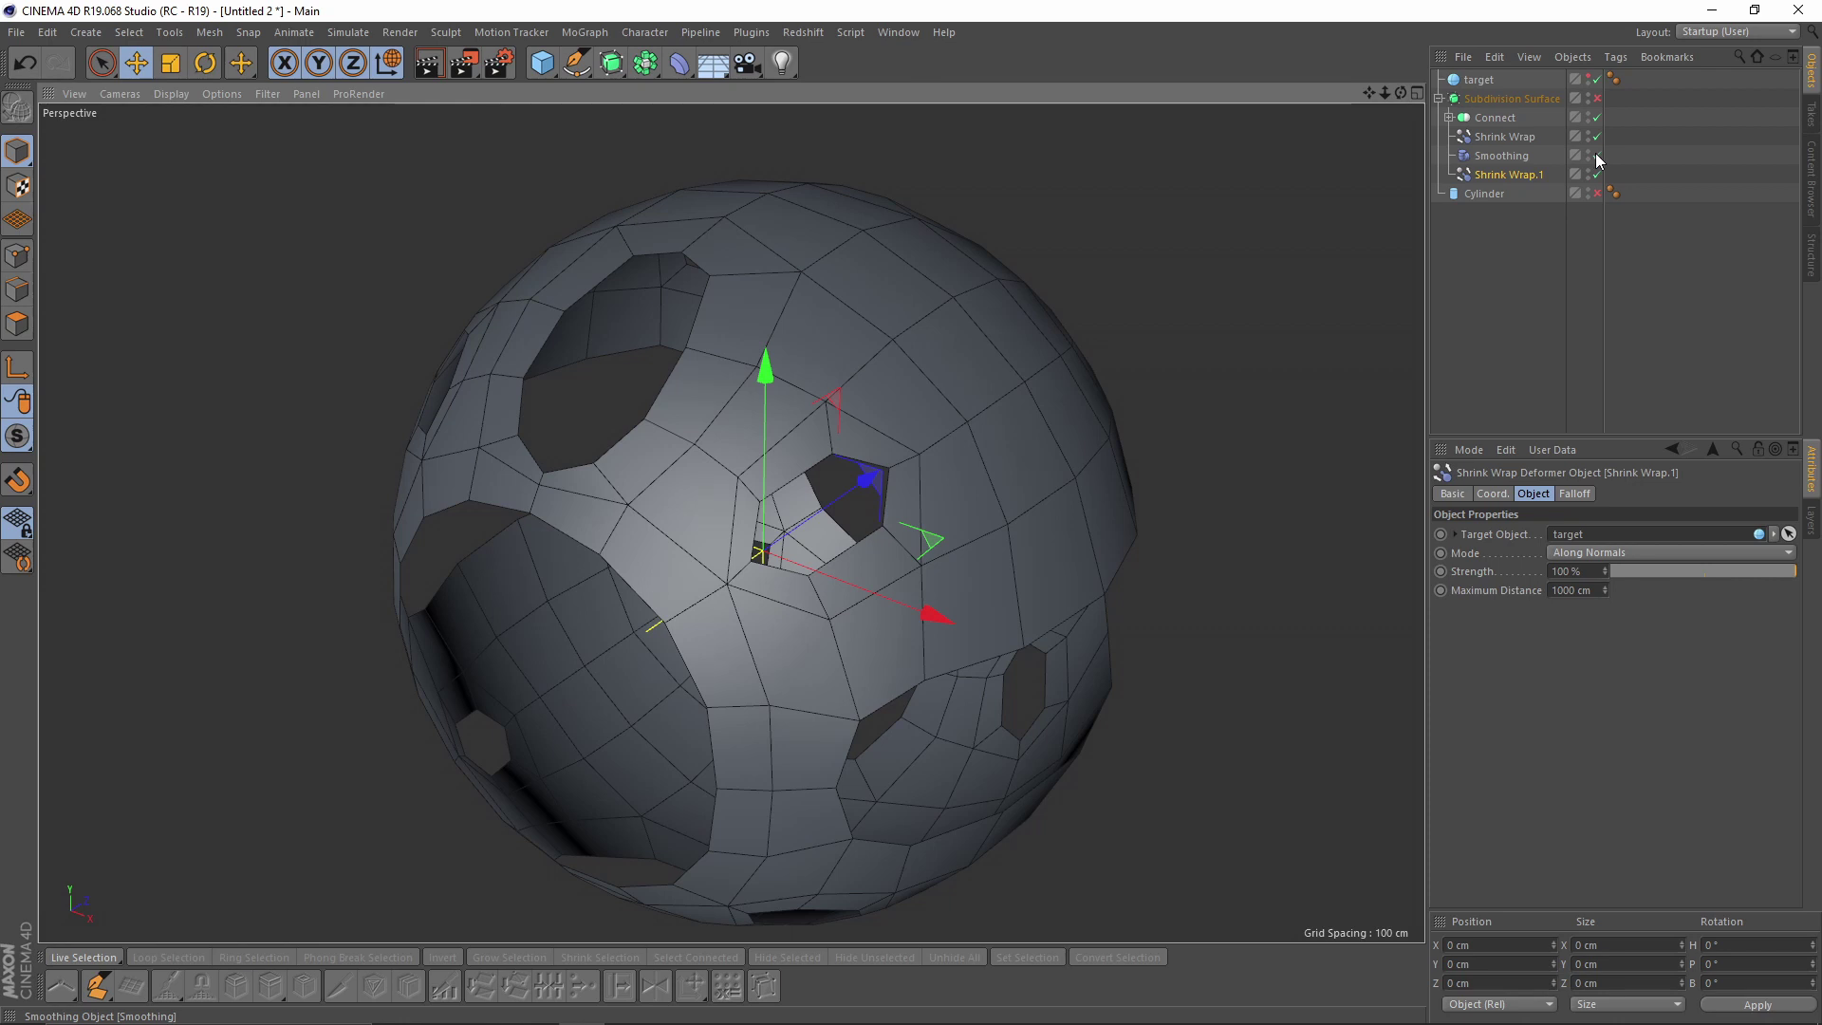
# - Compare the unsubdivided mesh with the Smoothing deformer switched off and on
pyautogui.keyDown('alt'); pyautogui.moveTo(1283, 231); pyautogui.dragTo(1296, 258); pyautogui.keyUp('alt')
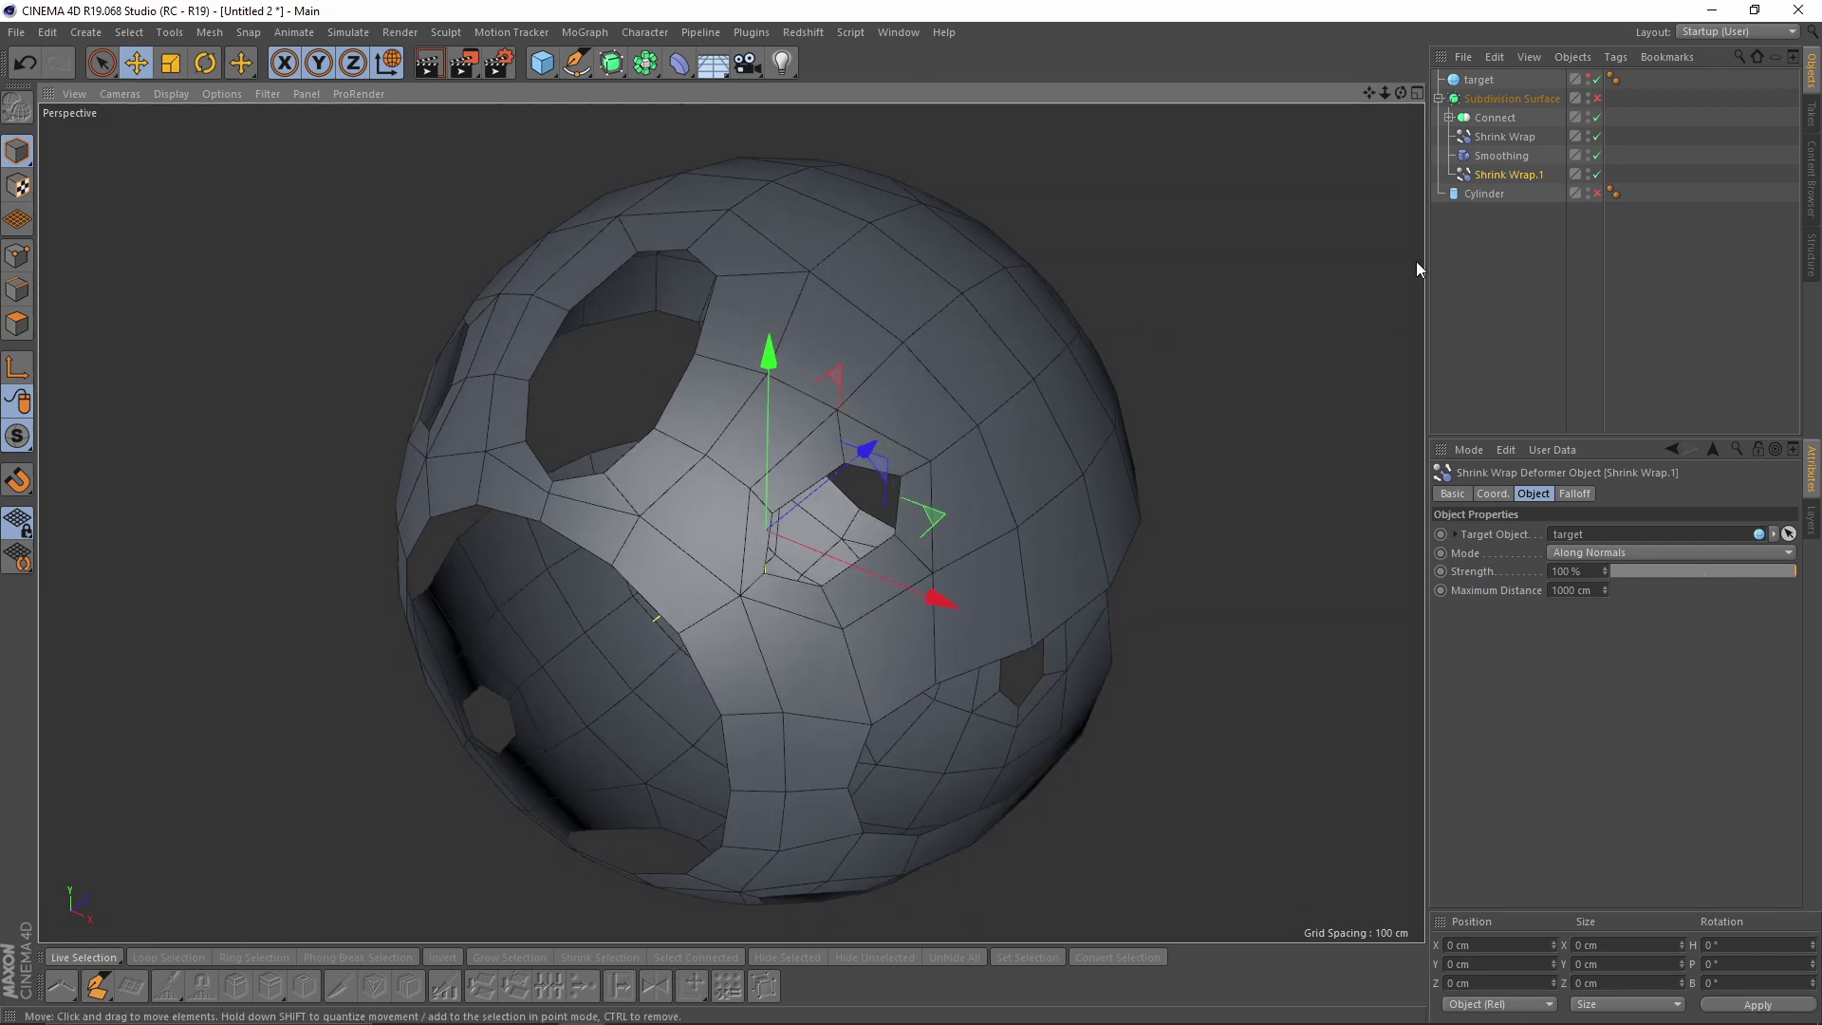
pyautogui.click(1600, 154)
pyautogui.click(1600, 155)
pyautogui.click(1600, 155)
pyautogui.click(1600, 154)
pyautogui.scroll(-1, 1042, 339)
pyautogui.keyDown('alt'); pyautogui.moveTo(1017, 355); pyautogui.dragTo(972, 366, button='right'); pyautogui.keyUp('alt')
pyautogui.keyDown('alt'); pyautogui.moveTo(972, 367); pyautogui.dragTo(1046, 325); pyautogui.keyUp('alt')
pyautogui.keyDown('alt'); pyautogui.moveTo(1045, 325); pyautogui.dragTo(989, 340); pyautogui.keyUp('alt')
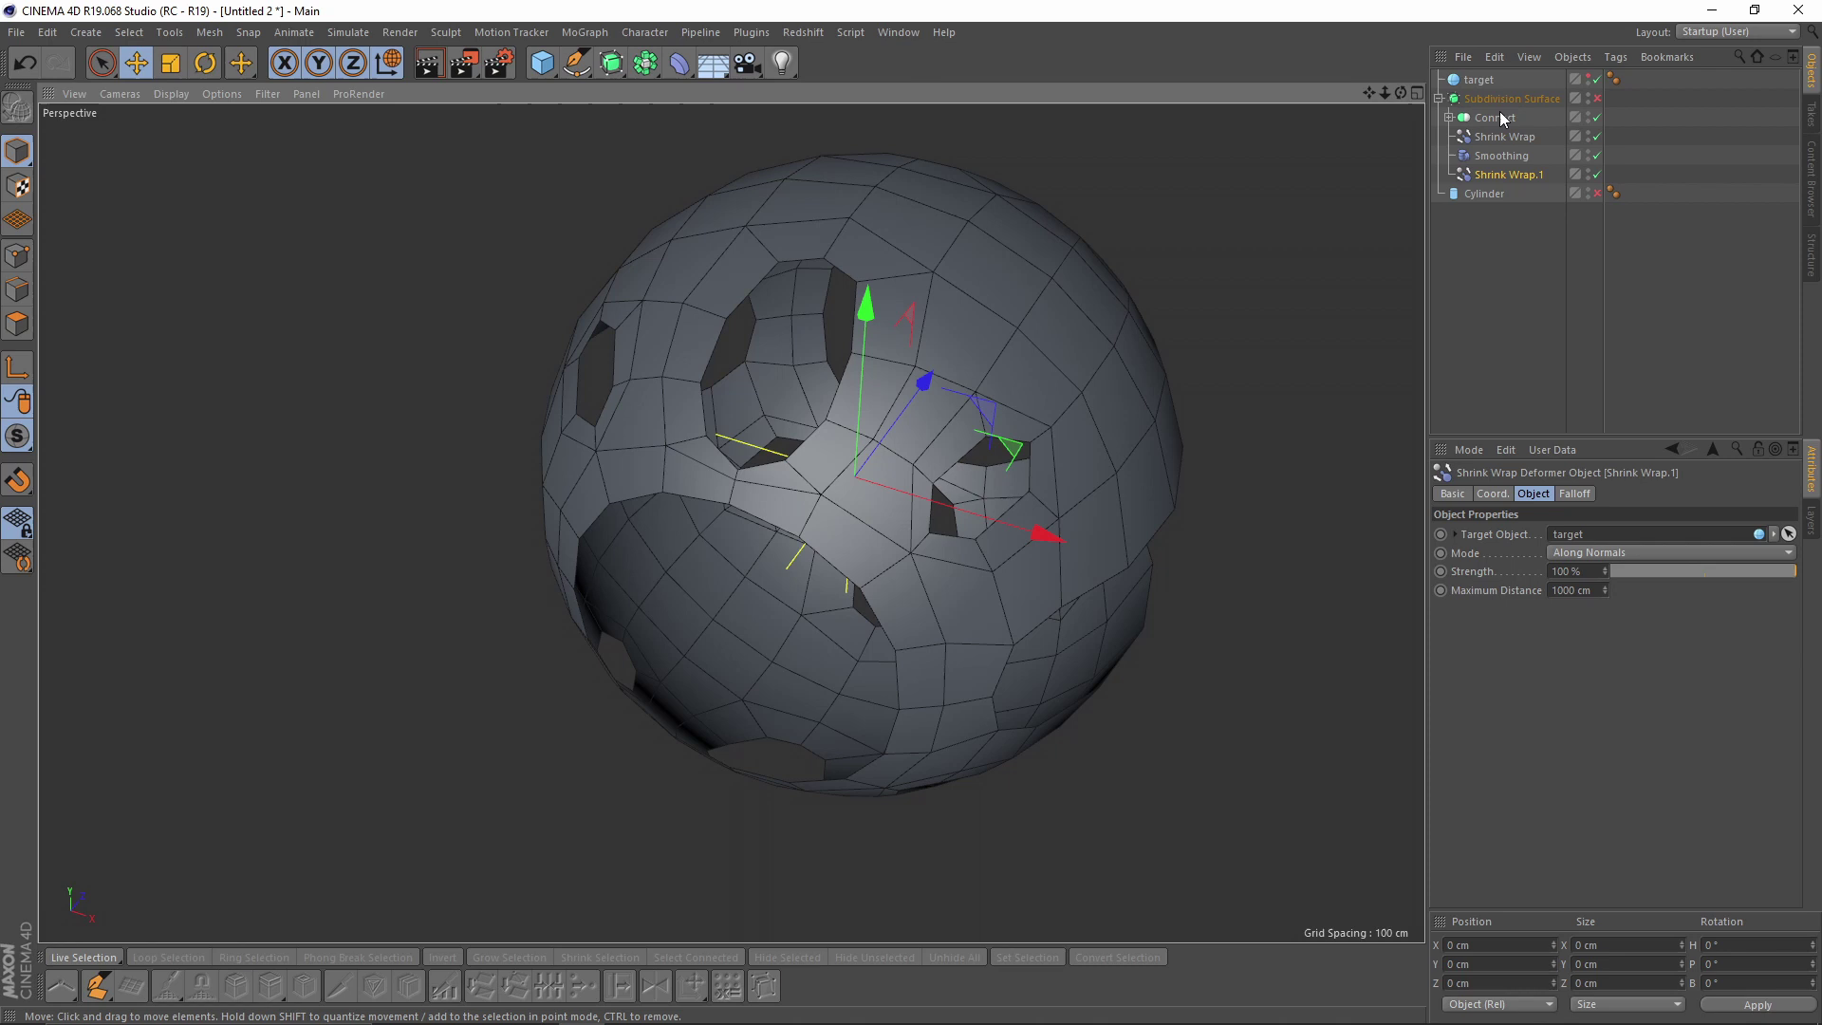
# - Set the Subdivision Surface's editor and renderer levels to 1 and switch it back on
pyautogui.click(1500, 100)
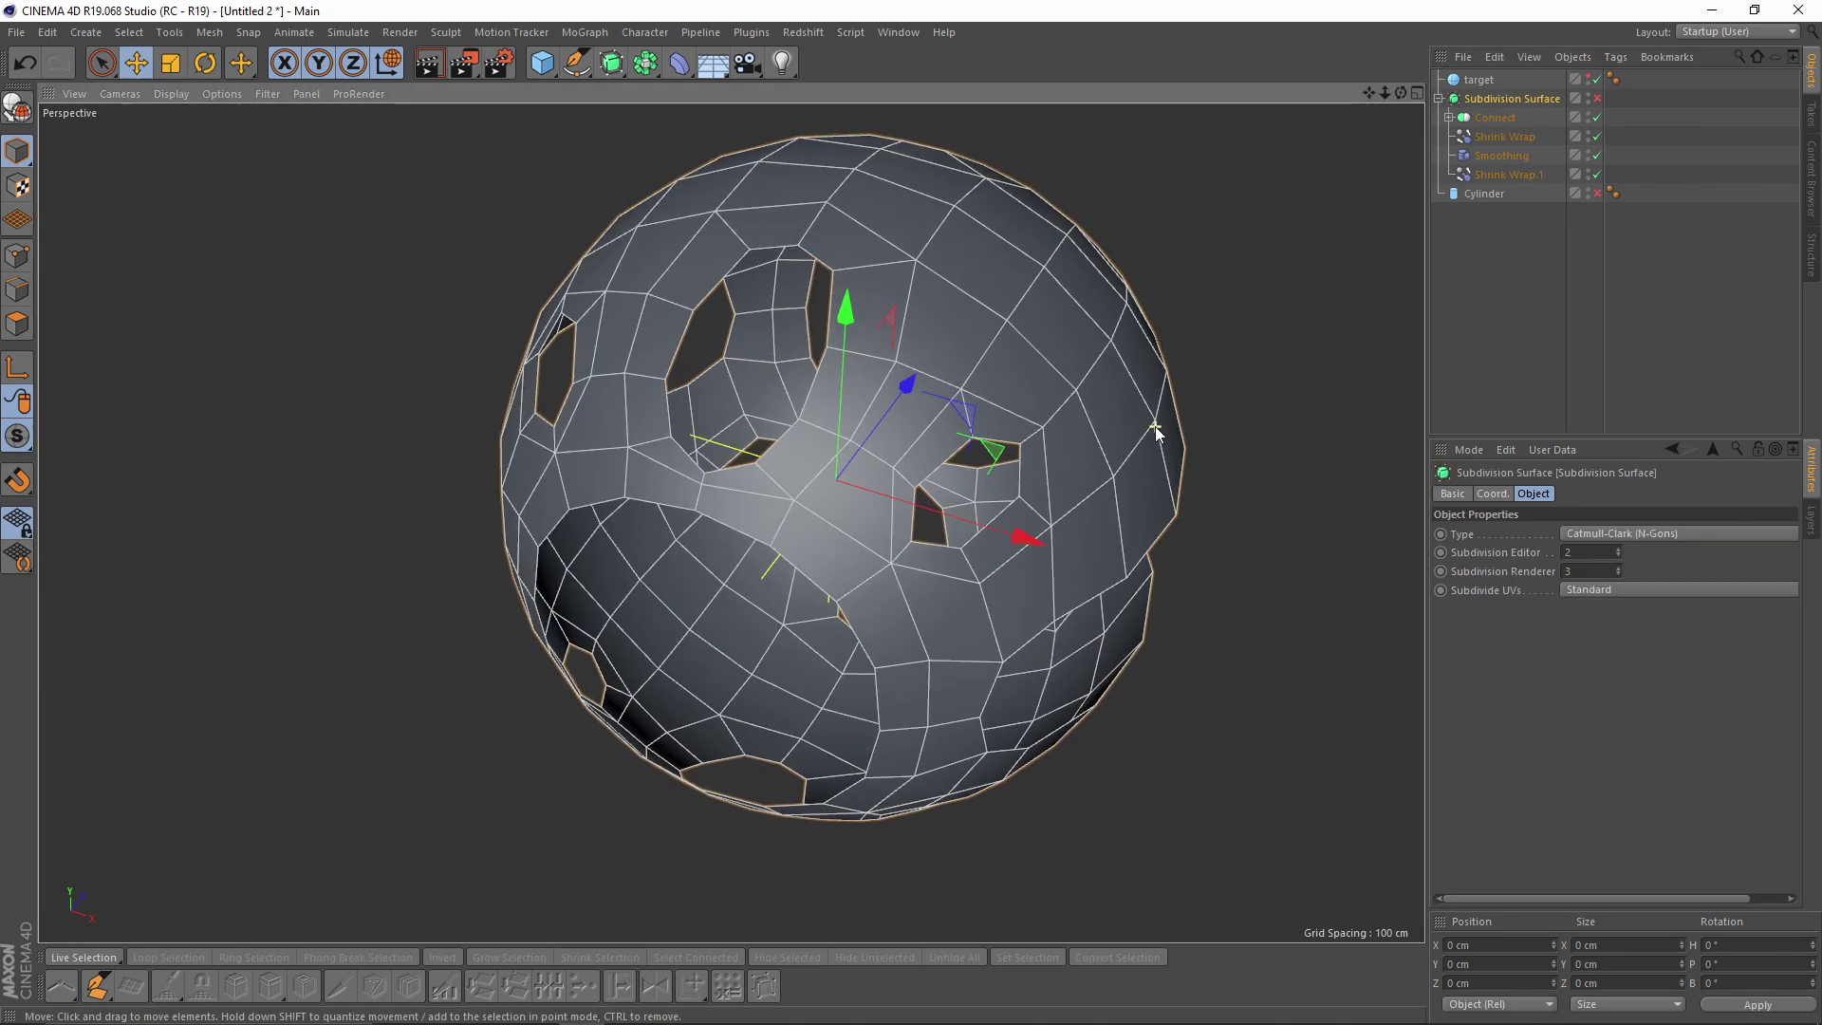
pyautogui.click(1619, 556)
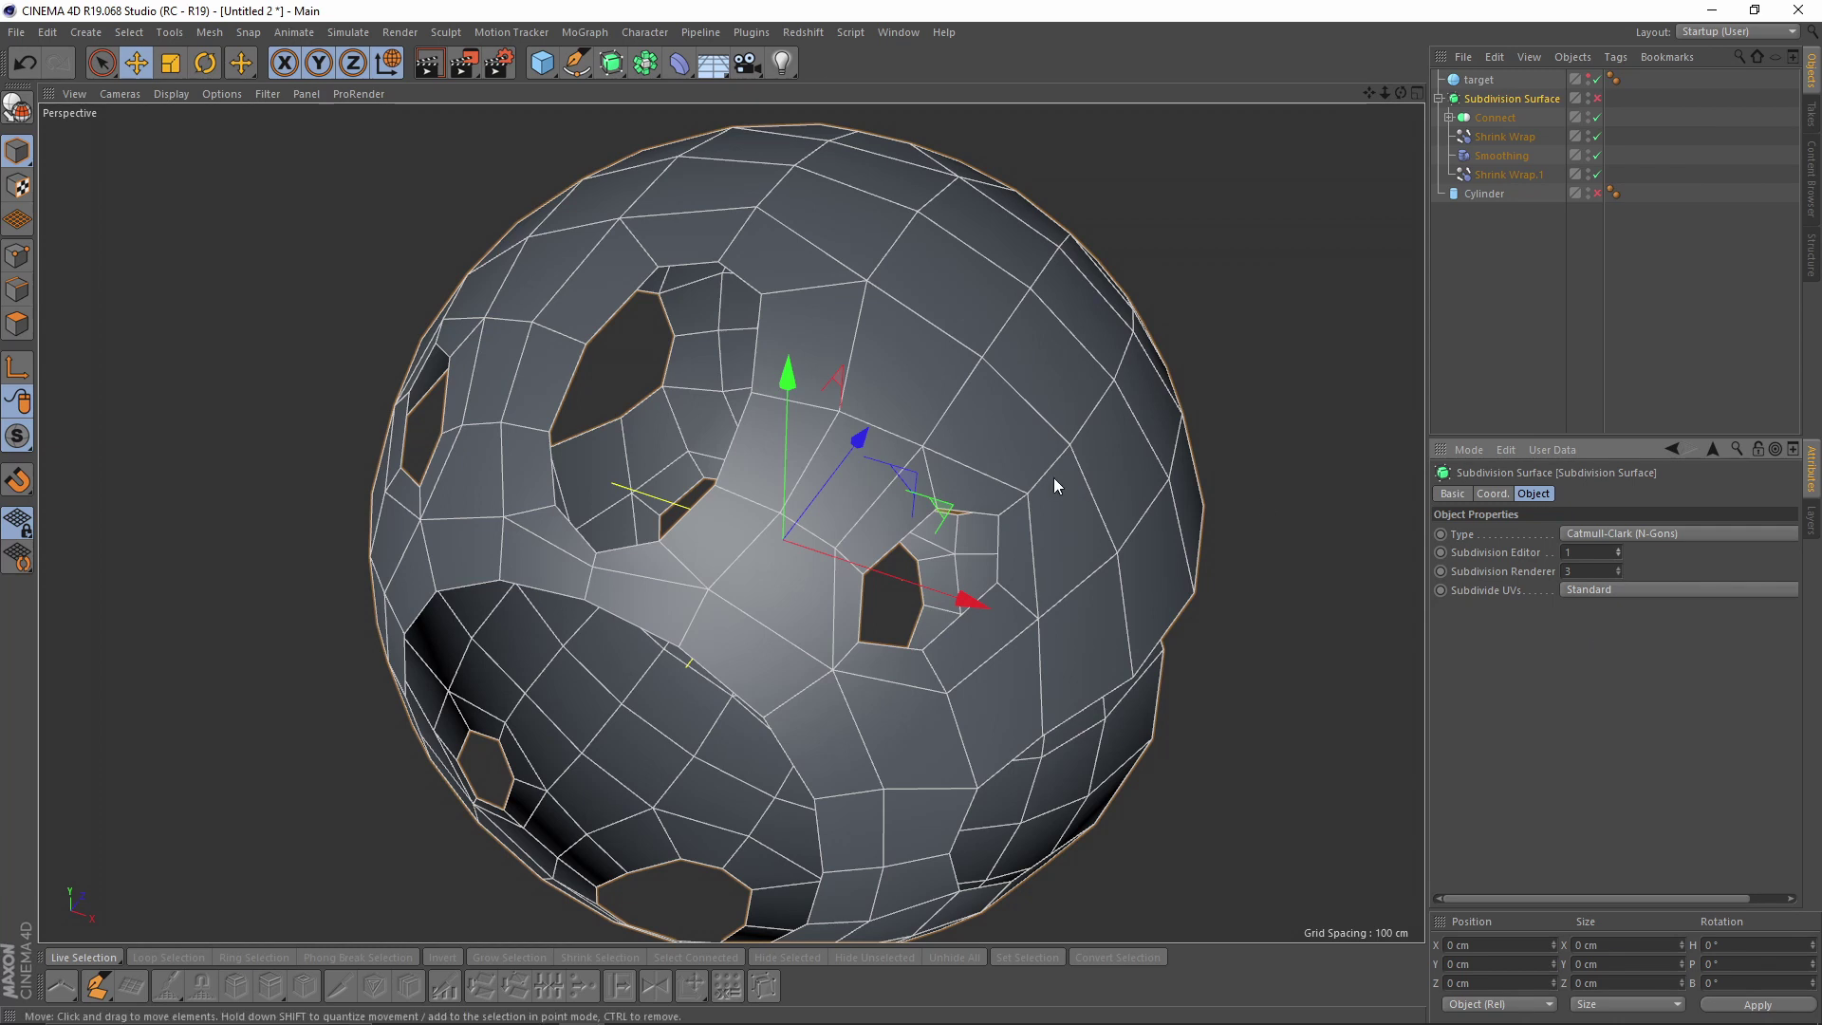
pyautogui.click(1619, 574)
pyautogui.click(1618, 574)
pyautogui.keyDown('alt'); pyautogui.moveTo(1273, 464); pyautogui.dragTo(1236, 453, button='middle'); pyautogui.keyUp('alt')
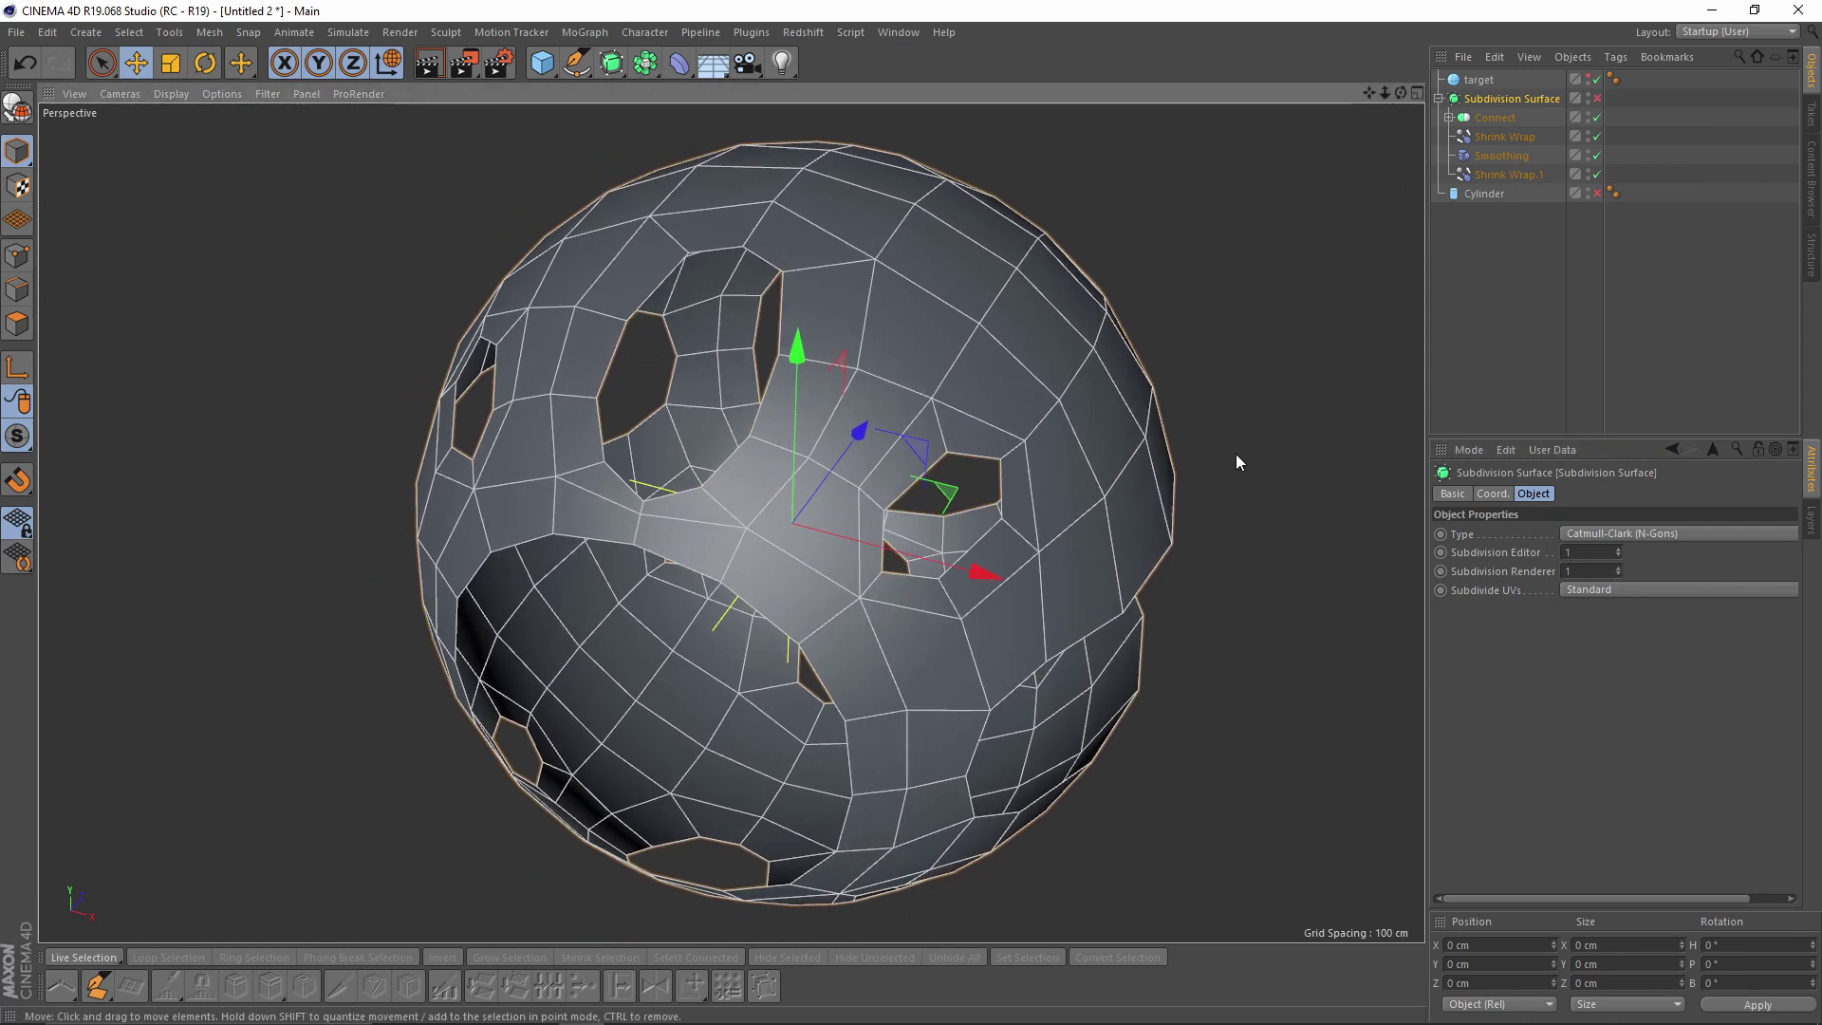
pyautogui.click(1597, 98)
pyautogui.click(1518, 303)
pyautogui.keyDown('alt'); pyautogui.moveTo(1099, 384); pyautogui.dragTo(1271, 304); pyautogui.keyUp('alt')
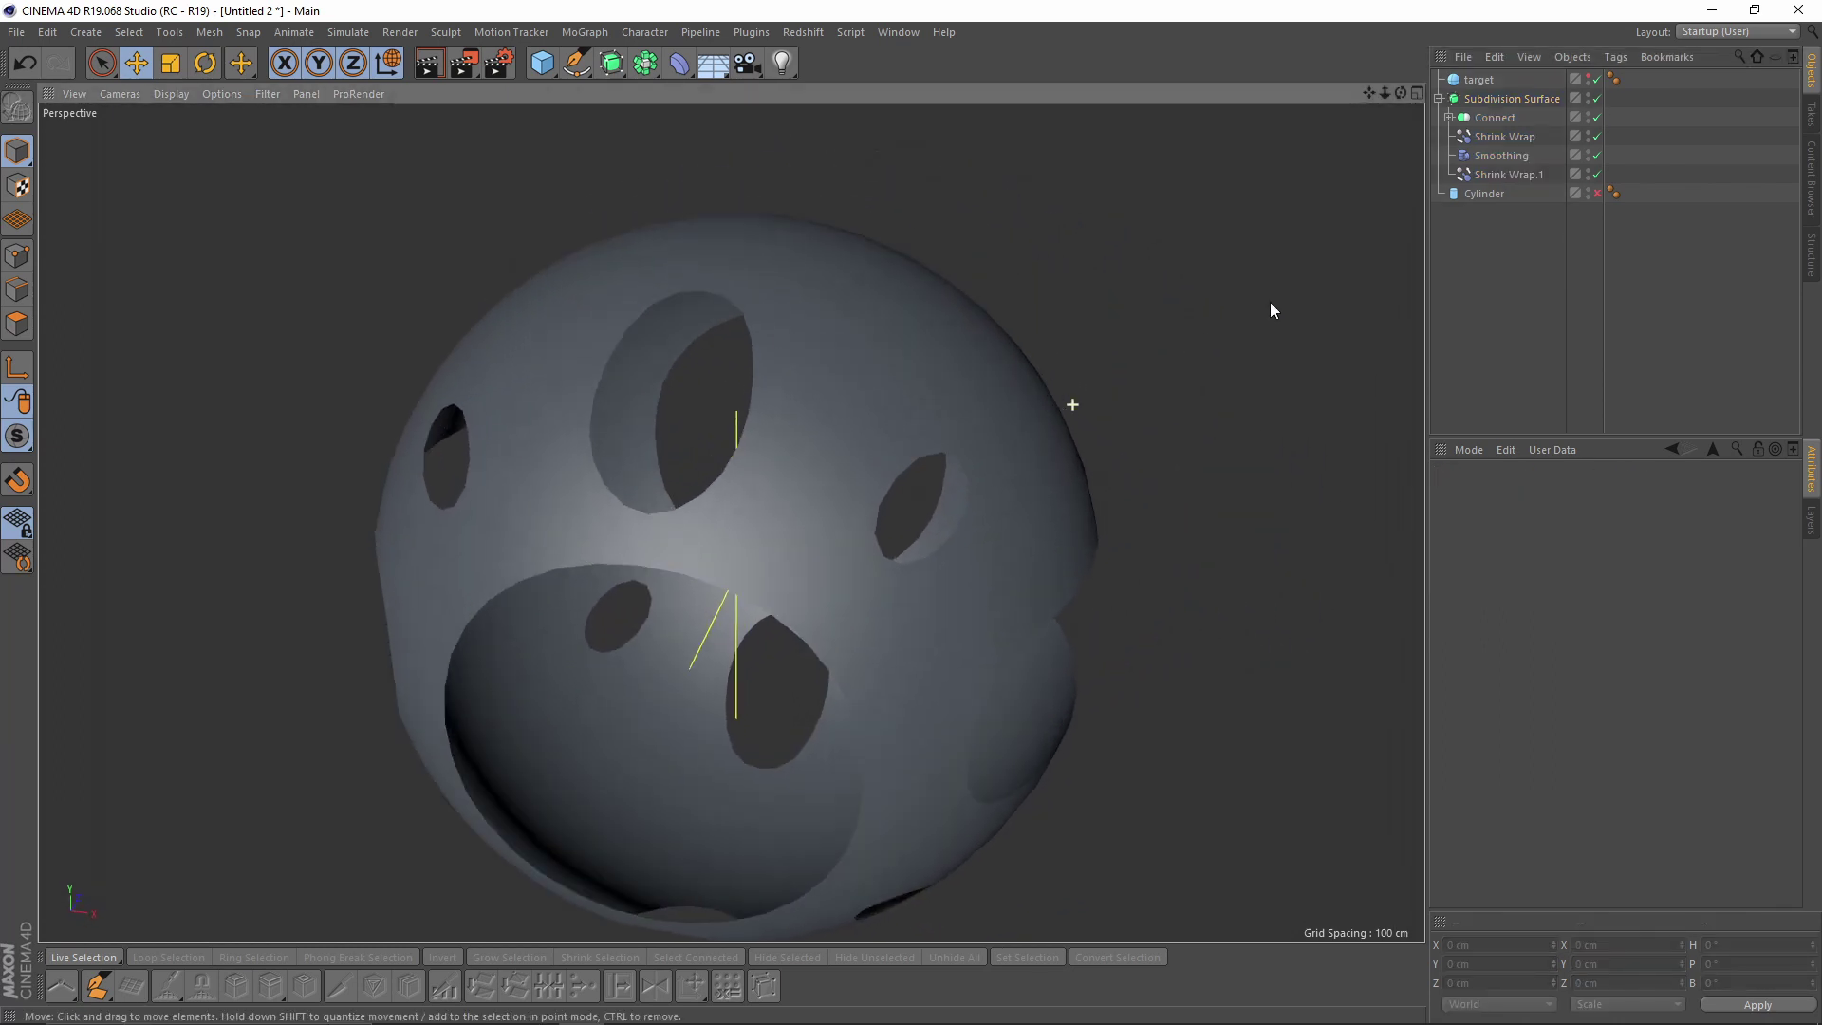
# - Convert the Subdivision Surface to a polygon object with Current State to Object and hide the original in the viewport
pyautogui.click(1440, 99)
pyautogui.click(1486, 97)
pyautogui.rightClick(1486, 97)
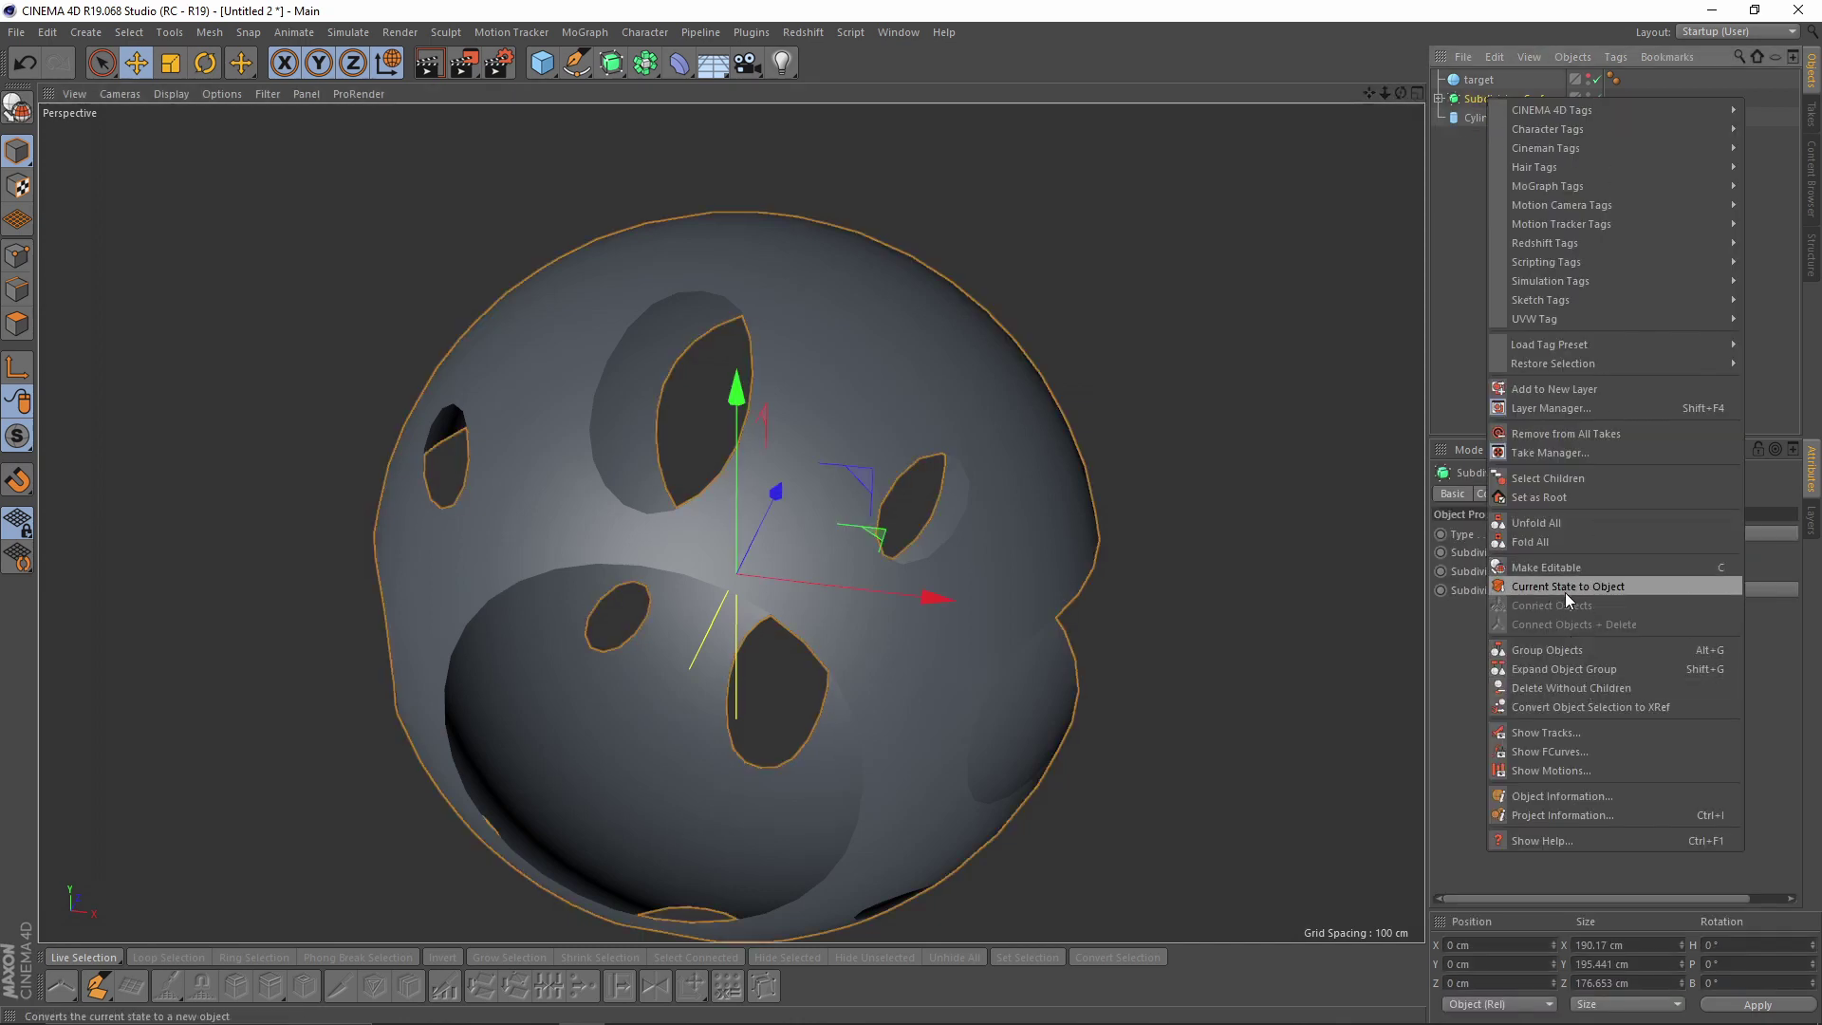
pyautogui.click(1589, 586)
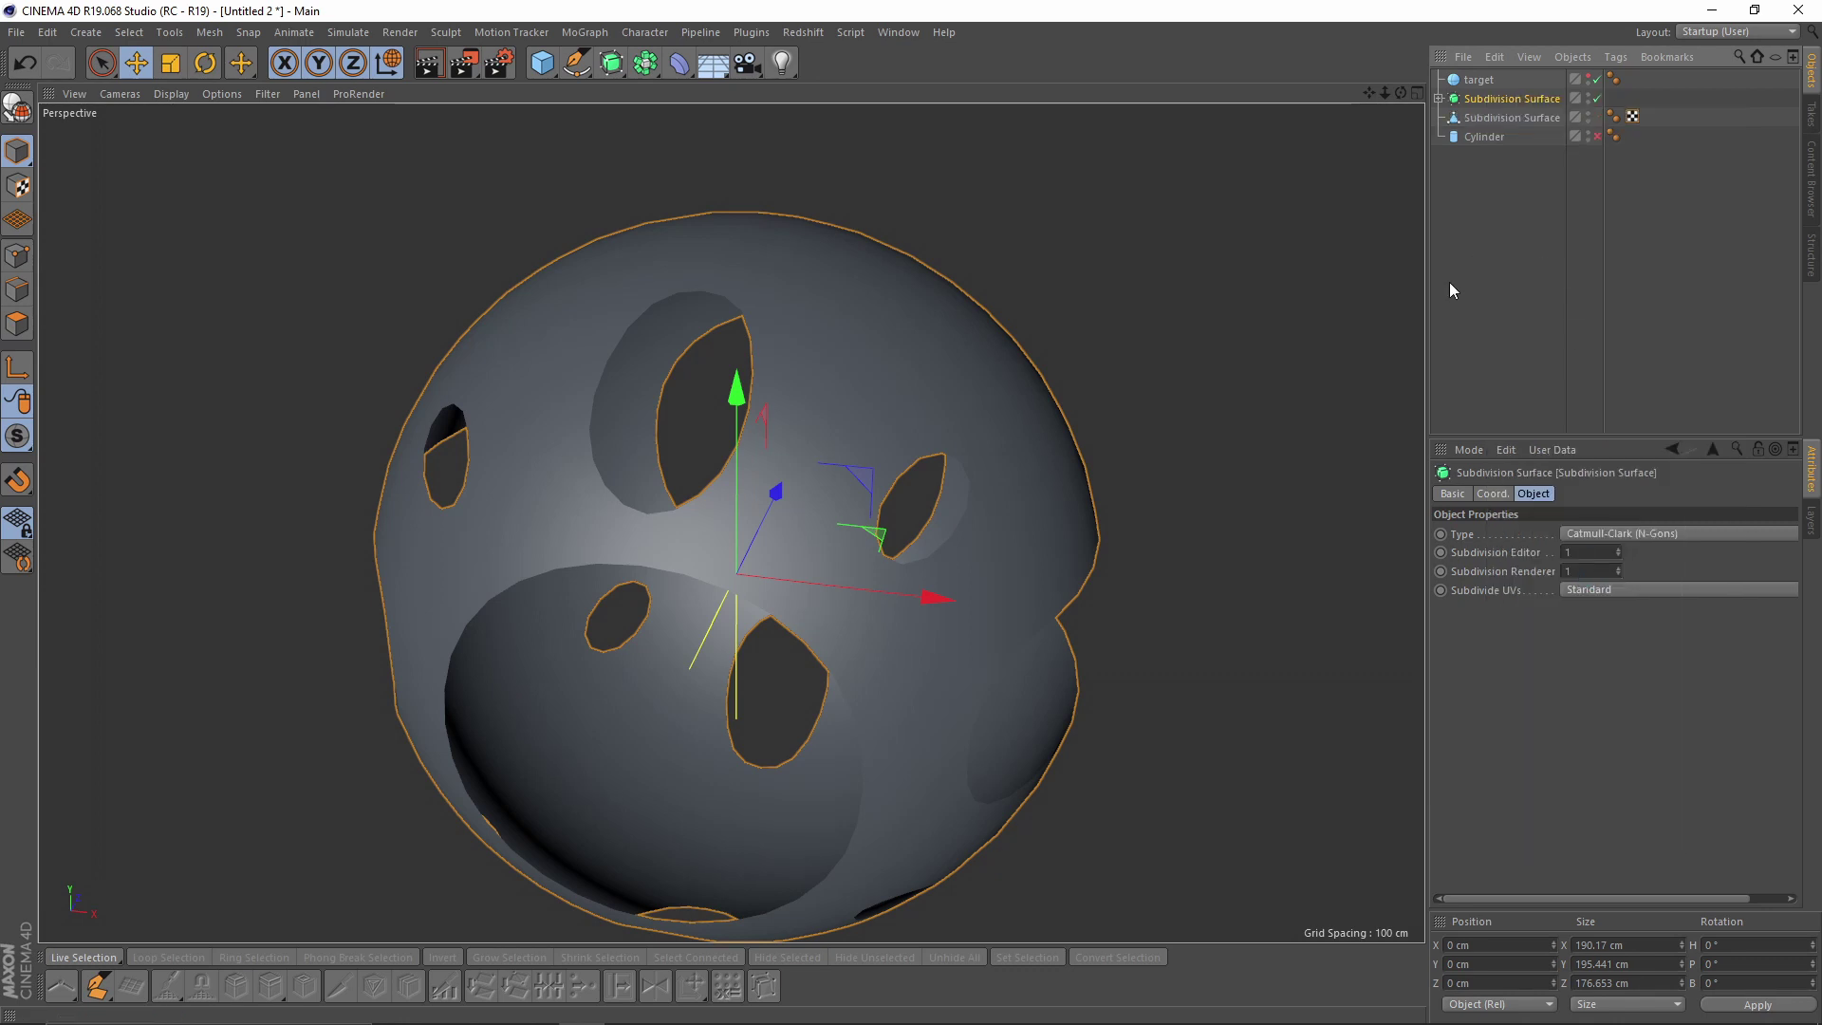
pyautogui.click(1596, 99)
pyautogui.keyDown('alt'); pyautogui.moveTo(1082, 332); pyautogui.dragTo(1130, 323); pyautogui.keyUp('alt')
# - Delete the points on the negative X half of the new polygon object, using a rectangle selection in the Top view
pyautogui.click(1489, 115)
pyautogui.moveTo(926, 470)
pyautogui.keyDown('alt'); pyautogui.mouseDown()
pyautogui.moveTo(872, 465)
pyautogui.moveTo(926, 490)
pyautogui.moveTo(991, 481)
pyautogui.moveTo(947, 471)
pyautogui.mouseUp(); pyautogui.keyUp('alt')
pyautogui.click(17, 255)
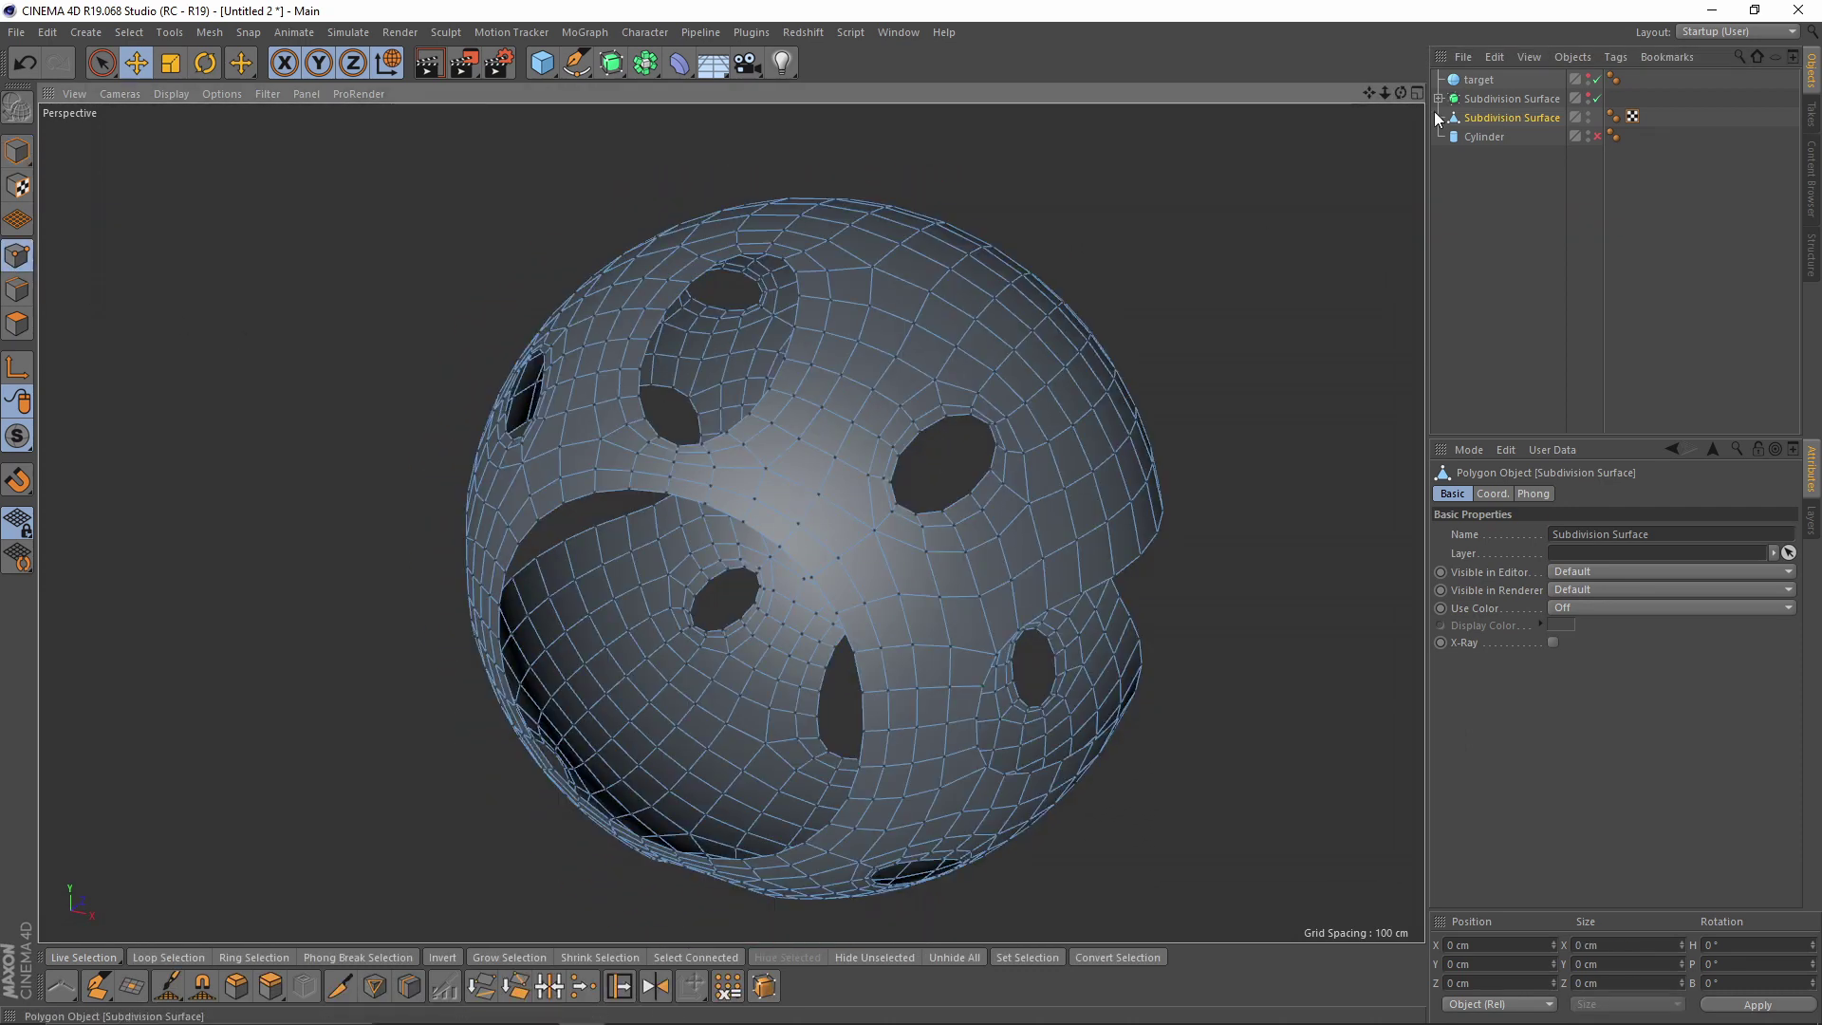
pyautogui.keyDown('alt'); pyautogui.moveTo(920, 470); pyautogui.dragTo(974, 431); pyautogui.keyUp('alt')
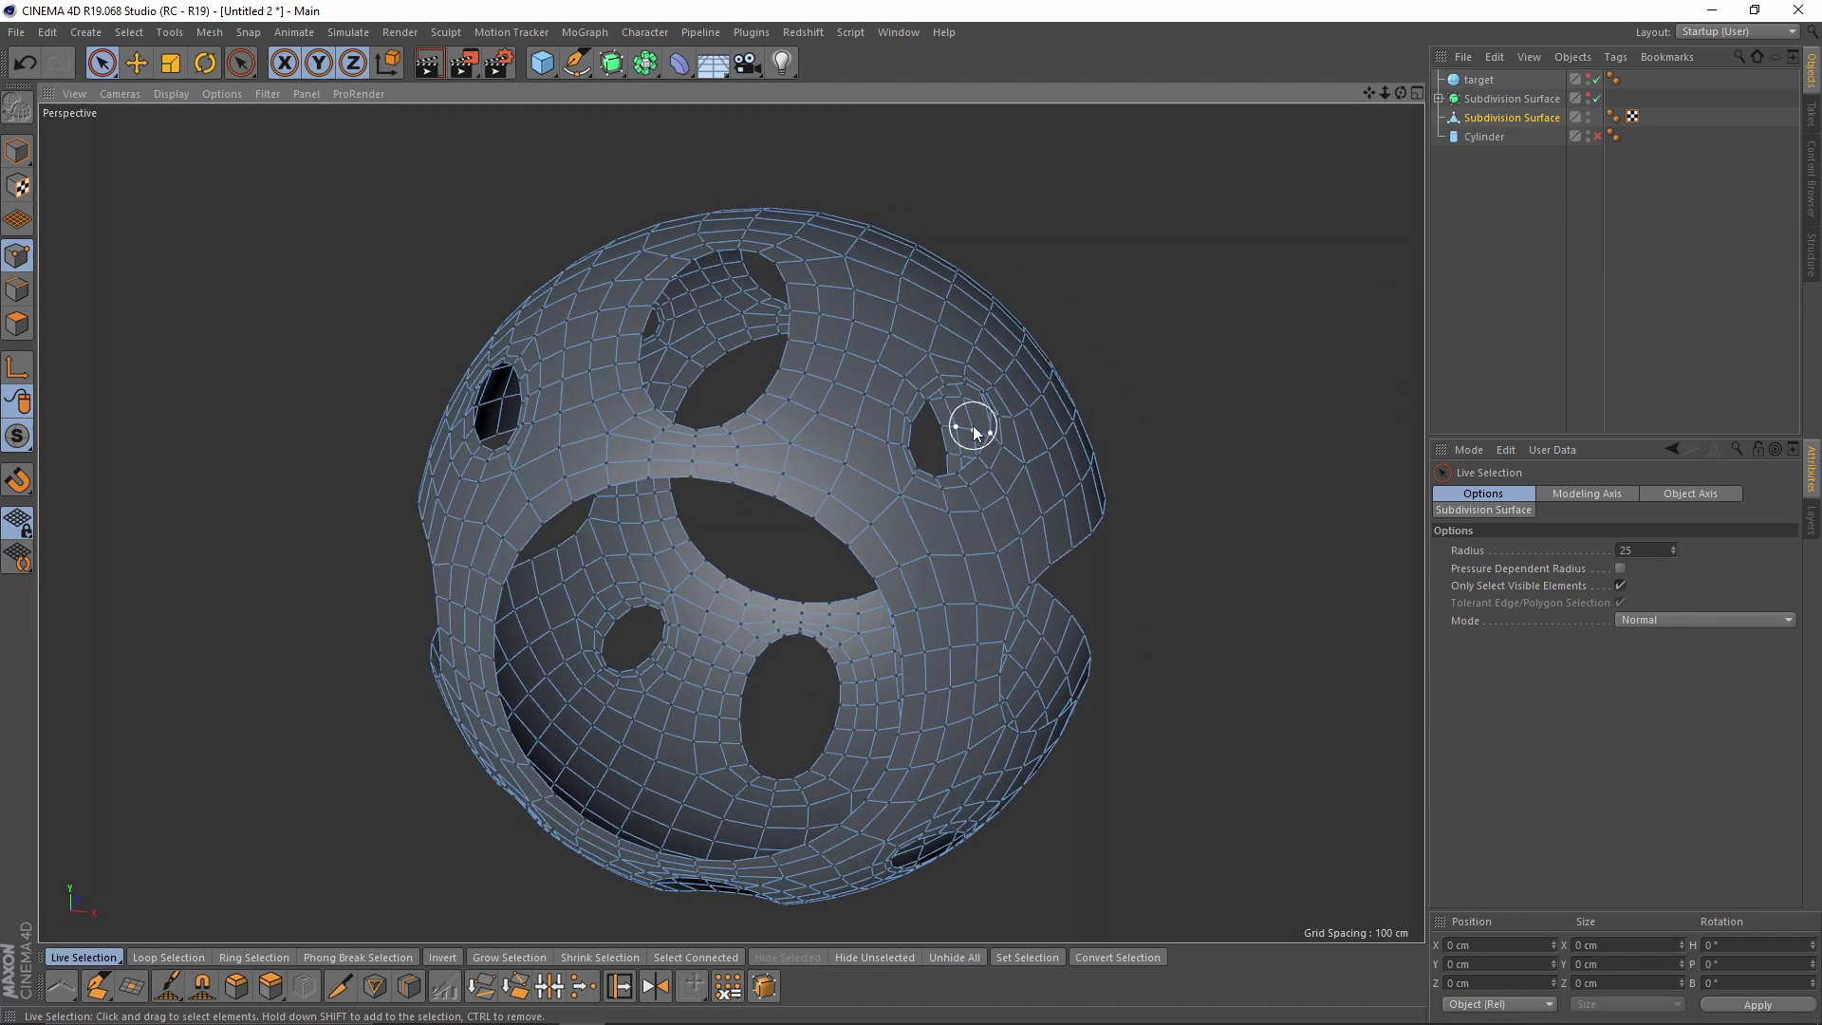
pyautogui.press('0')
pyautogui.middleClick(966, 398)
pyautogui.middleClick(1044, 310)
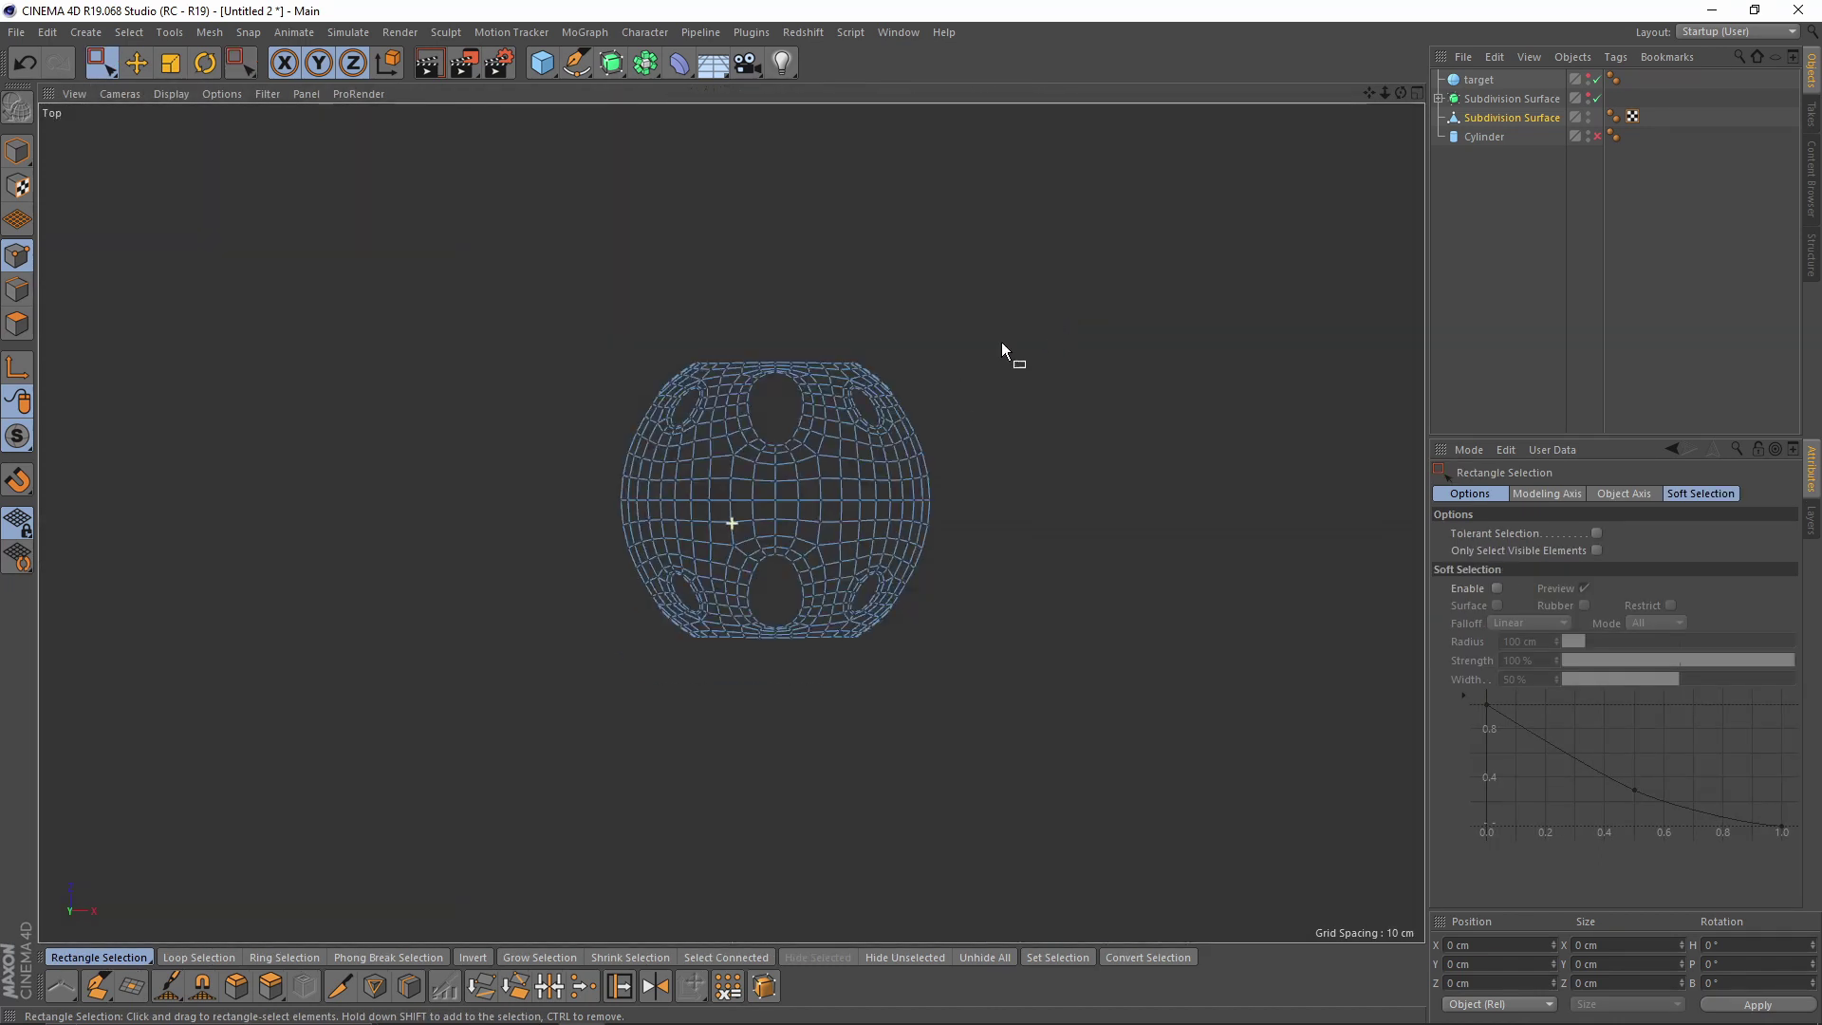
pyautogui.scroll(3, 816, 406)
pyautogui.moveTo(590, 211); pyautogui.dragTo(861, 812)
pyautogui.press('Delete')
pyautogui.middleClick(955, 658)
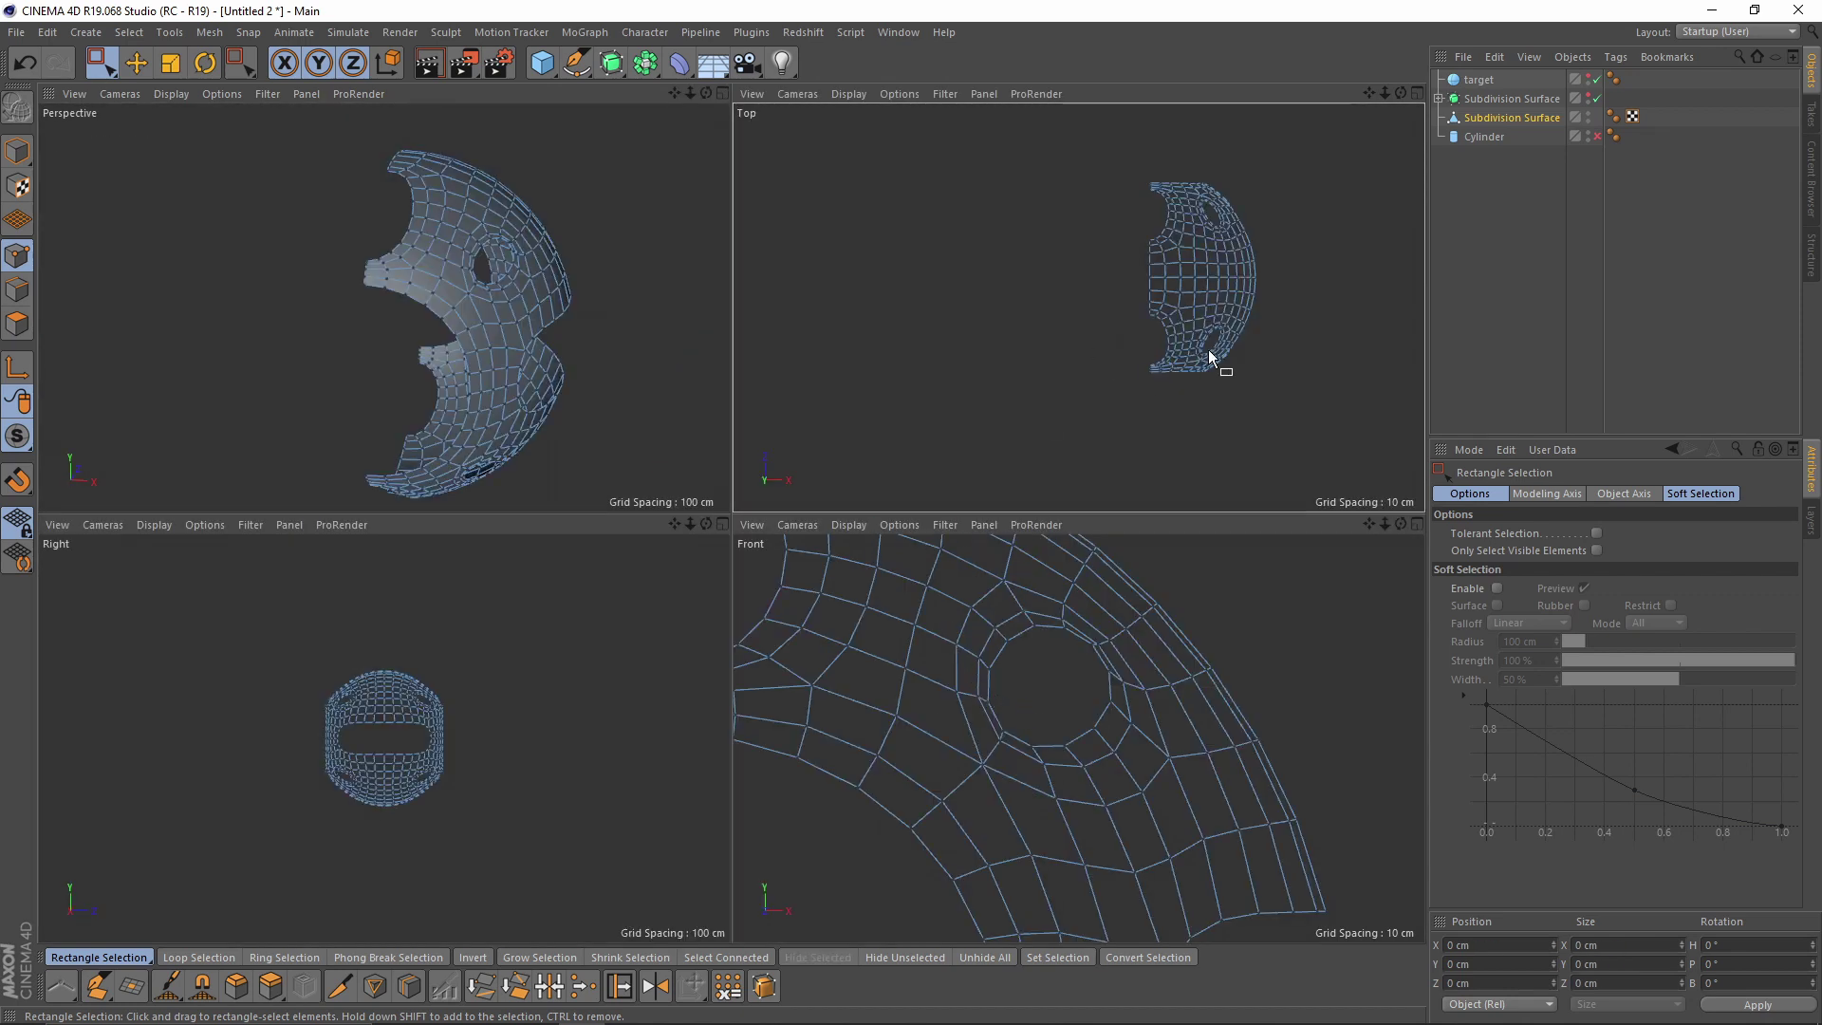
# - Delete the positive Z half of the remaining mesh in the Top view
pyautogui.moveTo(1108, 286); pyautogui.dragTo(1378, 402)
pyautogui.moveTo(1082, 155); pyautogui.dragTo(1337, 267)
pyautogui.press('Delete')
pyautogui.scroll(1, 1131, 669)
pyautogui.scroll(-6, 1130, 669)
pyautogui.keyDown('alt'); pyautogui.moveTo(1160, 721); pyautogui.dragTo(1187, 629, button='middle'); pyautogui.keyUp('alt')
pyautogui.scroll(-3, 1122, 651)
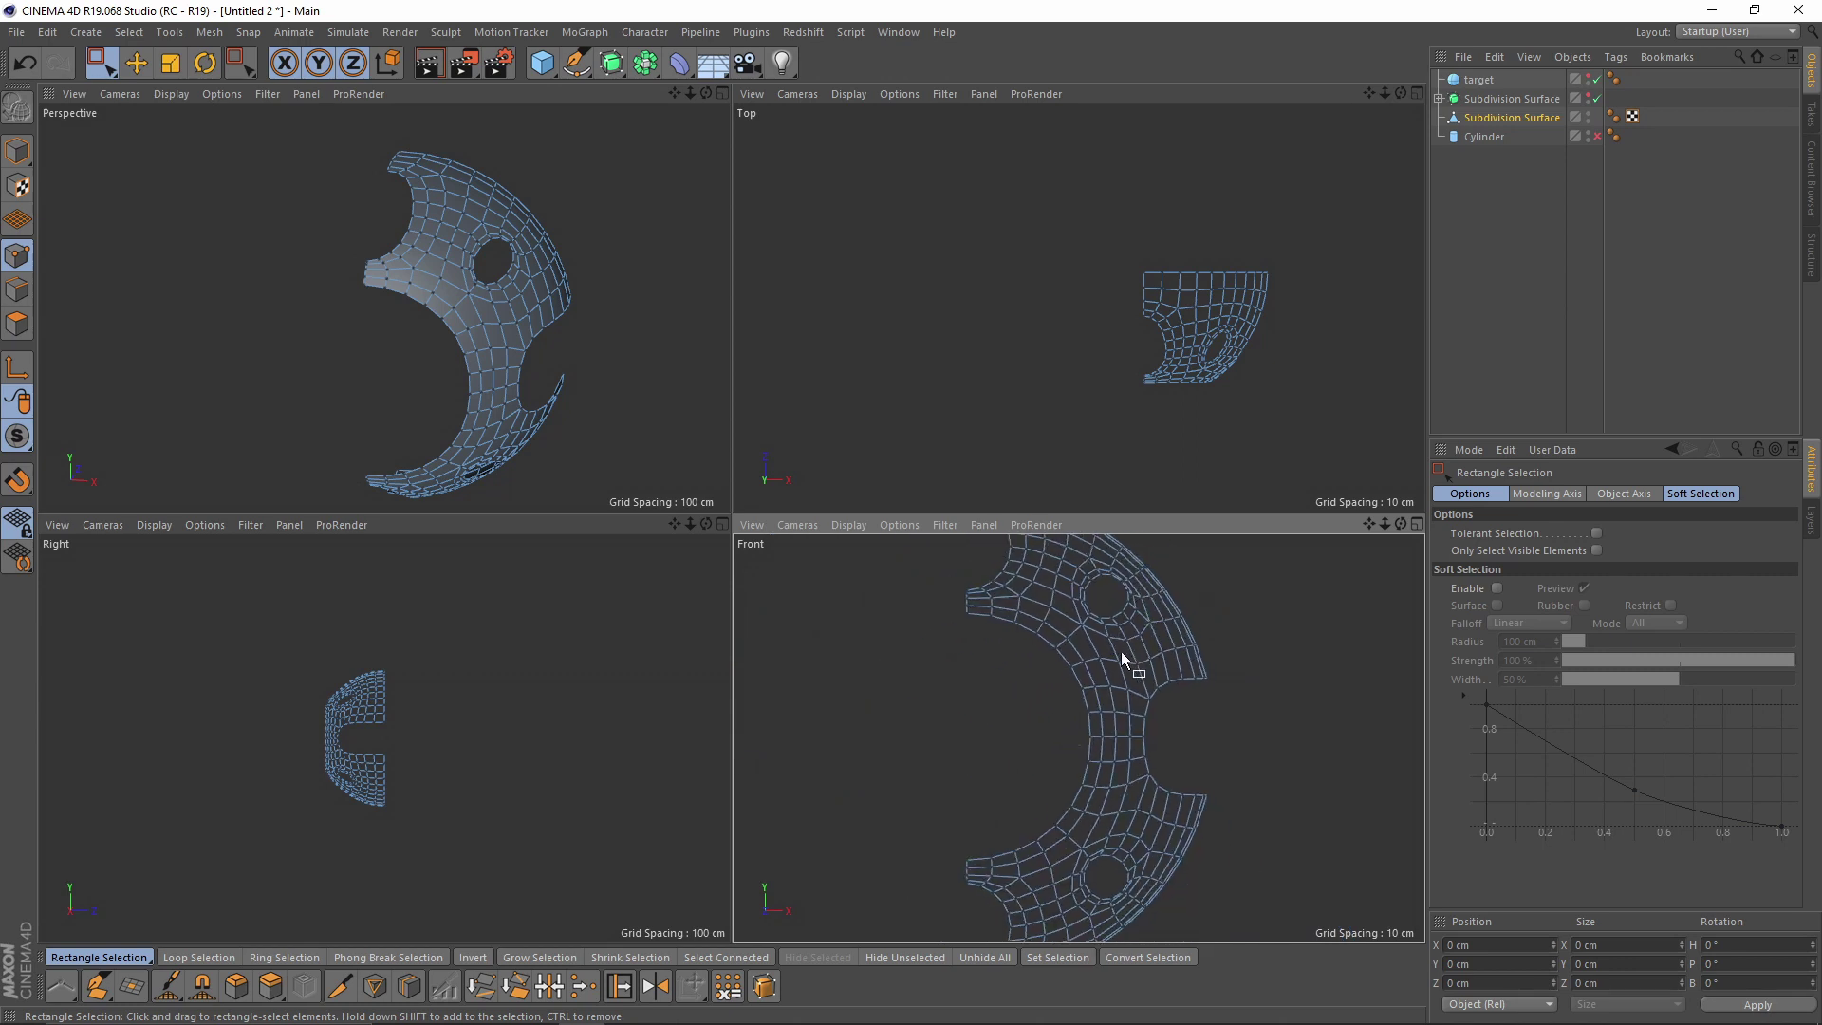
# - Delete the lower half of the mesh in the Front view, leaving one eighth of the sphere
pyautogui.moveTo(928, 686); pyautogui.dragTo(1329, 885)
pyautogui.press('h')
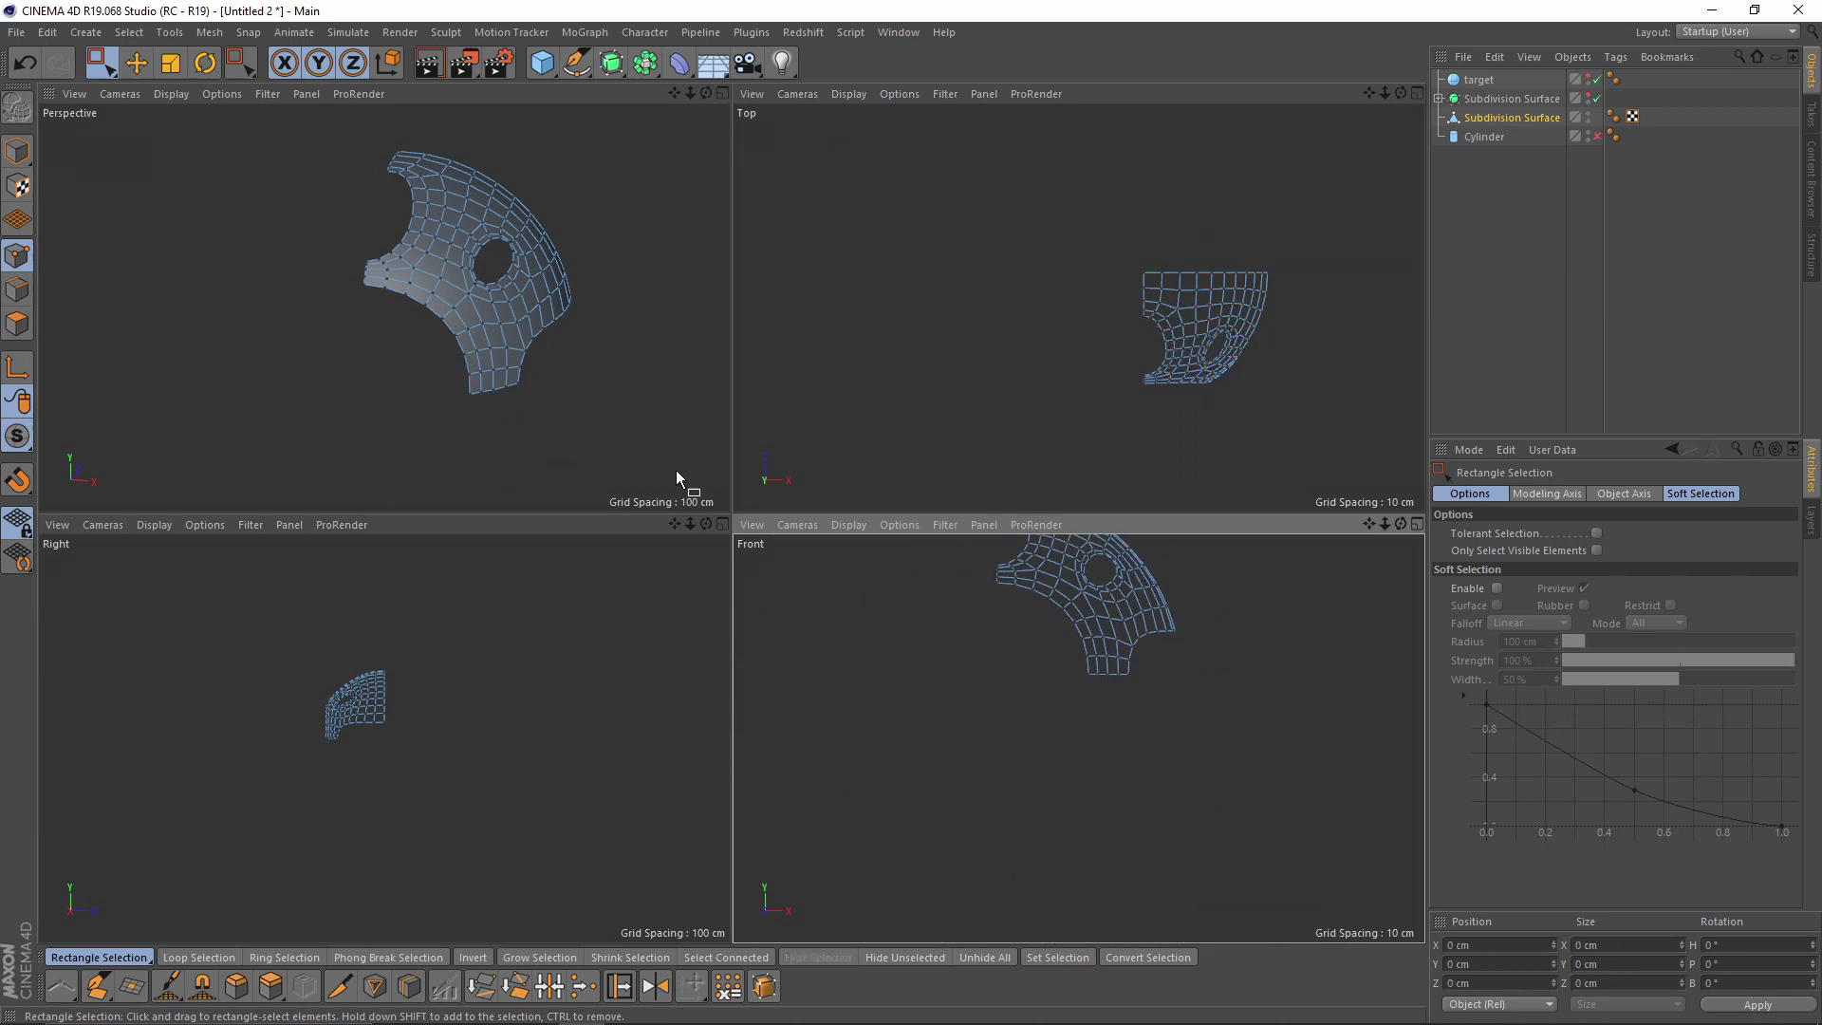
pyautogui.middleClick(676, 470)
pyautogui.keyDown('alt'); pyautogui.moveTo(808, 446); pyautogui.dragTo(797, 497); pyautogui.keyUp('alt')
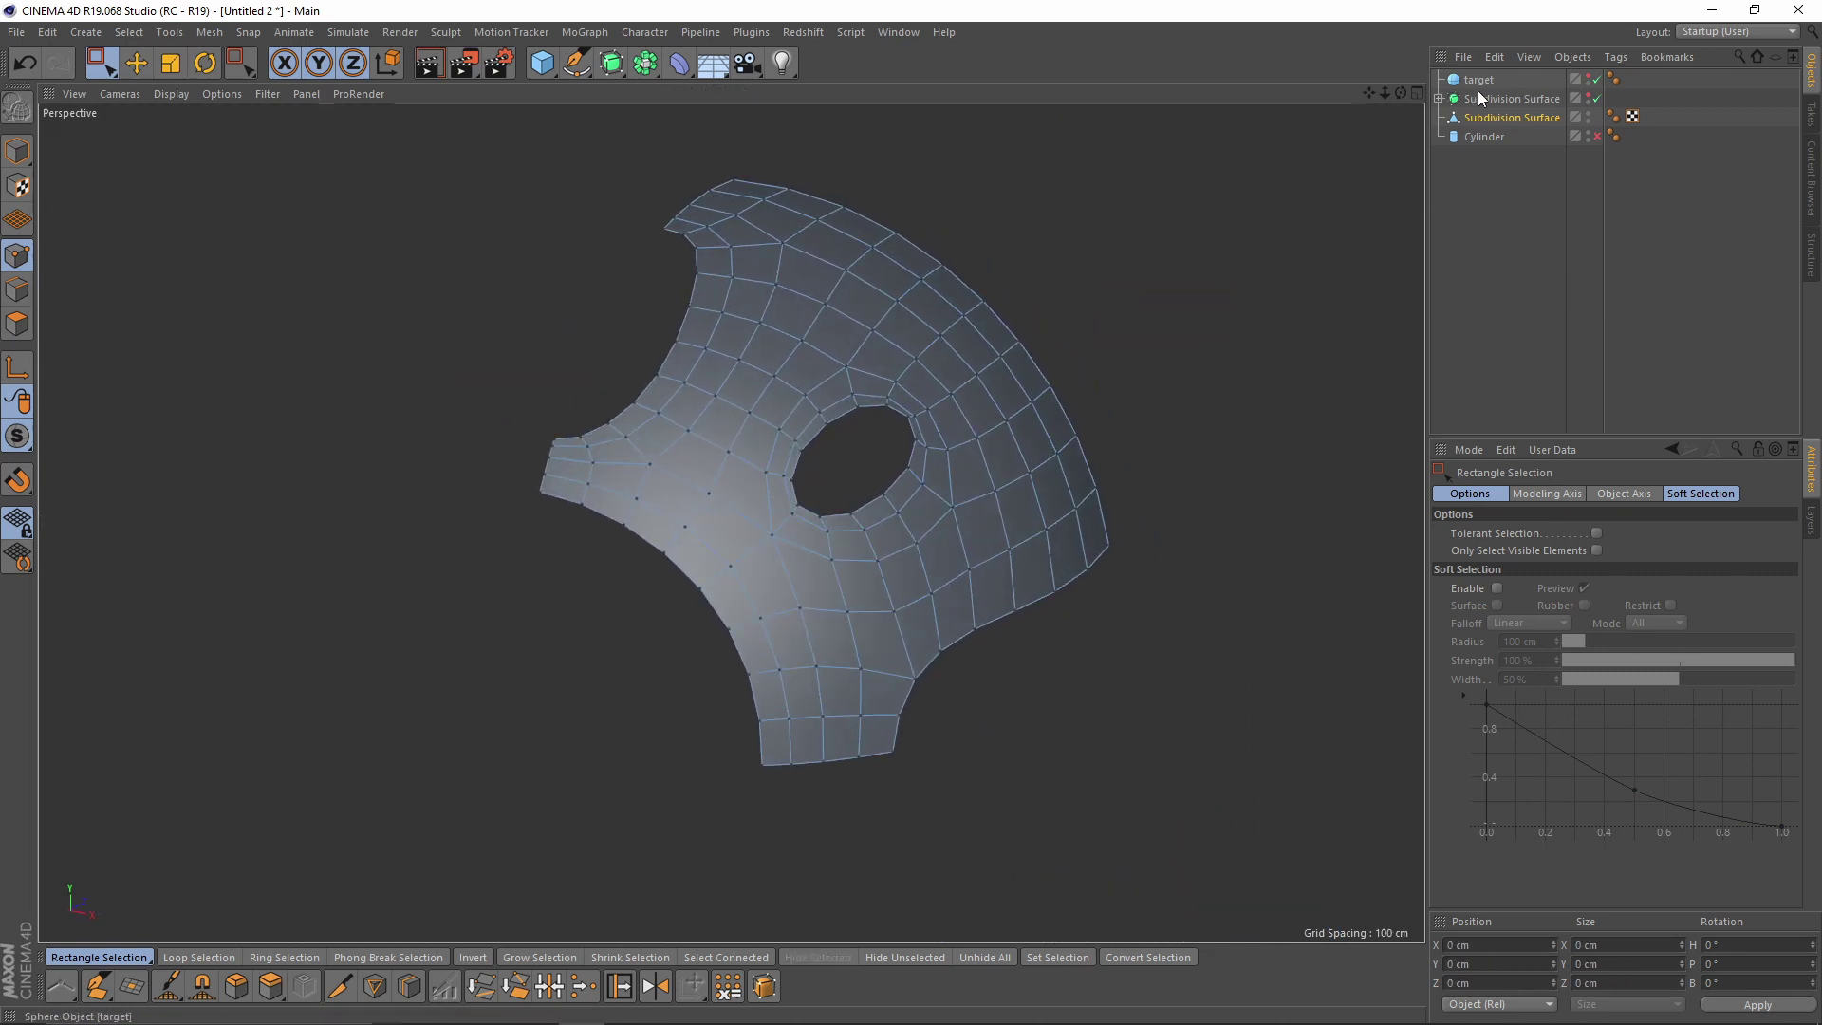
# - Bring the nested Symmetry hierarchy out of the Connect object to the root level, below the Cylinder
pyautogui.click(1439, 99)
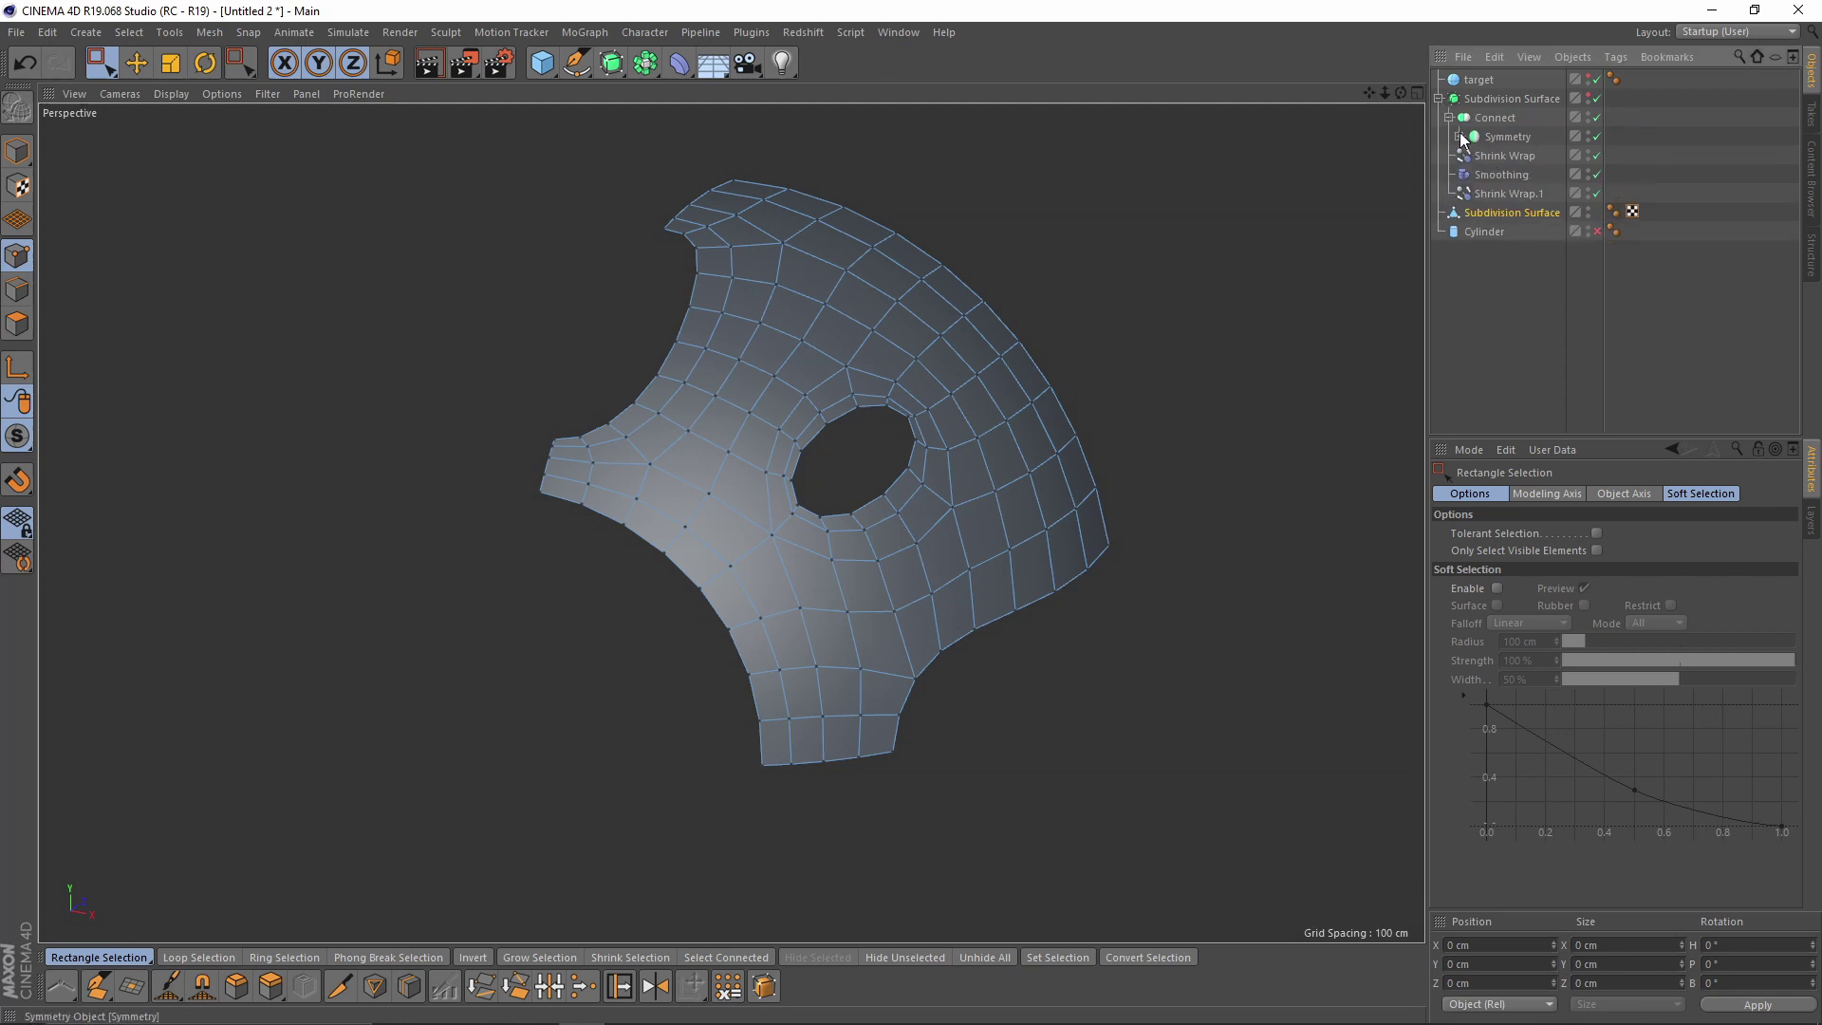
pyautogui.click(1459, 137)
pyautogui.click(1517, 138)
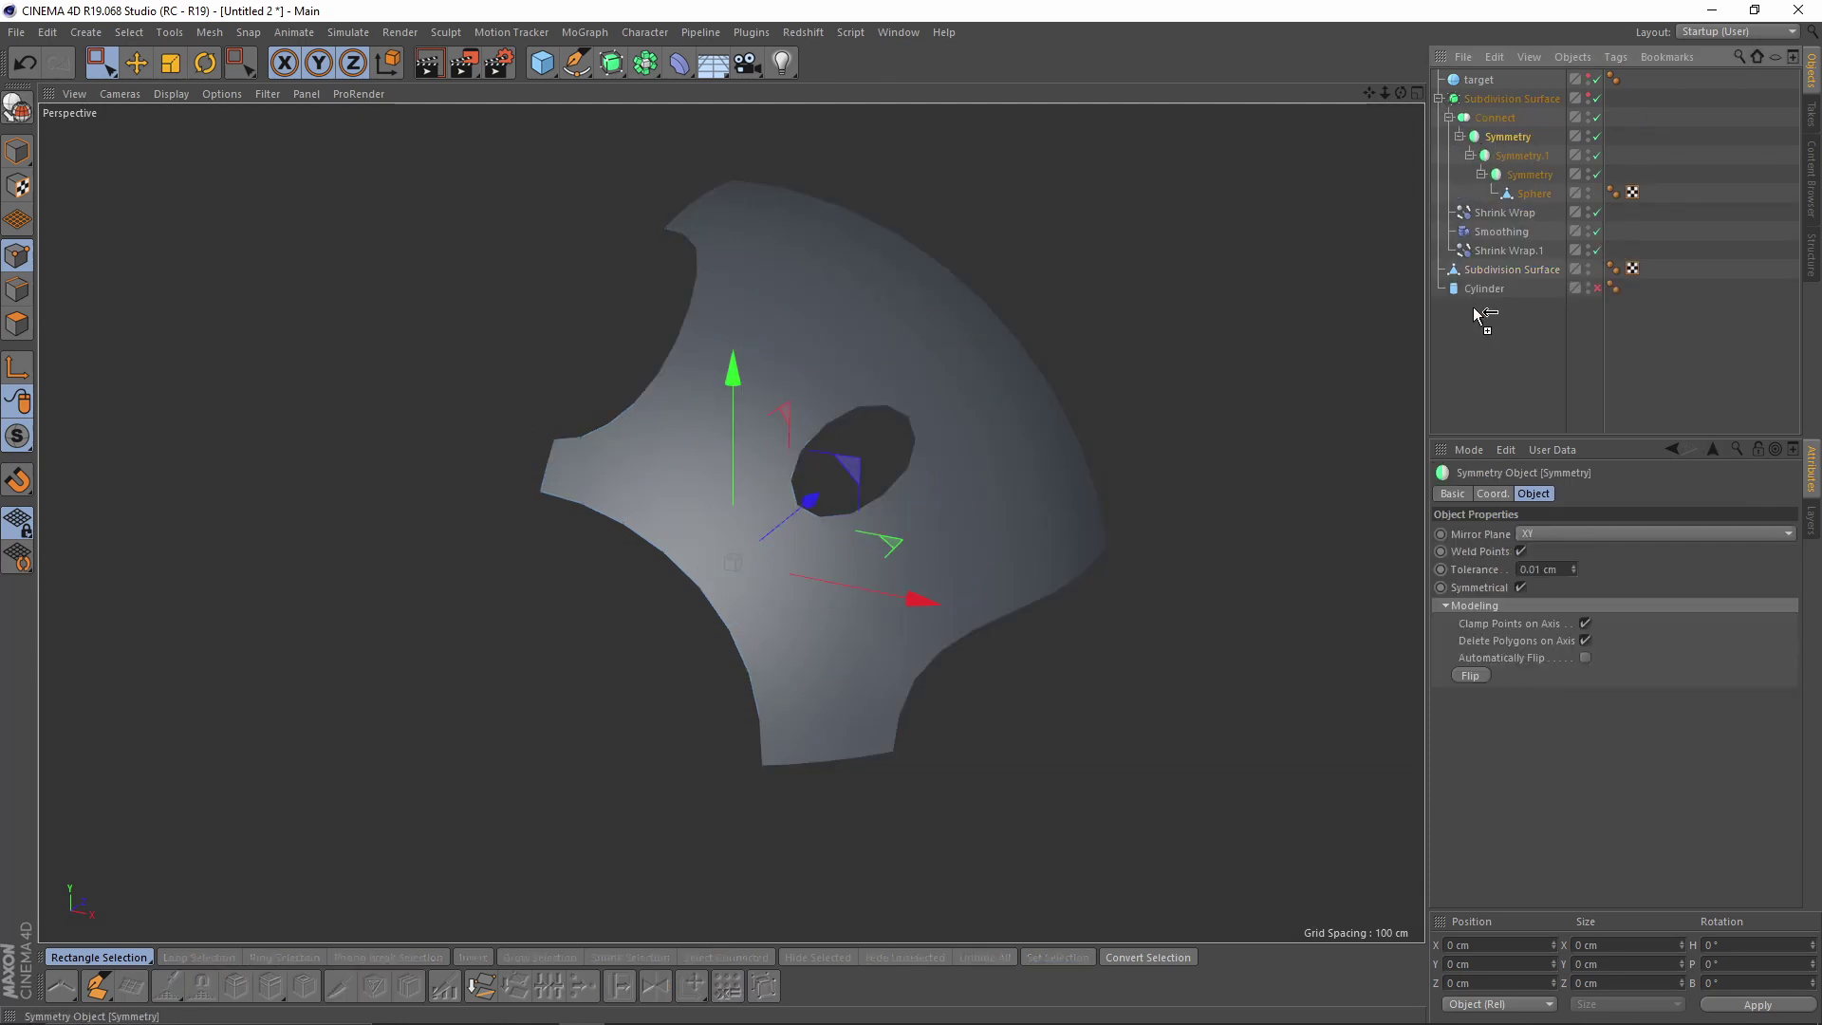
pyautogui.moveTo(1478, 313); pyautogui.dragTo(1478, 313)
pyautogui.click(1438, 99)
pyautogui.keyDown('alt'); pyautogui.moveTo(1051, 309); pyautogui.dragTo(1087, 328); pyautogui.keyUp('alt')
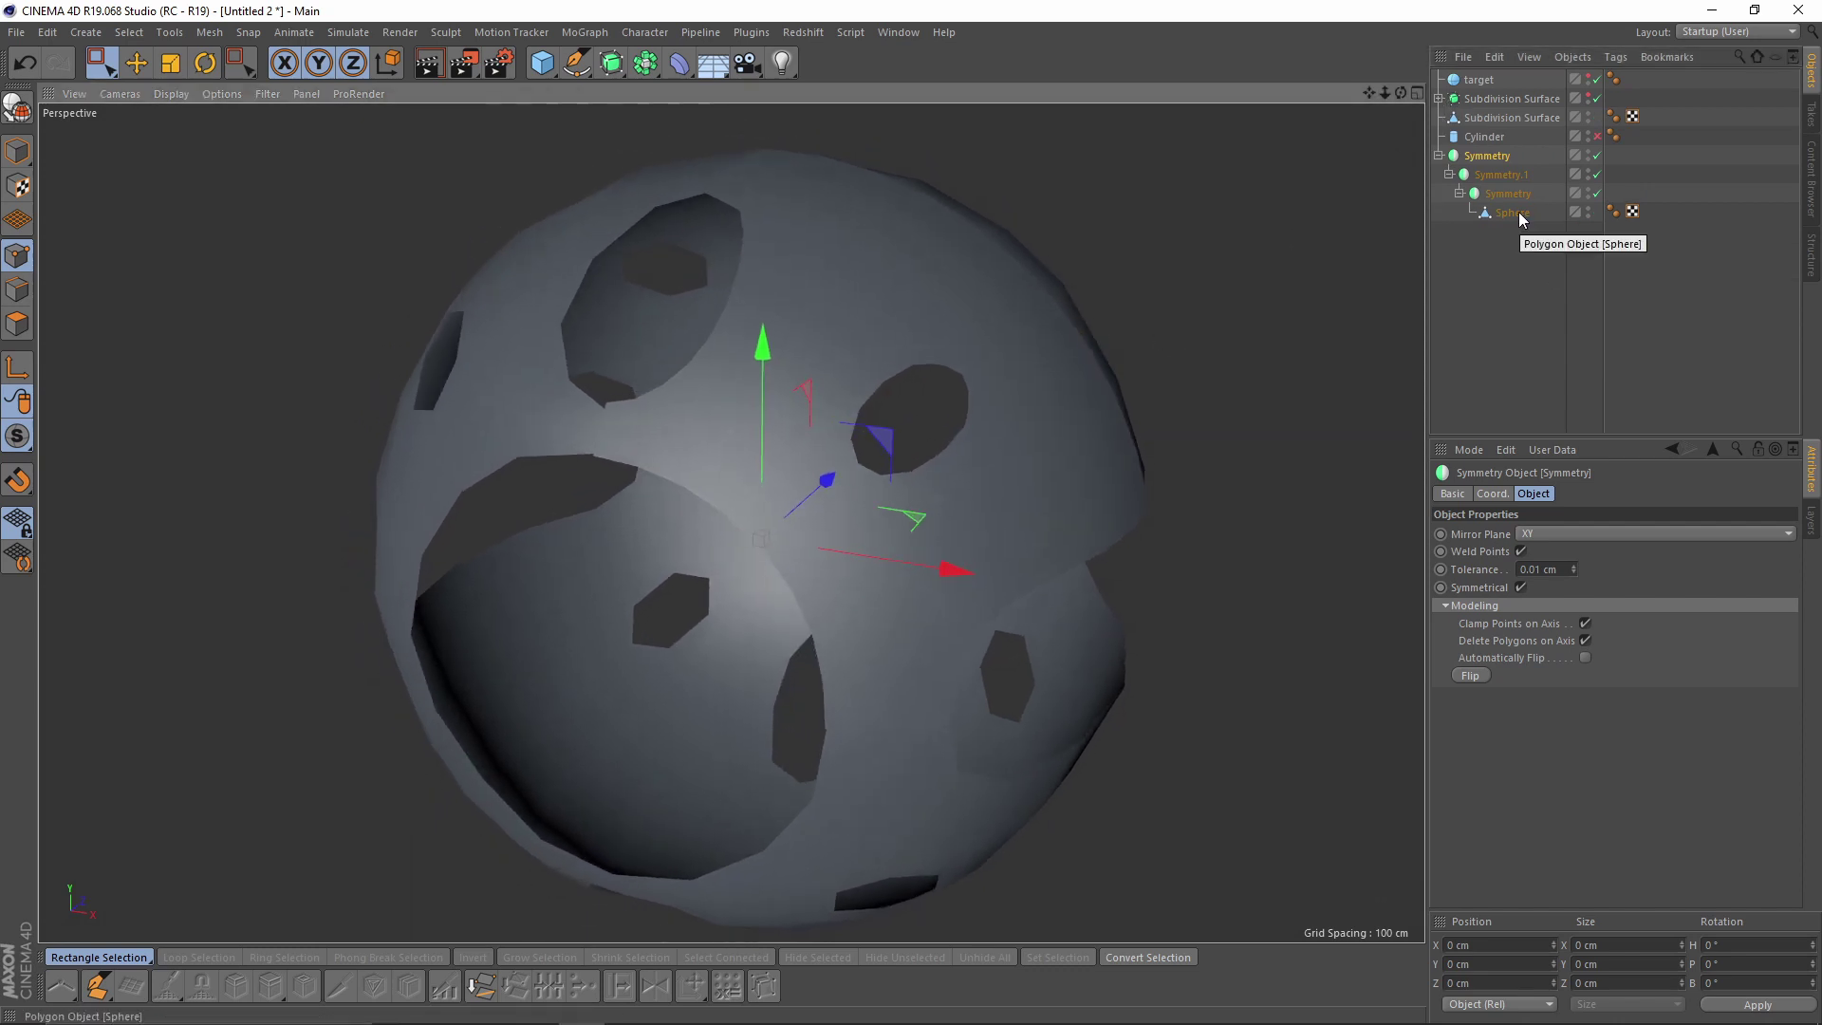
# - Replace the Sphere inside the innermost root-level Symmetry with the trimmed Subdivision Surface polygon object
pyautogui.click(1514, 213)
pyautogui.press('Delete')
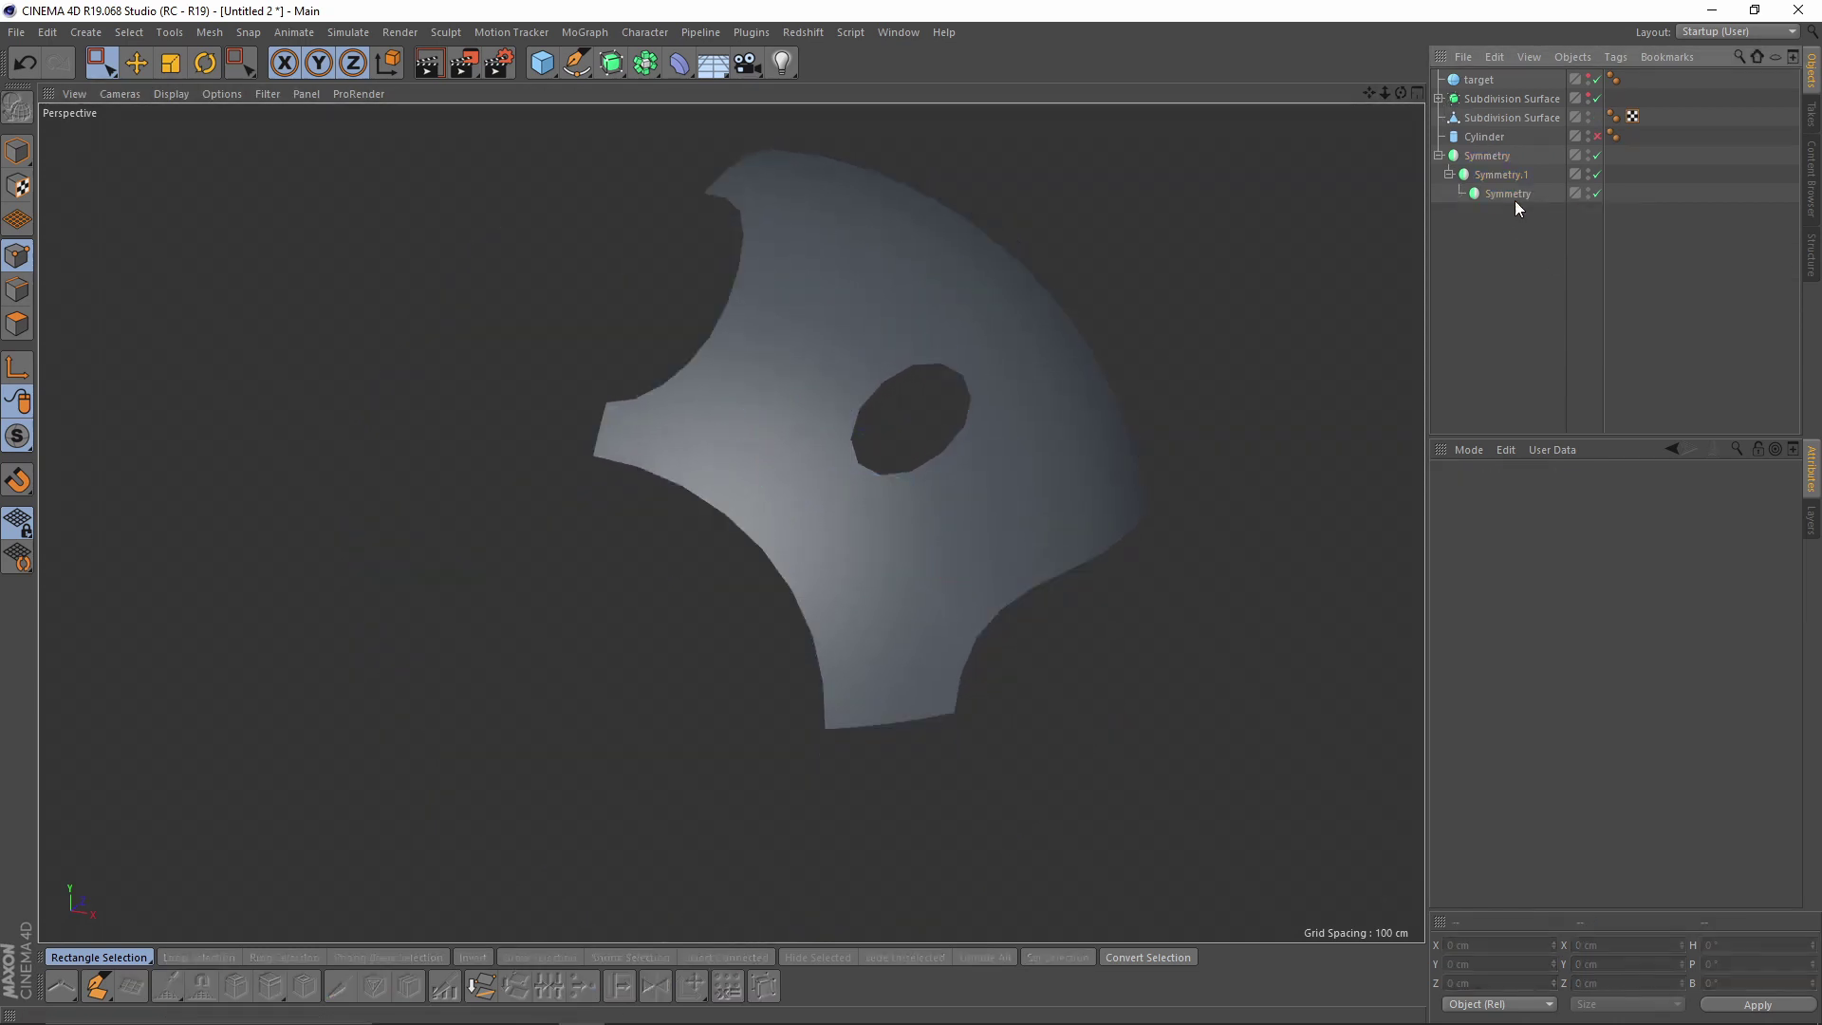
pyautogui.moveTo(1510, 192); pyautogui.dragTo(1511, 194)
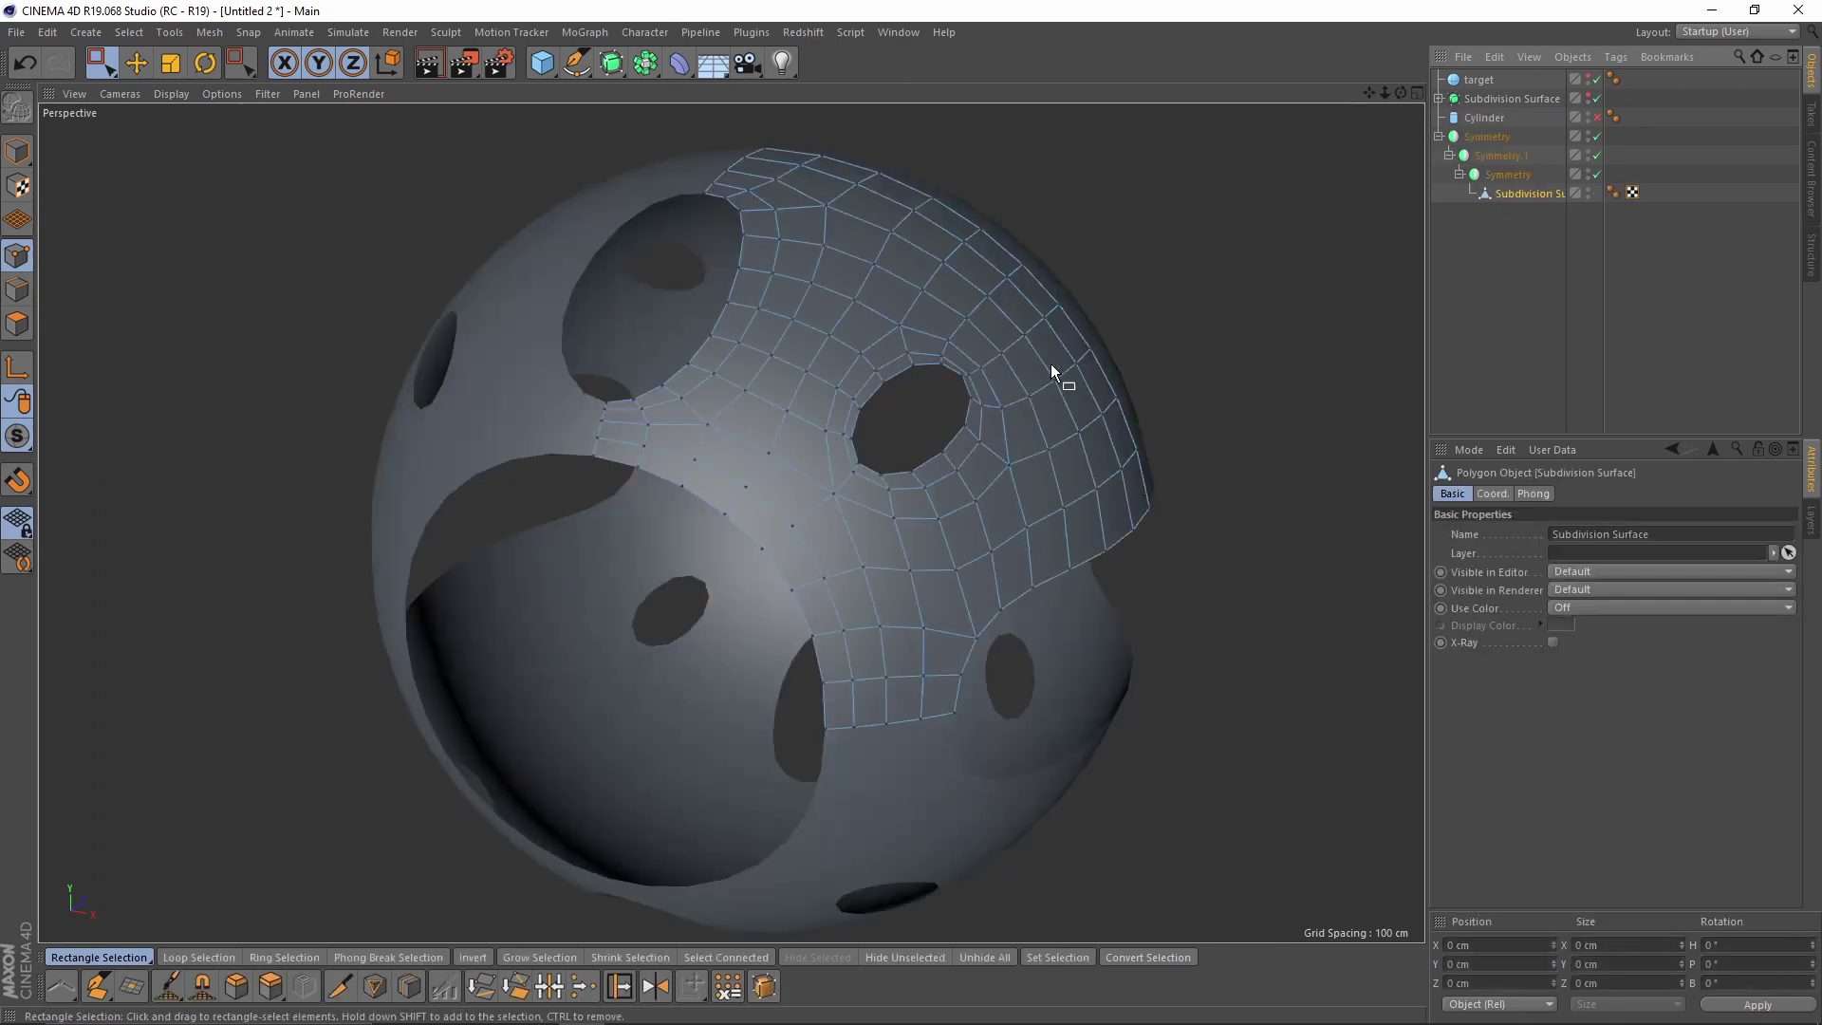
pyautogui.keyDown('alt'); pyautogui.moveTo(1055, 322); pyautogui.dragTo(984, 366, button='middle'); pyautogui.keyUp('alt')
pyautogui.keyDown('alt'); pyautogui.moveTo(984, 366); pyautogui.dragTo(1033, 372); pyautogui.keyUp('alt')
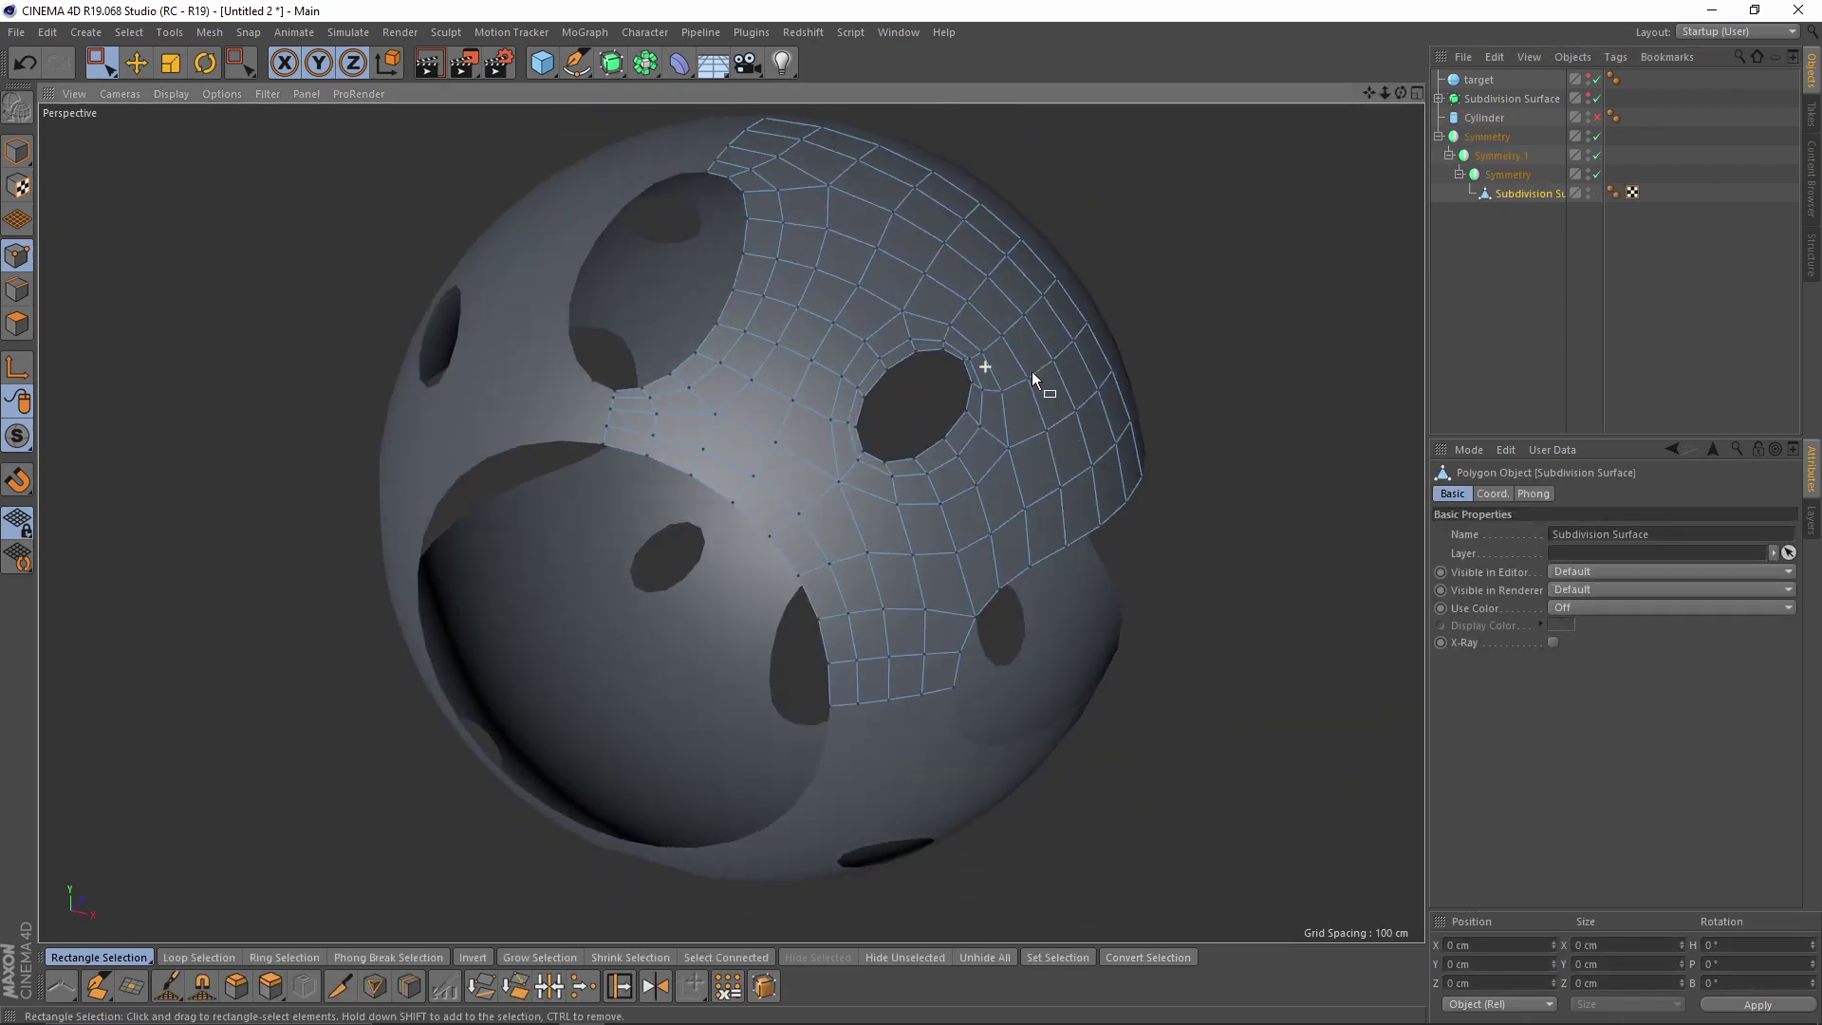
# - Select the edge loop around the small round opening and extrude it inward into the sphere
pyautogui.click(24, 290)
pyautogui.press('r')
pyautogui.keyDown('alt'); pyautogui.moveTo(805, 391); pyautogui.dragTo(956, 446); pyautogui.keyUp('alt')
pyautogui.scroll(3, 789, 436)
pyautogui.doubleClick(772, 508)
pyautogui.scroll(-5, 772, 502)
pyautogui.press('e')
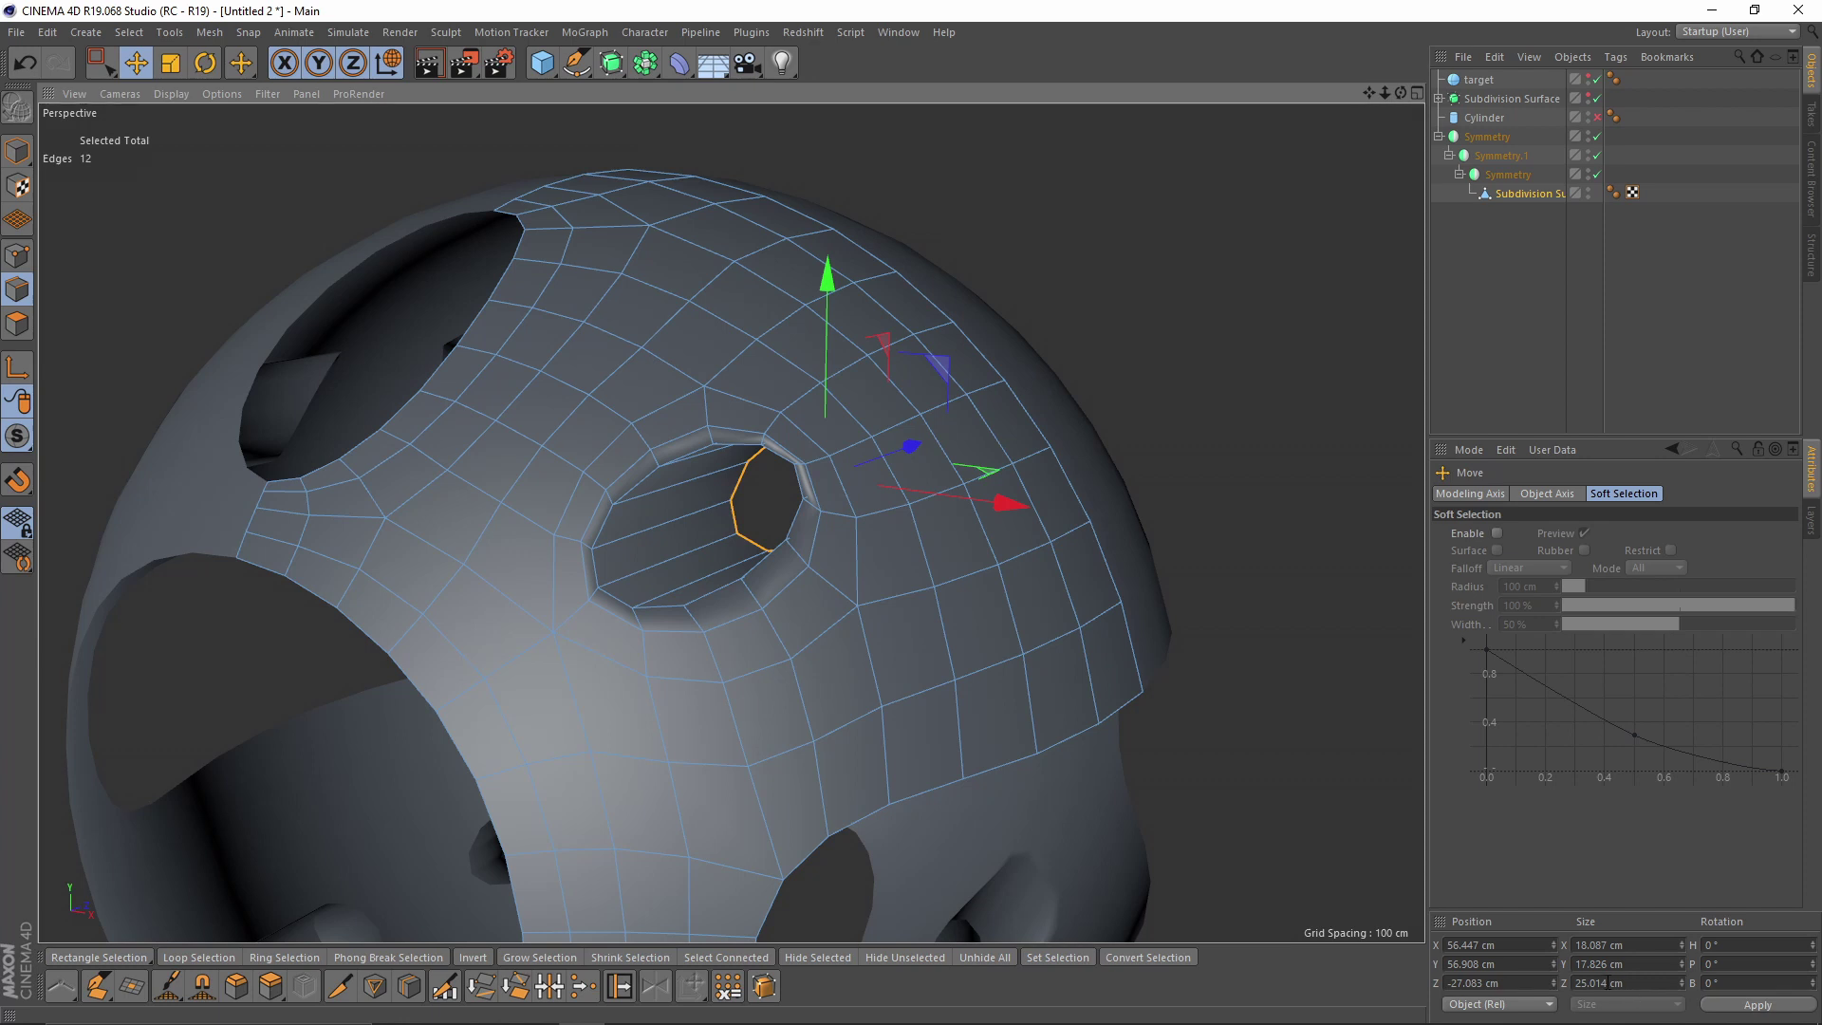
# - Flatten the extruded edge loop by setting its Z size to 0 cm
pyautogui.doubleClick(1594, 983)
pyautogui.write('0')
pyautogui.press('Return')
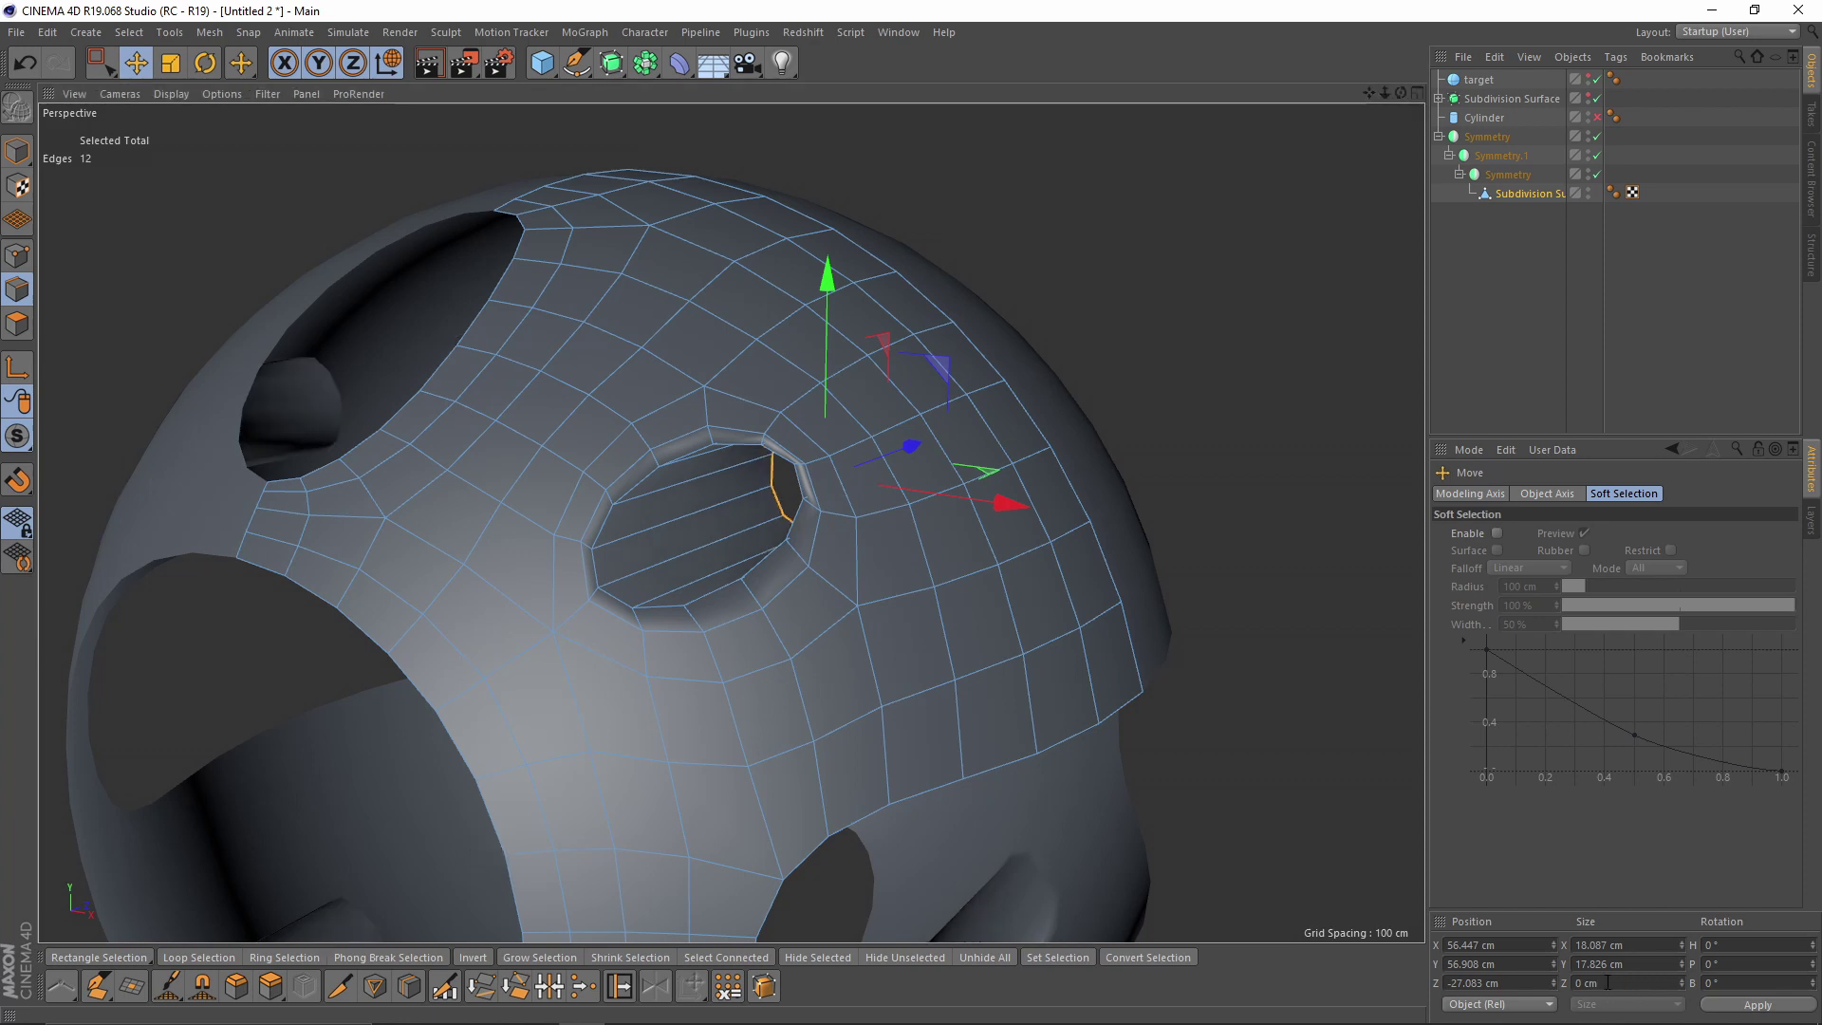
# - Set the Z position of the small opening's flattened edge loop to 0 cm
pyautogui.press('Return')
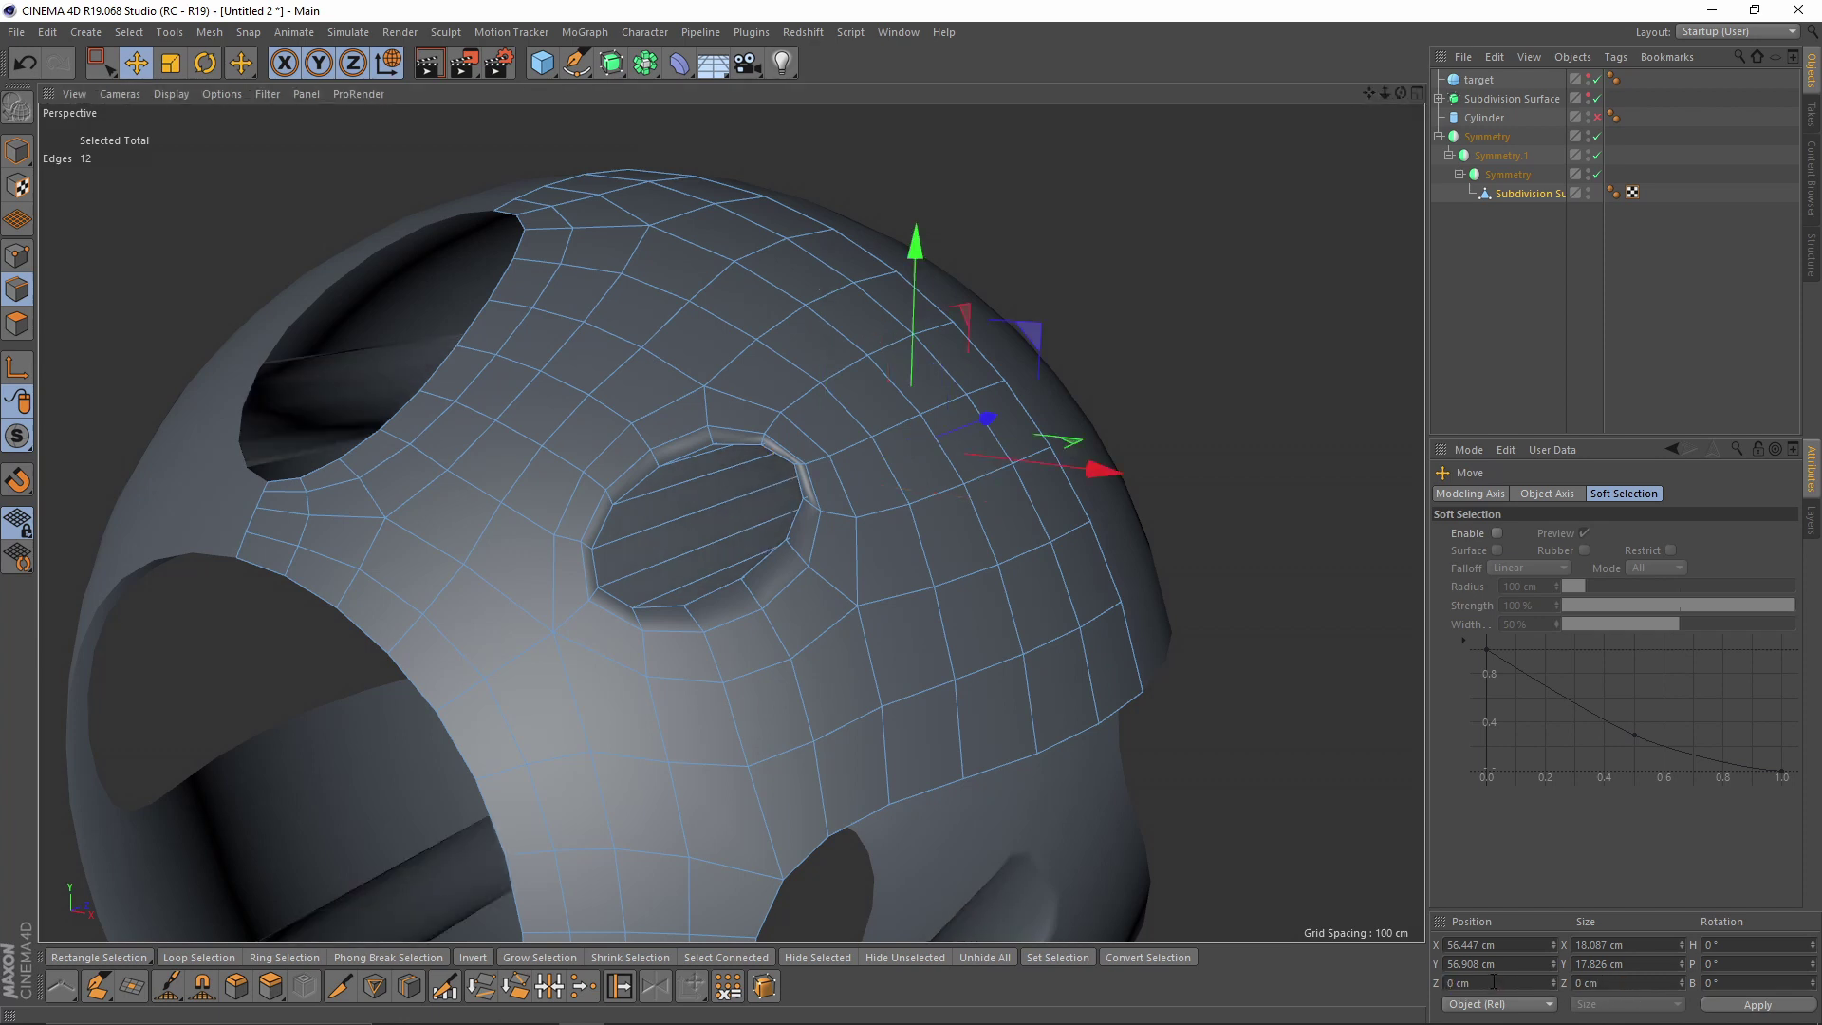
# - Select the edge loop around the upper round opening and extrude it inward to a flat end at Z 0 cm
pyautogui.keyDown('alt'); pyautogui.moveTo(1165, 716); pyautogui.dragTo(1129, 744); pyautogui.keyUp('alt')
pyautogui.keyDown('alt'); pyautogui.moveTo(1024, 671); pyautogui.dragTo(662, 487); pyautogui.keyUp('alt')
pyautogui.doubleClick(558, 529)
pyautogui.keyDown('alt'); pyautogui.moveTo(556, 529); pyautogui.dragTo(637, 554); pyautogui.keyUp('alt')
pyautogui.keyDown('ctrl'); pyautogui.moveTo(760, 419); pyautogui.dragTo(813, 372); pyautogui.keyUp('ctrl')
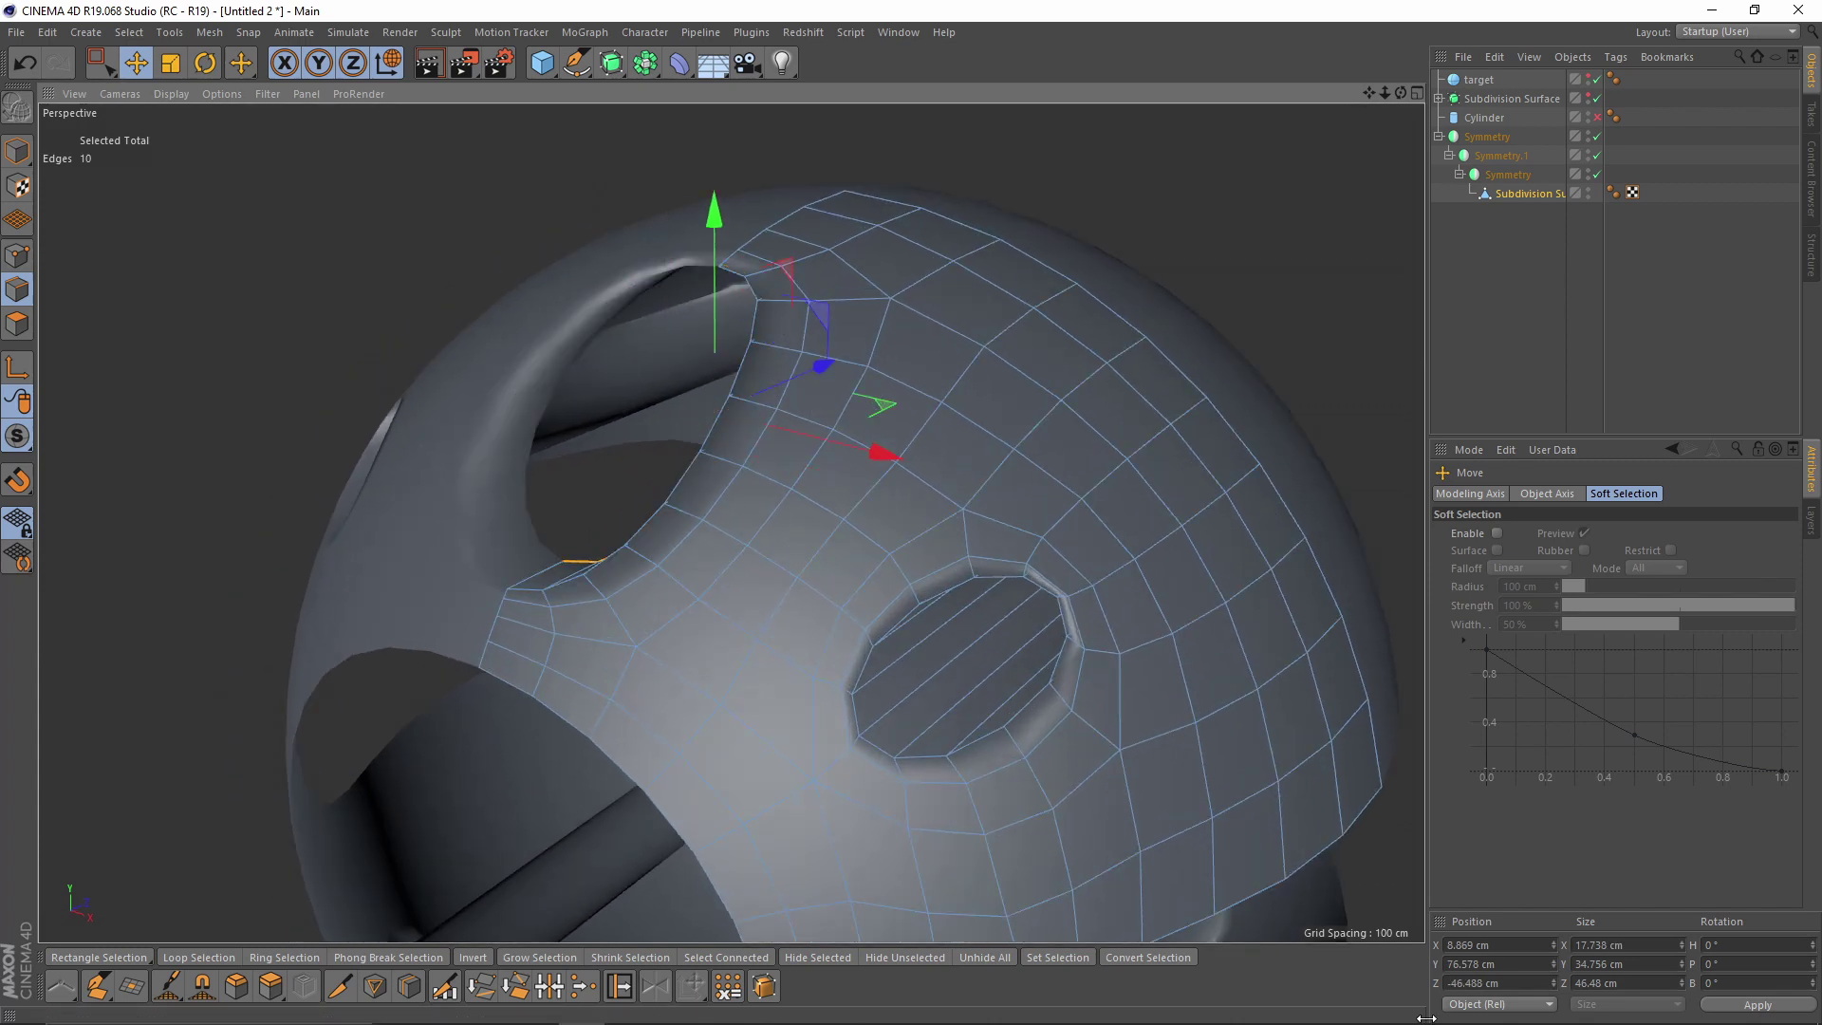
pyautogui.press('Return')
# - Select the edge loop around the large front opening and set the scaling axis to X -100% and Y -100%
pyautogui.keyDown('alt'); pyautogui.moveTo(748, 507); pyautogui.dragTo(706, 465); pyautogui.keyUp('alt')
pyautogui.doubleClick(696, 465)
pyautogui.keyDown('alt'); pyautogui.moveTo(752, 549); pyautogui.dragTo(944, 594); pyautogui.keyUp('alt')
pyautogui.press('t')
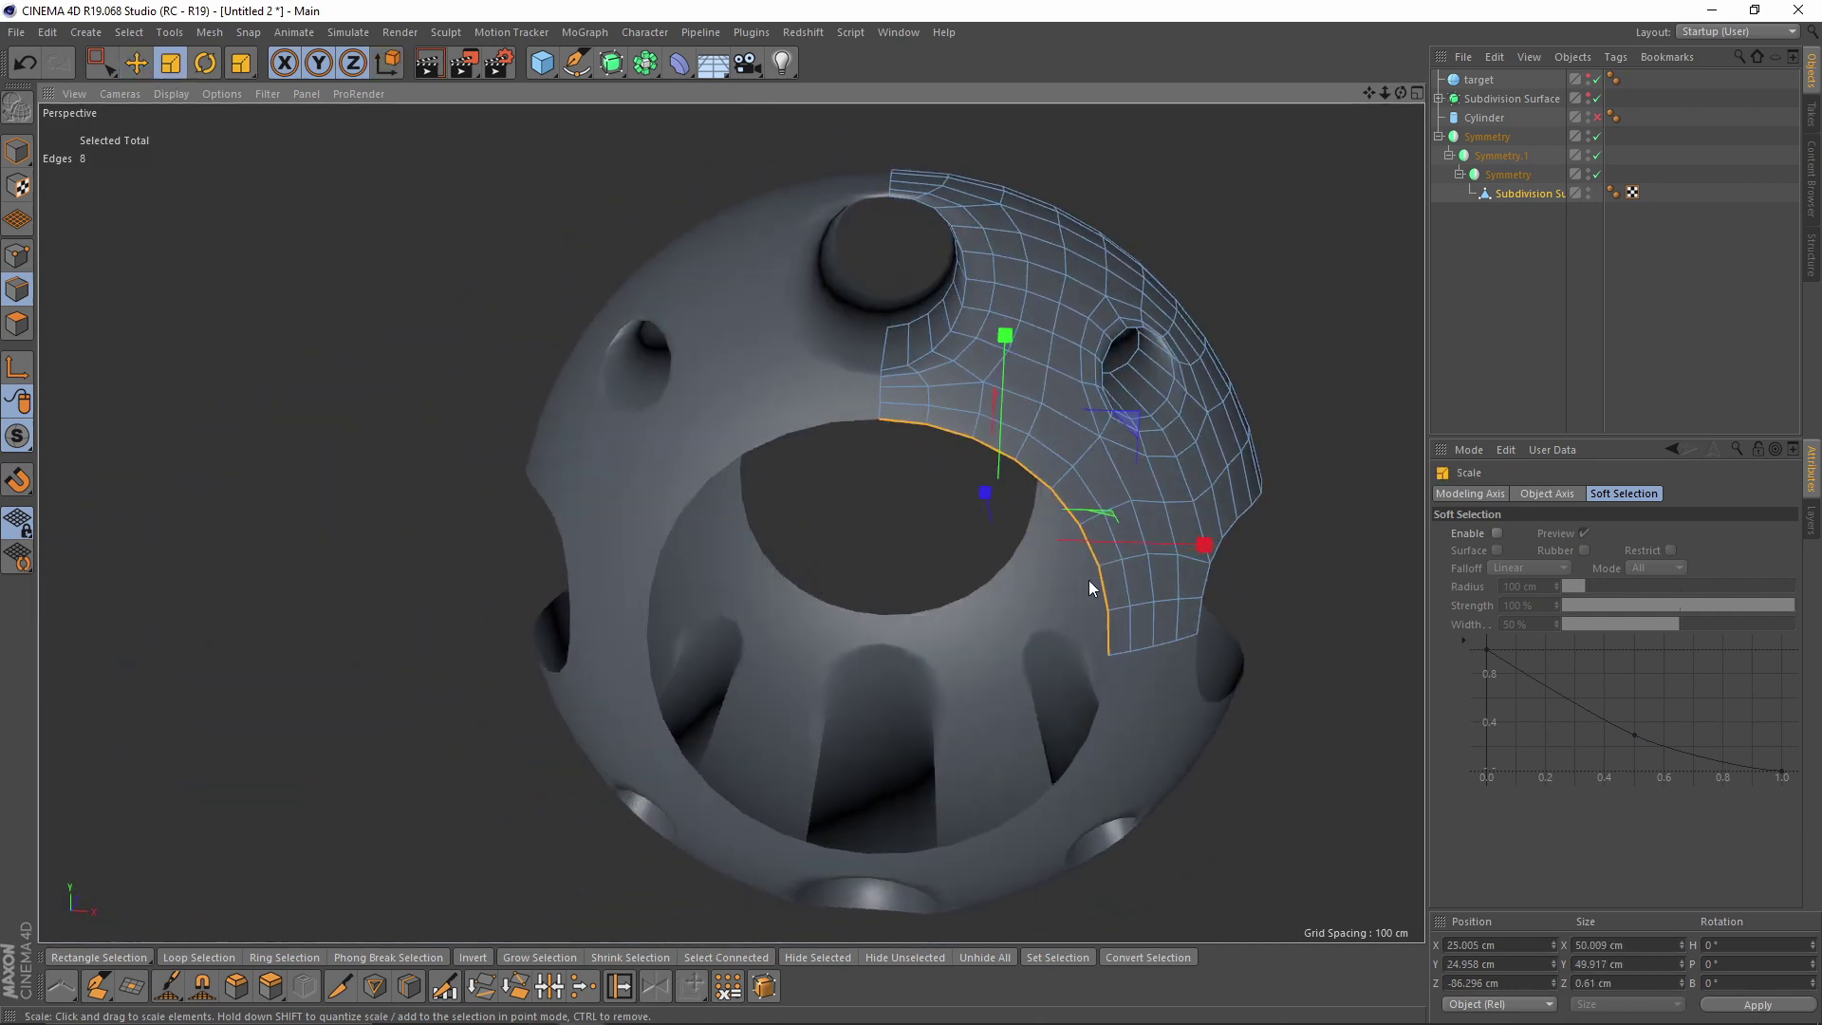
pyautogui.keyDown('alt'); pyautogui.moveTo(1090, 580); pyautogui.dragTo(954, 556); pyautogui.keyUp('alt')
pyautogui.click(1472, 492)
pyautogui.keyDown('alt'); pyautogui.moveTo(884, 578); pyautogui.dragTo(832, 631, button='middle'); pyautogui.keyUp('alt')
pyautogui.keyDown('alt'); pyautogui.moveTo(831, 631); pyautogui.dragTo(951, 578); pyautogui.keyUp('alt')
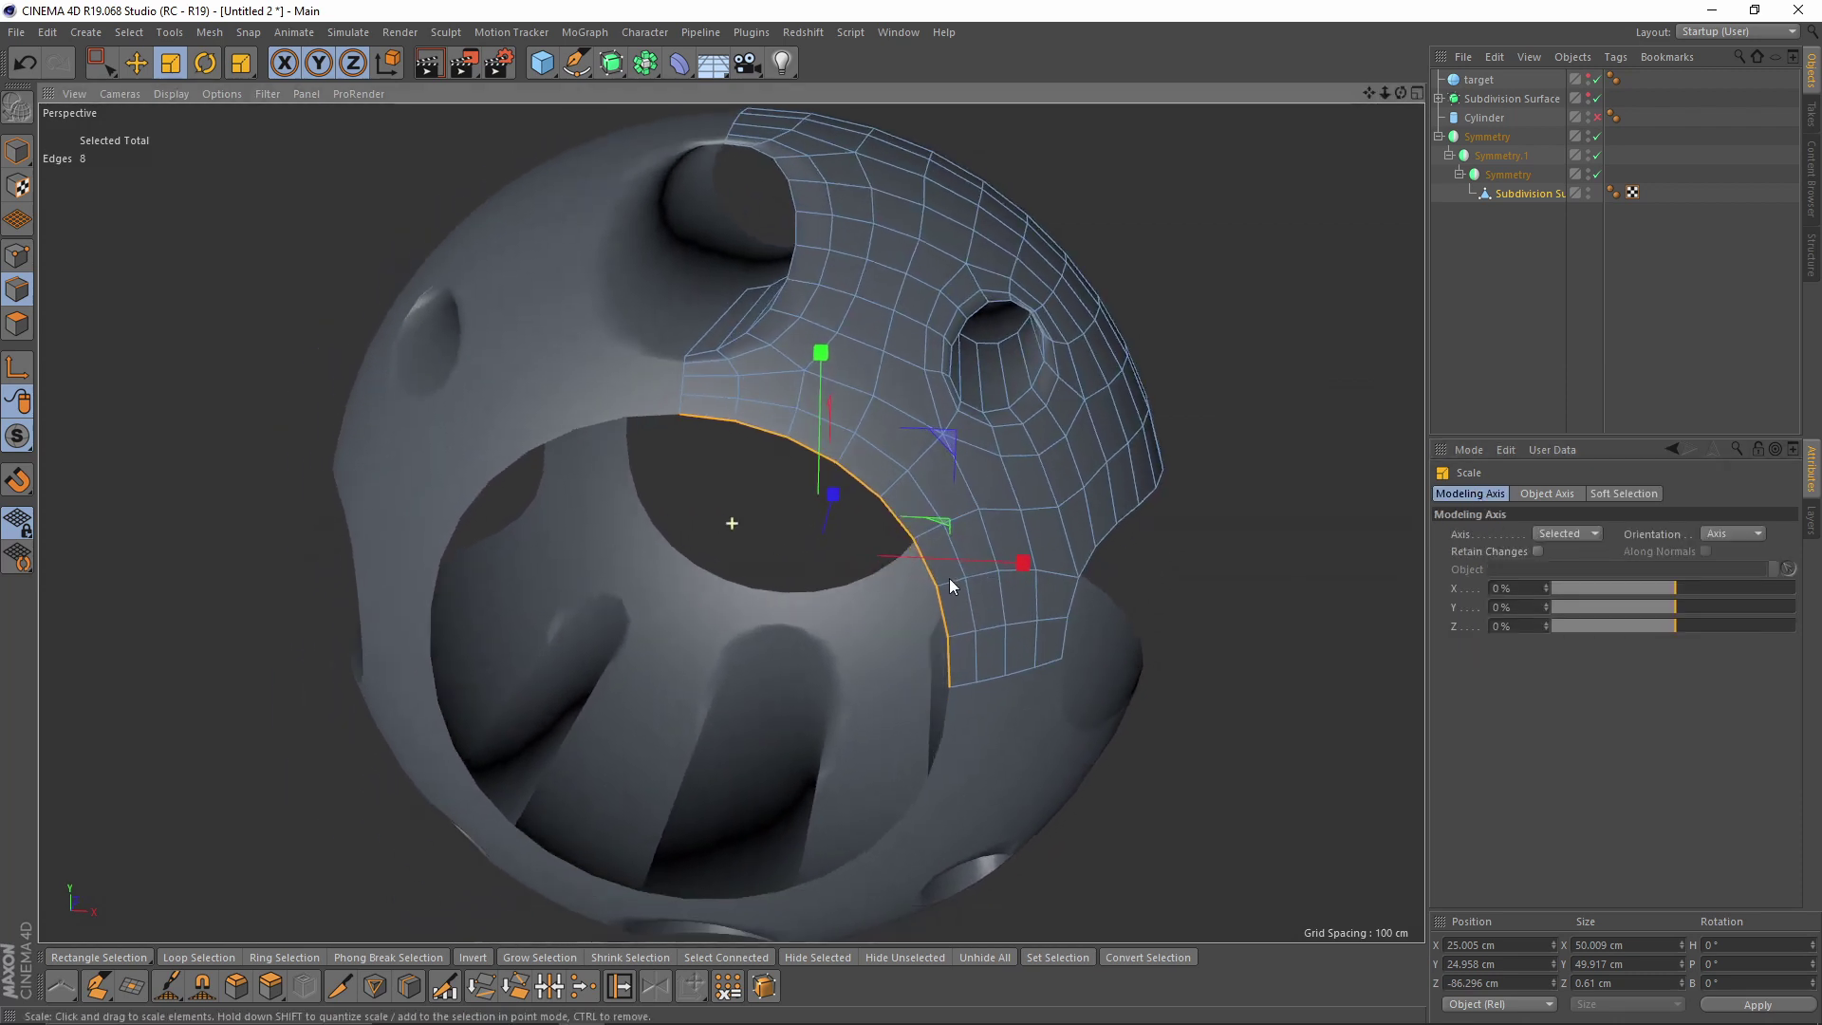
pyautogui.keyDown('alt'); pyautogui.moveTo(795, 551); pyautogui.dragTo(821, 555, button='right'); pyautogui.keyUp('alt')
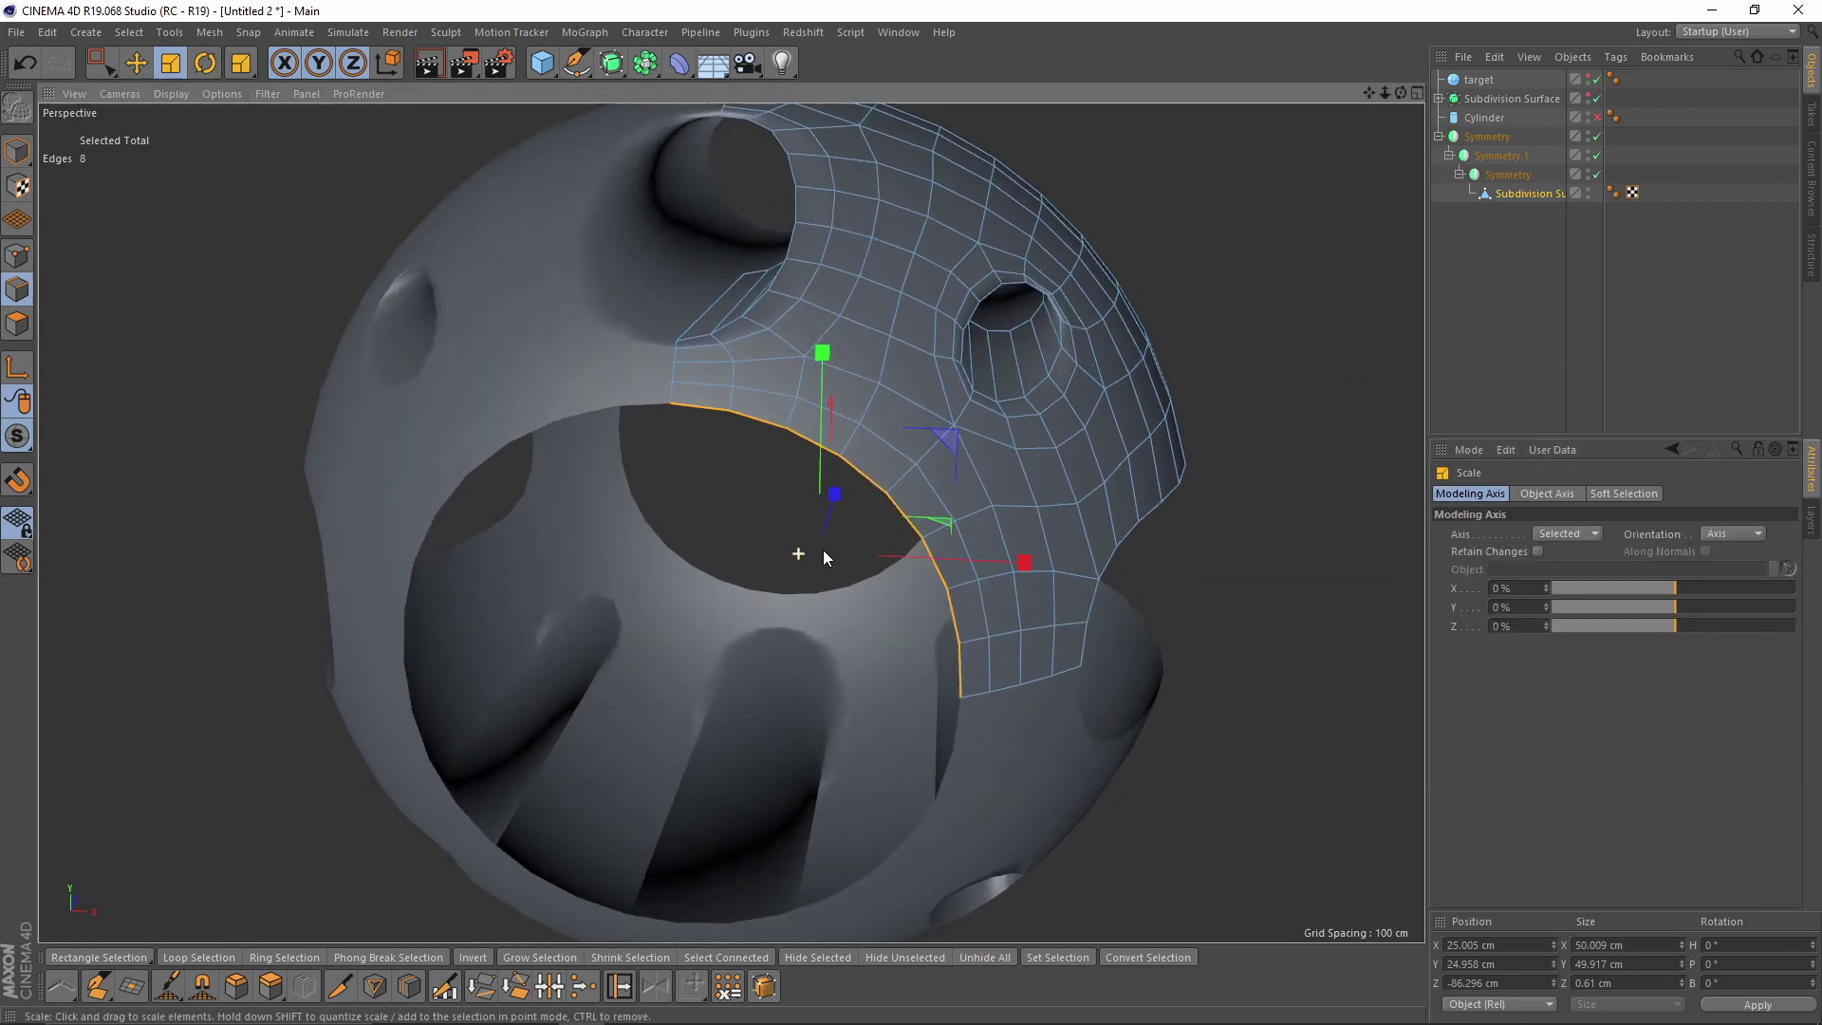
pyautogui.keyDown('alt'); pyautogui.moveTo(1023, 563); pyautogui.dragTo(1058, 569, button='middle'); pyautogui.keyUp('alt')
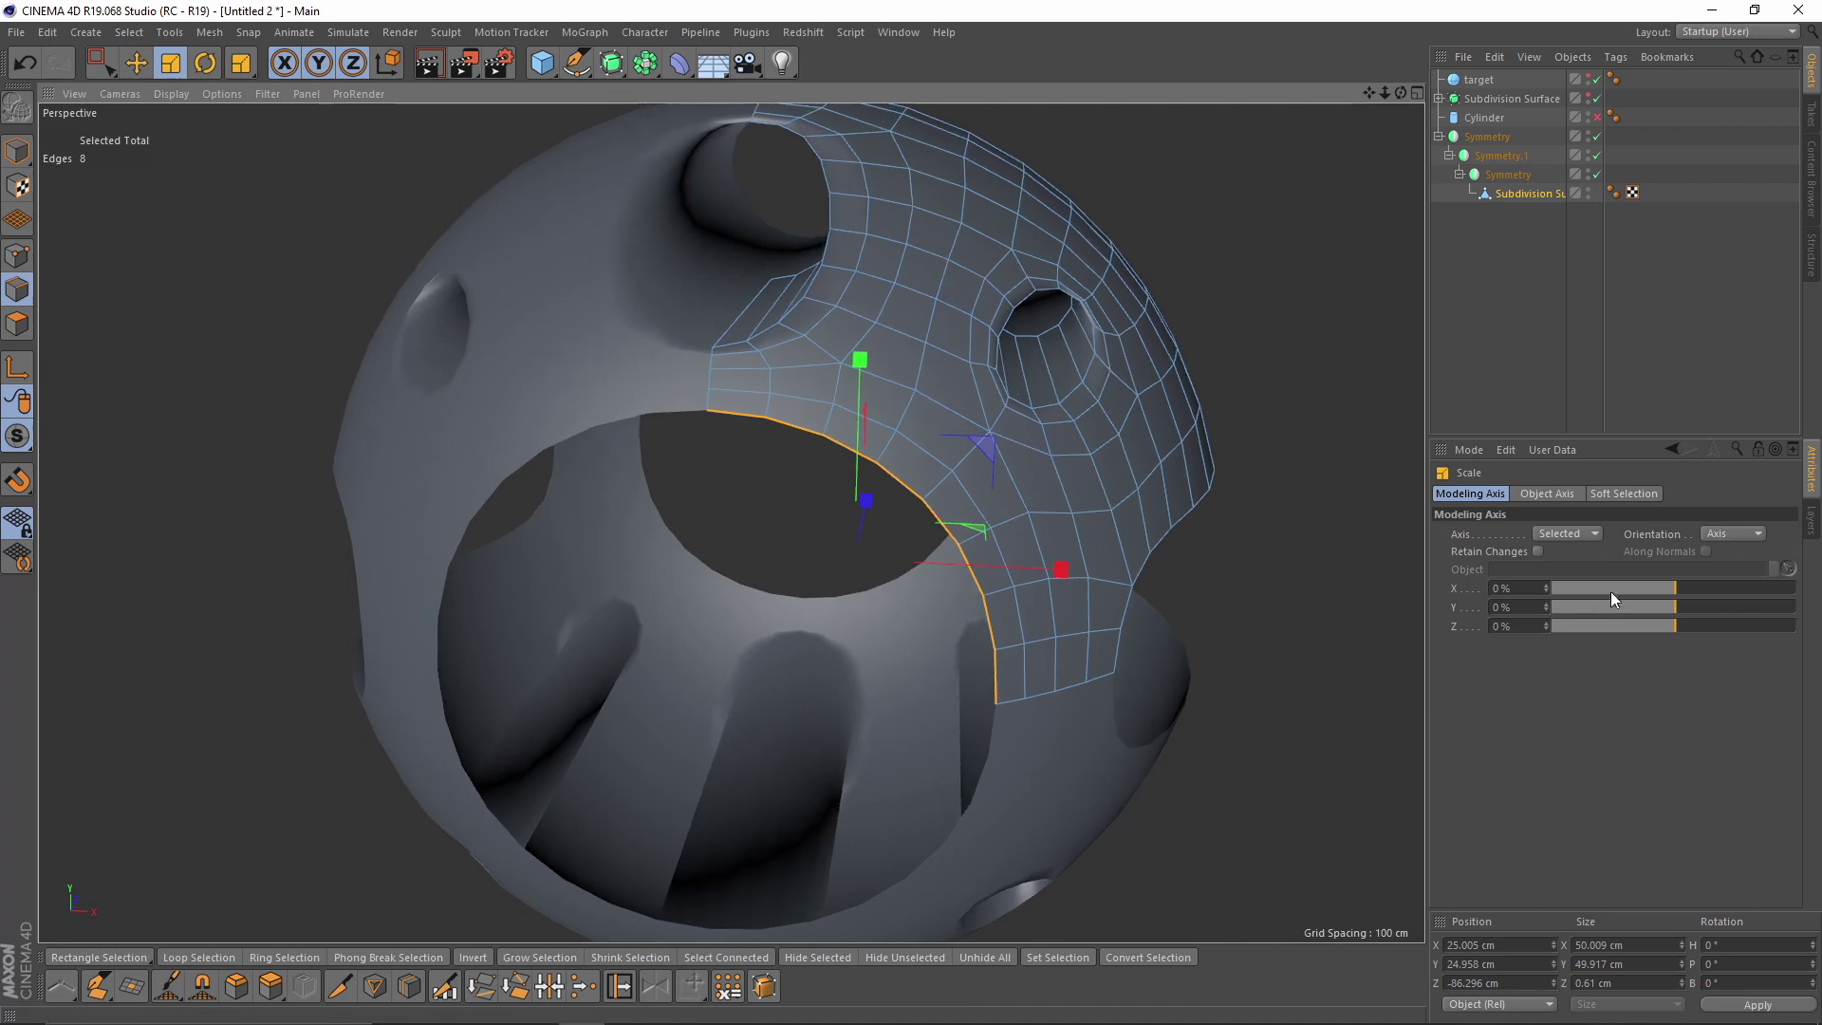
pyautogui.moveTo(1667, 587); pyautogui.dragTo(1506, 582)
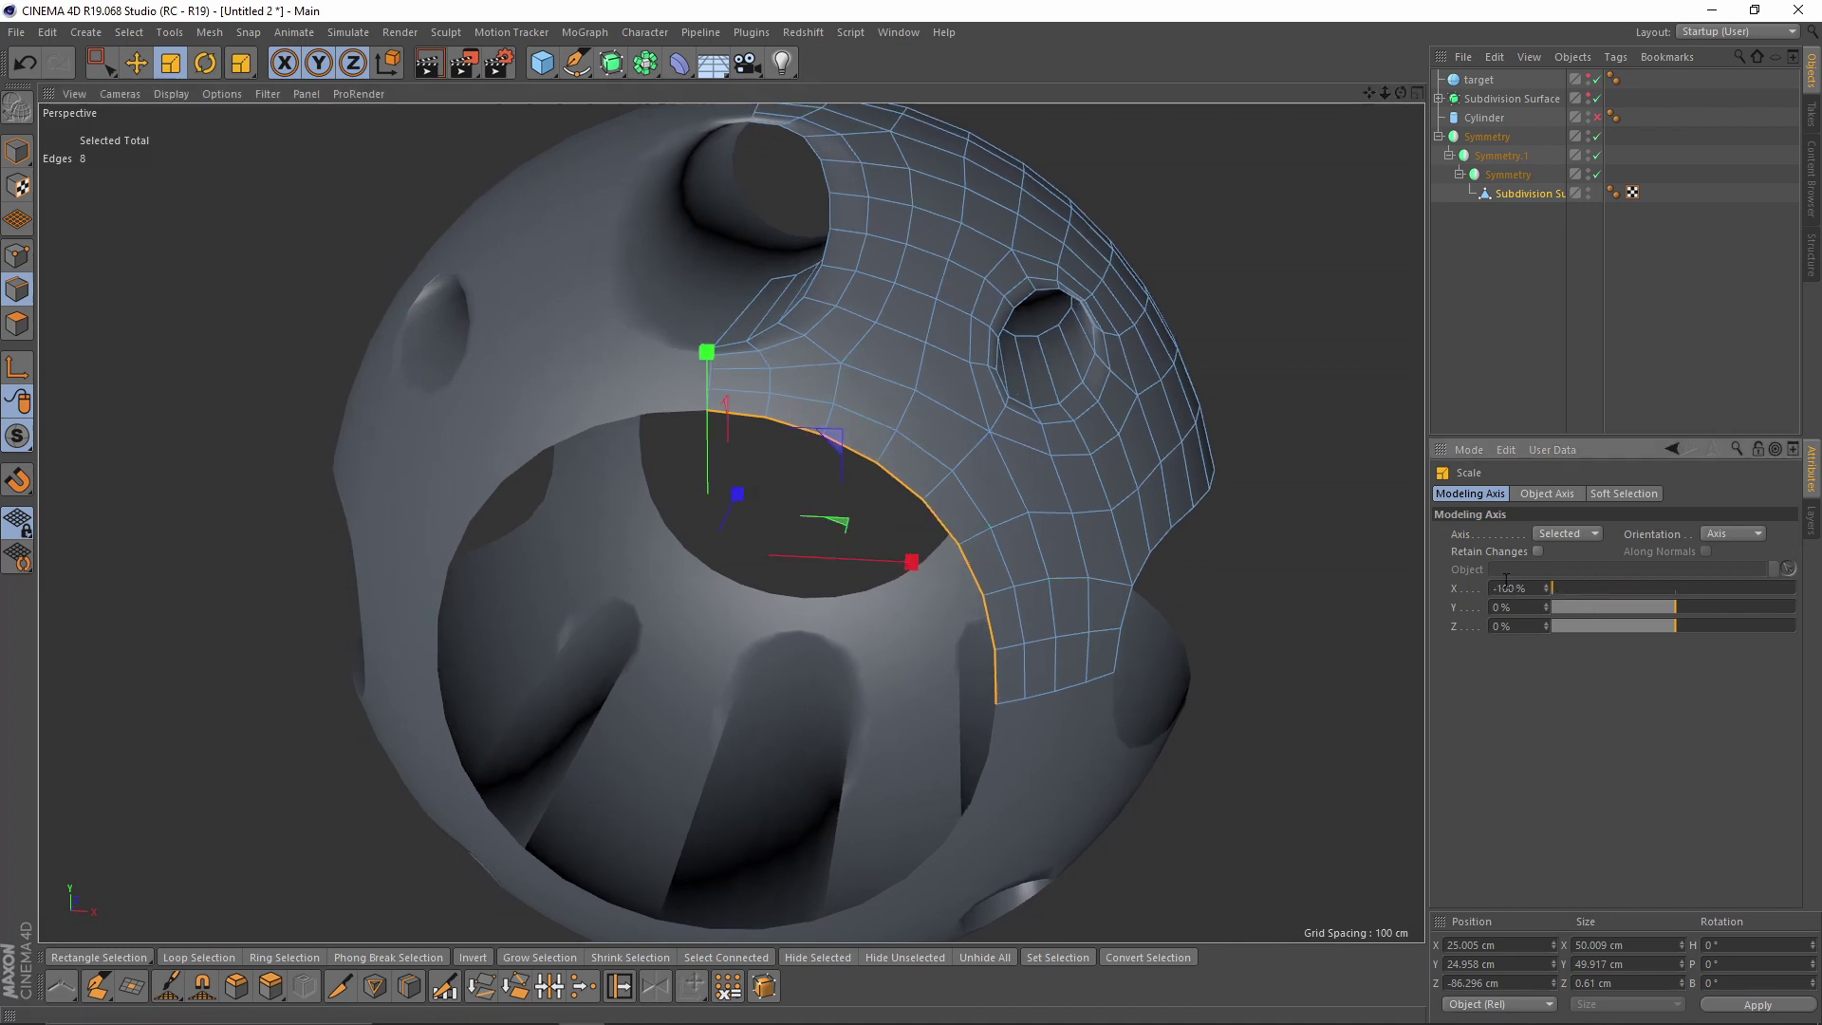
pyautogui.moveTo(1663, 607); pyautogui.dragTo(1518, 603)
# - Extrude the front opening's edges by scaling them in to the centre, and weld the nine centre points into one
pyautogui.keyDown('alt'); pyautogui.moveTo(1036, 621); pyautogui.dragTo(1069, 550); pyautogui.keyUp('alt')
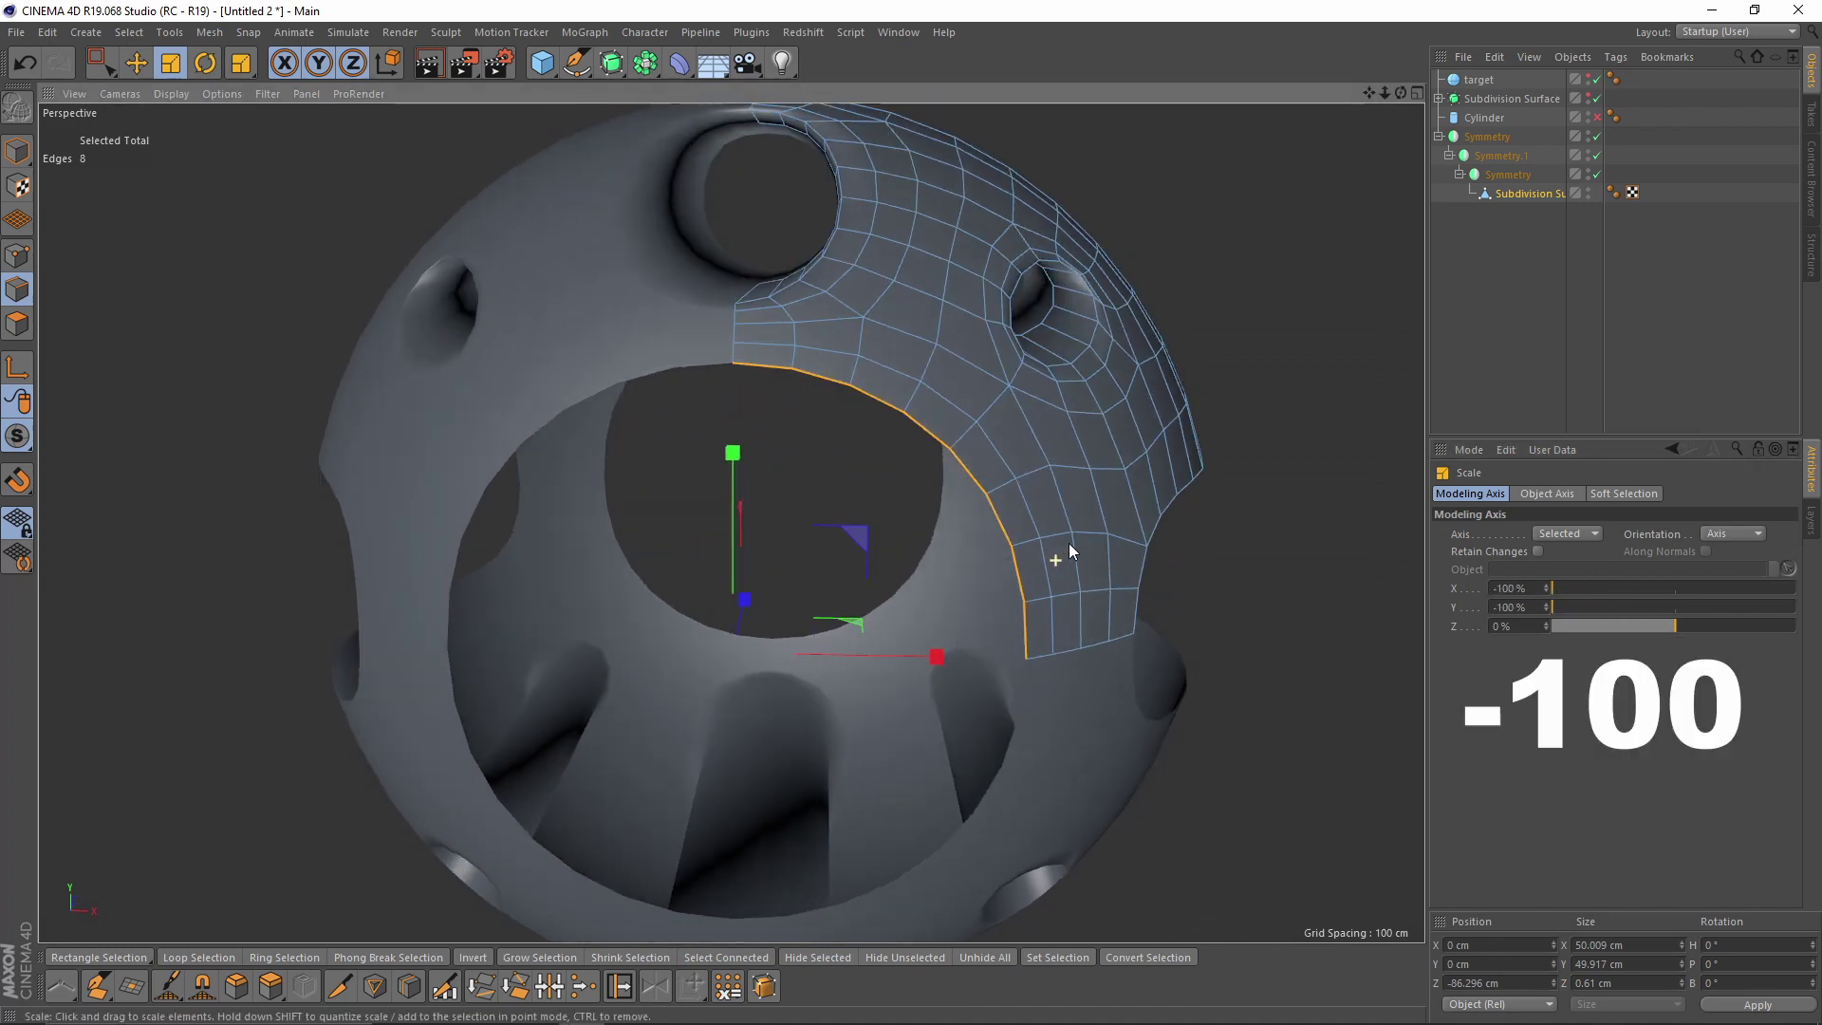
pyautogui.moveTo(1258, 710); pyautogui.dragTo(342, 728)
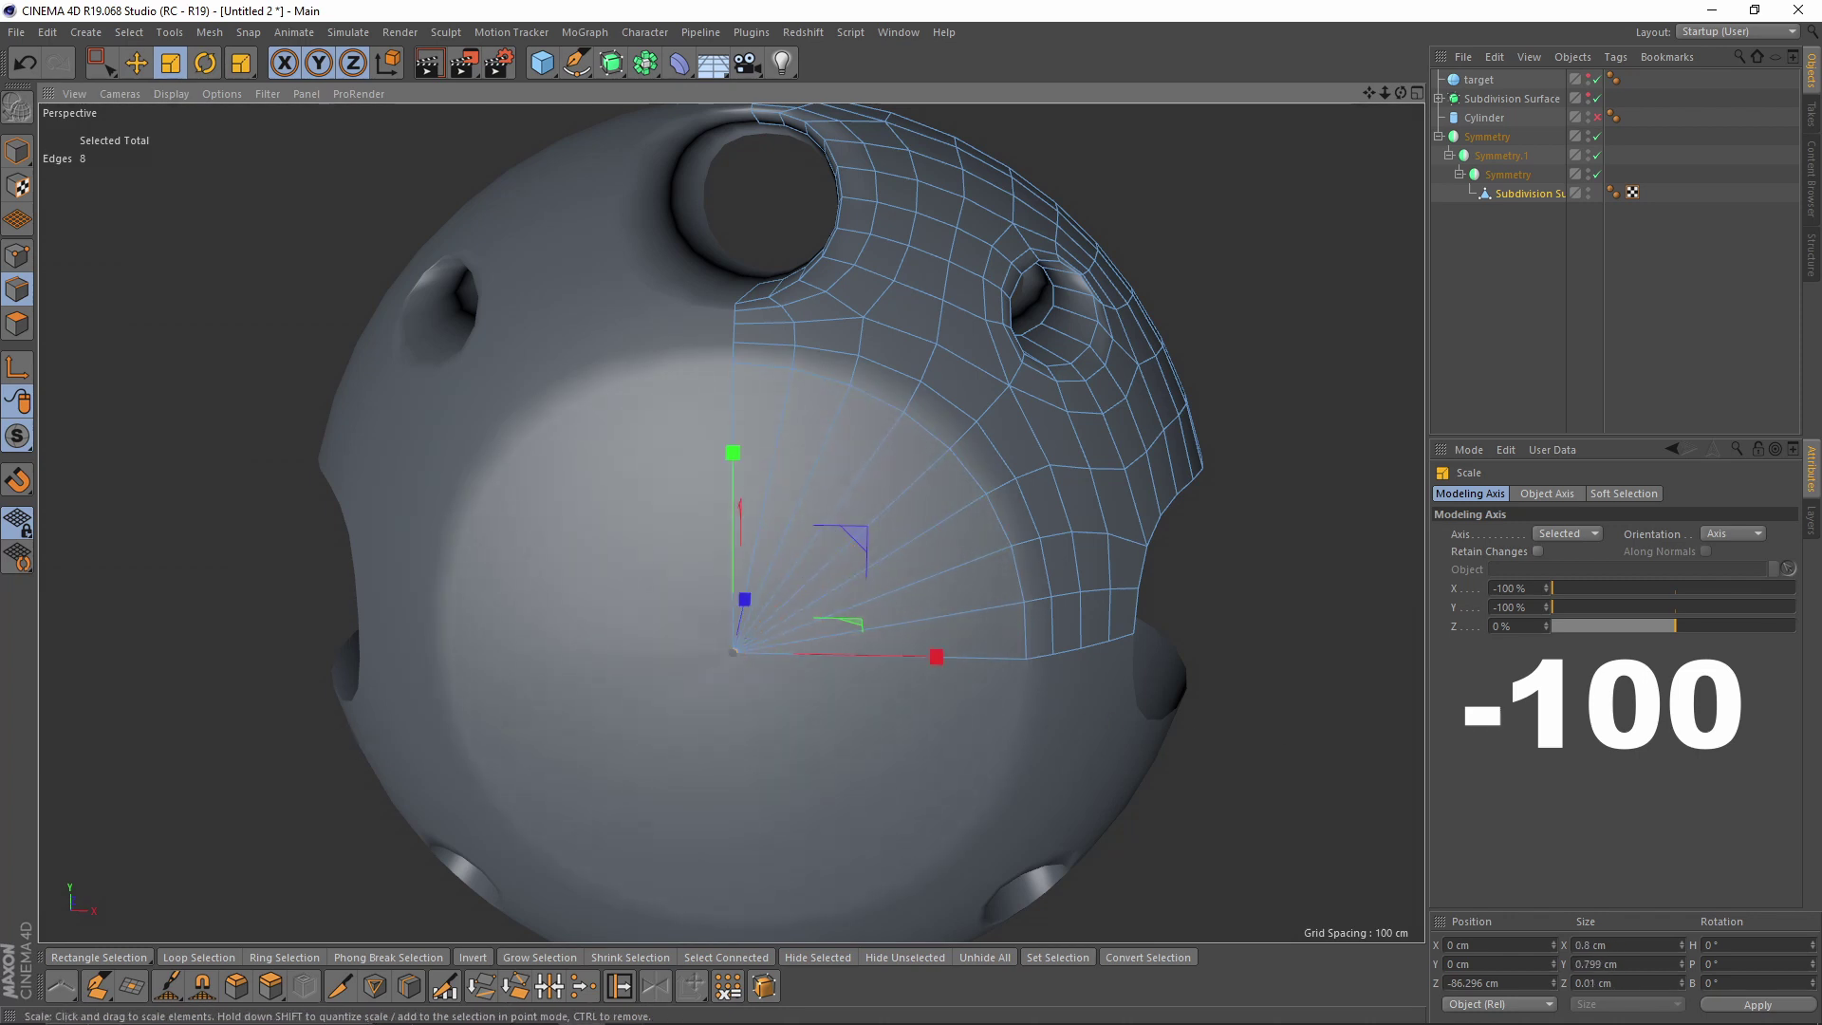
pyautogui.click(17, 254)
pyautogui.scroll(2, 767, 687)
pyautogui.press('space')
pyautogui.moveTo(714, 615); pyautogui.dragTo(768, 686)
pyautogui.keyDown('alt'); pyautogui.moveTo(768, 686); pyautogui.dragTo(696, 707); pyautogui.keyUp('alt')
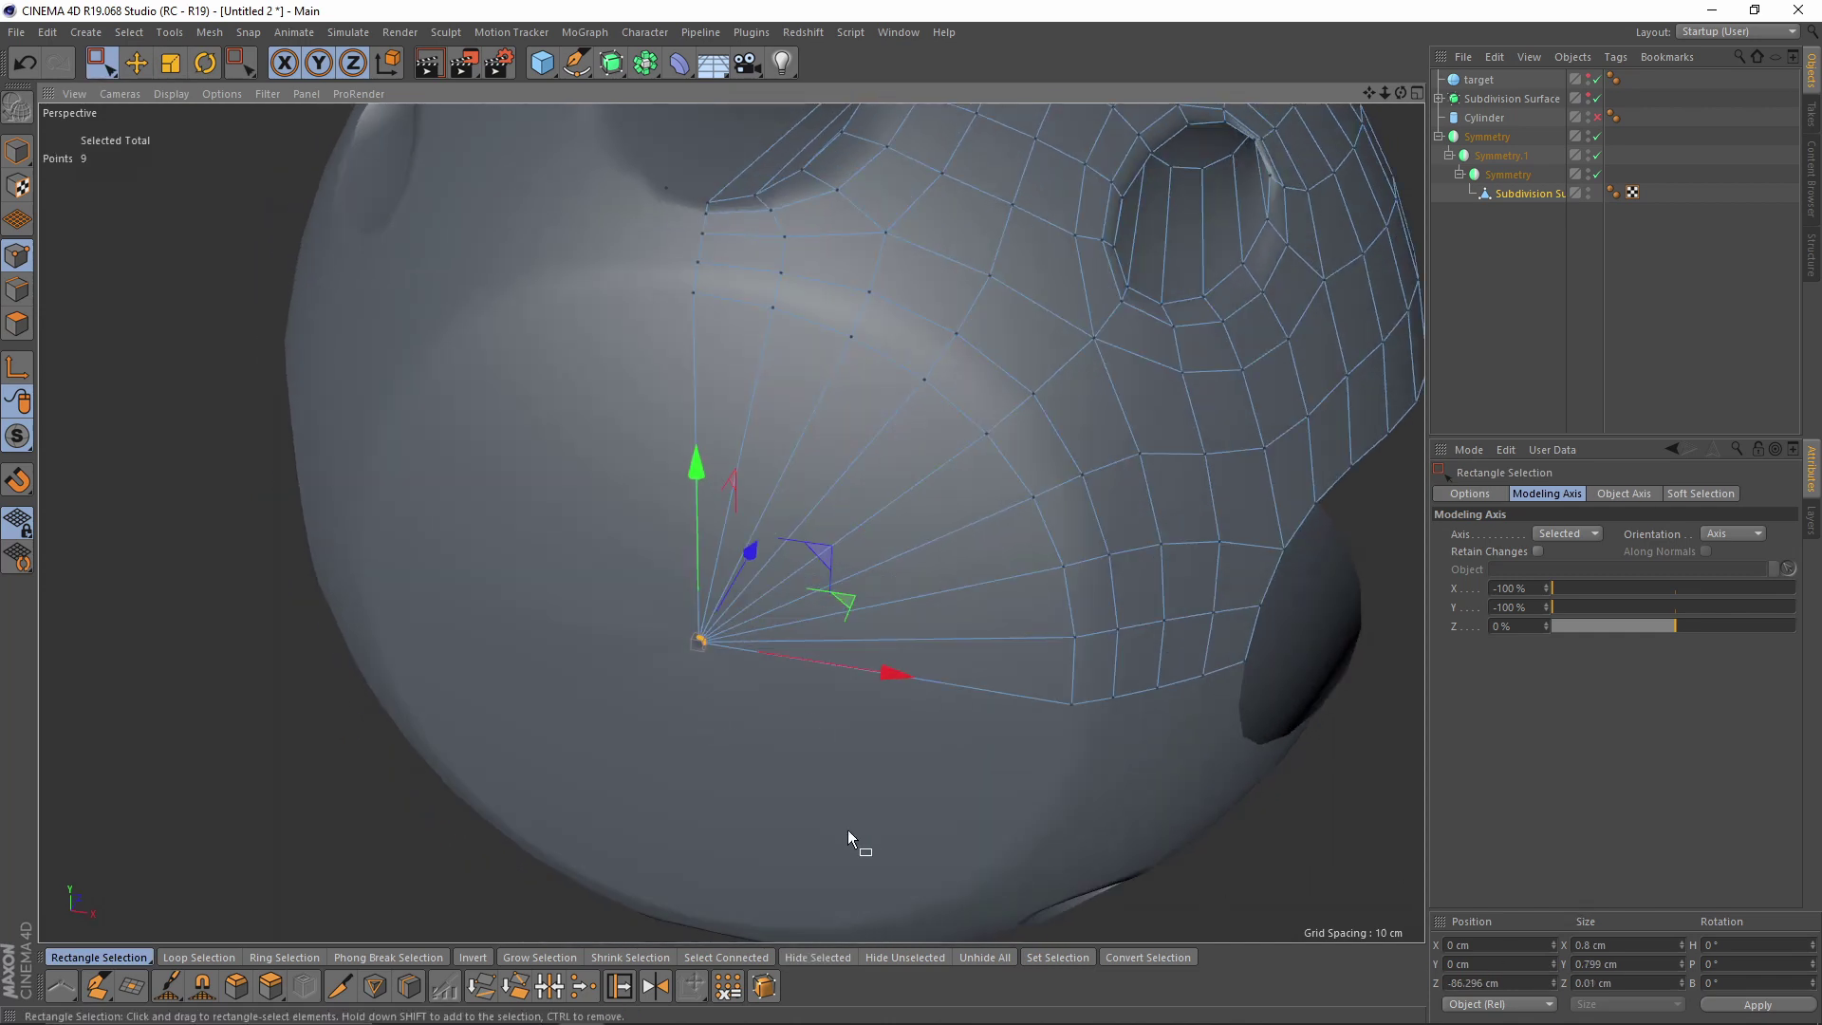
pyautogui.rightClick(849, 788)
pyautogui.click(911, 848)
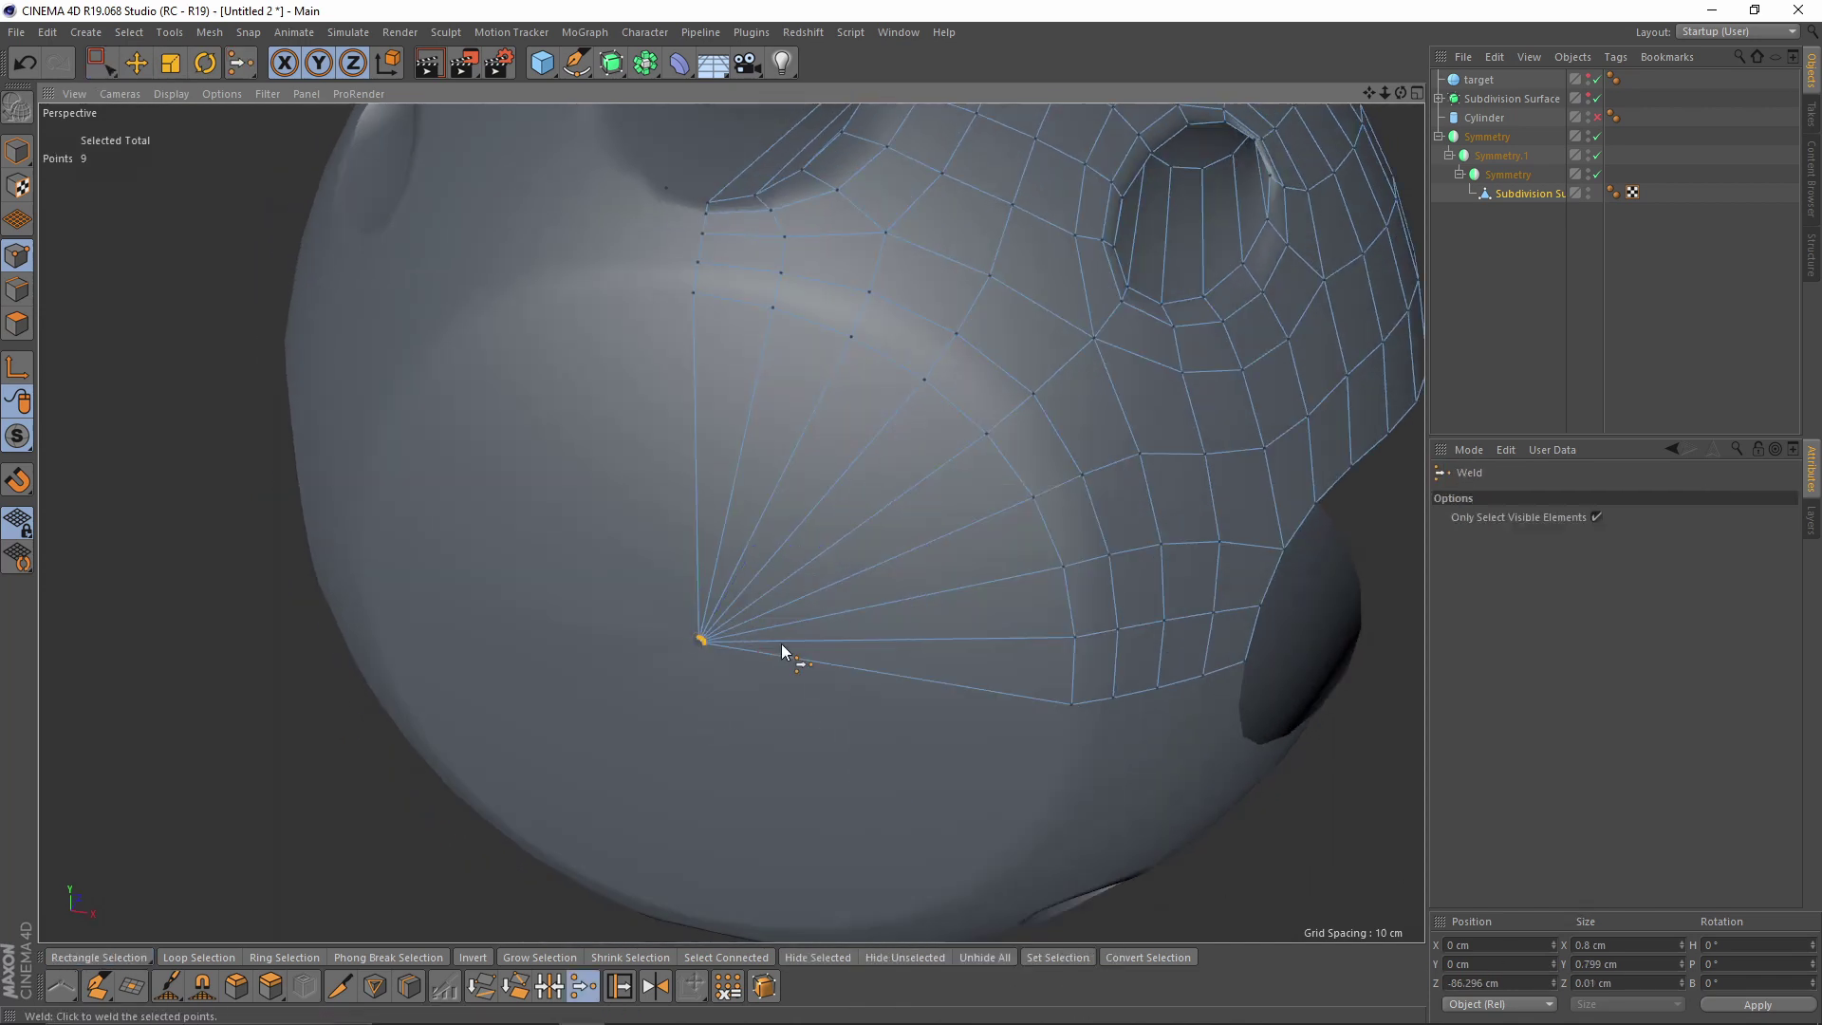
pyautogui.click(703, 669)
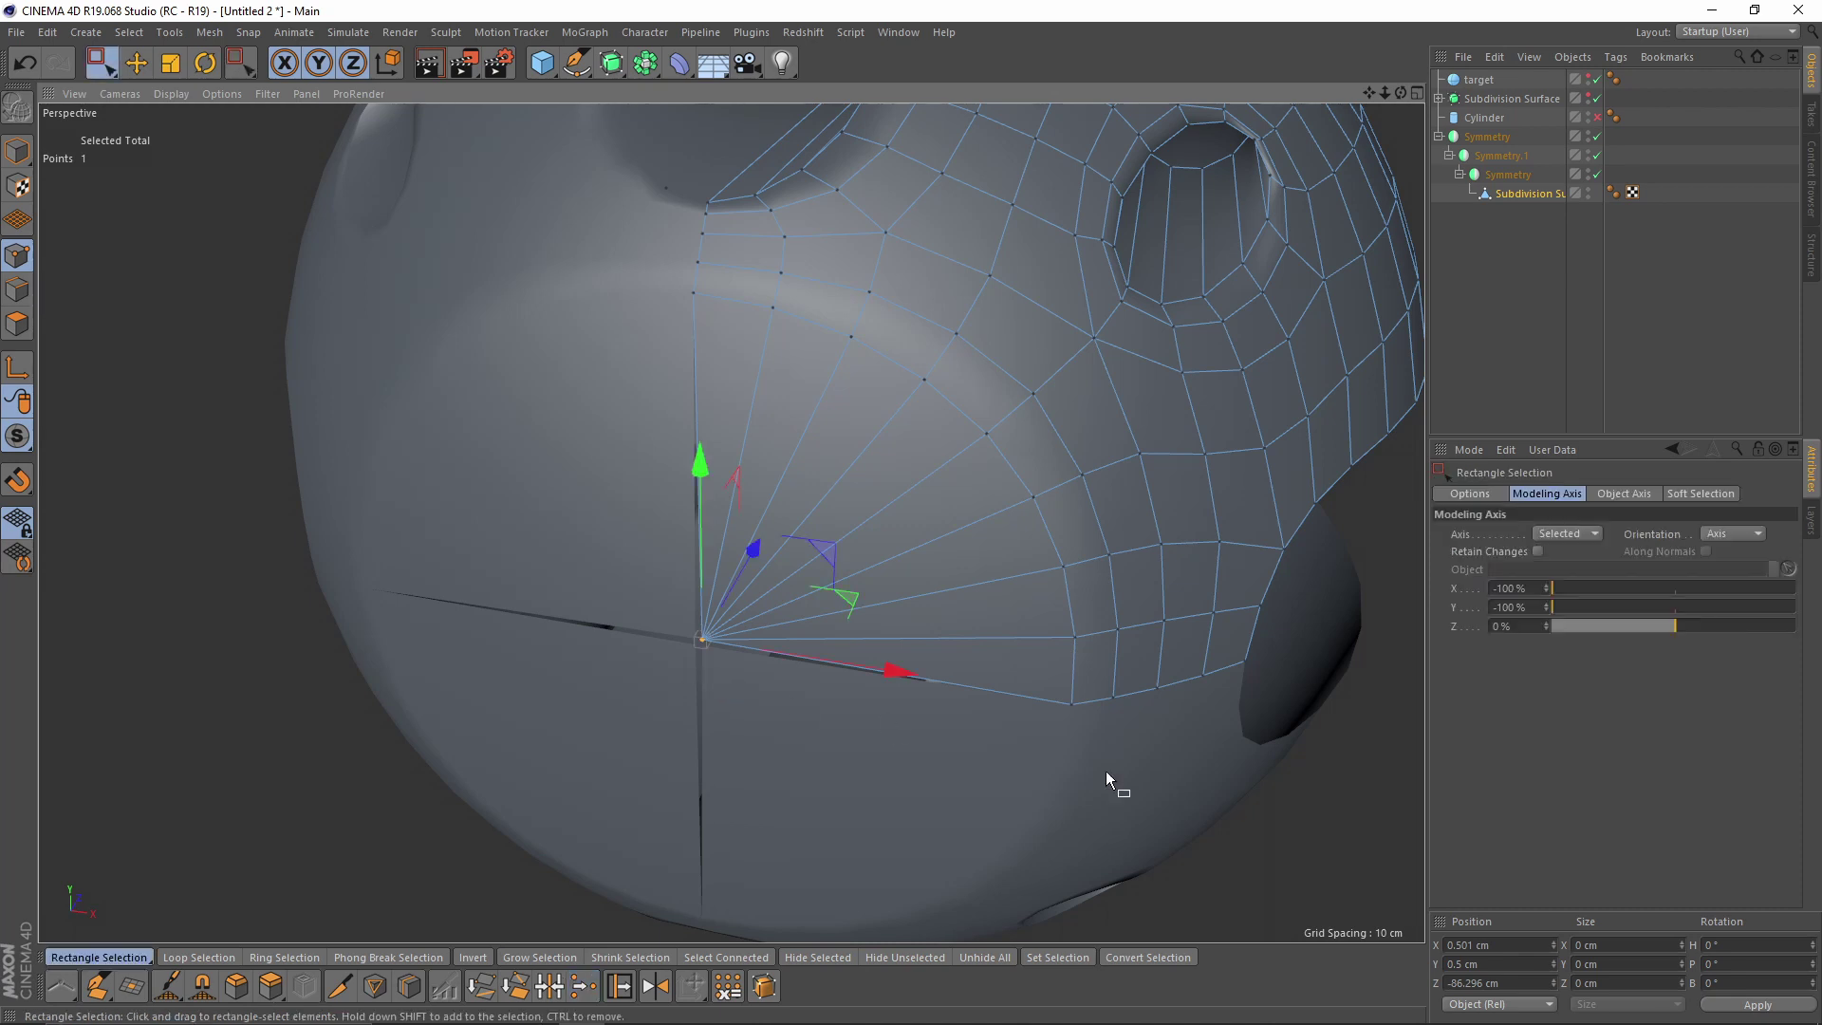
# - Set the welded centre point's X and Y positions to 0 cm
pyautogui.click(1502, 964)
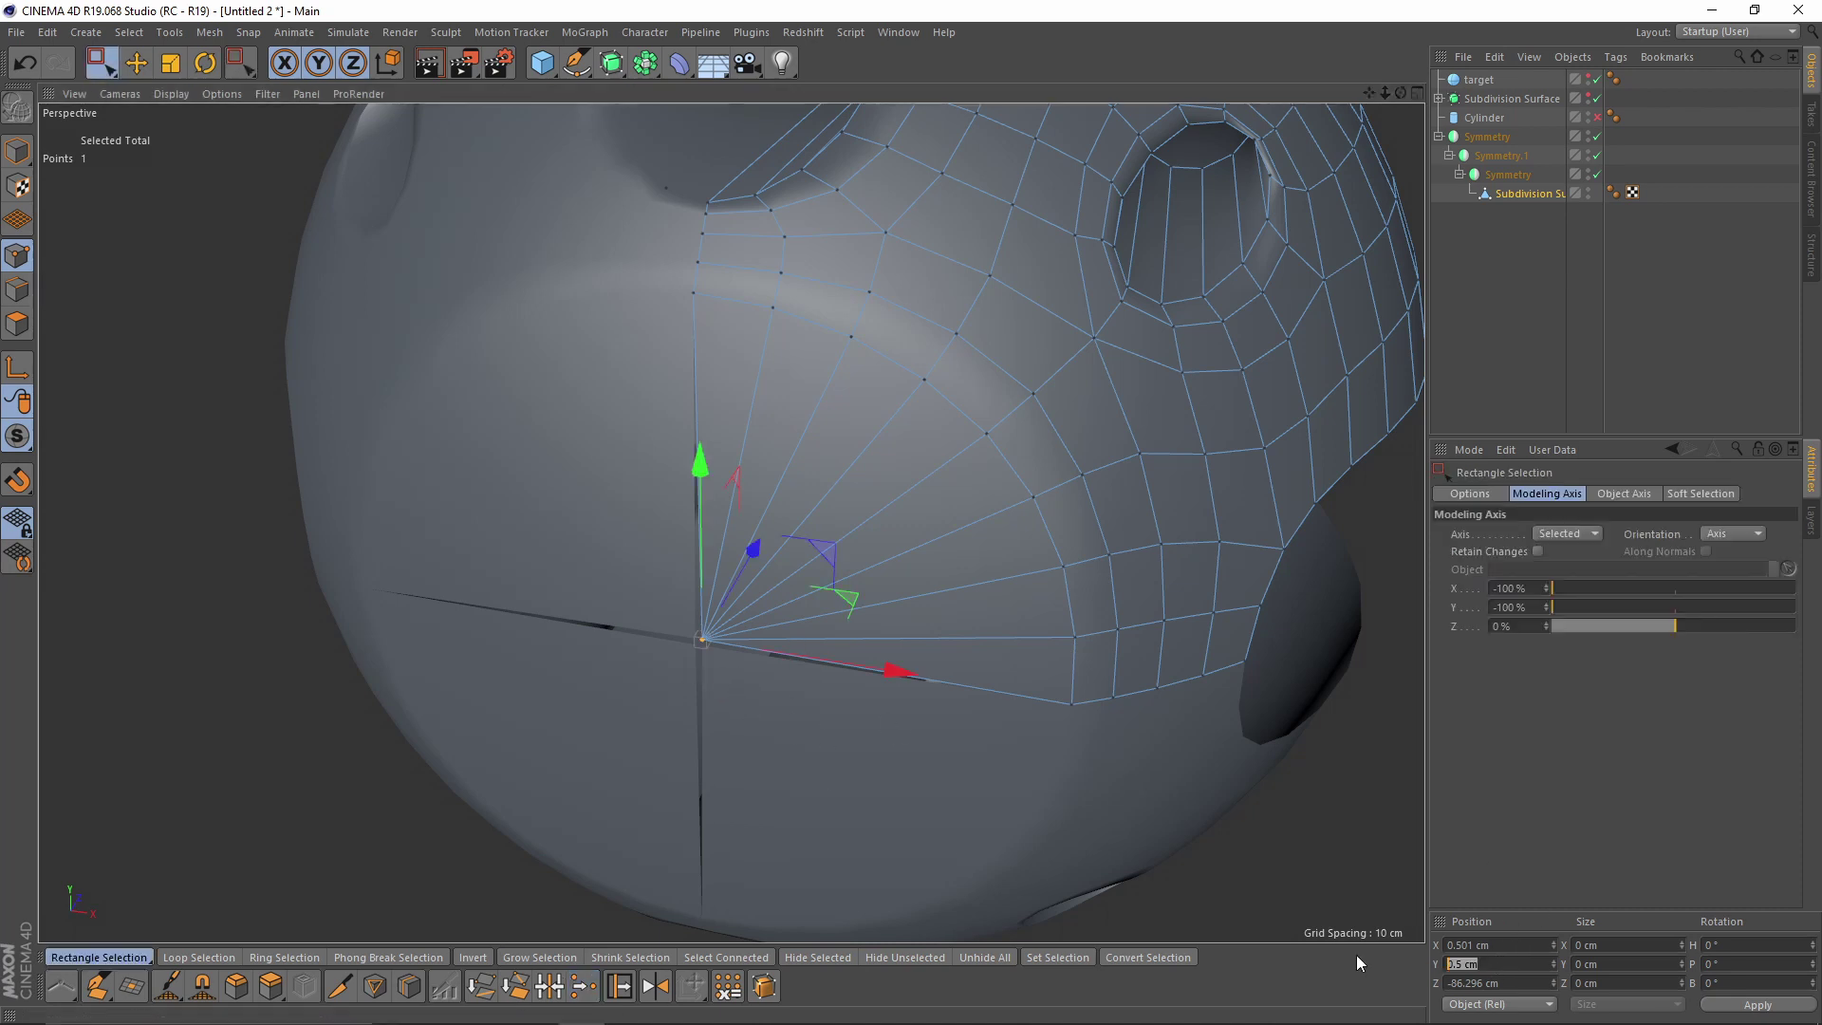
pyautogui.click(1514, 947)
pyautogui.press('Return')
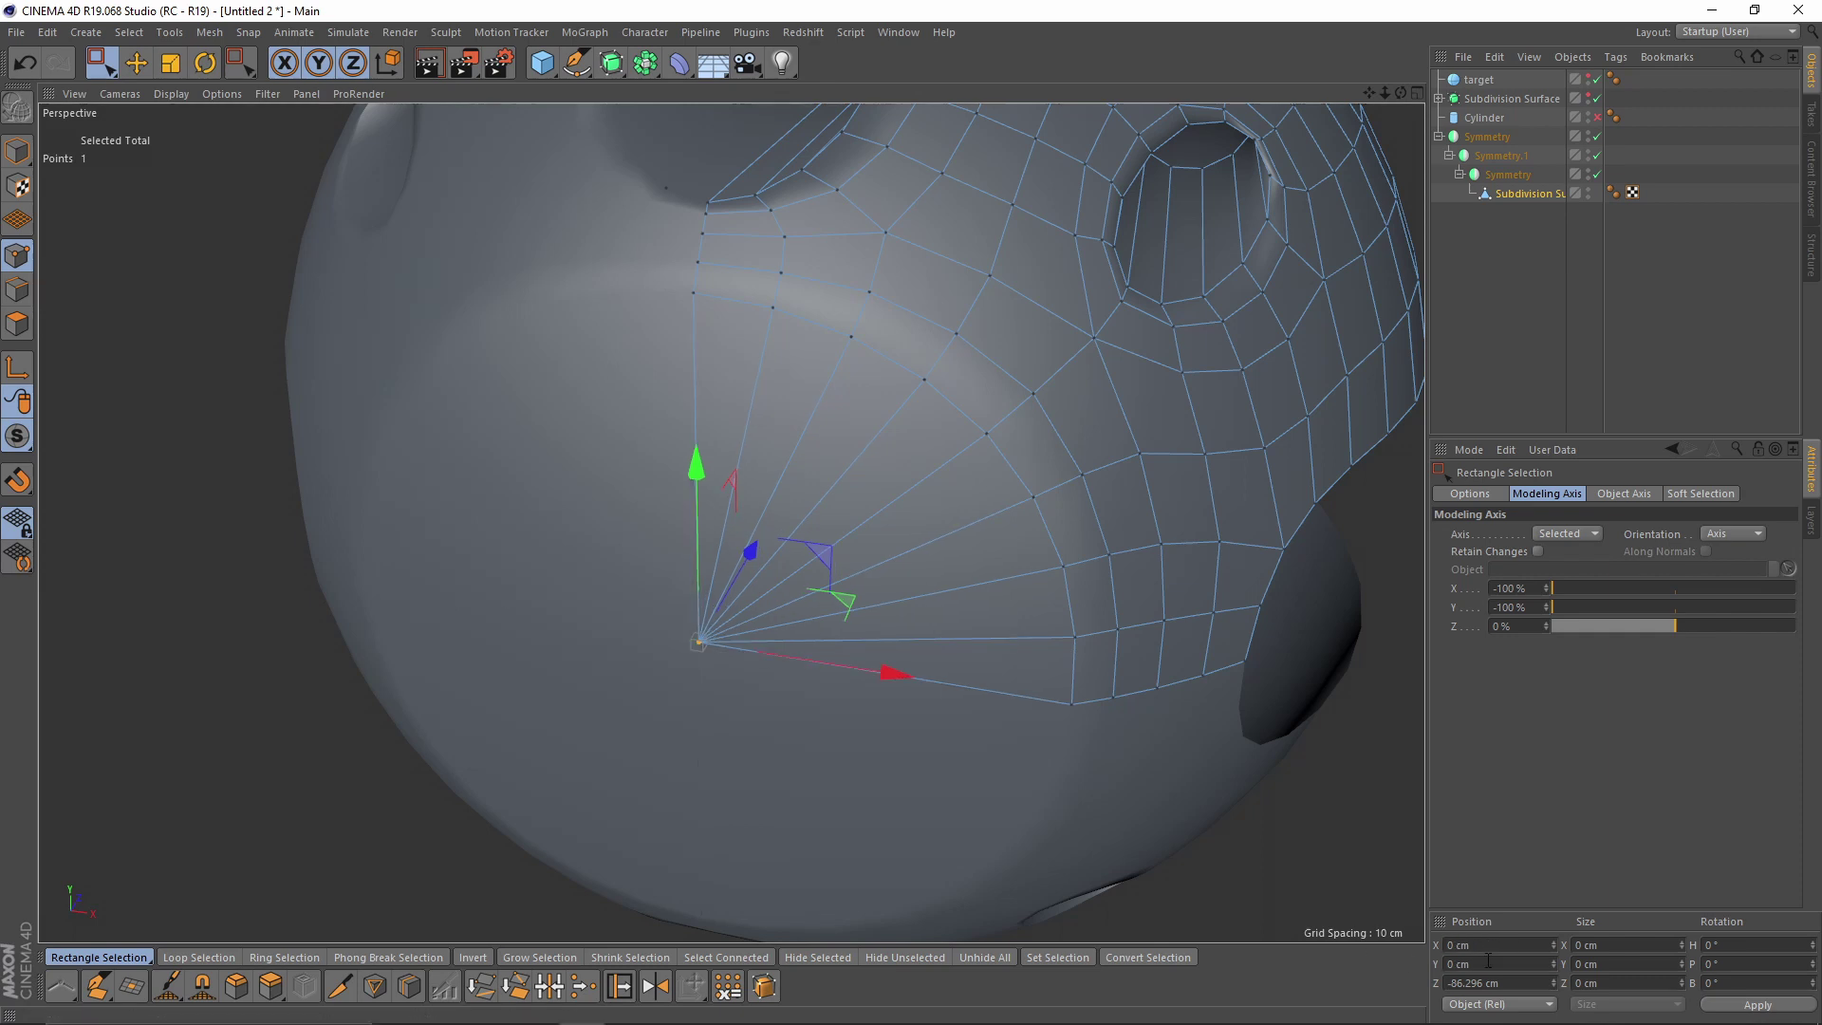
pyautogui.keyDown('alt'); pyautogui.moveTo(806, 680); pyautogui.dragTo(812, 619); pyautogui.keyUp('alt')
pyautogui.keyDown('alt'); pyautogui.moveTo(812, 618); pyautogui.dragTo(835, 644, button='right'); pyautogui.keyUp('alt')
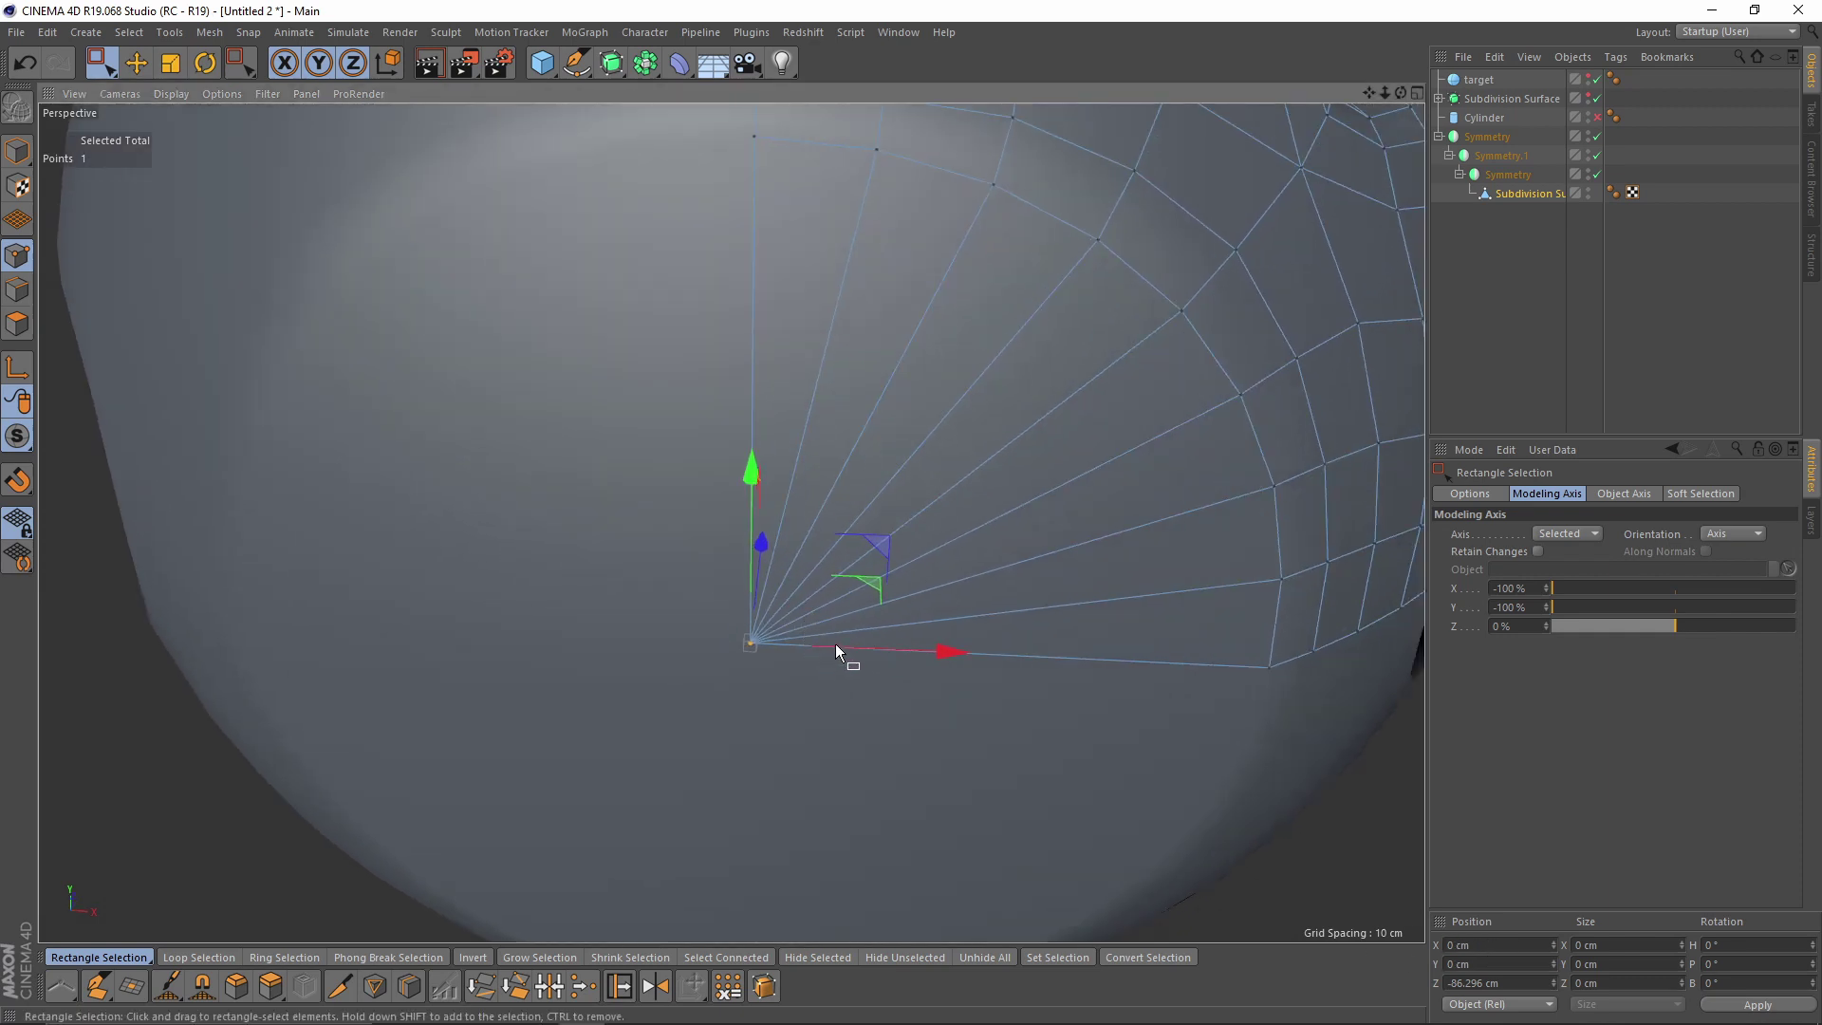
pyautogui.keyDown('alt'); pyautogui.moveTo(835, 644); pyautogui.dragTo(812, 703); pyautogui.keyUp('alt')
pyautogui.keyDown('alt'); pyautogui.moveTo(885, 693); pyautogui.dragTo(833, 641, button='middle'); pyautogui.keyUp('alt')
pyautogui.keyDown('alt'); pyautogui.moveTo(683, 624); pyautogui.dragTo(748, 646); pyautogui.keyUp('alt')
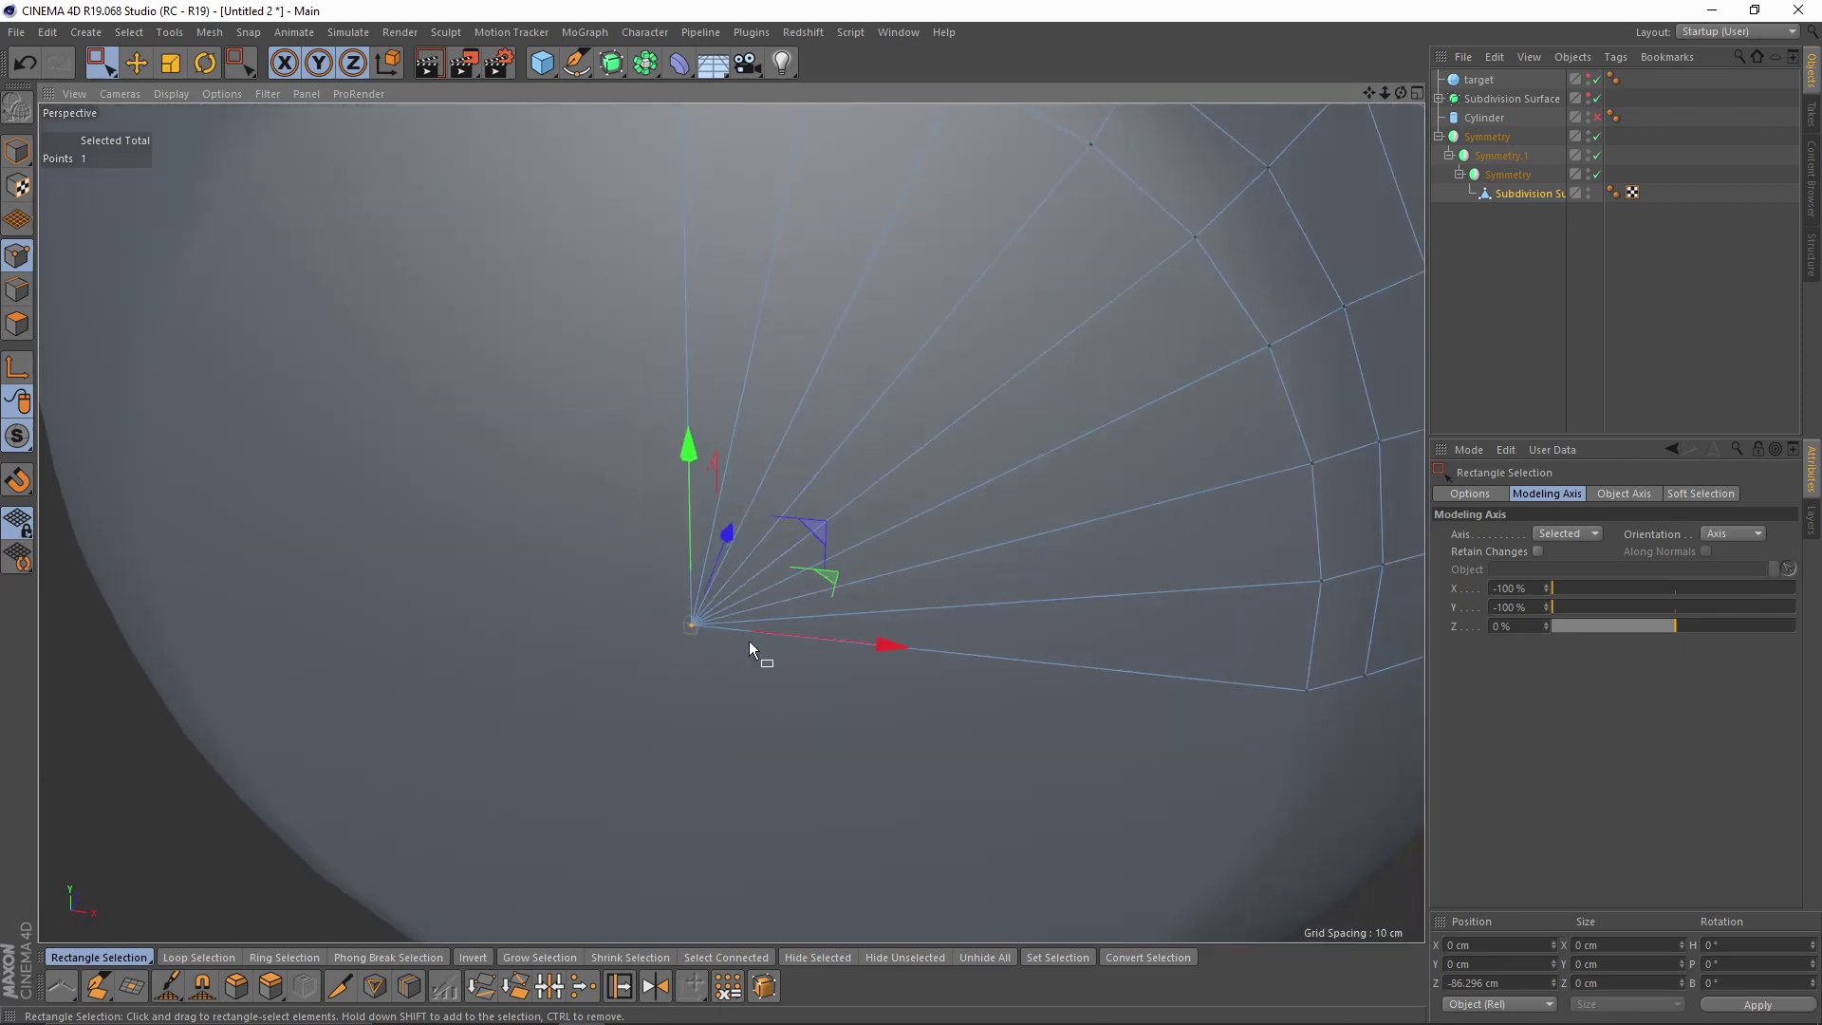
pyautogui.click(1530, 949)
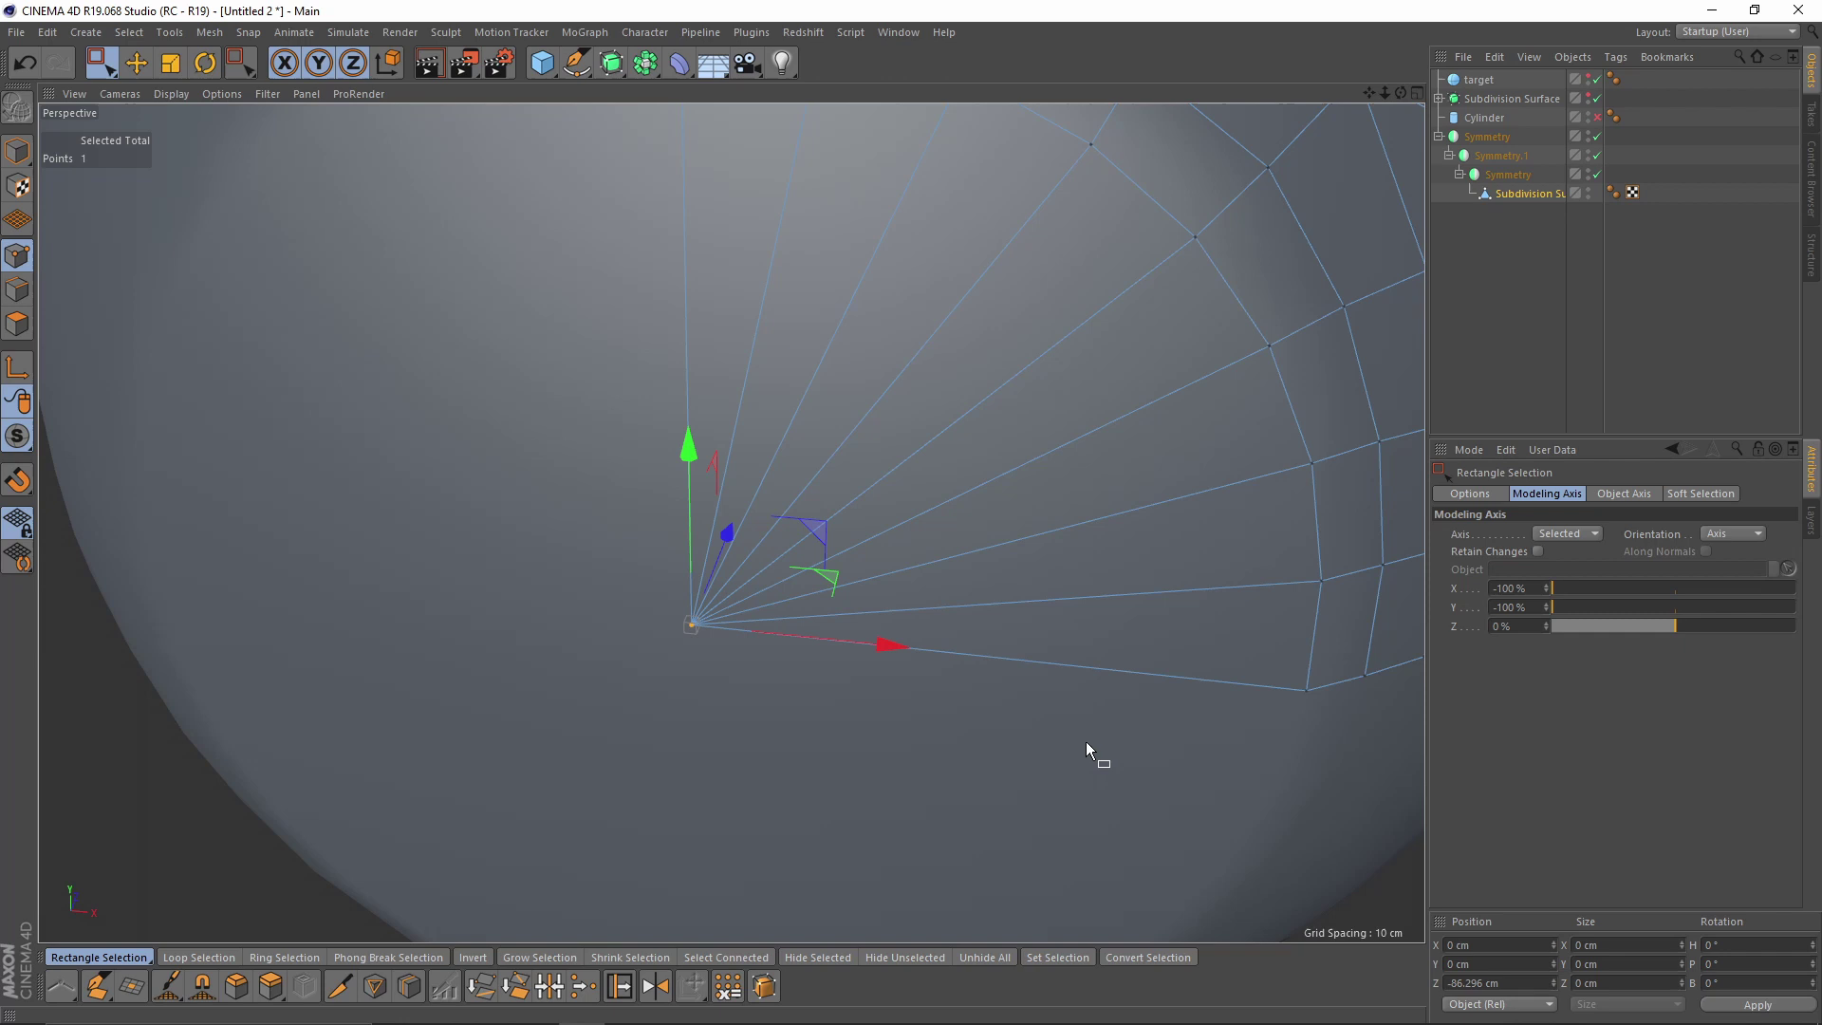
# - Select the edge loop around the side opening and extrude it inward with a 7.2 cm offset and -45° edge angle
pyautogui.keyDown('alt'); pyautogui.moveTo(1085, 742); pyautogui.dragTo(807, 653, button='right'); pyautogui.keyUp('alt')
pyautogui.keyDown('alt'); pyautogui.moveTo(806, 653); pyautogui.dragTo(823, 595); pyautogui.keyUp('alt')
pyautogui.keyDown('alt'); pyautogui.moveTo(824, 595); pyautogui.dragTo(955, 578, button='right'); pyautogui.keyUp('alt')
pyautogui.keyDown('alt'); pyautogui.moveTo(954, 578); pyautogui.dragTo(873, 560, button='middle'); pyautogui.keyUp('alt')
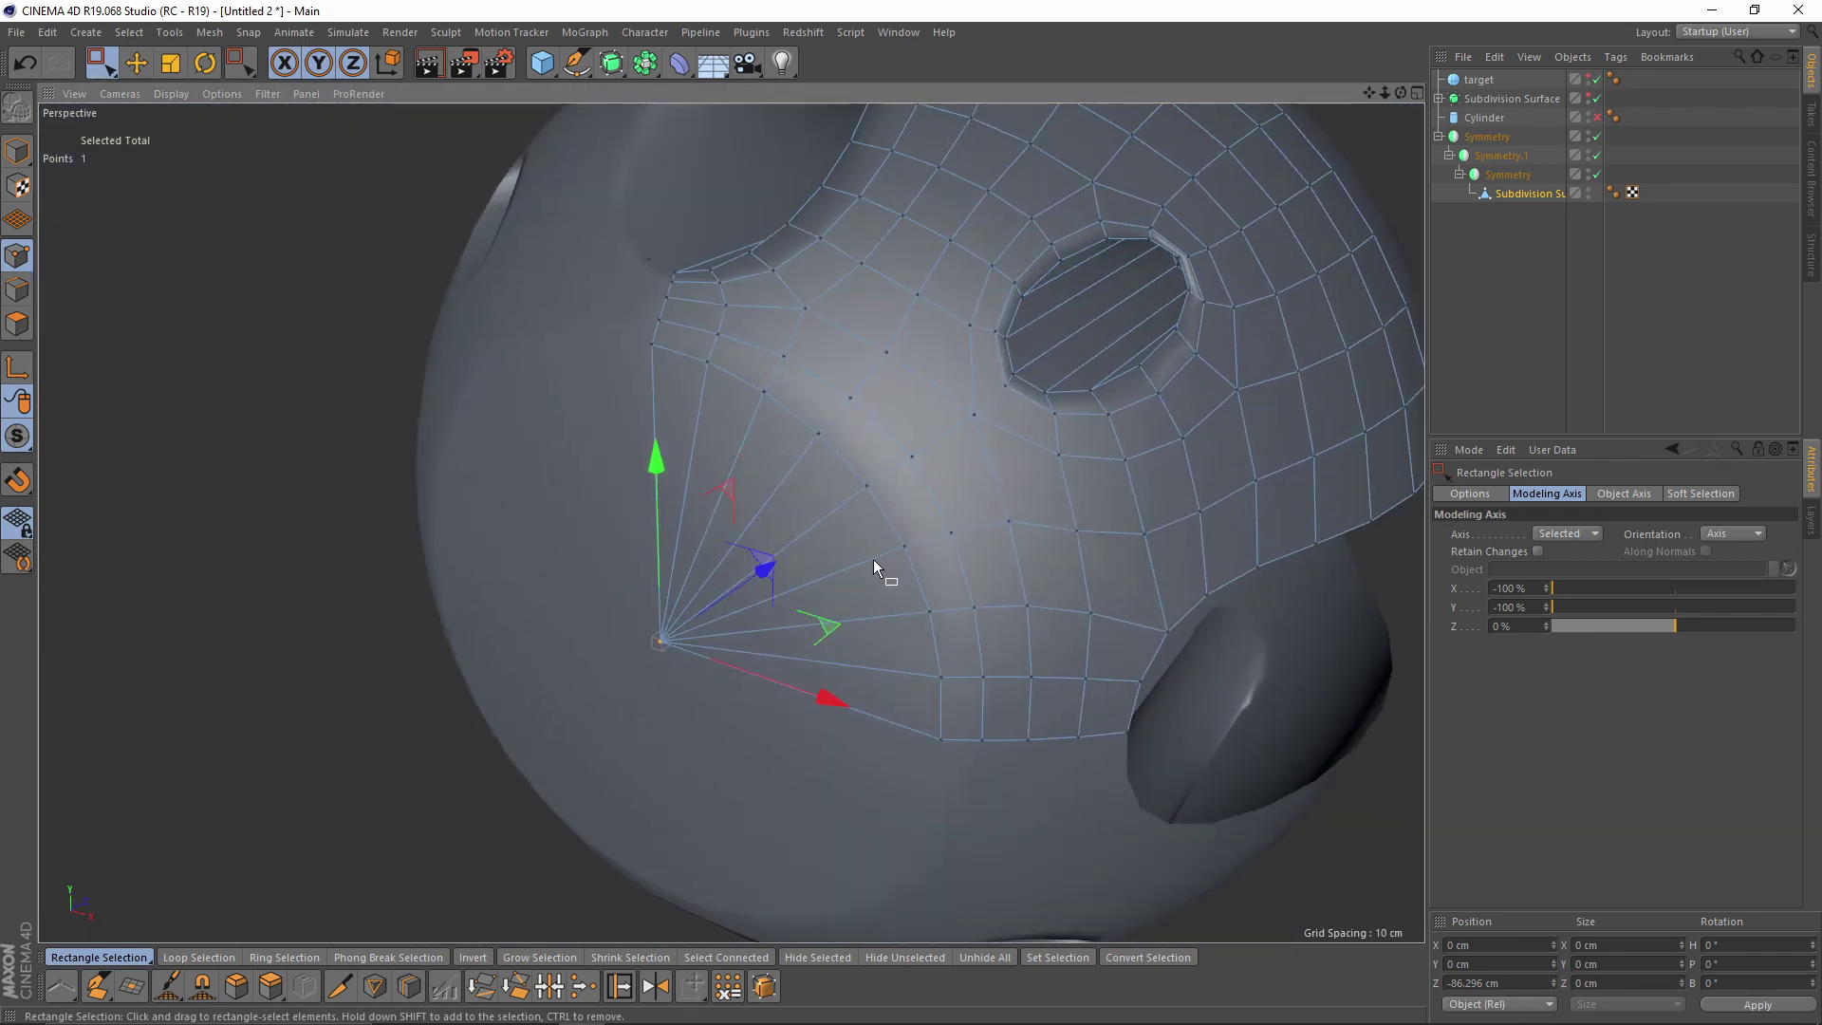
pyautogui.keyDown('alt'); pyautogui.moveTo(1160, 515); pyautogui.dragTo(190, 333); pyautogui.keyUp('alt')
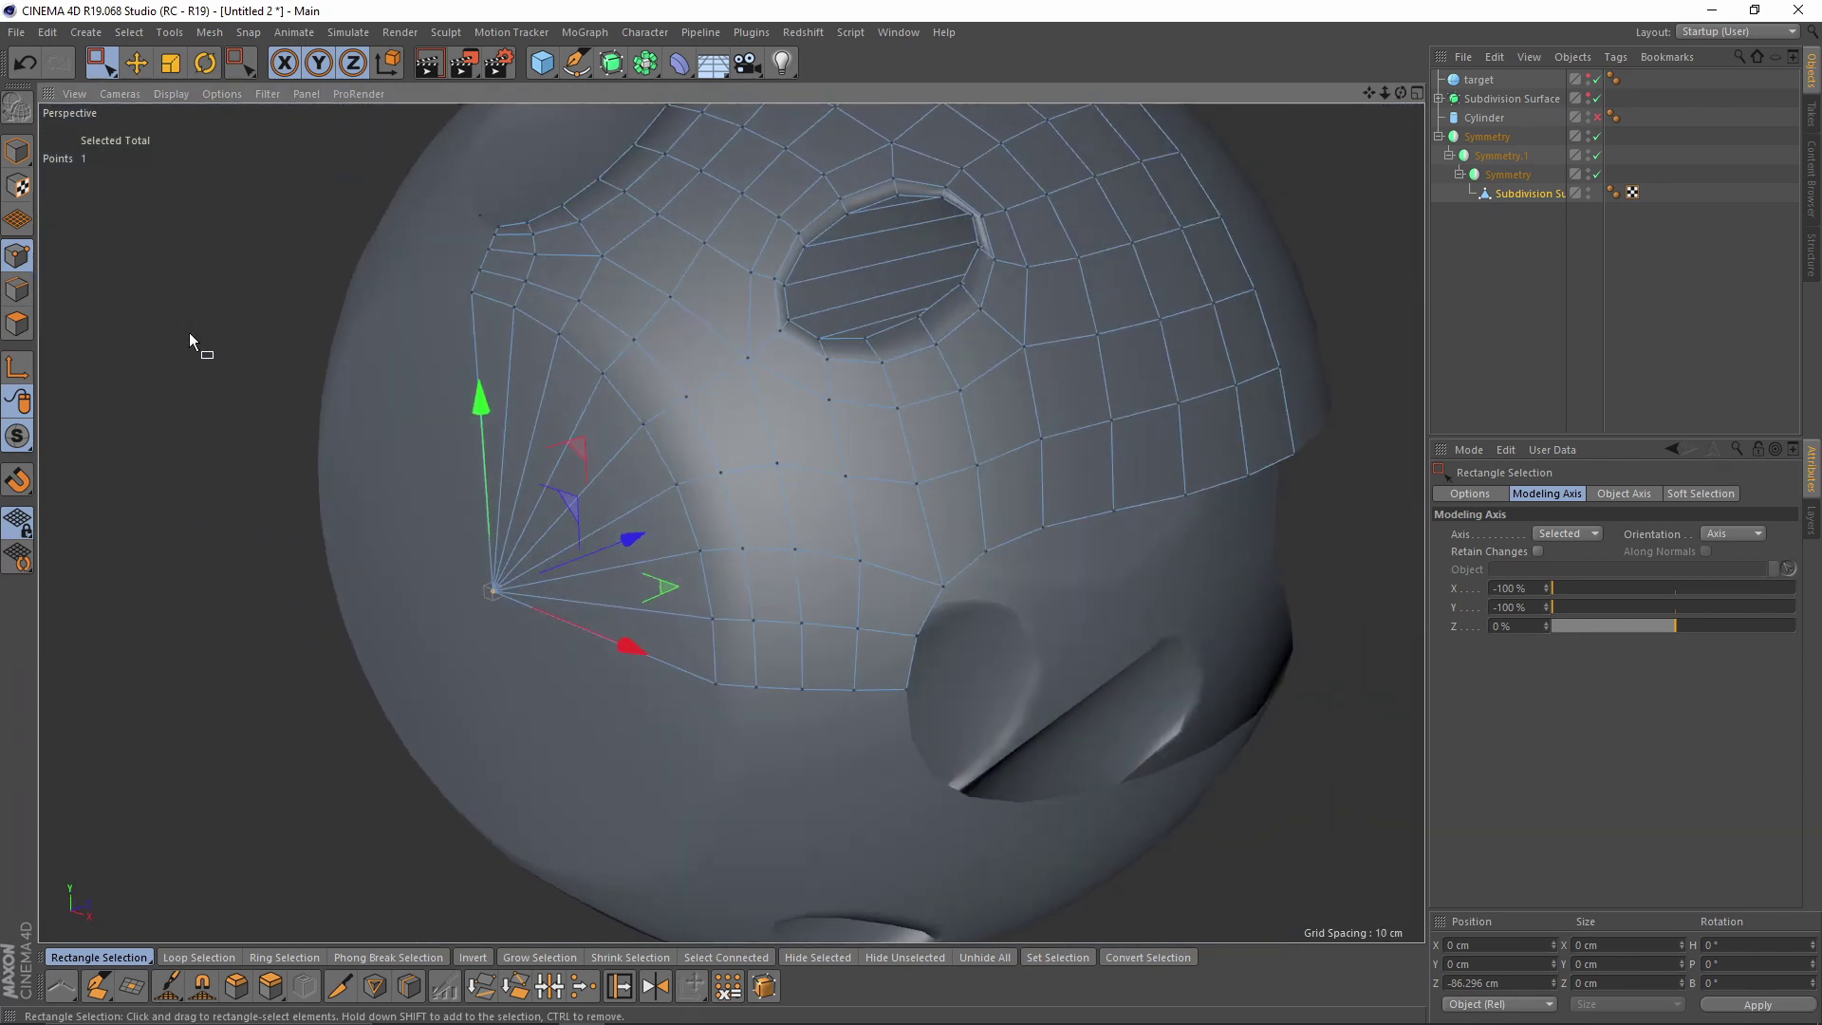
pyautogui.click(27, 289)
pyautogui.press('e')
pyautogui.doubleClick(918, 612)
pyautogui.keyDown('alt'); pyautogui.moveTo(964, 560); pyautogui.dragTo(1044, 517); pyautogui.keyUp('alt')
pyautogui.rightClick(1110, 577)
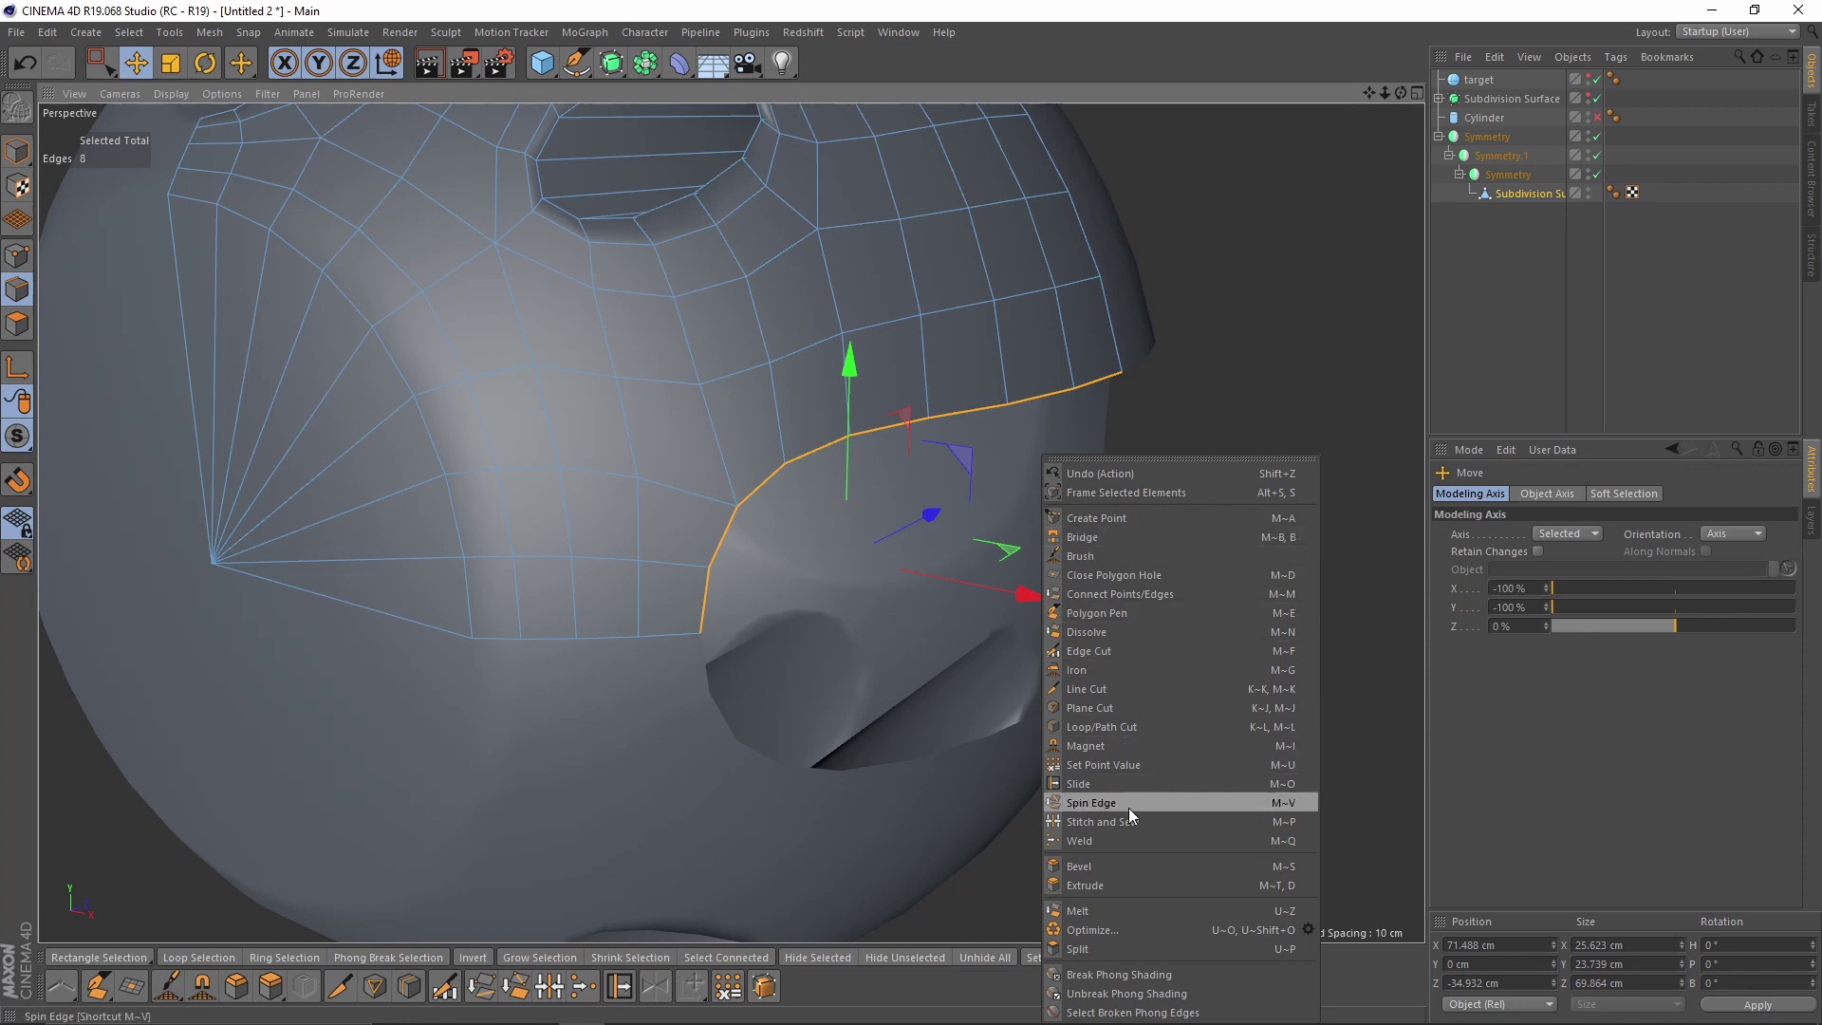
pyautogui.click(1112, 885)
pyautogui.moveTo(1046, 725); pyautogui.dragTo(1120, 651)
pyautogui.hotkey('ctrl', 'z')
pyautogui.moveTo(1137, 725)
pyautogui.mouseDown()
pyautogui.moveTo(1183, 725)
pyautogui.moveTo(1145, 725)
pyautogui.moveTo(1167, 740)
pyautogui.mouseUp()
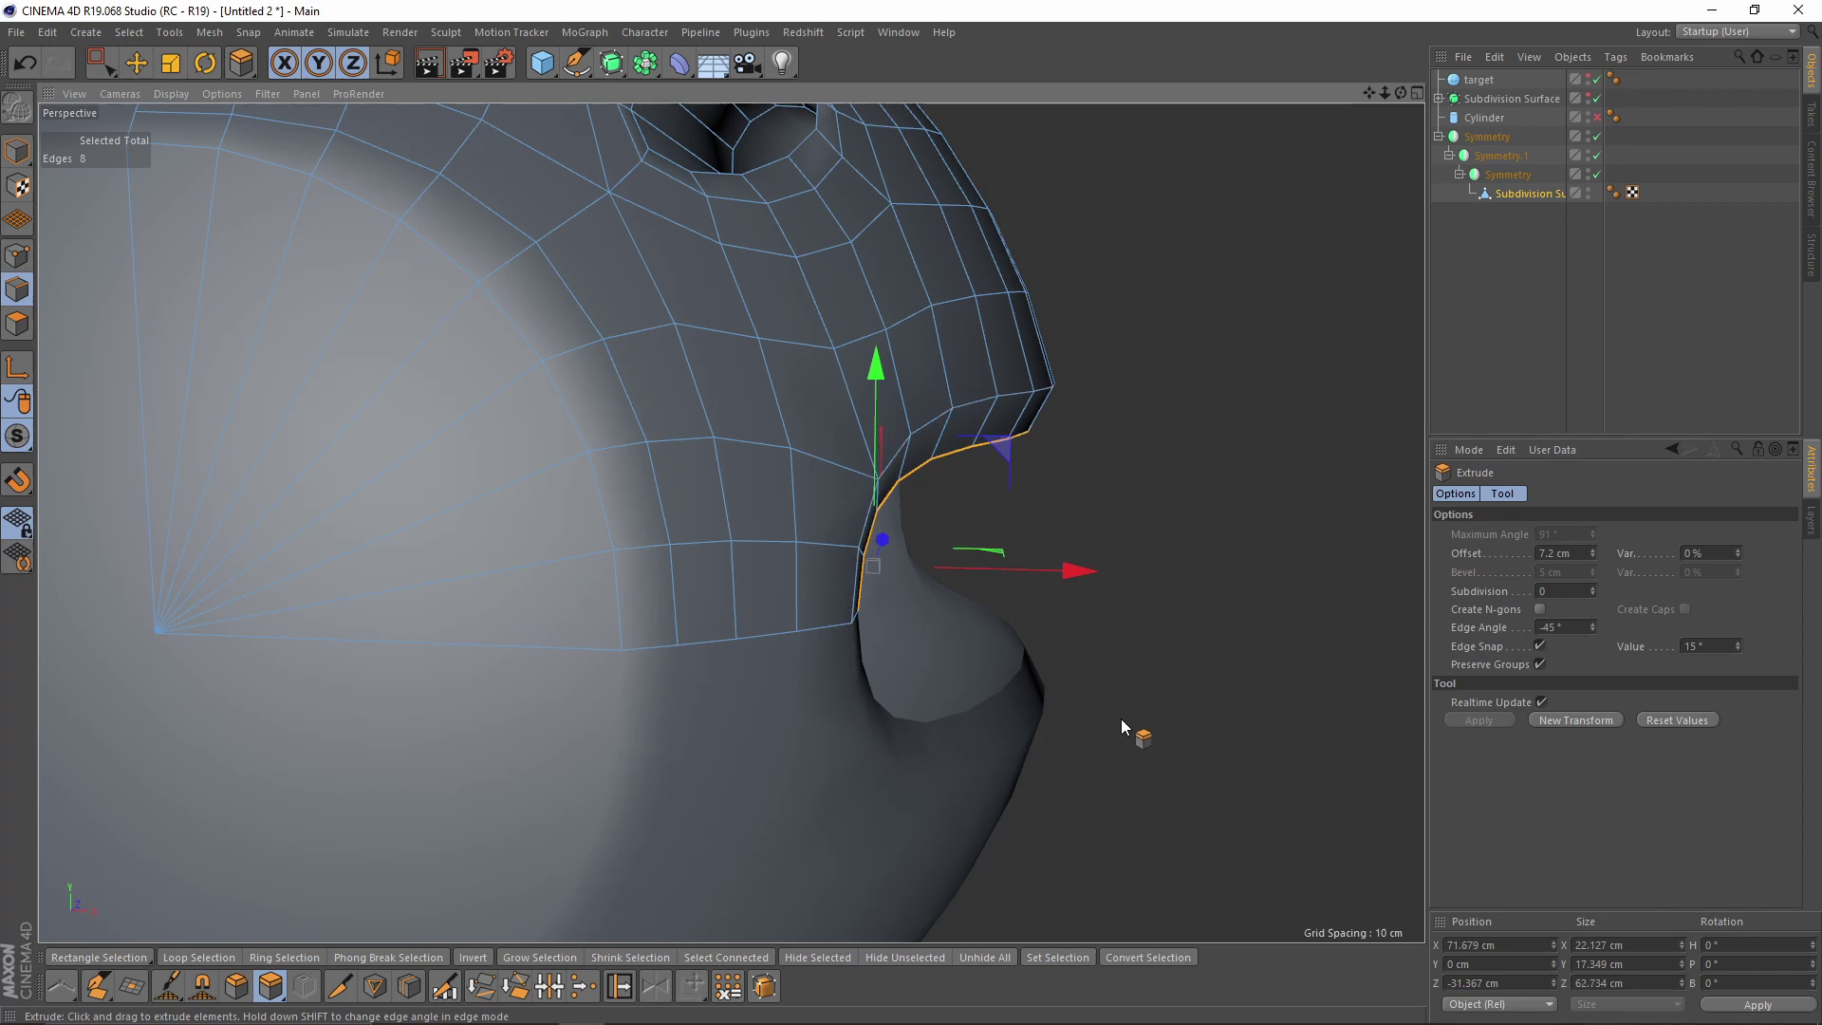
# - Extrude the side opening's inner edges to the Y 0 cm plane to close the opening
pyautogui.keyDown('alt'); pyautogui.moveTo(1120, 719); pyautogui.dragTo(983, 689); pyautogui.keyUp('alt')
pyautogui.scroll(2, 828, 613)
pyautogui.keyDown('alt'); pyautogui.moveTo(821, 611); pyautogui.dragTo(773, 611, button='middle'); pyautogui.keyUp('alt')
pyautogui.keyDown('alt'); pyautogui.moveTo(772, 611); pyautogui.dragTo(789, 619); pyautogui.keyUp('alt')
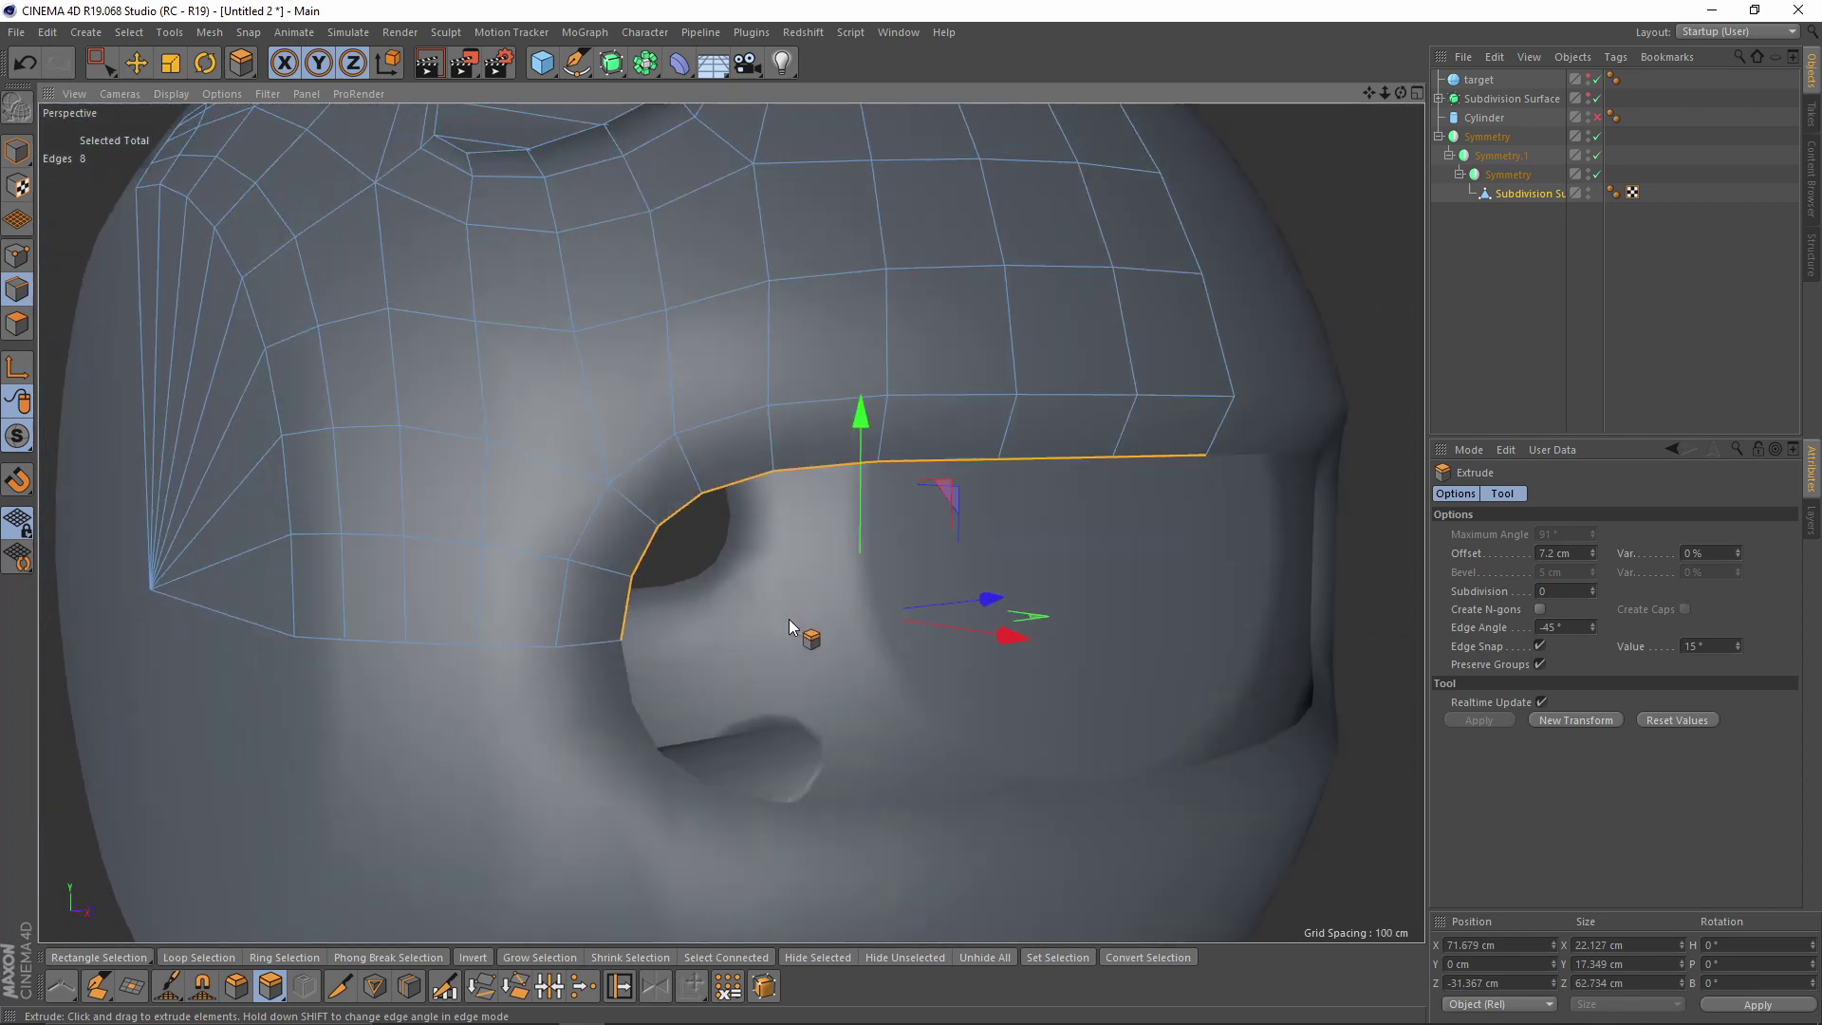
pyautogui.press('t')
pyautogui.keyDown('alt'); pyautogui.moveTo(886, 541); pyautogui.dragTo(831, 520); pyautogui.keyUp('alt')
pyautogui.keyDown('alt'); pyautogui.moveTo(964, 408); pyautogui.dragTo(630, 507); pyautogui.keyUp('alt')
pyautogui.keyDown('alt'); pyautogui.moveTo(546, 483); pyautogui.dragTo(571, 438, button='middle'); pyautogui.keyUp('alt')
pyautogui.scroll(2, 561, 515)
pyautogui.keyDown('alt'); pyautogui.moveTo(571, 438); pyautogui.dragTo(630, 538); pyautogui.keyUp('alt')
# - Weld the two overlapping points at the corner of the closed side opening
pyautogui.click(17, 255)
pyautogui.press('0')
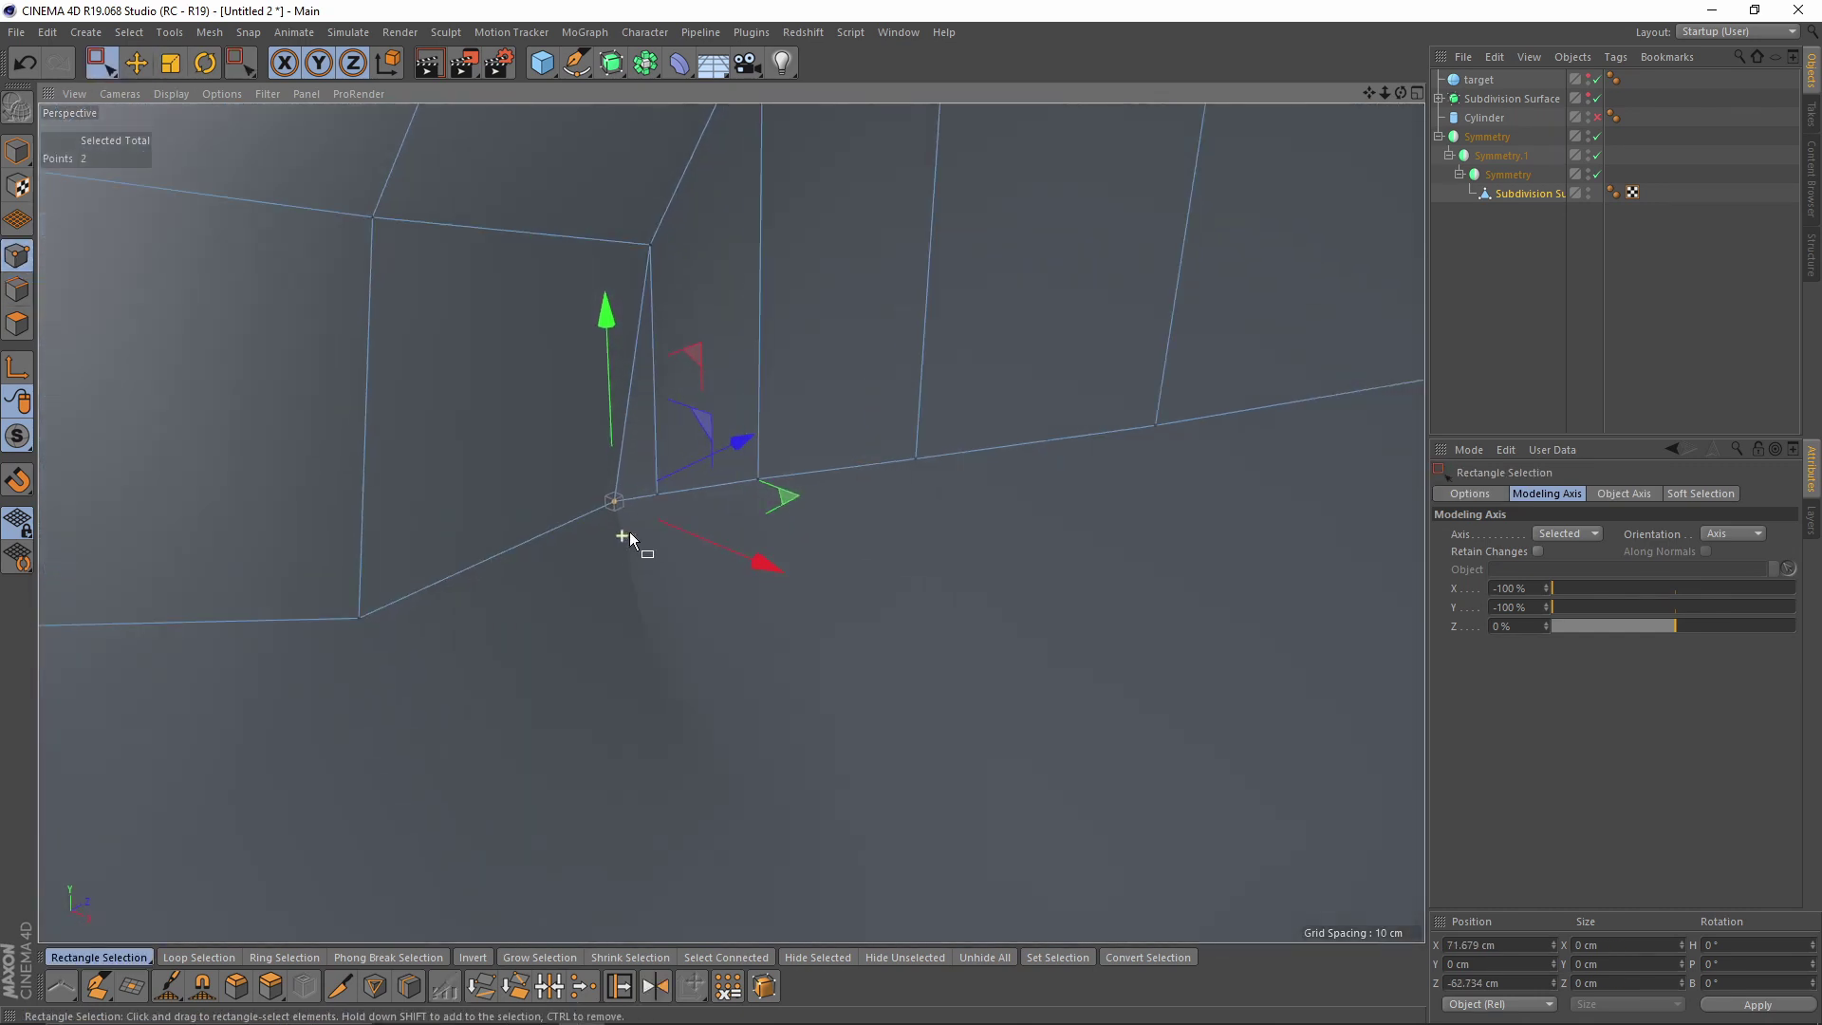
pyautogui.press('m')
pyautogui.press('d')
pyautogui.rightClick(722, 697)
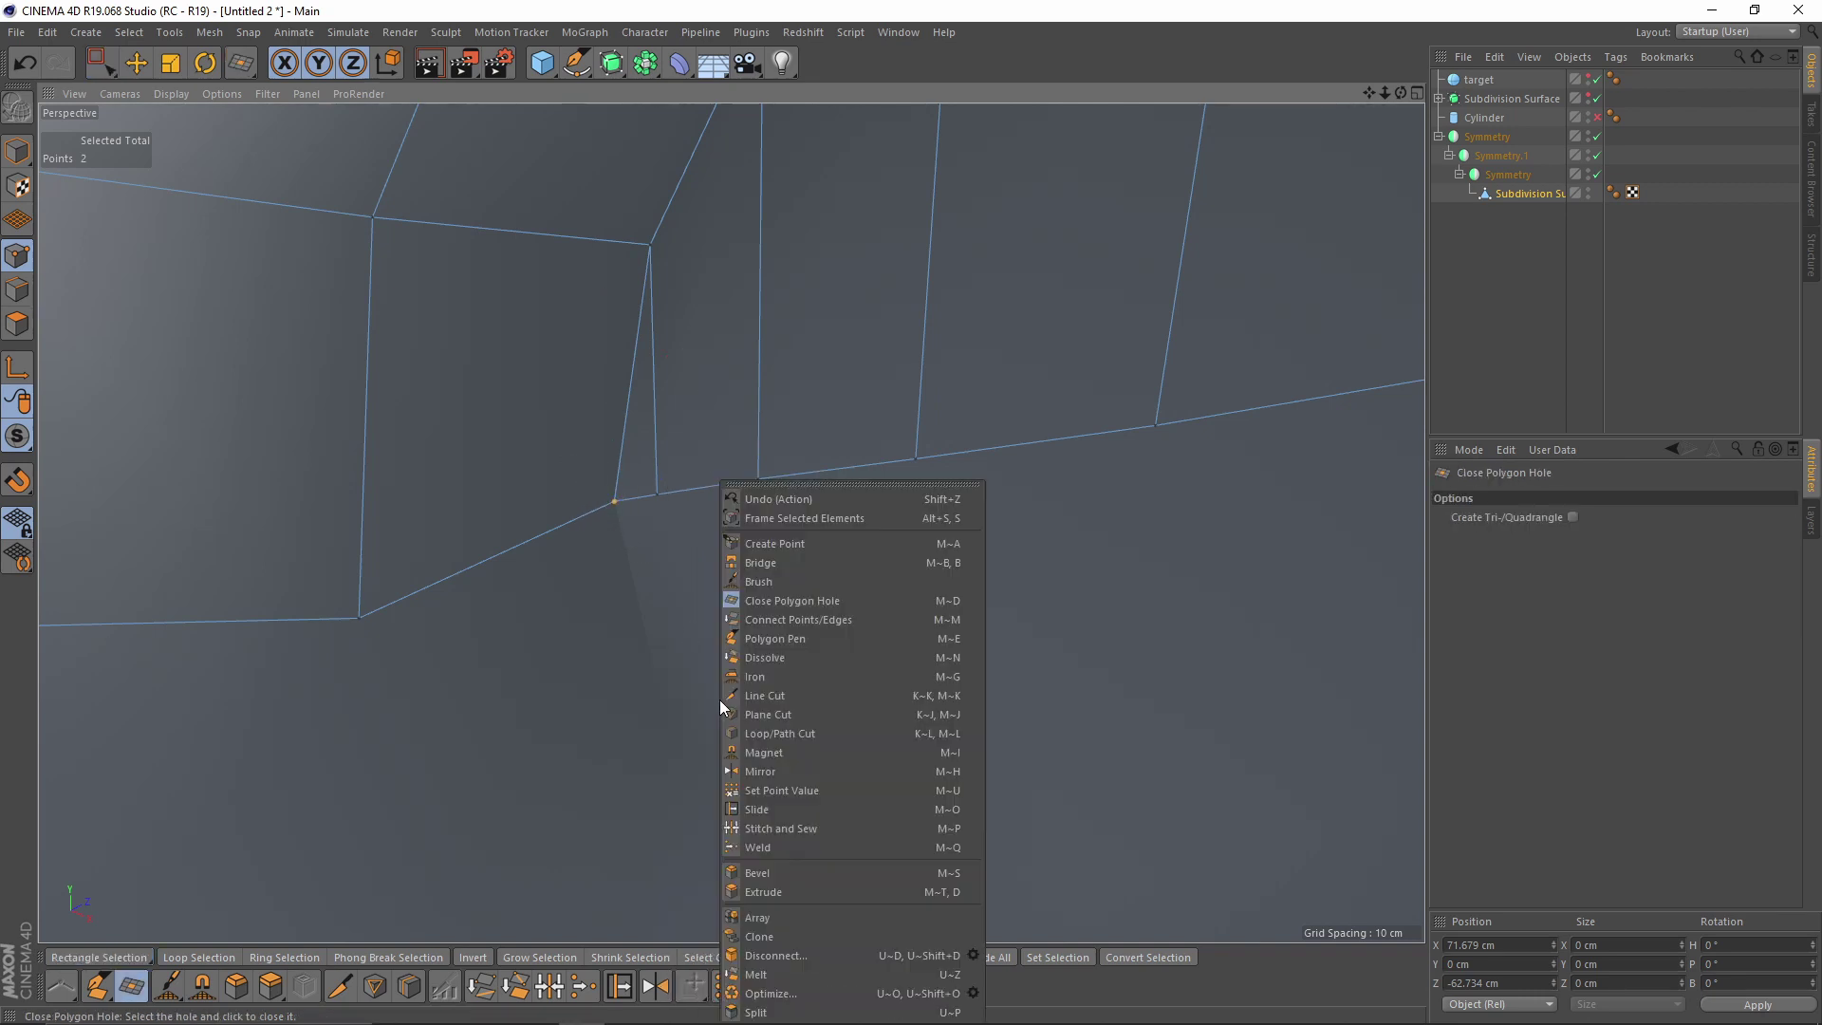
pyautogui.click(782, 847)
pyautogui.click(614, 503)
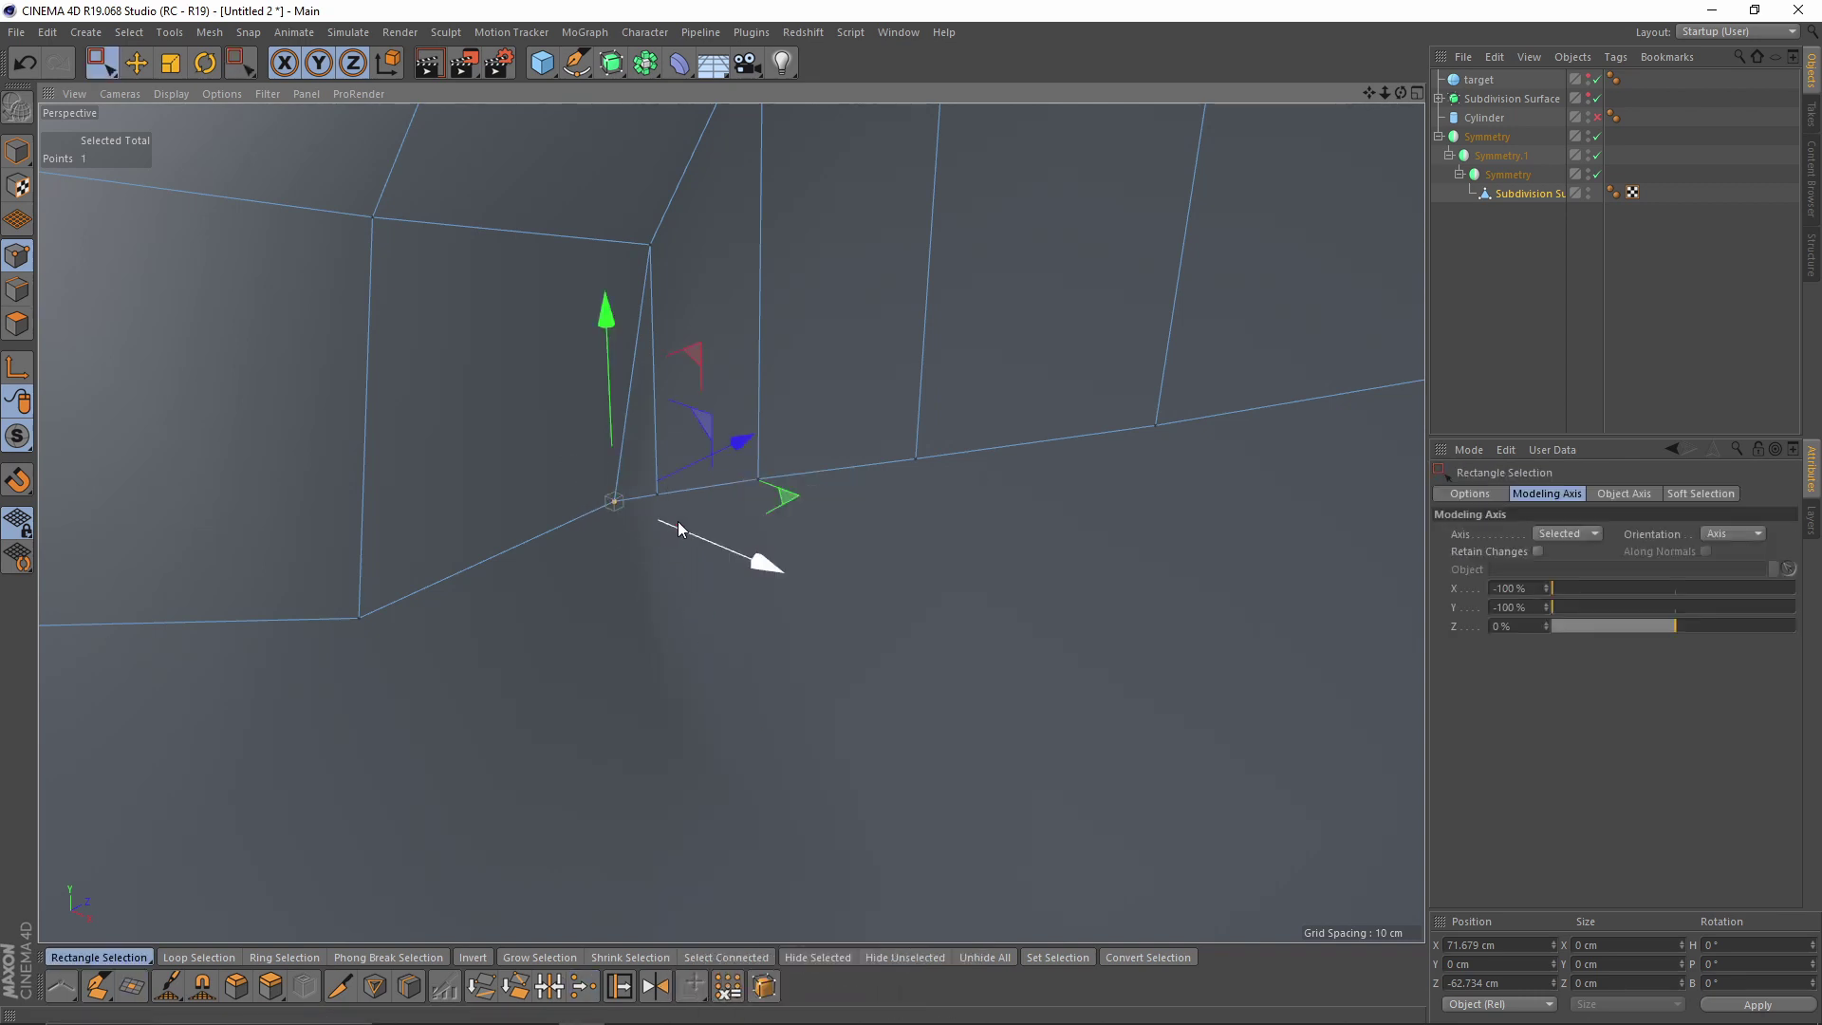
# - Weld the neighbouring border point into the corner point to remove the narrow triangle in the side opening
pyautogui.keyDown('shift'); pyautogui.click(656, 494); pyautogui.keyUp('shift')
pyautogui.rightClick(636, 583)
pyautogui.click(721, 847)
pyautogui.click(613, 499)
pyautogui.scroll(-10, 497, 502)
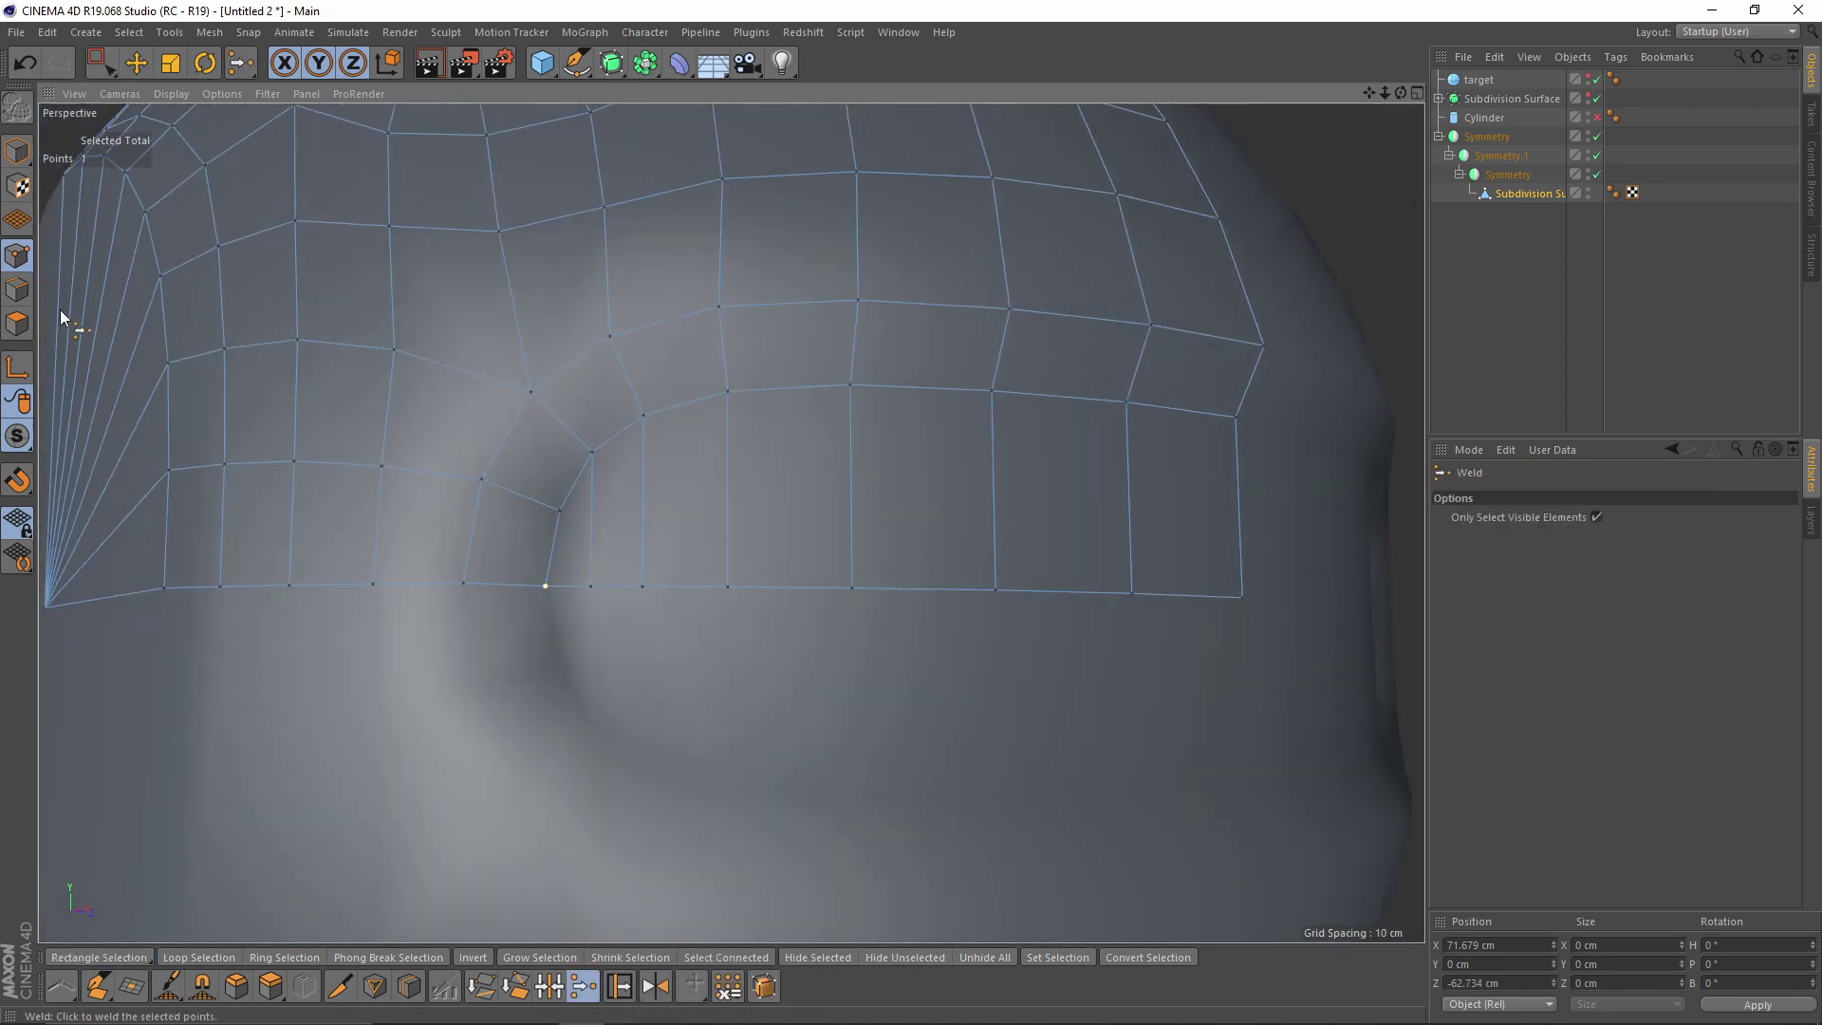
# - Slide the points next to the corner along their edges to even out the spacing inside the side opening
pyautogui.press('m')
pyautogui.press('o')
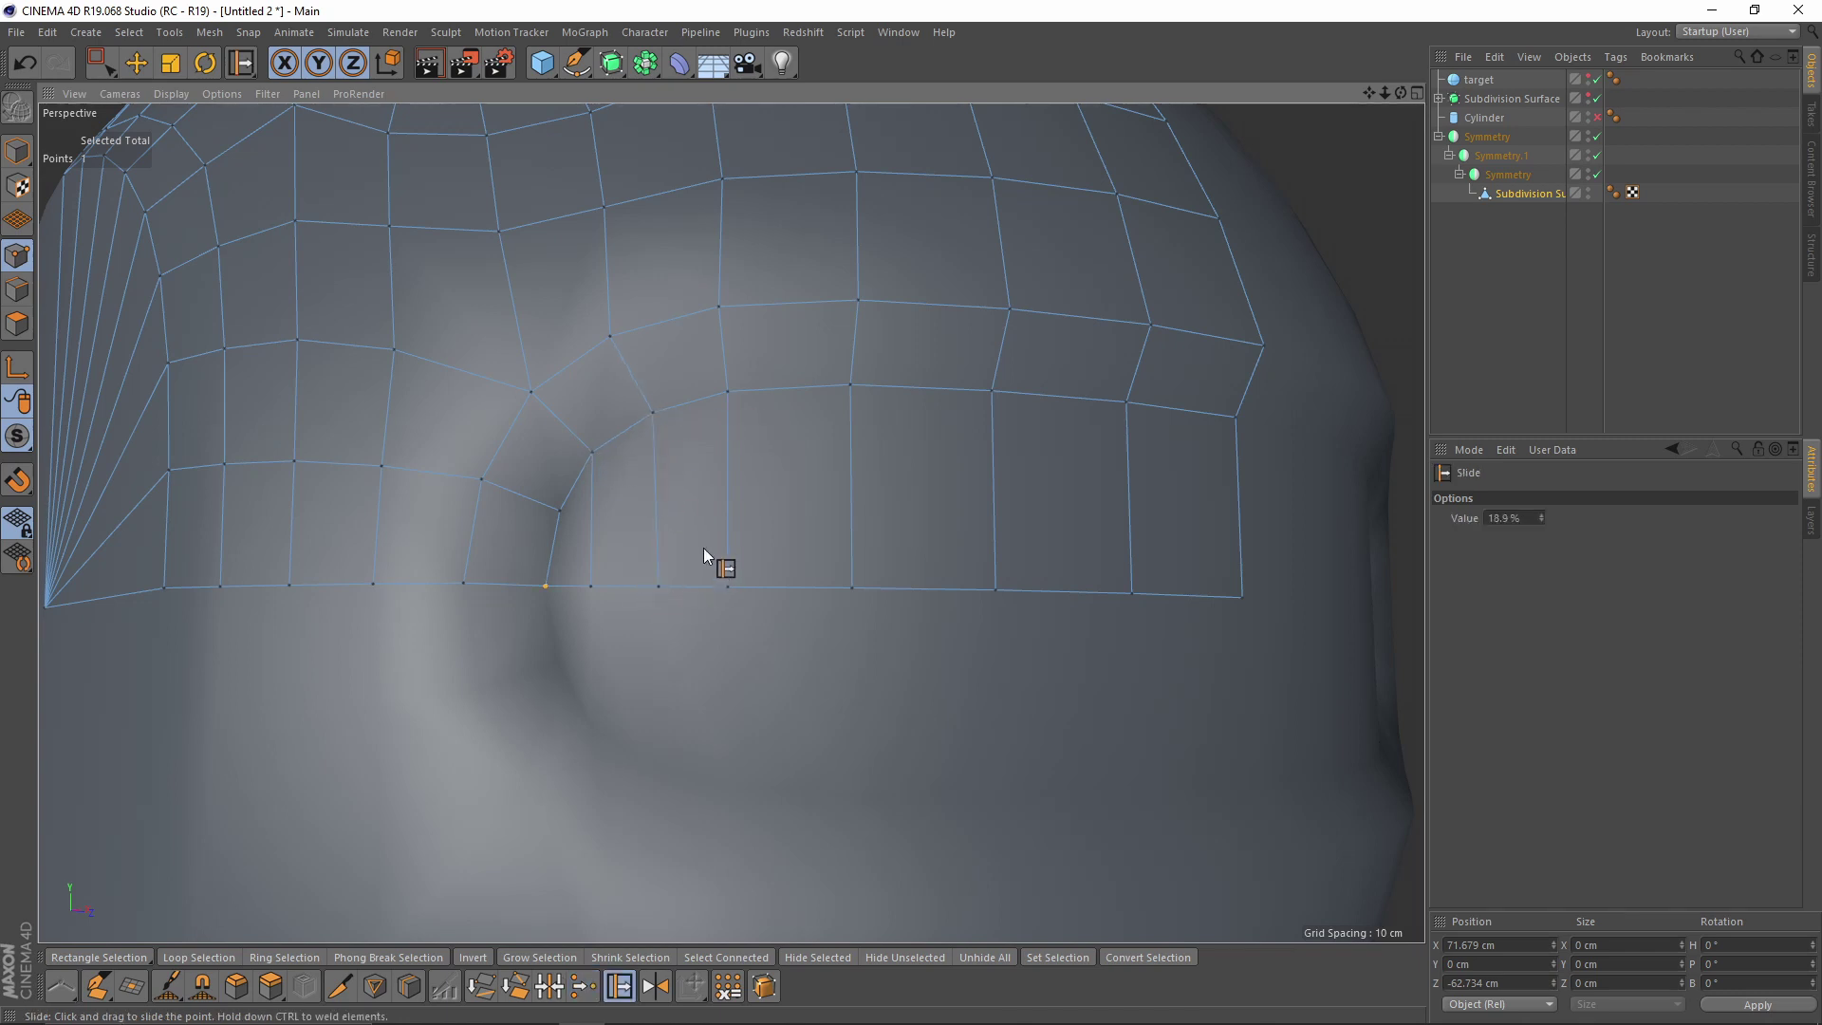
pyautogui.keyDown('alt'); pyautogui.moveTo(703, 549); pyautogui.dragTo(731, 385); pyautogui.keyUp('alt')
pyautogui.moveTo(729, 582); pyautogui.dragTo(387, 305)
pyautogui.scroll(-6, 740, 579)
# - Add a loop cut around the inner wall of the small round opening
pyautogui.scroll(4, 871, 522)
pyautogui.press('k')
pyautogui.press('l')
pyautogui.scroll(3, 749, 469)
pyautogui.click(808, 491)
# - Select the small opening's inner polygon loop and scale it down with the modeling axis at X 0% and Y 0%
pyautogui.click(21, 321)
pyautogui.press('u')
pyautogui.press('l')
pyautogui.keyDown('alt'); pyautogui.moveTo(922, 478); pyautogui.dragTo(799, 532); pyautogui.keyUp('alt')
pyautogui.click(778, 505)
pyautogui.press('t')
pyautogui.keyDown('alt'); pyautogui.moveTo(1021, 560); pyautogui.dragTo(1006, 522); pyautogui.keyUp('alt')
pyautogui.click(1512, 606)
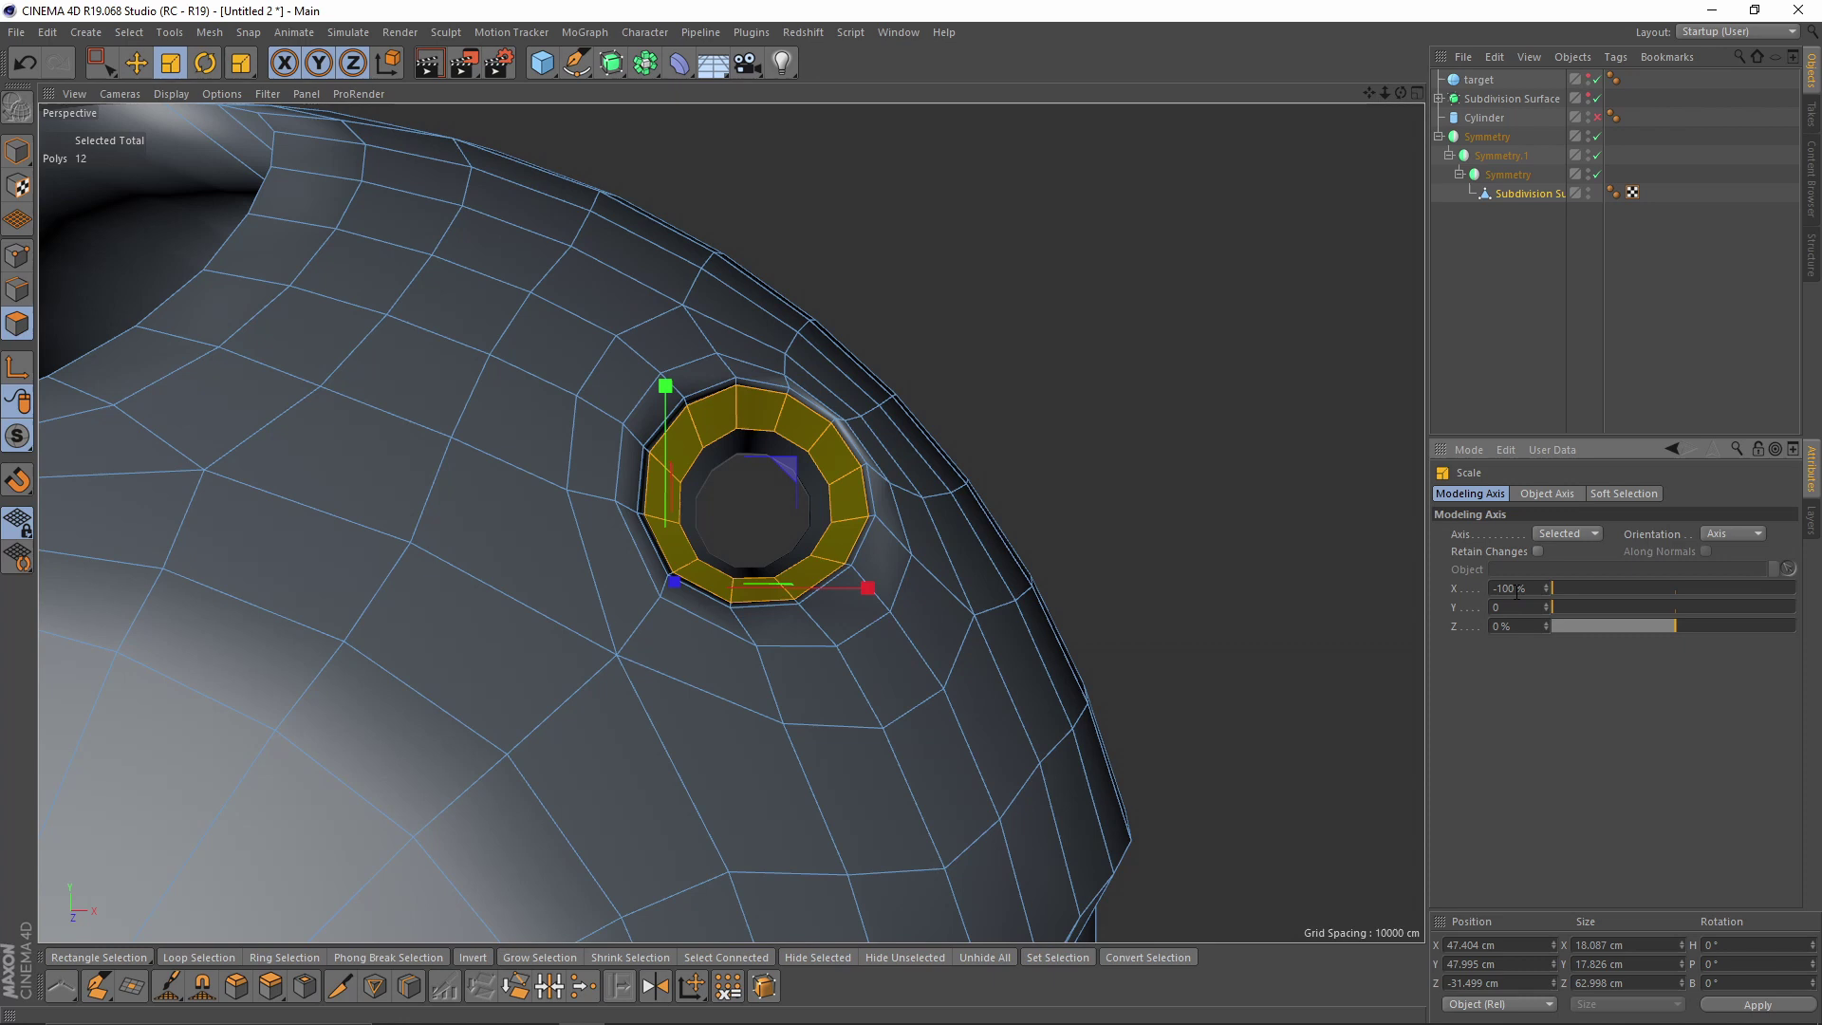
pyautogui.write('0')
pyautogui.press('Return')
pyautogui.keyDown('alt'); pyautogui.moveTo(983, 509); pyautogui.dragTo(839, 608); pyautogui.keyUp('alt')
pyautogui.keyDown('alt'); pyautogui.moveTo(895, 541); pyautogui.dragTo(750, 531); pyautogui.keyUp('alt')
pyautogui.keyDown('alt'); pyautogui.moveTo(732, 521); pyautogui.dragTo(901, 562, button='right'); pyautogui.keyUp('alt')
pyautogui.keyDown('alt'); pyautogui.moveTo(901, 562); pyautogui.dragTo(792, 515); pyautogui.keyUp('alt')
# - Select the front edge loop of the narrowed section, move it toward the sphere surface and adjust its scale
pyautogui.click(17, 290)
pyautogui.doubleClick(748, 533)
pyautogui.moveTo(968, 438); pyautogui.dragTo(871, 466)
pyautogui.keyDown('alt'); pyautogui.moveTo(844, 466); pyautogui.dragTo(744, 420); pyautogui.keyUp('alt')
pyautogui.keyDown('alt'); pyautogui.moveTo(744, 420); pyautogui.dragTo(772, 464, button='right'); pyautogui.keyUp('alt')
pyautogui.press('t')
pyautogui.keyDown('alt'); pyautogui.moveTo(813, 479); pyautogui.dragTo(783, 503); pyautogui.keyUp('alt')
pyautogui.moveTo(851, 412); pyautogui.dragTo(880, 455)
# - Select the innermost edge loop of the small opening and set its Z position to 0 cm
pyautogui.press('e')
pyautogui.doubleClick(898, 447)
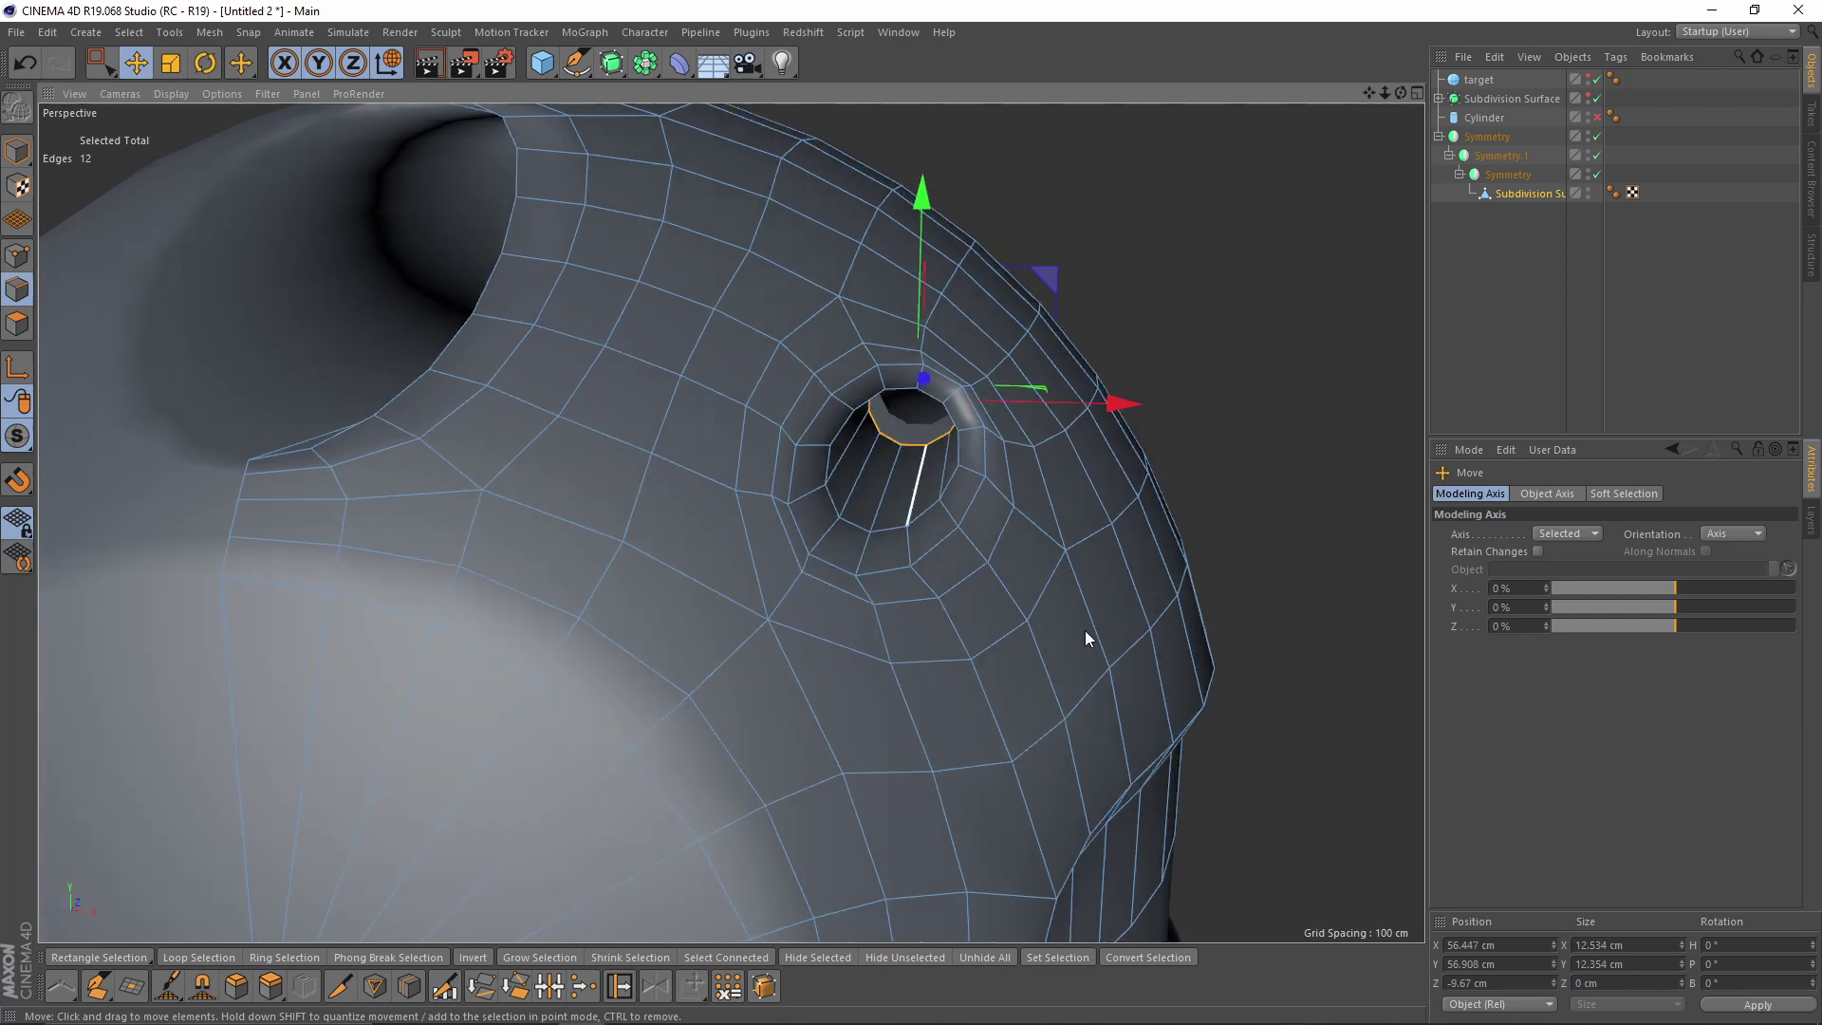
pyautogui.doubleClick(1458, 979)
pyautogui.write('0')
pyautogui.press('Return')
# - Add a loop cut at about 11.7% around the inner wall of the upper round opening
pyautogui.keyDown('alt'); pyautogui.moveTo(492, 435); pyautogui.dragTo(595, 522); pyautogui.keyUp('alt')
pyautogui.keyDown('alt'); pyautogui.moveTo(617, 446); pyautogui.dragTo(731, 567); pyautogui.keyUp('alt')
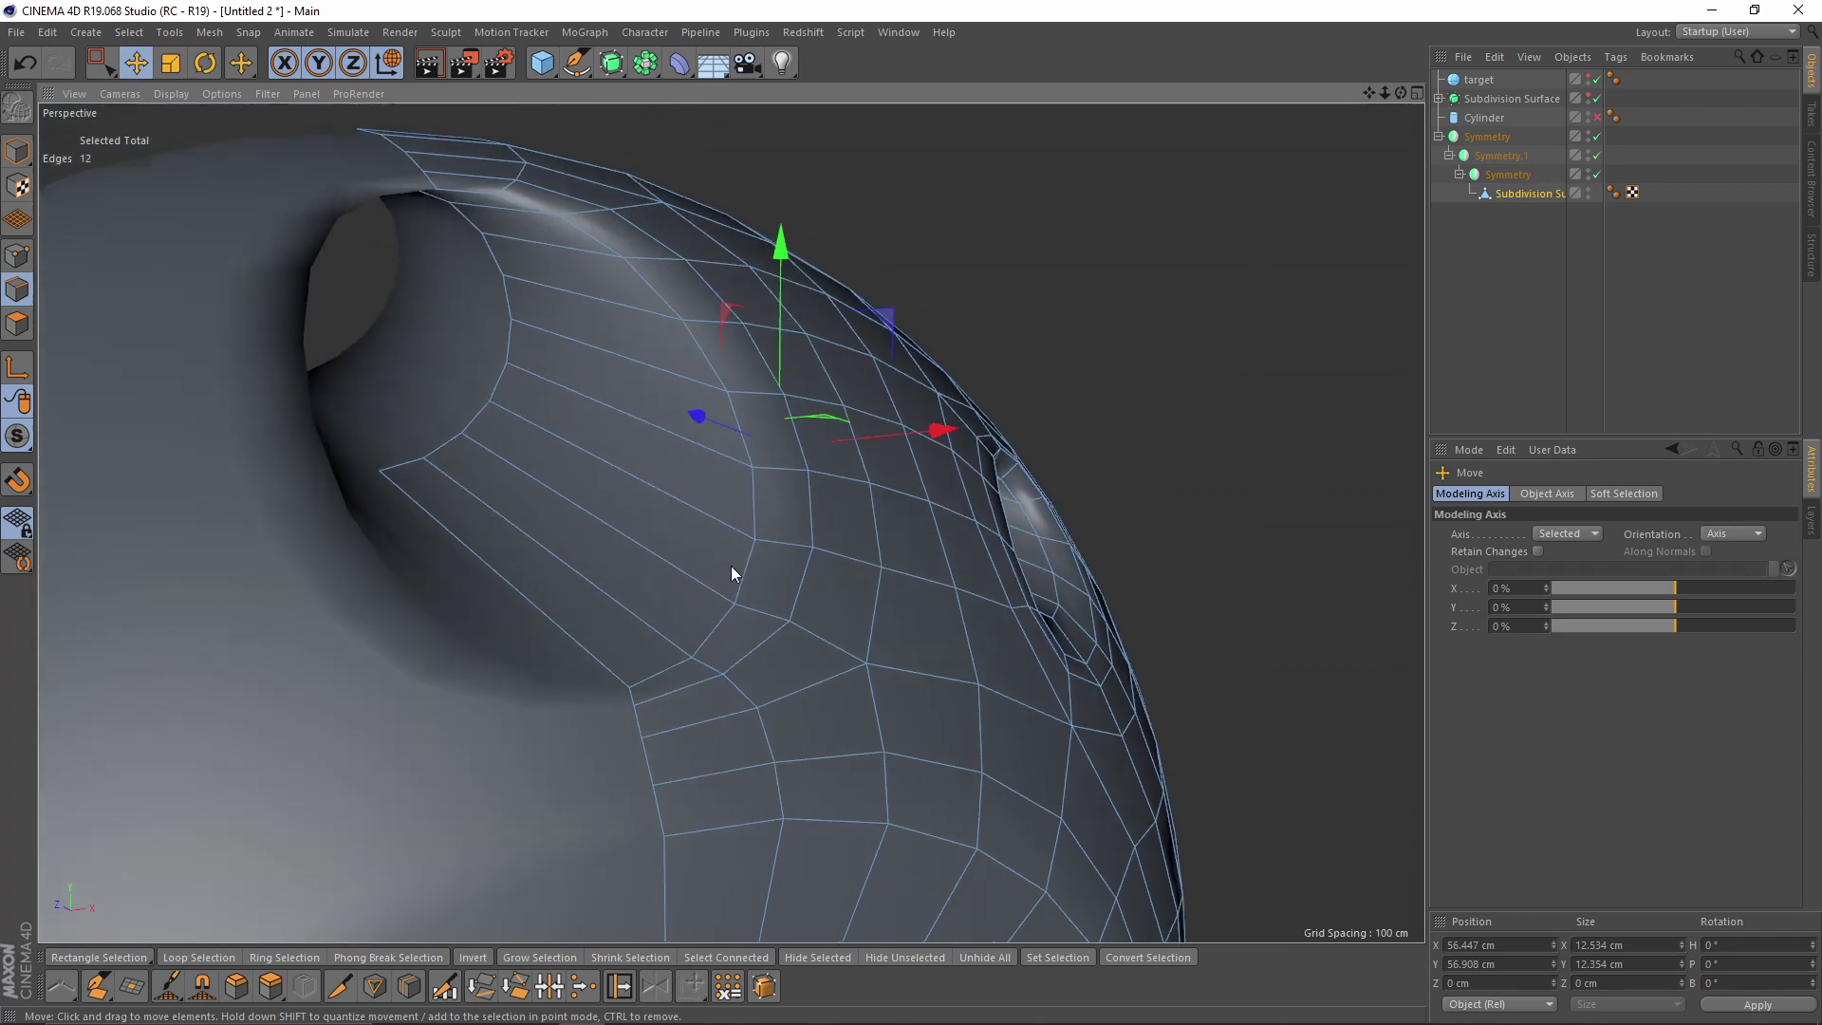
pyautogui.rightClick(730, 567)
pyautogui.click(803, 727)
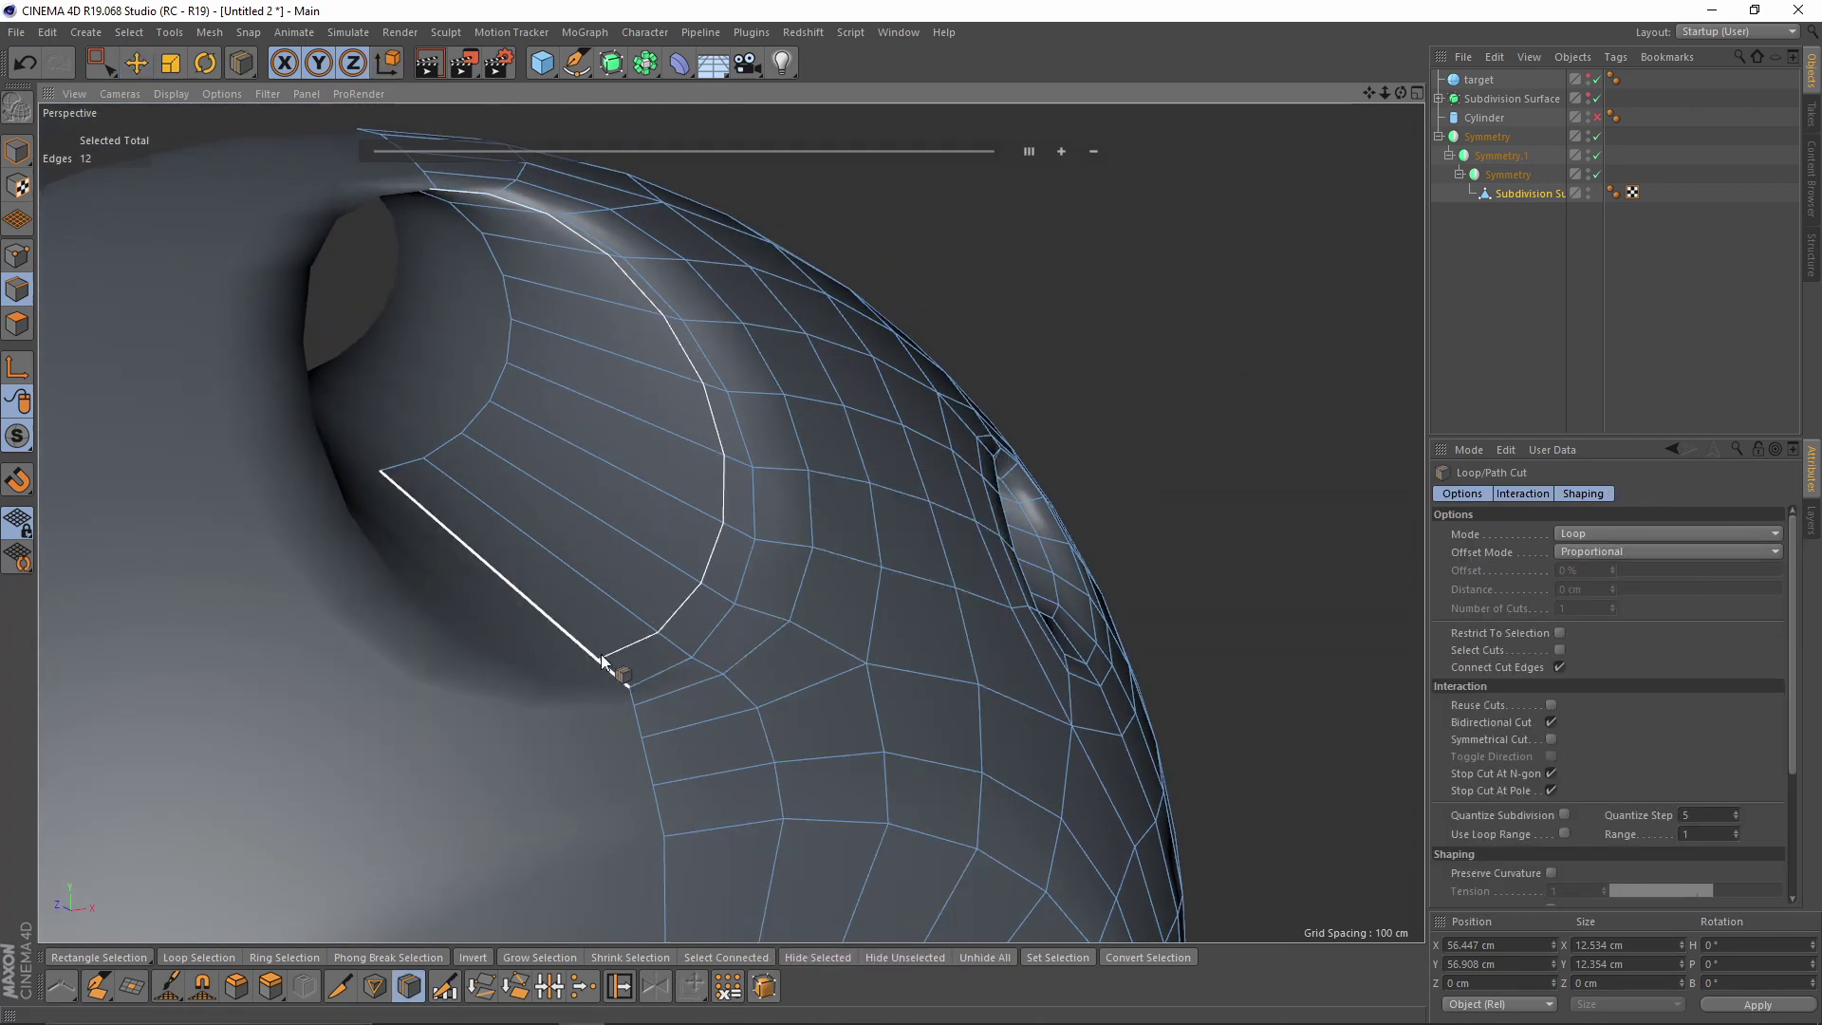
# - Select the inner wall polygon loop of the upper round opening and set the Scale tool's modeling axis to X -100%
pyautogui.click(18, 323)
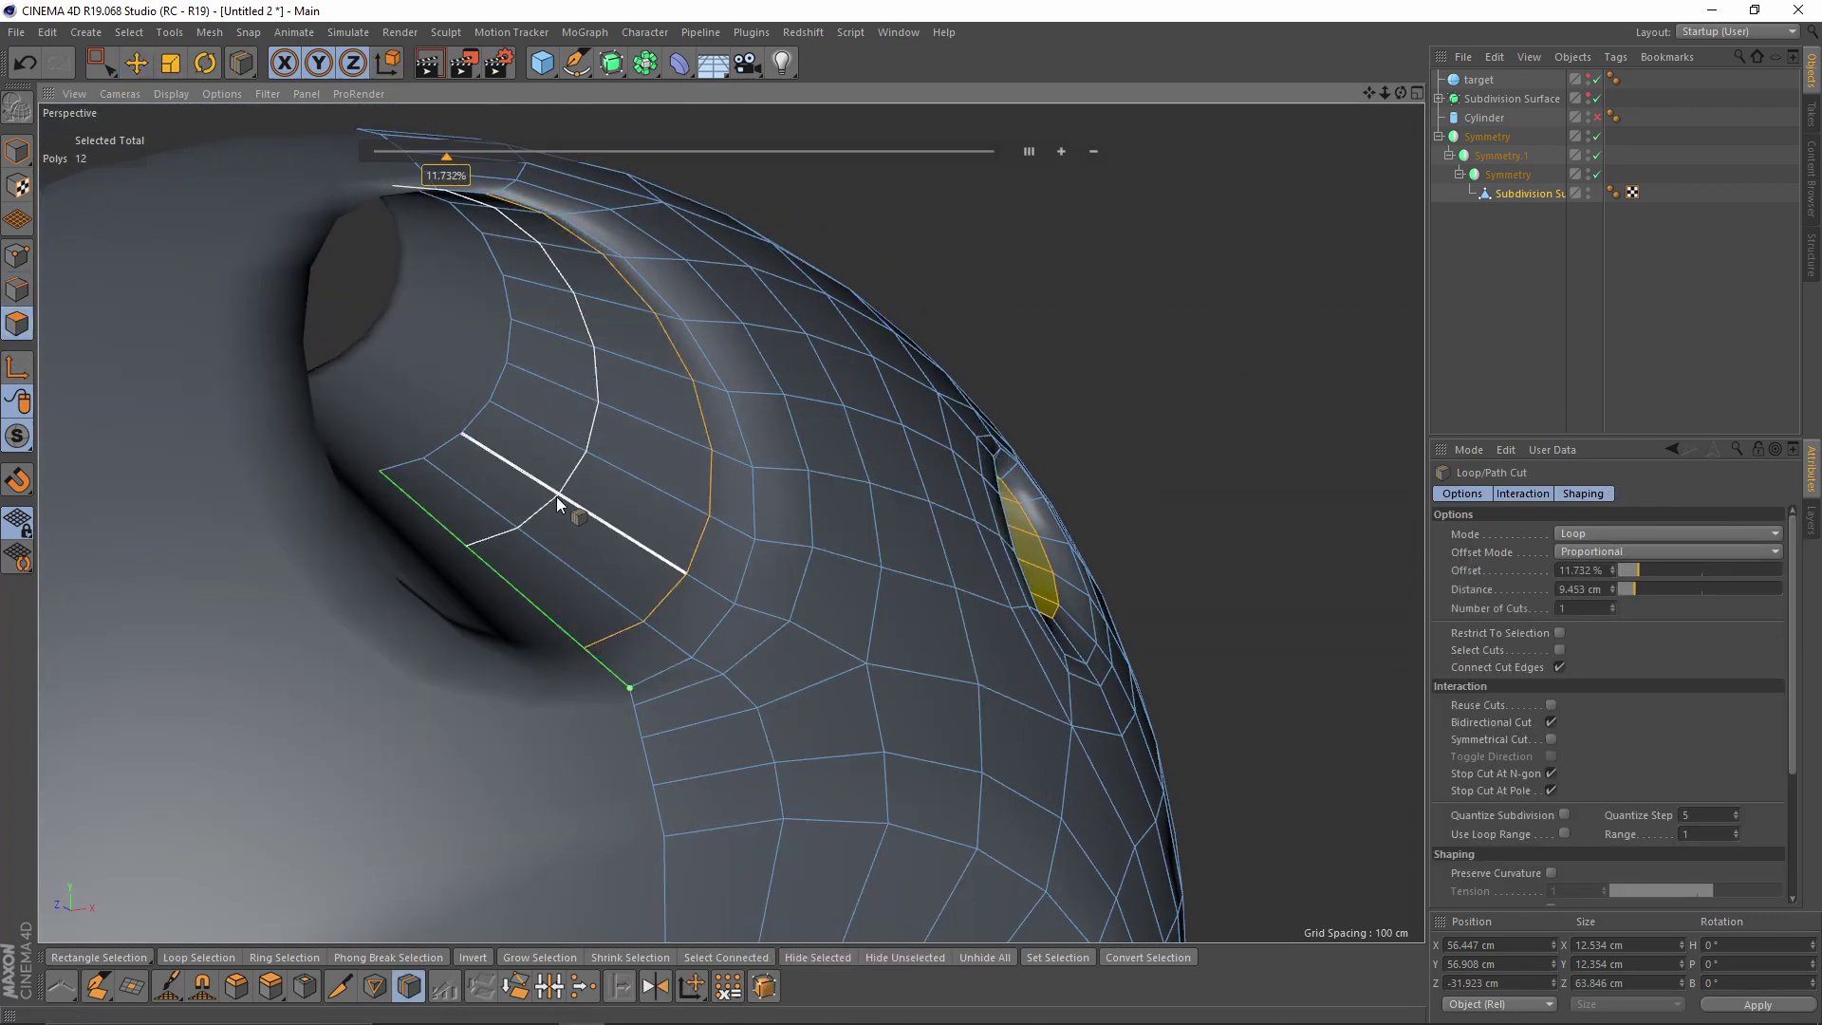
pyautogui.click(133, 32)
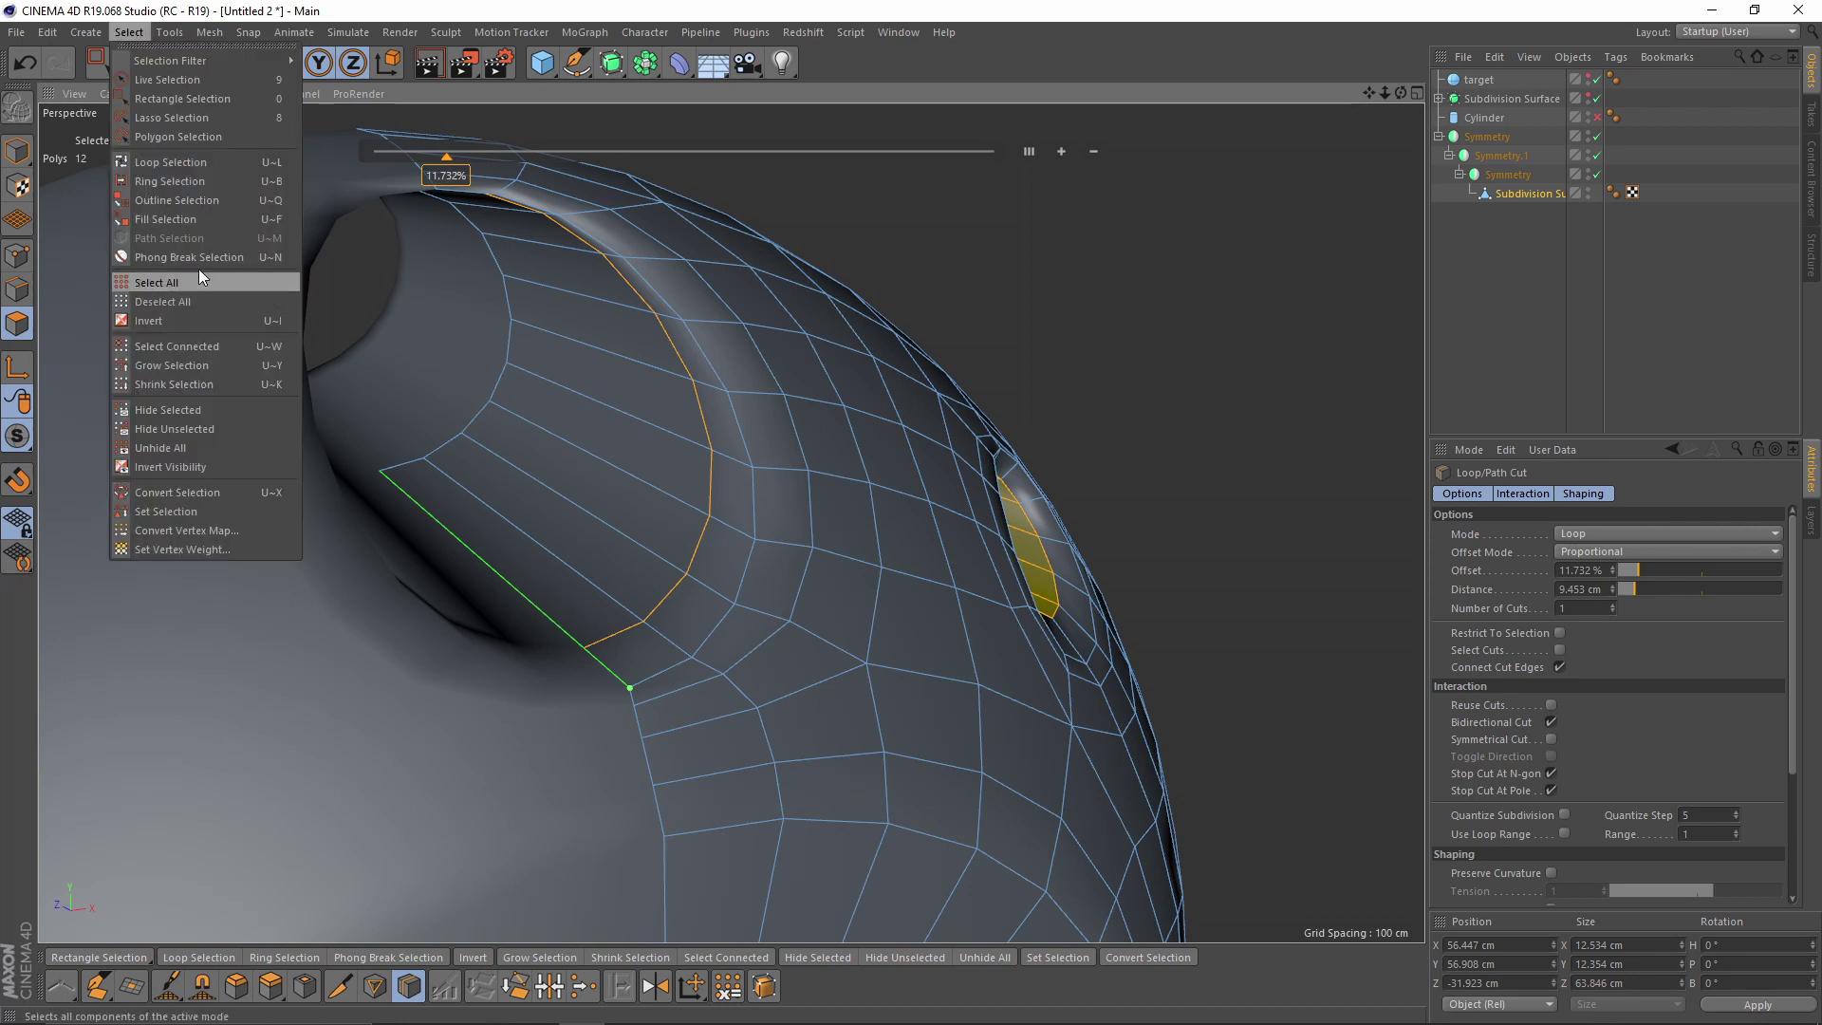
pyautogui.click(171, 162)
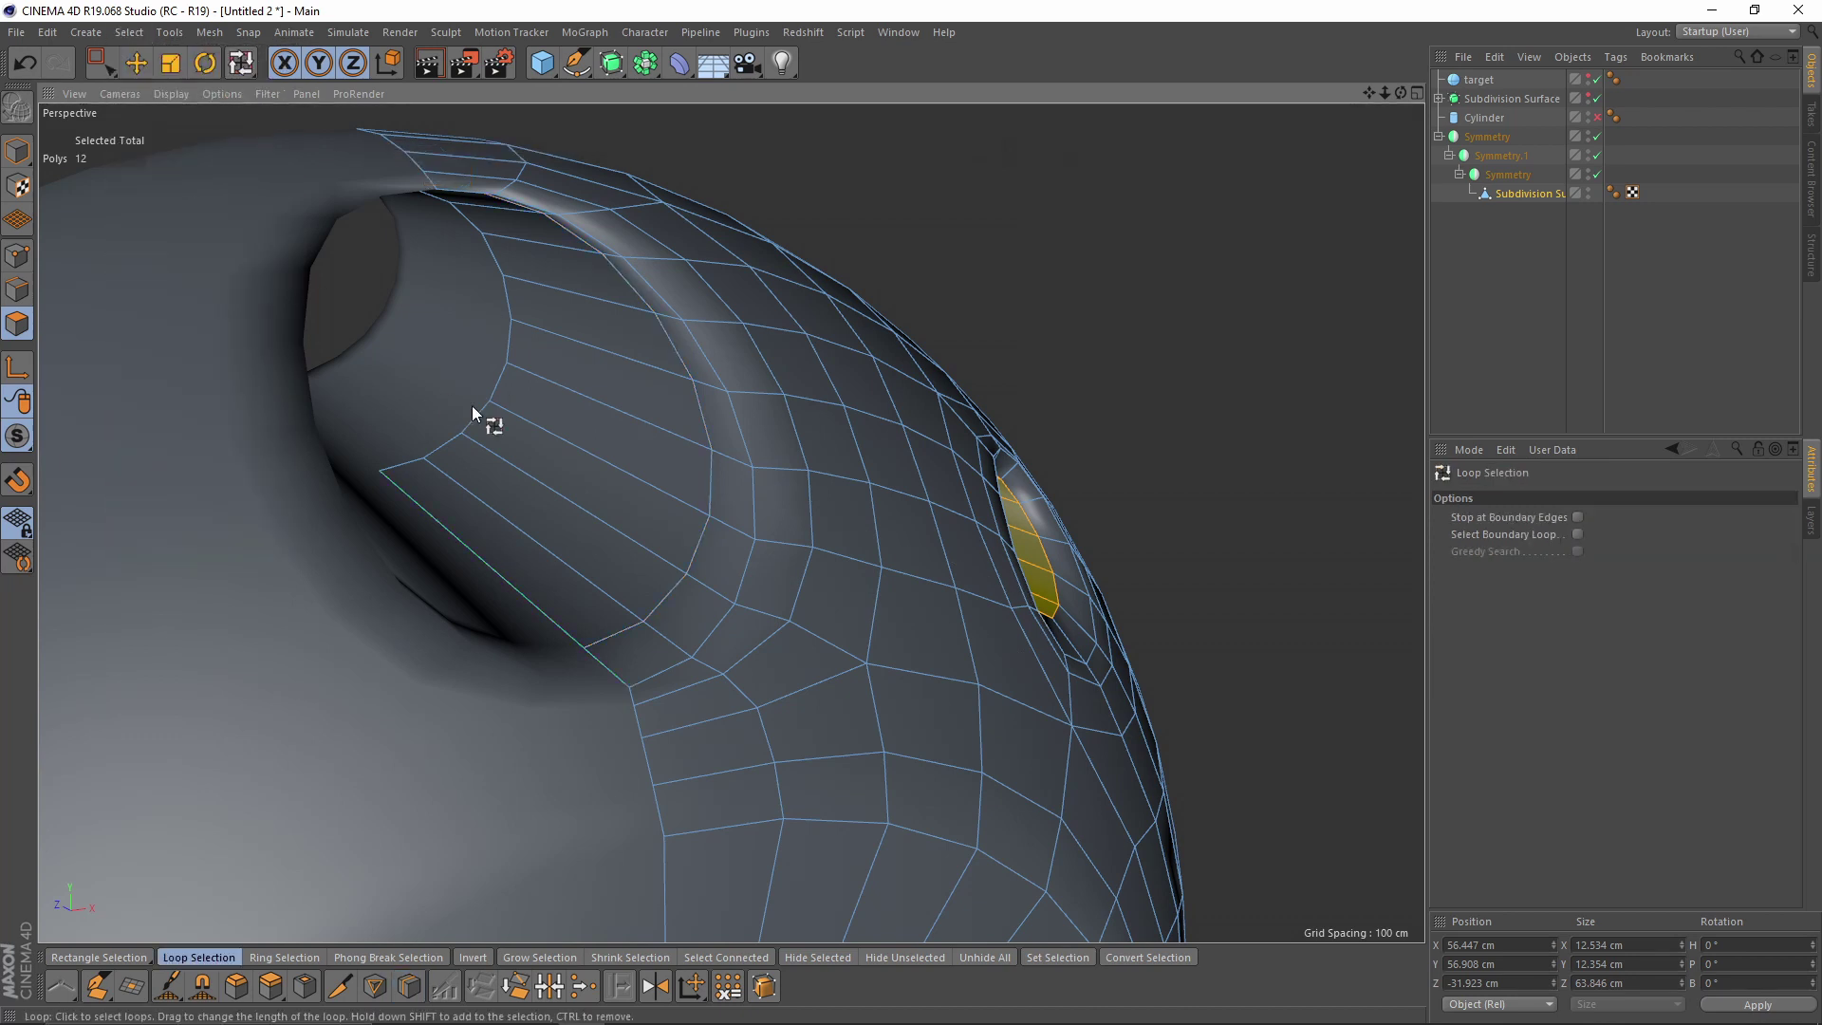
pyautogui.click(512, 473)
pyautogui.press('t')
pyautogui.keyDown('alt'); pyautogui.moveTo(794, 560); pyautogui.dragTo(919, 488); pyautogui.keyUp('alt')
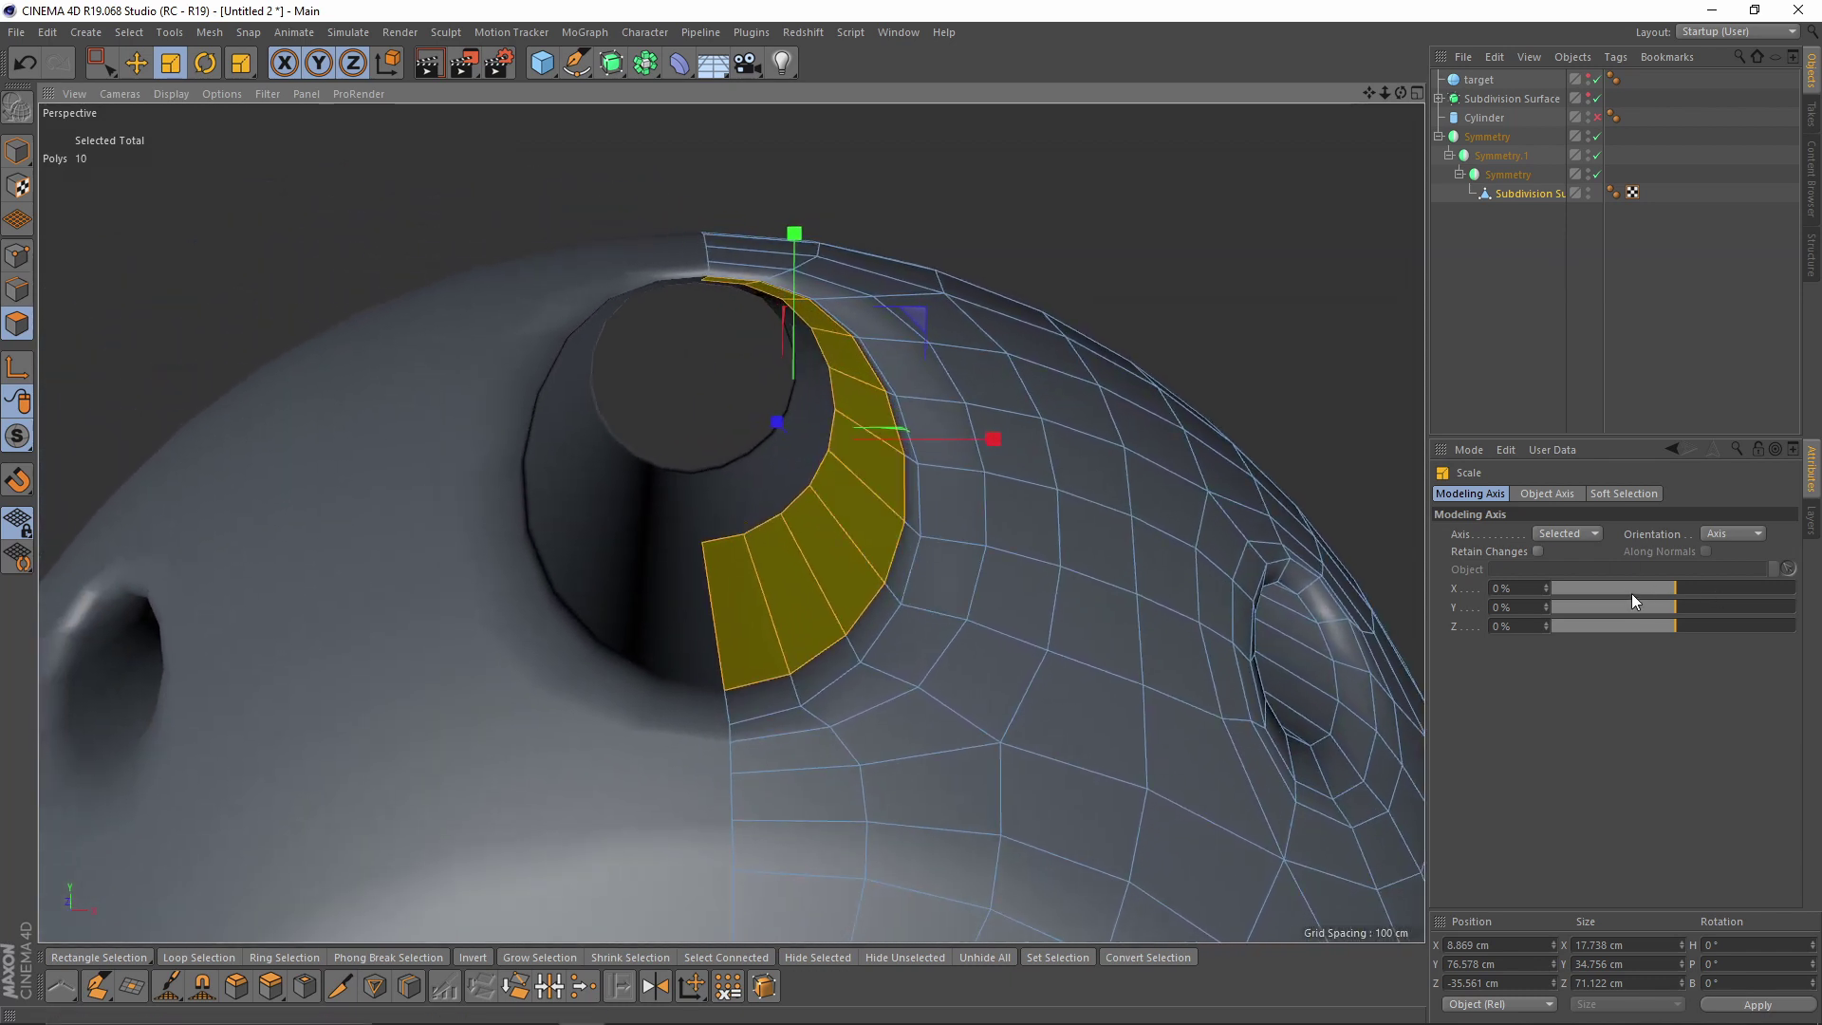
pyautogui.moveTo(1660, 591); pyautogui.dragTo(1587, 590)
# - Scale the selected inner wall loop down to about 14.5 x 28.4 cm in X and Y, comparing it in the front view
pyautogui.moveTo(996, 518)
pyautogui.keyDown('alt'); pyautogui.mouseDown()
pyautogui.moveTo(961, 513)
pyautogui.moveTo(1008, 486)
pyautogui.moveTo(1018, 522)
pyautogui.mouseUp(); pyautogui.keyUp('alt')
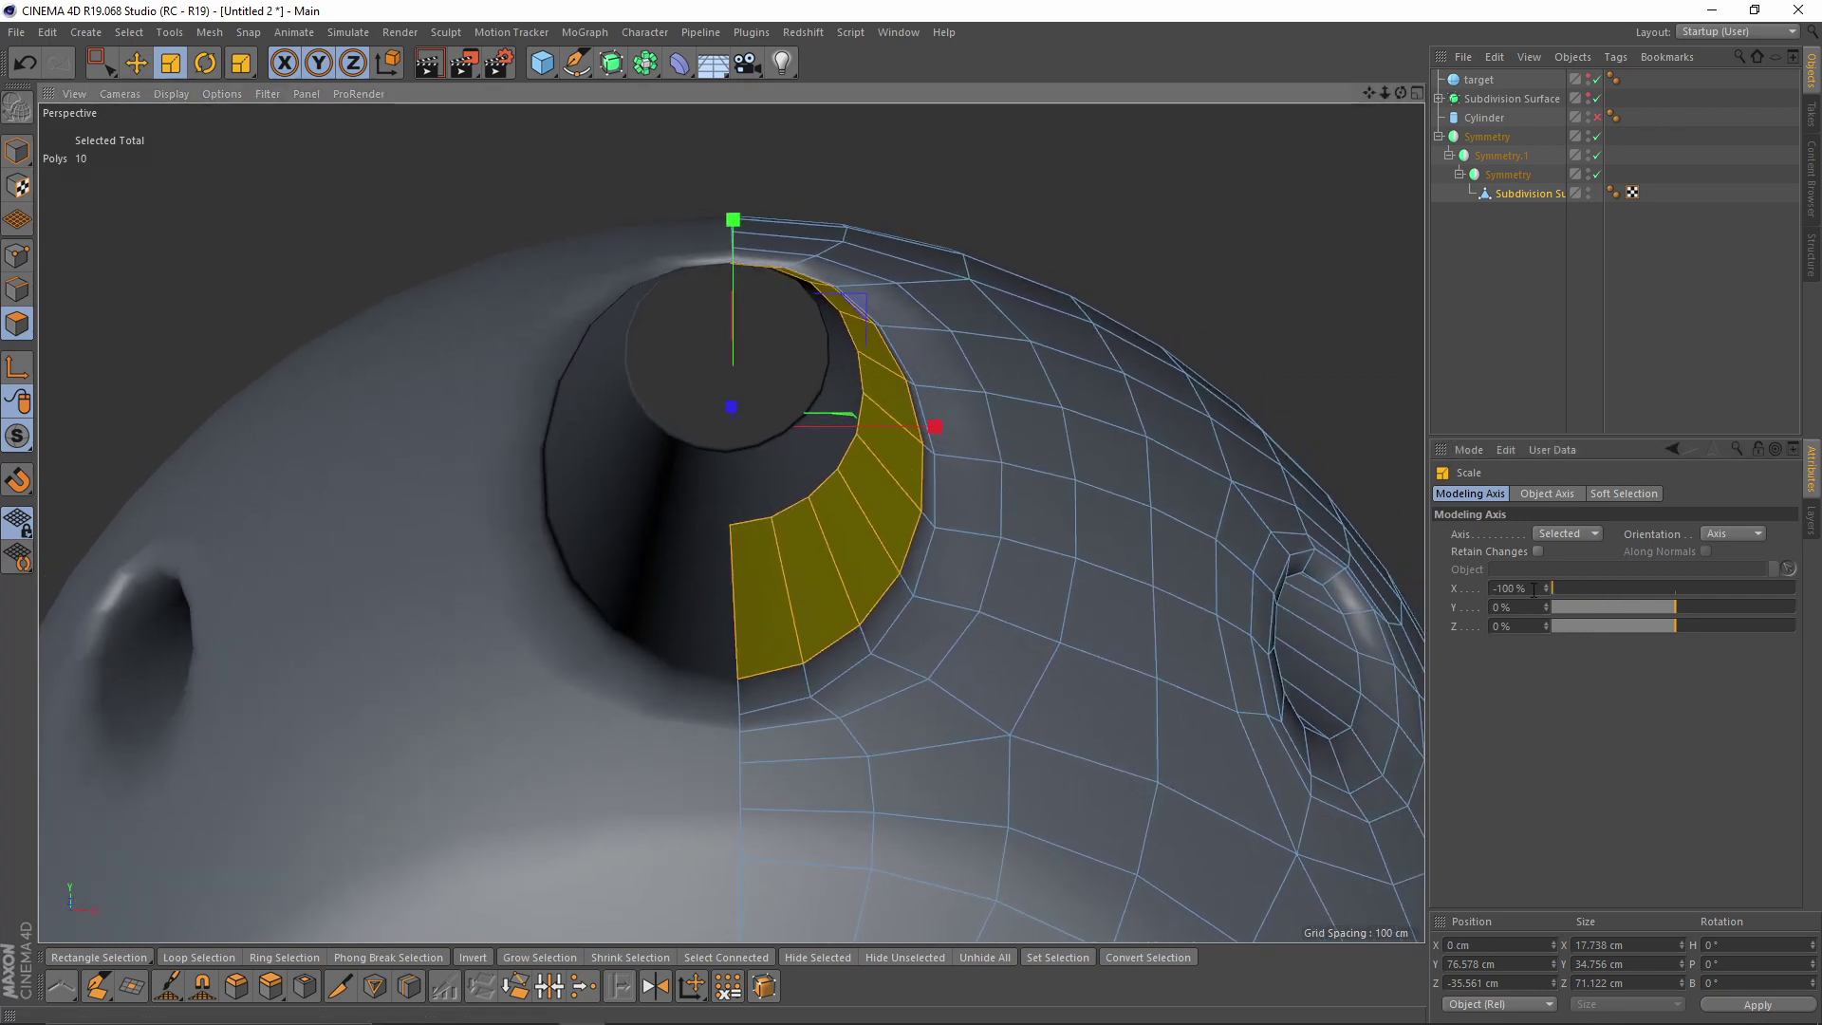
pyautogui.keyDown('alt'); pyautogui.moveTo(864, 598); pyautogui.dragTo(1011, 390); pyautogui.keyUp('alt')
pyautogui.moveTo(1122, 600); pyautogui.dragTo(949, 627)
pyautogui.middleClick(978, 635)
pyautogui.middleClick(987, 636)
pyautogui.scroll(8, 736, 300)
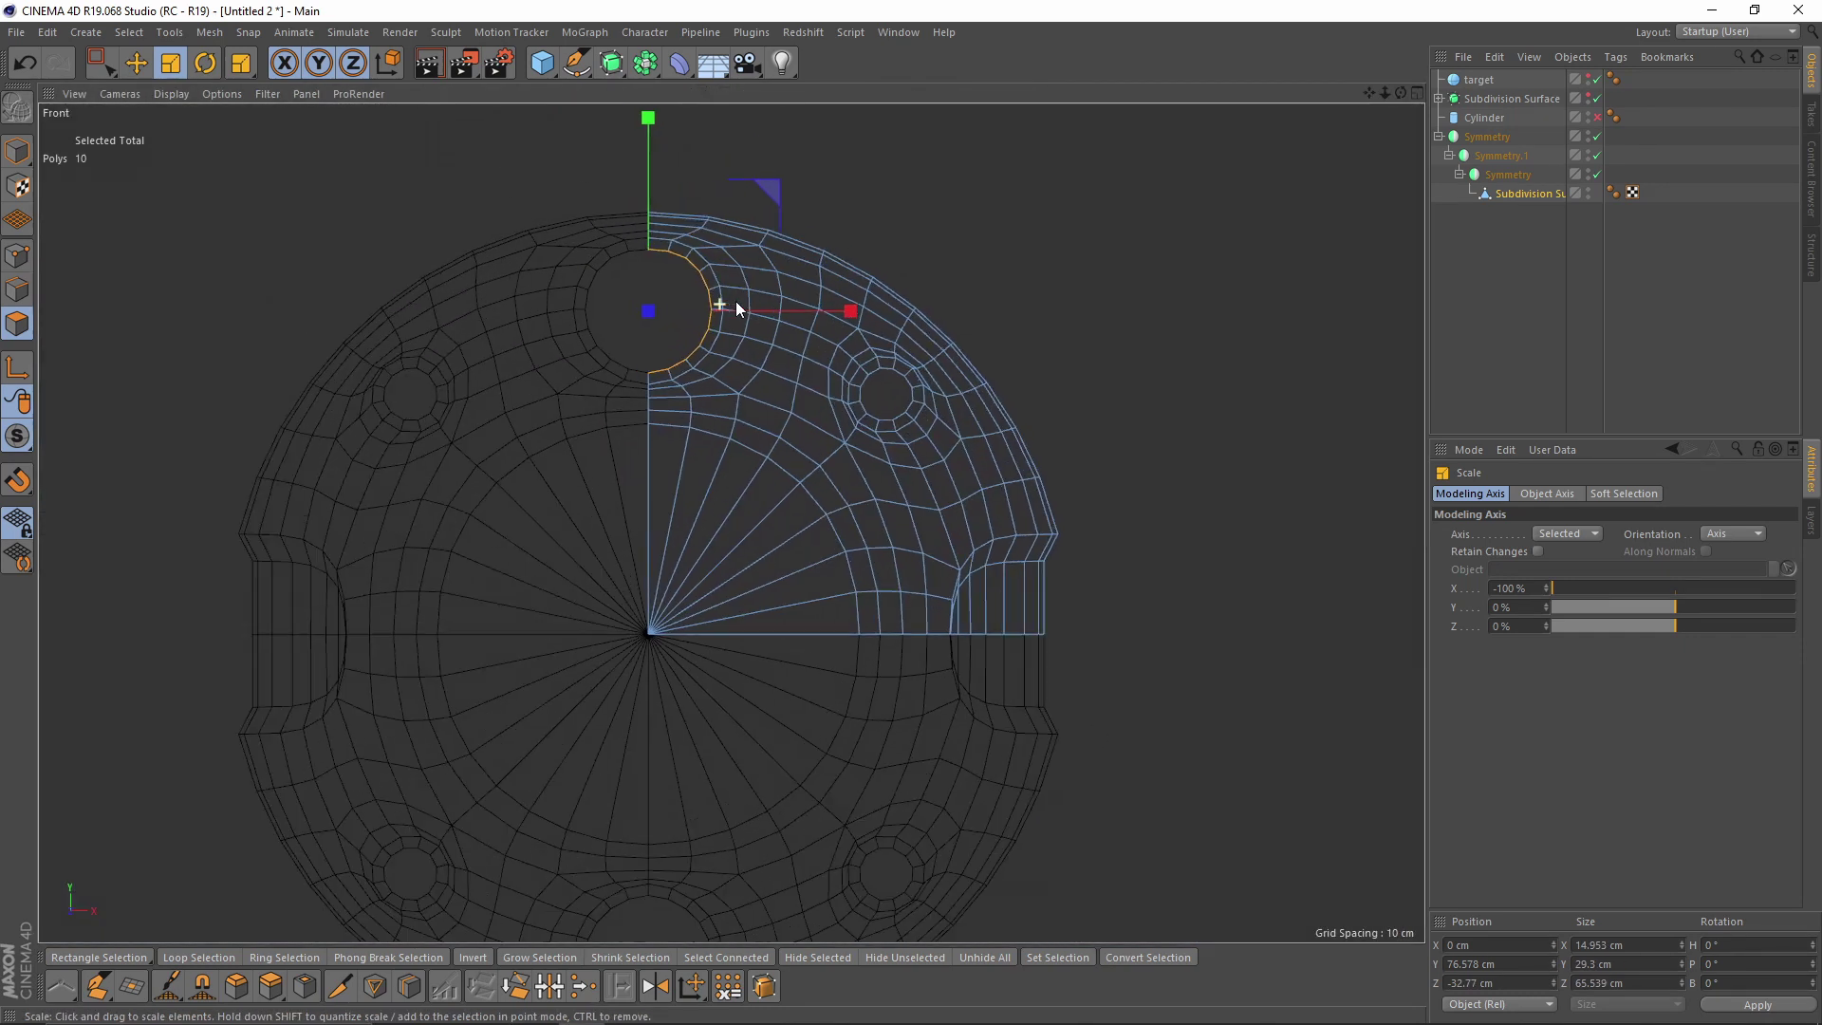
pyautogui.middleClick(852, 471)
pyautogui.middleClick(481, 311)
pyautogui.keyDown('alt'); pyautogui.moveTo(670, 395); pyautogui.dragTo(193, 296); pyautogui.keyUp('alt')
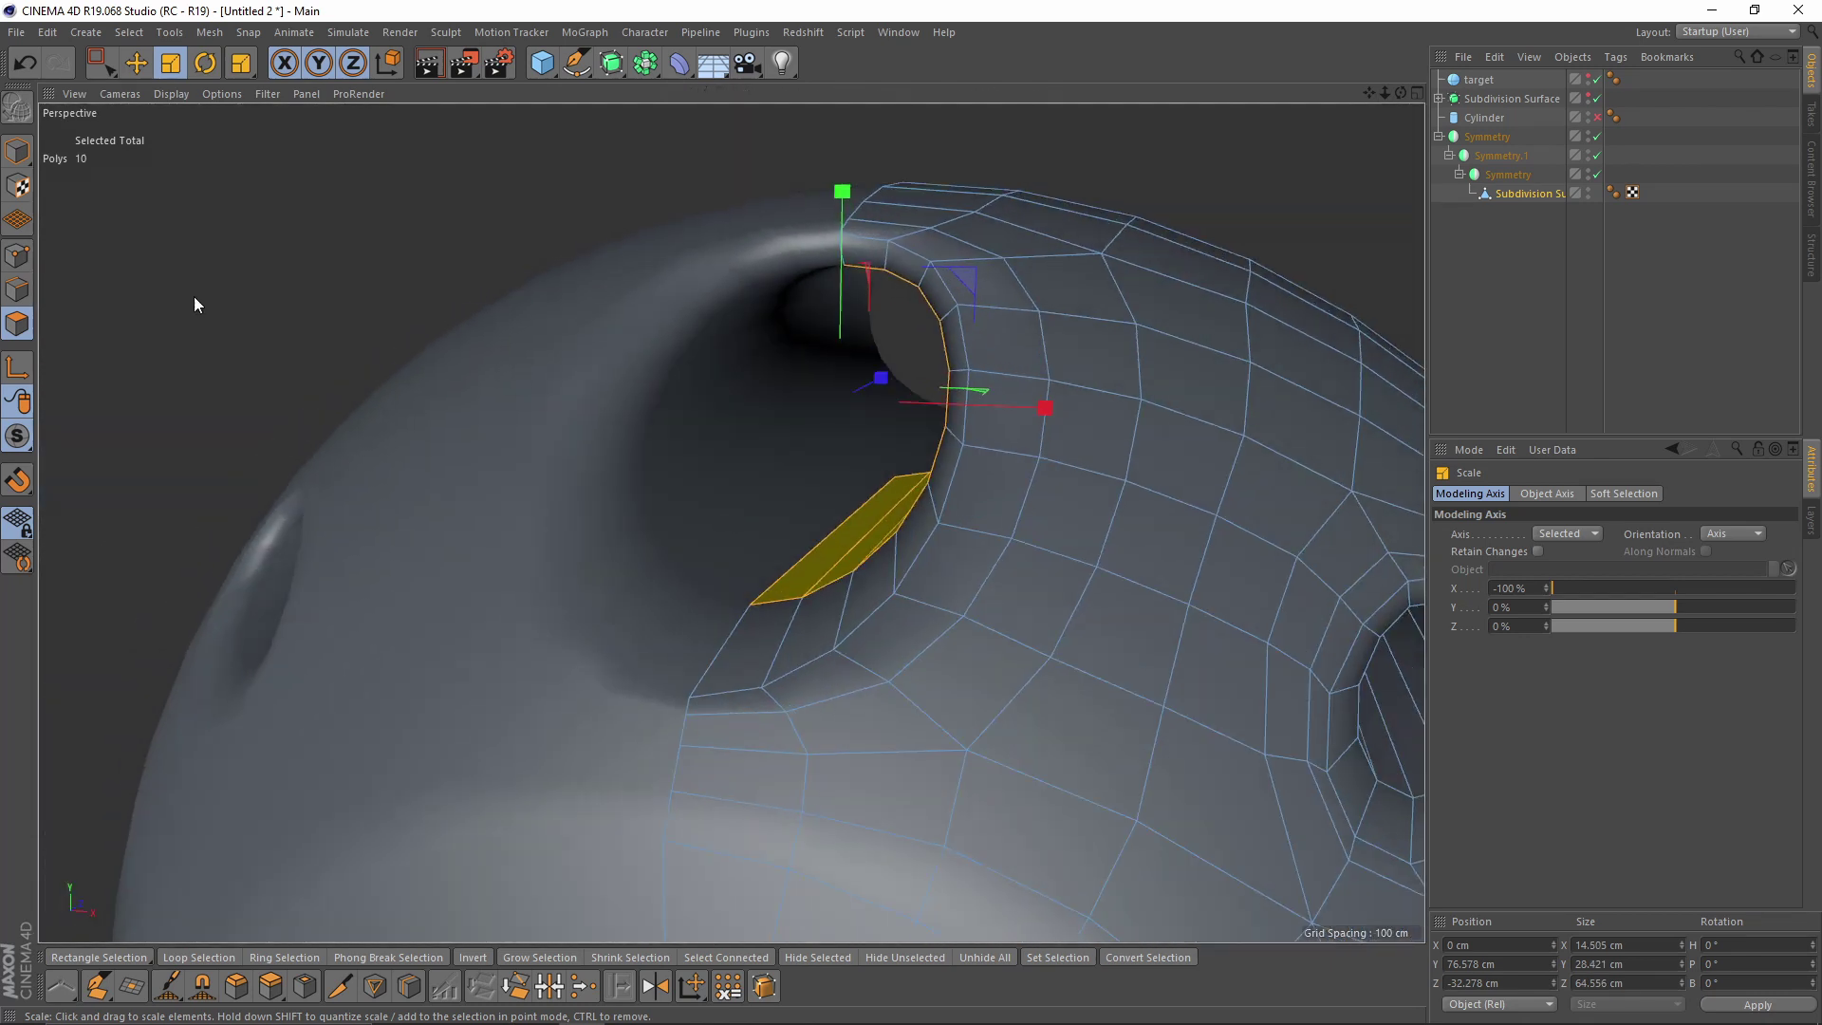
# - Select the front edge loop of the upper opening's inner wall and move it along Z toward the sphere surface
pyautogui.click(17, 290)
pyautogui.doubleClick(763, 600)
pyautogui.moveTo(930, 515)
pyautogui.keyDown('alt'); pyautogui.mouseDown()
pyautogui.moveTo(880, 516)
pyautogui.moveTo(925, 489)
pyautogui.mouseUp(); pyautogui.keyUp('alt')
pyautogui.moveTo(951, 391); pyautogui.dragTo(884, 423)
pyautogui.press('t')
pyautogui.press('e')
pyautogui.keyDown('alt'); pyautogui.moveTo(918, 415); pyautogui.dragTo(807, 446, button='right'); pyautogui.keyUp('alt')
pyautogui.keyDown('alt'); pyautogui.moveTo(800, 459); pyautogui.dragTo(840, 465); pyautogui.keyUp('alt')
pyautogui.keyDown('alt'); pyautogui.moveTo(832, 486); pyautogui.dragTo(790, 454); pyautogui.keyUp('alt')
pyautogui.scroll(3, 696, 499)
# - Add a loop cut at about 81.4% around the radial fan of the front round cap
pyautogui.press('k')
pyautogui.press('l')
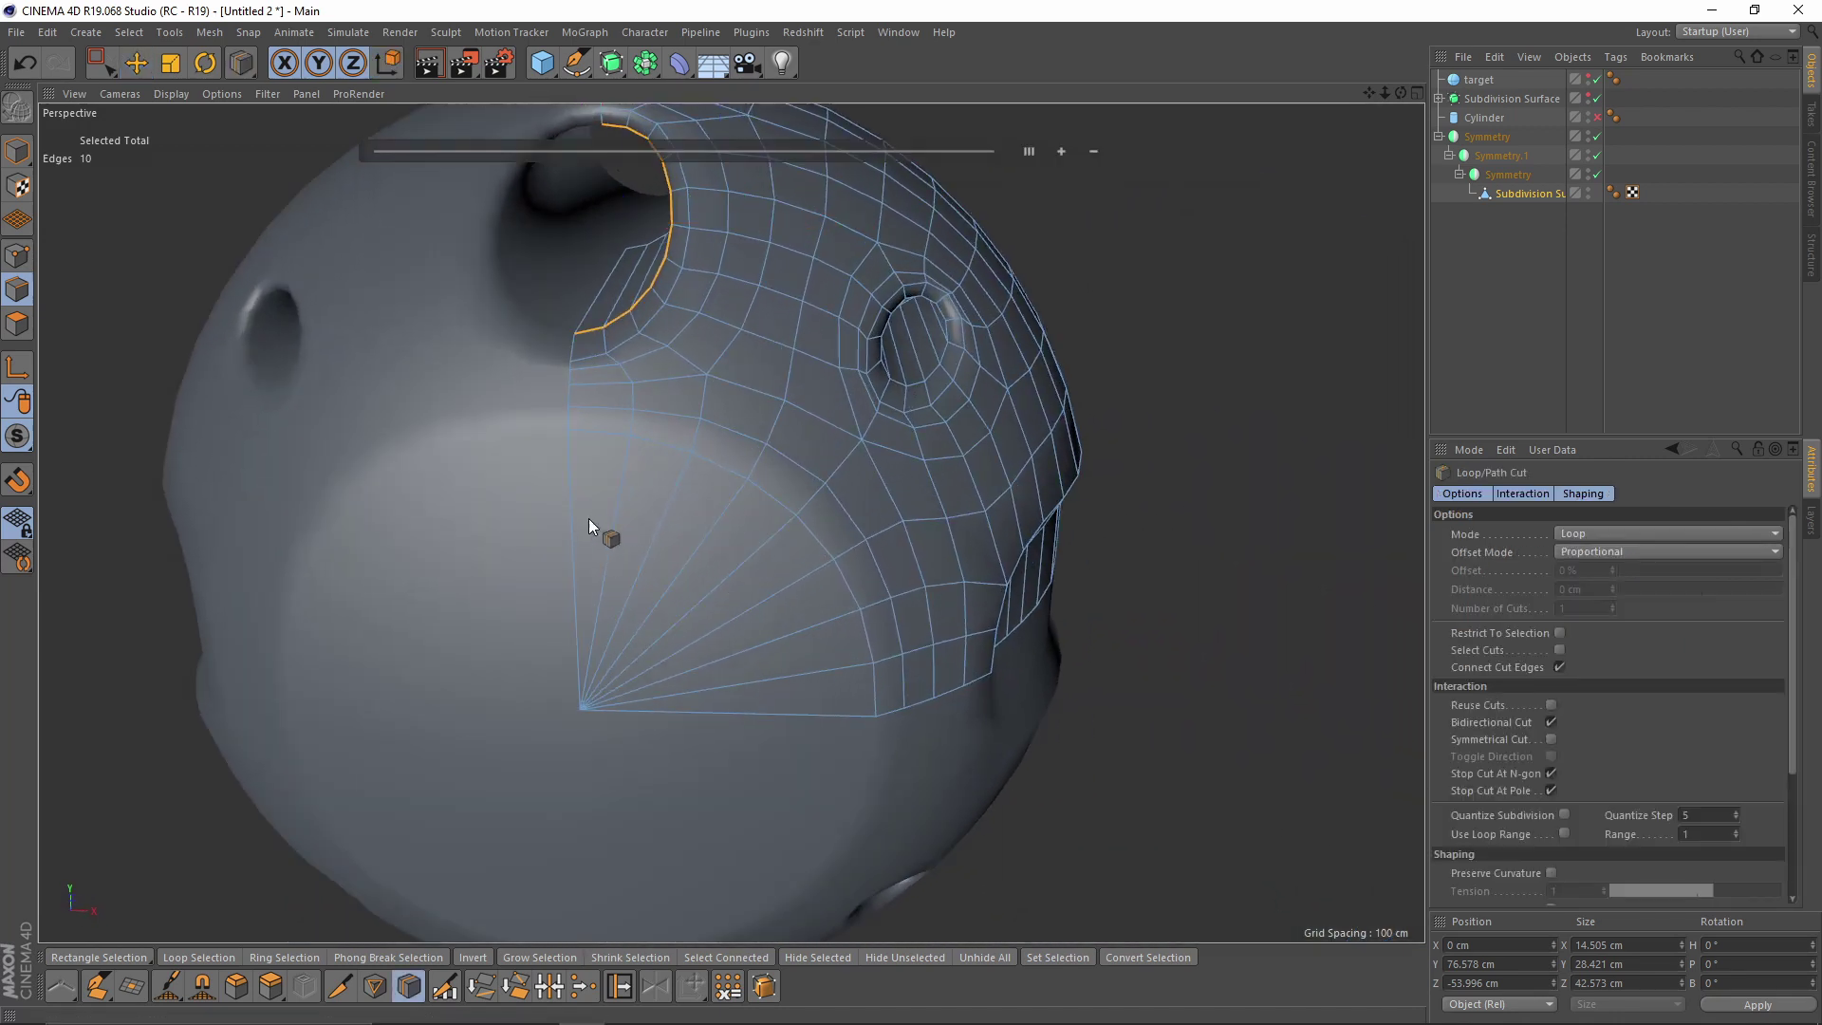
pyautogui.click(577, 486)
pyautogui.keyDown('alt'); pyautogui.moveTo(577, 486); pyautogui.dragTo(596, 465); pyautogui.keyUp('alt')
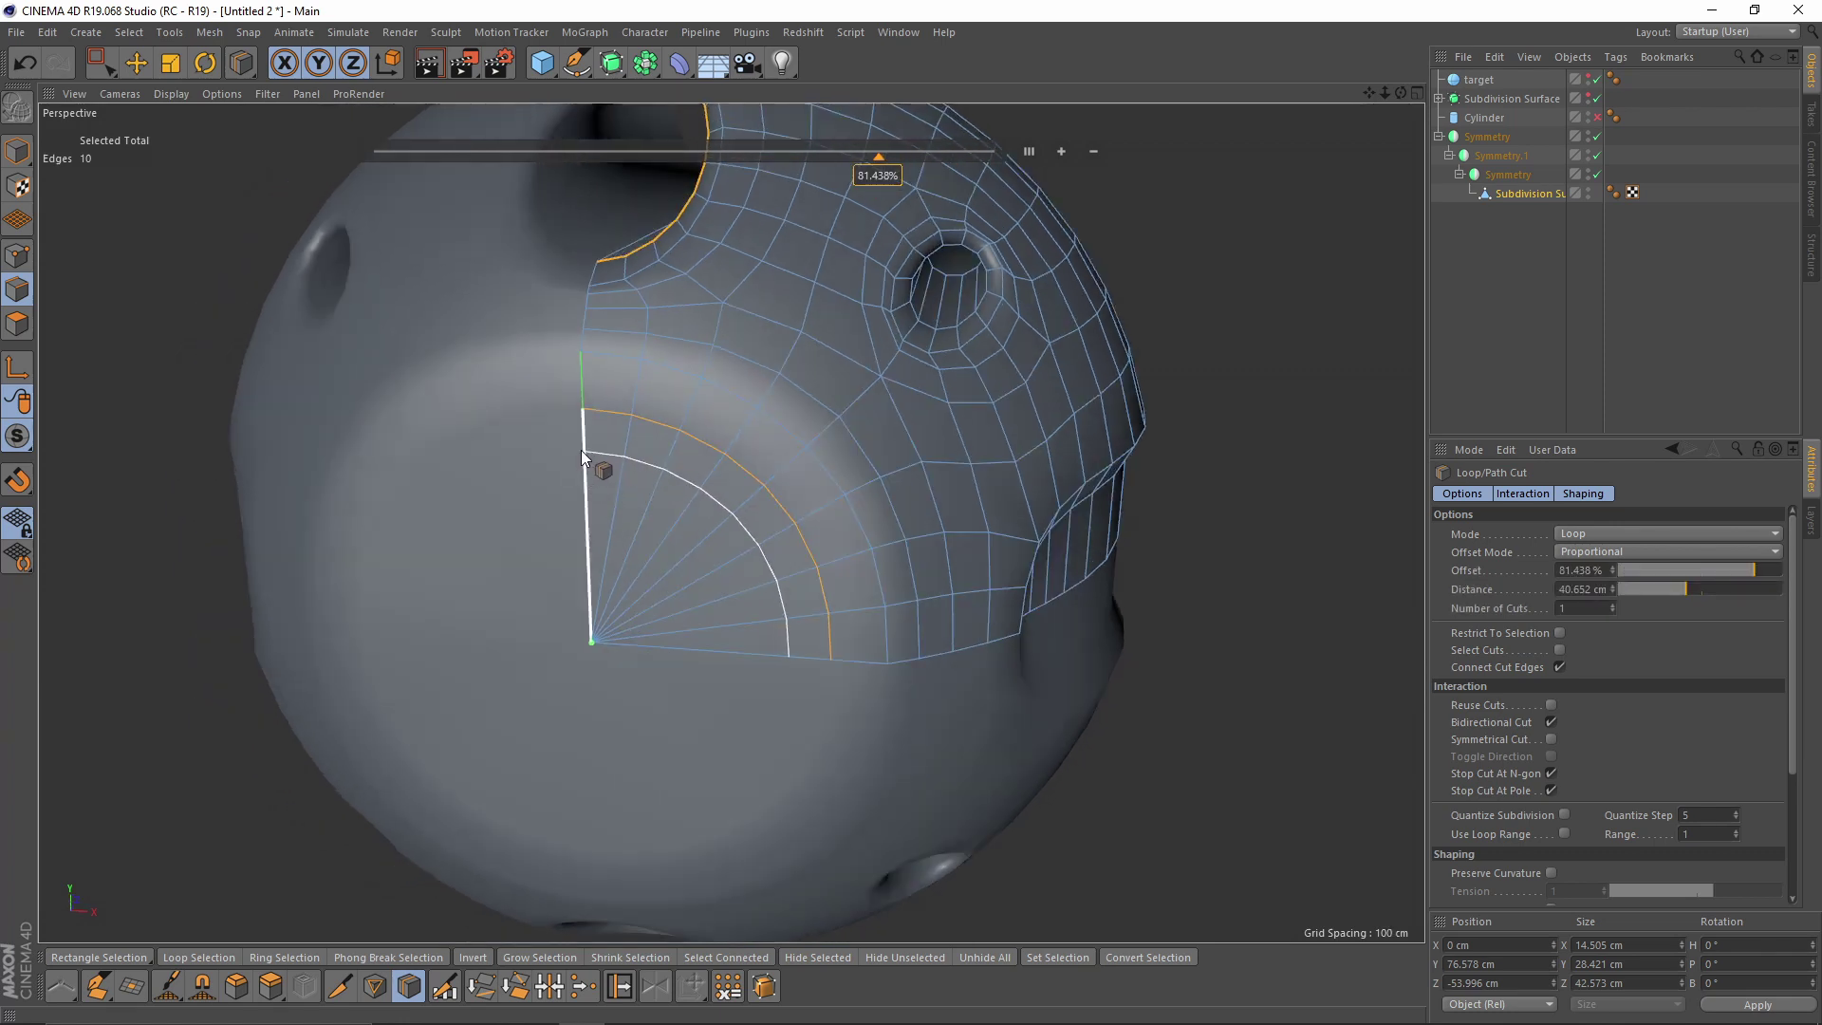
# - Select the fan polygons inside the front cap's new loop and push them inward along Z to form a recess
pyautogui.click(102, 63)
pyautogui.press('3')
pyautogui.moveTo(588, 579); pyautogui.dragTo(633, 669)
pyautogui.moveTo(678, 488); pyautogui.dragTo(805, 508)
# - Add a loop cut at about 95.7% just inside the edge of the recessed front disc
pyautogui.rightClick(806, 508)
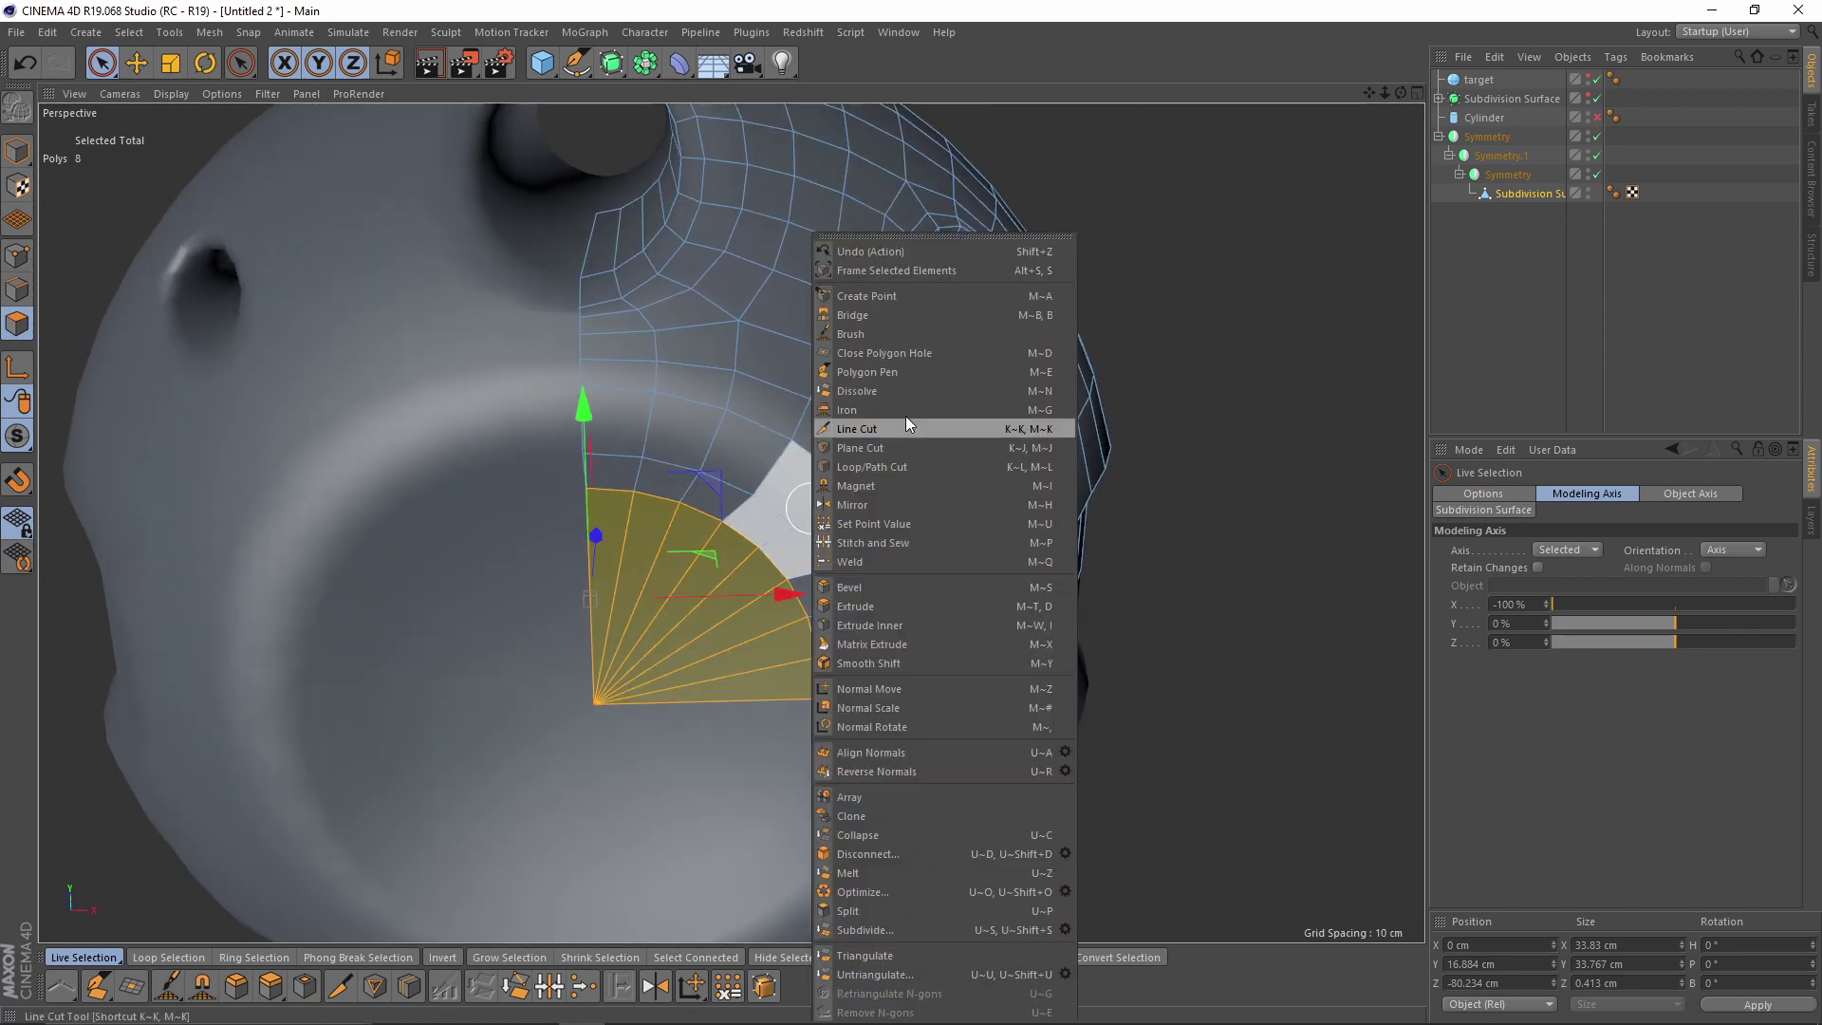
pyautogui.click(880, 467)
pyautogui.scroll(2, 583, 502)
pyautogui.click(579, 497)
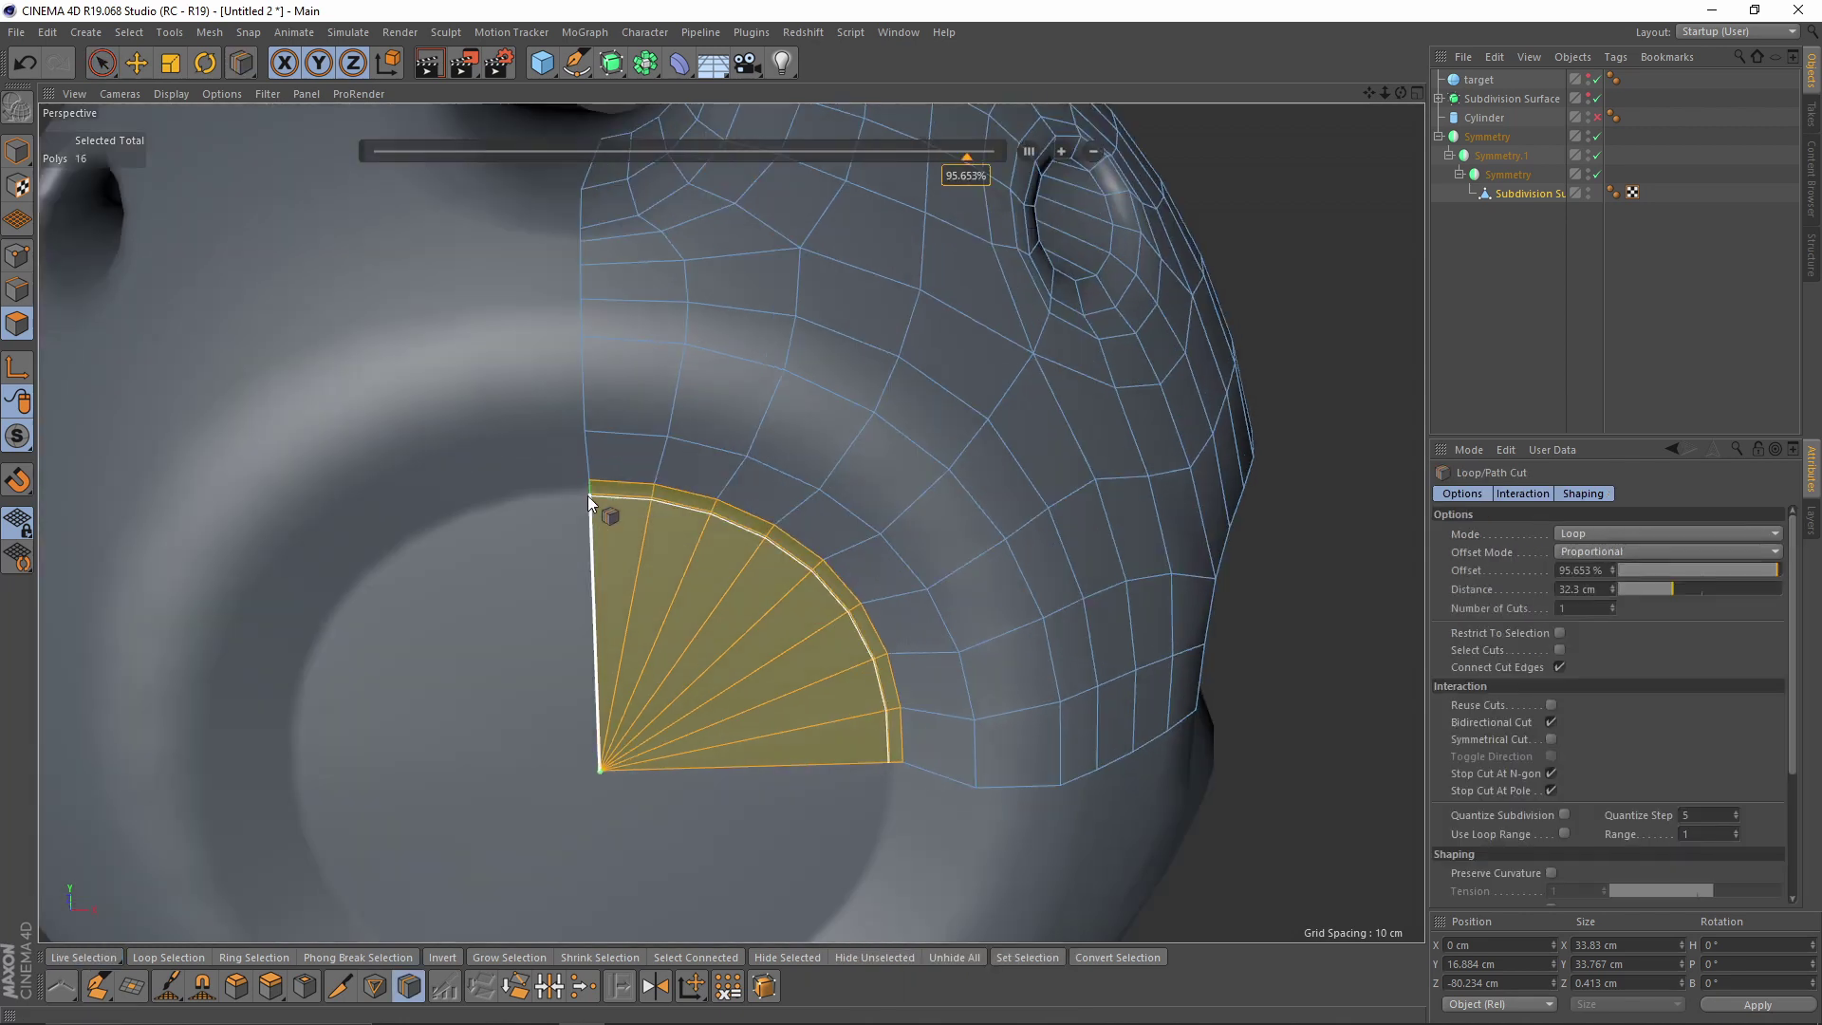
# - Add two loop cuts at about 26.1% and 78.1% around the raised ring bordering the front recess
pyautogui.click(590, 393)
pyautogui.keyDown('alt'); pyautogui.moveTo(643, 358); pyautogui.dragTo(617, 355); pyautogui.keyUp('alt')
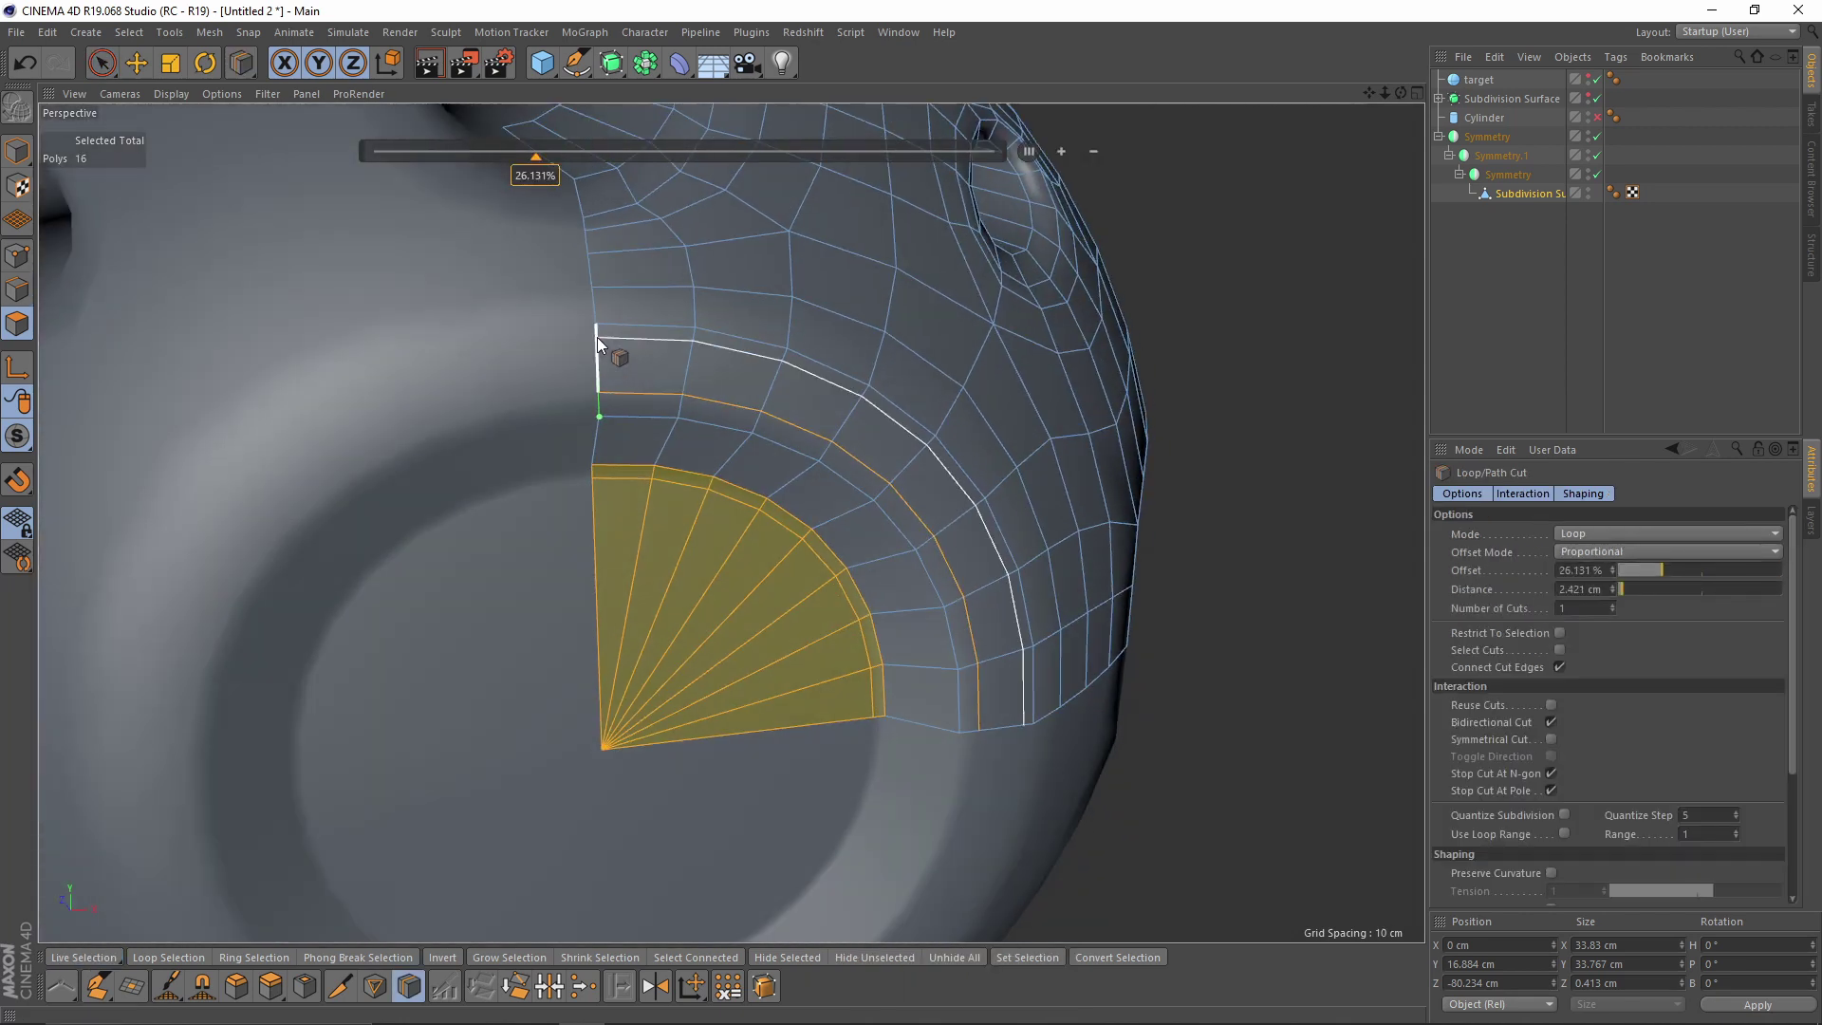
pyautogui.click(596, 338)
pyautogui.keyDown('alt'); pyautogui.moveTo(664, 271); pyautogui.dragTo(643, 484, button='middle'); pyautogui.keyUp('alt')
pyautogui.keyDown('alt'); pyautogui.moveTo(643, 484); pyautogui.dragTo(704, 516); pyautogui.keyUp('alt')
pyautogui.keyDown('alt'); pyautogui.moveTo(703, 517); pyautogui.dragTo(719, 581, button='middle'); pyautogui.keyUp('alt')
pyautogui.keyDown('alt'); pyautogui.moveTo(719, 581); pyautogui.dragTo(731, 493); pyautogui.keyUp('alt')
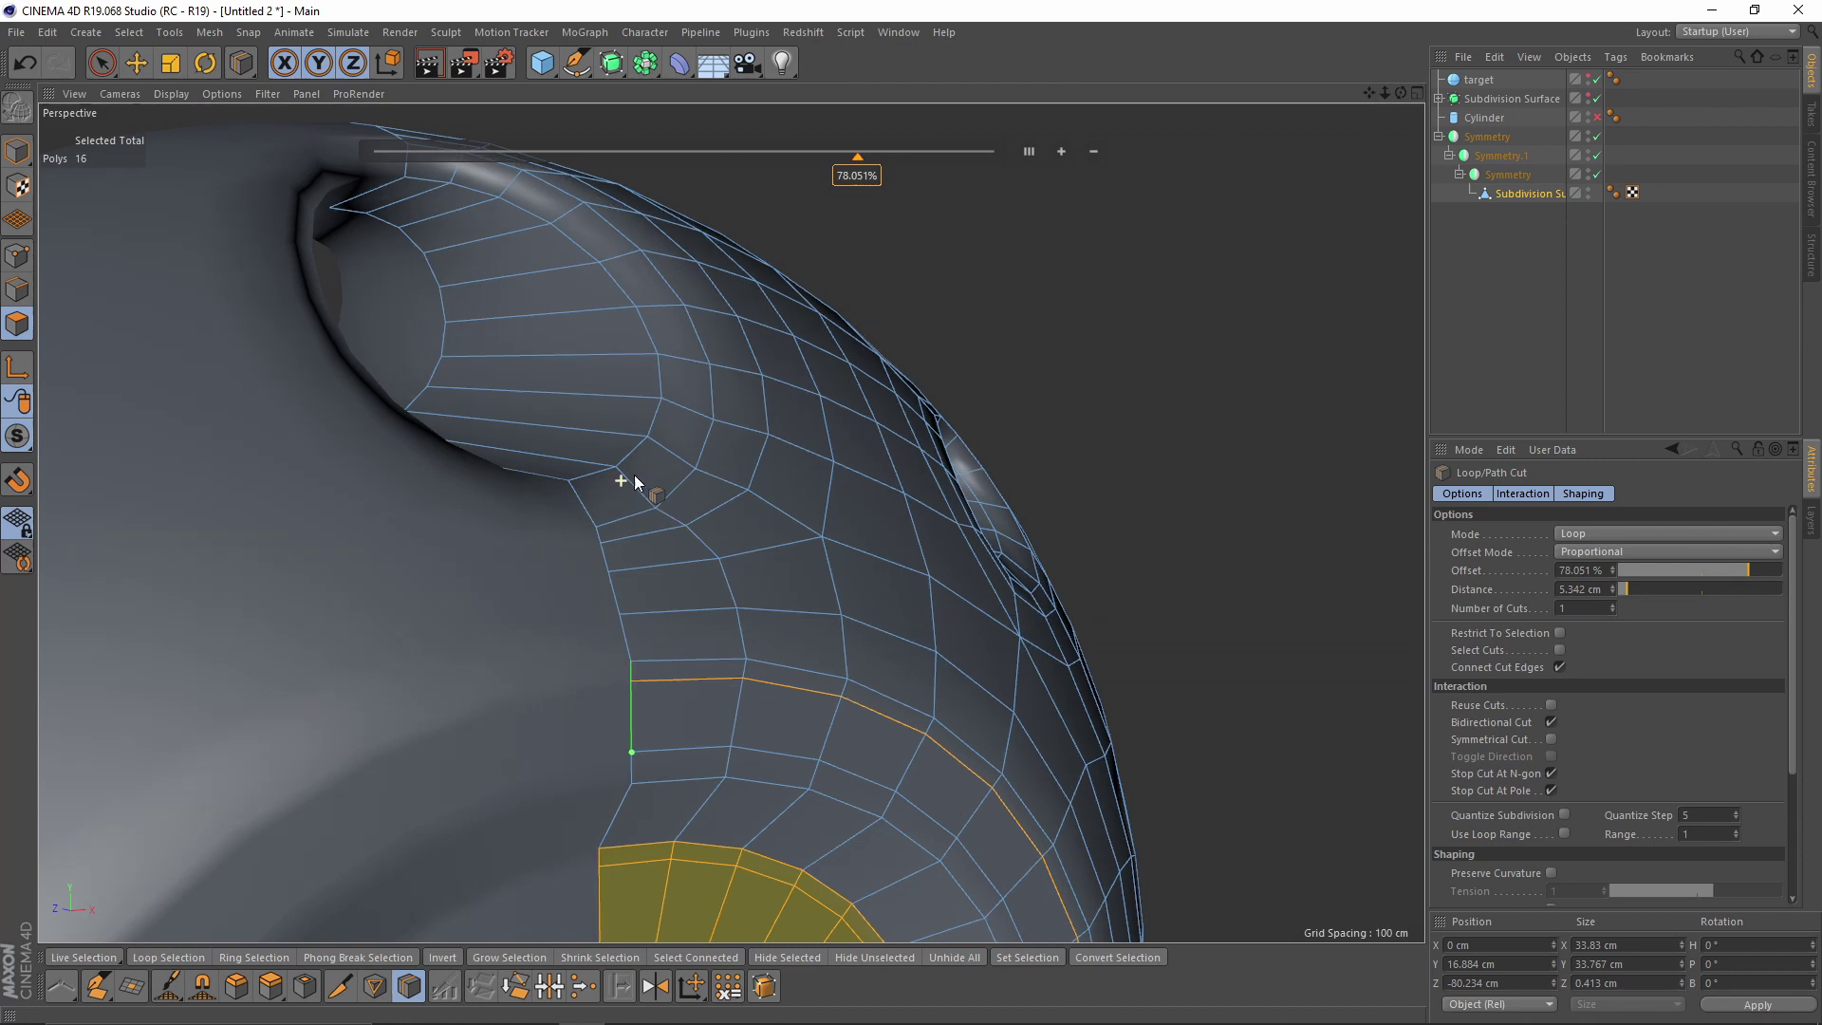
# - Add two supporting loop cuts around the rim and inner wall of the upper round opening
pyautogui.keyDown('alt'); pyautogui.moveTo(621, 481); pyautogui.dragTo(724, 508); pyautogui.keyUp('alt')
pyautogui.scroll(2, 596, 501)
pyautogui.click(544, 477)
pyautogui.keyDown('alt'); pyautogui.moveTo(556, 481); pyautogui.dragTo(380, 494); pyautogui.keyUp('alt')
pyautogui.click(604, 532)
pyautogui.keyDown('alt'); pyautogui.moveTo(708, 549); pyautogui.dragTo(588, 579); pyautogui.keyUp('alt')
# - Add supporting loop cuts at about 97.2% on the small opening's inner wall and 79.2% near its rim
pyautogui.keyDown('alt'); pyautogui.moveTo(939, 578); pyautogui.dragTo(836, 531); pyautogui.keyUp('alt')
pyautogui.click(848, 492)
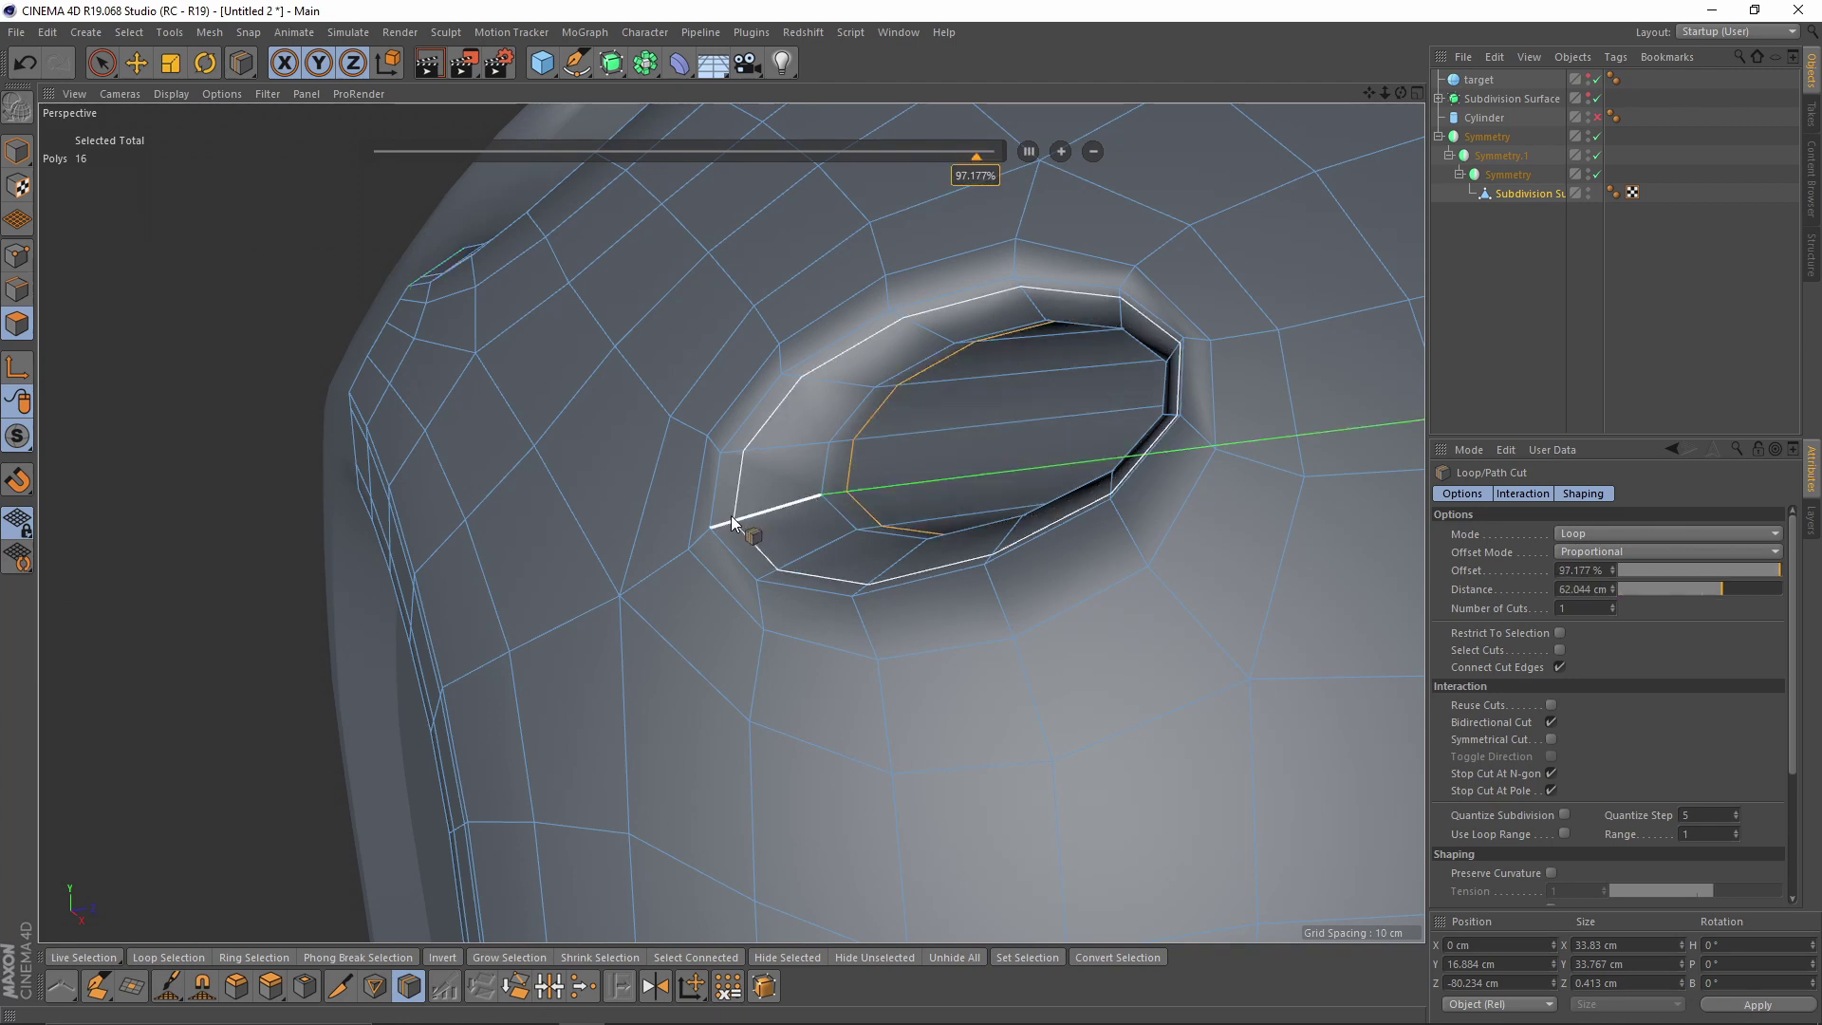
pyautogui.click(731, 515)
pyautogui.scroll(-4, 708, 539)
pyautogui.keyDown('alt'); pyautogui.moveTo(708, 539); pyautogui.dragTo(719, 503); pyautogui.keyUp('alt')
pyautogui.scroll(2, 757, 567)
pyautogui.keyDown('alt'); pyautogui.moveTo(757, 567); pyautogui.dragTo(797, 528); pyautogui.keyUp('alt')
pyautogui.scroll(3, 779, 607)
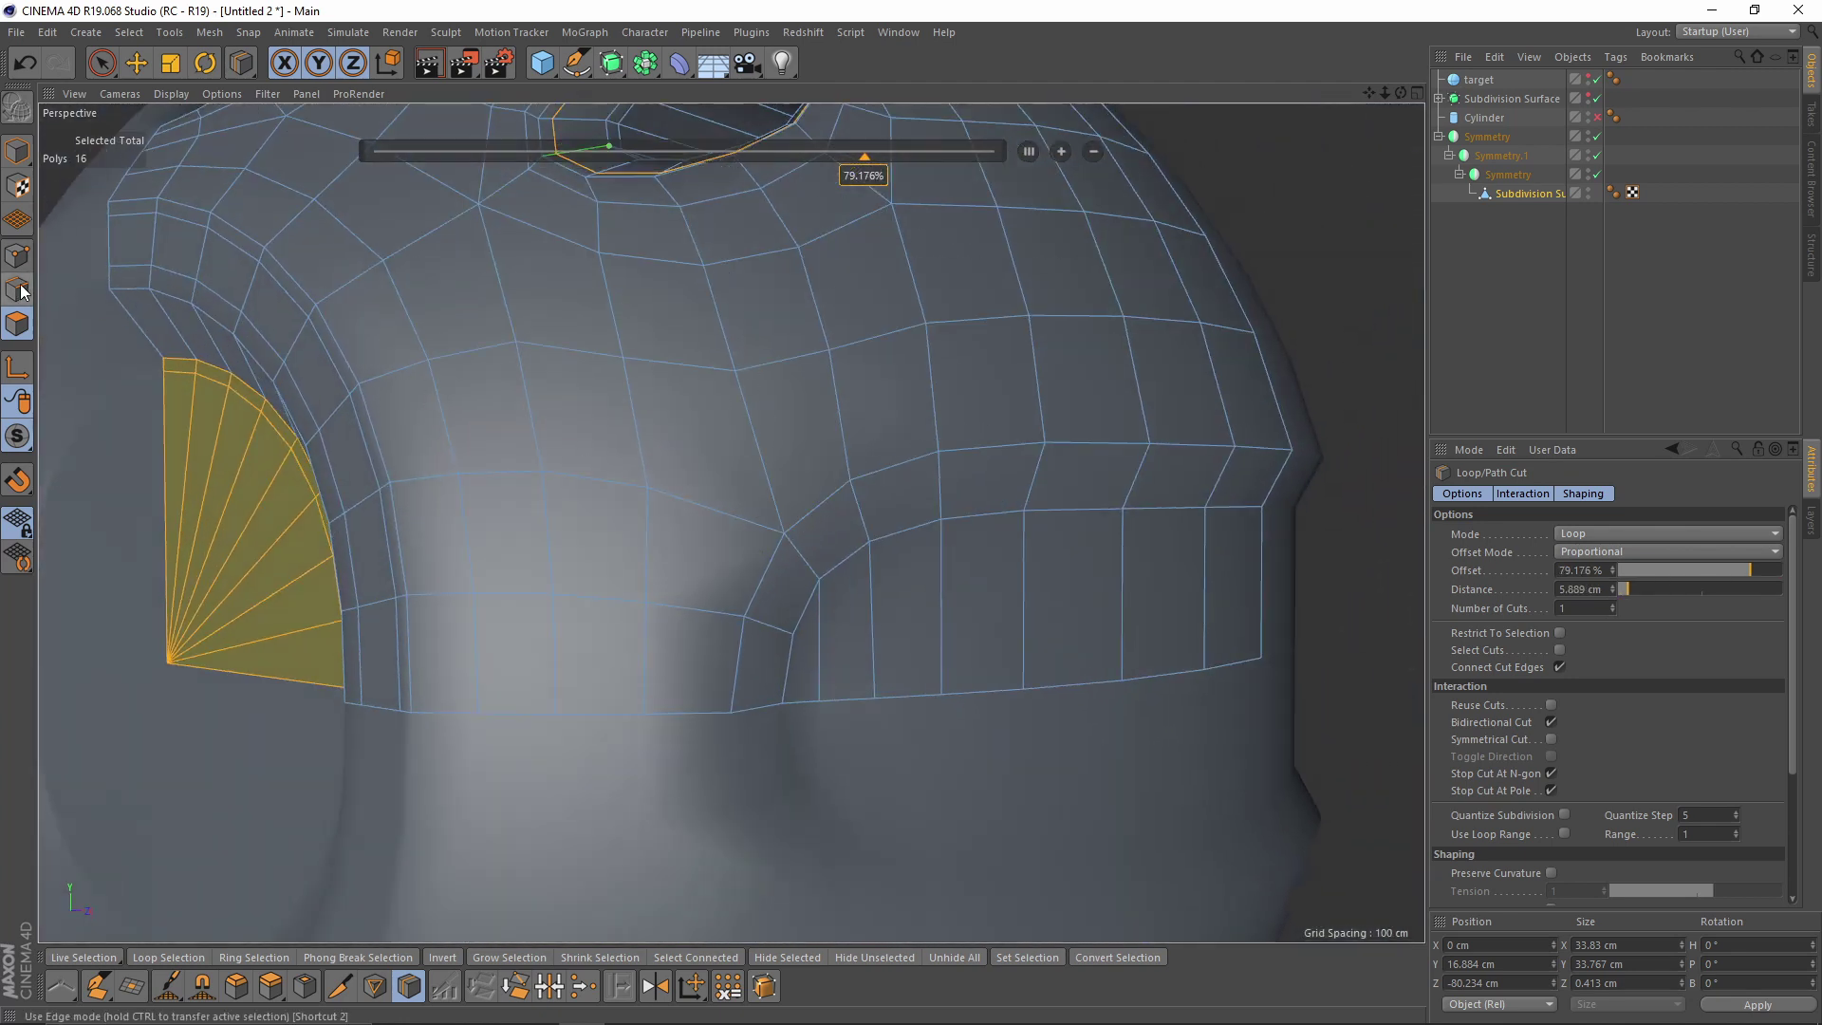
# - Select the outer edge loop of the side recess and slide a cloned support loop off it with the Slide tool at about -1.035 cm
pyautogui.click(21, 292)
pyautogui.press('e')
pyautogui.click(744, 588)
pyautogui.doubleClick(808, 521)
pyautogui.scroll(1, 915, 561)
pyautogui.keyDown('alt'); pyautogui.moveTo(831, 566); pyautogui.dragTo(885, 590); pyautogui.keyUp('alt')
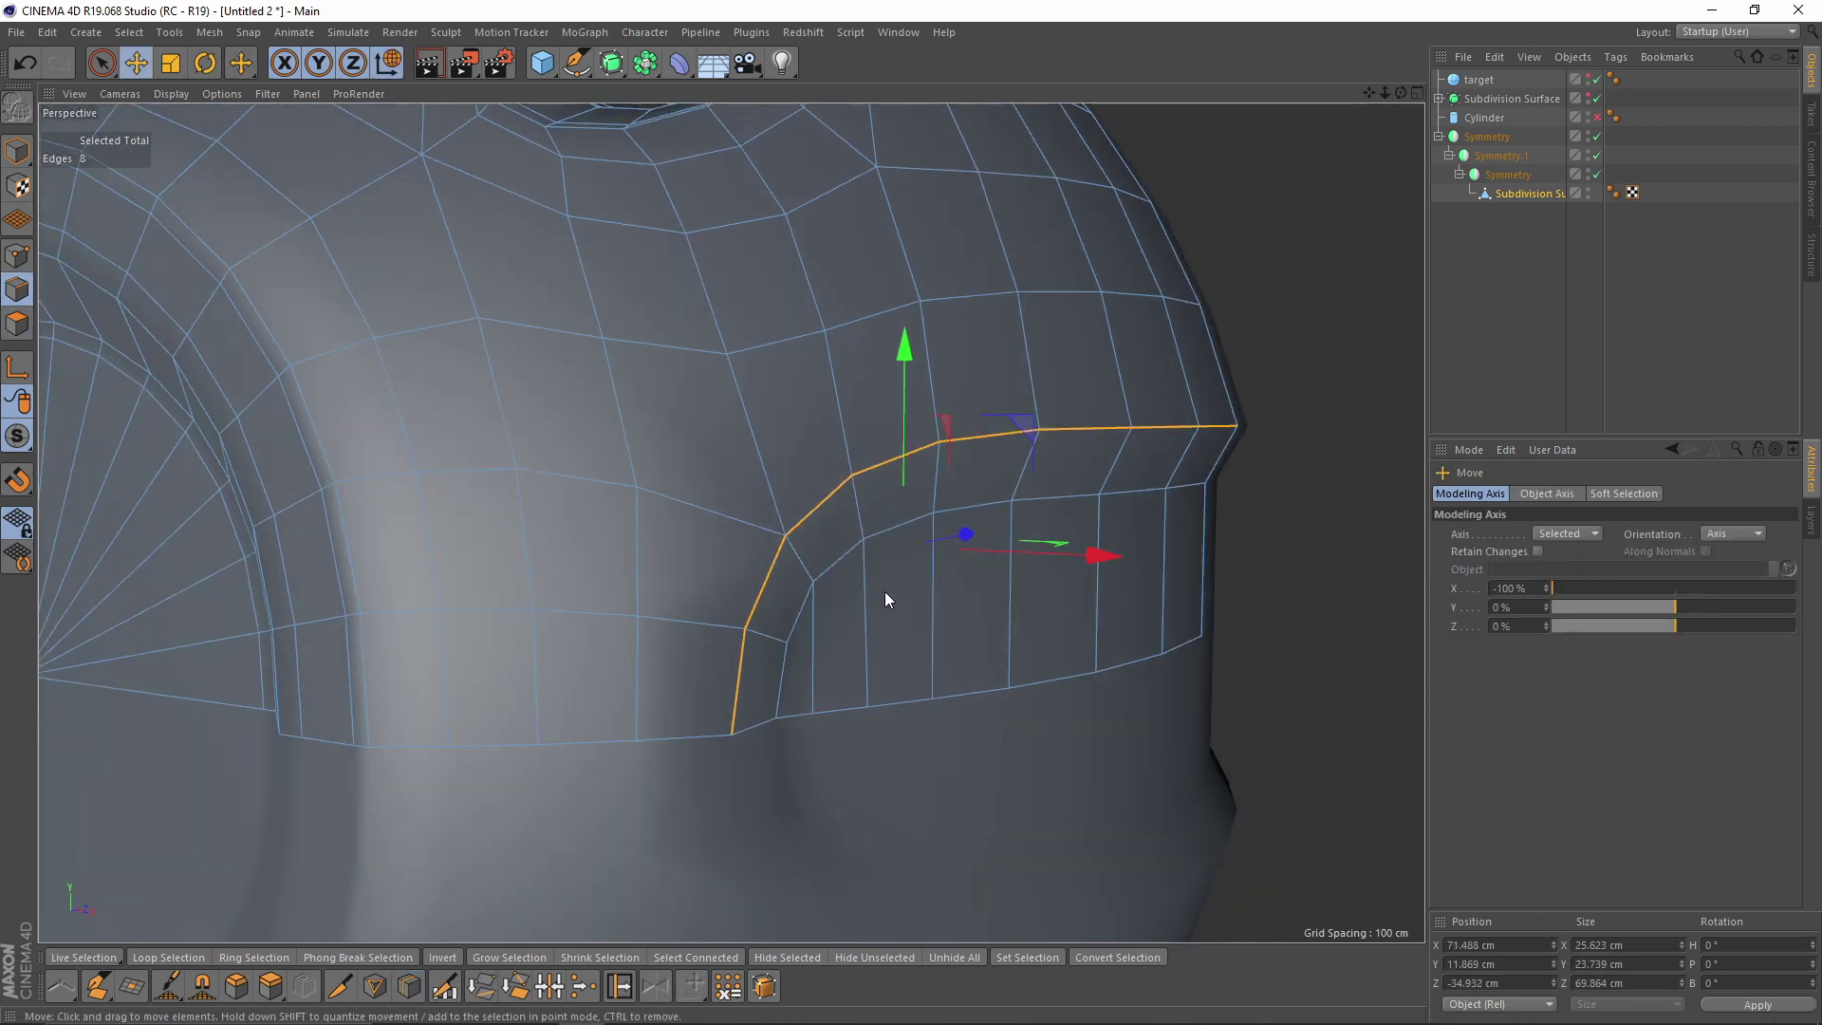
pyautogui.rightClick(942, 603)
pyautogui.click(784, 594)
pyautogui.keyDown('alt'); pyautogui.moveTo(818, 610); pyautogui.dragTo(829, 628, button='middle'); pyautogui.keyUp('alt')
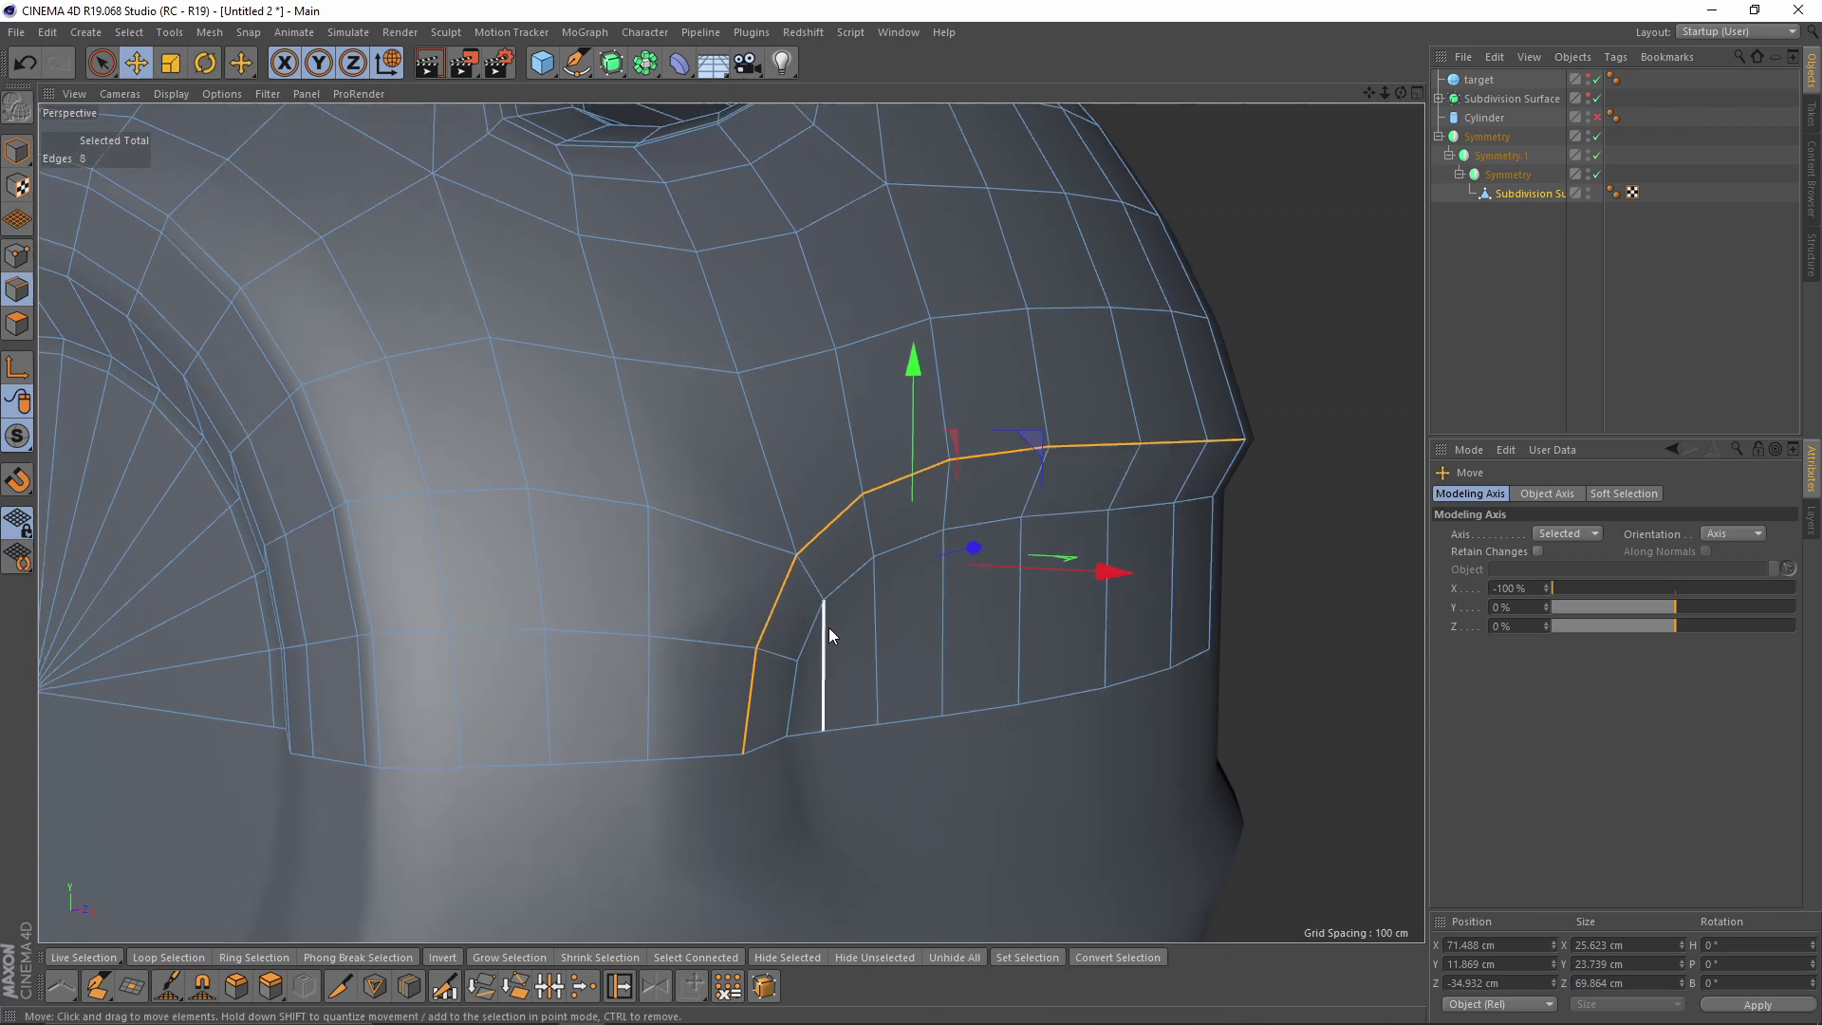
pyautogui.keyDown('alt'); pyautogui.moveTo(828, 628); pyautogui.dragTo(850, 629); pyautogui.keyUp('alt')
pyautogui.keyDown('alt'); pyautogui.moveTo(850, 629); pyautogui.dragTo(834, 568, button='middle'); pyautogui.keyUp('alt')
pyautogui.rightClick(953, 595)
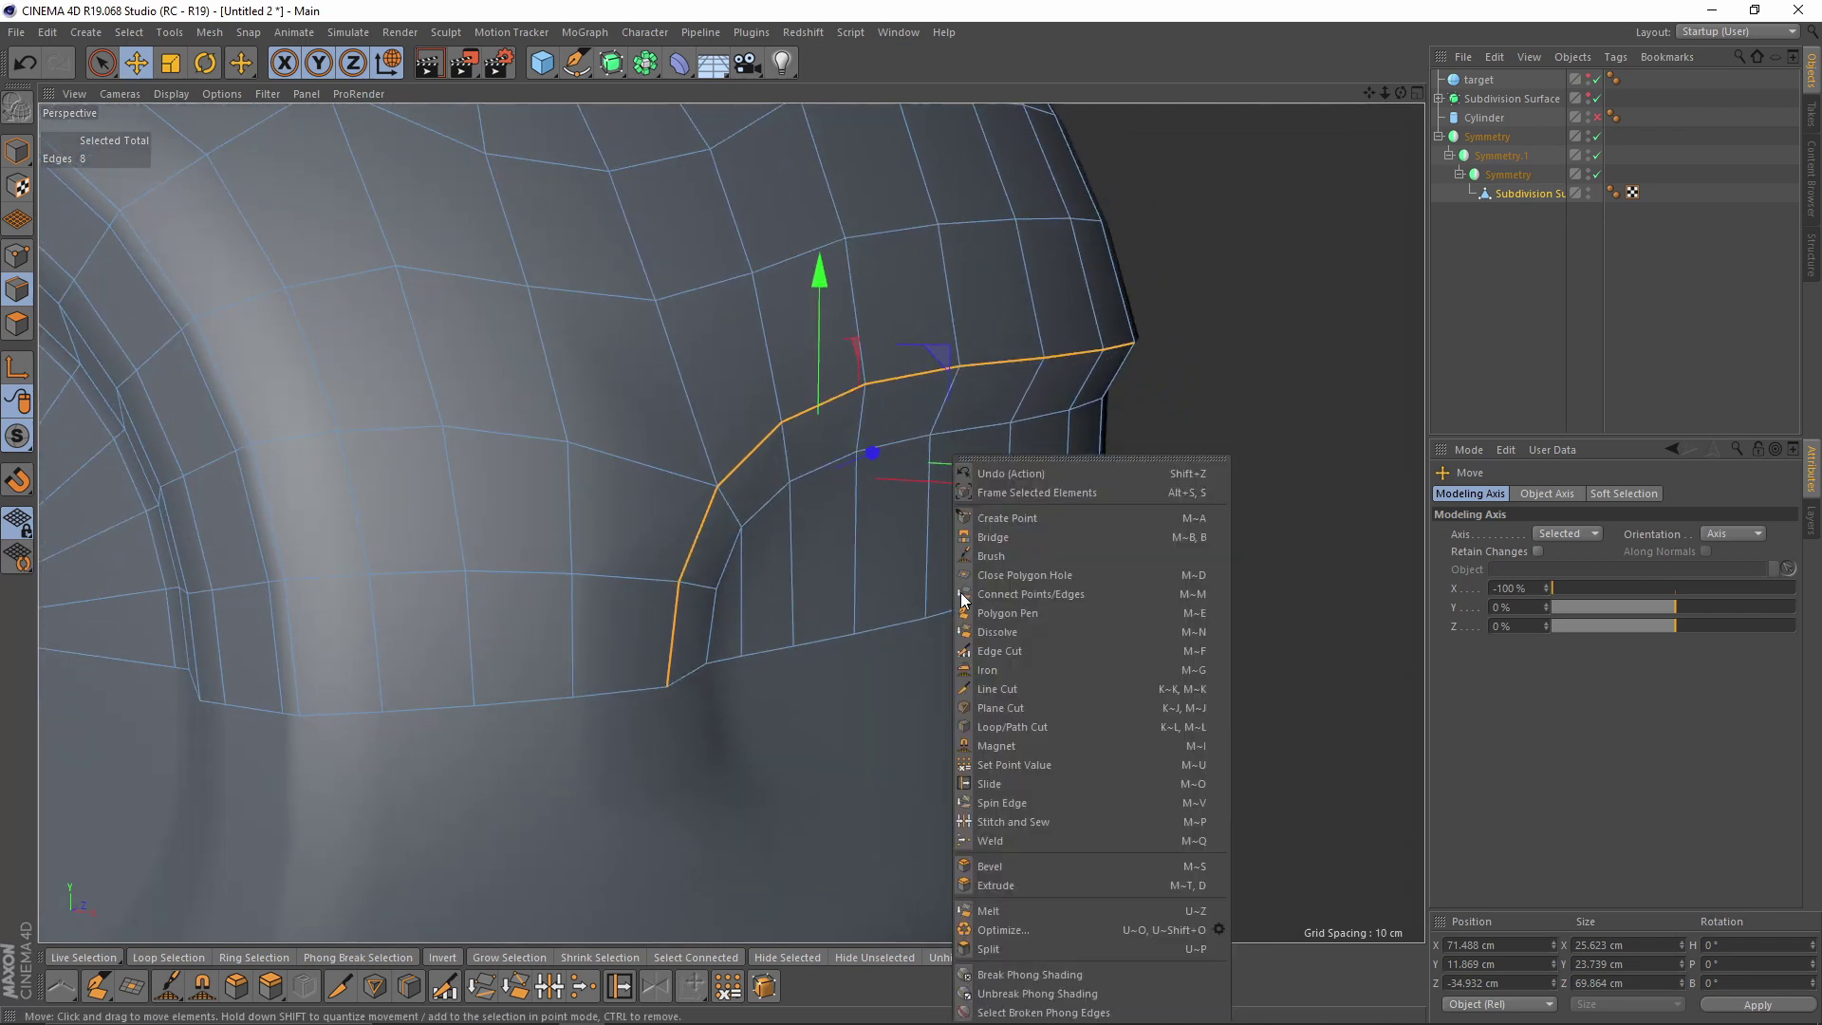
pyautogui.click(1034, 784)
pyautogui.moveTo(1205, 520)
pyautogui.keyDown('alt'); pyautogui.mouseDown()
pyautogui.moveTo(879, 515)
pyautogui.moveTo(716, 482)
pyautogui.mouseUp(); pyautogui.keyUp('alt')
pyautogui.keyDown('alt'); pyautogui.moveTo(852, 555); pyautogui.dragTo(845, 532); pyautogui.keyUp('alt')
# - Select the whole inner edge loop of the side recess and slide a cloned support loop beside it
pyautogui.click(809, 560)
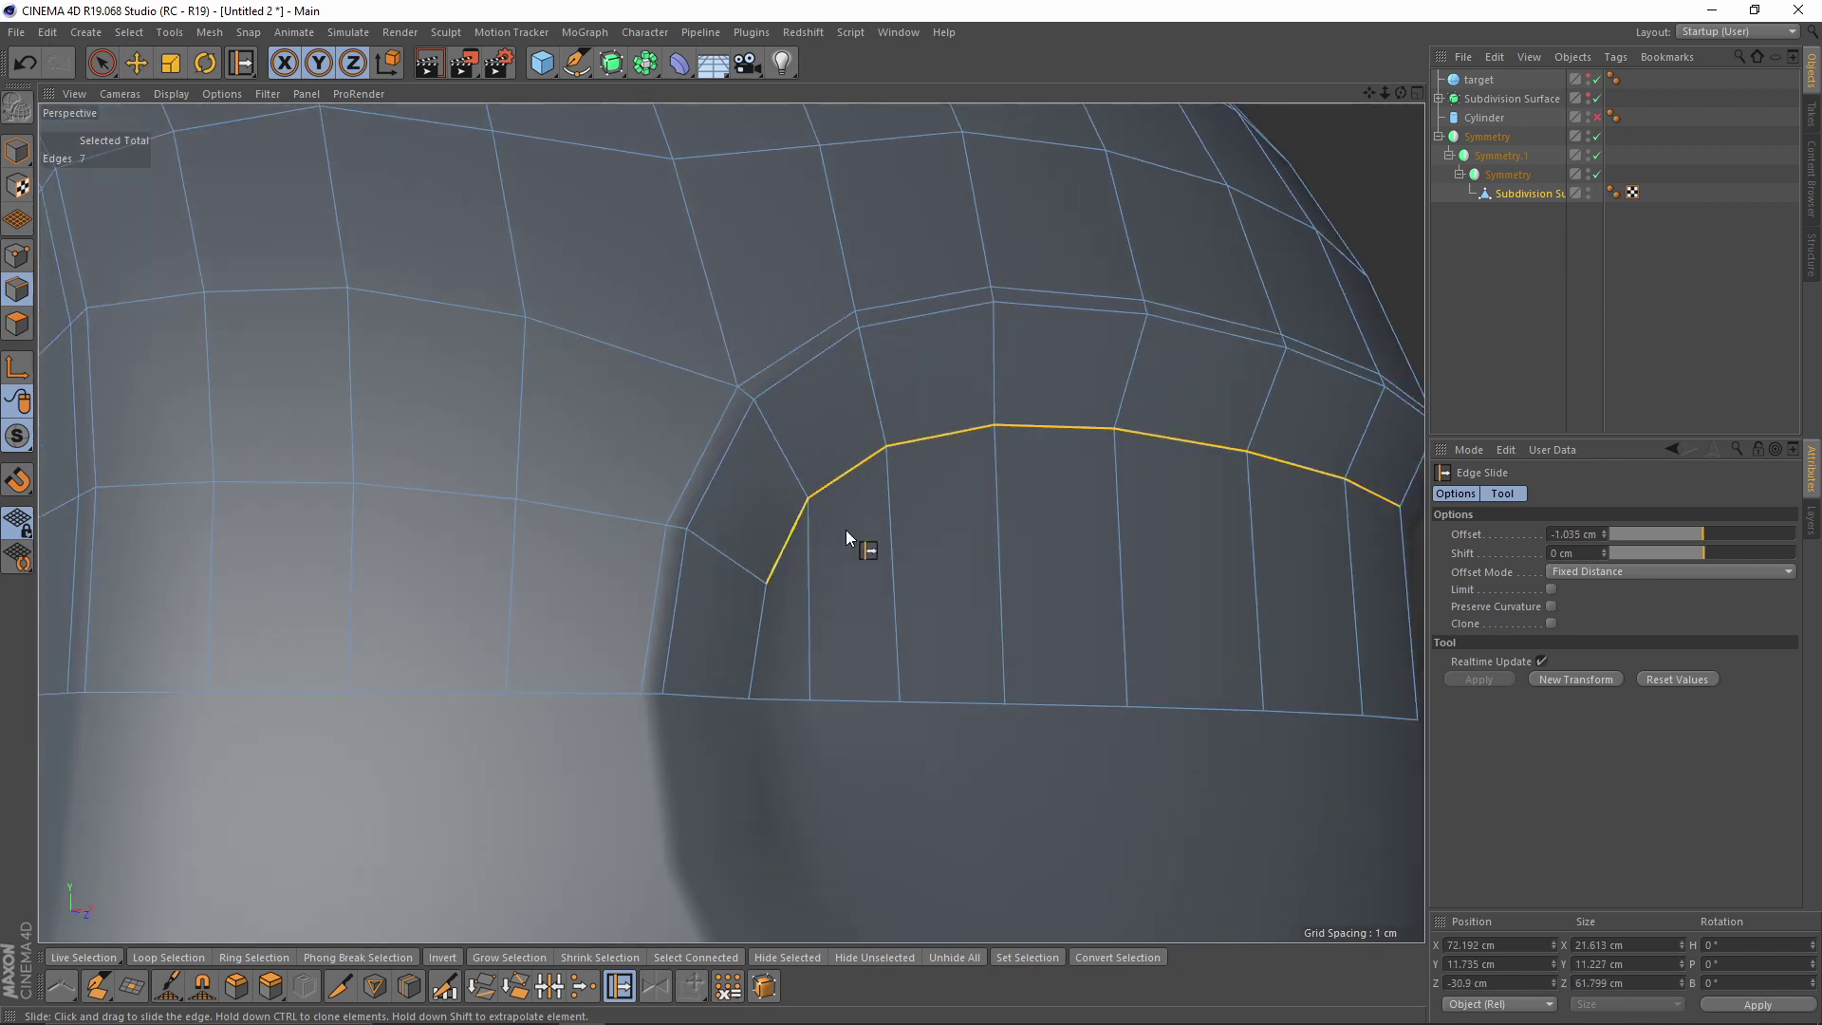
pyautogui.keyDown('shift'); pyautogui.click(767, 623); pyautogui.keyUp('shift')
pyautogui.keyDown('alt'); pyautogui.moveTo(829, 588); pyautogui.dragTo(804, 531, button='middle'); pyautogui.keyUp('alt')
pyautogui.moveTo(761, 492)
pyautogui.keyDown('ctrl'); pyautogui.mouseDown()
pyautogui.moveTo(787, 513)
pyautogui.moveTo(800, 475)
pyautogui.mouseUp(); pyautogui.keyUp('ctrl')
# - Slide individual points of the side recess's support loops to adjust their spacing
pyautogui.click(17, 255)
pyautogui.moveTo(866, 417); pyautogui.dragTo(868, 424)
pyautogui.keyDown('alt'); pyautogui.moveTo(893, 439); pyautogui.dragTo(817, 604); pyautogui.keyUp('alt')
pyautogui.moveTo(884, 430); pyautogui.dragTo(870, 428)
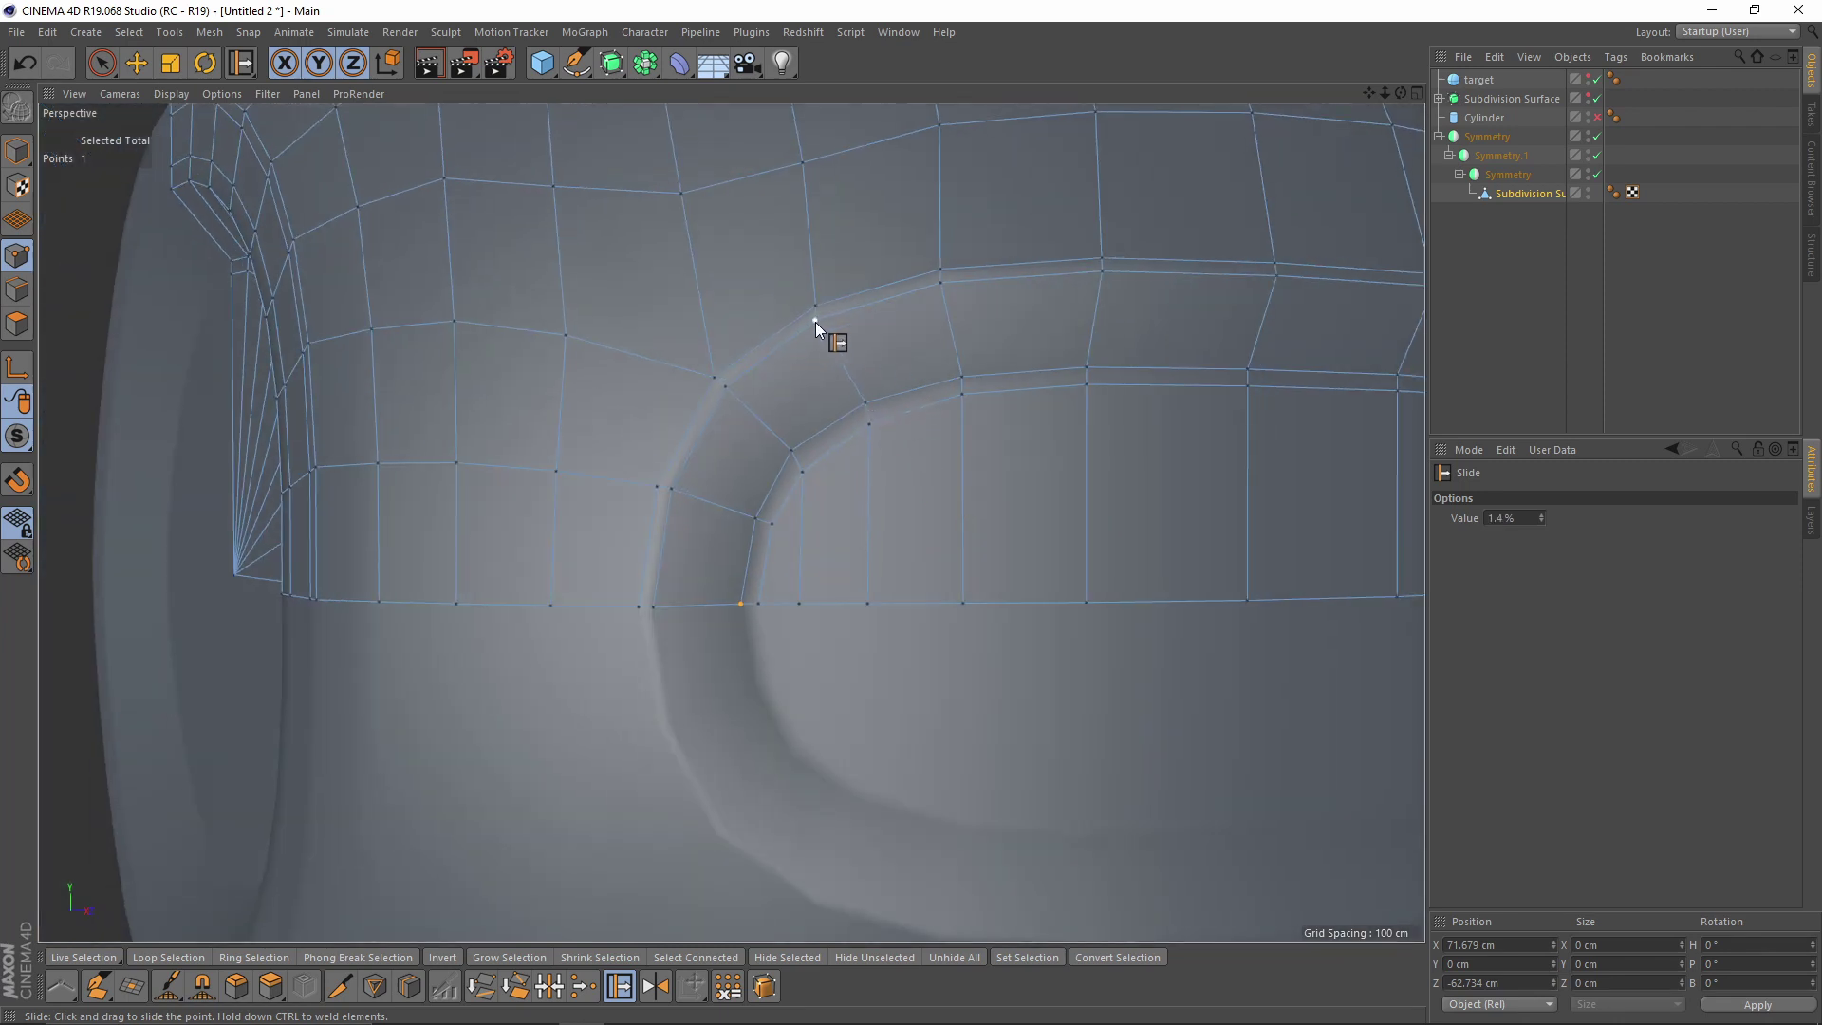
pyautogui.scroll(-5, 929, 454)
pyautogui.keyDown('alt'); pyautogui.moveTo(929, 454); pyautogui.dragTo(950, 461); pyautogui.keyUp('alt')
pyautogui.keyDown('alt'); pyautogui.moveTo(960, 530); pyautogui.dragTo(990, 554); pyautogui.keyUp('alt')
pyautogui.scroll(-1, 877, 509)
pyautogui.keyDown('alt'); pyautogui.moveTo(877, 510); pyautogui.dragTo(822, 488); pyautogui.keyUp('alt')
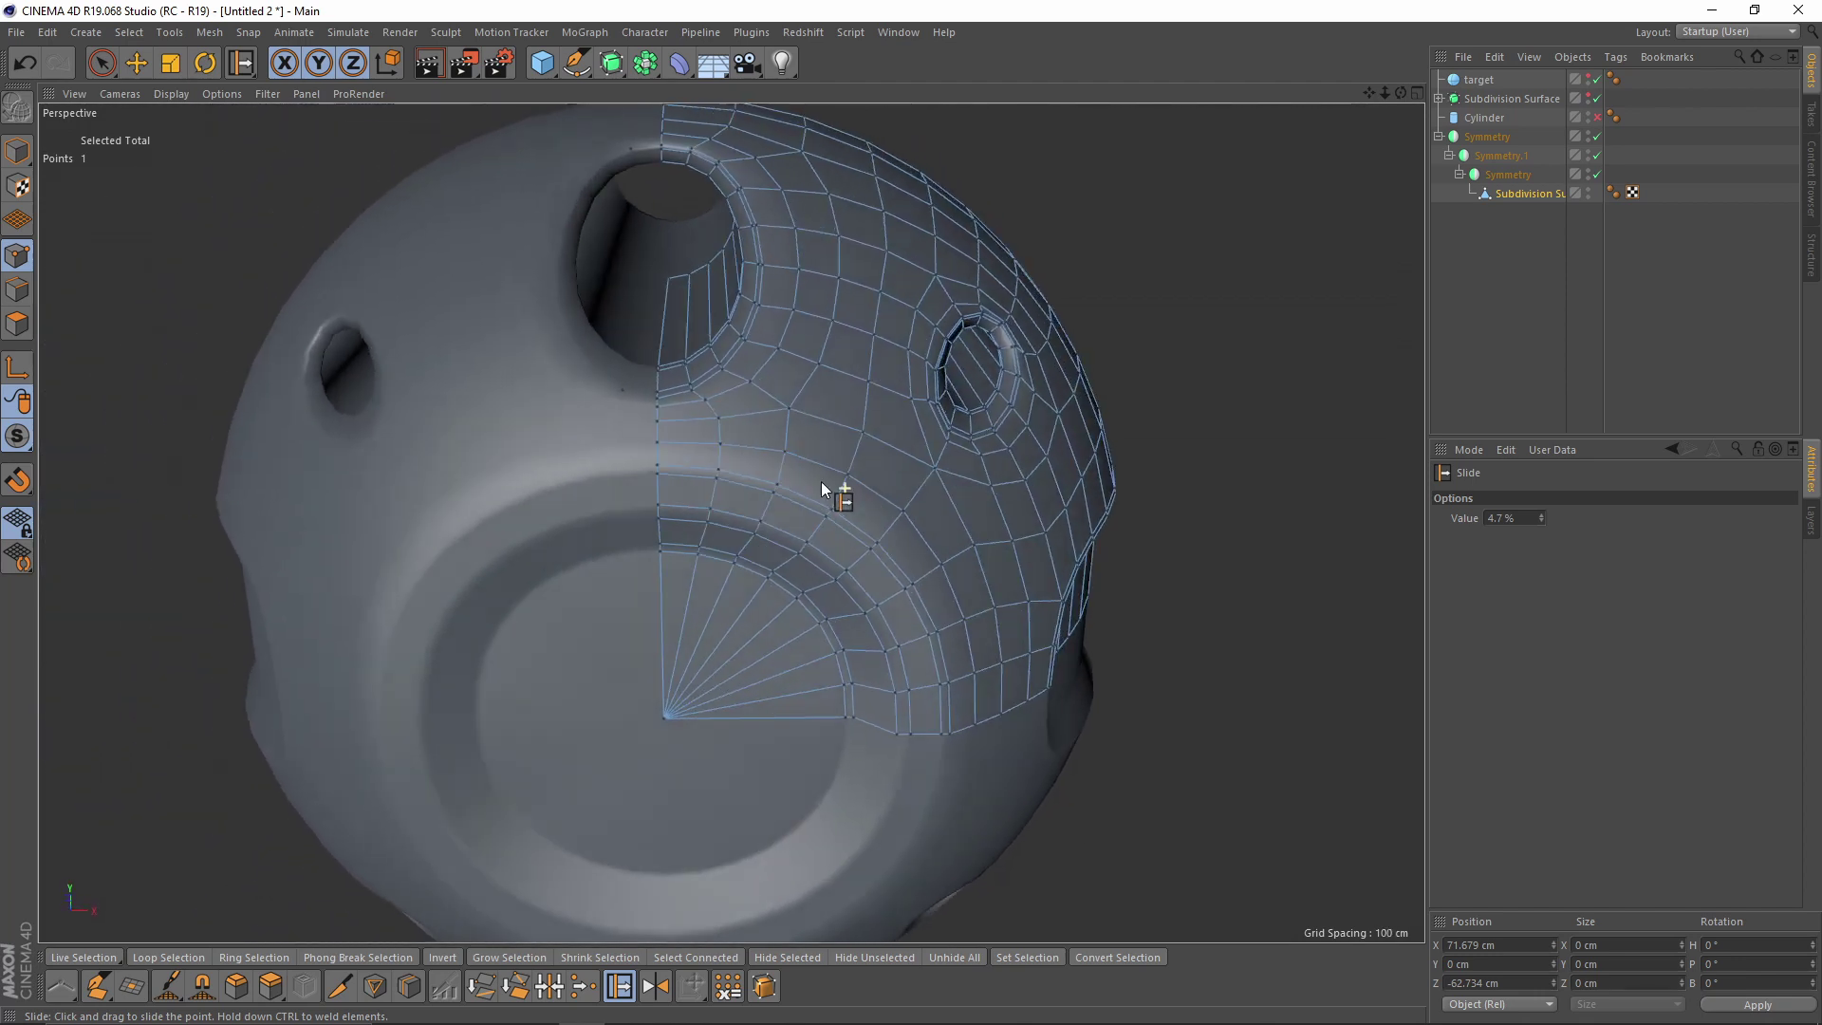
# - Add a Subdivision Surface, place the top Symmetry object inside it, and deselect everything
pyautogui.click(17, 150)
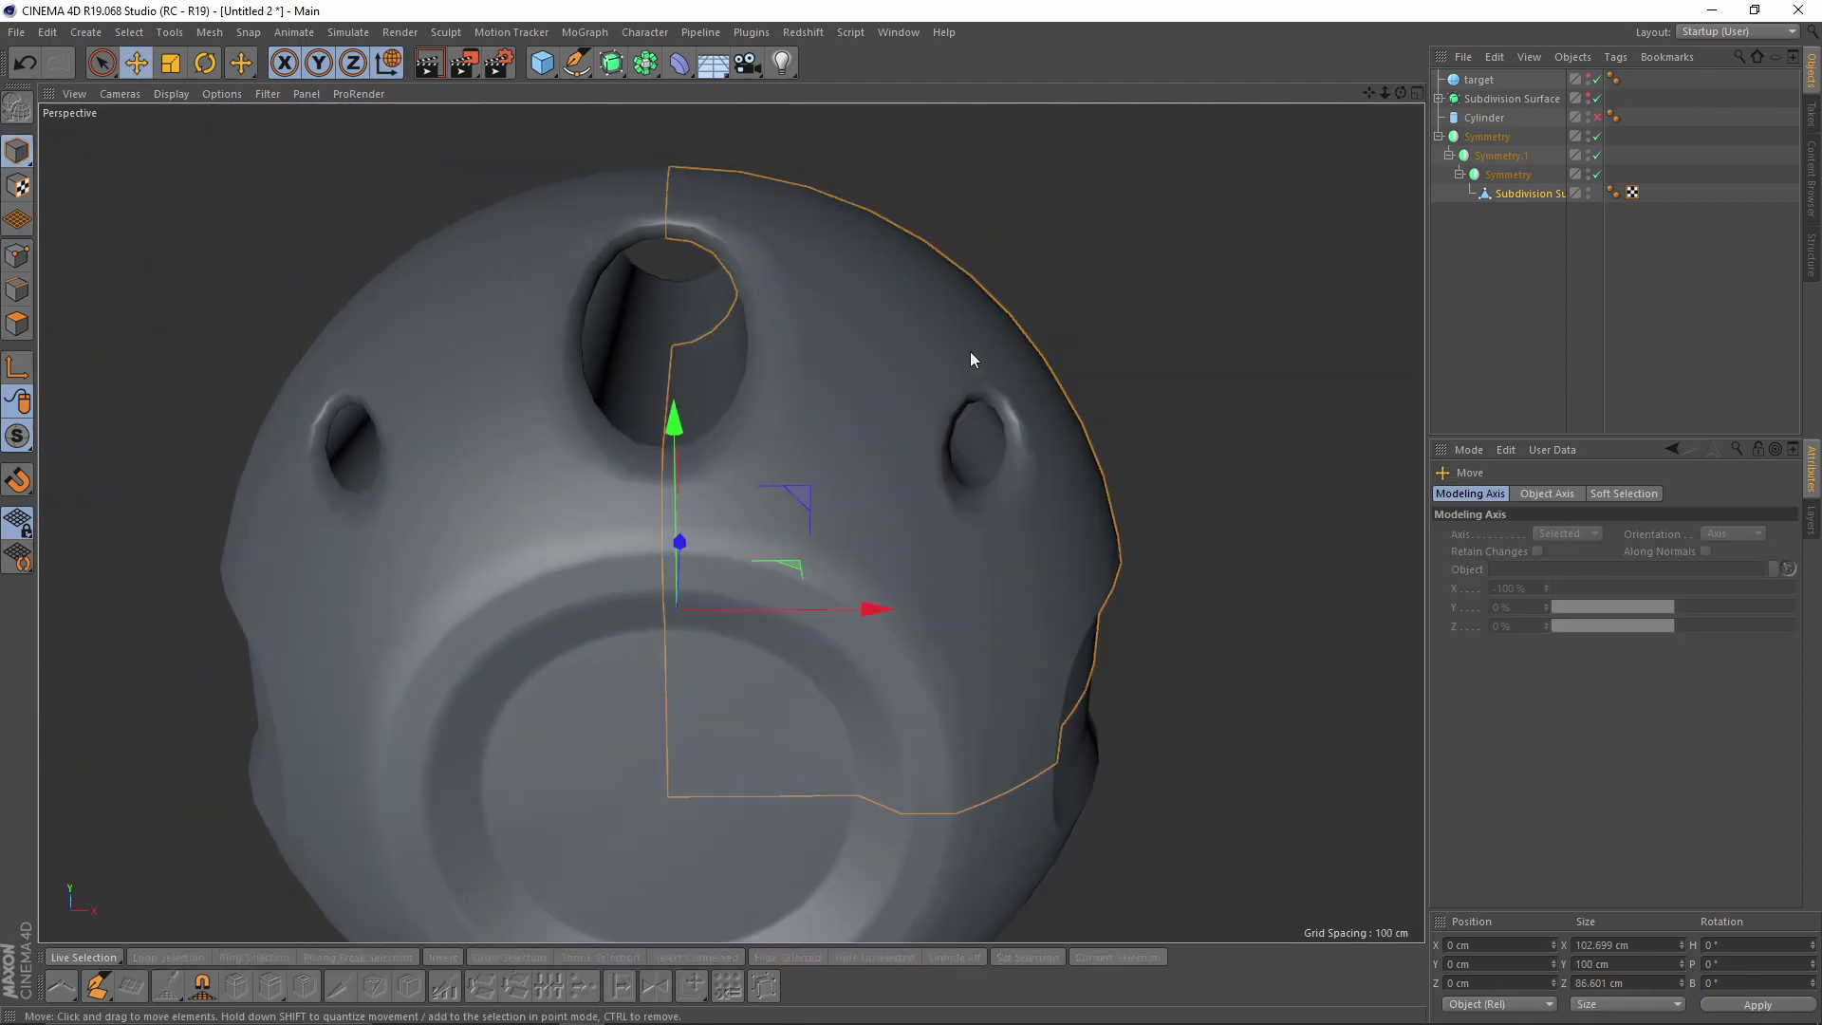
pyautogui.keyDown('alt'); pyautogui.moveTo(971, 352); pyautogui.dragTo(906, 366); pyautogui.keyUp('alt')
pyautogui.click(1439, 136)
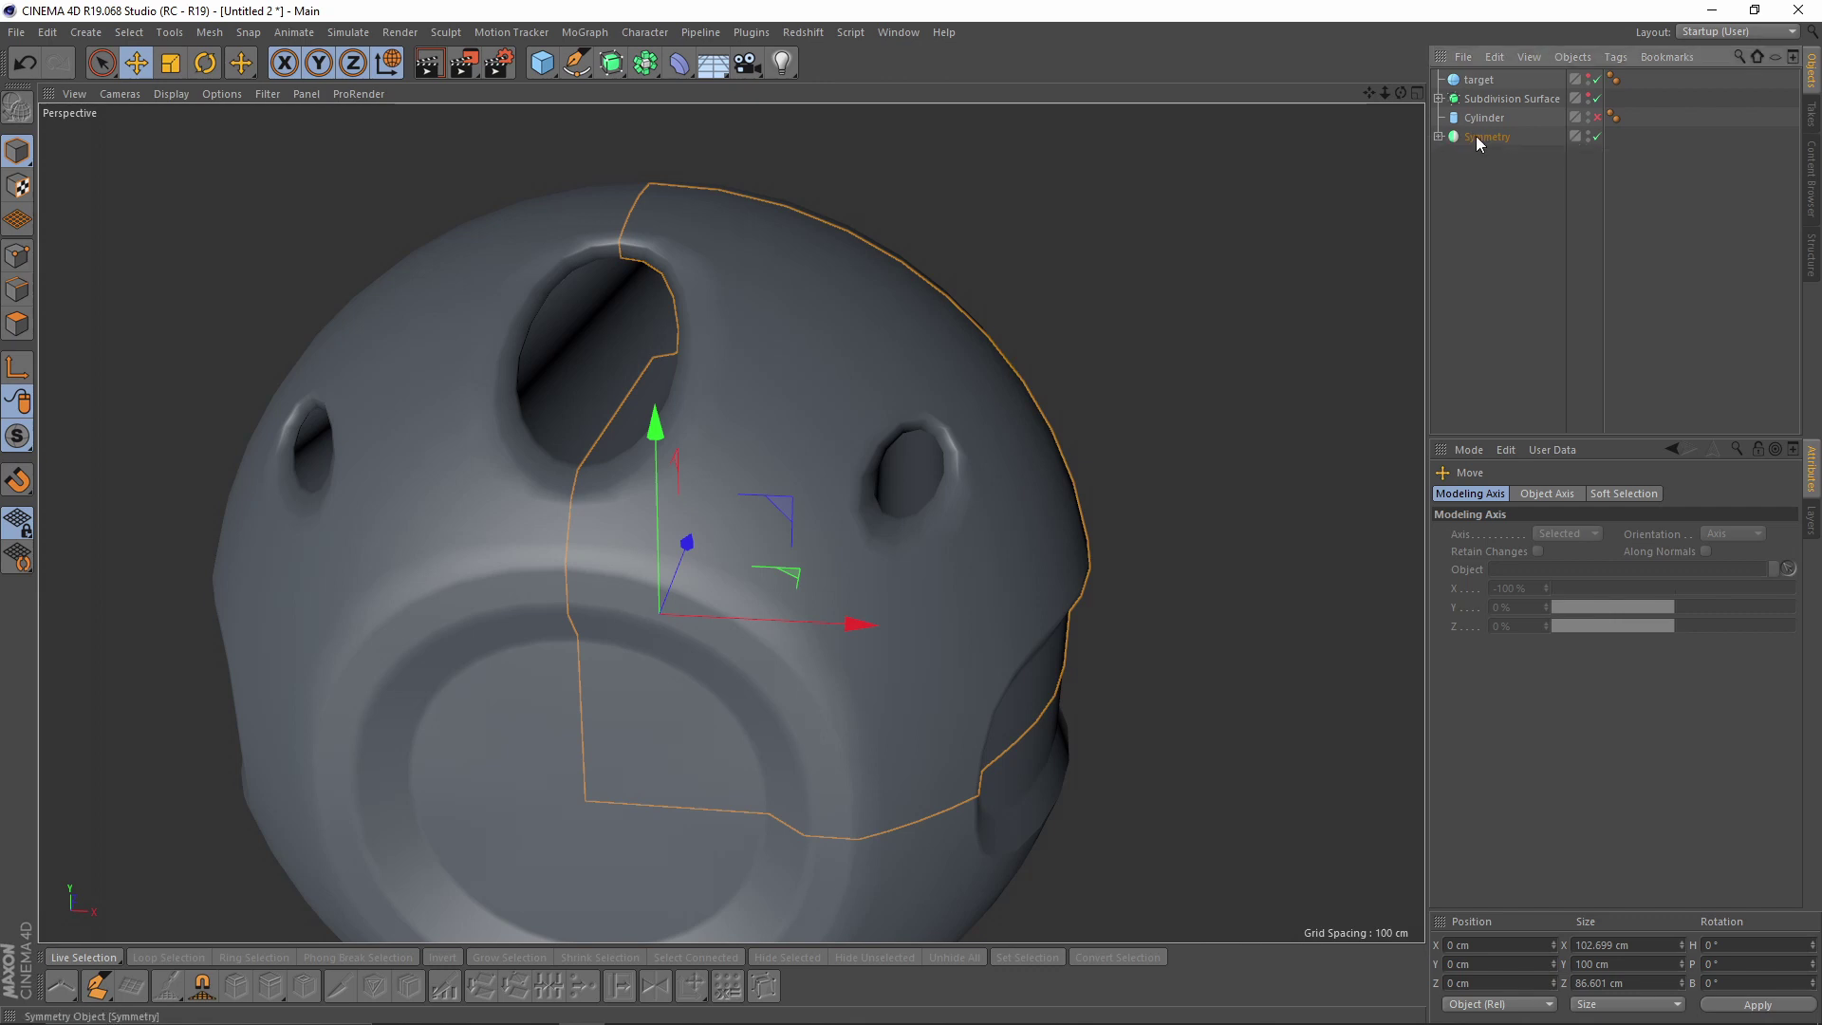
pyautogui.moveTo(611, 62); pyautogui.dragTo(715, 91)
pyautogui.moveTo(1488, 80); pyautogui.dragTo(1478, 156)
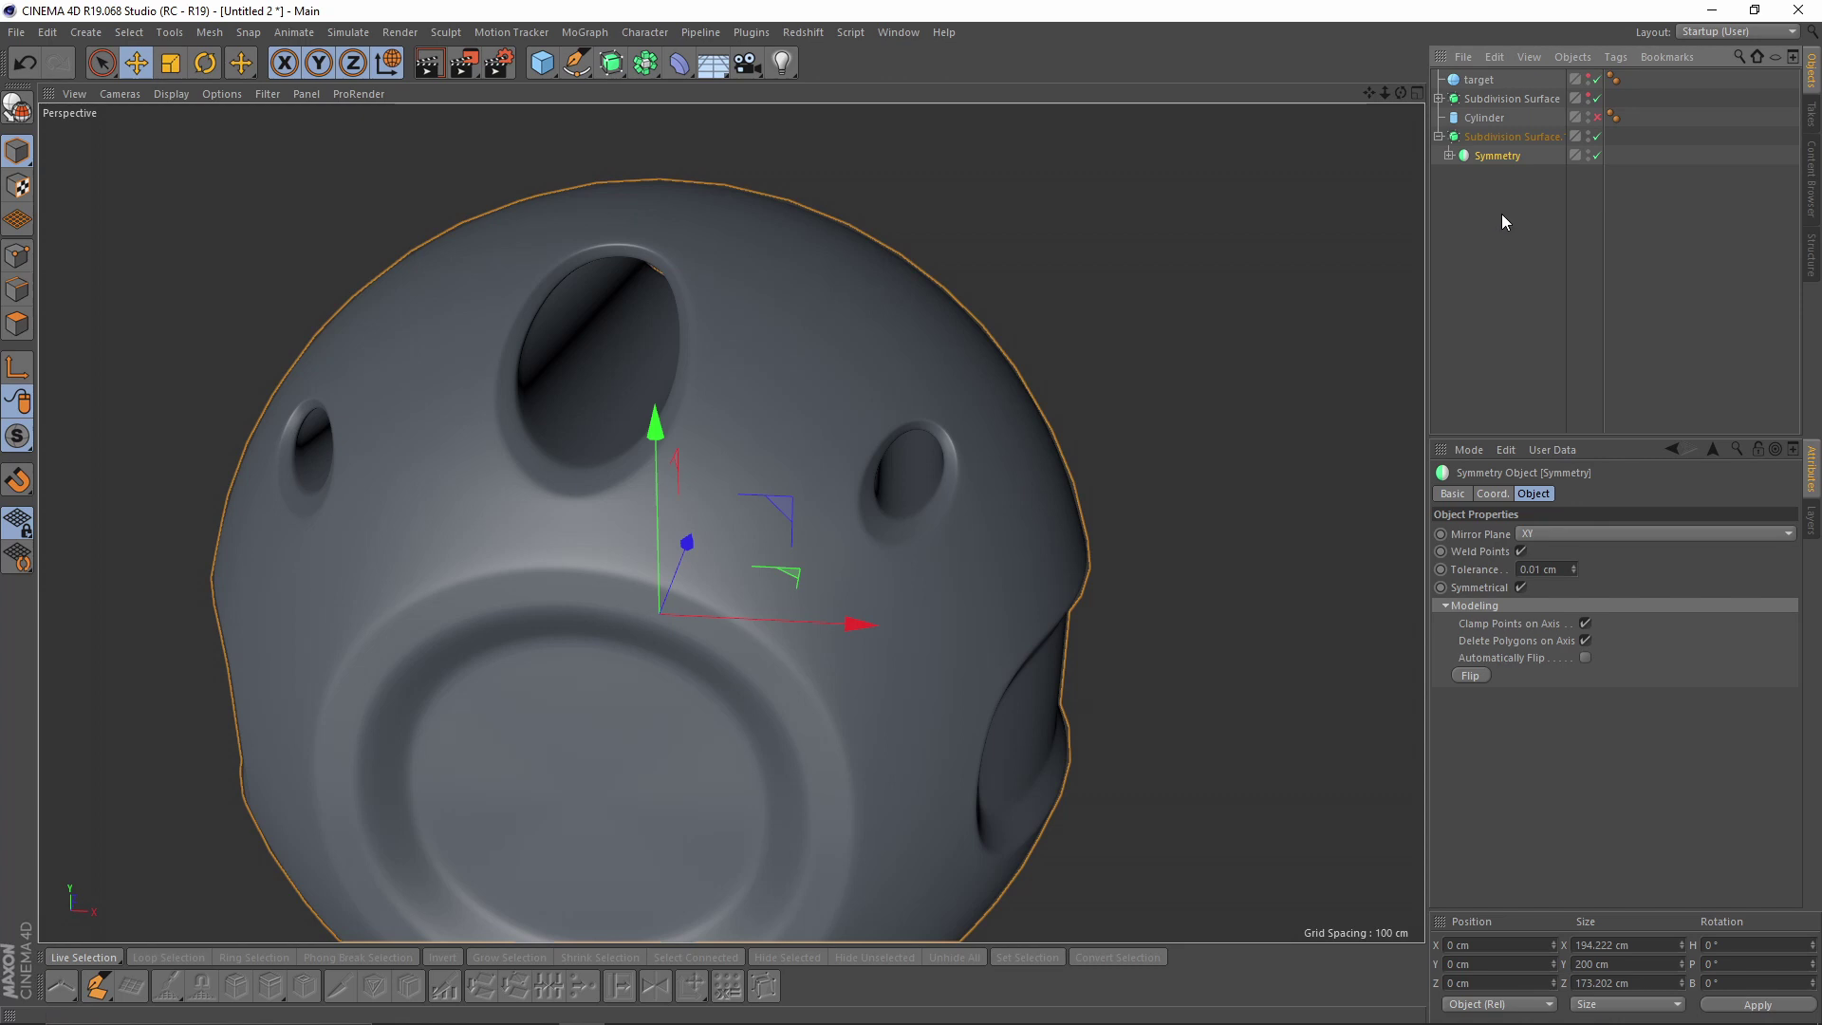
pyautogui.click(1501, 222)
# - Show the front view in Gouraud shading and examine the roundness of the smoothed openings
pyautogui.keyDown('alt'); pyautogui.moveTo(1017, 346); pyautogui.dragTo(1082, 447); pyautogui.keyUp('alt')
pyautogui.middleClick(1082, 447)
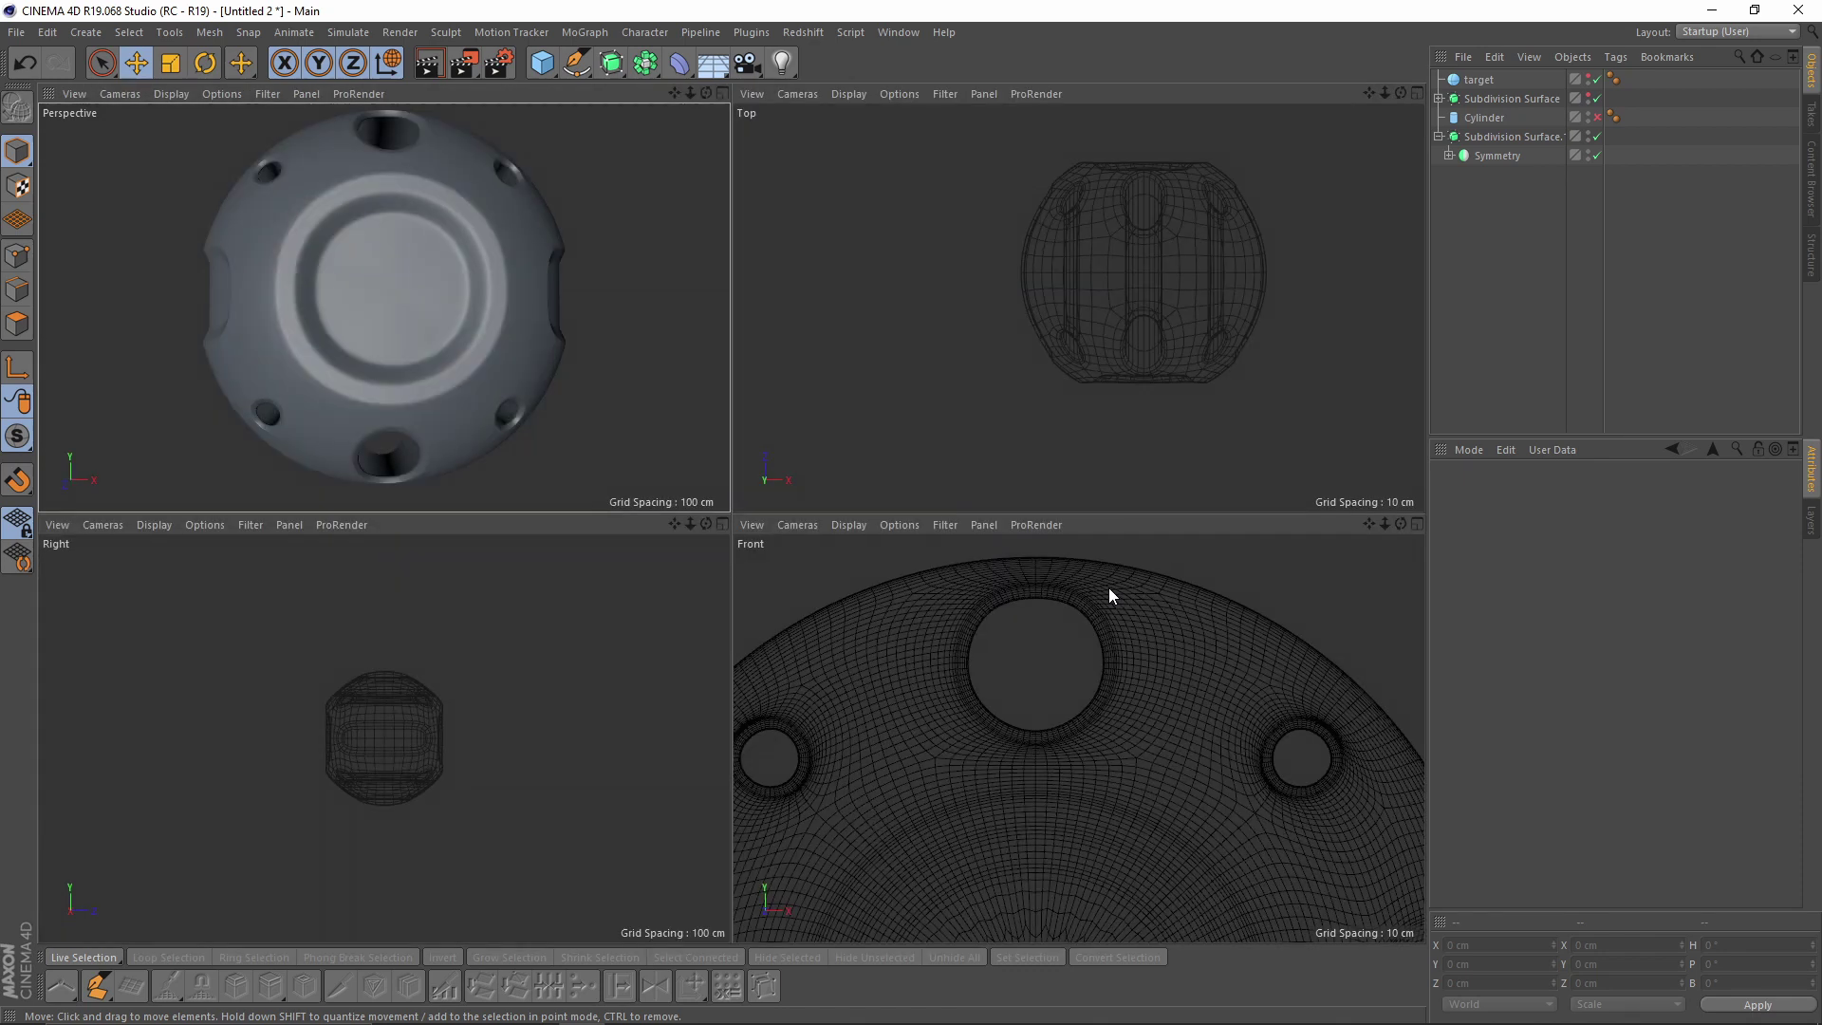
pyautogui.middleClick(1109, 595)
pyautogui.scroll(-4, 1044, 560)
pyautogui.press('n')
pyautogui.press('a')
pyautogui.keyDown('alt'); pyautogui.moveTo(1071, 471); pyautogui.dragTo(1053, 303, button='middle'); pyautogui.keyUp('alt')
pyautogui.keyDown('alt'); pyautogui.moveTo(1053, 304); pyautogui.dragTo(1025, 328, button='right'); pyautogui.keyUp('alt')
pyautogui.keyDown('alt'); pyautogui.moveTo(1031, 314); pyautogui.dragTo(991, 446, button='middle'); pyautogui.keyUp('alt')
pyautogui.keyDown('alt'); pyautogui.moveTo(990, 446); pyautogui.dragTo(1016, 434, button='right'); pyautogui.keyUp('alt')
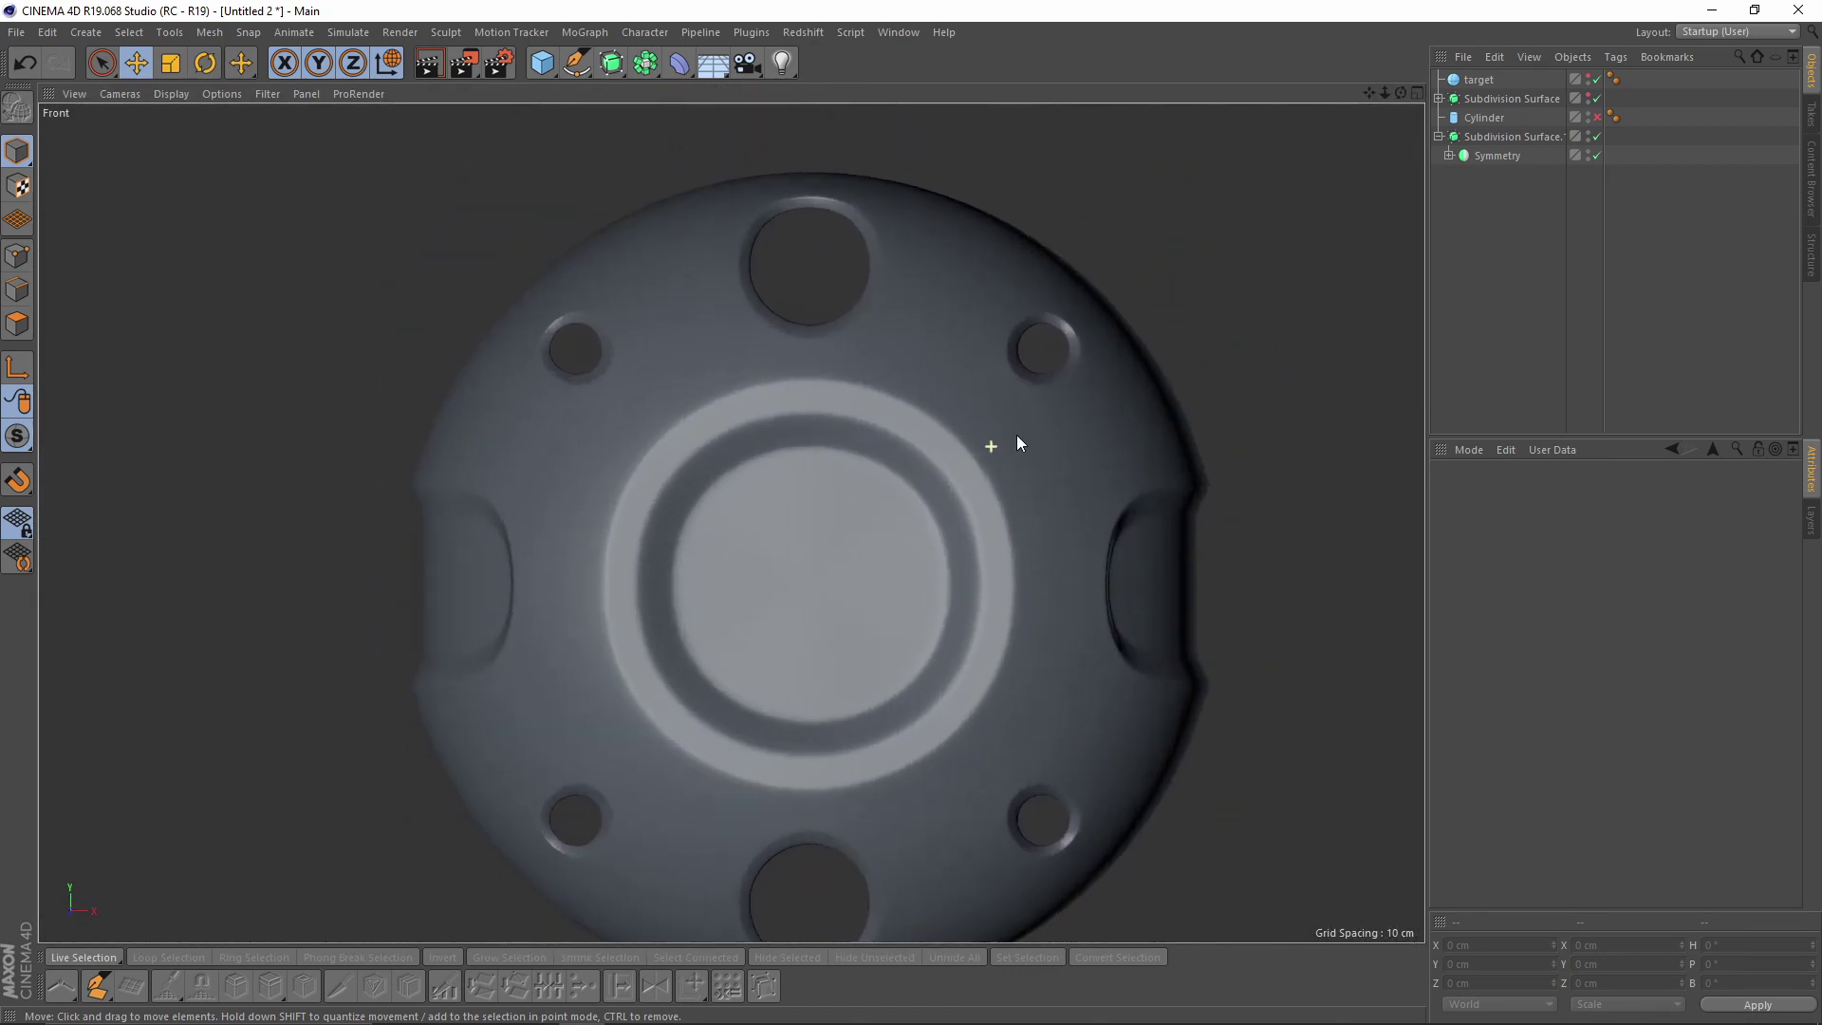
pyautogui.scroll(-4, 1010, 436)
# - Show the top view in Gouraud shading and examine the smoothed model from above
pyautogui.press('F2')
pyautogui.press('n')
pyautogui.press('a')
pyautogui.keyDown('alt'); pyautogui.moveTo(982, 422); pyautogui.dragTo(1005, 425, button='right'); pyautogui.keyUp('alt')
pyautogui.keyDown('alt'); pyautogui.moveTo(1005, 425); pyautogui.dragTo(886, 464, button='middle'); pyautogui.keyUp('alt')
pyautogui.keyDown('alt'); pyautogui.moveTo(869, 472); pyautogui.dragTo(909, 478, button='right'); pyautogui.keyUp('alt')
pyautogui.keyDown('alt'); pyautogui.moveTo(909, 477); pyautogui.dragTo(943, 490, button='middle'); pyautogui.keyUp('alt')
pyautogui.middleClick(936, 485)
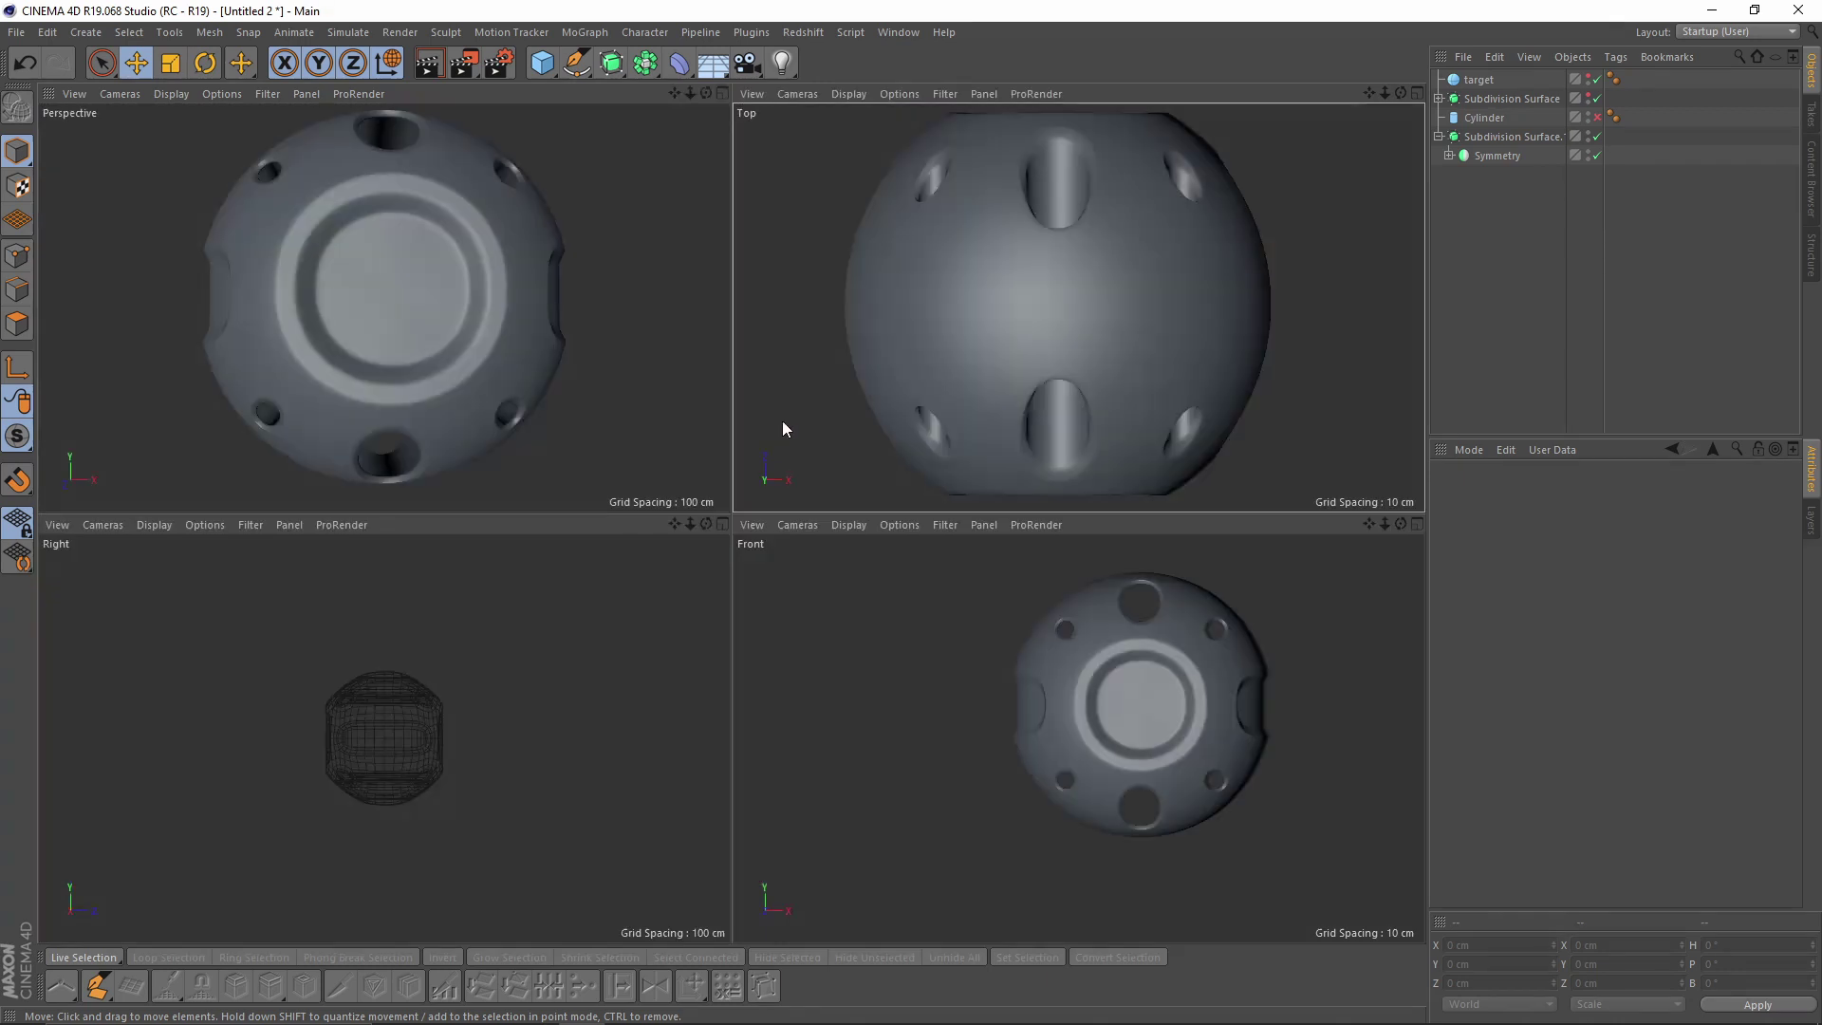
# - Select the mesh inside the nested Symmetry objects in edge mode and turn off its parent Subdivision Surface
pyautogui.press('F1')
pyautogui.keyDown('alt'); pyautogui.moveTo(862, 427); pyautogui.dragTo(1025, 417); pyautogui.keyUp('alt')
pyautogui.click(1448, 155)
pyautogui.click(1497, 212)
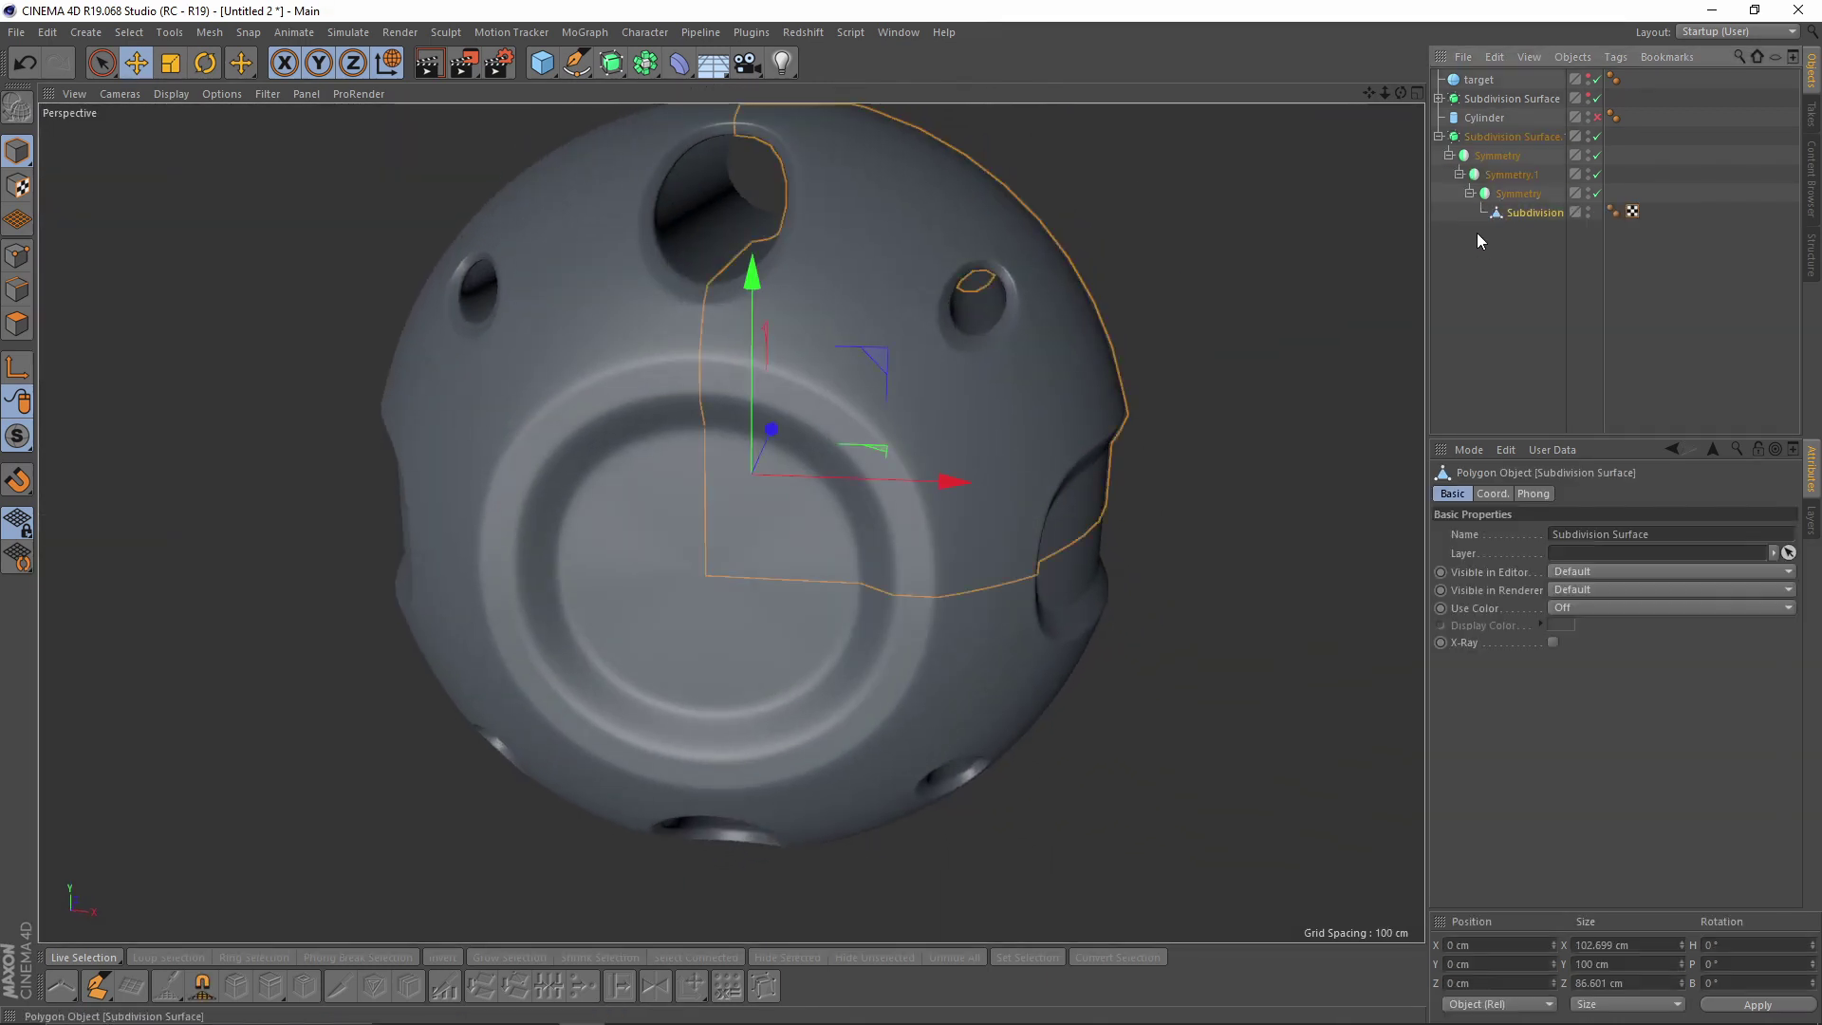
pyautogui.press('q')
pyautogui.click(17, 290)
# - Select every second radial edge of the front disc, four in total, and dissolve them
pyautogui.keyDown('alt'); pyautogui.moveTo(664, 517); pyautogui.dragTo(655, 452, button='middle'); pyautogui.keyUp('alt')
pyautogui.keyDown('alt'); pyautogui.moveTo(655, 451); pyautogui.dragTo(695, 397, button='right'); pyautogui.keyUp('alt')
pyautogui.keyDown('alt'); pyautogui.moveTo(695, 397); pyautogui.dragTo(770, 391); pyautogui.keyUp('alt')
pyautogui.click(707, 378)
pyautogui.scroll(2, 771, 391)
pyautogui.keyDown('shift'); pyautogui.click(776, 395); pyautogui.keyUp('shift')
pyautogui.keyDown('shift'); pyautogui.click(832, 465); pyautogui.keyUp('shift')
pyautogui.keyDown('alt'); pyautogui.moveTo(852, 527); pyautogui.dragTo(903, 406); pyautogui.keyUp('alt')
pyautogui.keyDown('shift'); pyautogui.click(869, 540); pyautogui.keyUp('shift')
pyautogui.scroll(2, 723, 349)
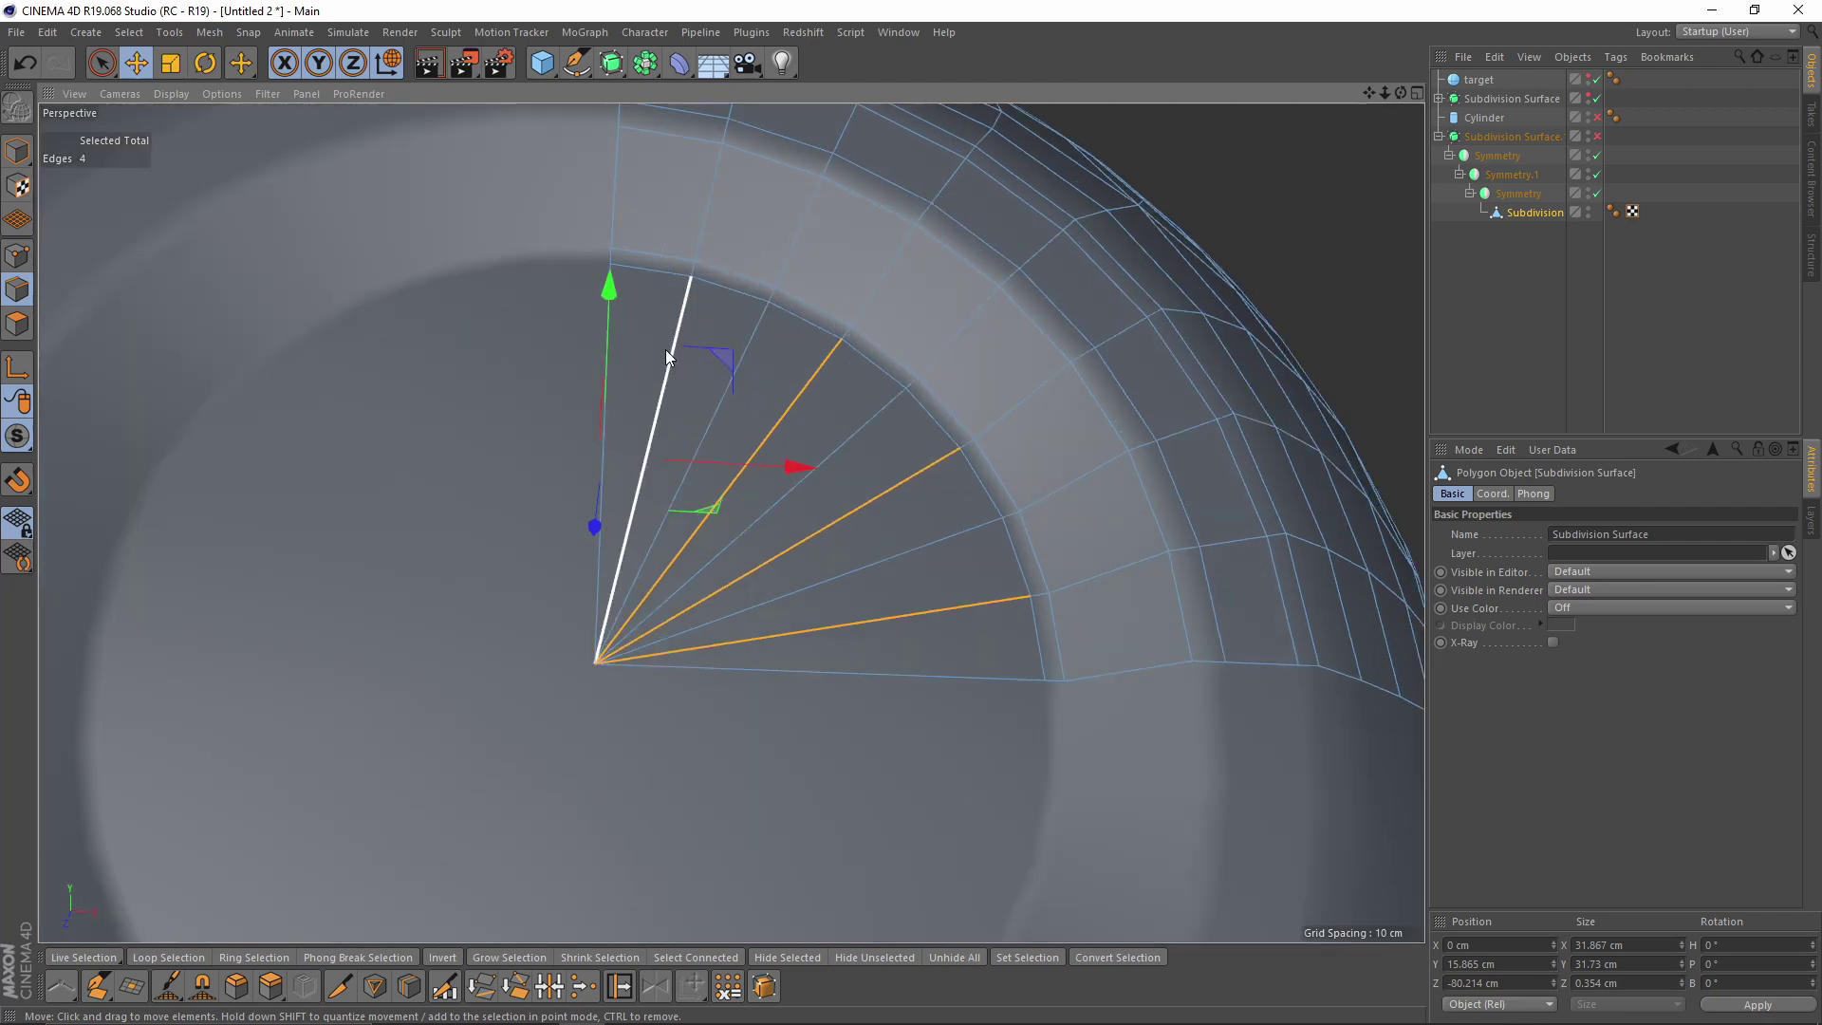
pyautogui.keyDown('alt'); pyautogui.moveTo(903, 475); pyautogui.dragTo(964, 496); pyautogui.keyUp('alt')
pyautogui.rightClick(964, 495)
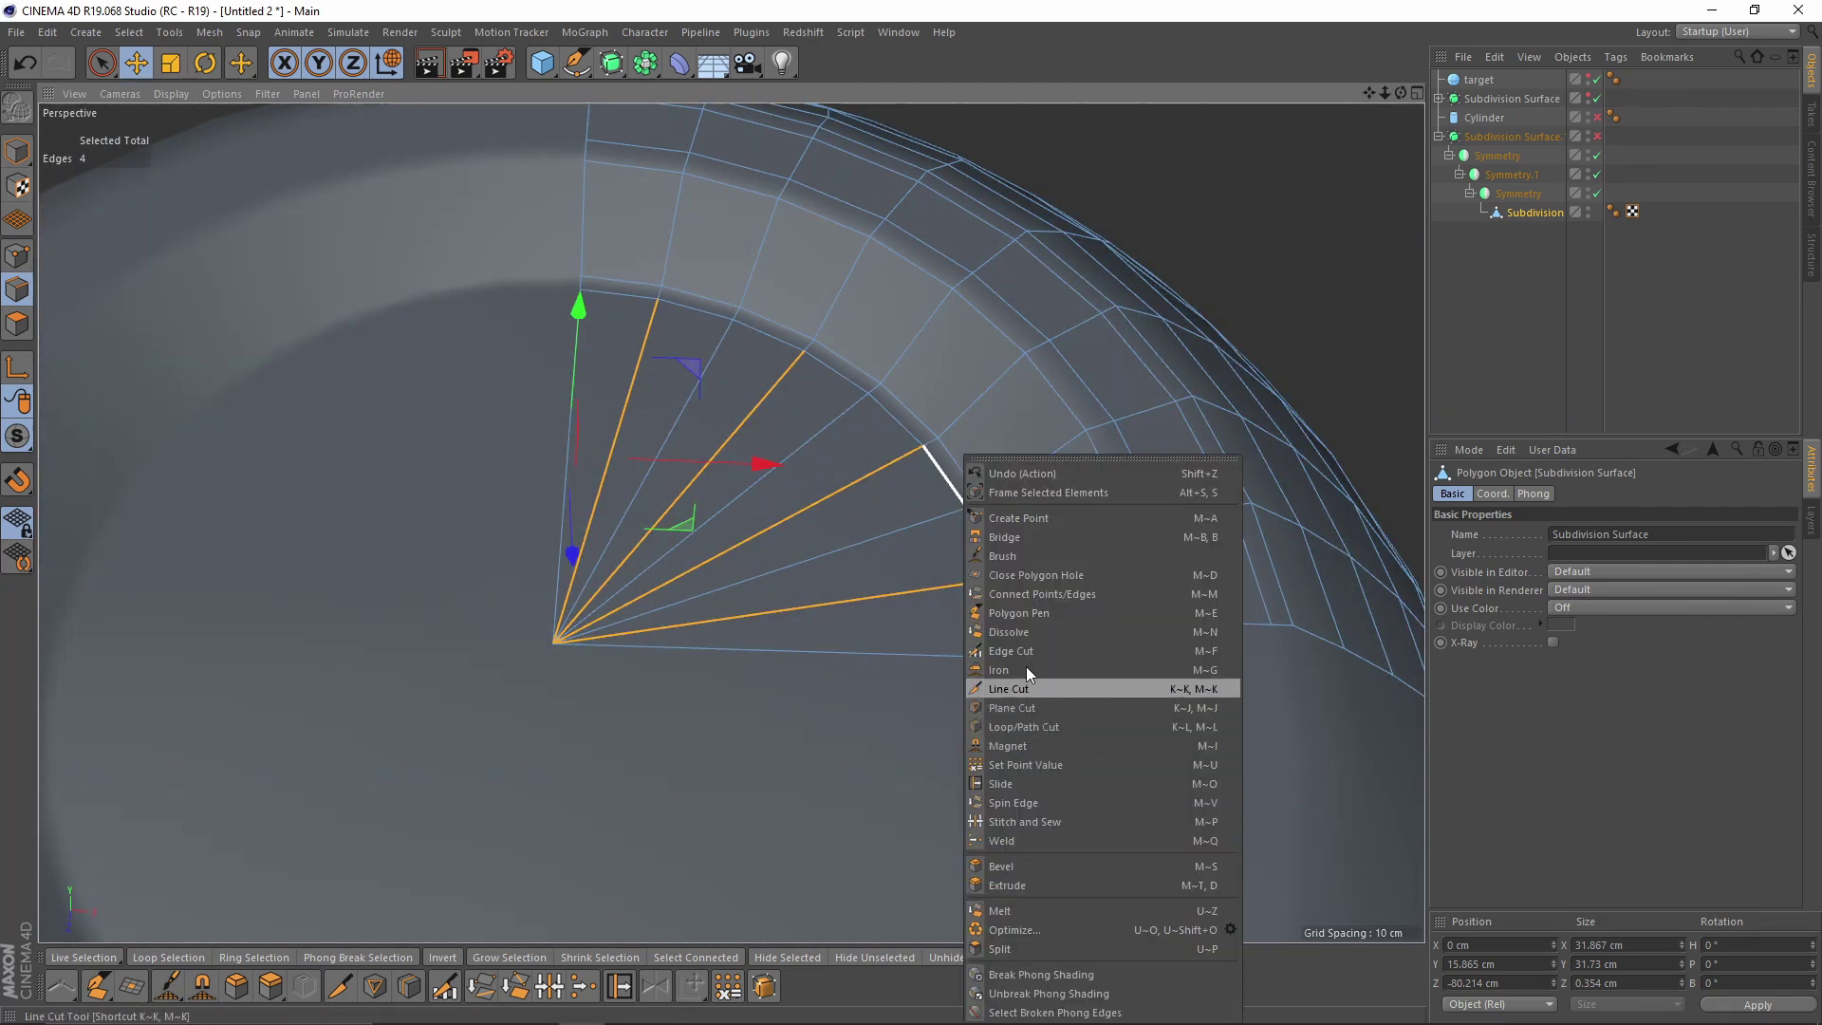
pyautogui.click(1019, 633)
# - Turn the Subdivision Surface back on, deselect everything, and display the model in Gouraud shading with lines
pyautogui.press('q')
pyautogui.click(1647, 351)
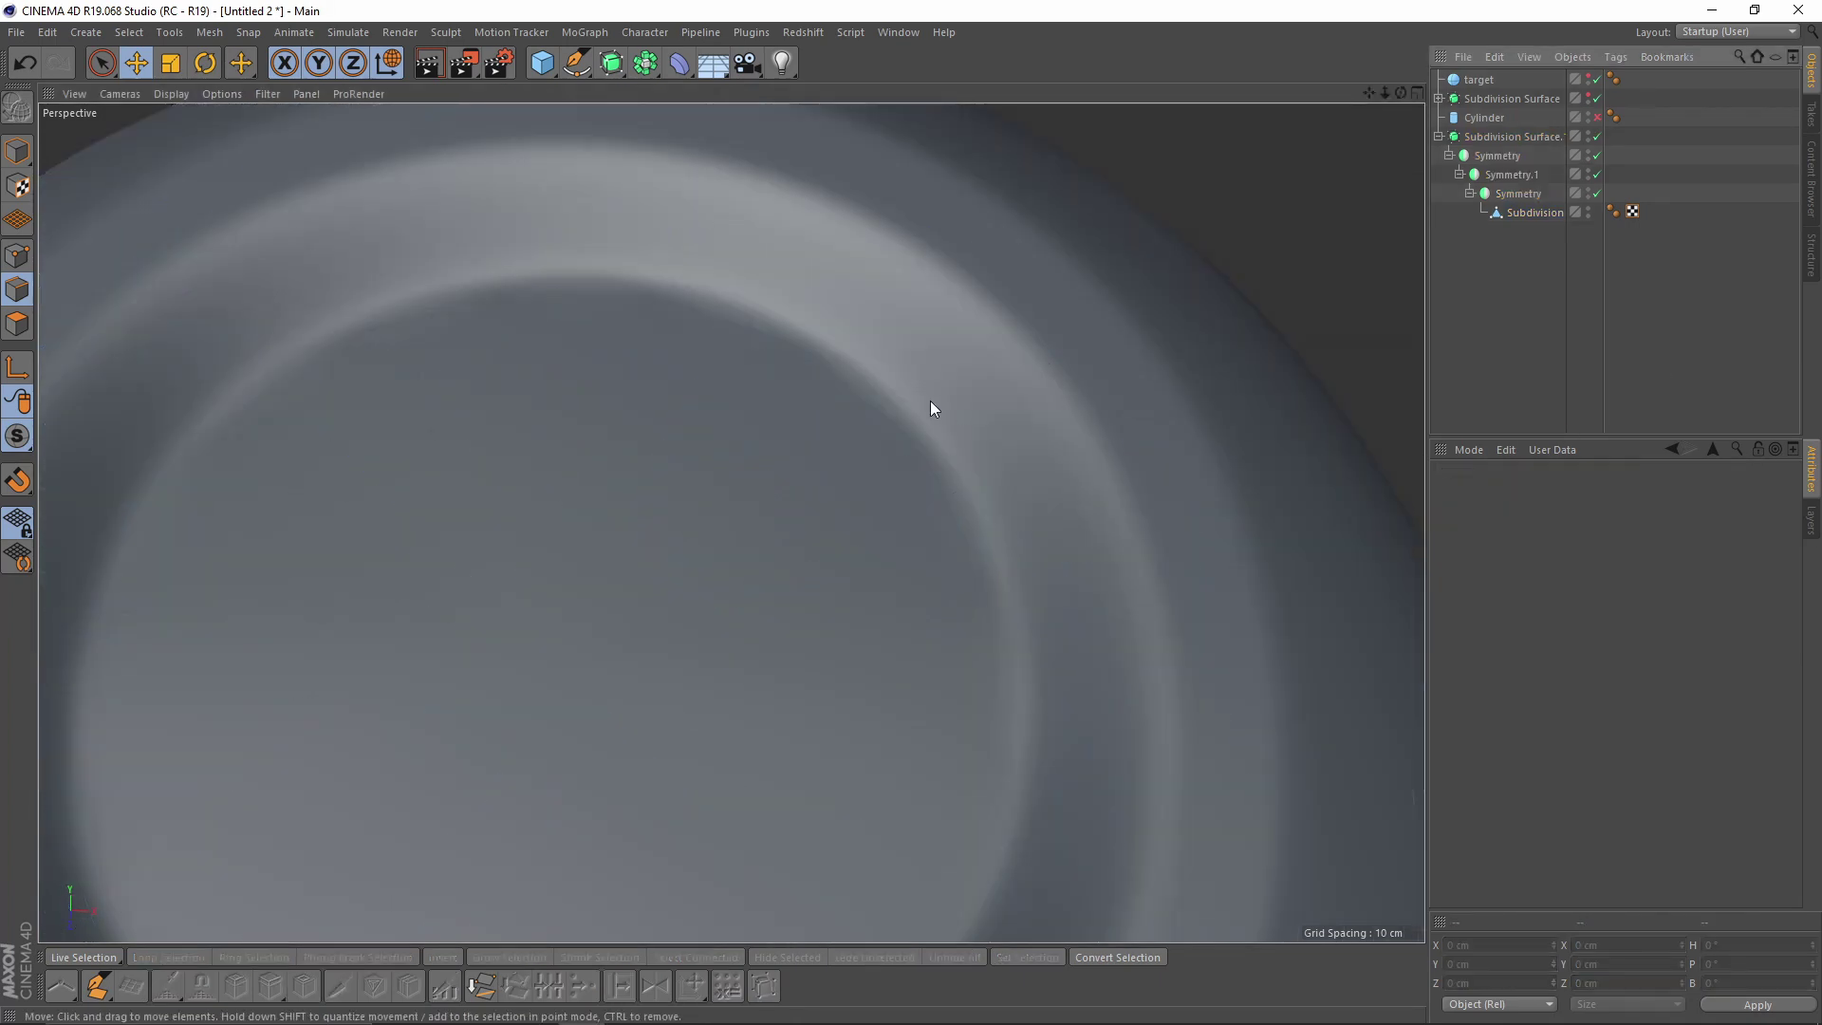
pyautogui.keyDown('alt'); pyautogui.moveTo(930, 400); pyautogui.dragTo(911, 432); pyautogui.keyUp('alt')
pyautogui.scroll(-4, 911, 432)
pyautogui.press('n')
pyautogui.press('b')
pyautogui.scroll(2, 909, 437)
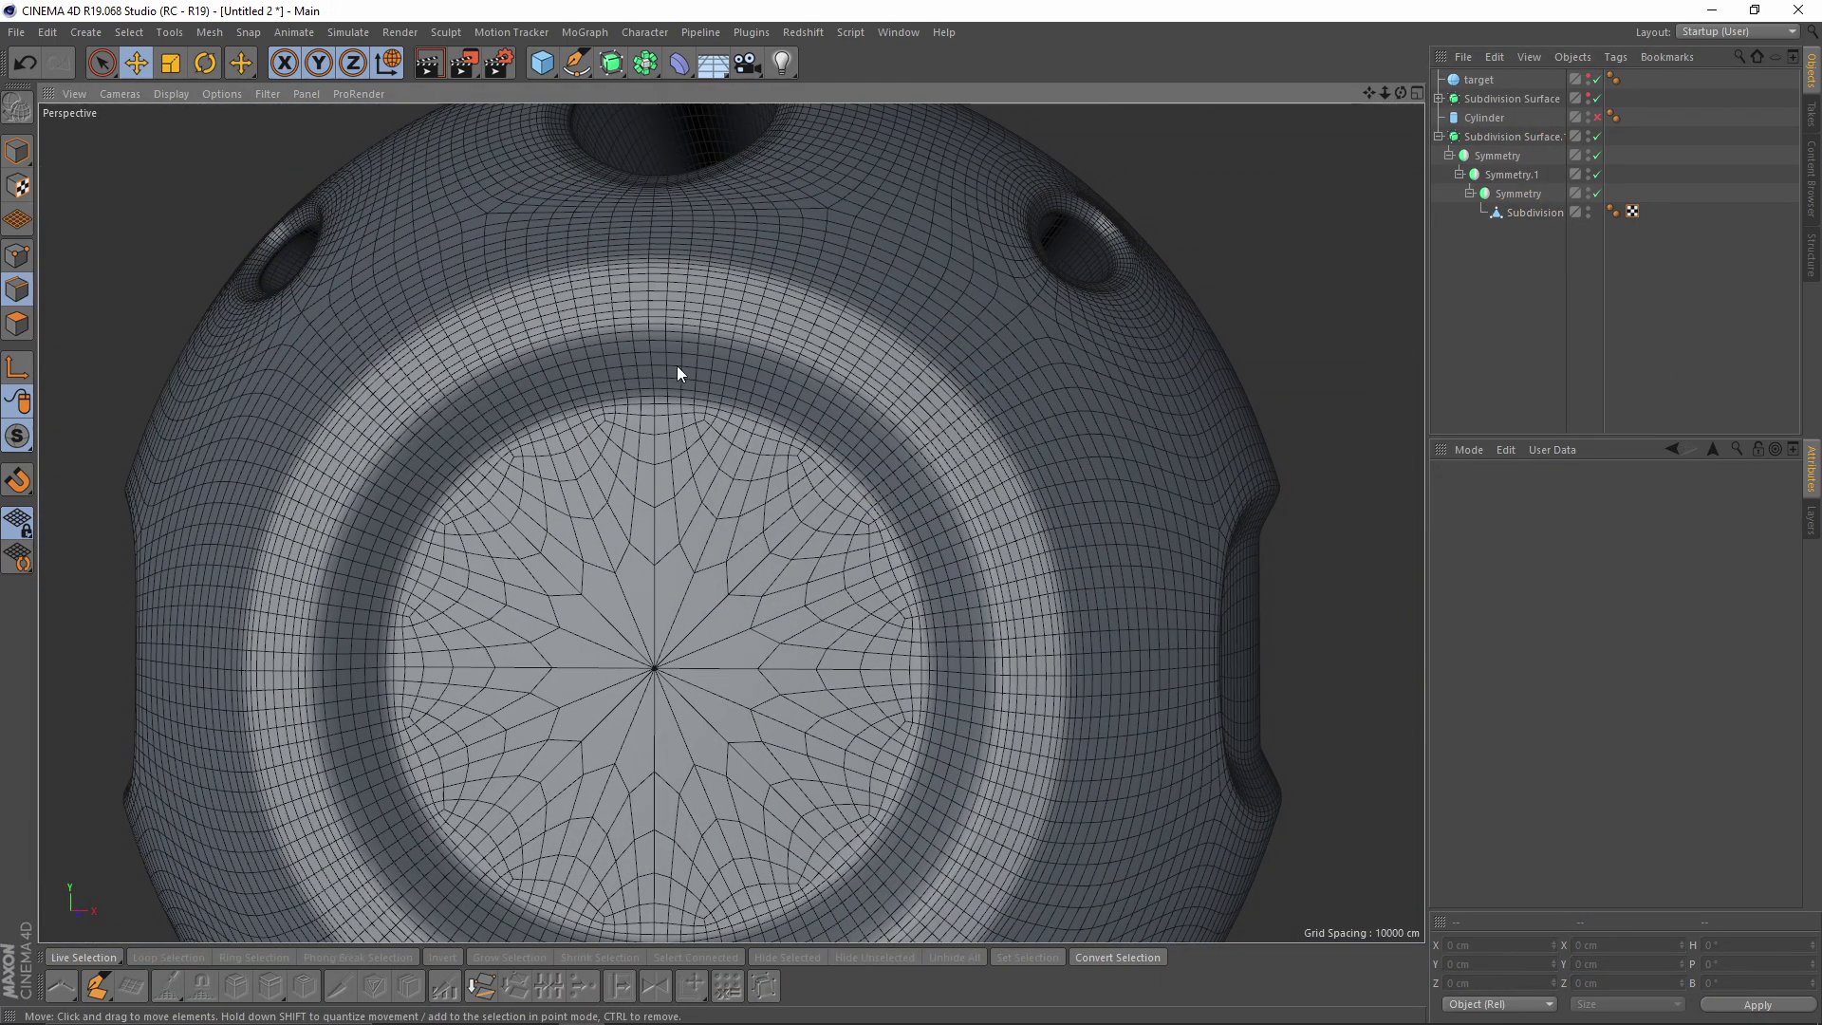
# - Change the viewport's mesh line display style and examine the front disc's topology
pyautogui.click(171, 93)
pyautogui.click(216, 300)
pyautogui.scroll(-3, 562, 371)
pyautogui.keyDown('alt'); pyautogui.moveTo(671, 405); pyautogui.dragTo(691, 484); pyautogui.keyUp('alt')
# - Return the perspective view to plain Gouraud shading and inspect the smoothed sphere from several angles
pyautogui.press('n')
pyautogui.press('a')
pyautogui.moveTo(682, 317)
pyautogui.keyDown('alt'); pyautogui.mouseDown()
pyautogui.moveTo(698, 364)
pyautogui.moveTo(514, 345)
pyautogui.moveTo(535, 384)
pyautogui.moveTo(837, 522)
pyautogui.moveTo(827, 414)
pyautogui.moveTo(886, 486)
pyautogui.moveTo(932, 424)
pyautogui.moveTo(685, 416)
pyautogui.moveTo(508, 453)
pyautogui.moveTo(685, 611)
pyautogui.moveTo(571, 601)
pyautogui.moveTo(780, 618)
pyautogui.moveTo(925, 541)
pyautogui.moveTo(681, 516)
pyautogui.moveTo(846, 493)
pyautogui.moveTo(783, 518)
pyautogui.moveTo(804, 510)
pyautogui.moveTo(789, 579)
pyautogui.moveTo(895, 554)
pyautogui.moveTo(808, 537)
pyautogui.moveTo(1017, 474)
pyautogui.moveTo(977, 486)
pyautogui.moveTo(921, 407)
pyautogui.moveTo(807, 556)
pyautogui.moveTo(680, 516)
pyautogui.moveTo(858, 455)
pyautogui.moveTo(1147, 520)
pyautogui.moveTo(882, 354)
pyautogui.moveTo(853, 631)
pyautogui.moveTo(1076, 575)
pyautogui.moveTo(853, 461)
pyautogui.moveTo(846, 477)
pyautogui.moveTo(875, 476)
pyautogui.moveTo(826, 468)
pyautogui.mouseUp(); pyautogui.keyUp('alt')
pyautogui.scroll(-2, 773, 531)
pyautogui.scroll(-3, 827, 413)
pyautogui.keyDown('alt'); pyautogui.moveTo(825, 468); pyautogui.dragTo(755, 477, button='right'); pyautogui.keyUp('alt')
pyautogui.keyDown('alt'); pyautogui.moveTo(755, 477); pyautogui.dragTo(785, 554); pyautogui.keyUp('alt')
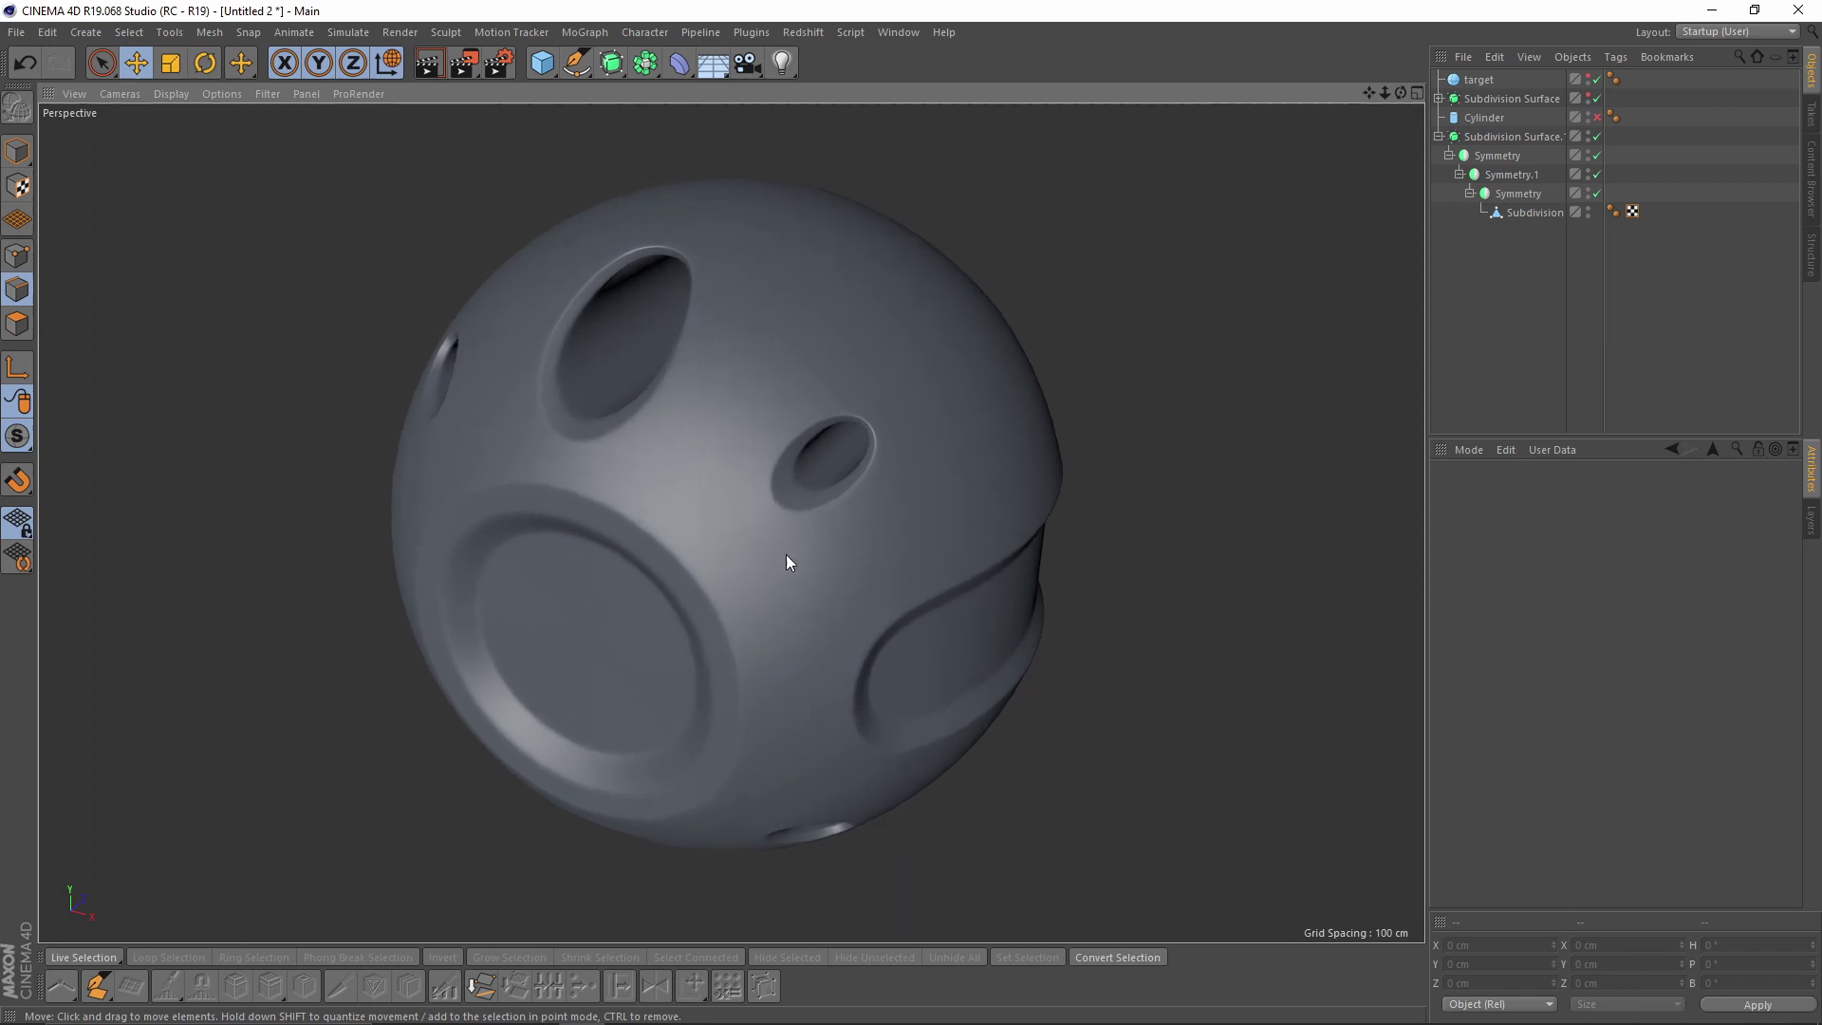
pyautogui.keyDown('alt'); pyautogui.moveTo(771, 533); pyautogui.dragTo(814, 530, button='right'); pyautogui.keyUp('alt')
pyautogui.moveTo(814, 524)
pyautogui.keyDown('alt'); pyautogui.mouseDown()
pyautogui.moveTo(731, 526)
pyautogui.moveTo(727, 572)
pyautogui.moveTo(783, 498)
pyautogui.moveTo(852, 503)
pyautogui.moveTo(833, 484)
pyautogui.moveTo(782, 501)
pyautogui.moveTo(812, 499)
pyautogui.mouseUp(); pyautogui.keyUp('alt')
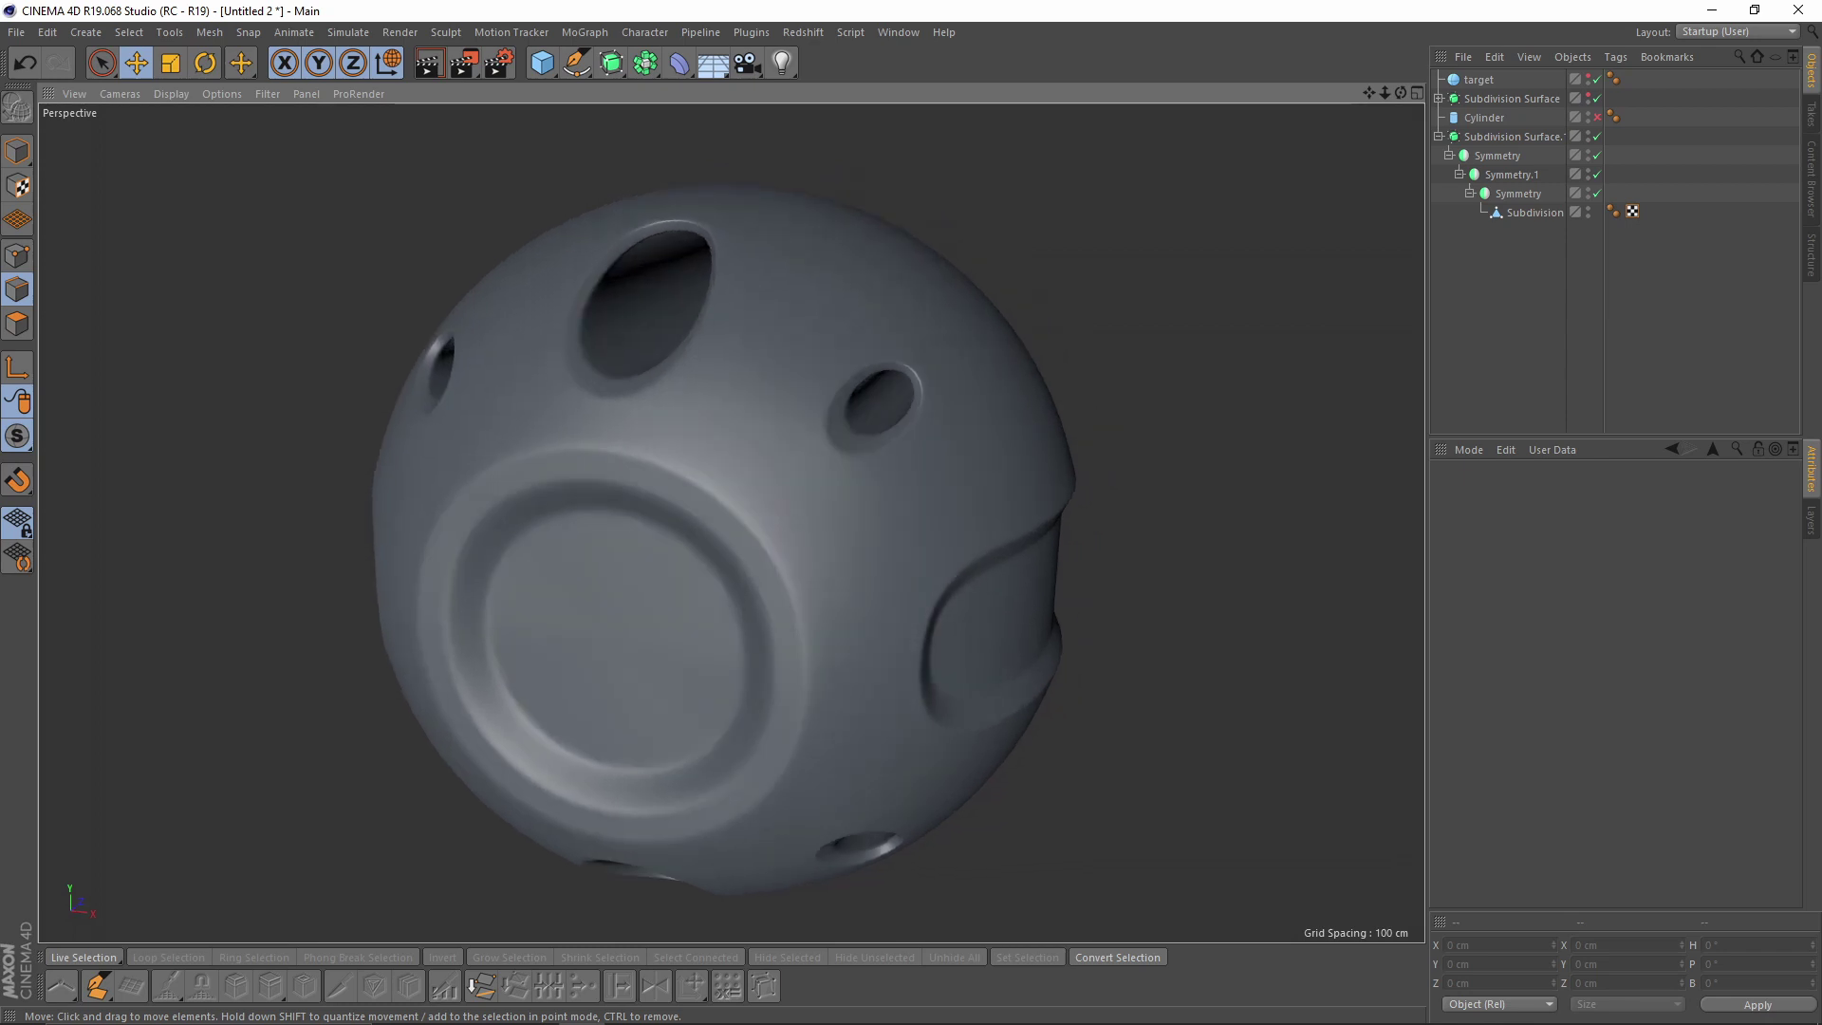